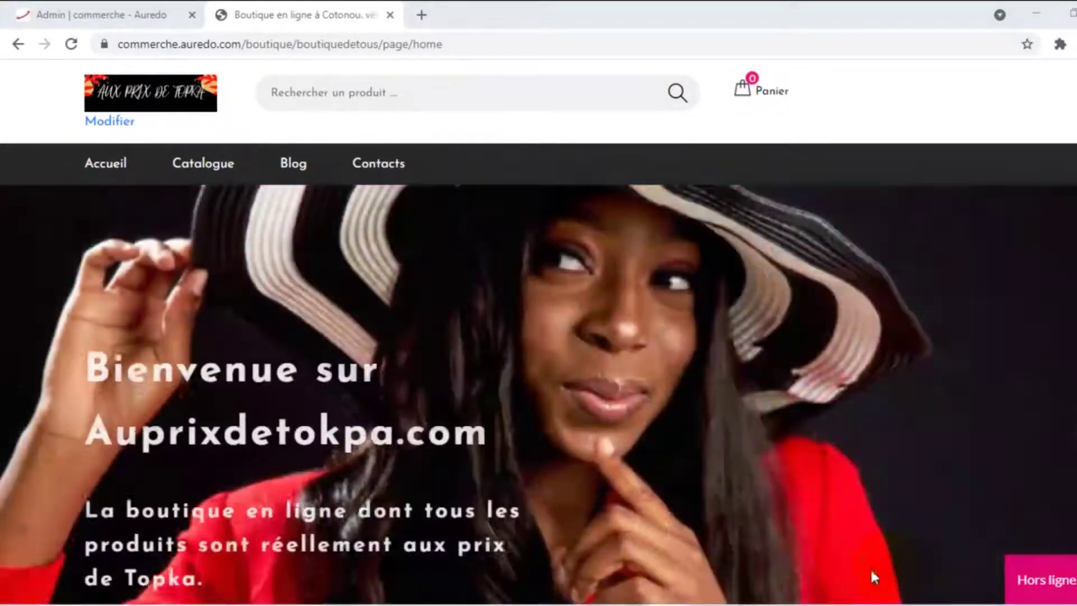
# Open a new Chrome tab and load the Google homepage at google.com
pyautogui.click(420, 15)
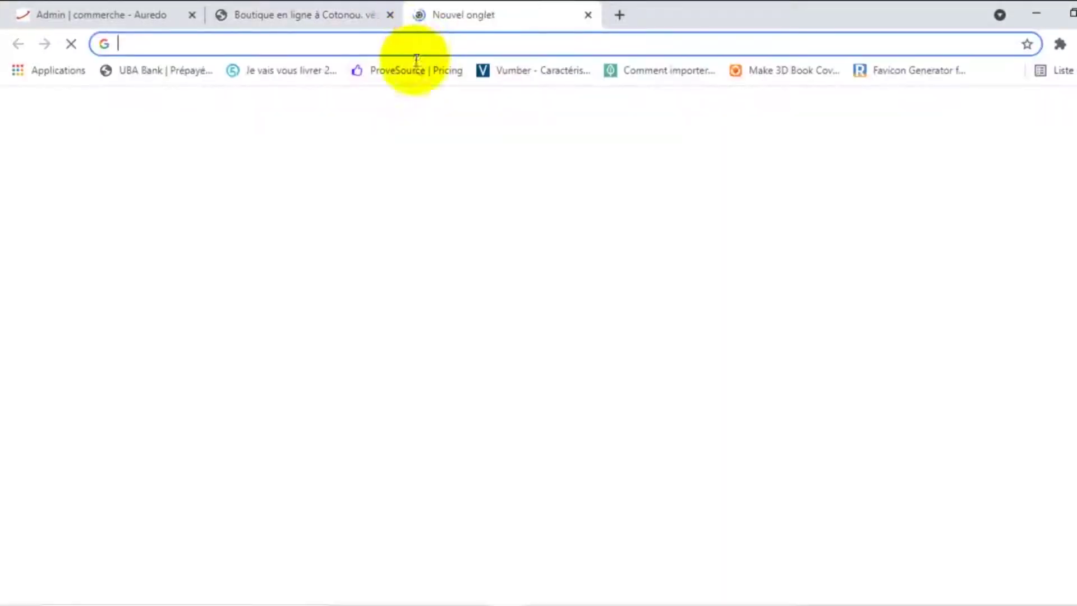
pyautogui.click(415, 50)
pyautogui.write('google')
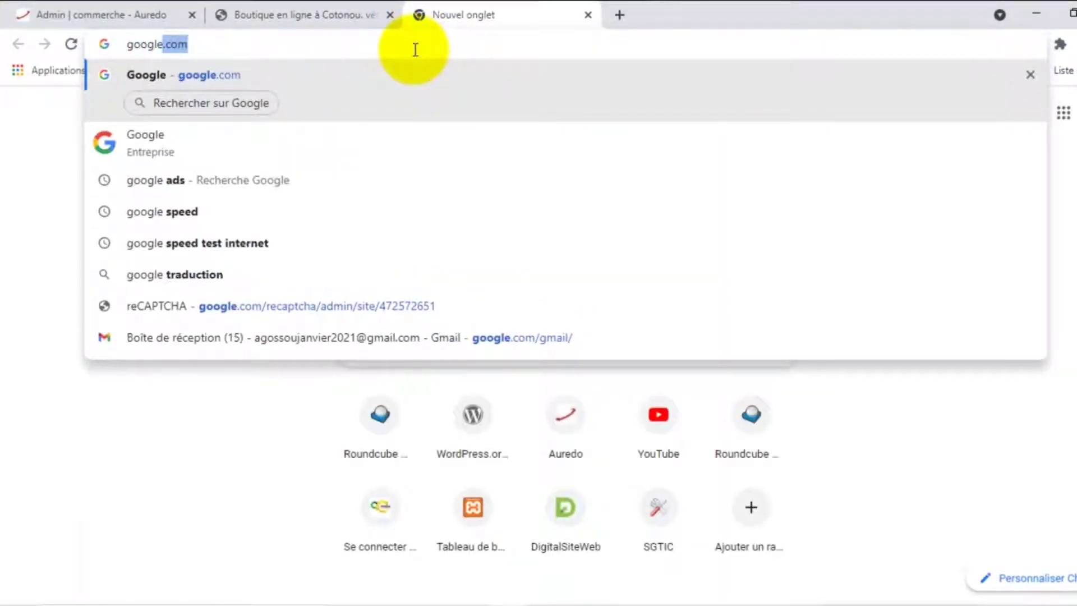
pyautogui.press('Return')
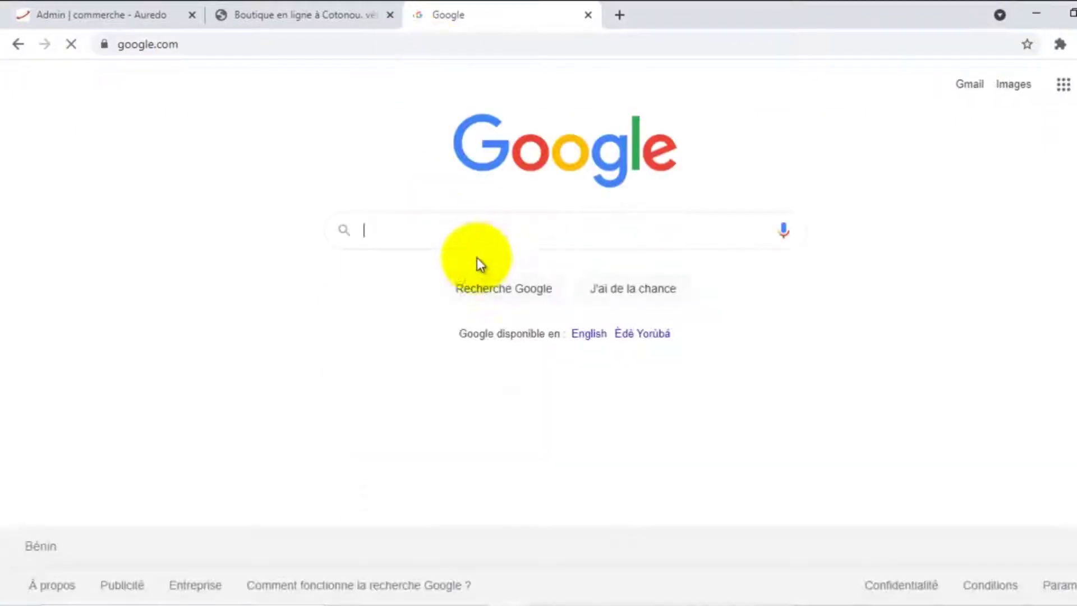
# Search Google for 'achat de chemise à Paris' to show the sponsored shirt-shop ads
pyautogui.click(469, 232)
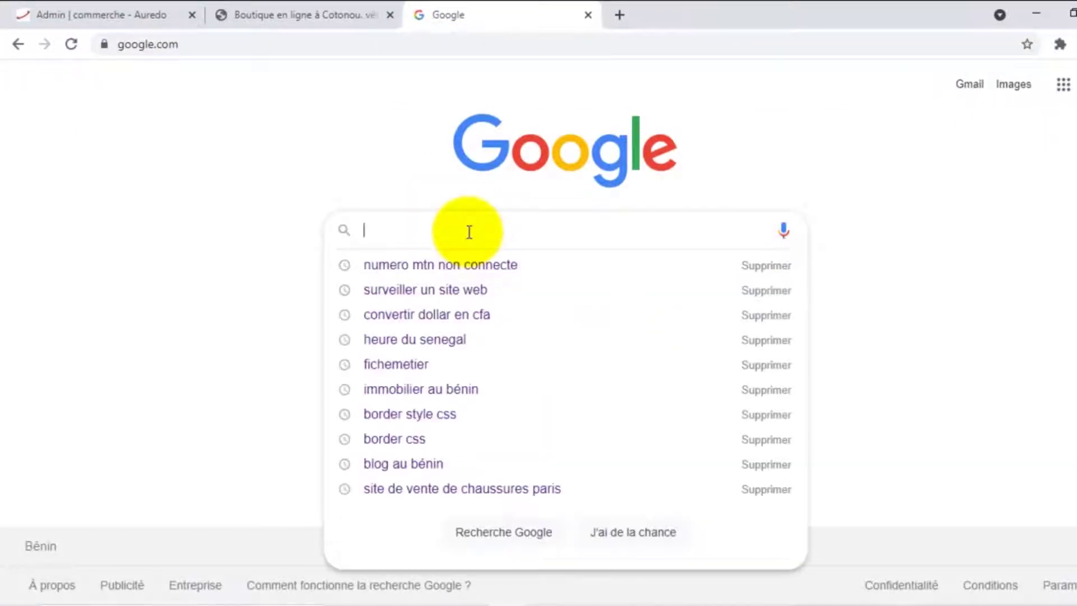
pyautogui.write('acha')
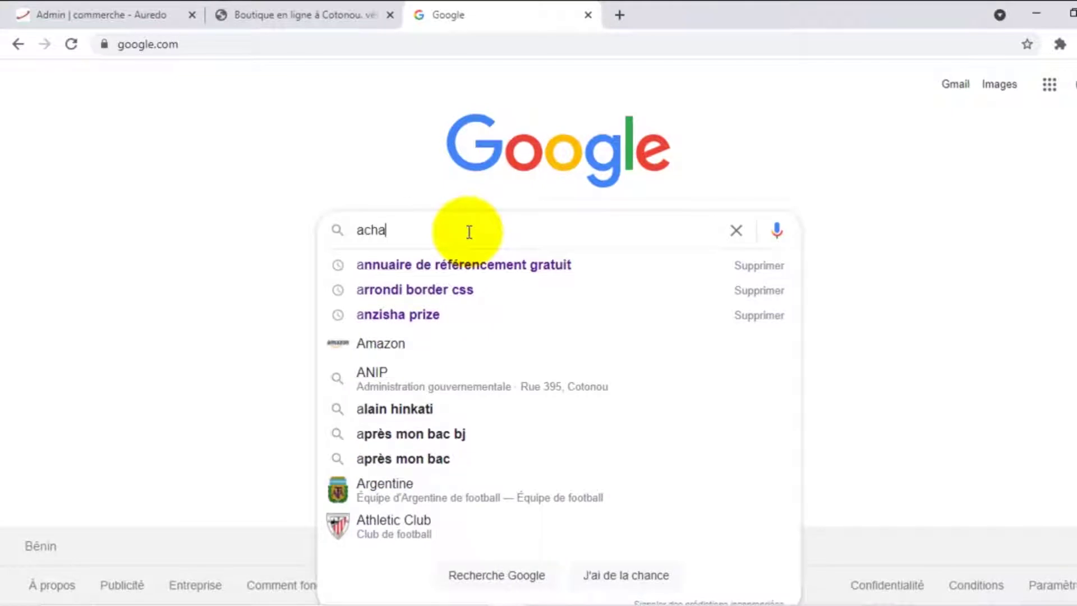
pyautogui.write('t de d')
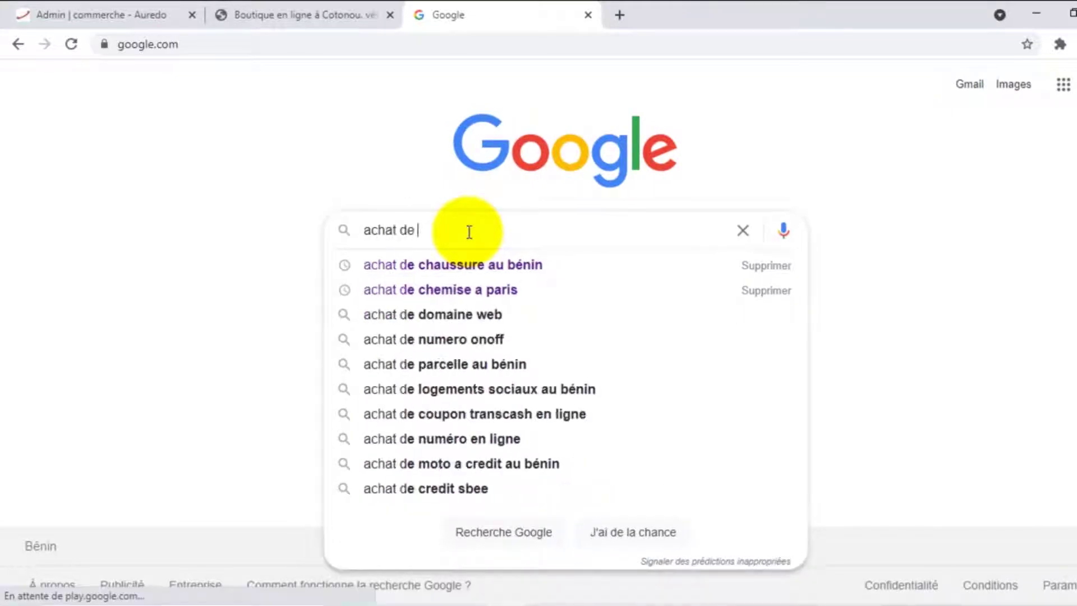
pyautogui.write('hemise')
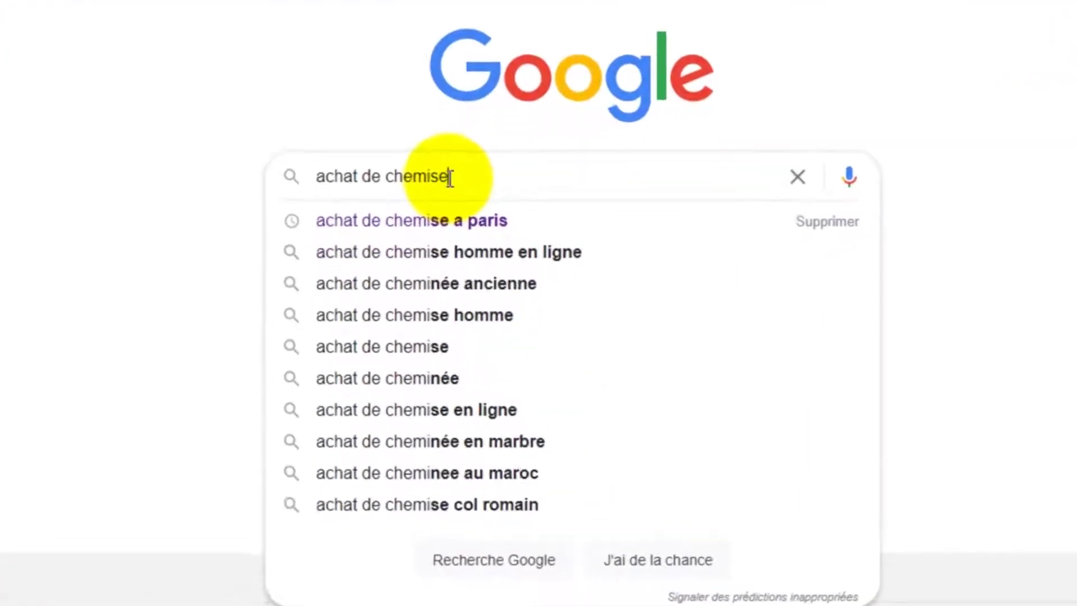
pyautogui.write(' à ')
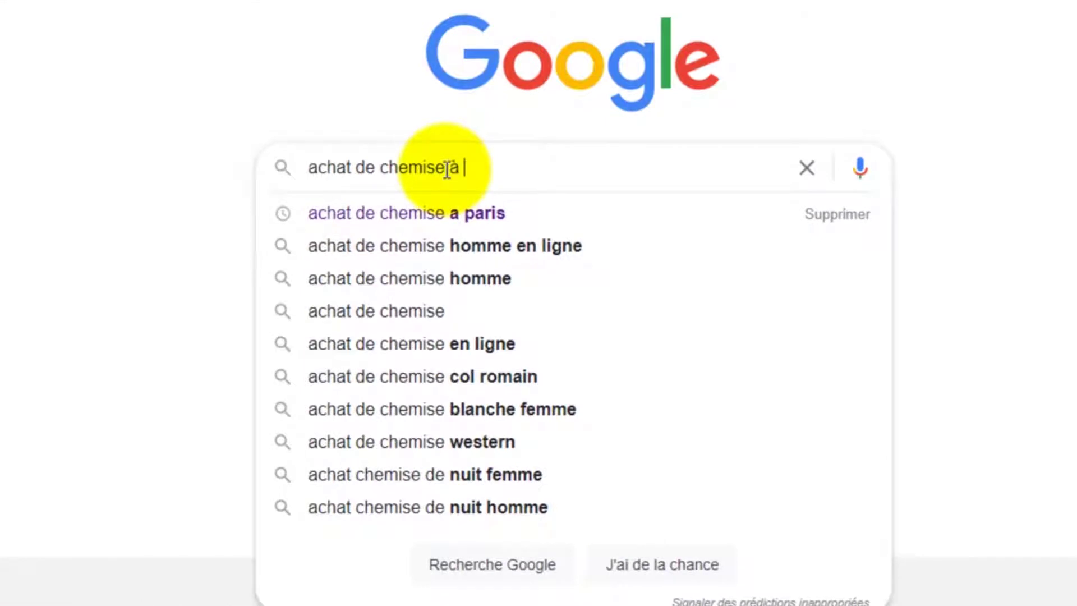
pyautogui.write('Paris')
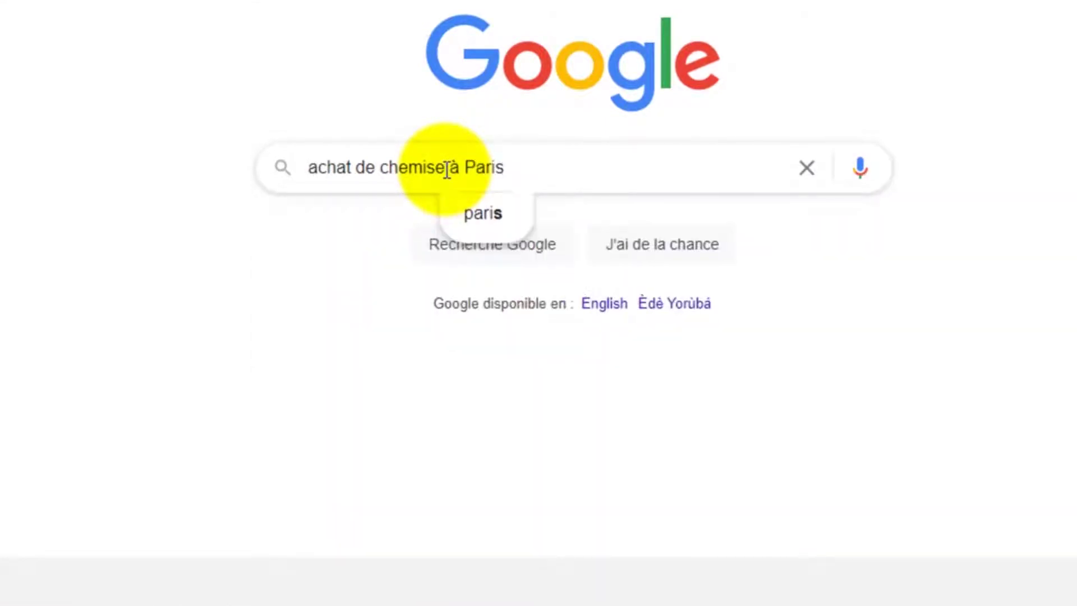
pyautogui.press('Return')
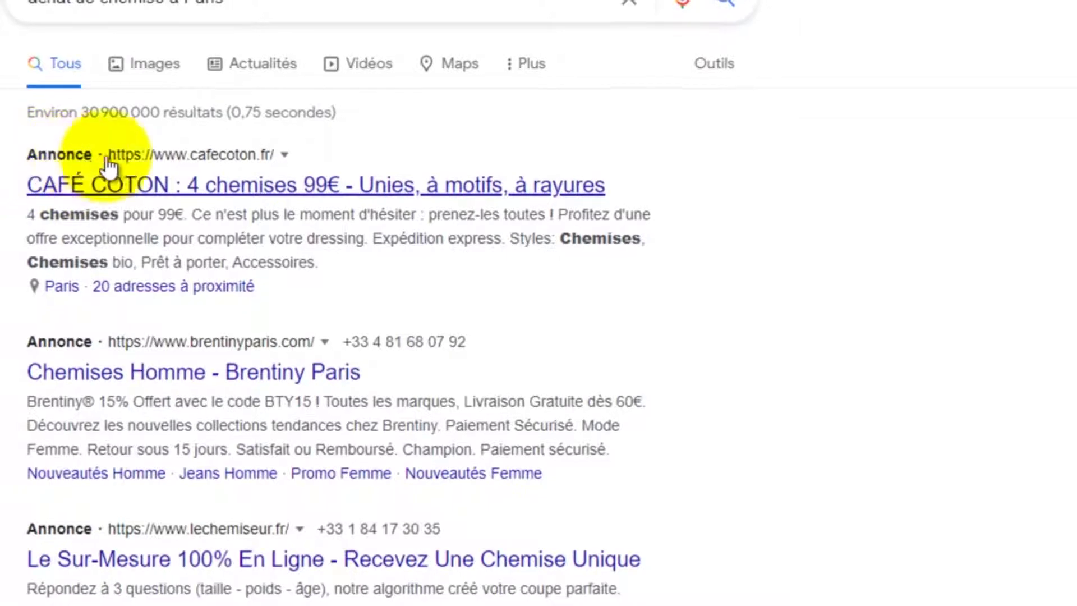
pyautogui.scroll(-4, 109, 167)
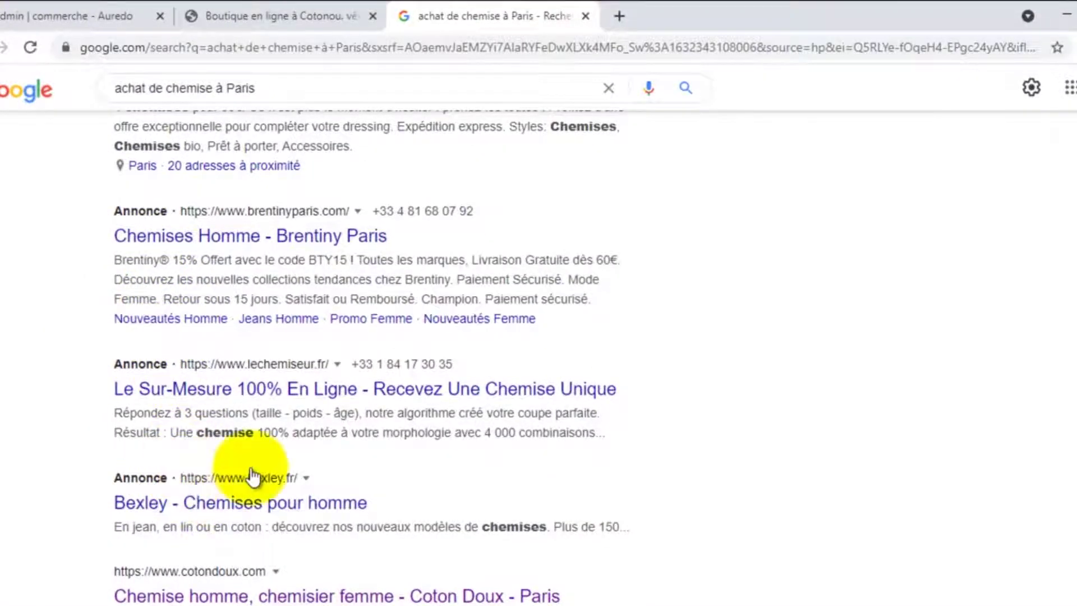
pyautogui.scroll(3, 385, 277)
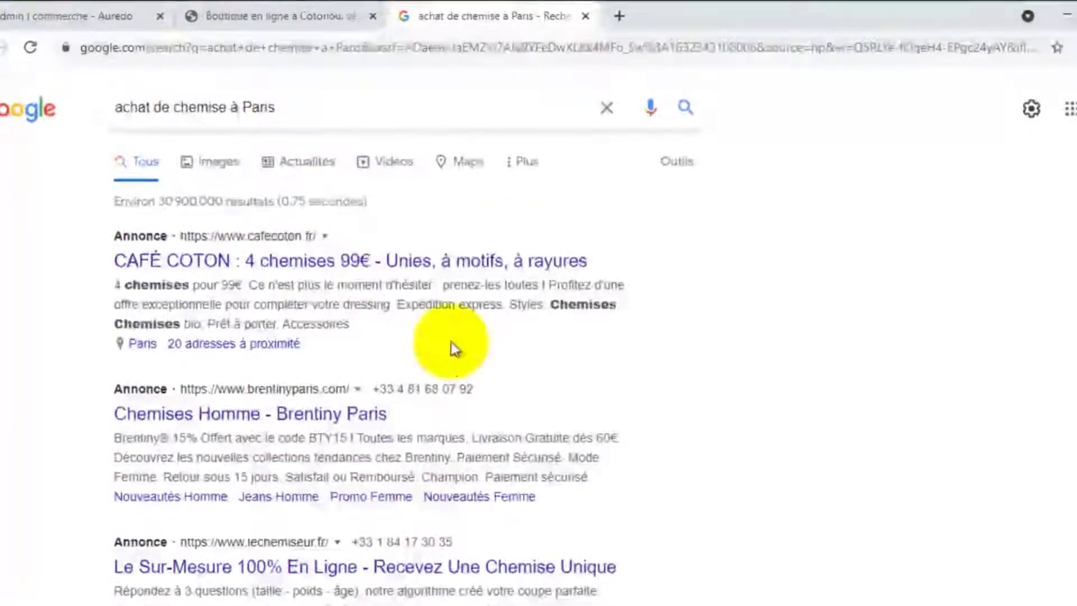
pyautogui.scroll(-9, 308, 348)
pyautogui.scroll(-10, 283, 400)
pyautogui.scroll(20, 284, 404)
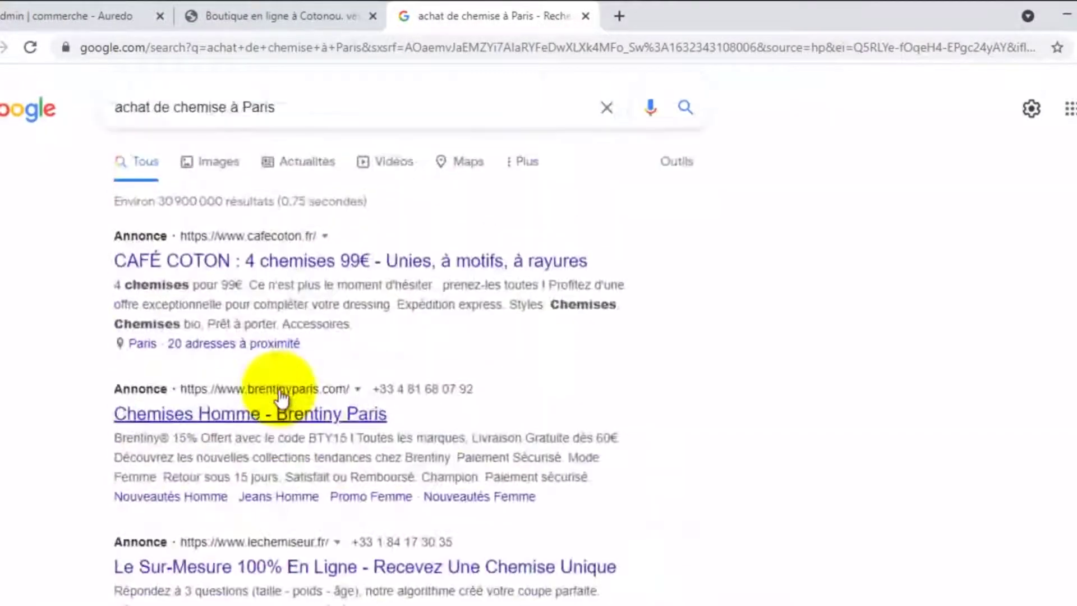
pyautogui.scroll(-10, 247, 284)
pyautogui.scroll(-20, 248, 285)
pyautogui.scroll(-6, 245, 280)
pyautogui.scroll(8, 244, 283)
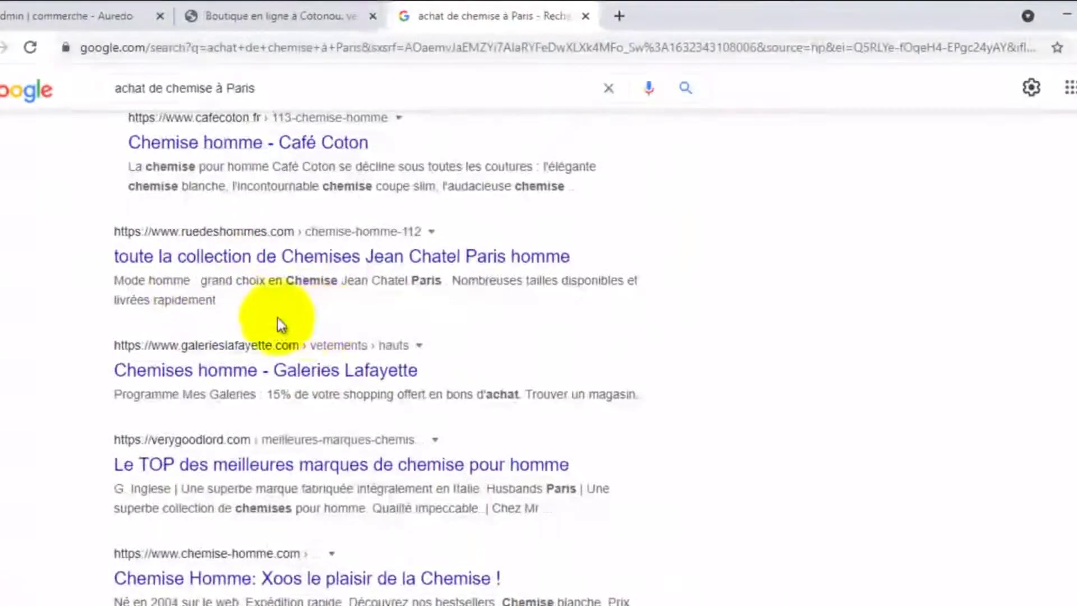
pyautogui.scroll(-9, 320, 324)
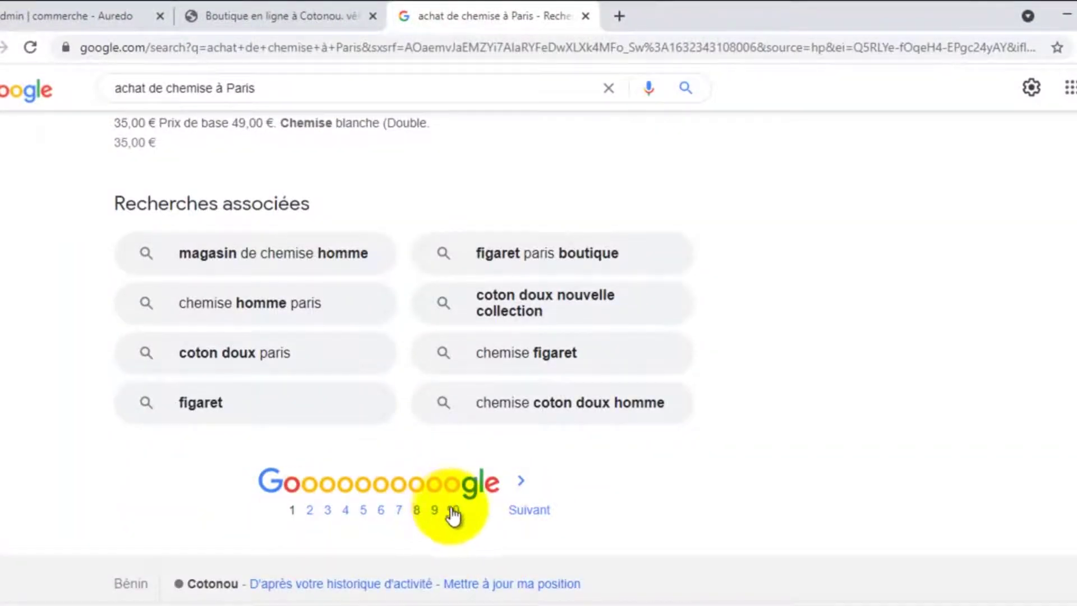
pyautogui.scroll(15, 414, 476)
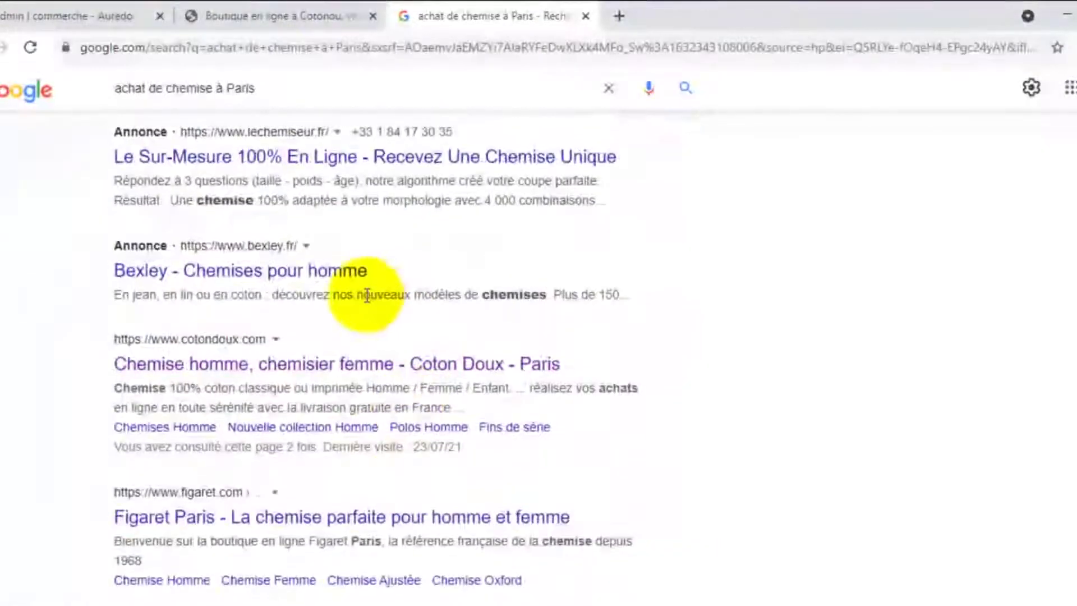
pyautogui.scroll(5, 377, 287)
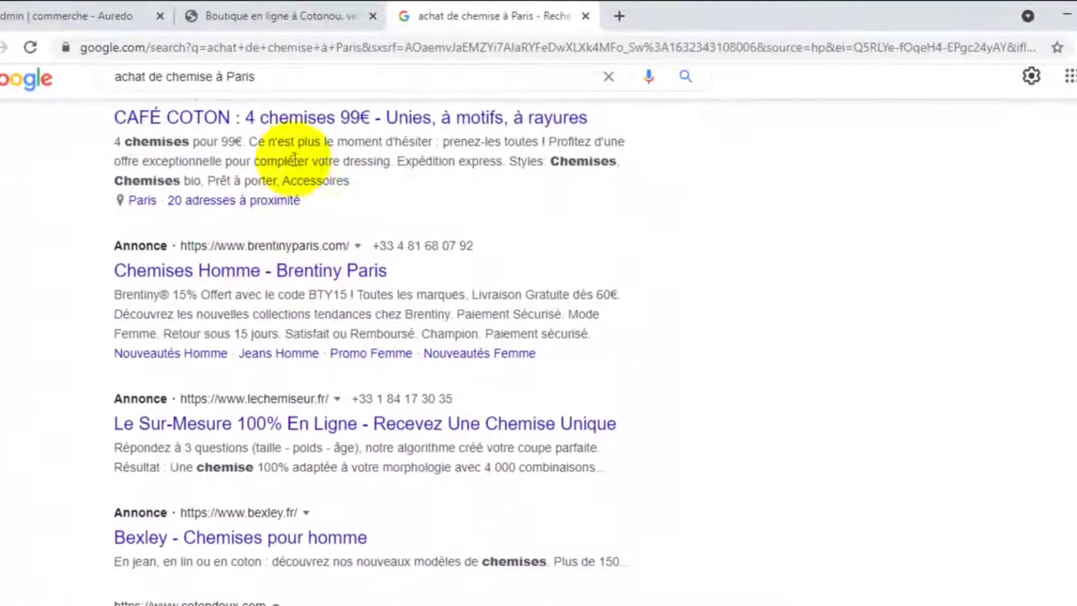
pyautogui.scroll(3, 252, 199)
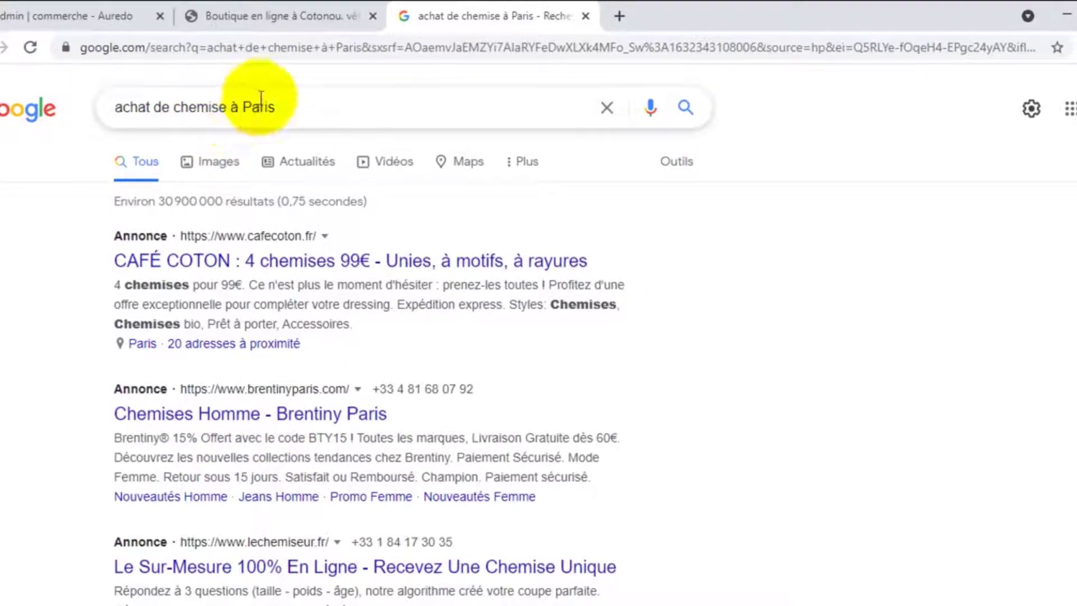
pyautogui.scroll(-3, 337, 381)
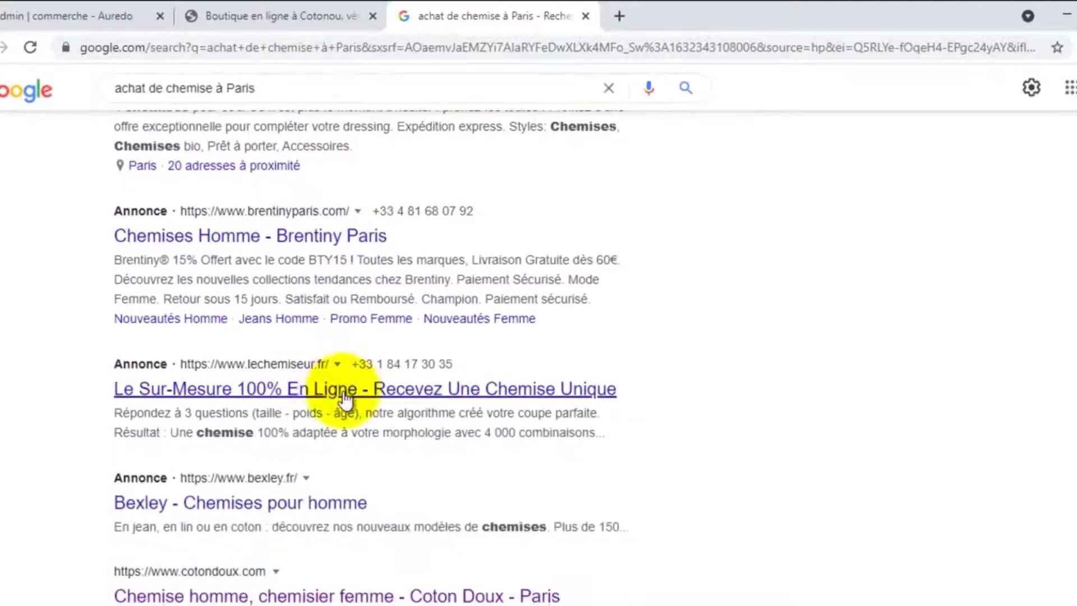
pyautogui.scroll(3, 331, 392)
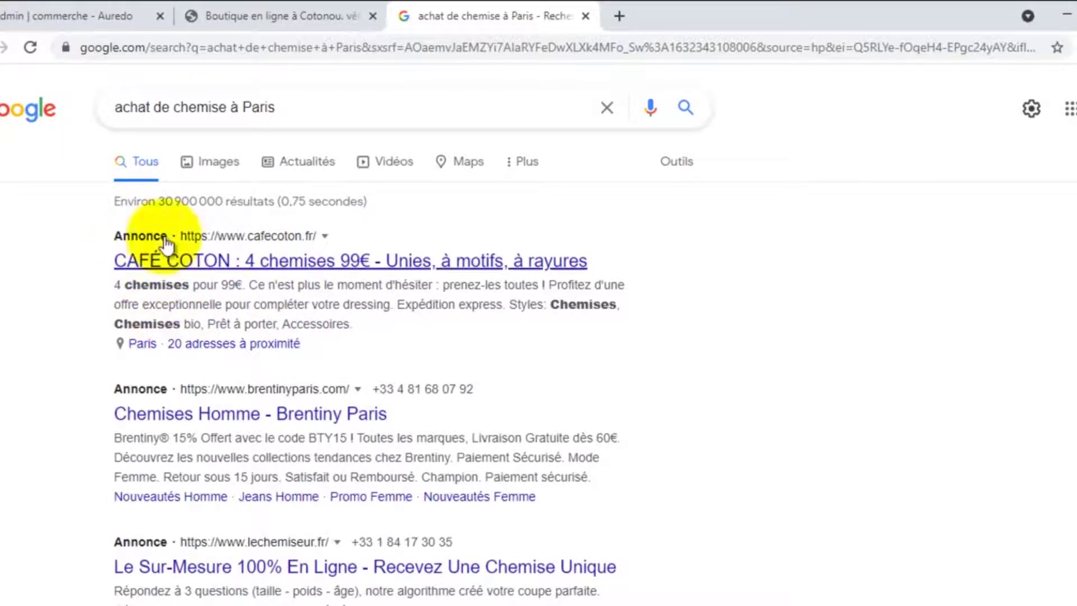
# Browse the Café Coton ad's 4 chemises 99€ landing page, then return to the search results
pyautogui.click(263, 268)
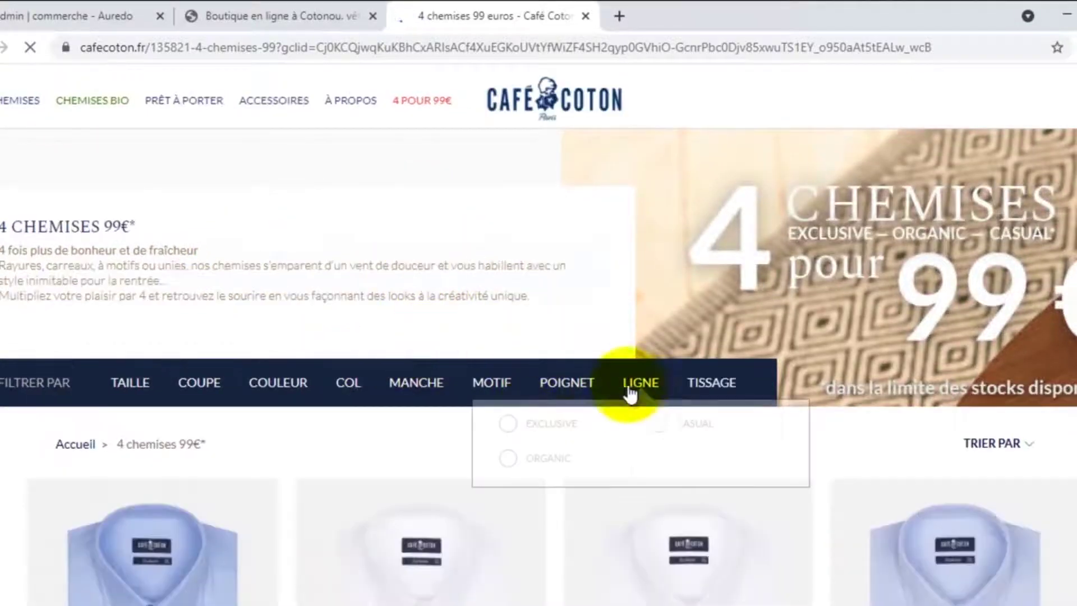
pyautogui.click(604, 401)
pyautogui.scroll(-2, 556, 443)
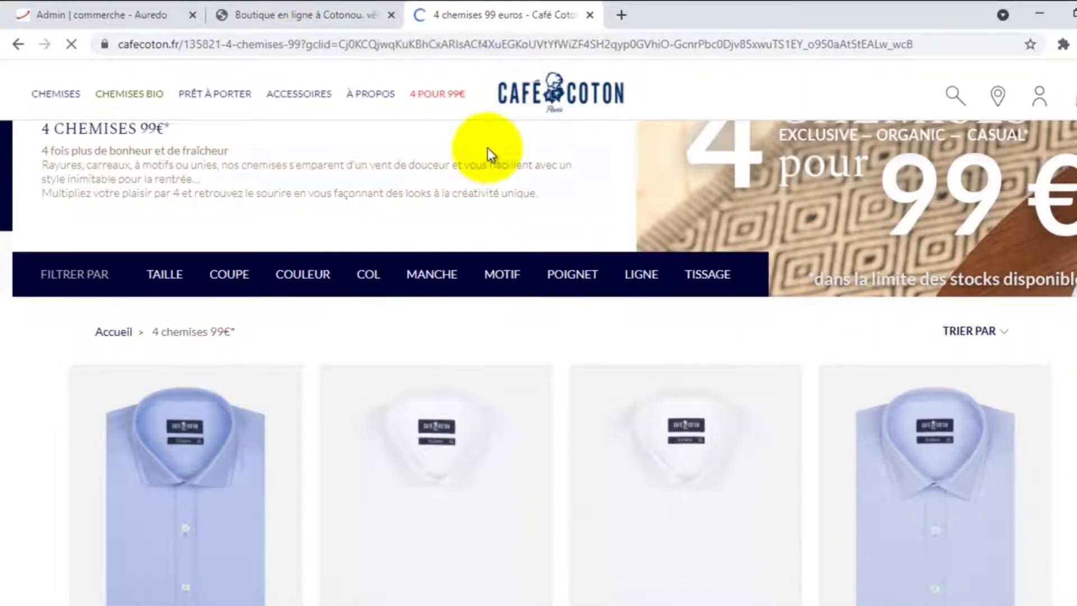
pyautogui.scroll(-6, 625, 255)
pyautogui.scroll(6, 626, 258)
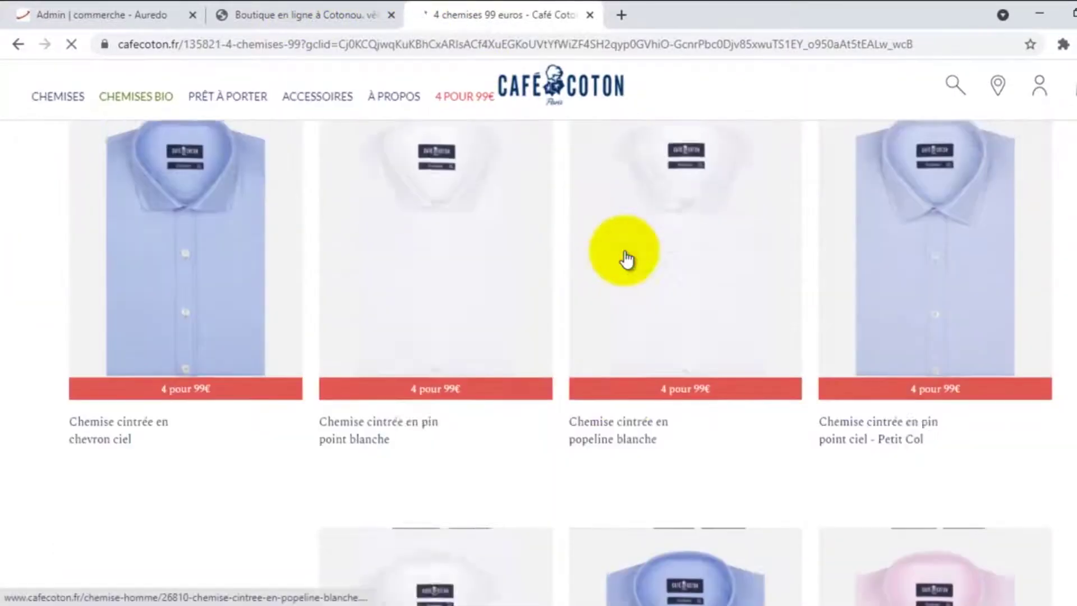
pyautogui.scroll(2, 625, 253)
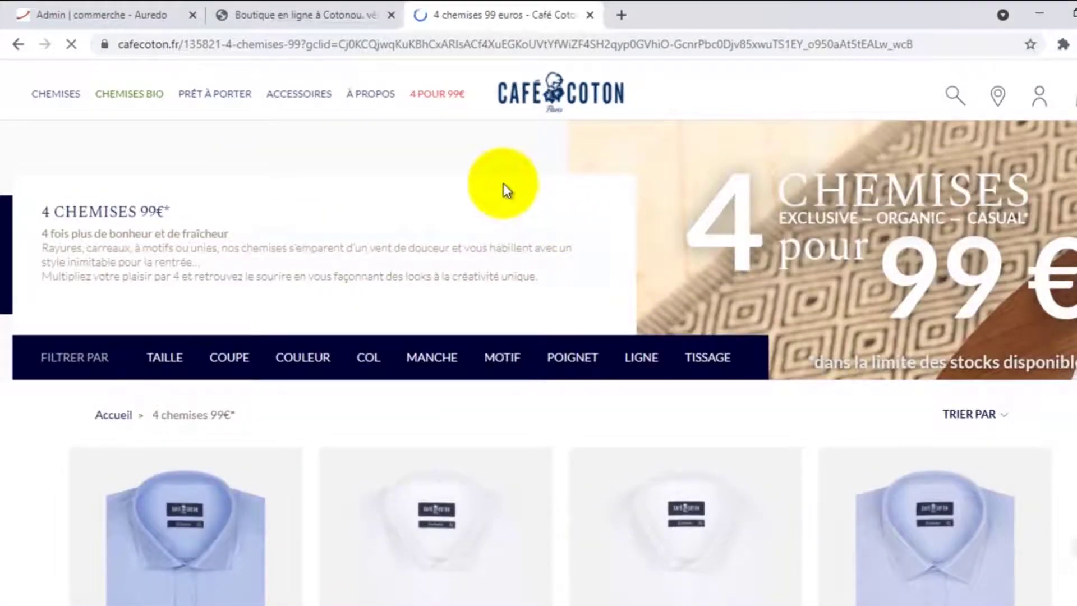
pyautogui.click(19, 46)
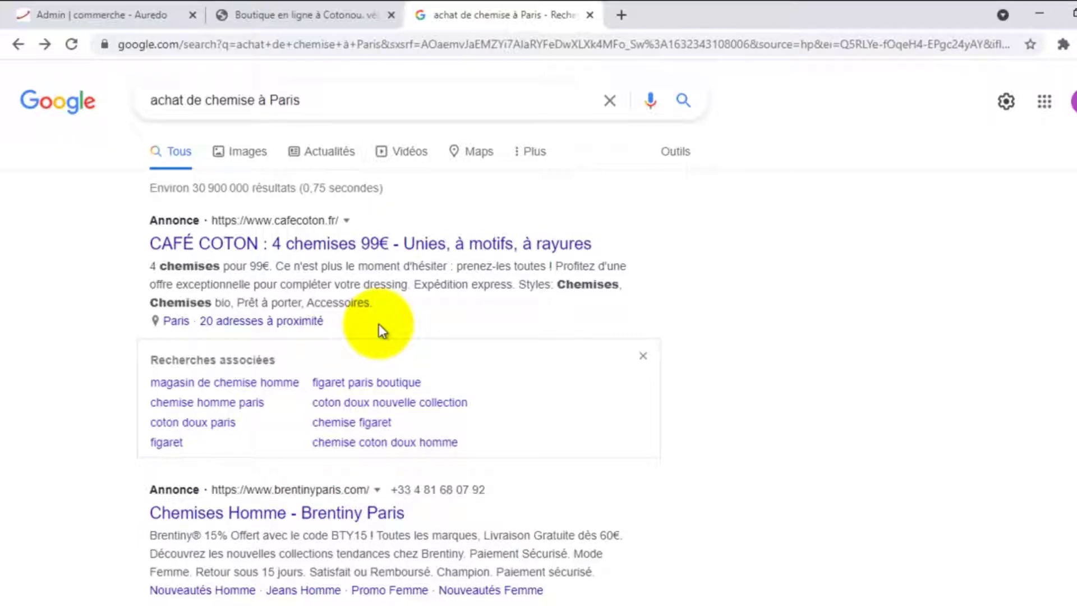
pyautogui.scroll(-2, 337, 364)
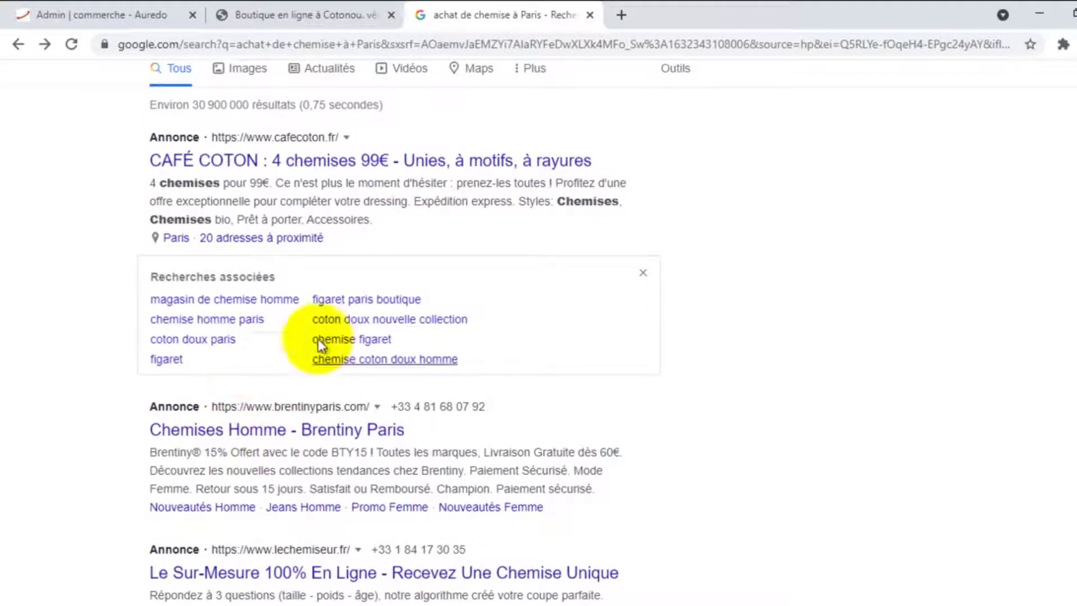
pyautogui.scroll(-2, 276, 447)
pyautogui.scroll(-4, 284, 457)
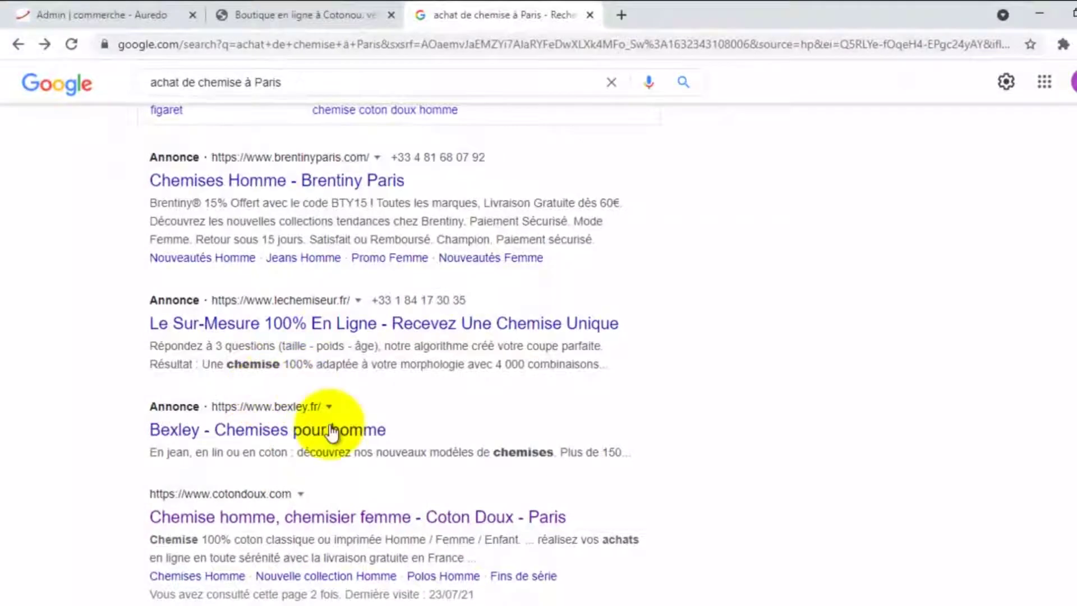
pyautogui.scroll(5, 313, 432)
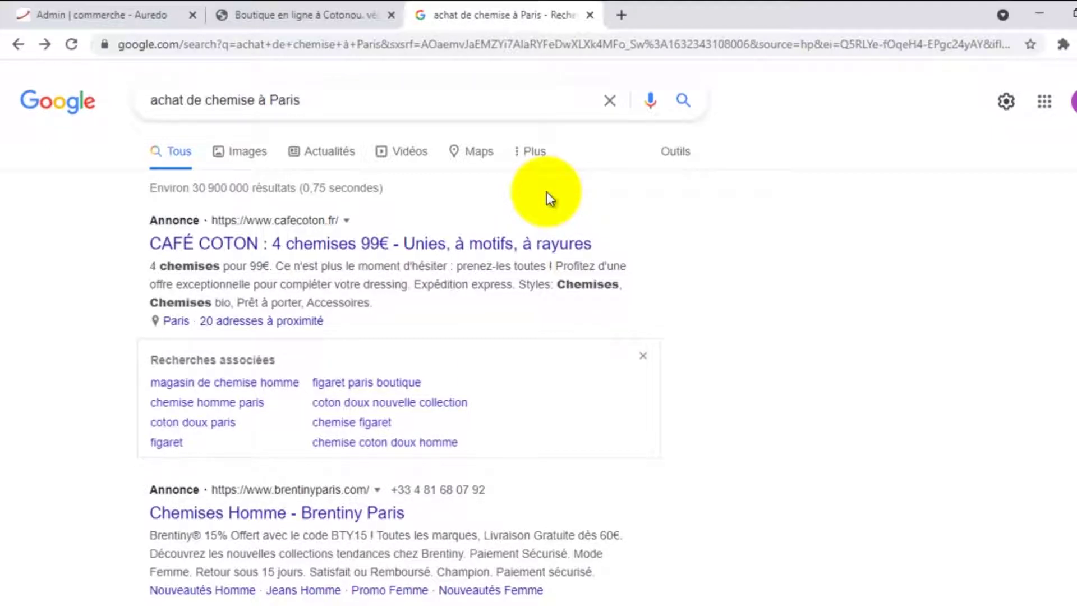
# Open a fresh tab and enter ads.google.com in the address bar
pyautogui.click(622, 14)
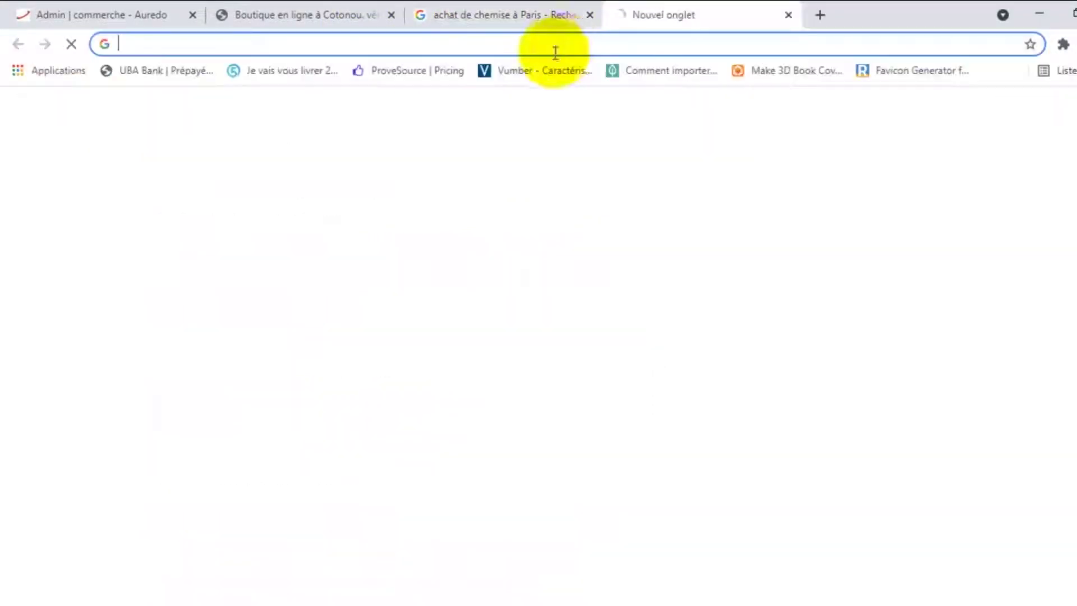
pyautogui.click(555, 45)
pyautogui.write('g')
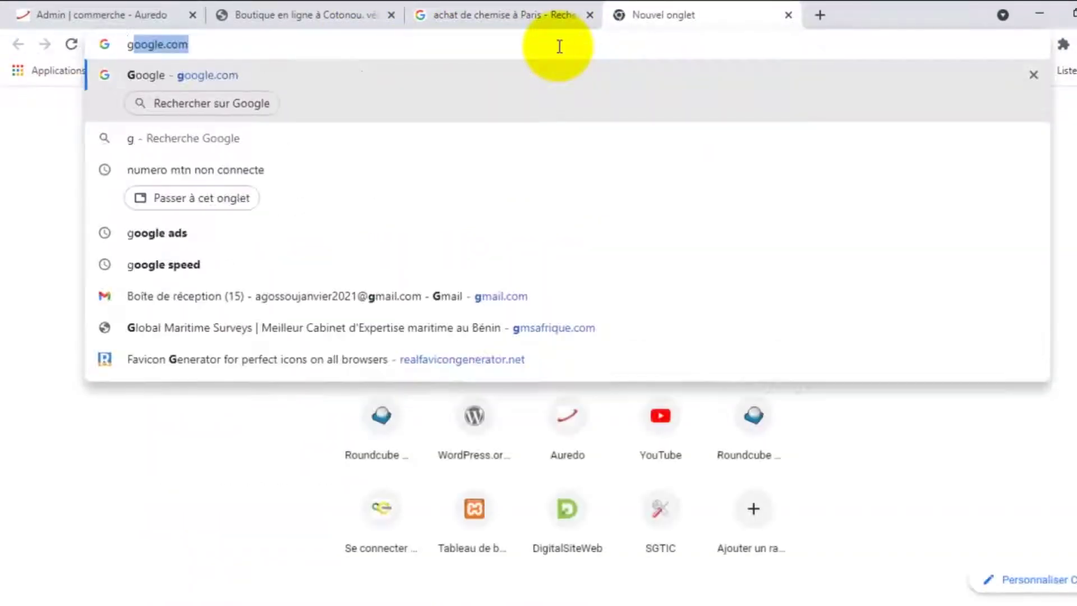
pyautogui.press('BackSpace')
pyautogui.press('BackSpace')
pyautogui.write('ads')
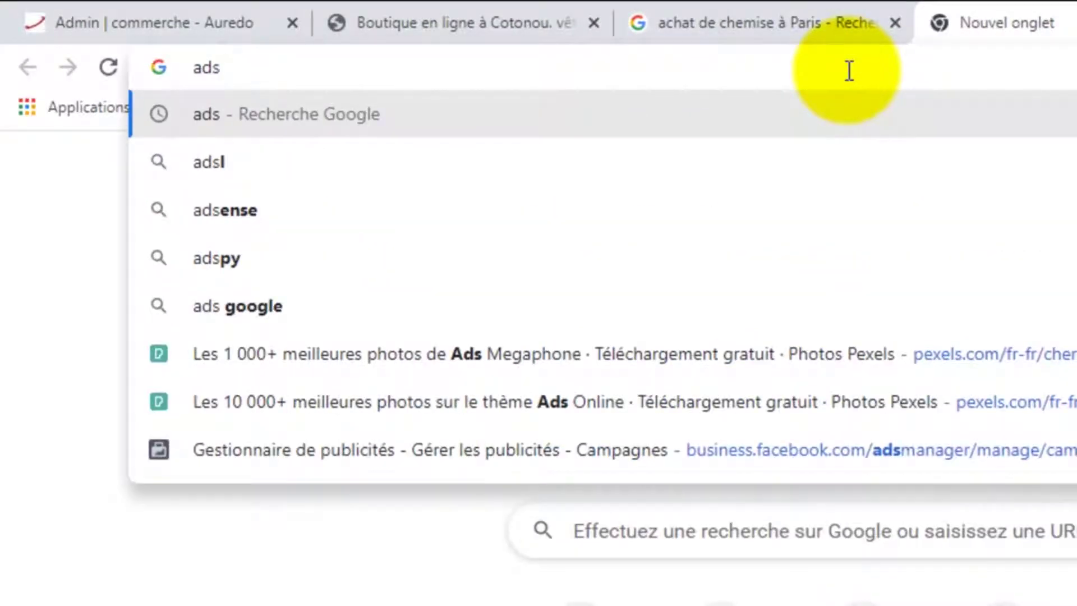
pyautogui.write('.goog')
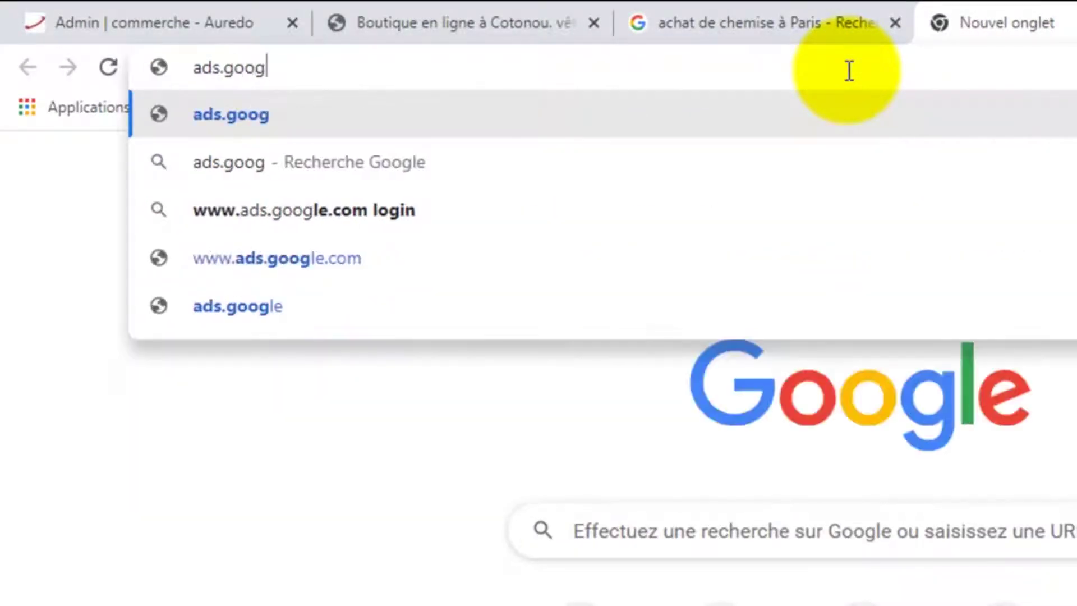
pyautogui.write('le.com')
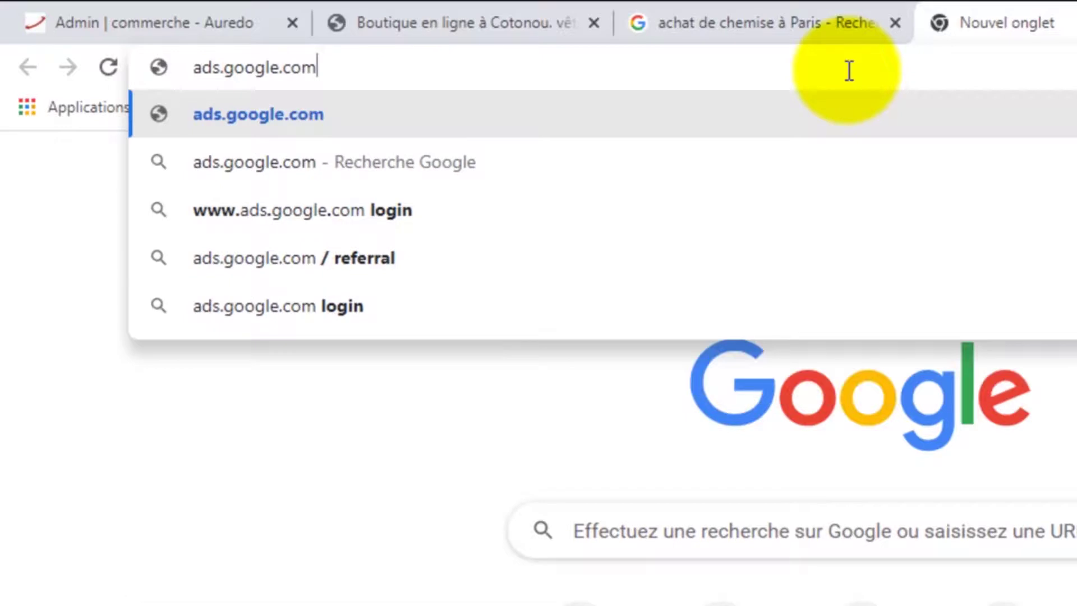
# Load ads.google.com and dismiss the Google Translate offer
pyautogui.press('Return')
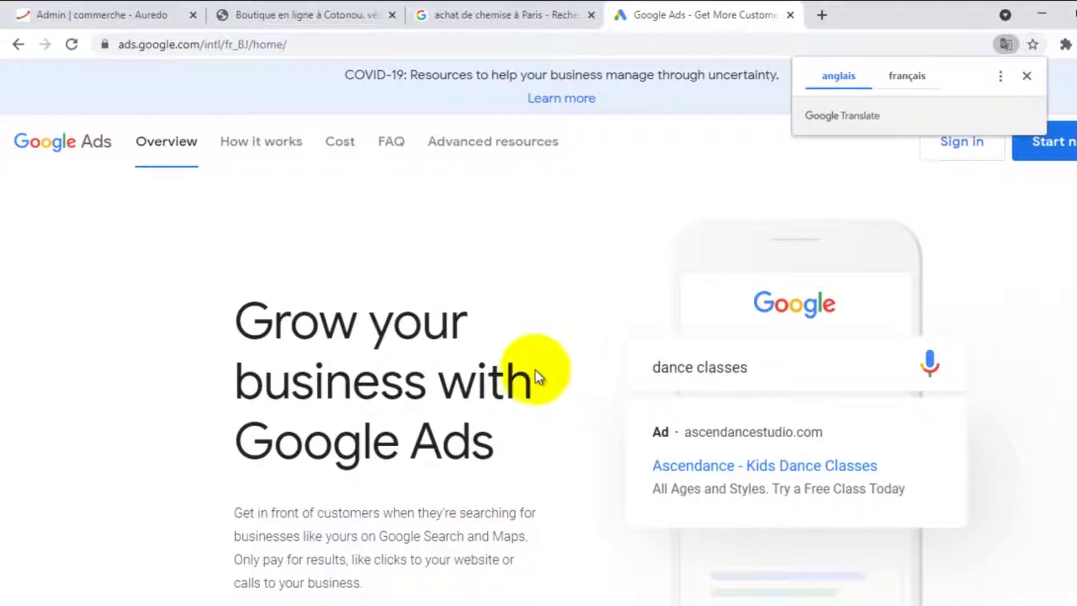
pyautogui.click(1025, 76)
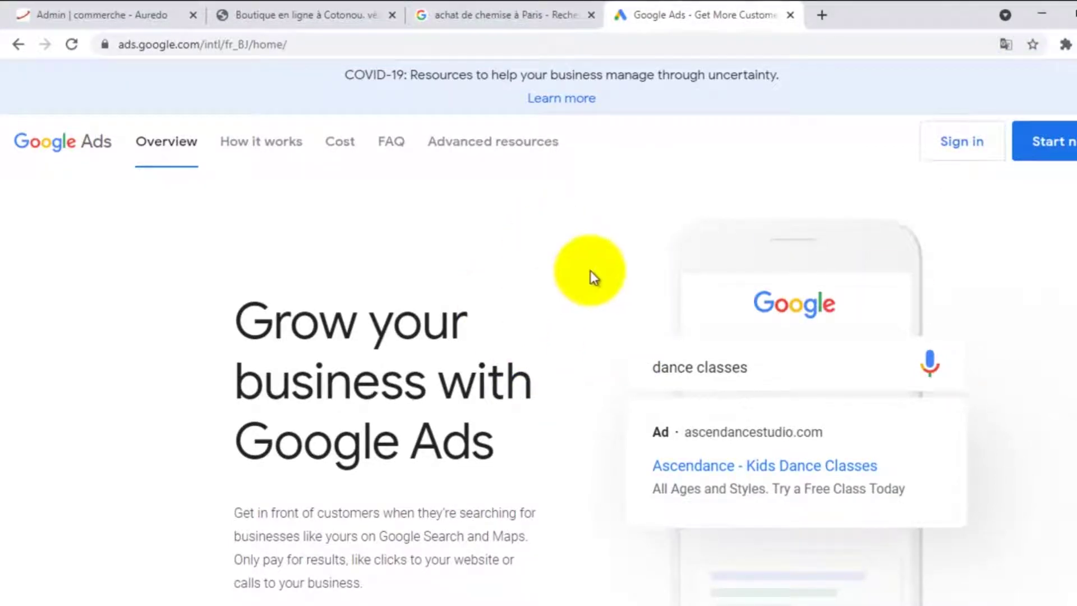
# Sign in, choose NOUVEAU COMPTE GOOGLE ADS, and activate Expert mode for campaign setup
pyautogui.click(960, 143)
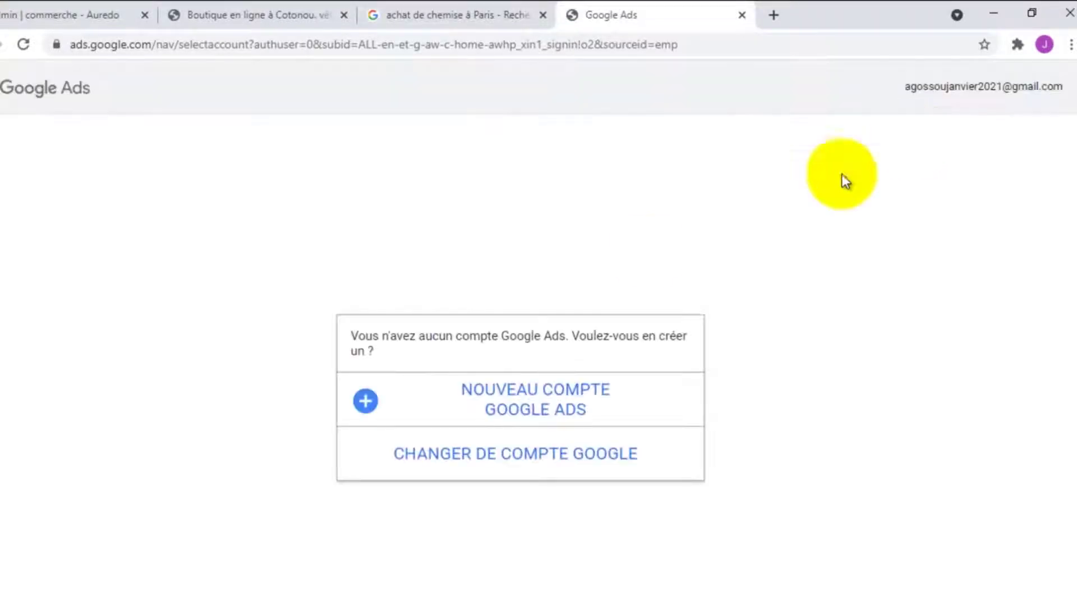
pyautogui.click(527, 406)
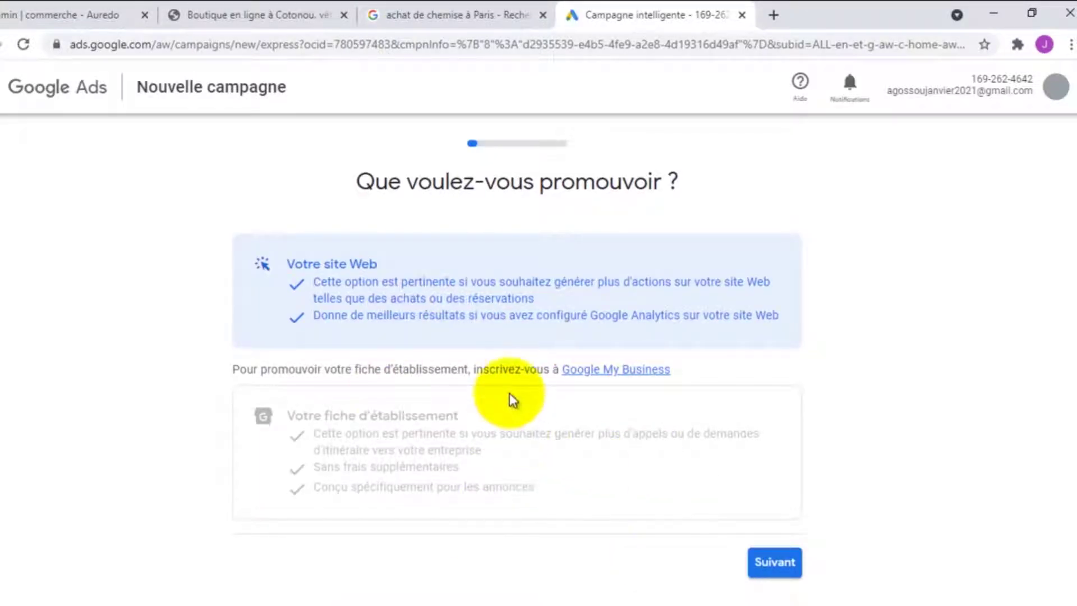
pyautogui.scroll(-3, 512, 397)
pyautogui.scroll(3, 481, 404)
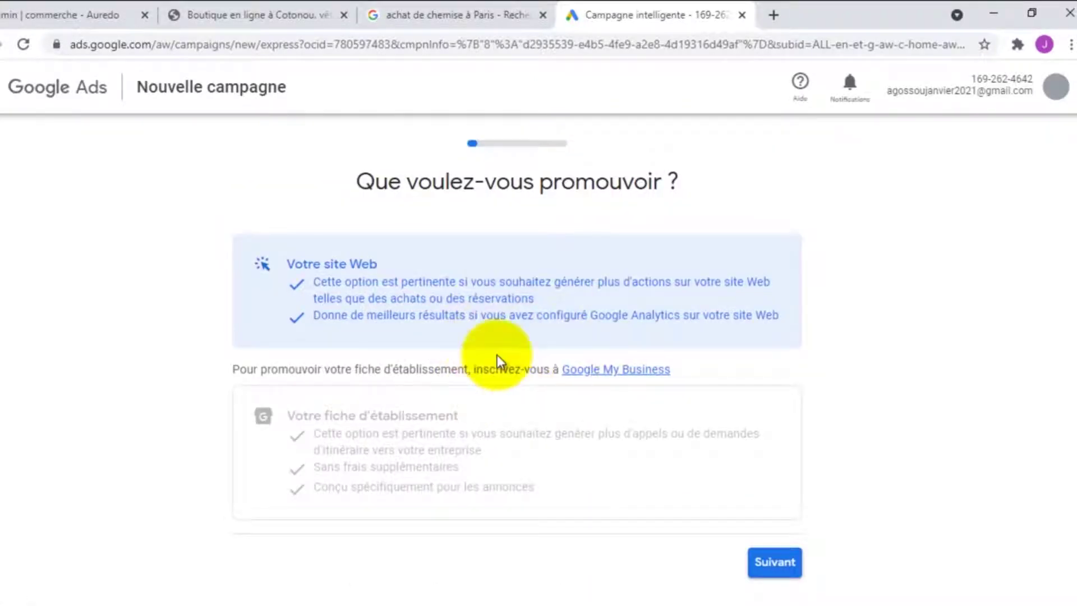
pyautogui.scroll(-2, 539, 365)
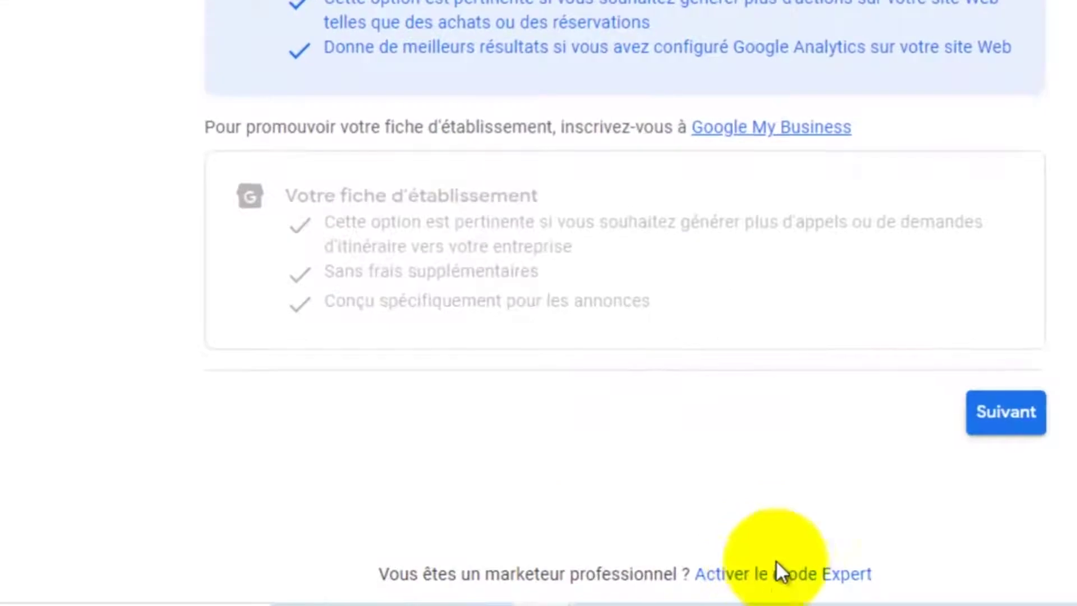
pyautogui.scroll(-3, 705, 579)
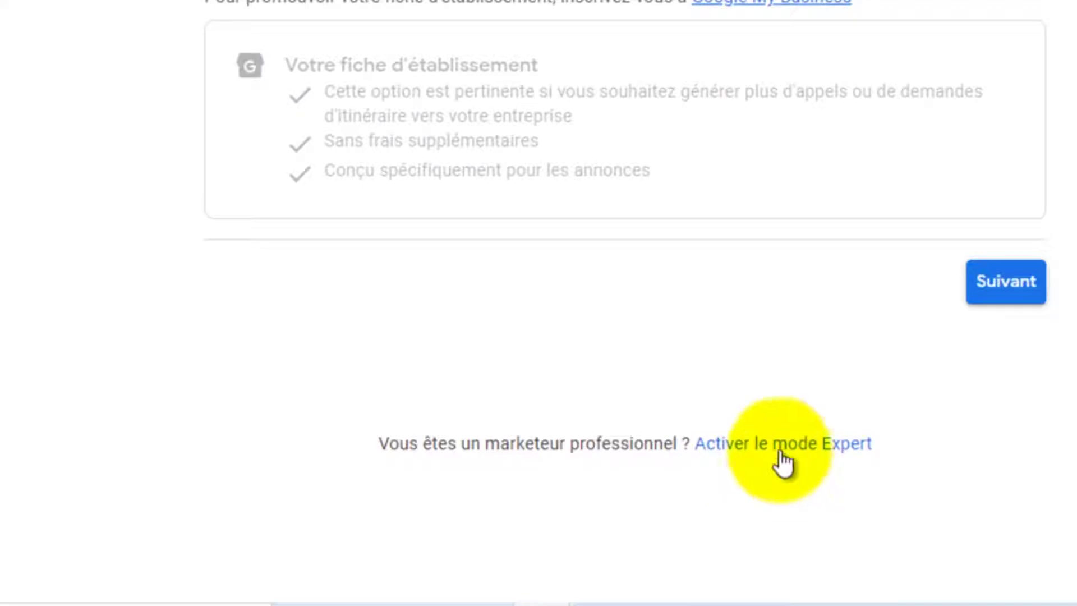
pyautogui.click(779, 446)
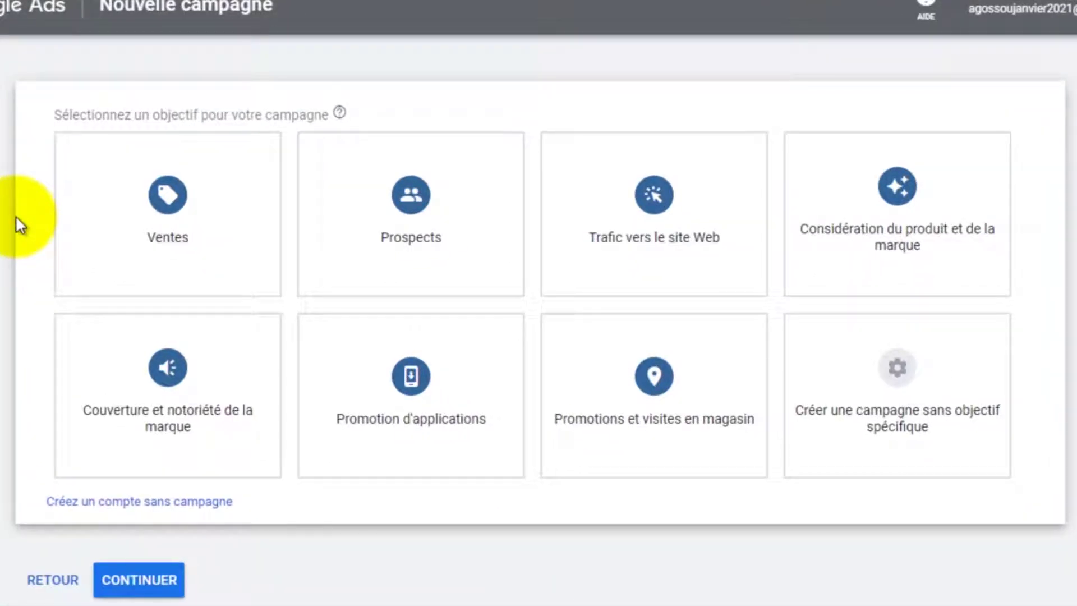
# Pick Ventes as the campaign objective, then switch back to the shirt search results tab
pyautogui.moveTo(174, 210)
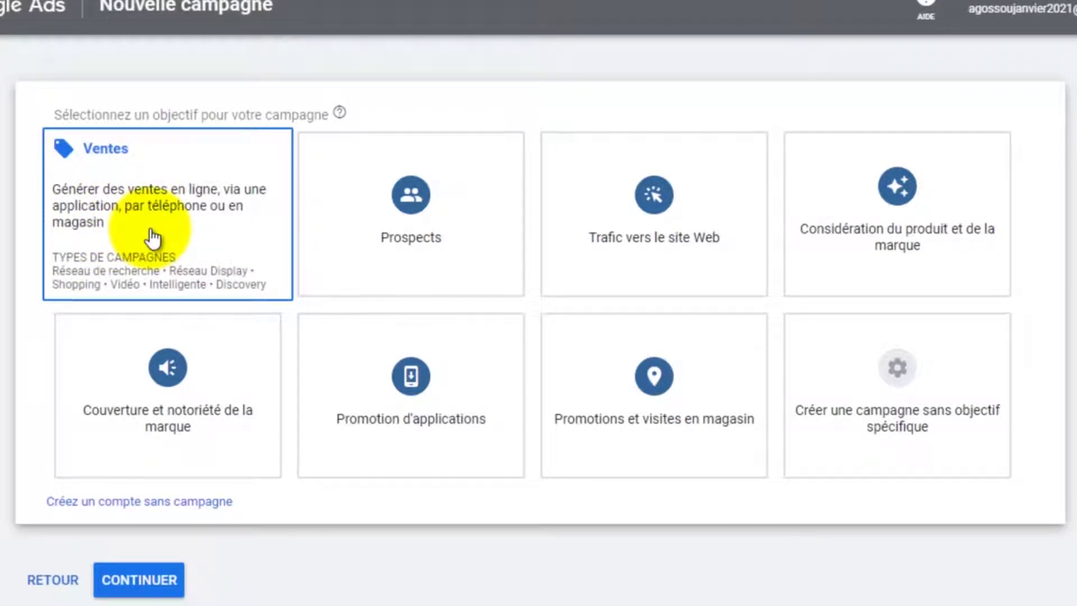
pyautogui.moveTo(337, 242)
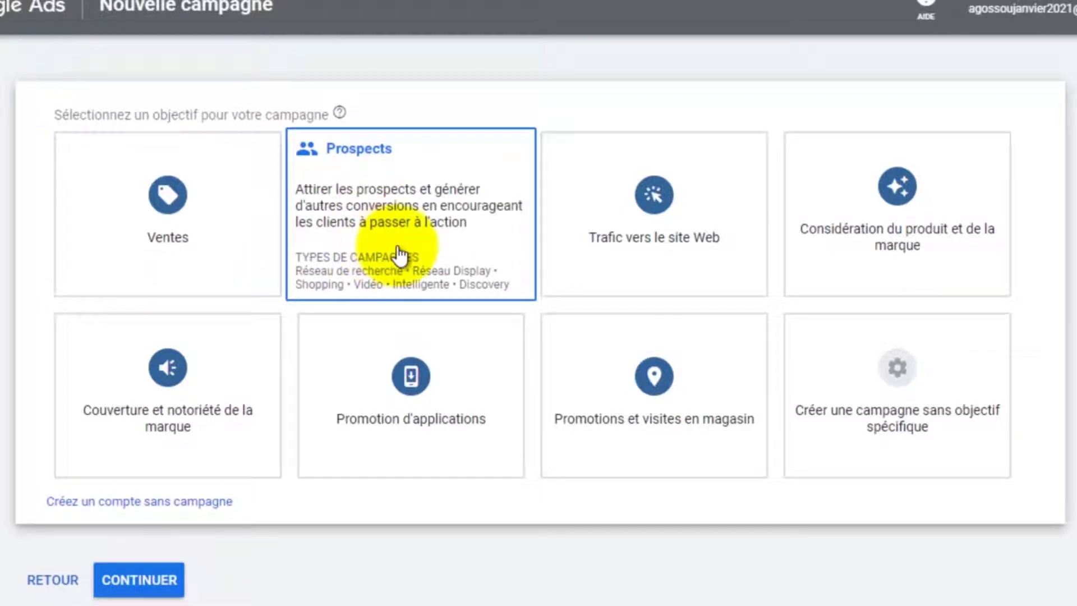
pyautogui.moveTo(665, 259)
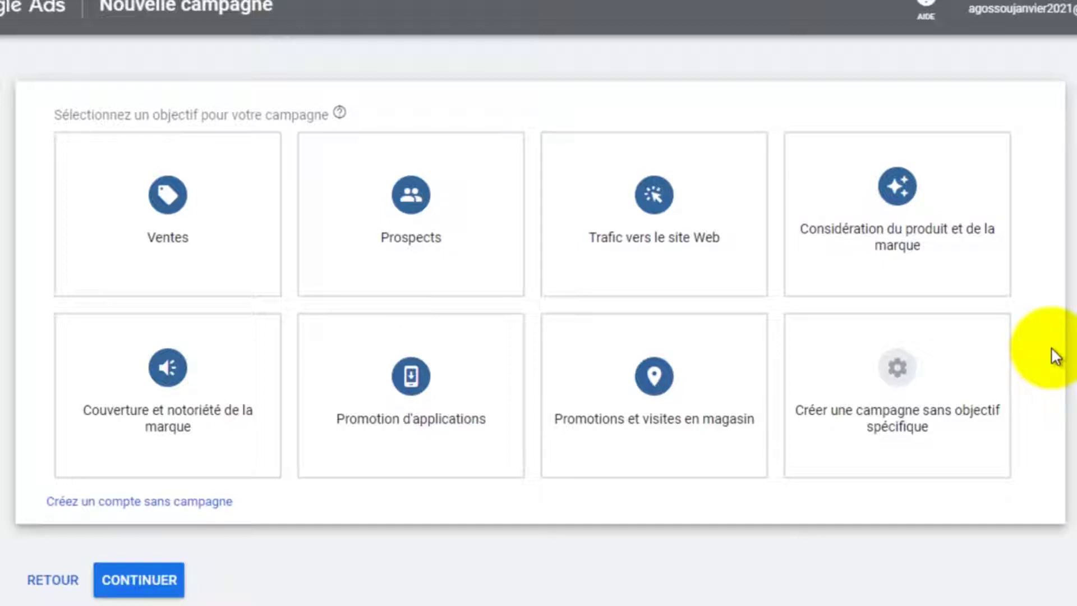
pyautogui.click(112, 191)
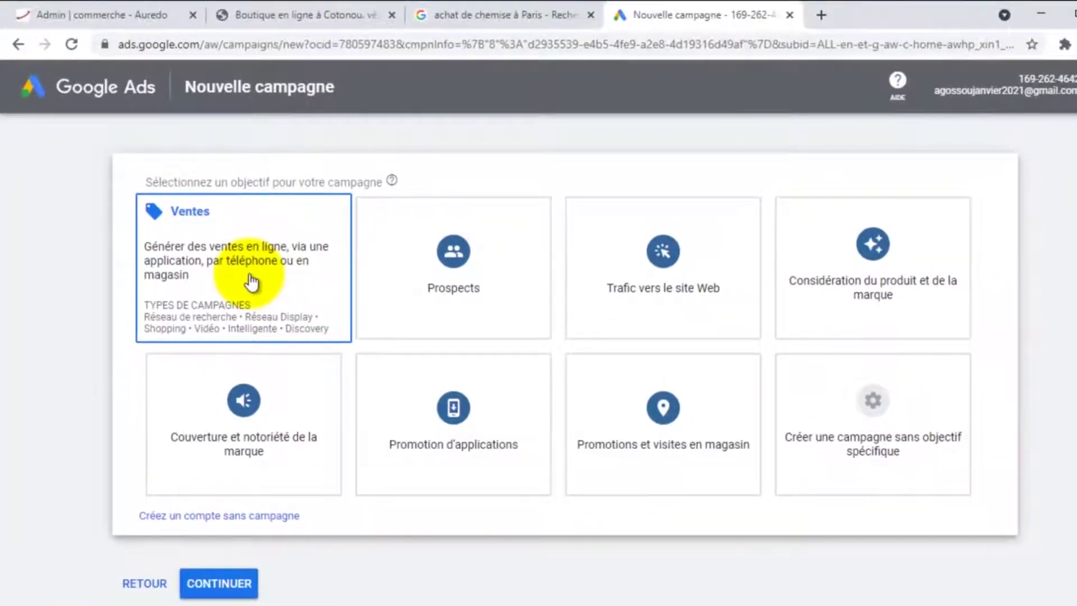
pyautogui.scroll(-8, 193, 243)
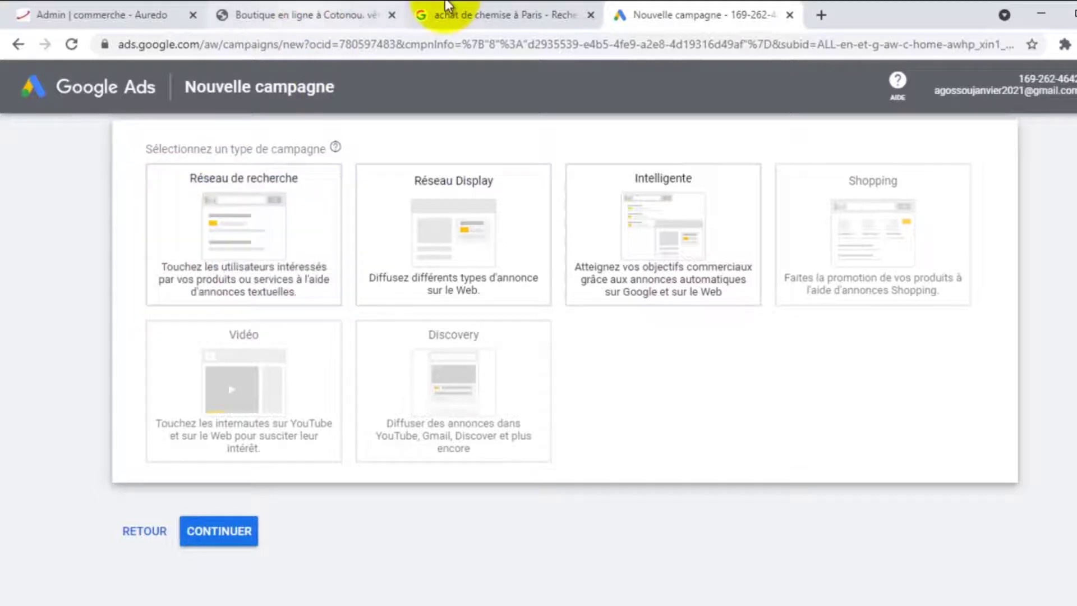
pyautogui.click(484, 8)
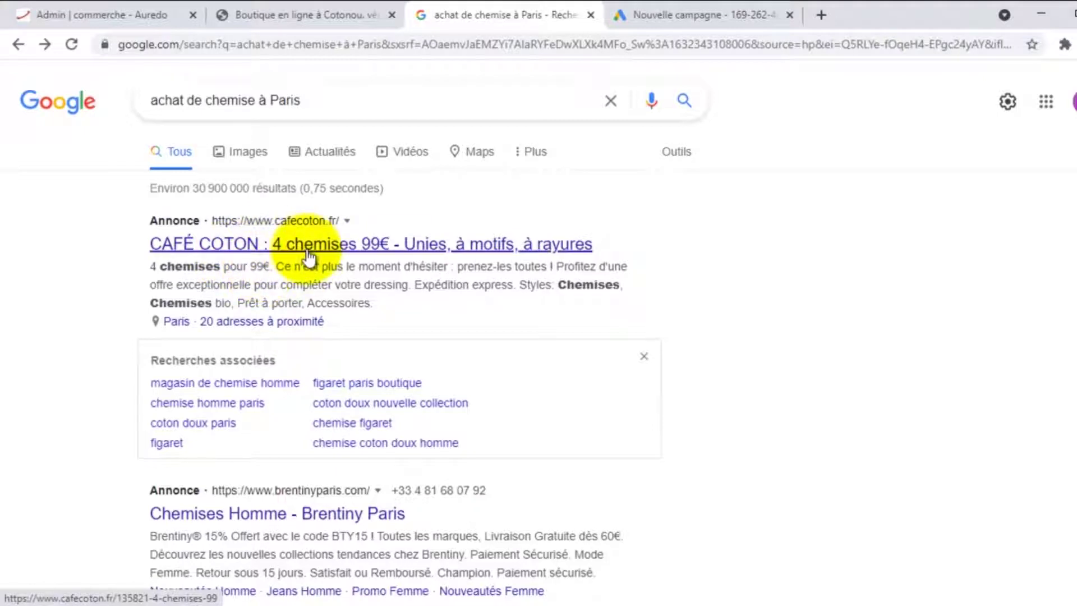
# Back in the campaign setup, tick Visites sur le site Web under the Réseau de recherche card
pyautogui.click(685, 13)
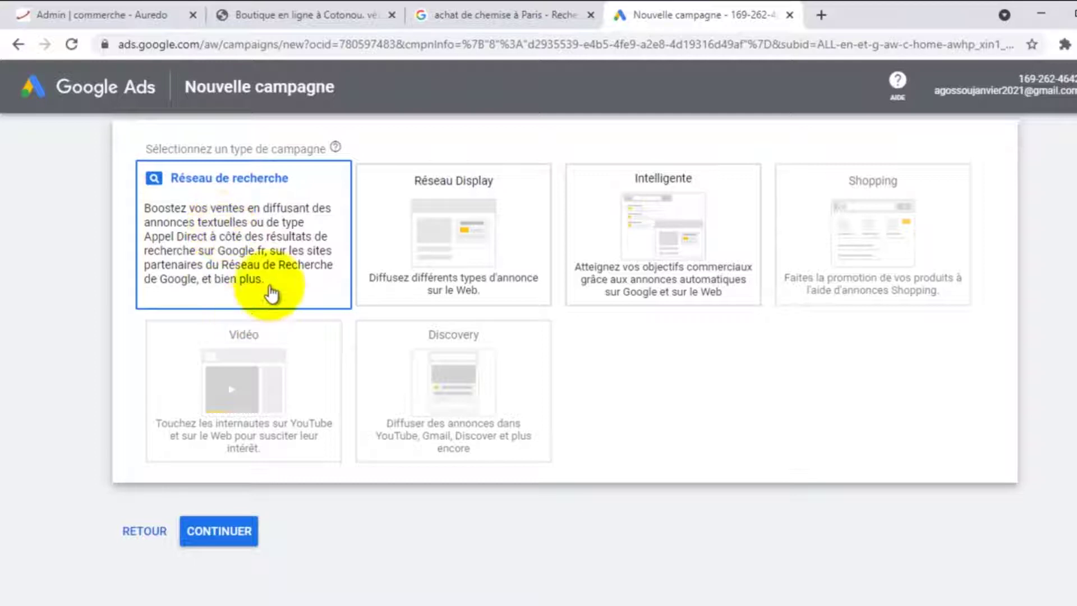
pyautogui.scroll(-9, 311, 261)
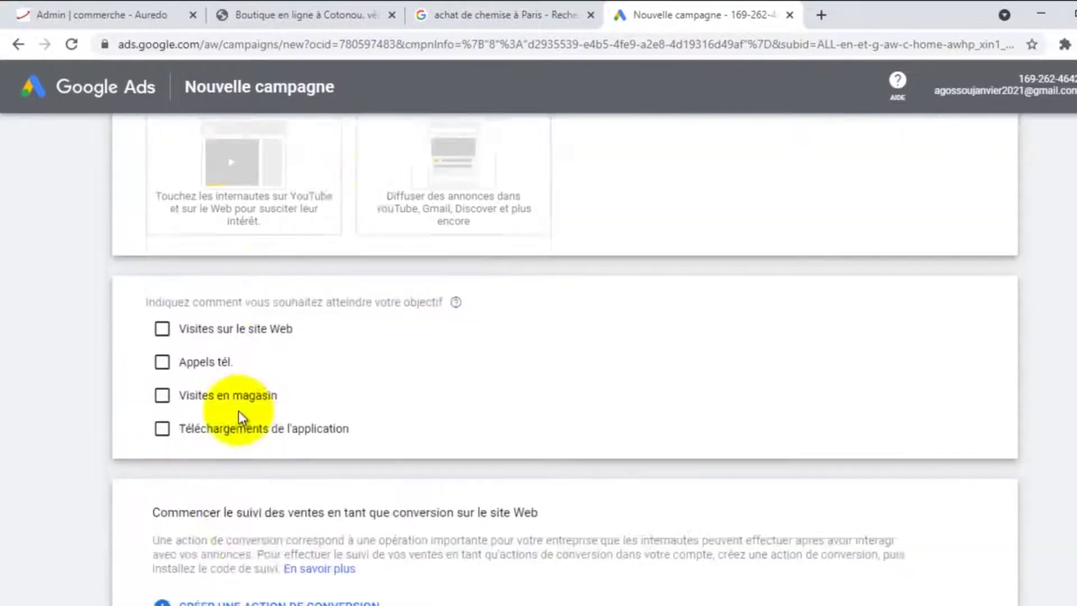
pyautogui.scroll(3, 388, 257)
pyautogui.scroll(2, 388, 257)
pyautogui.scroll(-2, 387, 260)
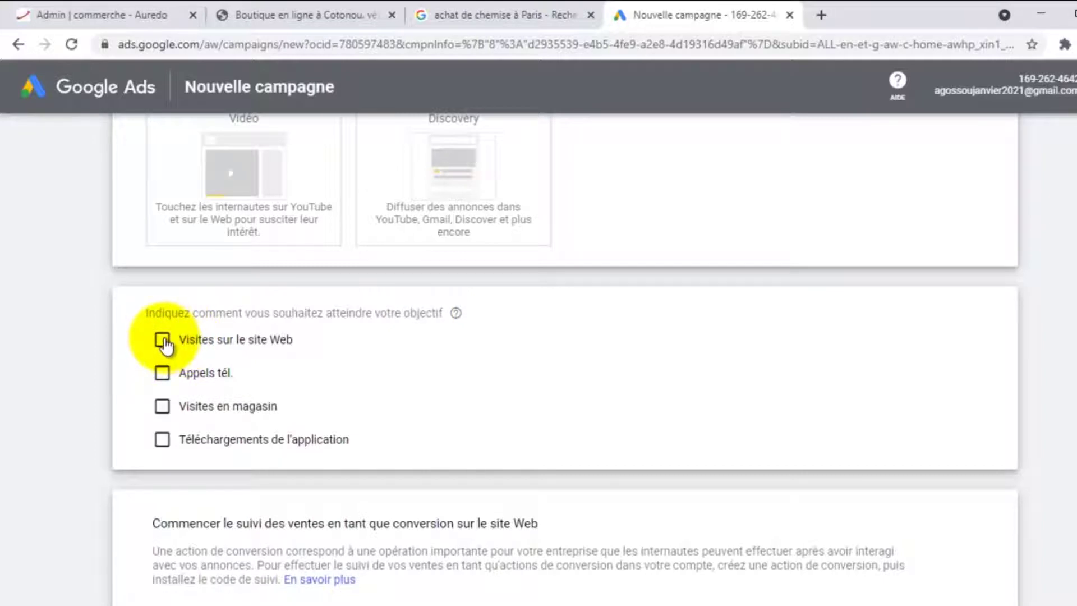
pyautogui.click(163, 340)
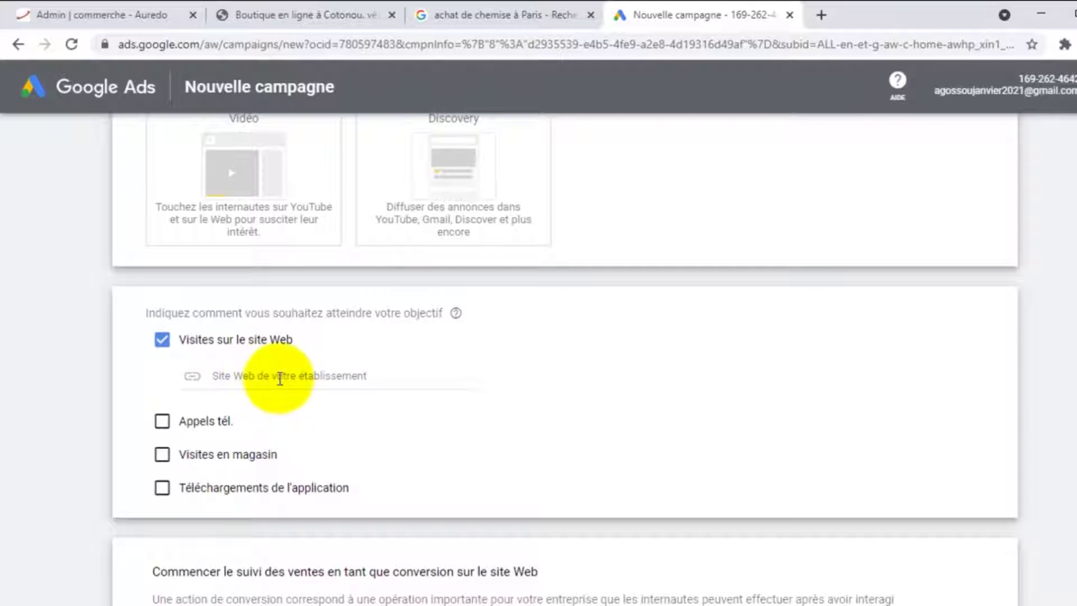
# Load the auprixdetokpa.com shop in the shop tab
pyautogui.click(285, 10)
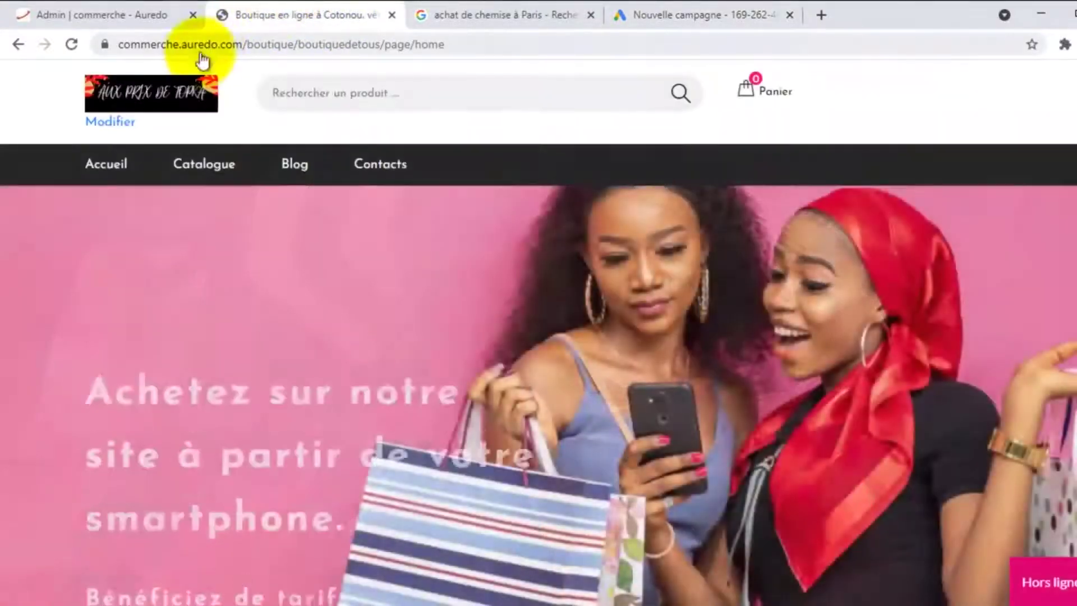
pyautogui.click(328, 43)
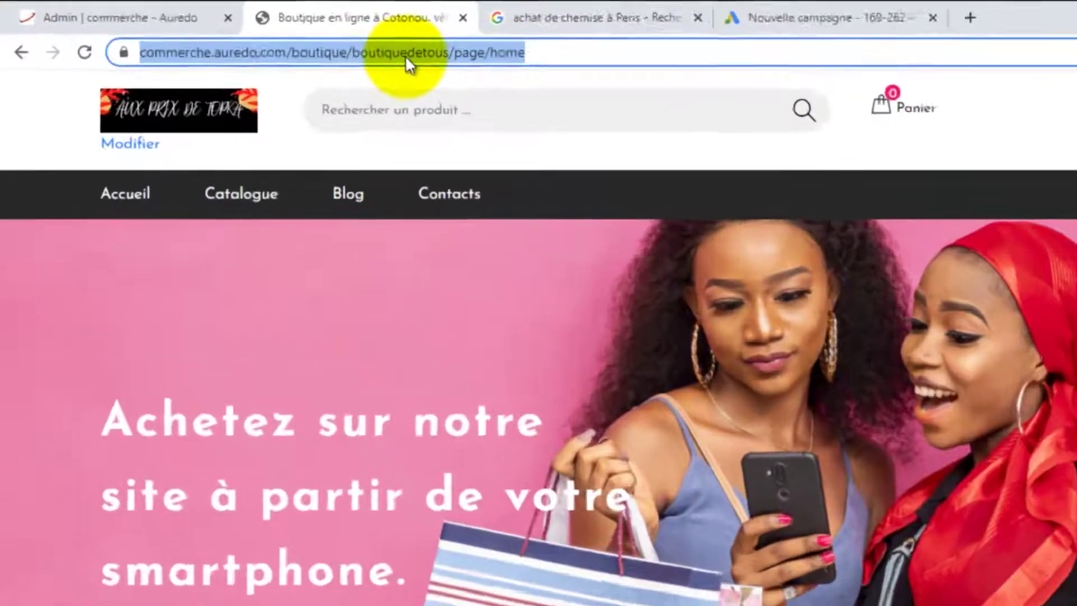
pyautogui.write('au')
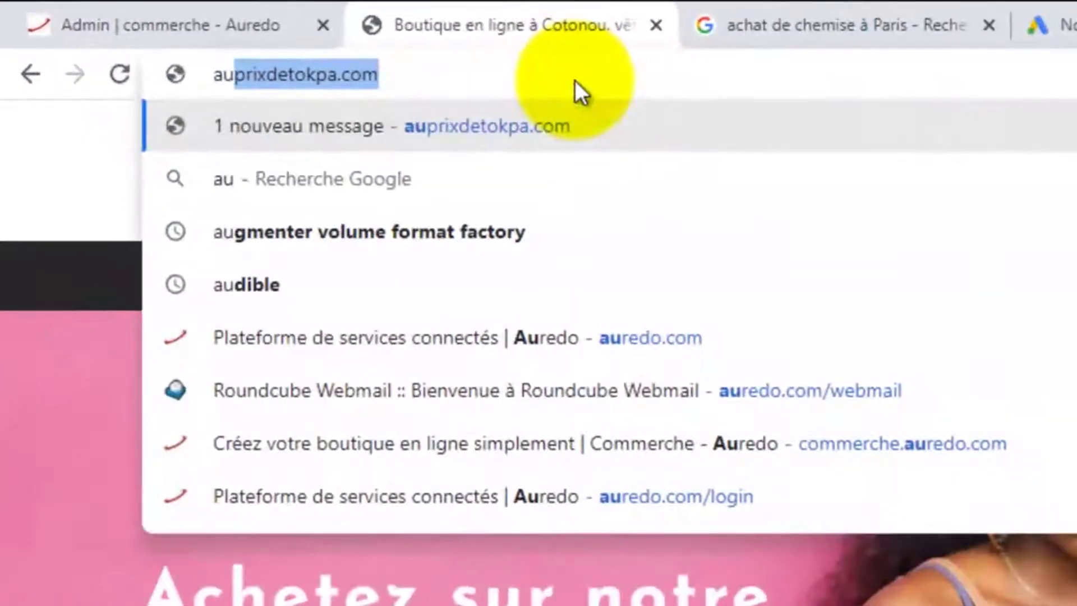
pyautogui.write('pt')
pyautogui.press('BackSpace')
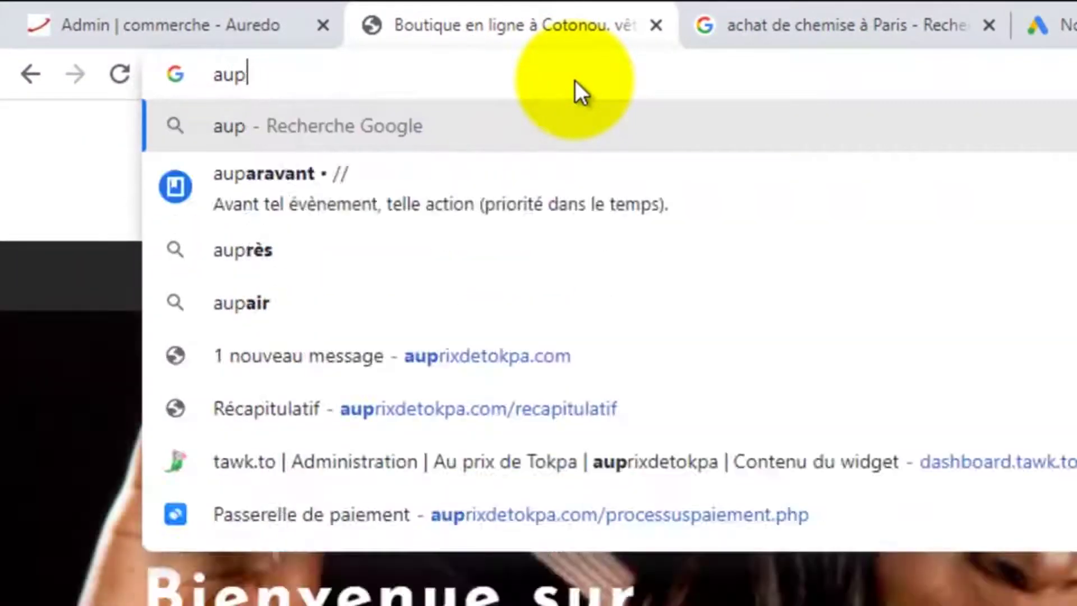
pyautogui.write('ri')
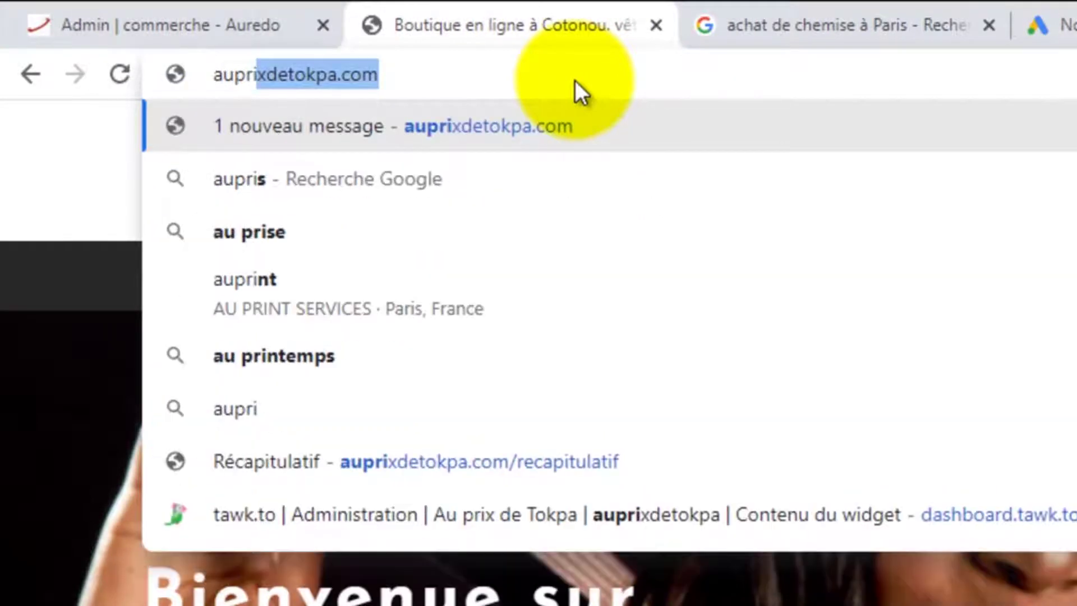
pyautogui.press('Return')
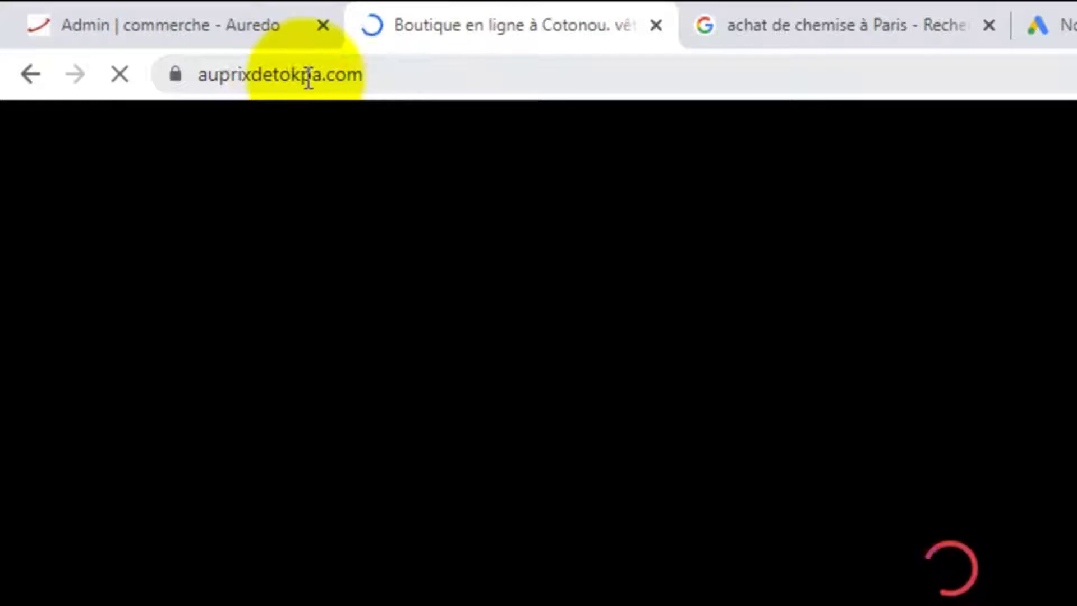
pyautogui.click(306, 77)
pyautogui.hotkey('ctrl', 'c')
pyautogui.rightClick(305, 78)
pyautogui.click(385, 230)
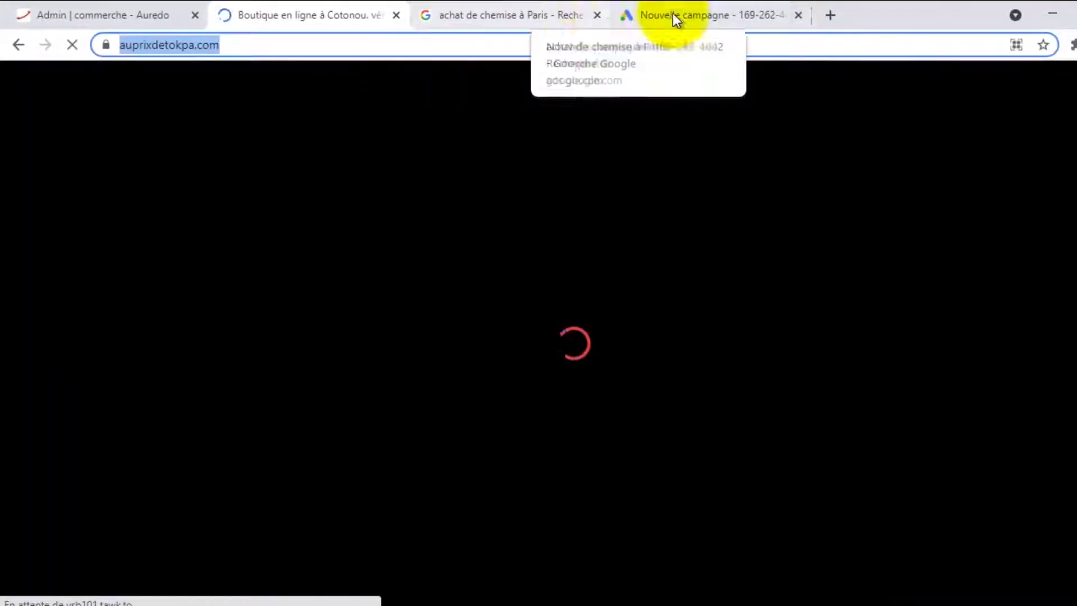
pyautogui.click(679, 9)
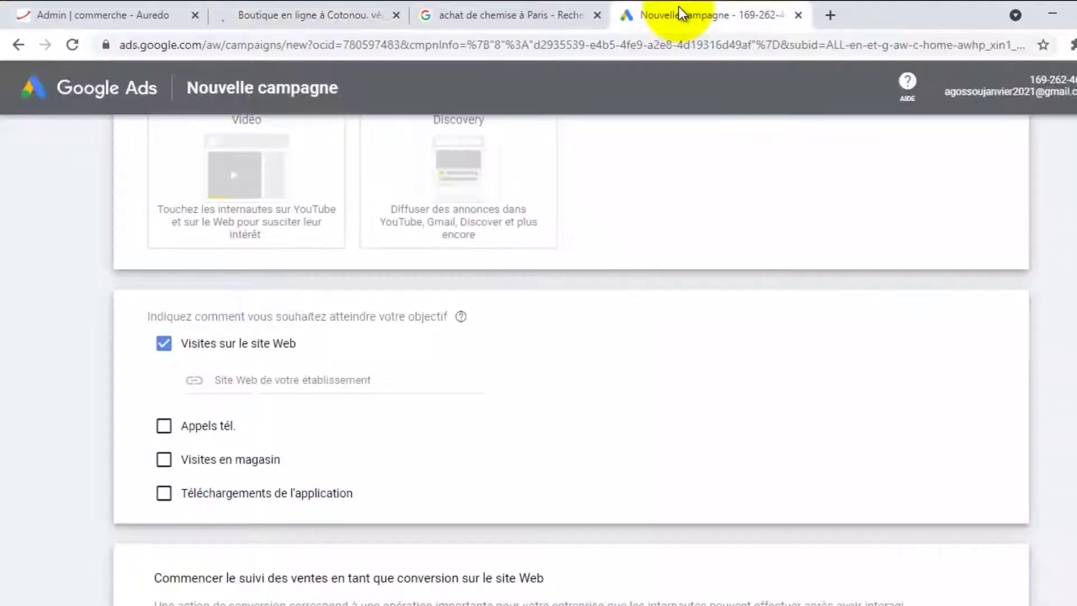
pyautogui.rightClick(252, 377)
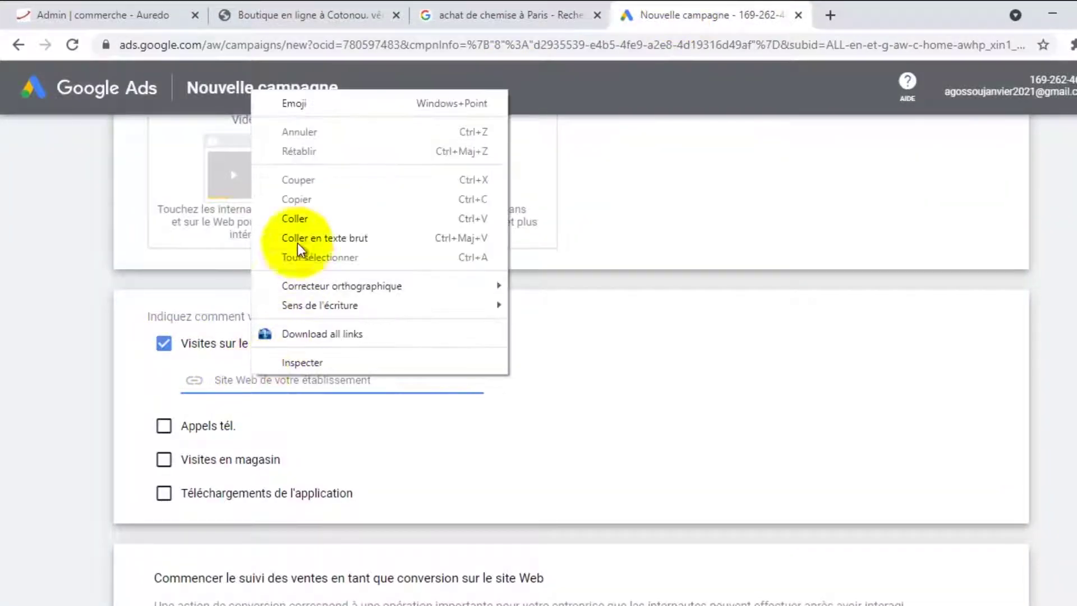
pyautogui.click(297, 219)
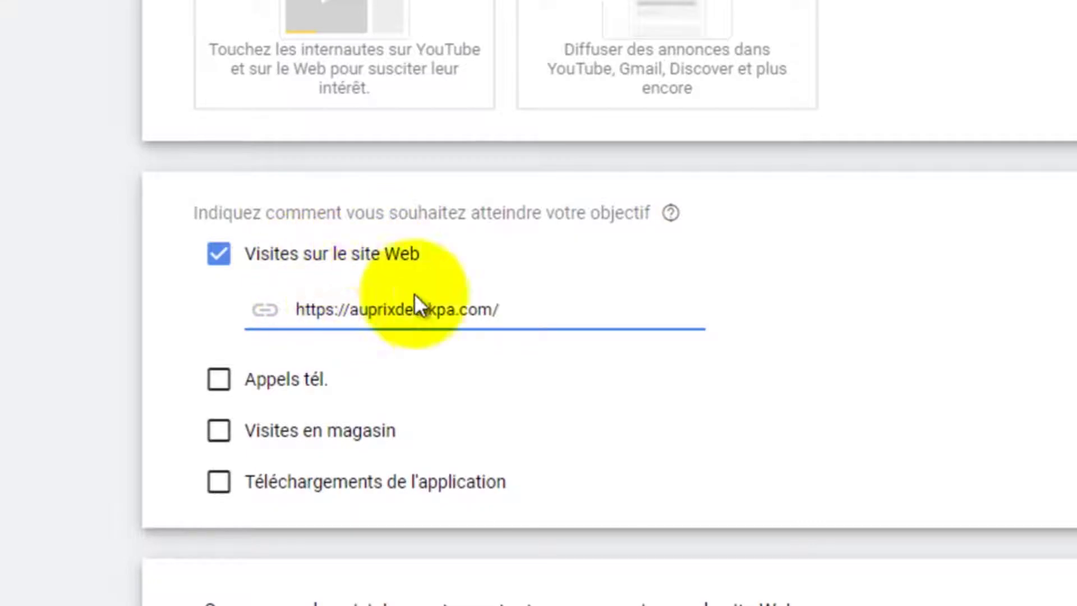
pyautogui.scroll(-1, 511, 309)
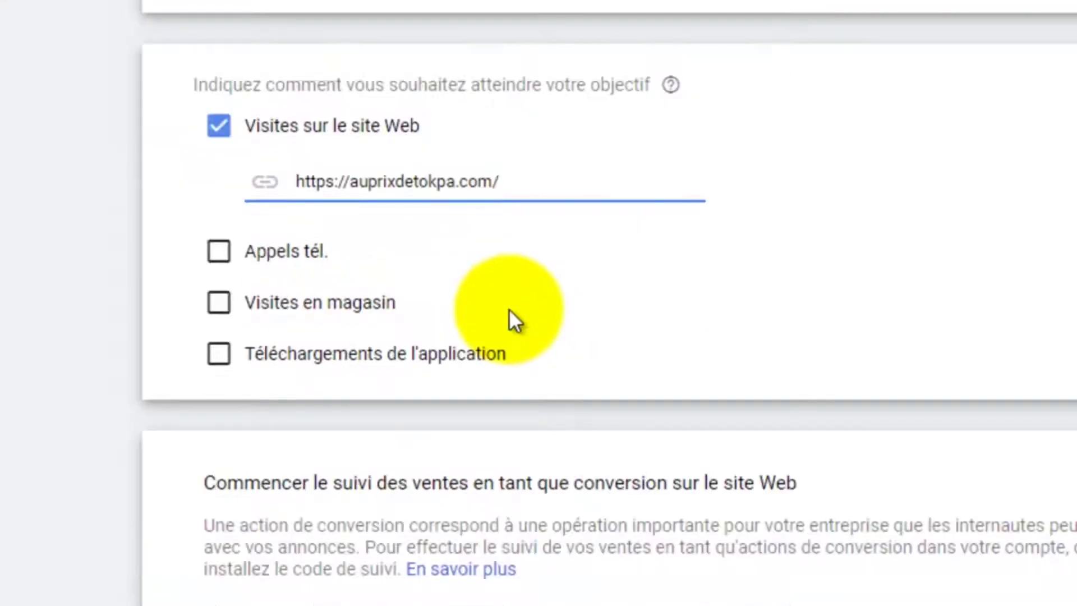
pyautogui.scroll(-2, 401, 269)
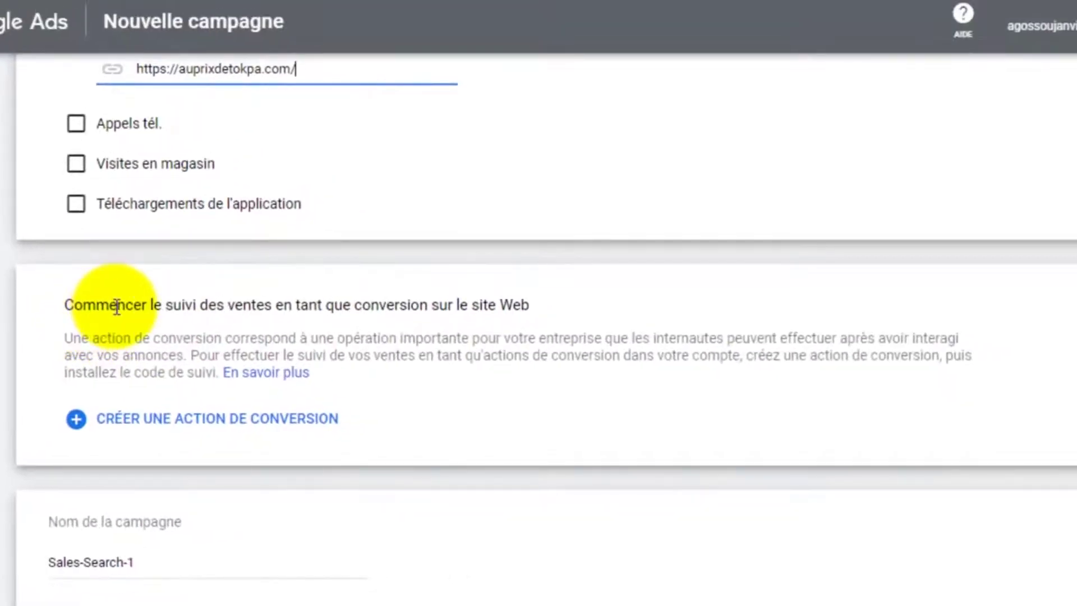
# Switch to the 'Boutique en ligne à Cotonou' tab and look over the auprixdetokpa.com homepage
pyautogui.click(71, 306)
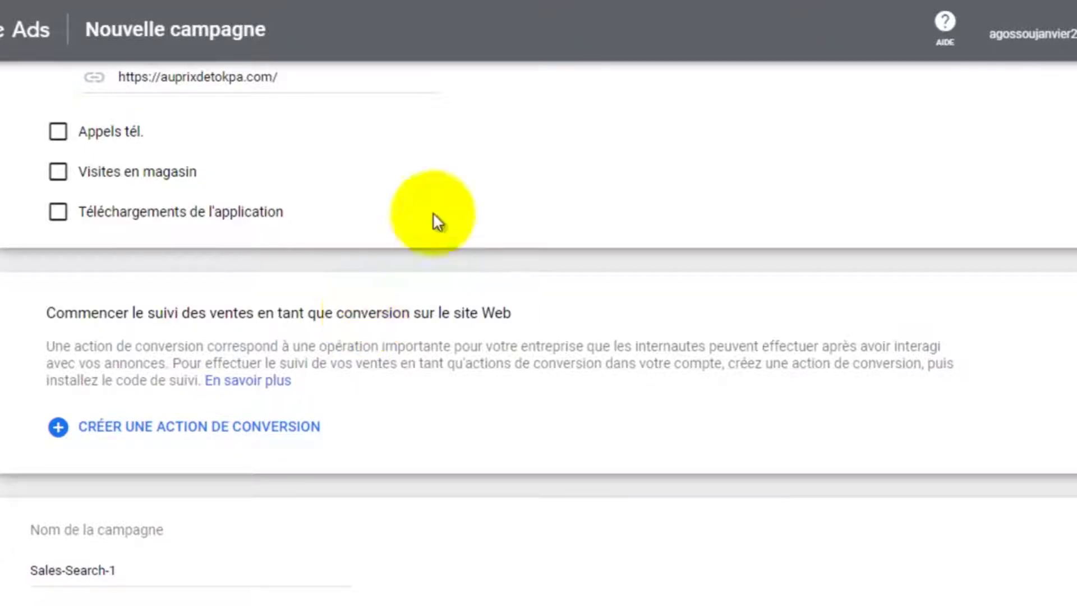
pyautogui.click(264, 13)
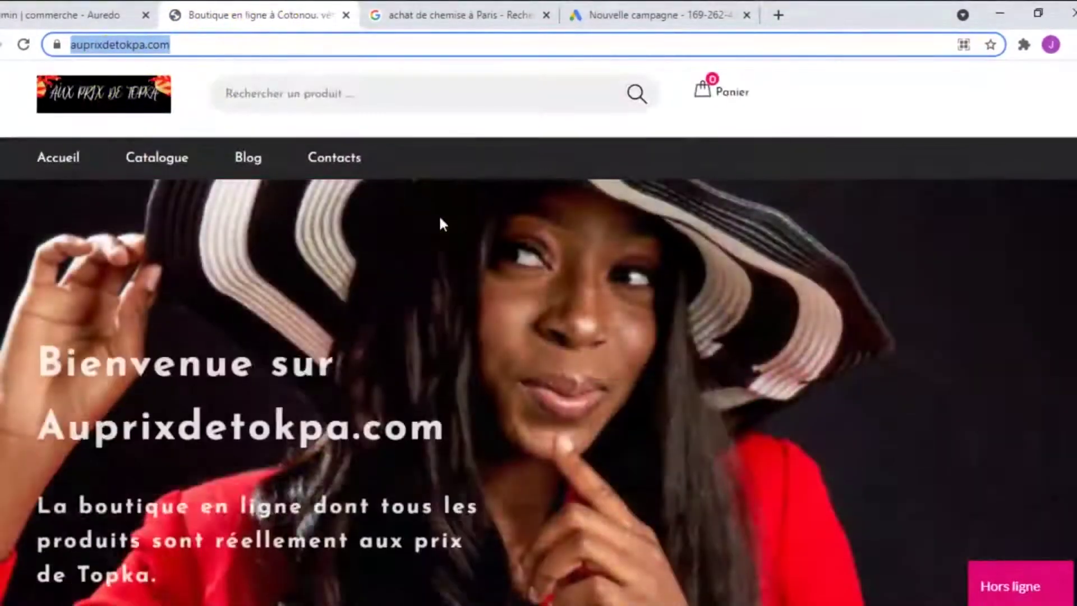
pyautogui.scroll(-4, 439, 221)
pyautogui.scroll(4, 438, 221)
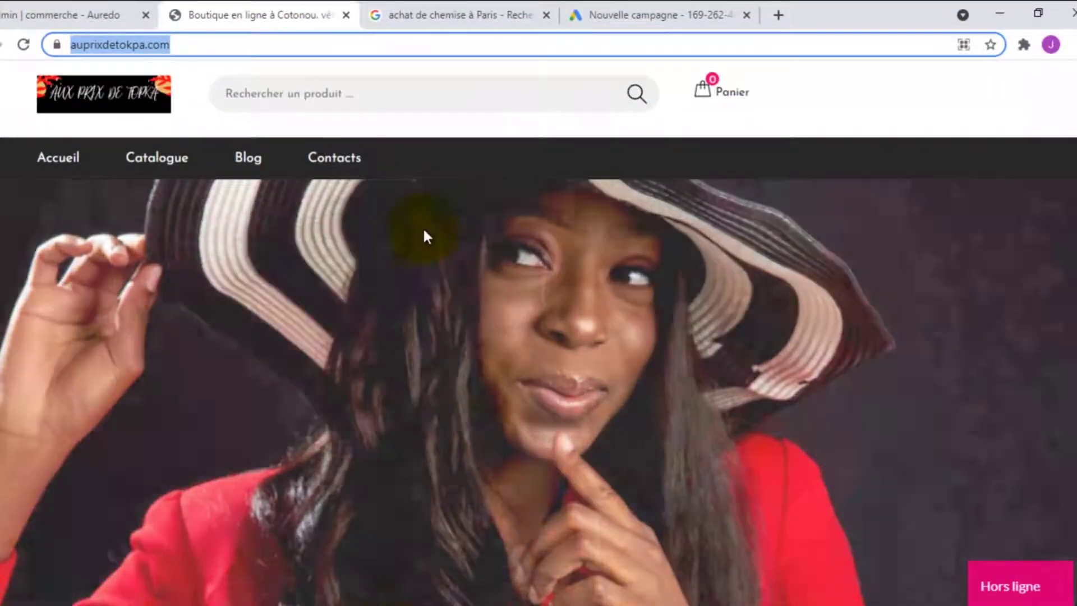
# Scroll through the auprixdetokpa.com featured product grid, then return to the Nouvelle campagne form
pyautogui.click(422, 230)
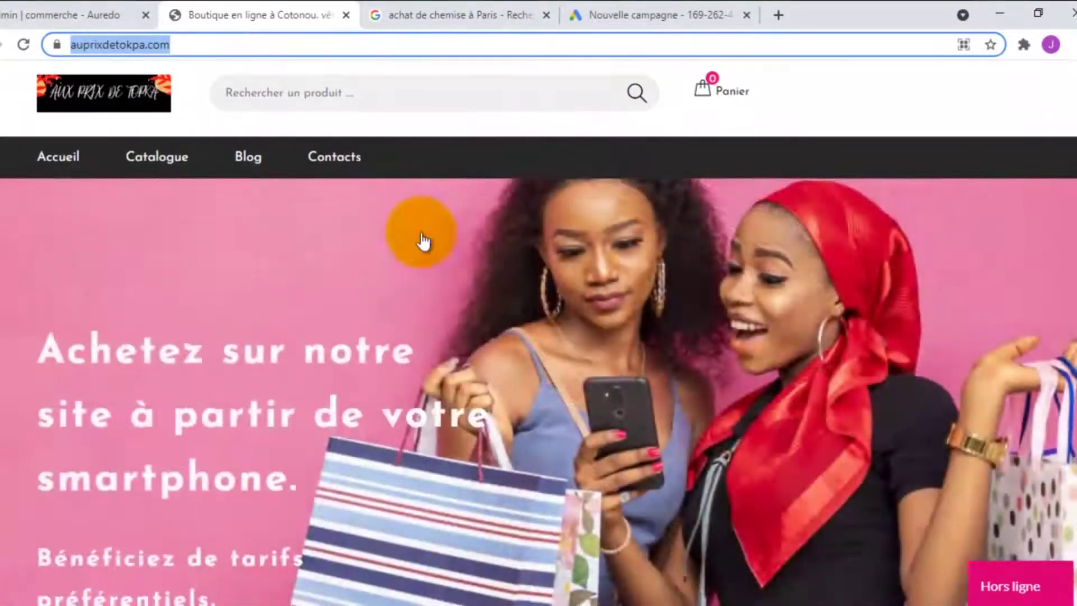
pyautogui.scroll(-10, 420, 240)
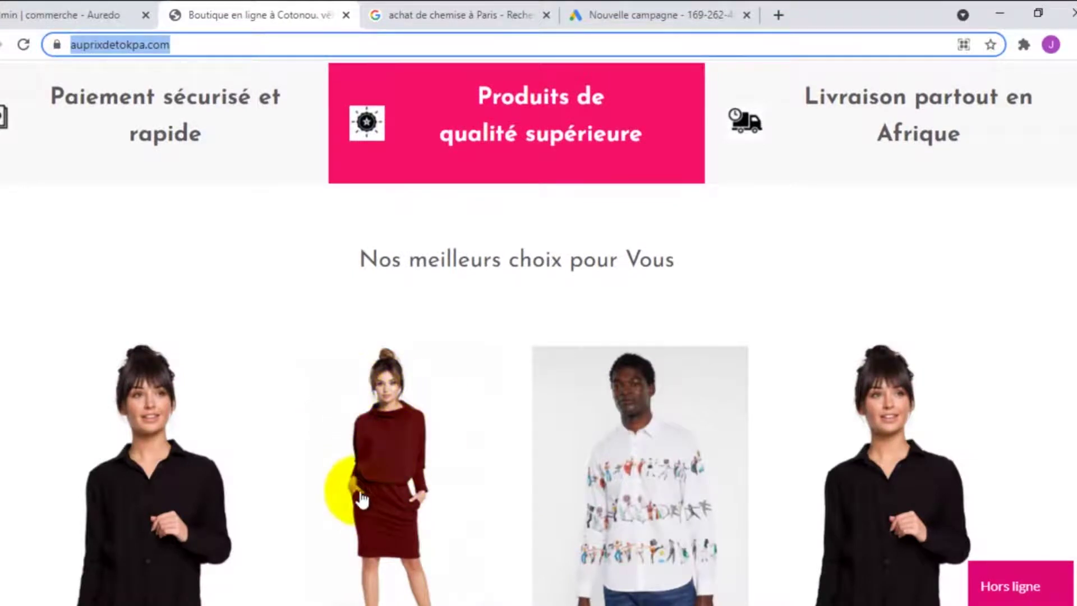
pyautogui.scroll(-3, 391, 474)
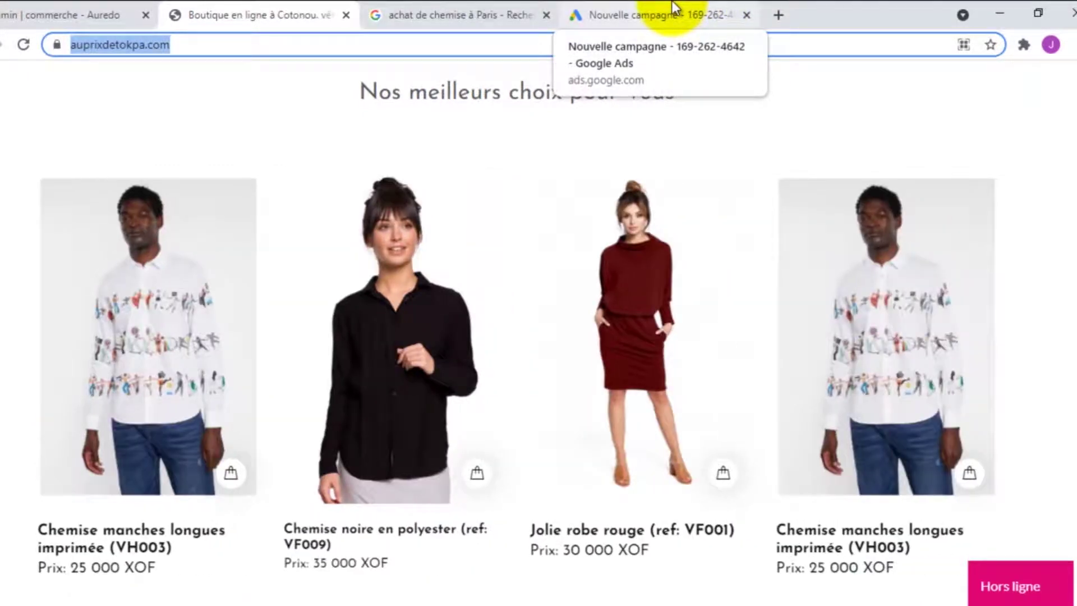
pyautogui.click(674, 7)
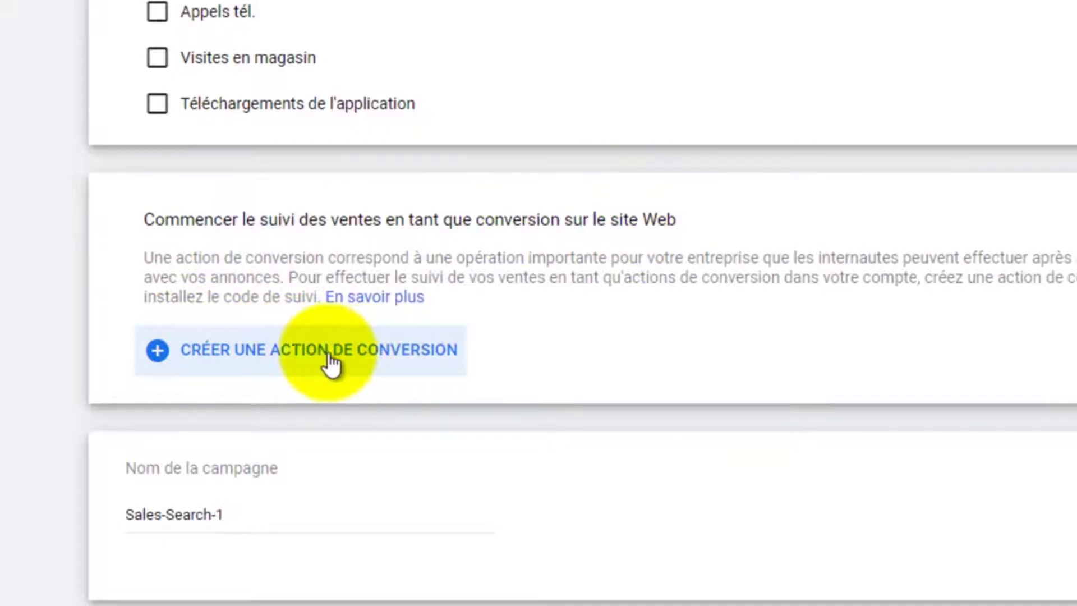
# Create a conversion action for tracking website sales from the conversion-tracking section
pyautogui.scroll(-2, 367, 364)
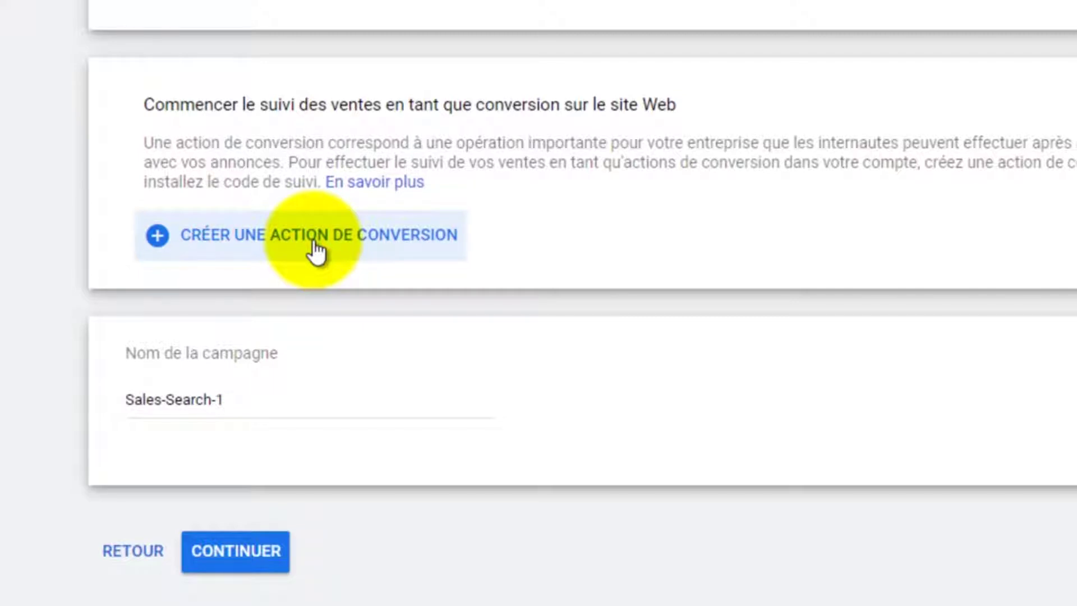
pyautogui.click(315, 241)
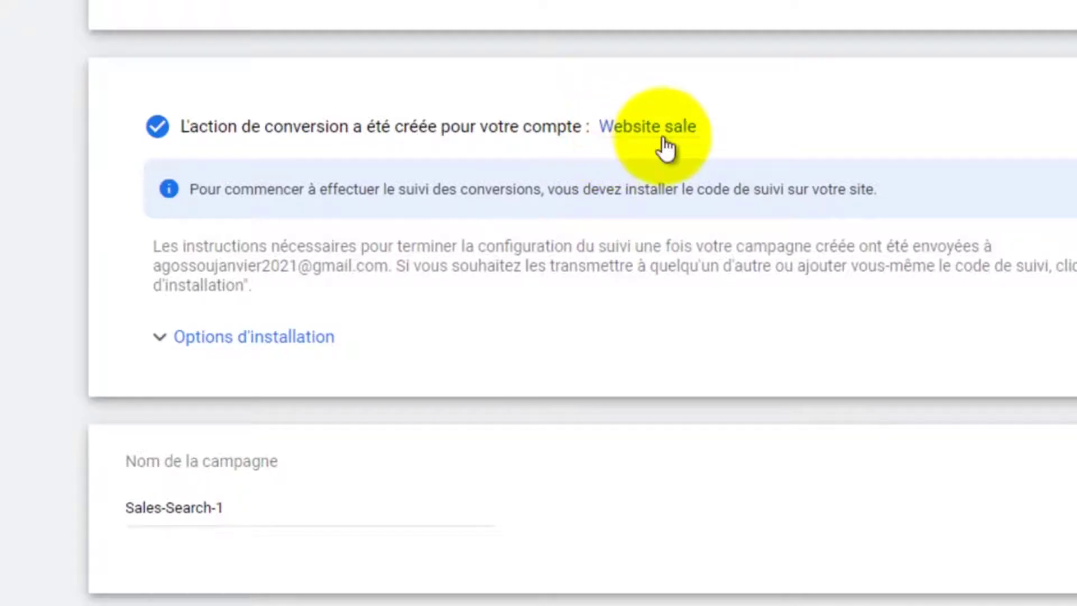
# Check the created 'Website sale' conversion action and read the tracking-code installation notice
pyautogui.moveTo(664, 136)
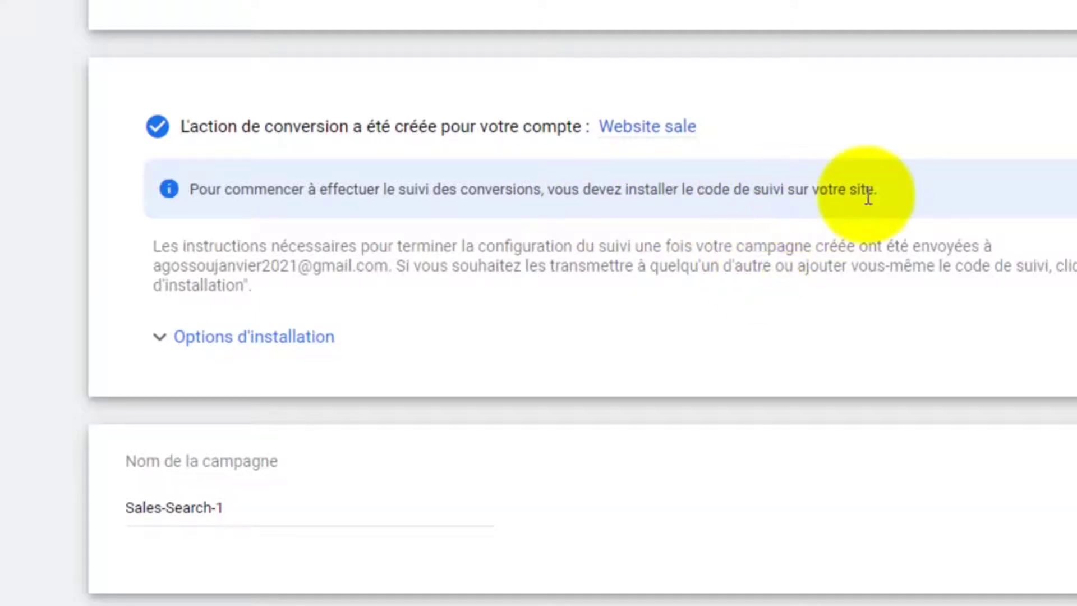
pyautogui.scroll(-2, 873, 192)
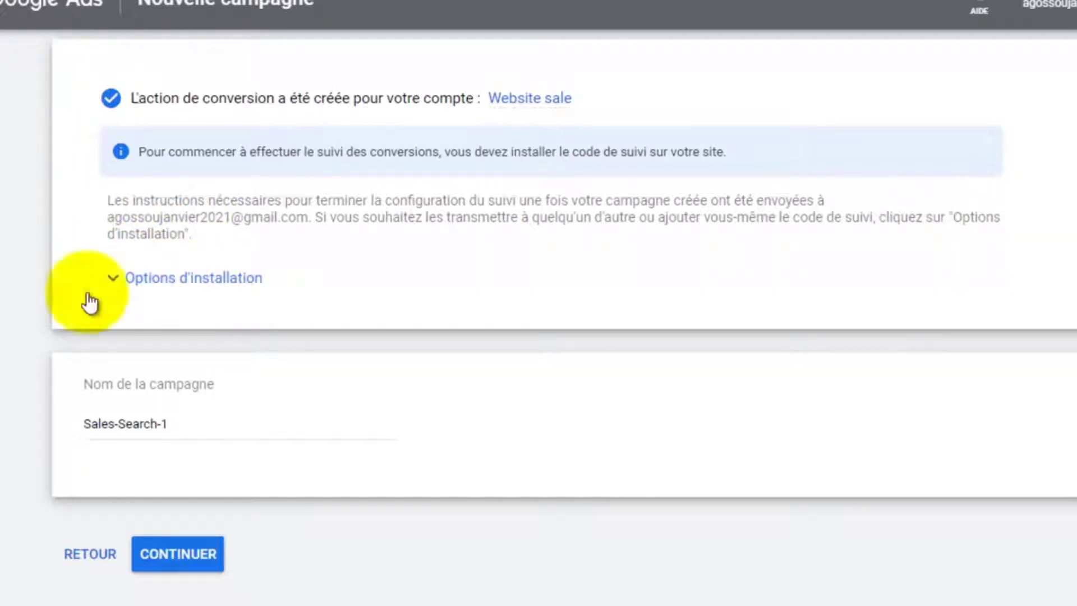
# Expand 'Options d'installation' to list the ways of installing the tracking code
pyautogui.click(193, 288)
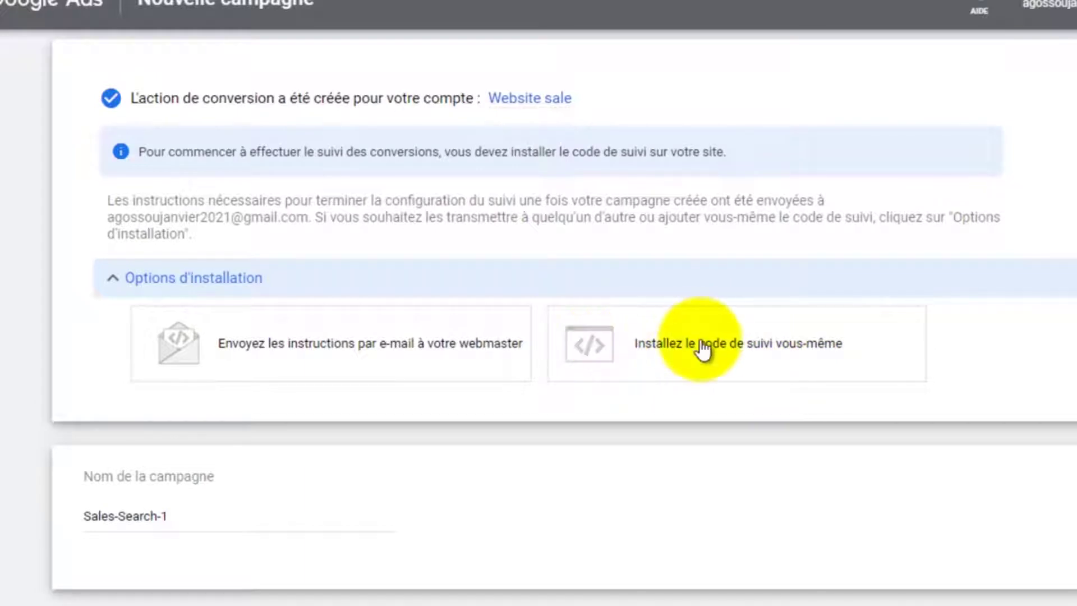
# Choose to install the tag yourself and copy the global site tag code
pyautogui.click(732, 347)
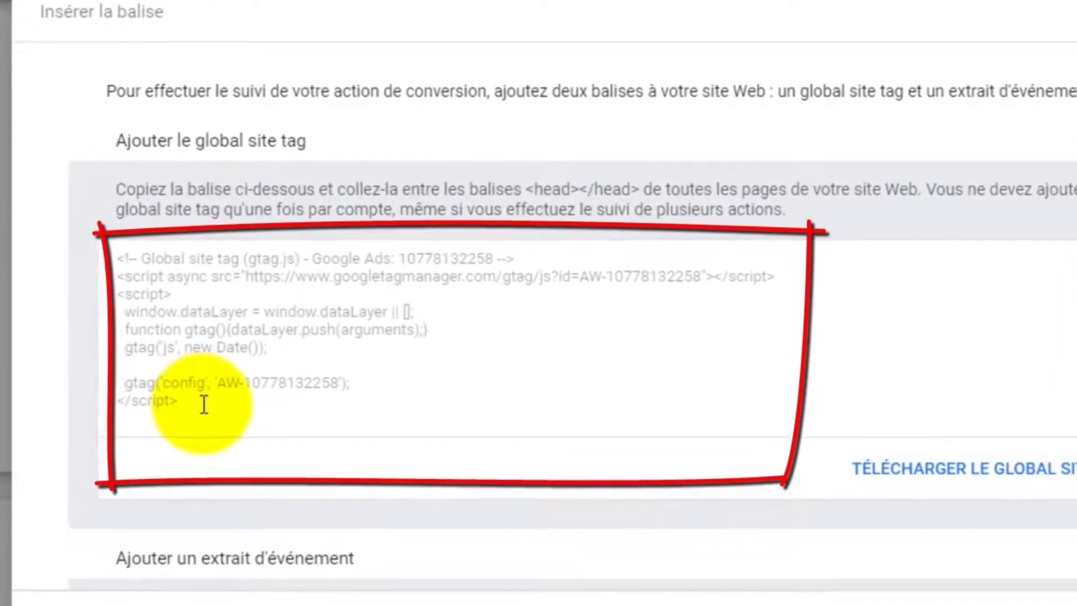
pyautogui.moveTo(231, 364); pyautogui.dragTo(233, 241)
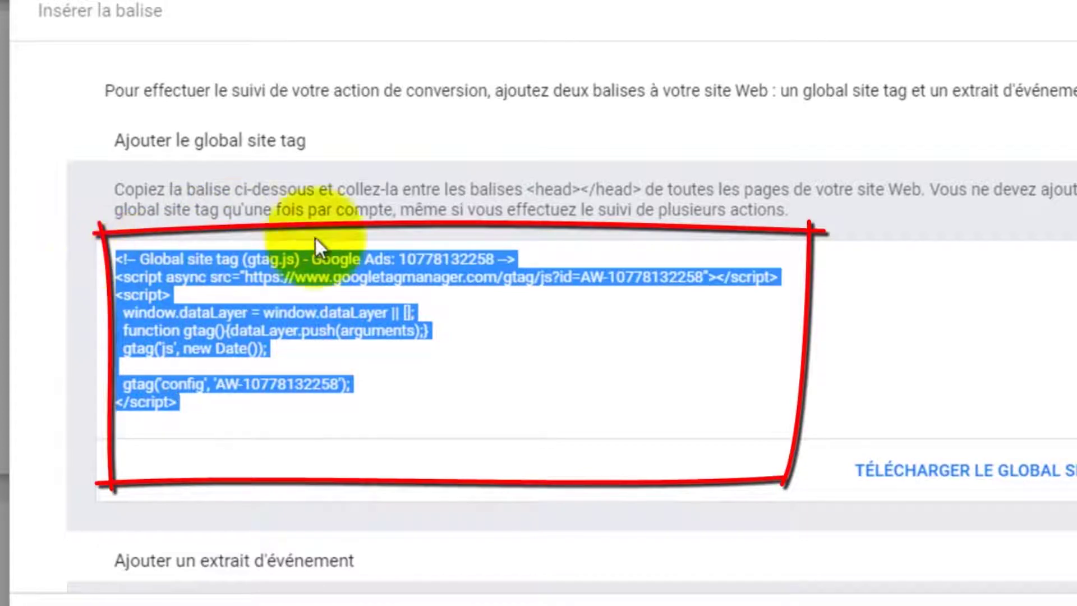
pyautogui.click(116, 255)
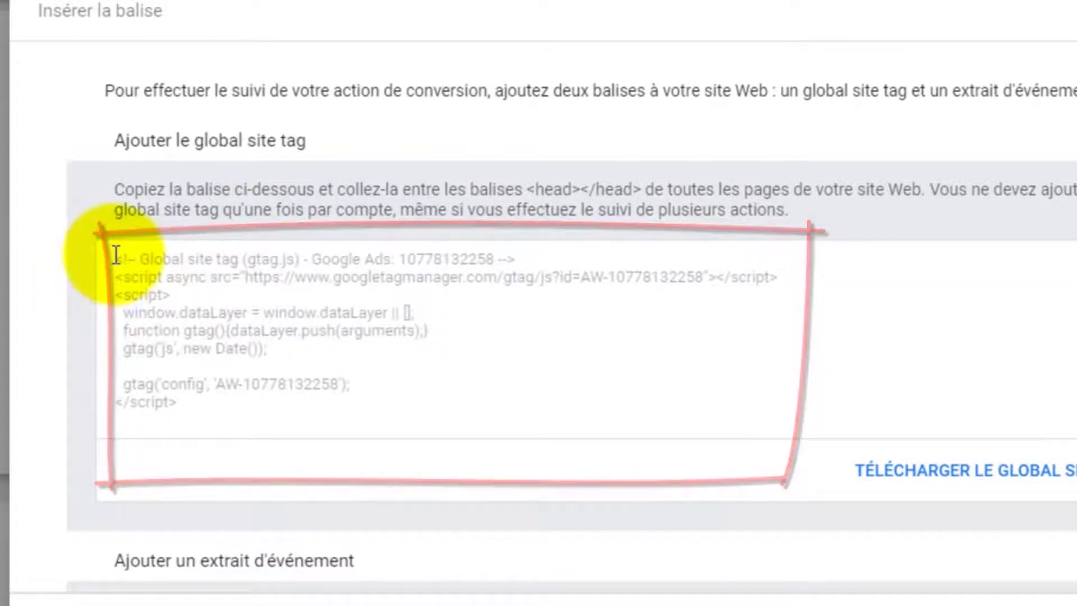
pyautogui.moveTo(116, 255); pyautogui.dragTo(121, 260)
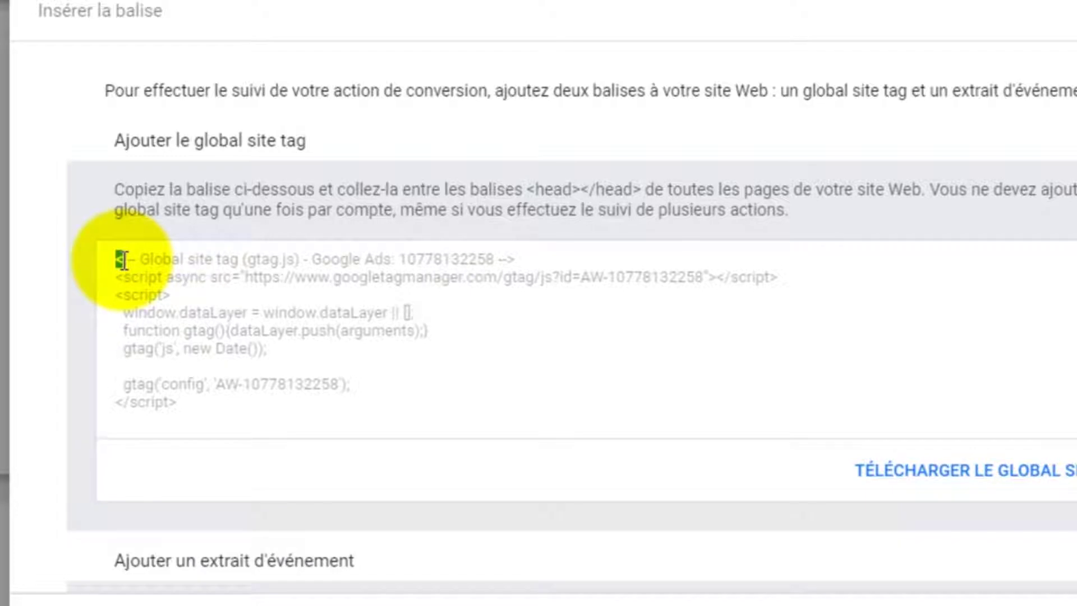
pyautogui.moveTo(124, 261); pyautogui.dragTo(199, 408)
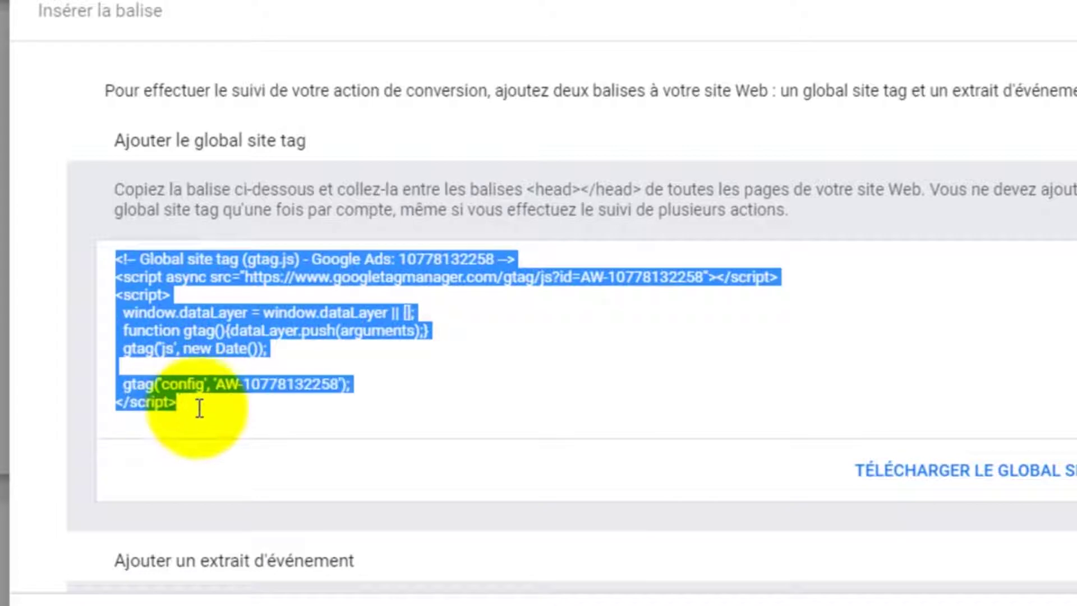
pyautogui.rightClick(153, 303)
pyautogui.click(211, 322)
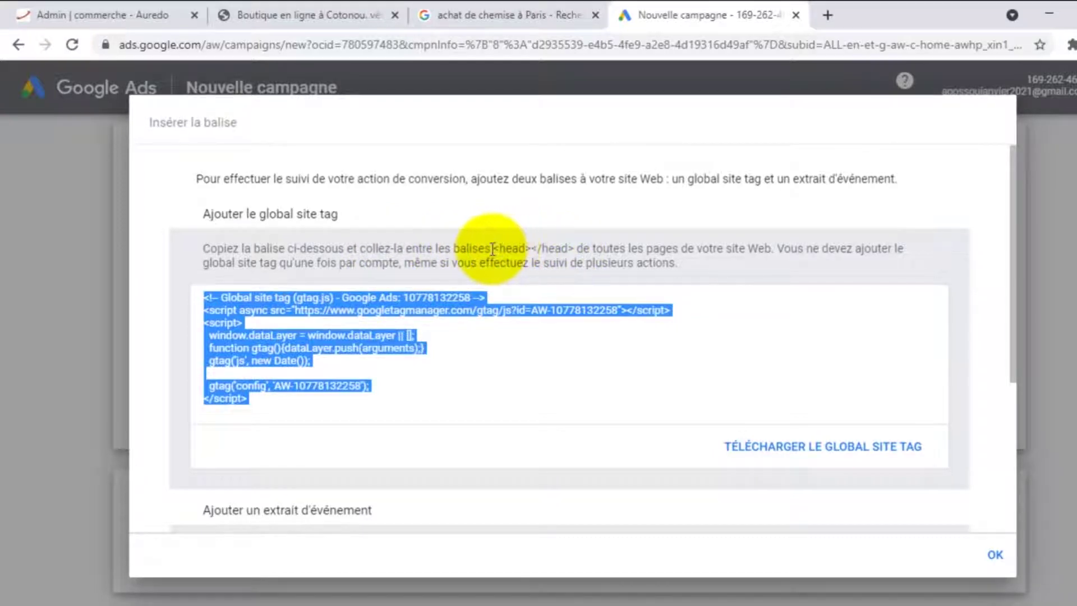
# Note the <head> placement instruction and reselect the entire global site tag for copying
pyautogui.moveTo(492, 249); pyautogui.dragTo(547, 220)
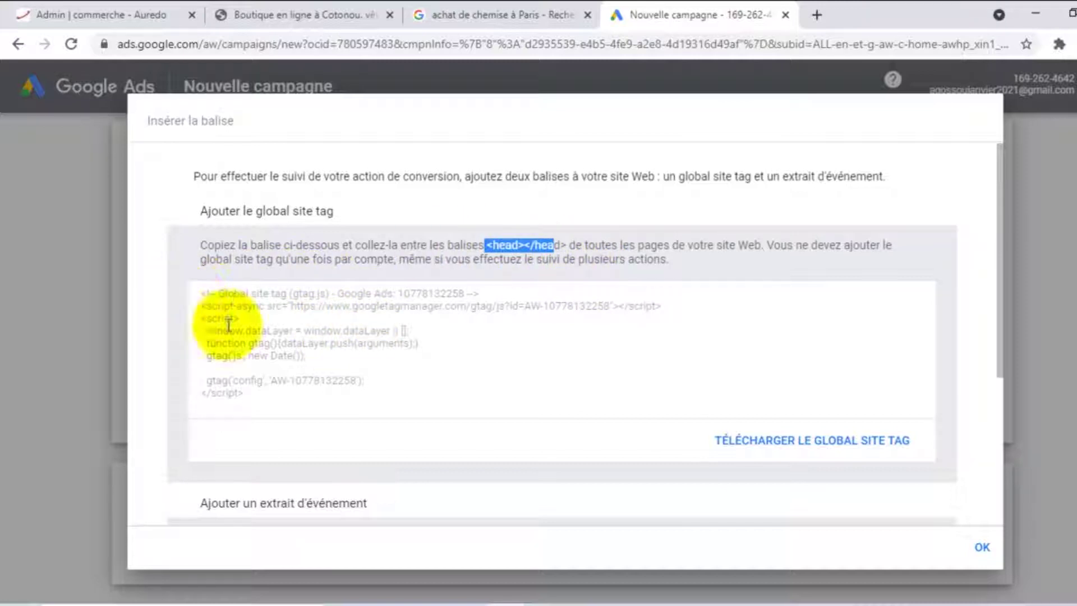
pyautogui.moveTo(203, 291); pyautogui.dragTo(280, 402)
pyautogui.rightClick(247, 331)
# Copy the selected tag code and switch to the Aurédo admin tab
pyautogui.click(291, 349)
pyautogui.click(101, 7)
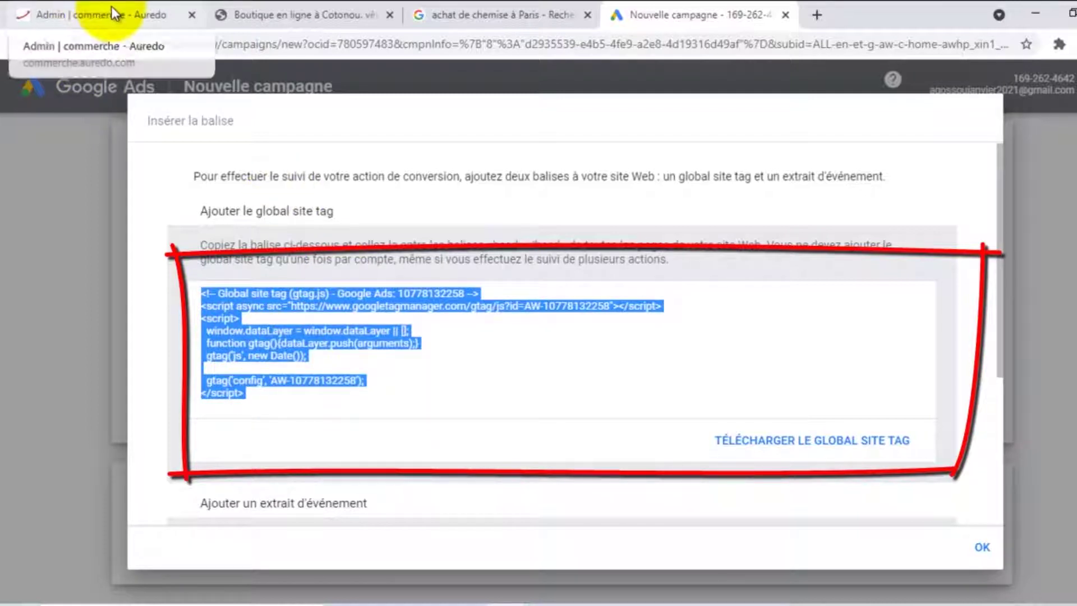
pyautogui.scroll(-7, 115, 192)
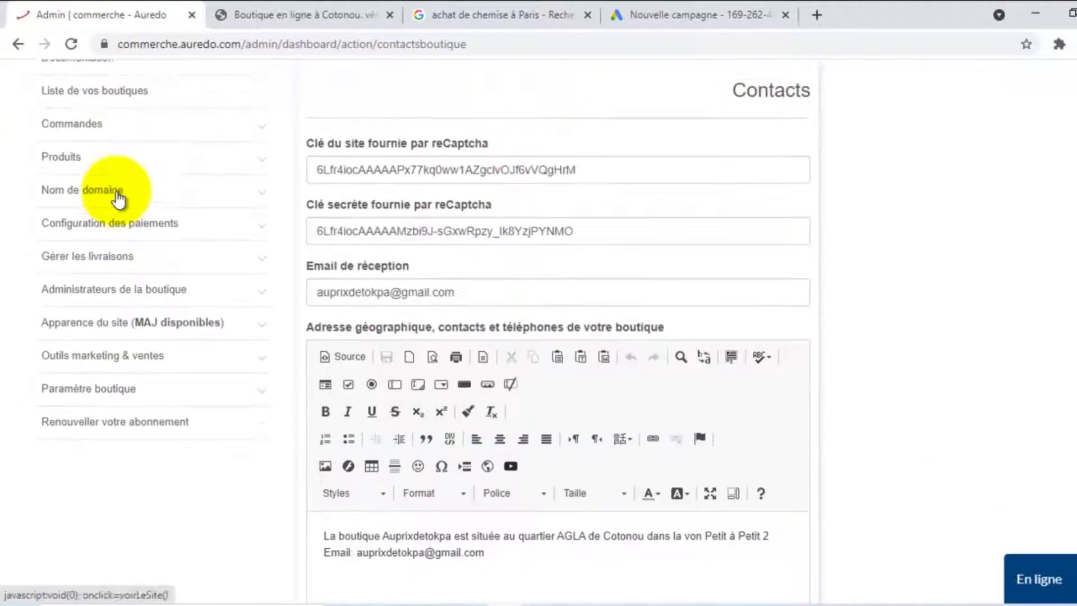
pyautogui.scroll(3, 116, 193)
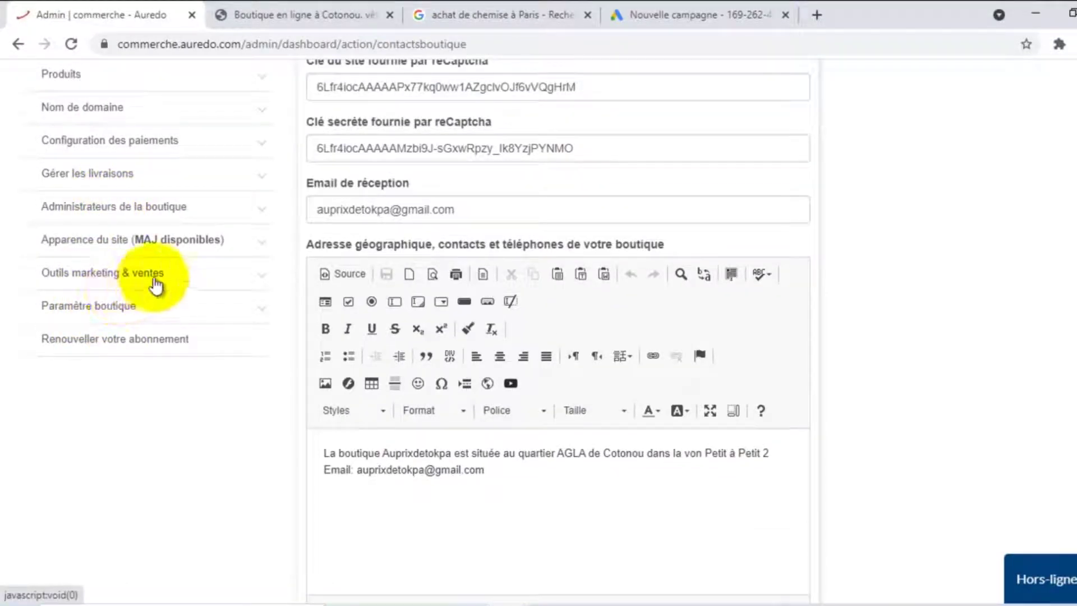
# Open Scripts javascript under Outils marketing & ventes and review the existing Google Analytics head tag
pyautogui.click(156, 280)
pyautogui.click(99, 339)
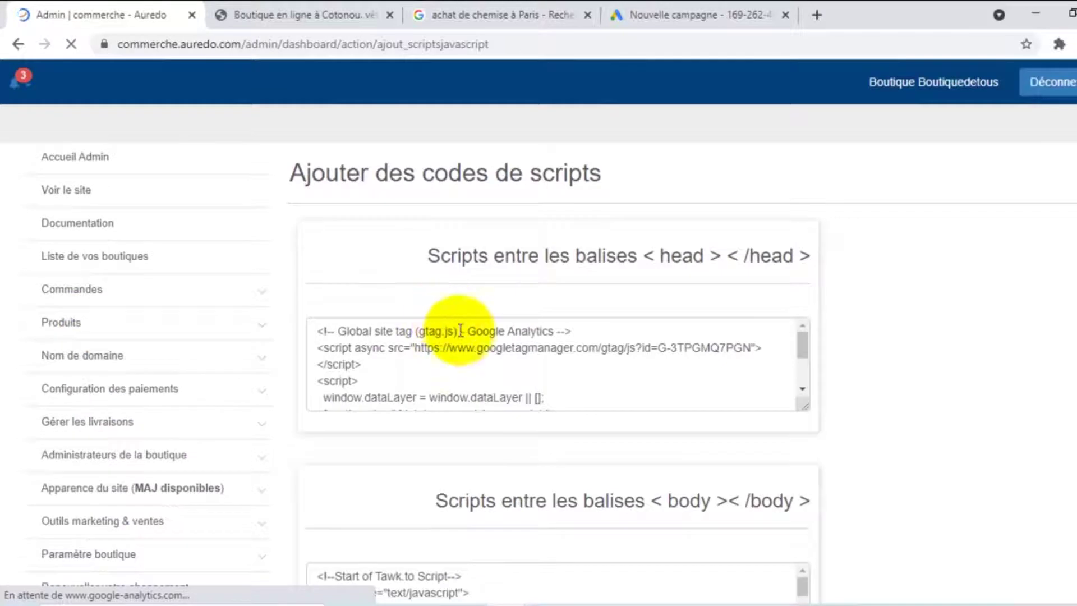
pyautogui.scroll(-1, 444, 327)
pyautogui.scroll(-1, 444, 327)
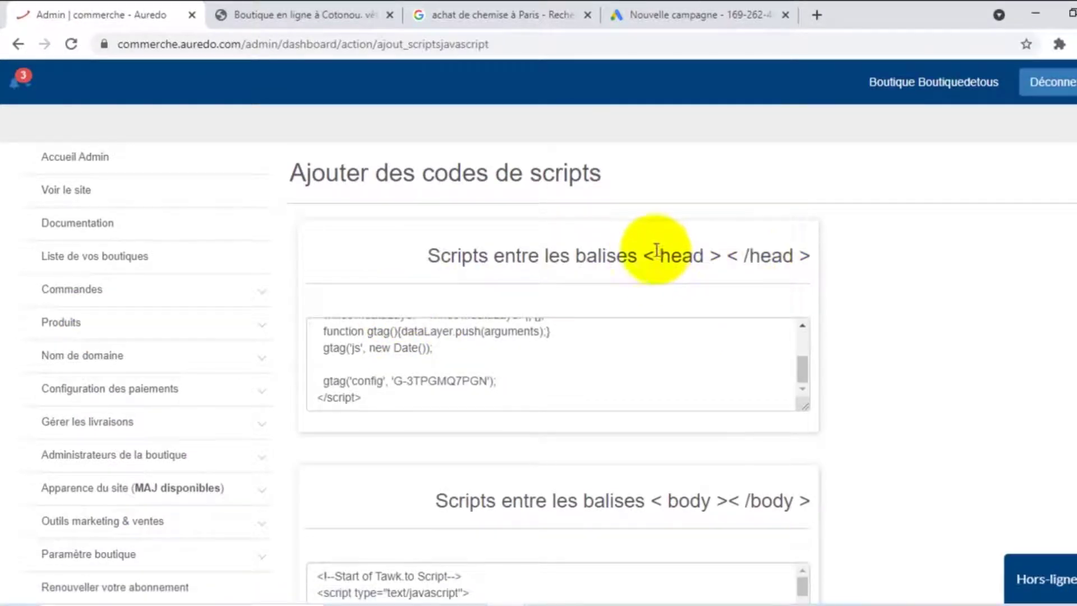
pyautogui.scroll(-3, 742, 252)
pyautogui.scroll(2, 548, 219)
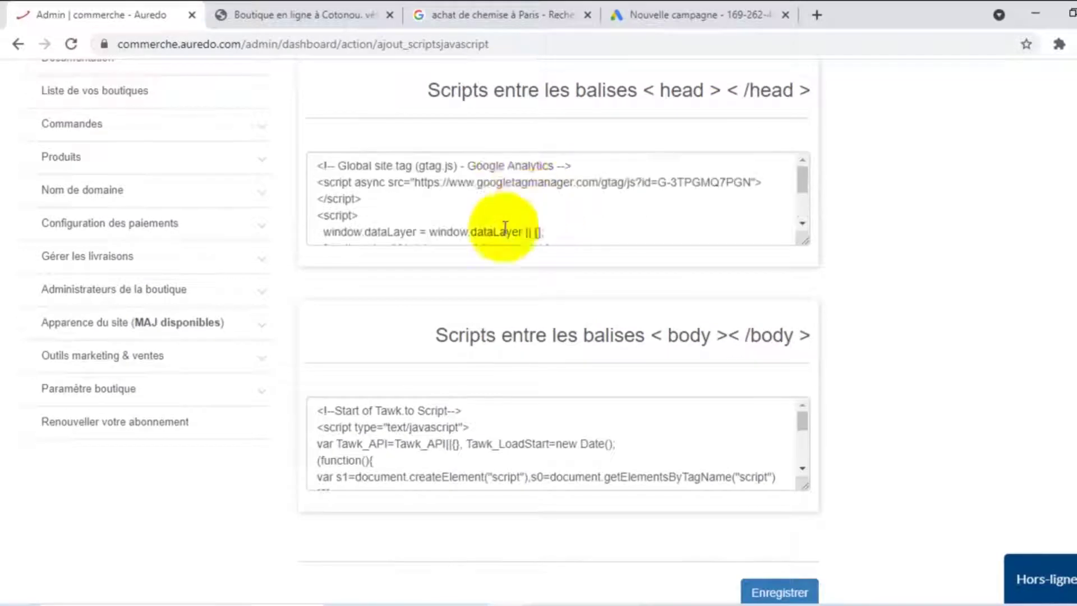
pyautogui.scroll(-2, 508, 179)
pyautogui.scroll(2, 483, 171)
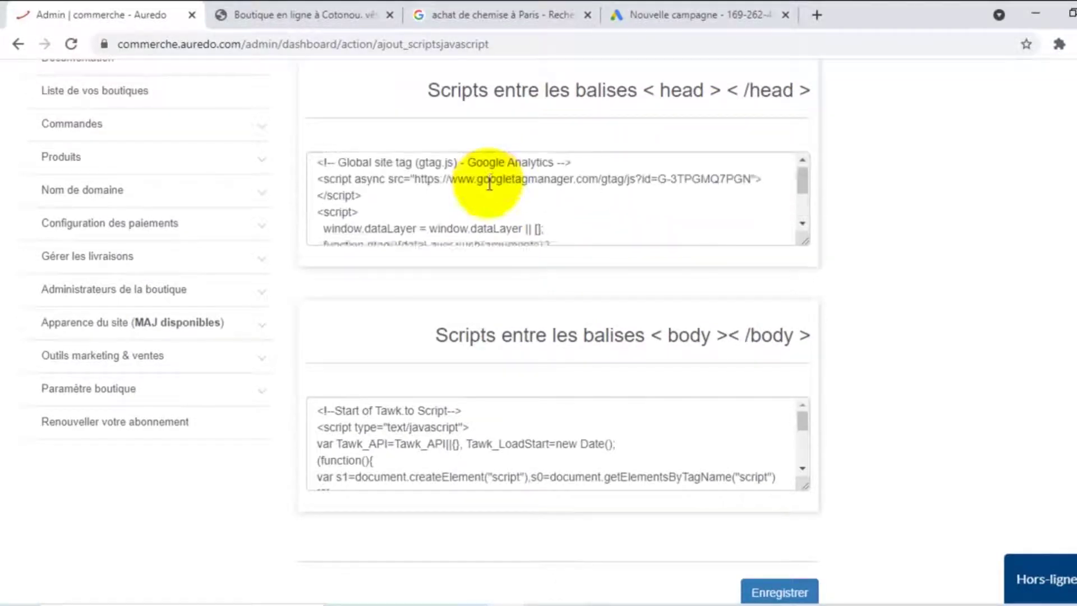
pyautogui.scroll(-2, 489, 183)
# Enlarge the head scripts box and paste the Google Ads tag after the Analytics script
pyautogui.moveTo(805, 241); pyautogui.dragTo(808, 395)
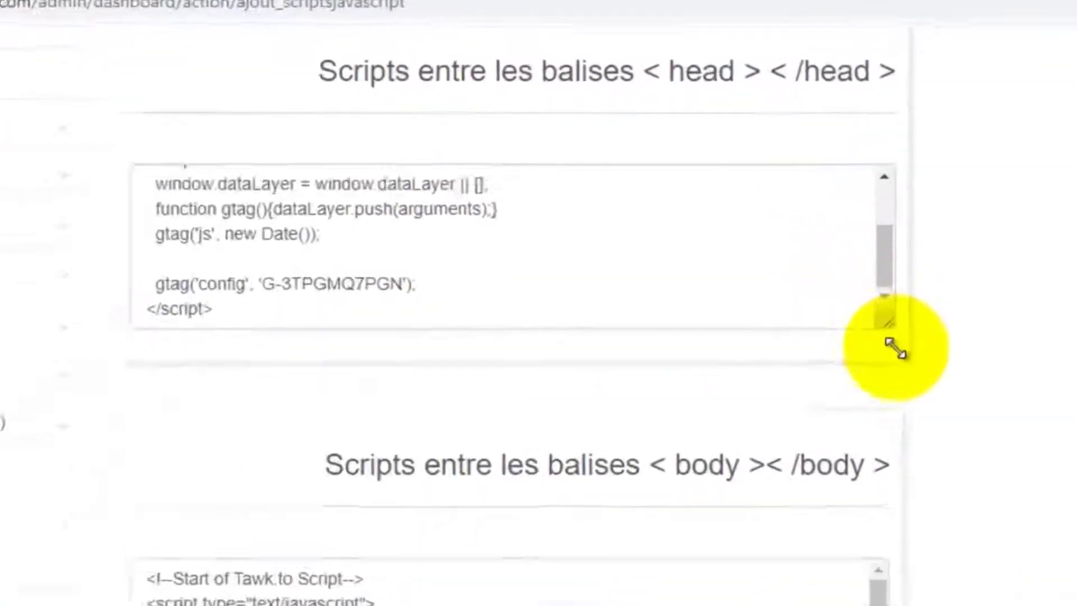
pyautogui.moveTo(927, 561); pyautogui.dragTo(923, 566)
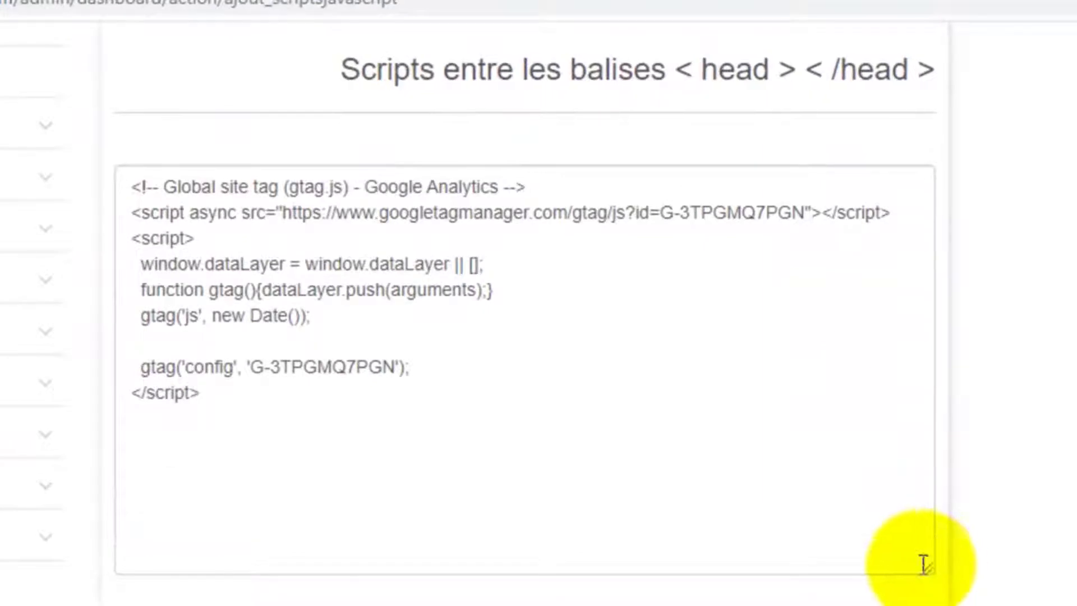
pyautogui.click(215, 391)
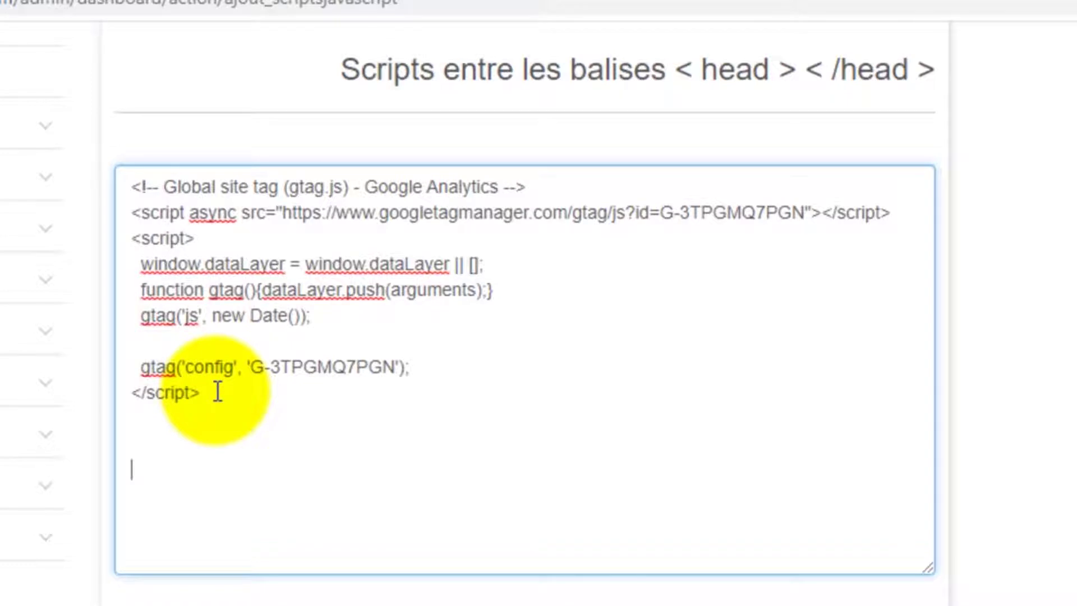
pyautogui.hotkey('ctrl', 'v')
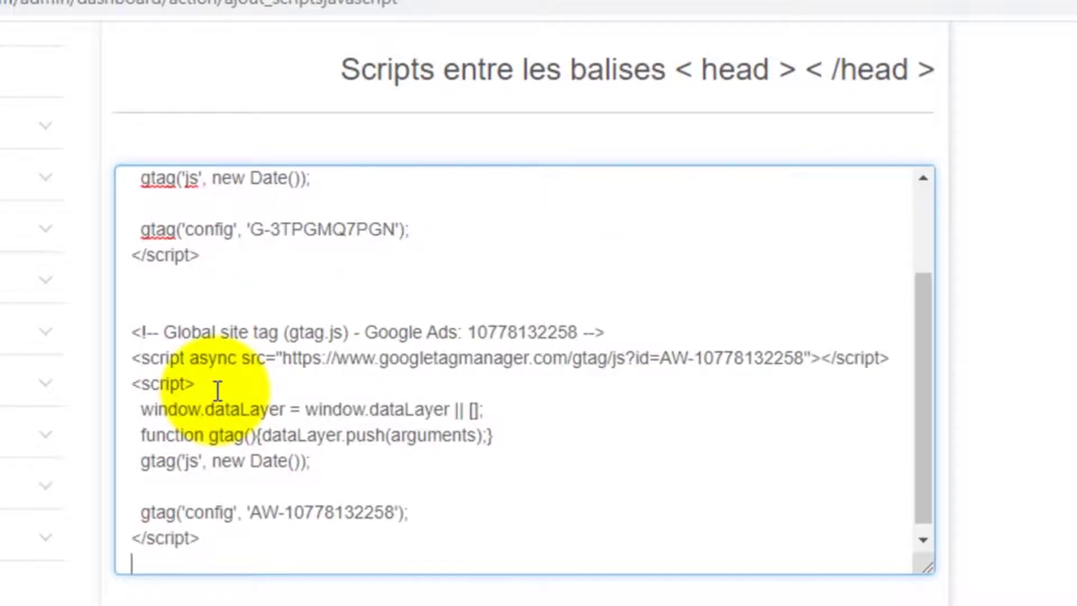
# Save the updated head scripts with Enregistrer and bring up the shop storefront
pyautogui.scroll(-1, 538, 377)
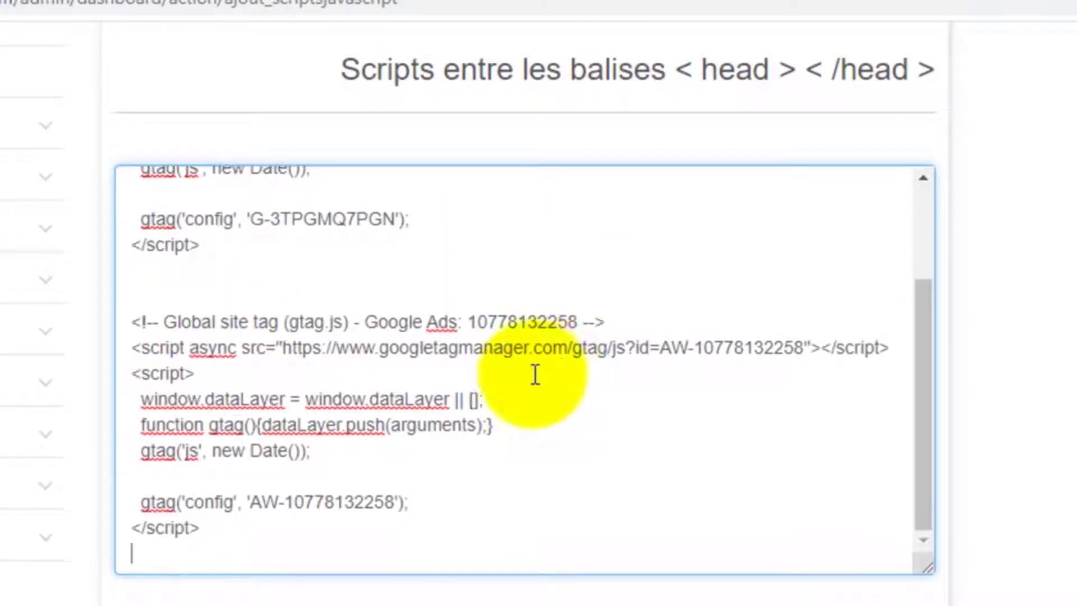
pyautogui.scroll(-1, 1032, 592)
pyautogui.scroll(-10, 1016, 583)
pyautogui.click(841, 530)
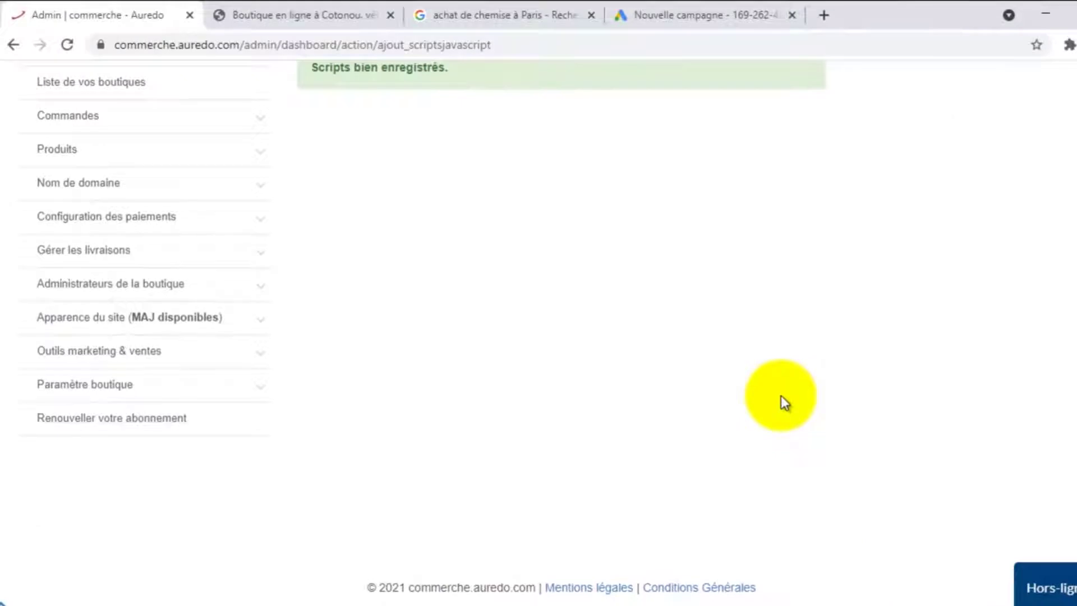
pyautogui.scroll(3, 779, 395)
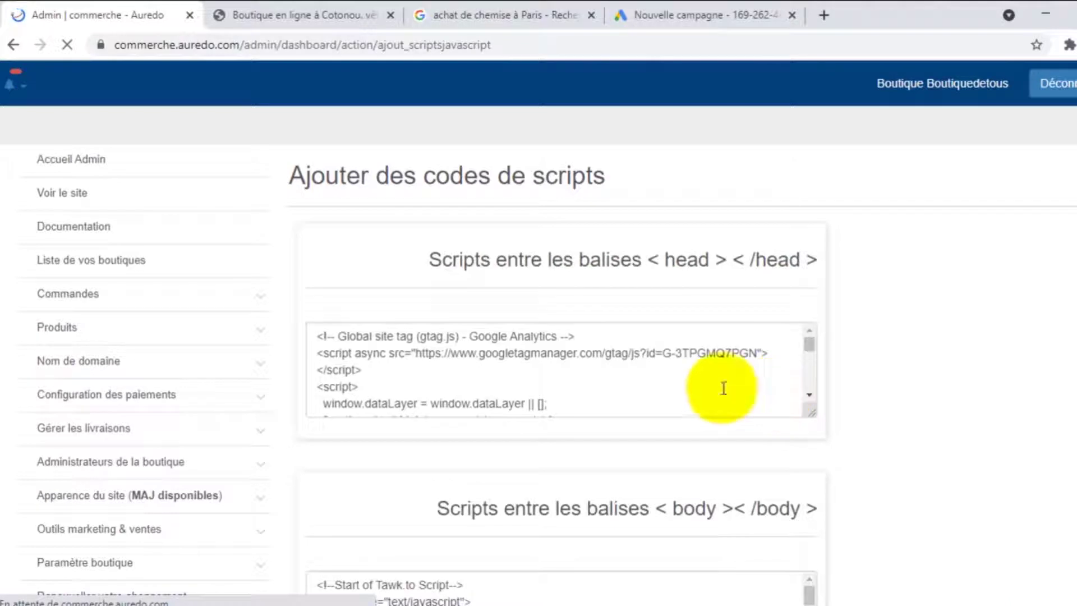
pyautogui.scroll(-3, 453, 373)
pyautogui.scroll(-5, 454, 373)
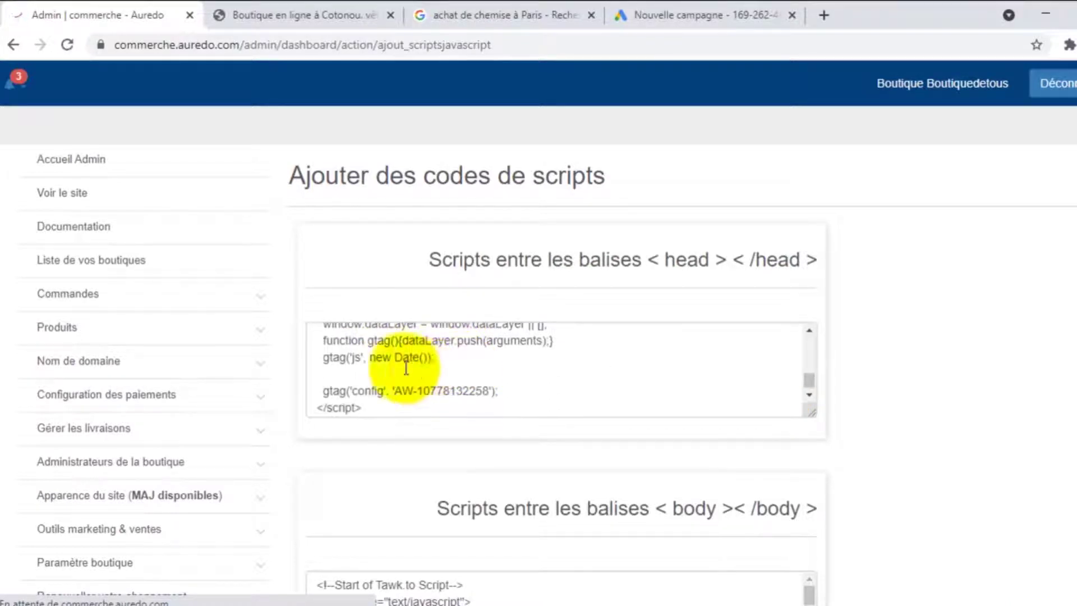
pyautogui.scroll(3, 438, 342)
pyautogui.scroll(-5, 454, 337)
pyautogui.scroll(10, 460, 365)
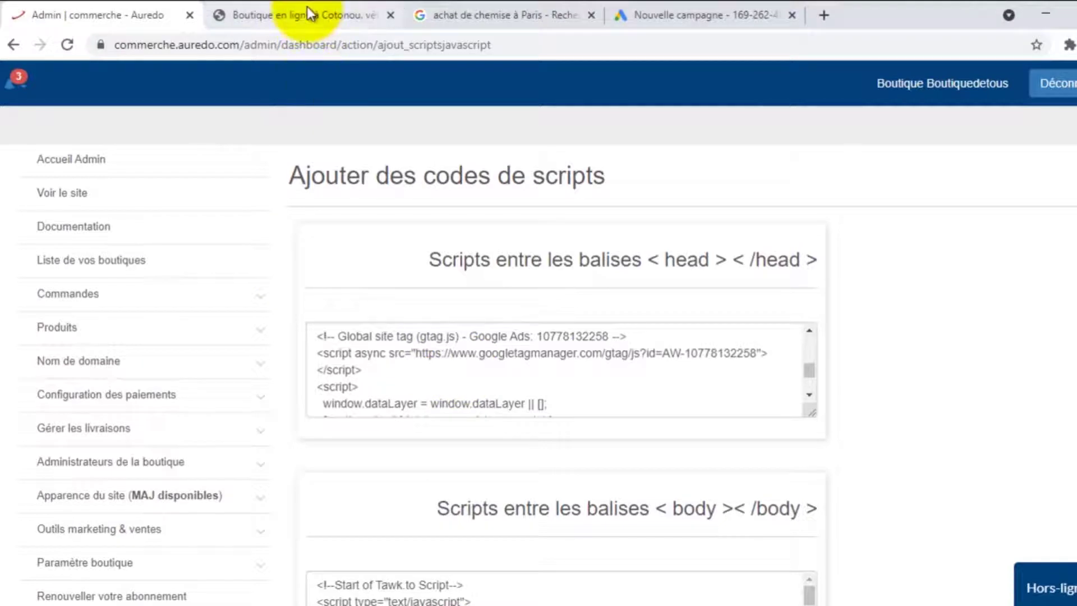
pyautogui.scroll(-3, 580, 374)
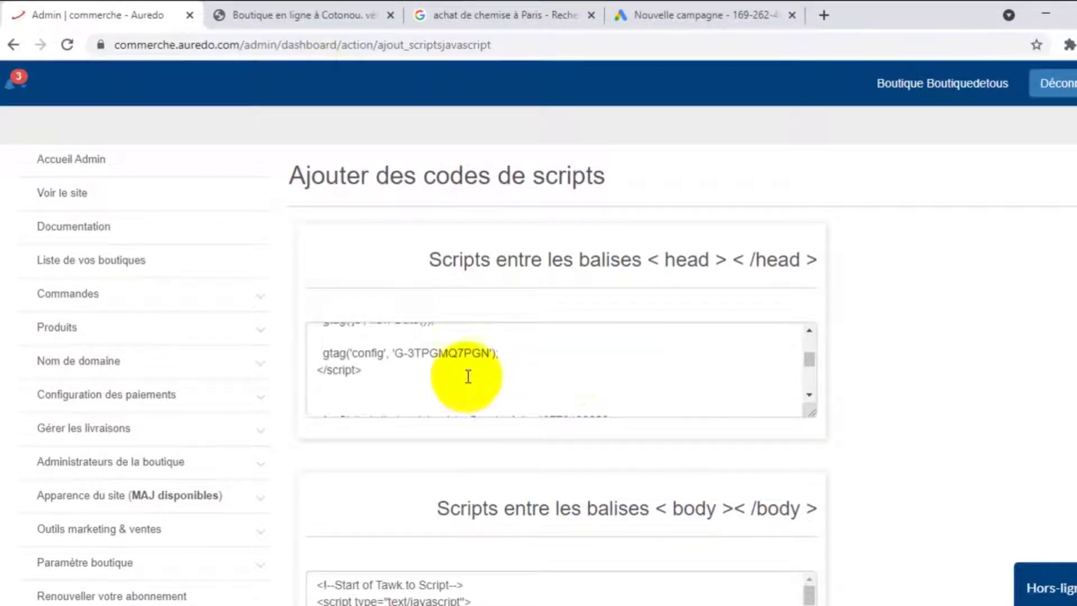
pyautogui.scroll(2, 450, 368)
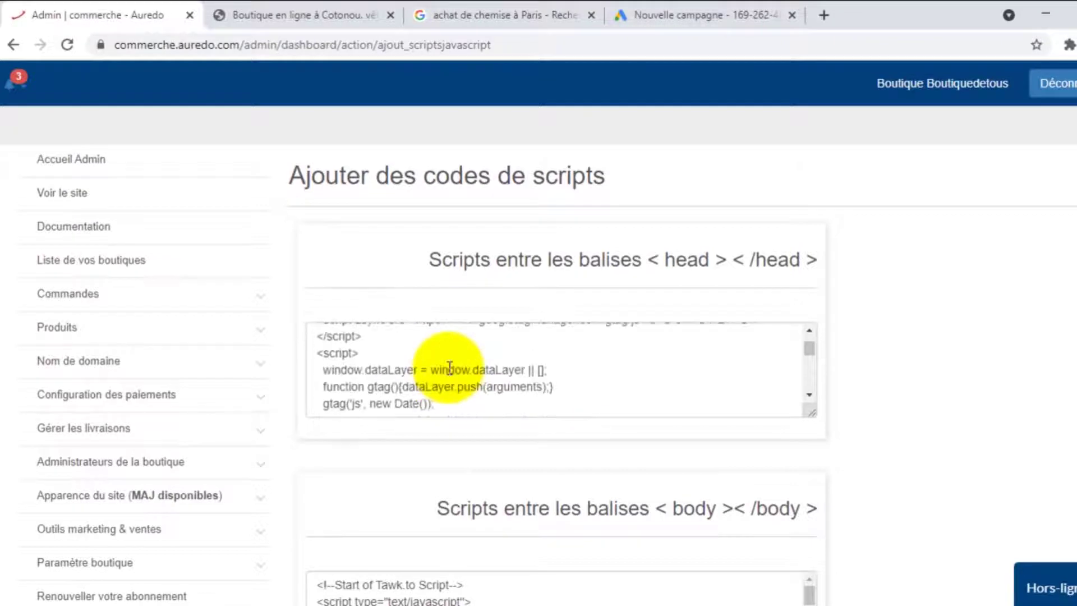
pyautogui.click(303, 8)
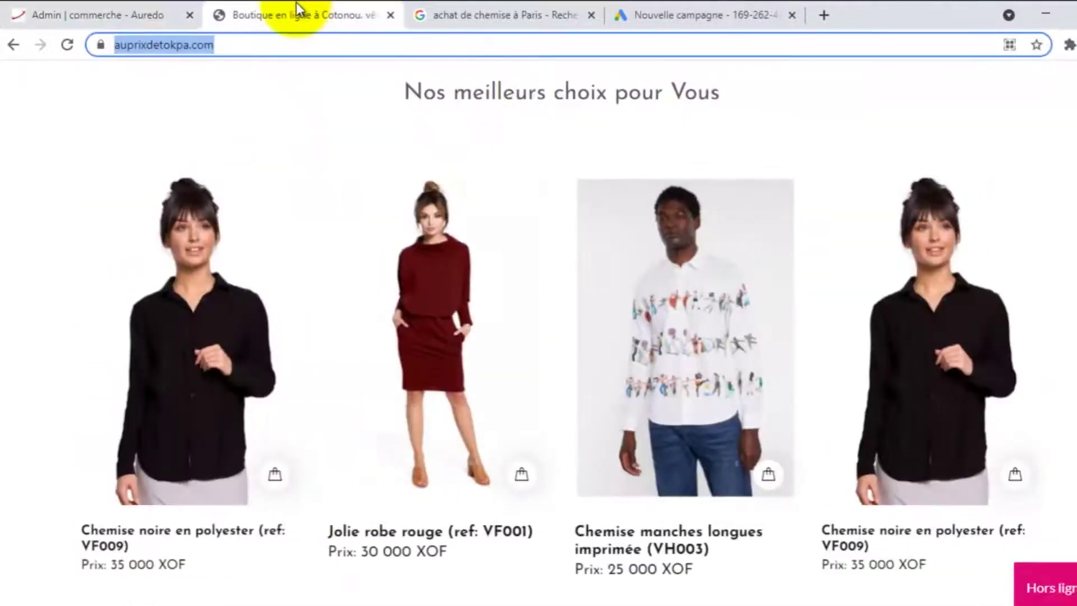
# Enable Tag Assistant Legacy and start recording on the shop tab, then reload the homepage
pyautogui.click(1069, 45)
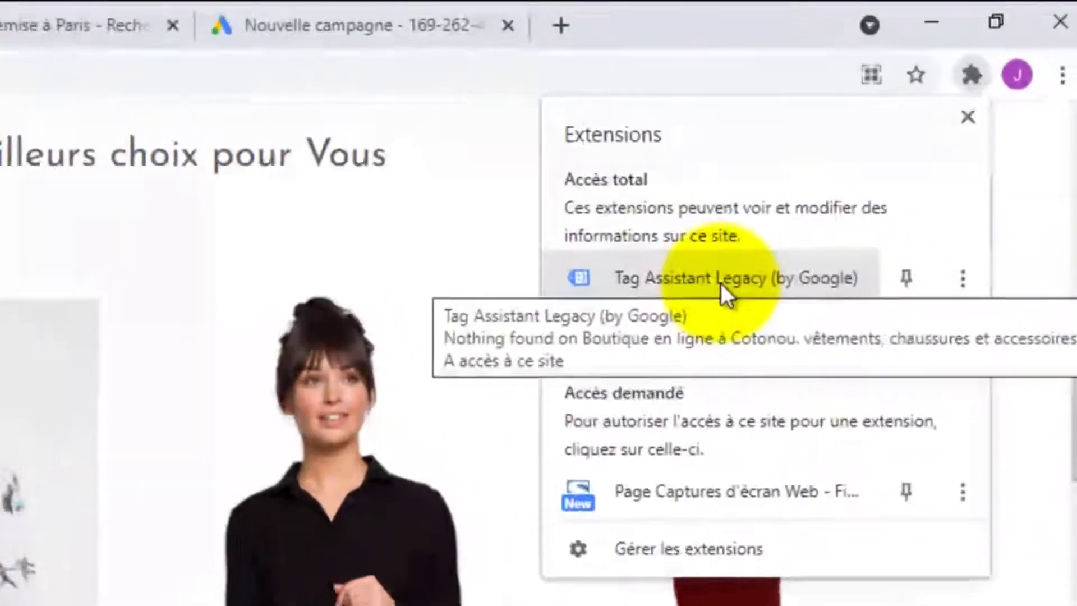
pyautogui.click(710, 280)
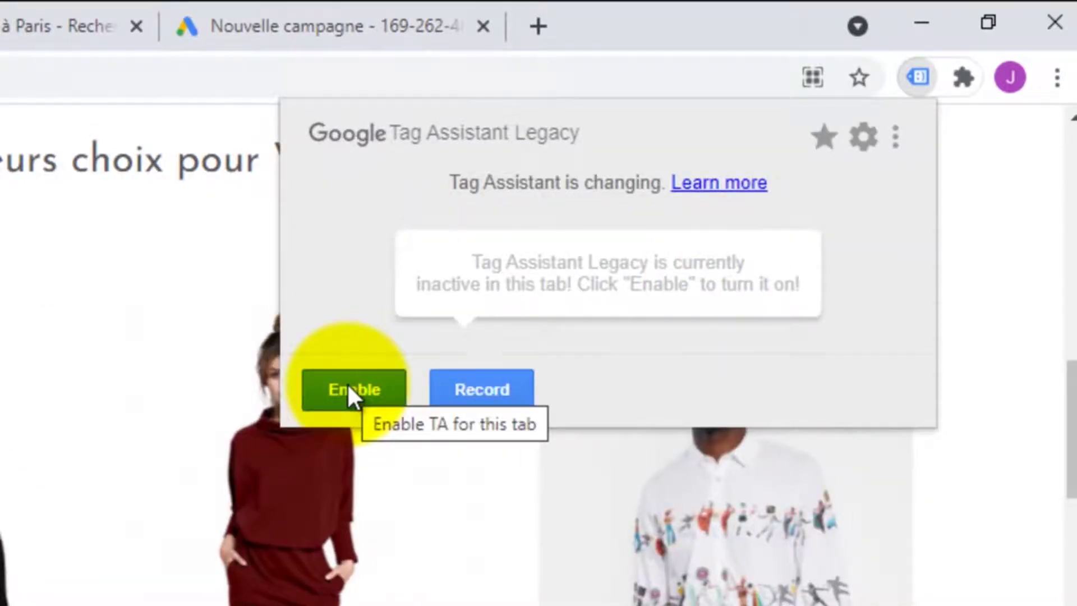
pyautogui.click(347, 383)
pyautogui.click(486, 414)
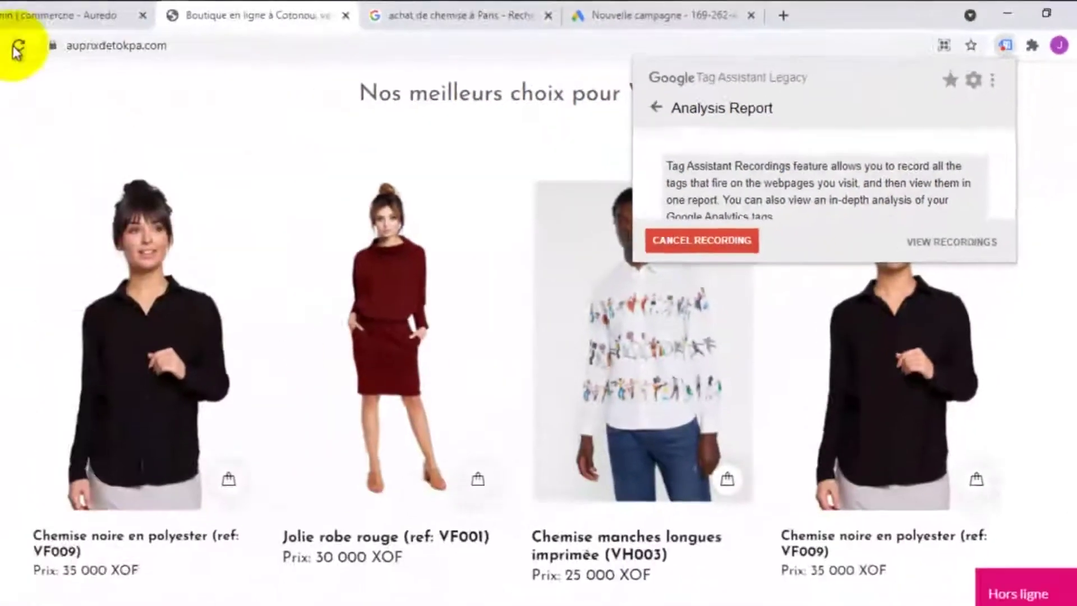
pyautogui.click(48, 45)
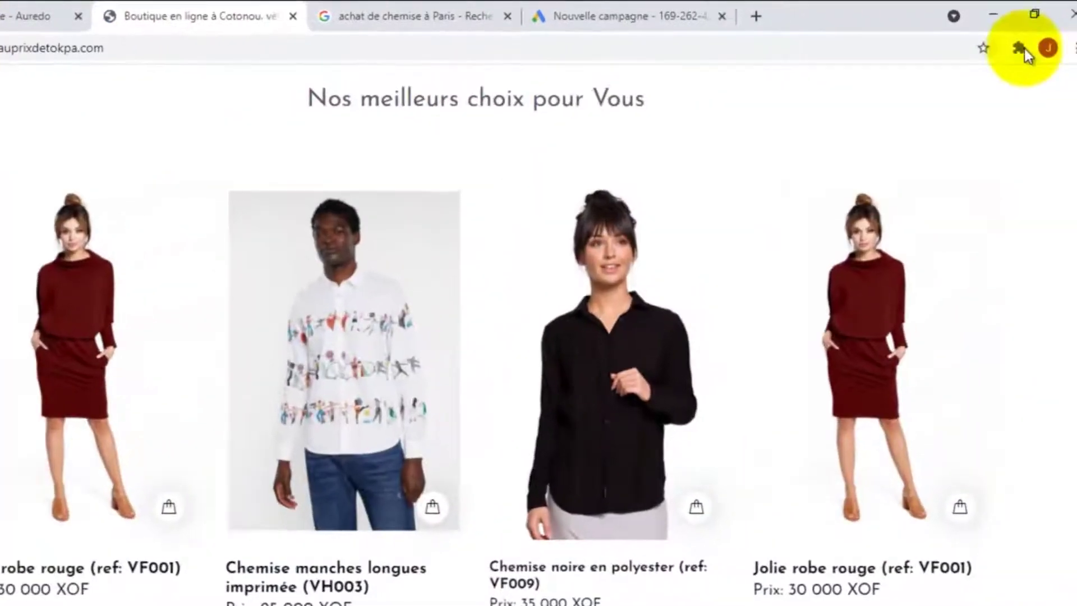
pyautogui.click(1021, 48)
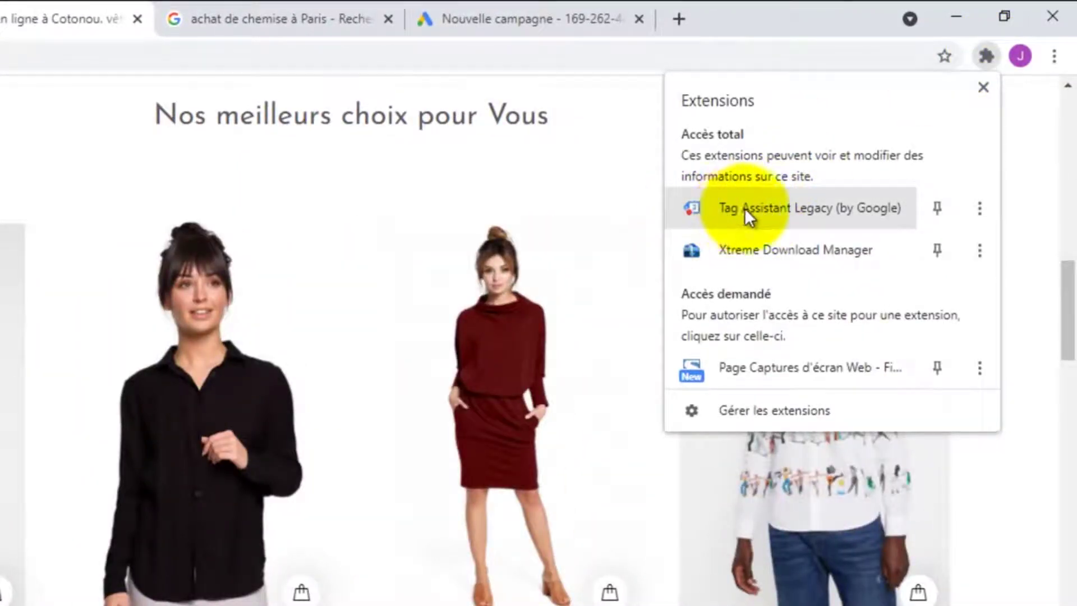
pyautogui.click(748, 216)
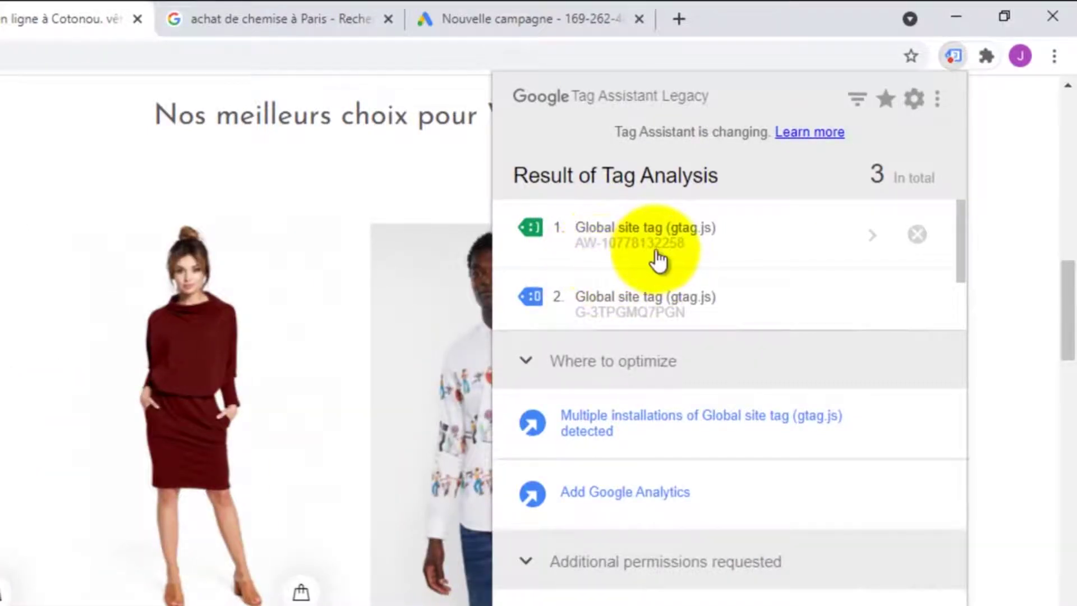
pyautogui.scroll(-1, 869, 287)
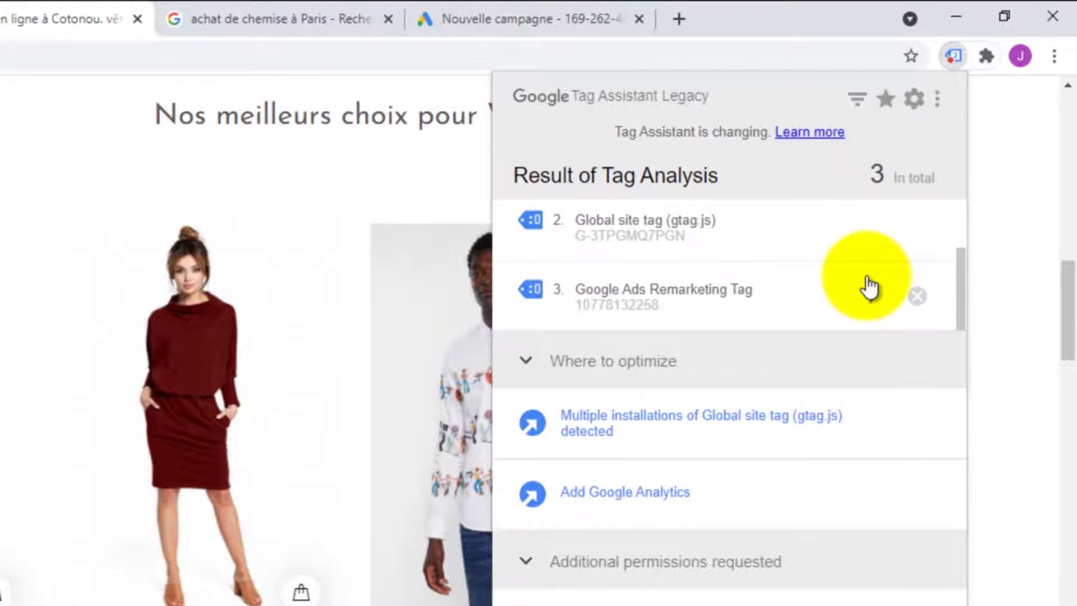
pyautogui.scroll(-2, 866, 286)
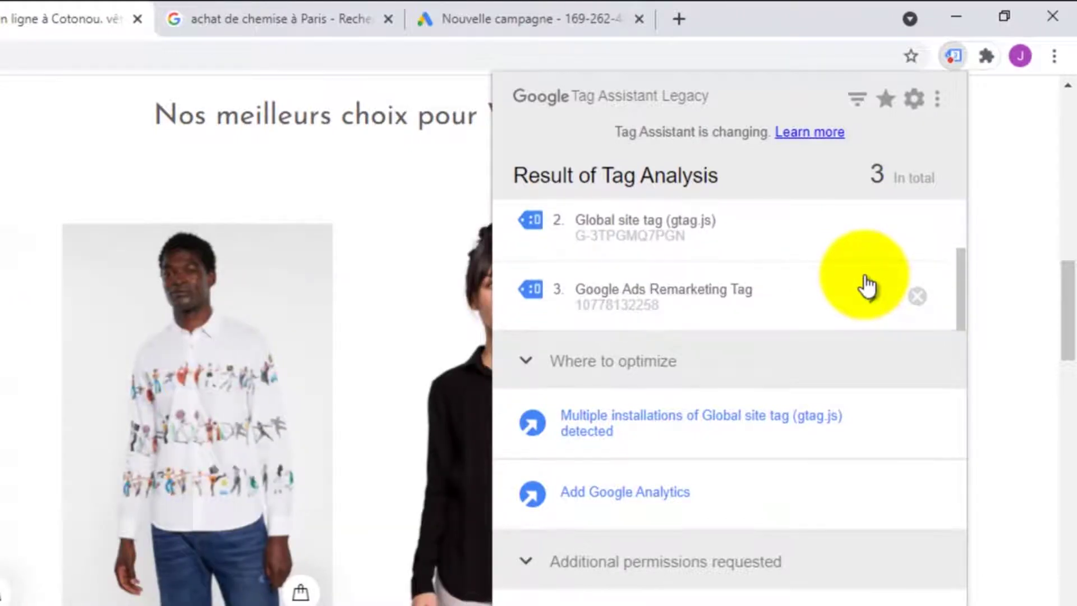
pyautogui.scroll(3, 863, 283)
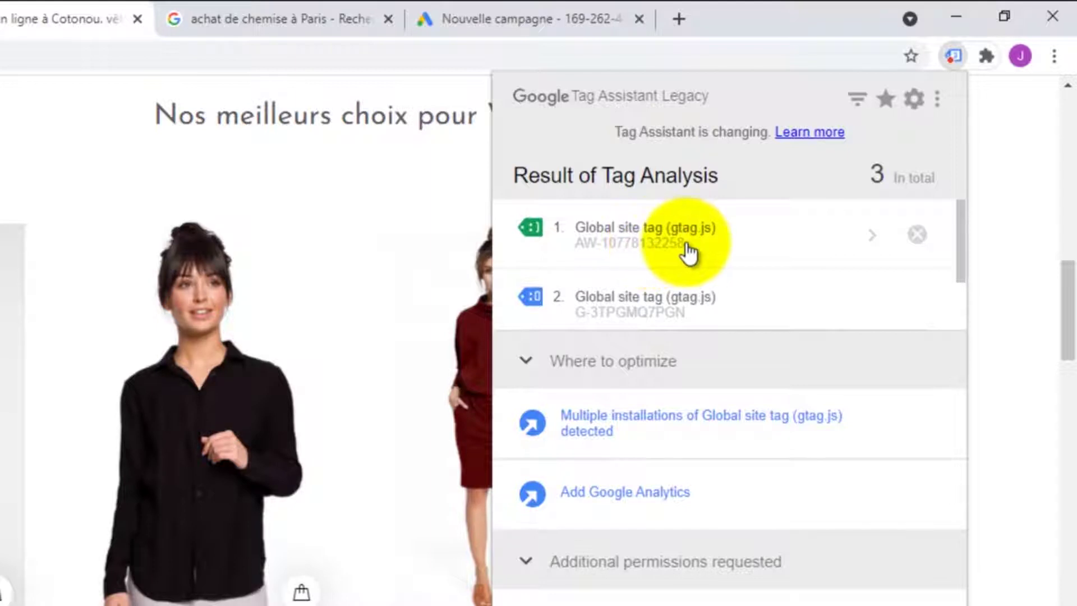
pyautogui.scroll(-1, 690, 252)
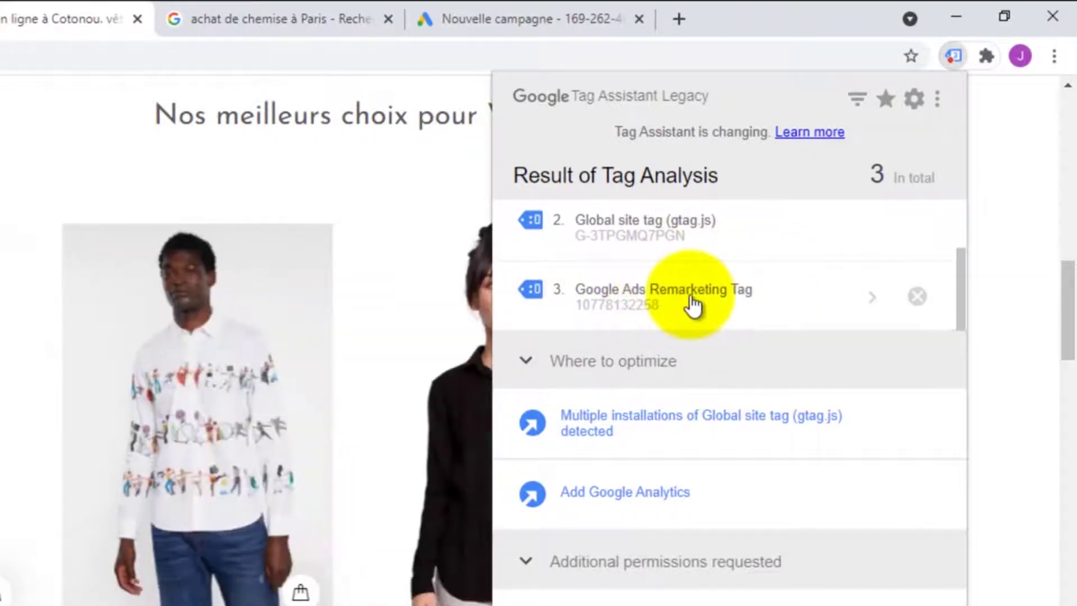
pyautogui.scroll(2, 698, 300)
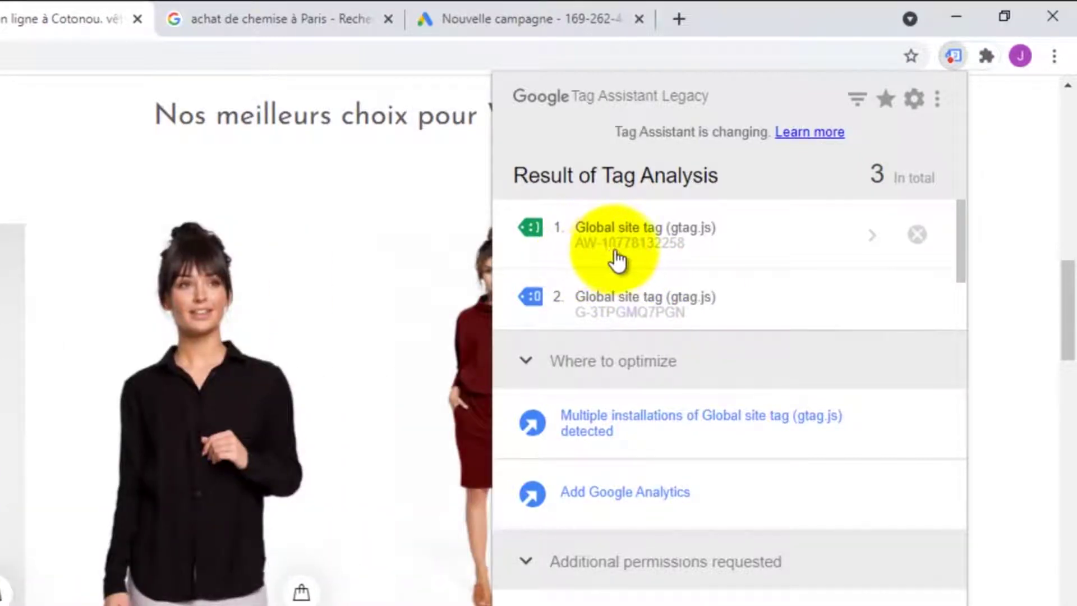
pyautogui.scroll(-1, 687, 259)
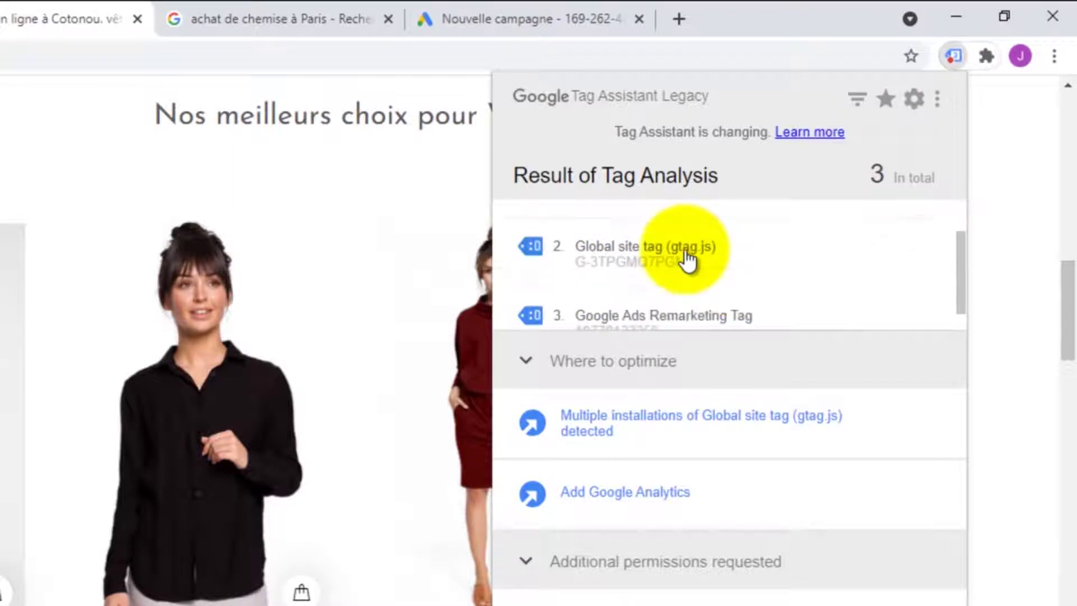
pyautogui.scroll(-1, 687, 259)
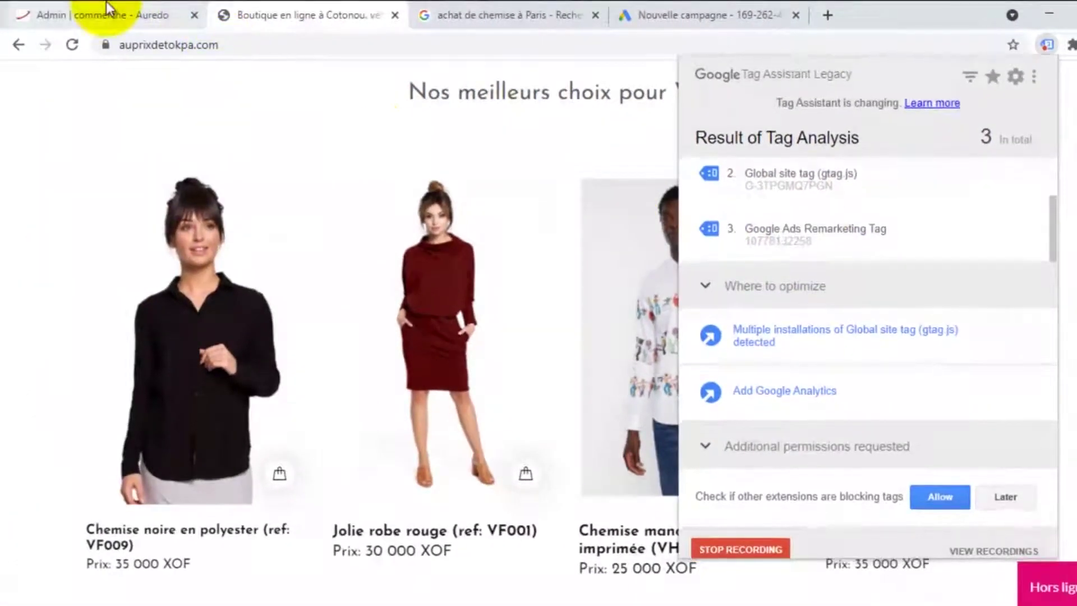
# Enlarge the admin head scripts box to verify the full Google Ads tag, then return to the storefront
pyautogui.click(108, 7)
pyautogui.scroll(-1, 523, 349)
pyautogui.scroll(3, 533, 365)
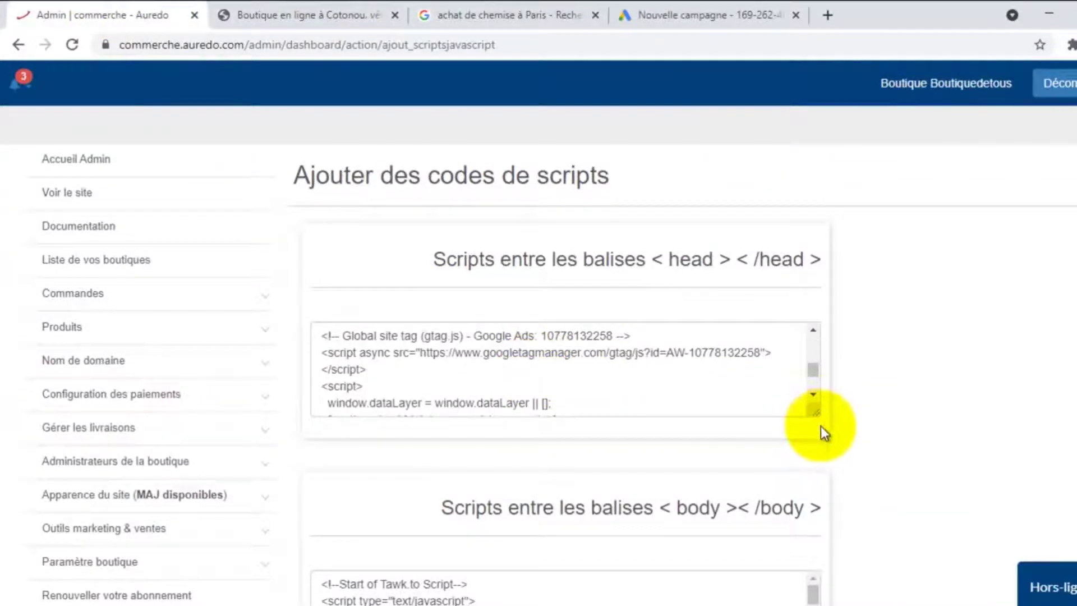
pyautogui.moveTo(814, 413); pyautogui.dragTo(837, 488)
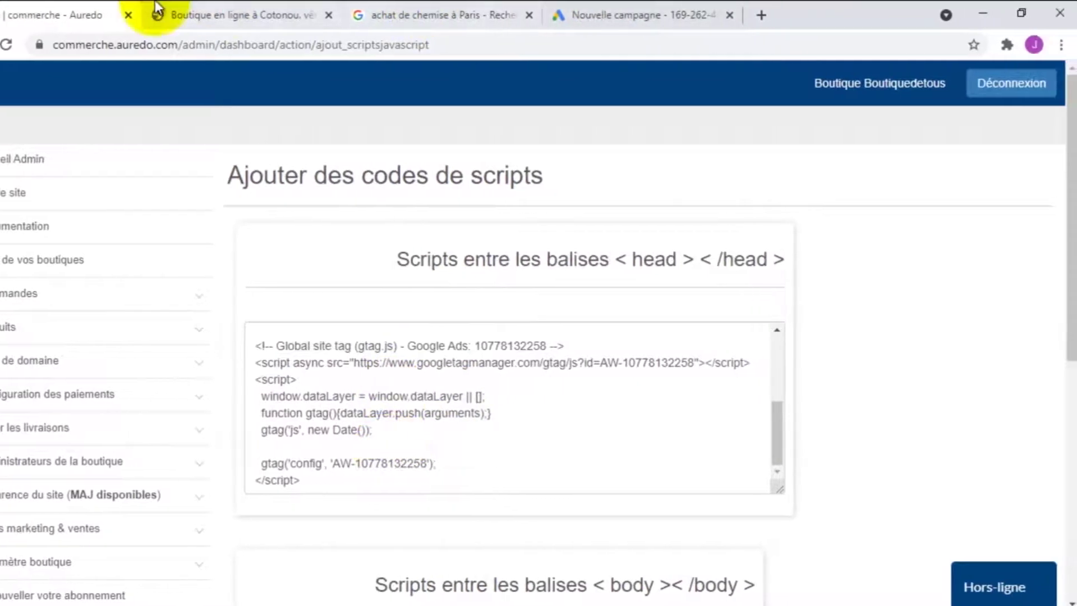
pyautogui.click(157, 8)
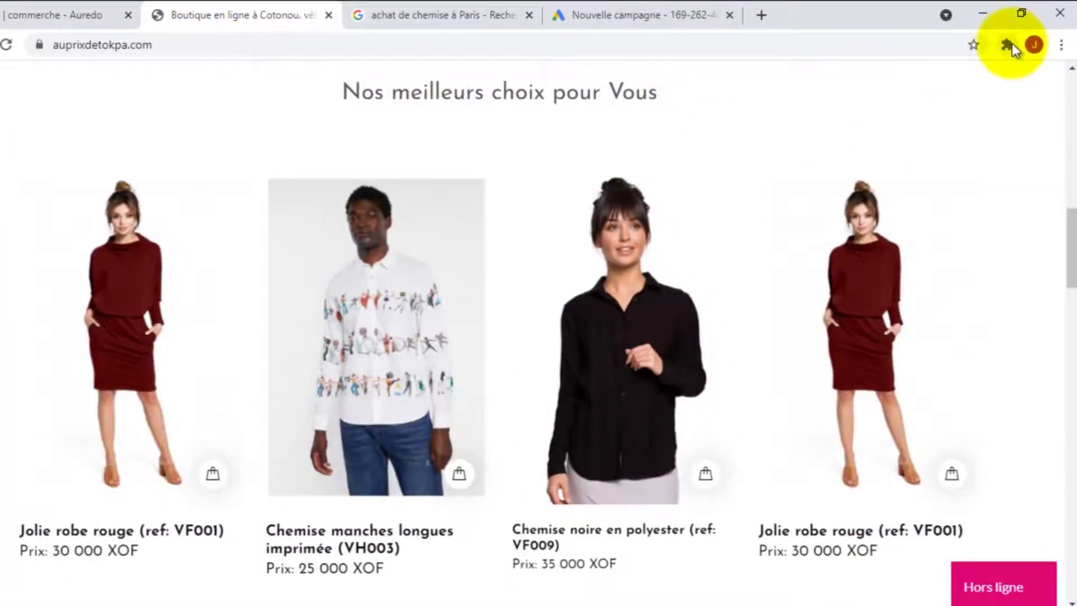
# Stop the Tag Assistant Legacy recording to view the tag report
pyautogui.click(1012, 42)
pyautogui.click(825, 166)
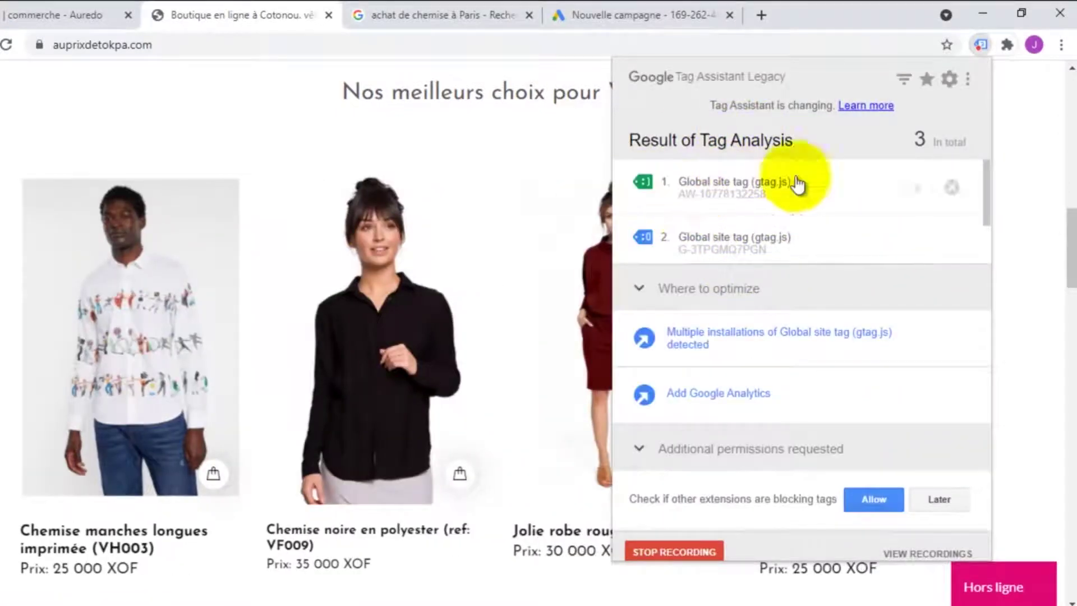
pyautogui.scroll(-1, 916, 200)
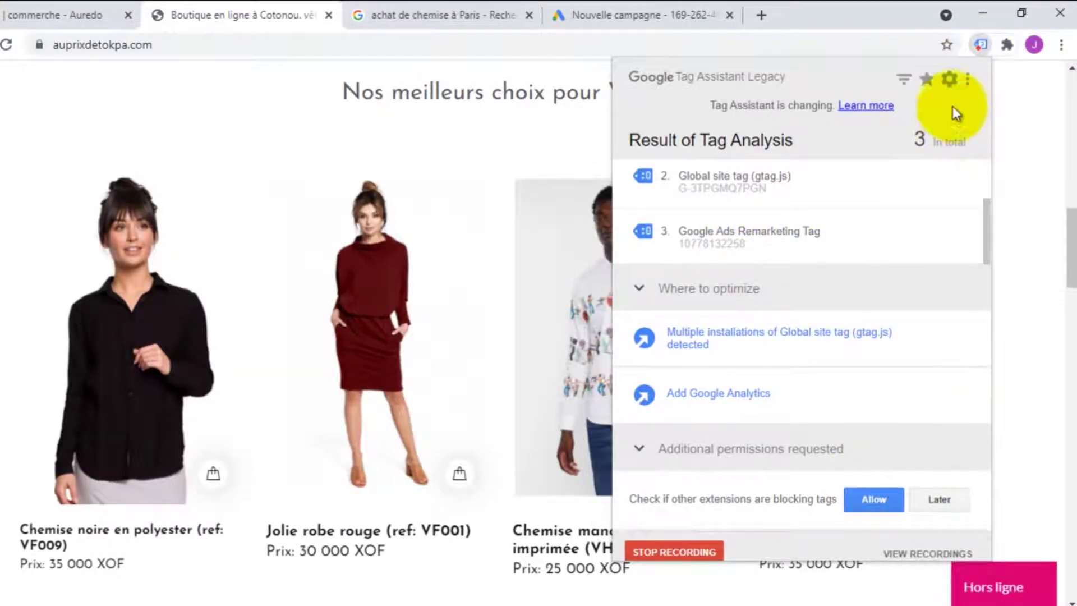
pyautogui.click(696, 553)
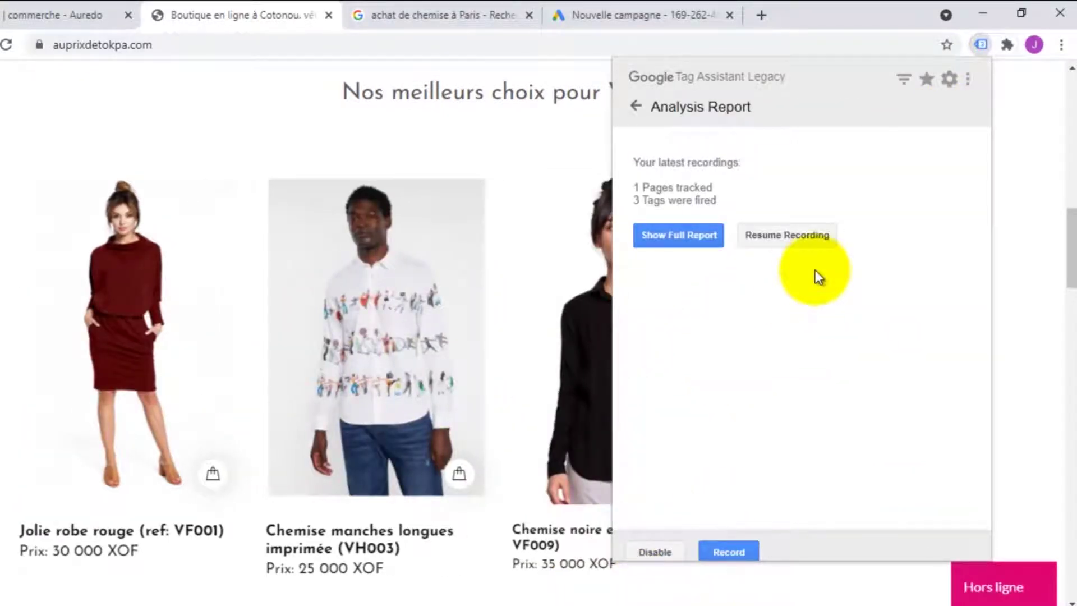
# Disable Tag Assistant for the shop tab and return to the Google Ads campaign
pyautogui.click(655, 552)
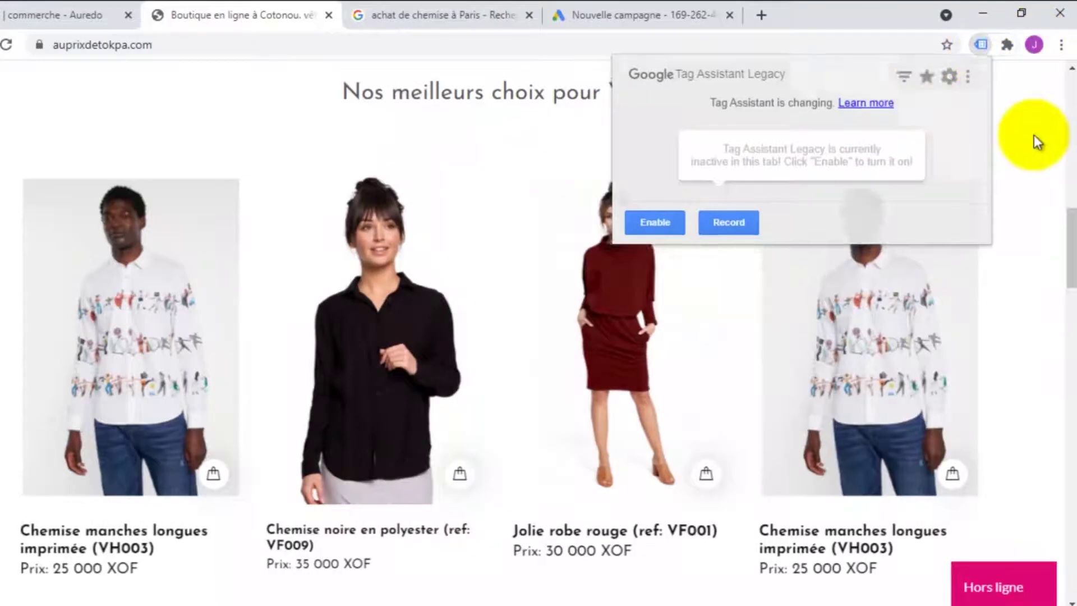
pyautogui.click(1035, 136)
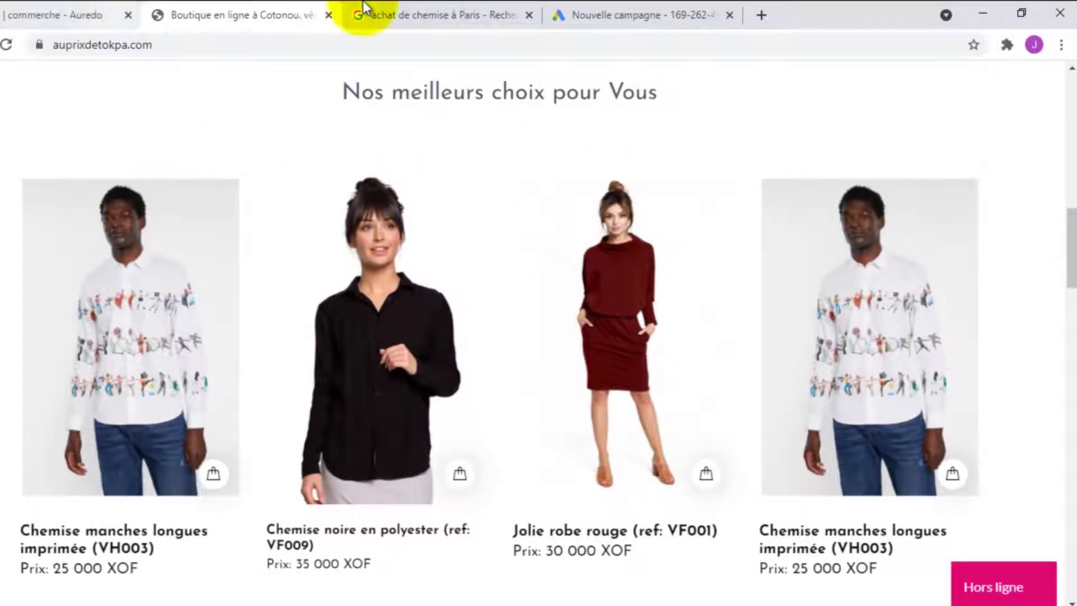
pyautogui.click(638, 12)
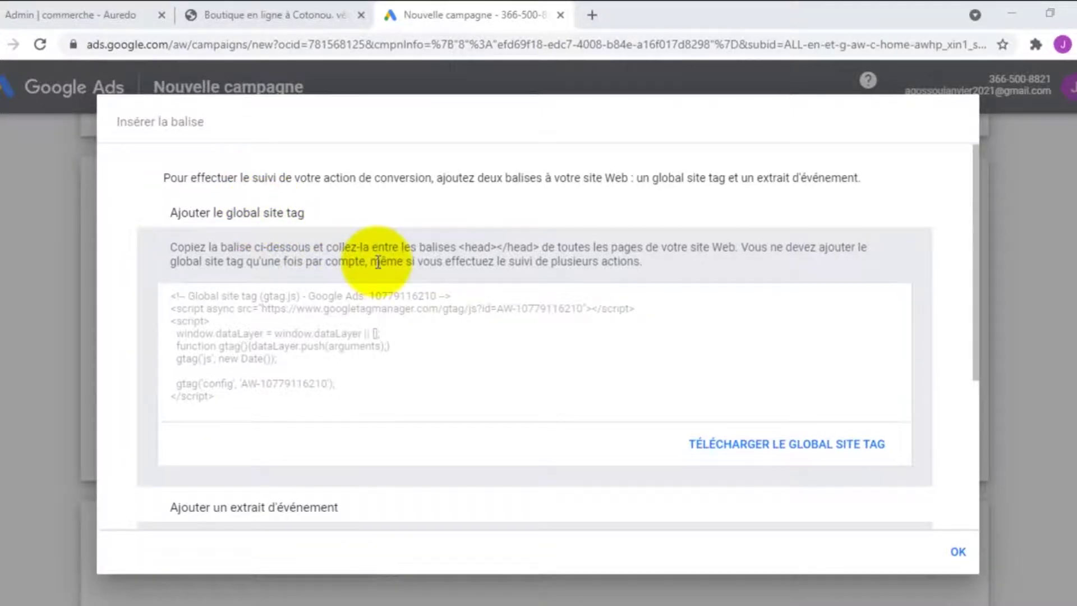
# Scroll to the Website sale event snippet in the Insérer la balise dialog and try selecting its code
pyautogui.scroll(-4, 378, 261)
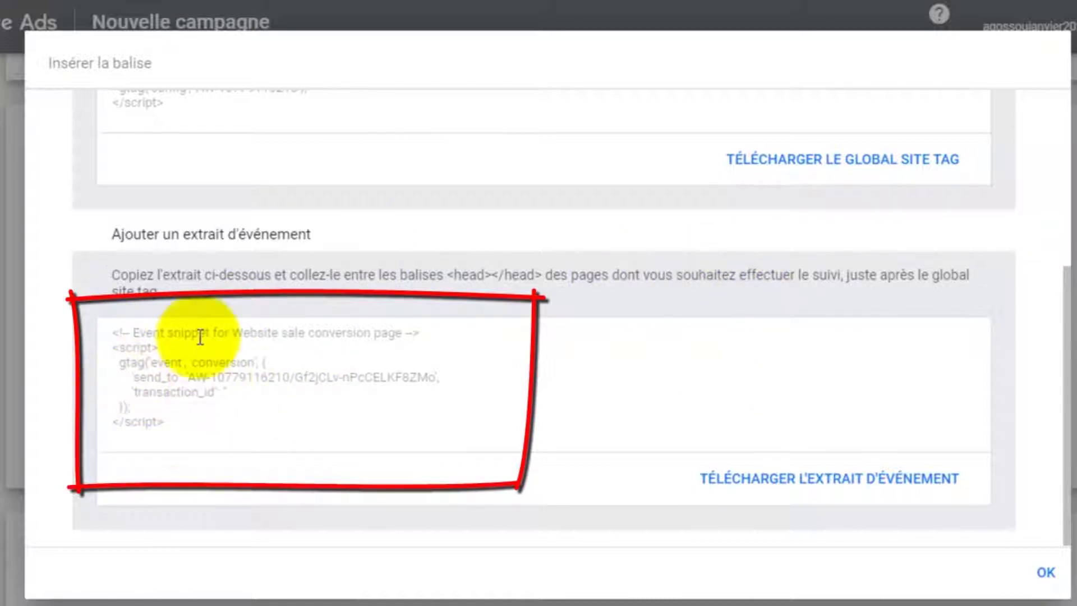
pyautogui.moveTo(115, 329); pyautogui.dragTo(162, 437)
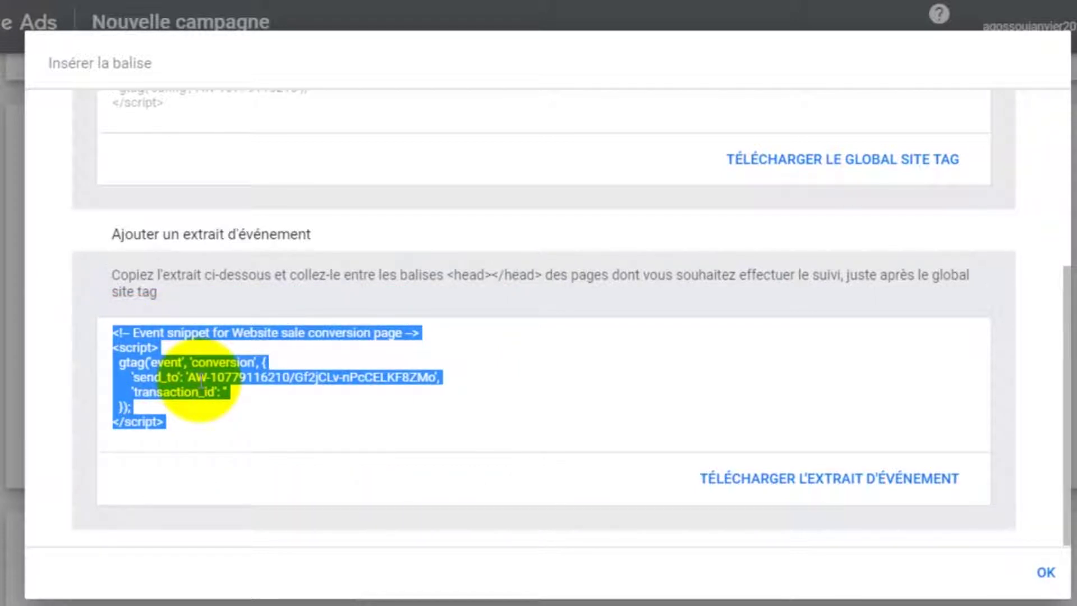
pyautogui.click(184, 421)
# Select the whole event snippet code, from </script> up to the comment line
pyautogui.moveTo(183, 420); pyautogui.dragTo(107, 336)
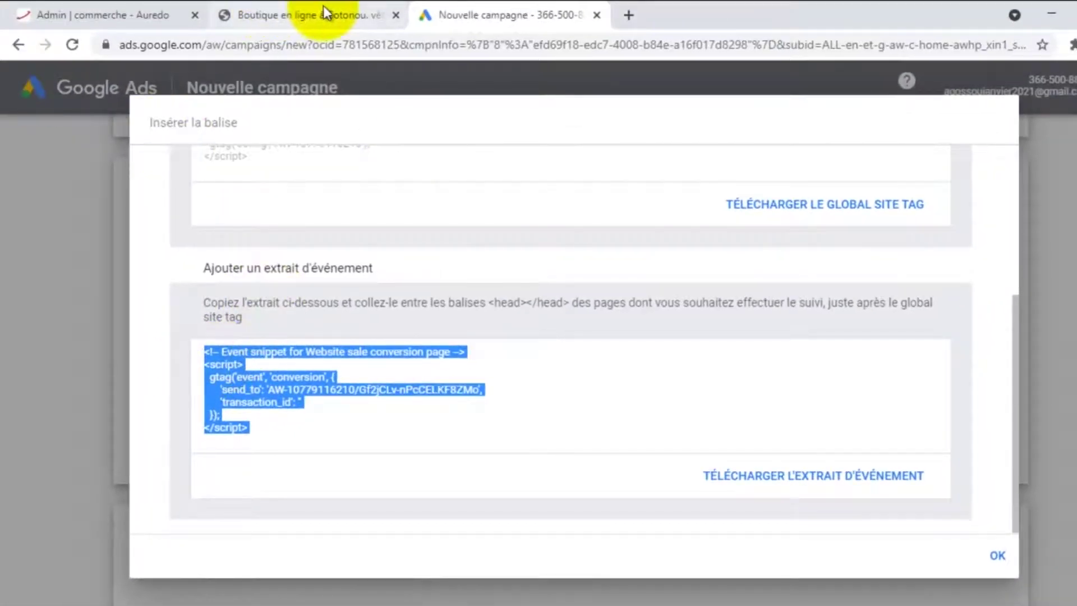
# Check in Aurédo admin that Passerelles de paiements par défaut lists KKiaPay, then return to the storefront
pyautogui.click(324, 12)
pyautogui.click(73, 12)
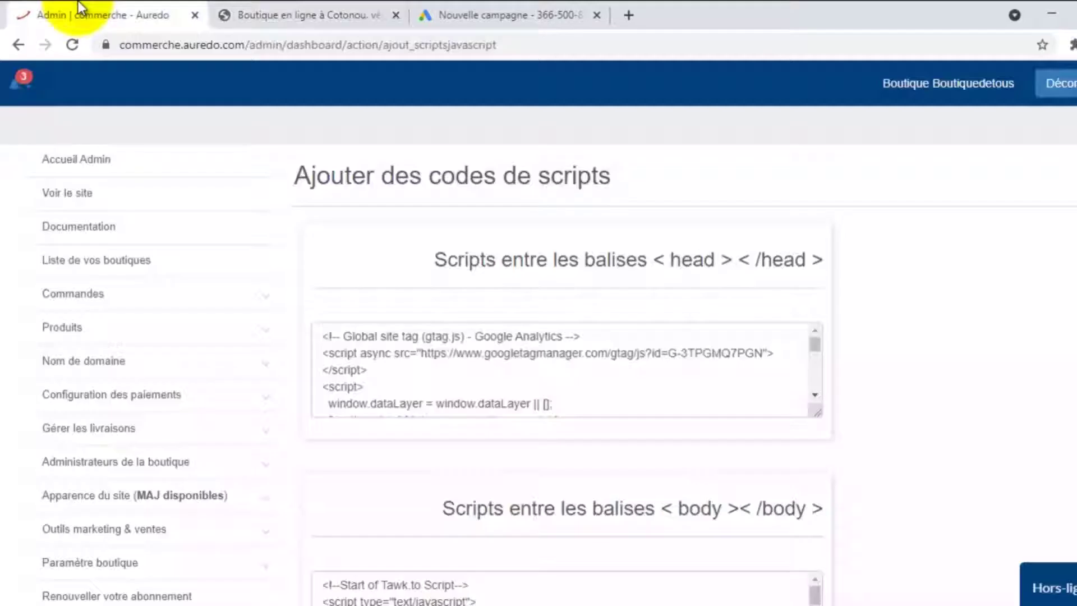
pyautogui.scroll(-4, 224, 345)
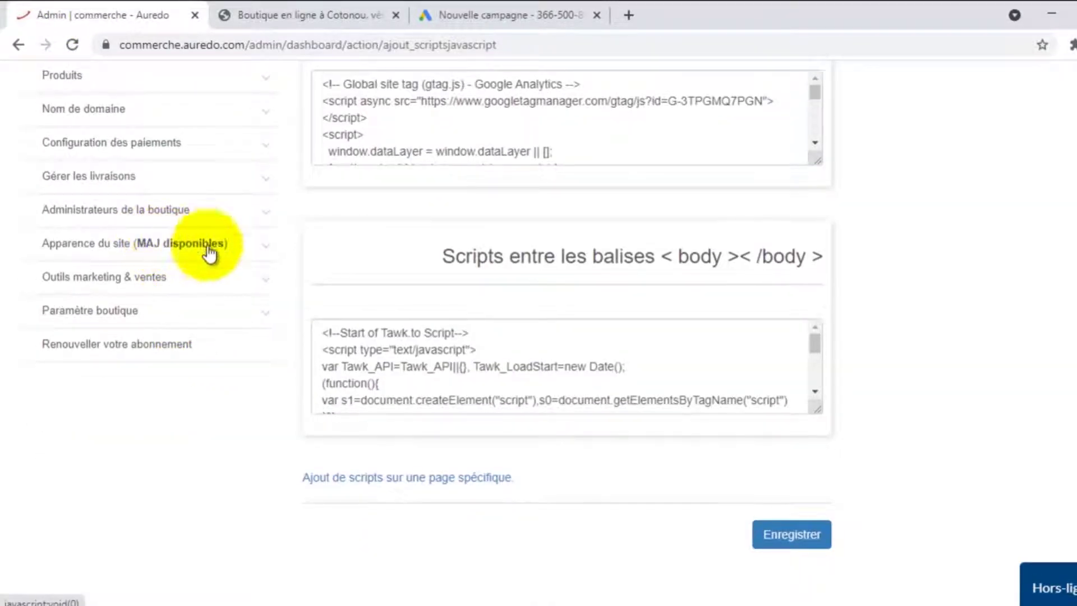
pyautogui.scroll(2, 146, 258)
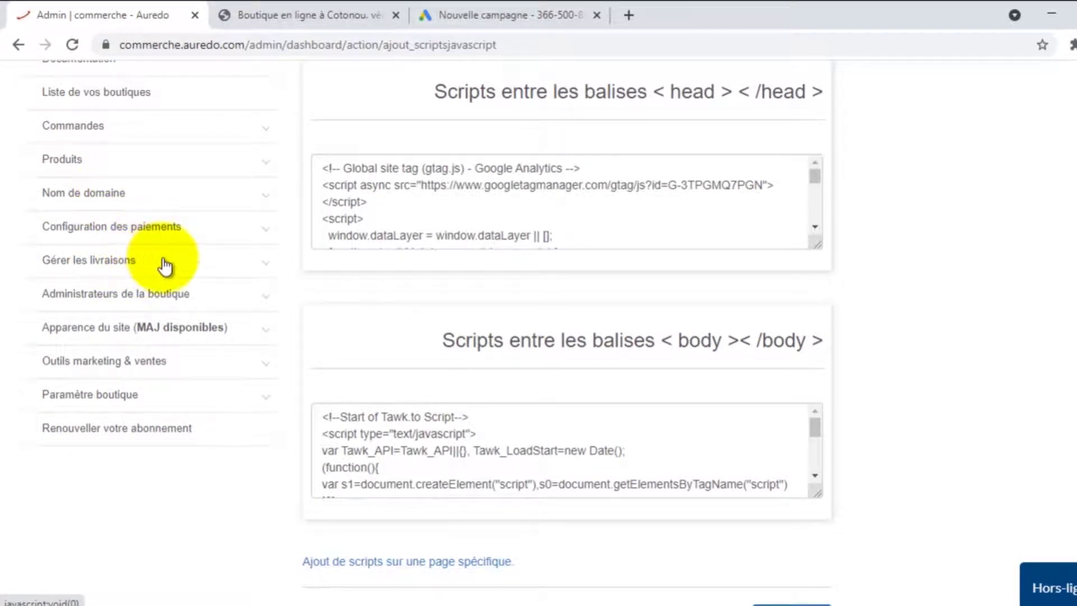
pyautogui.click(144, 263)
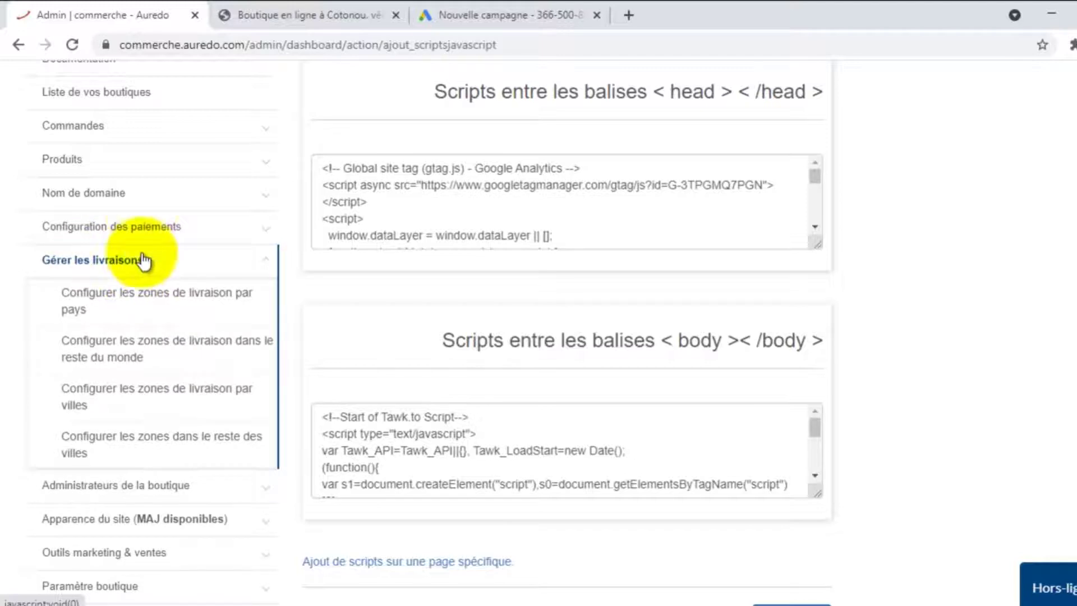
pyautogui.click(163, 225)
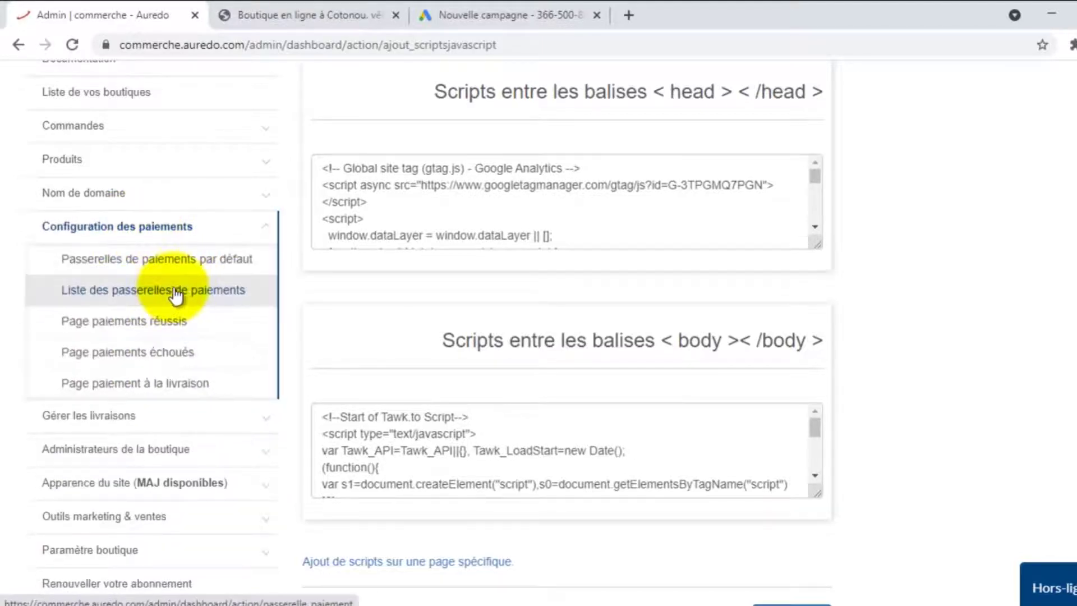
pyautogui.click(209, 261)
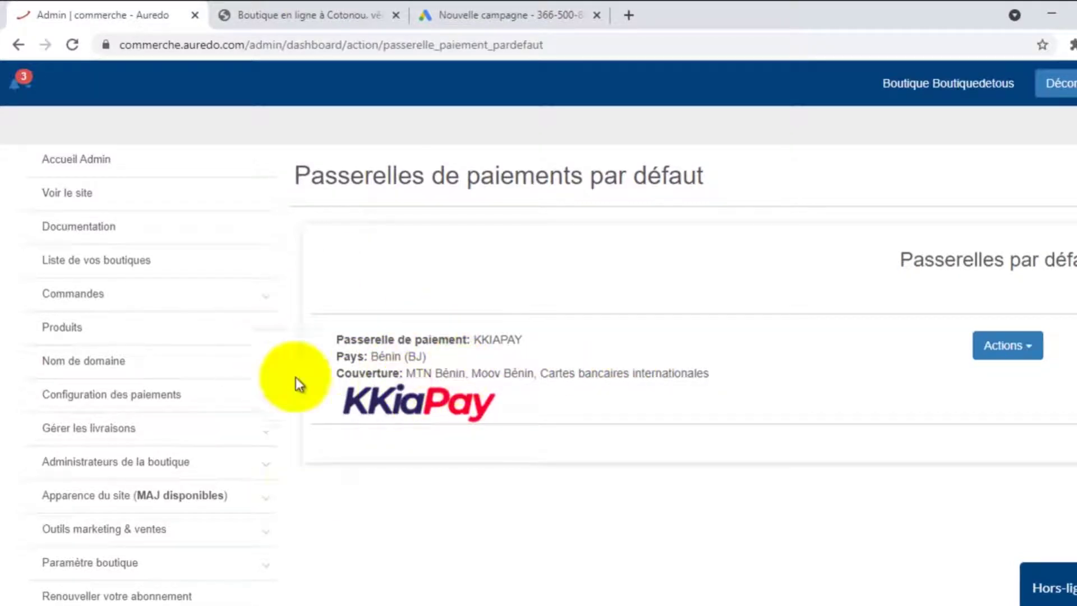
pyautogui.click(292, 15)
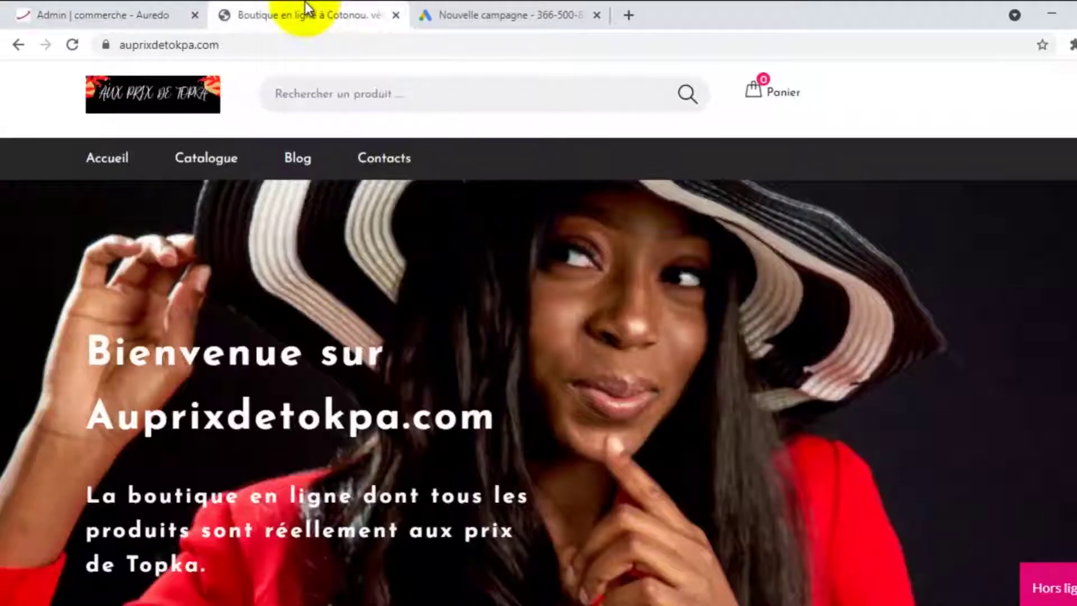
pyautogui.scroll(-5, 377, 208)
# Add one Savon KARINESS à la caramelle (200 XOF) to the cart and choose Passer à la caisse
pyautogui.scroll(-10, 378, 218)
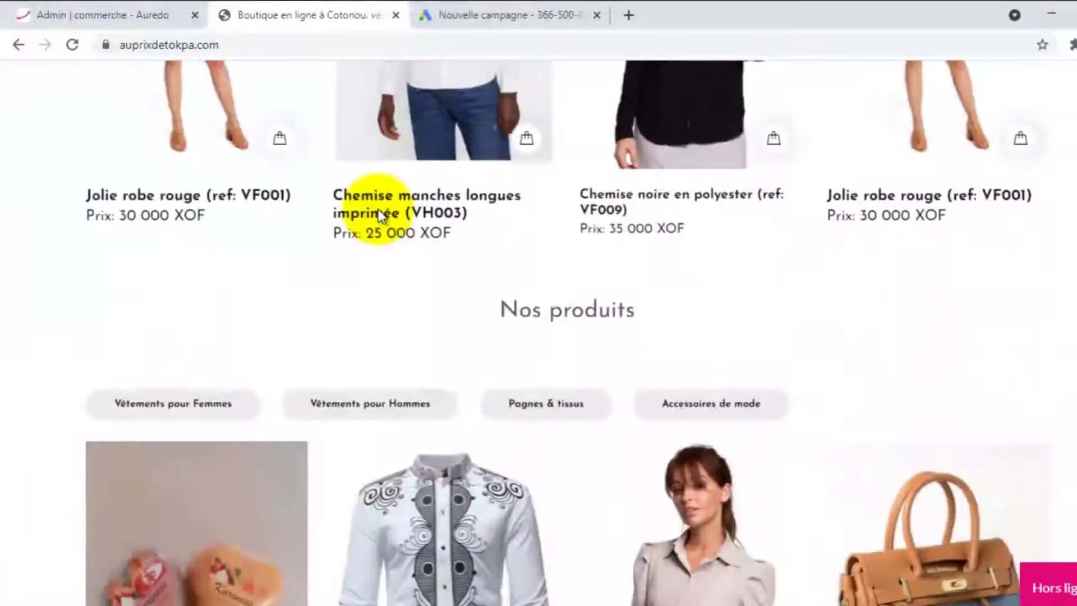
pyautogui.scroll(-1, 379, 217)
pyautogui.scroll(-6, 379, 217)
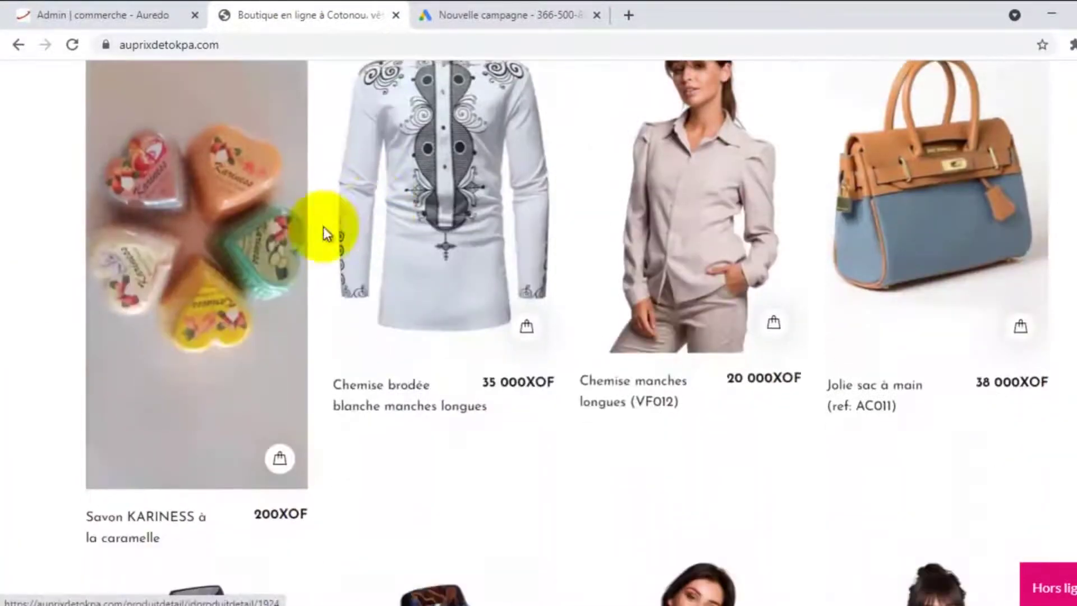
pyautogui.click(222, 295)
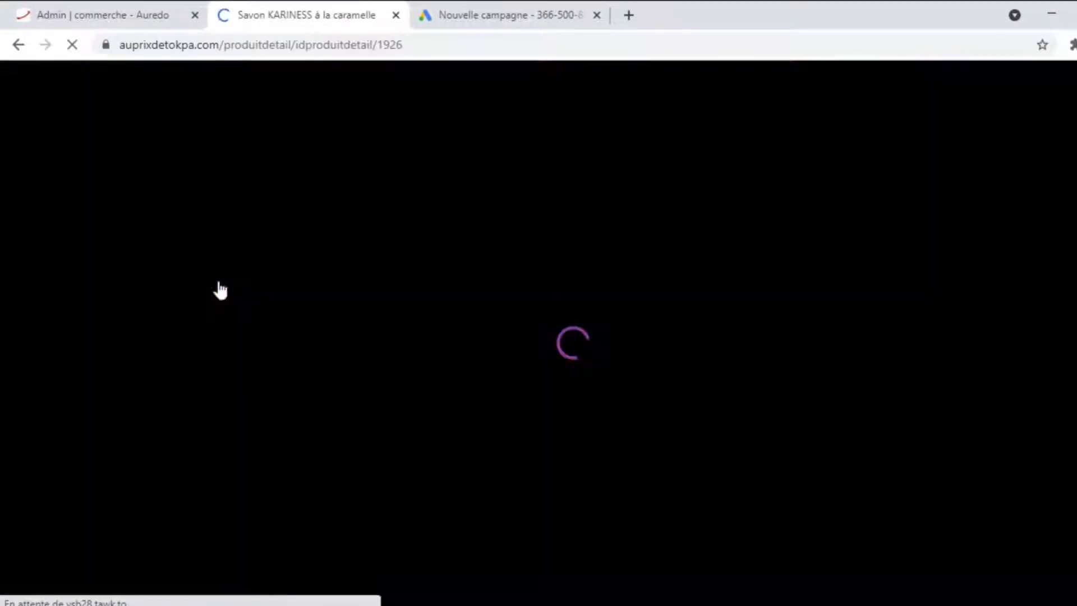
pyautogui.scroll(-3, 638, 337)
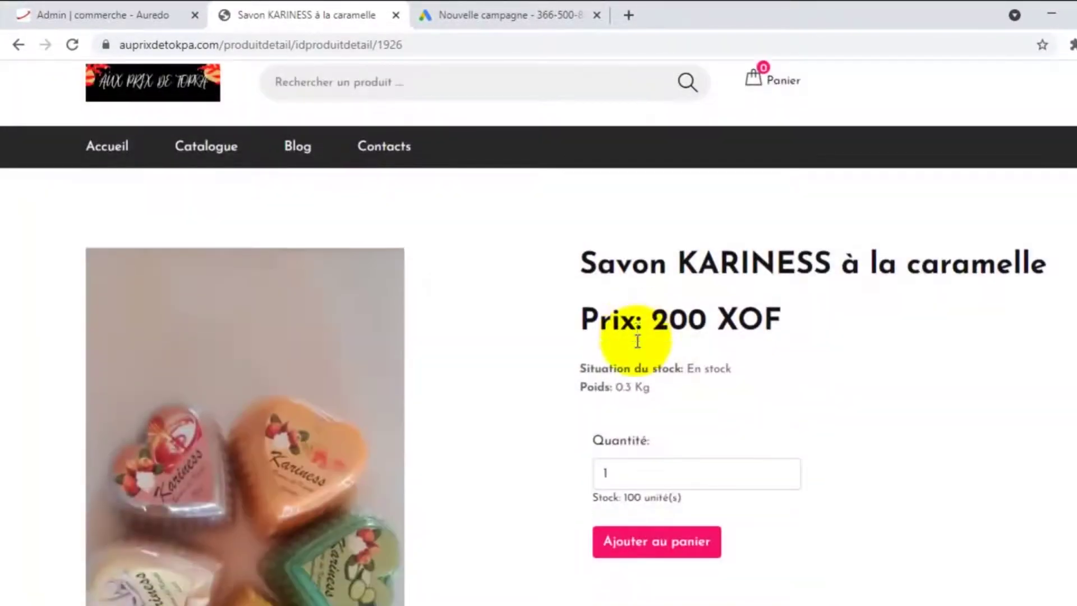
pyautogui.click(673, 387)
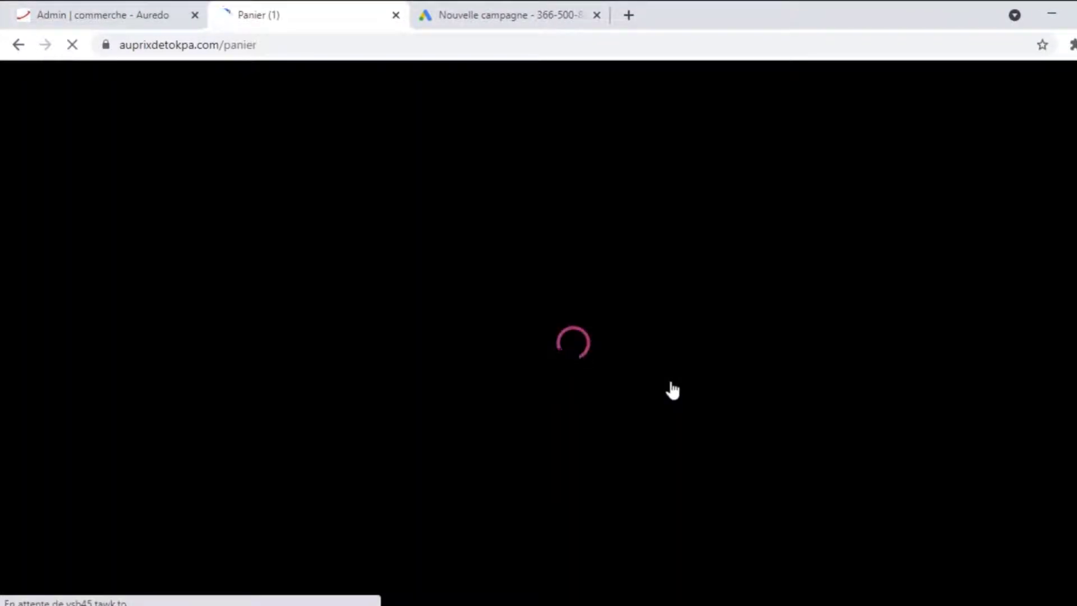
pyautogui.scroll(-3, 673, 387)
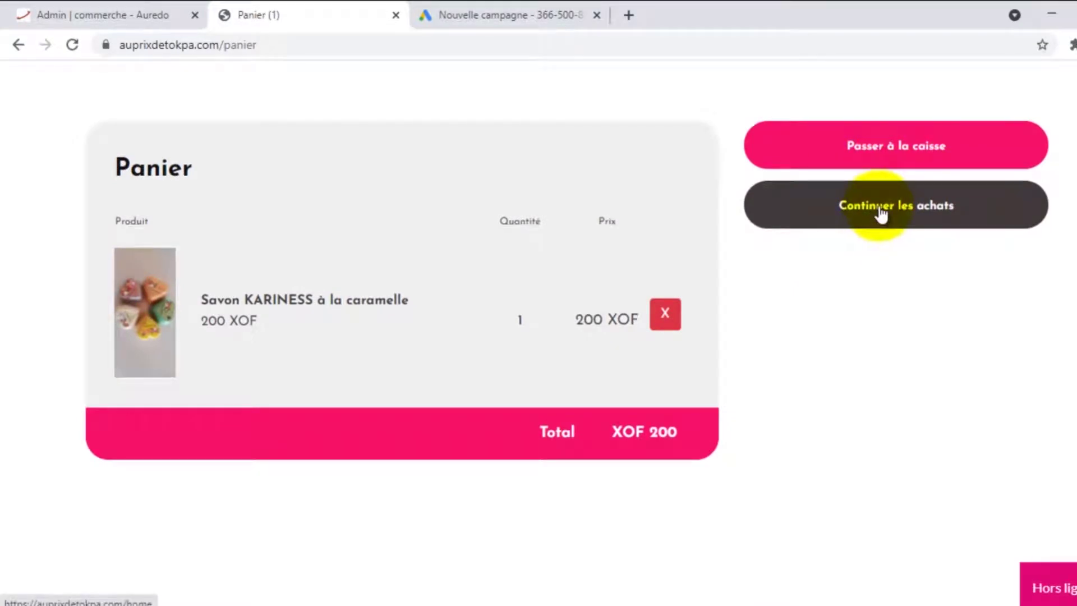
pyautogui.click(884, 149)
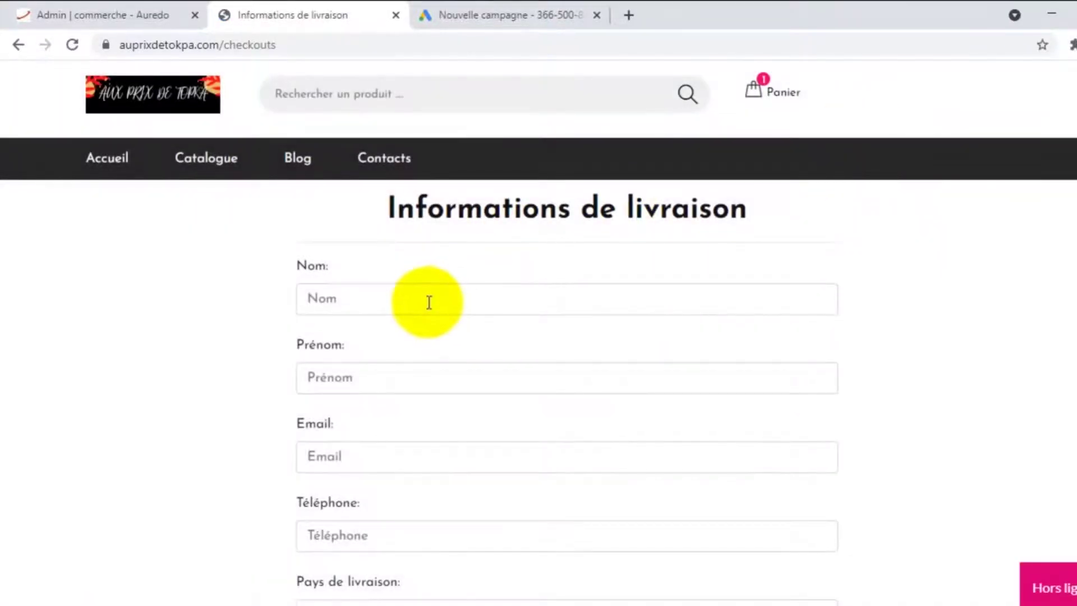
# Fill in the buyer's surname from autofill and type the buyer's first name
pyautogui.click(429, 301)
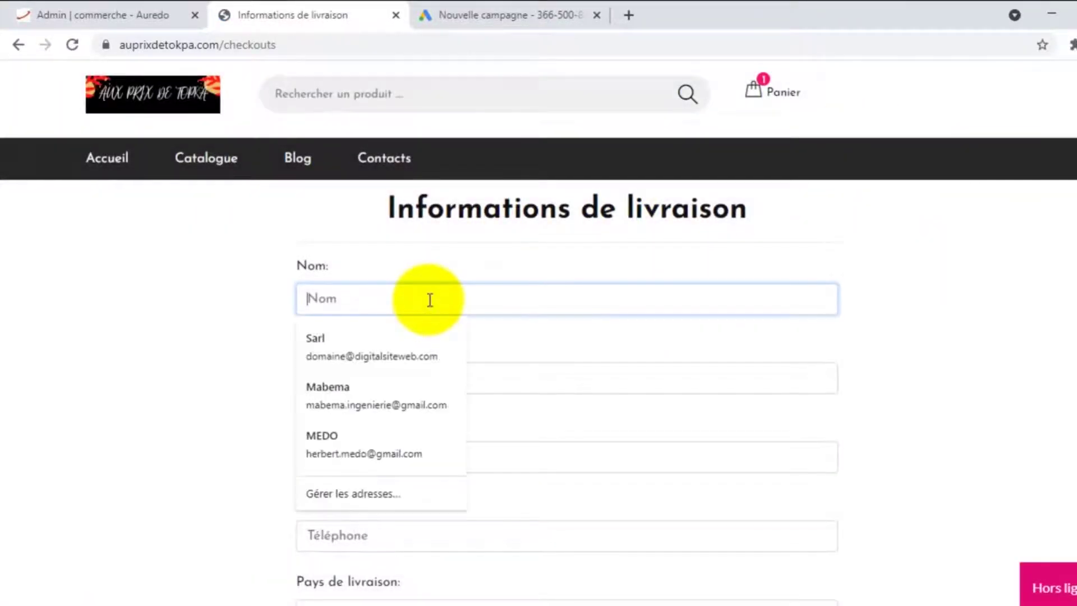
pyautogui.click(438, 247)
pyautogui.click(391, 298)
pyautogui.write('G')
pyautogui.press('BackSpace')
pyautogui.write('D')
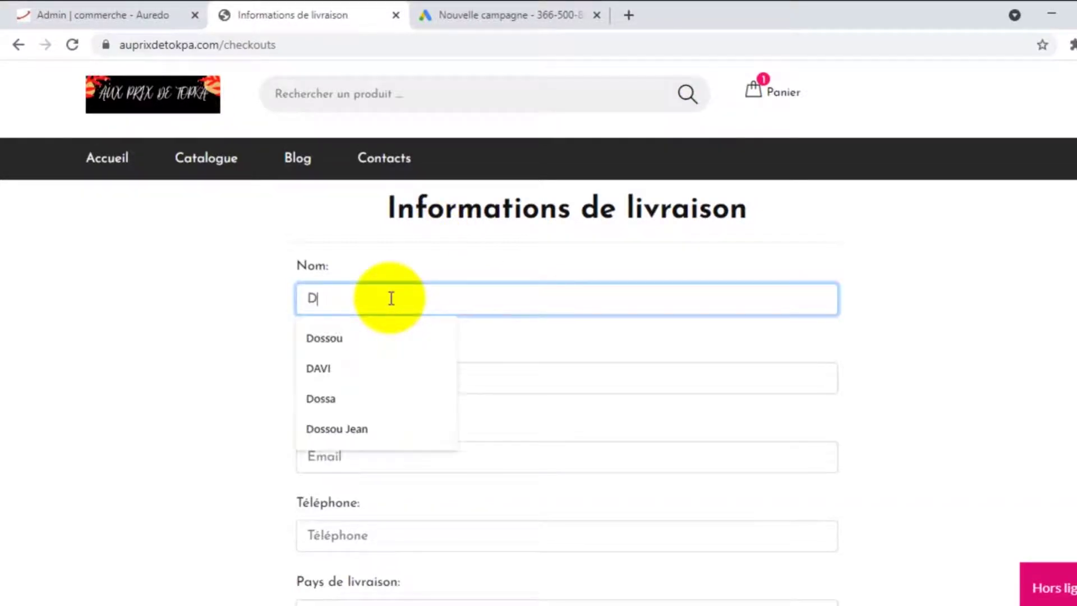
pyautogui.click(365, 335)
pyautogui.click(340, 374)
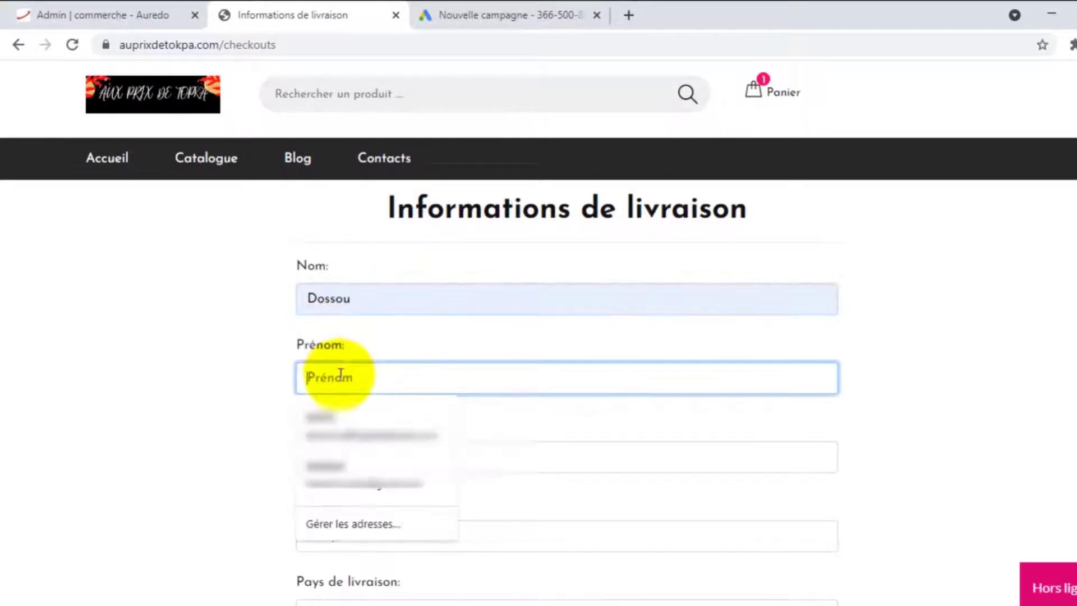
pyautogui.write('G')
pyautogui.press('BackSpace')
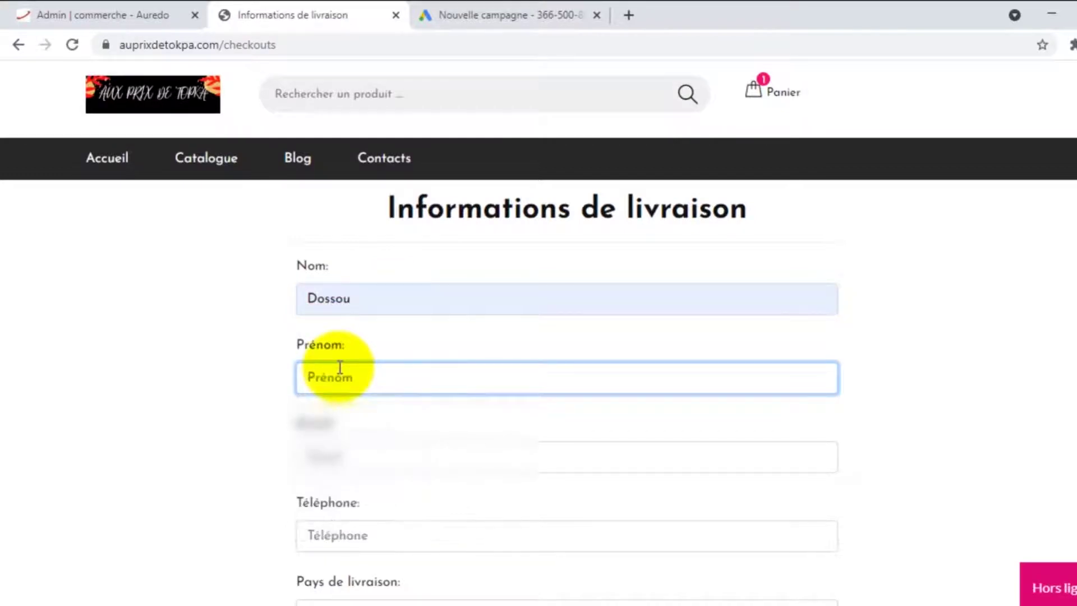
pyautogui.write('Jean')
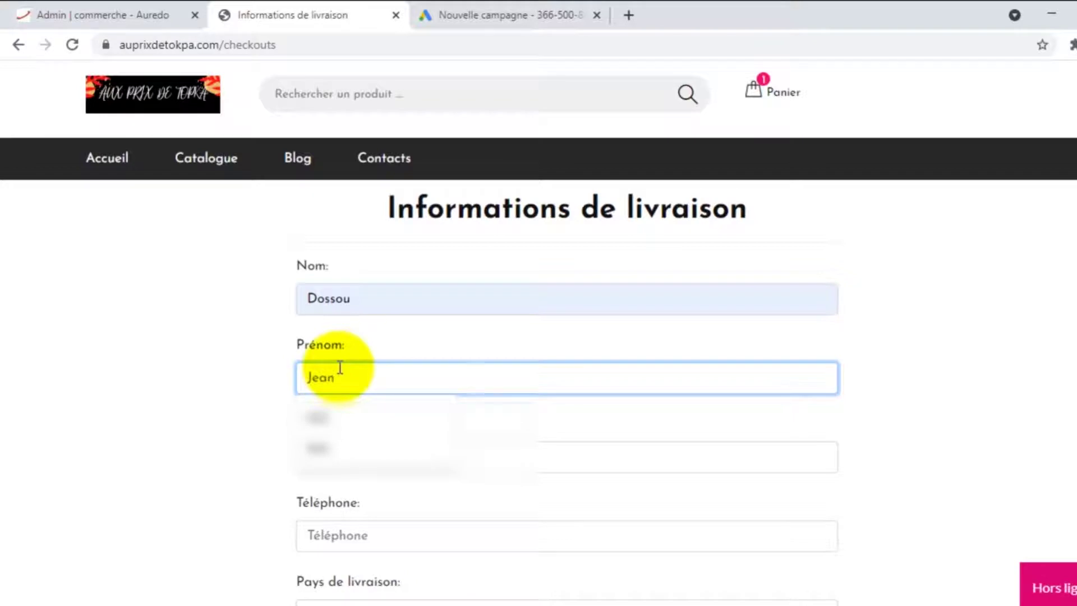
# Fill the buyer's e-mail and phone number from saved suggestions
pyautogui.click(348, 456)
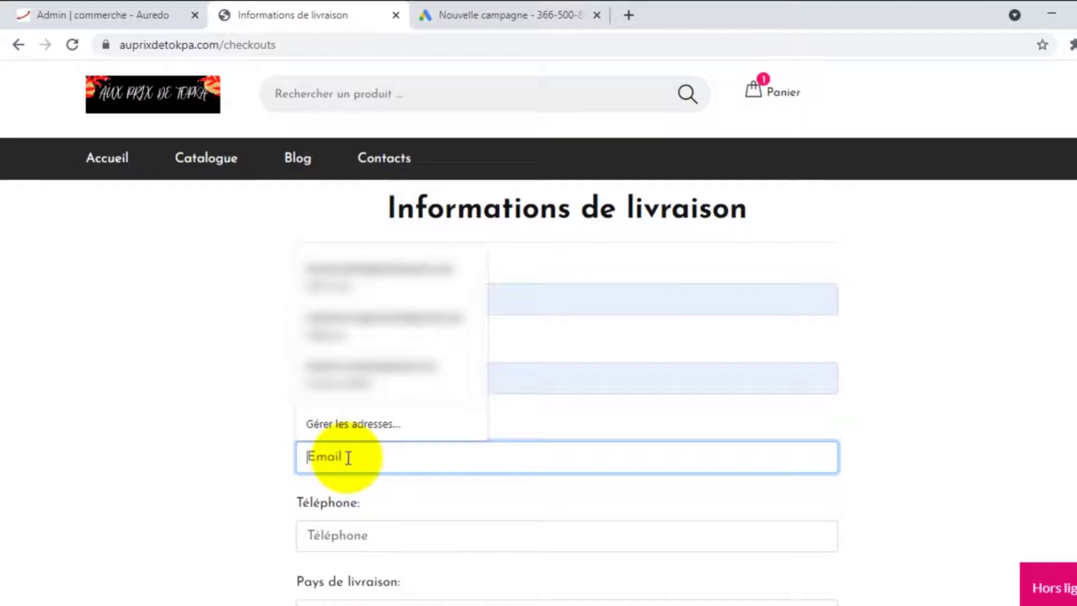
pyautogui.write('a')
pyautogui.click(368, 493)
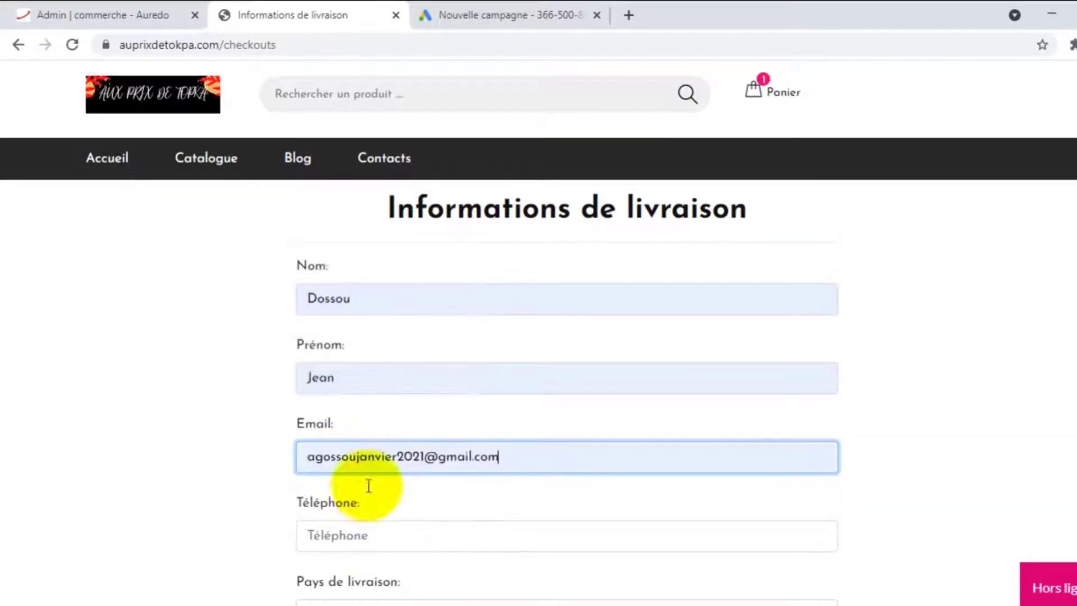
pyautogui.scroll(-4, 357, 494)
pyautogui.click(358, 284)
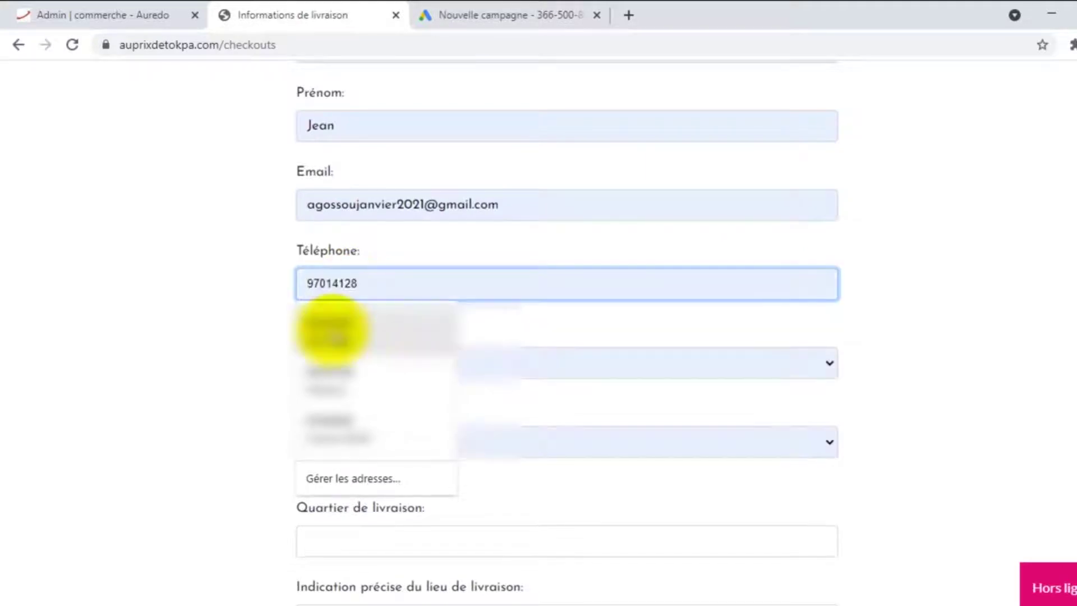
pyautogui.click(336, 334)
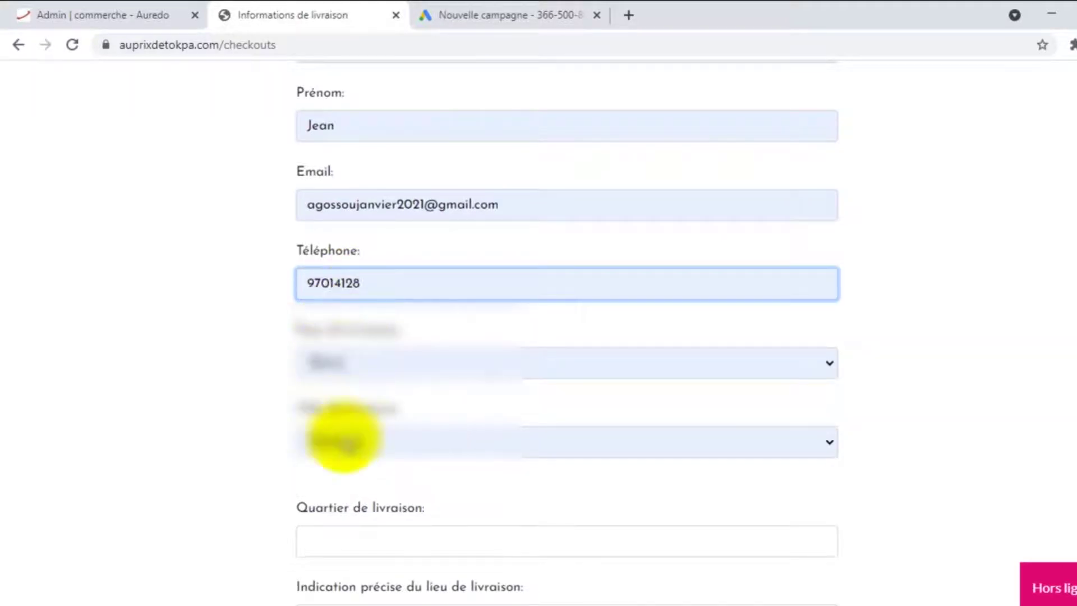
# Choose the suggested Quartier, enter 'Pres du marché' as delivery indication, and continue
pyautogui.scroll(-2, 328, 408)
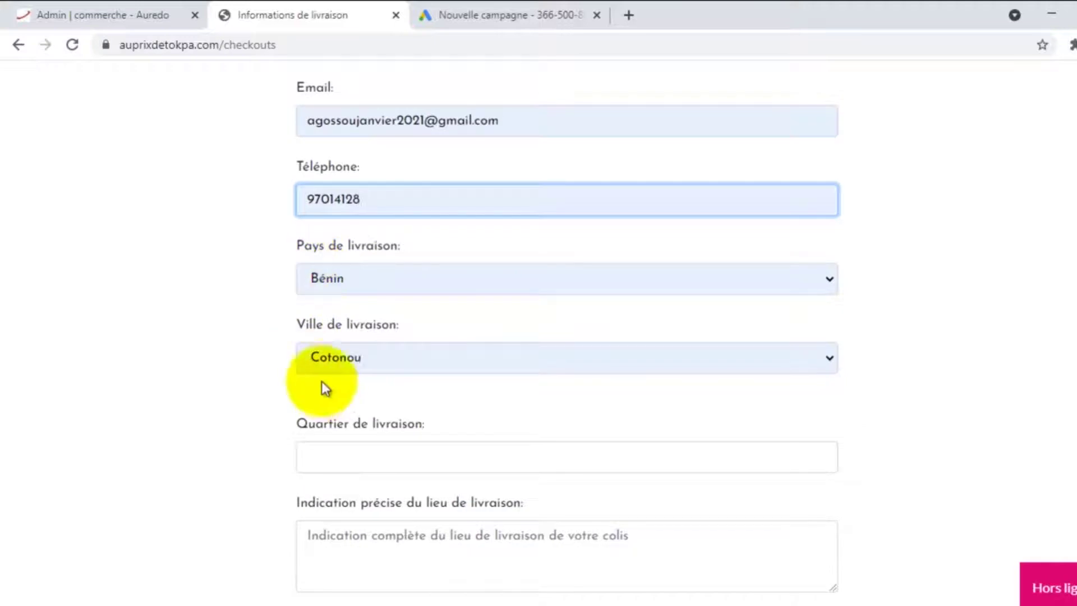
pyautogui.scroll(-3, 332, 401)
pyautogui.click(341, 289)
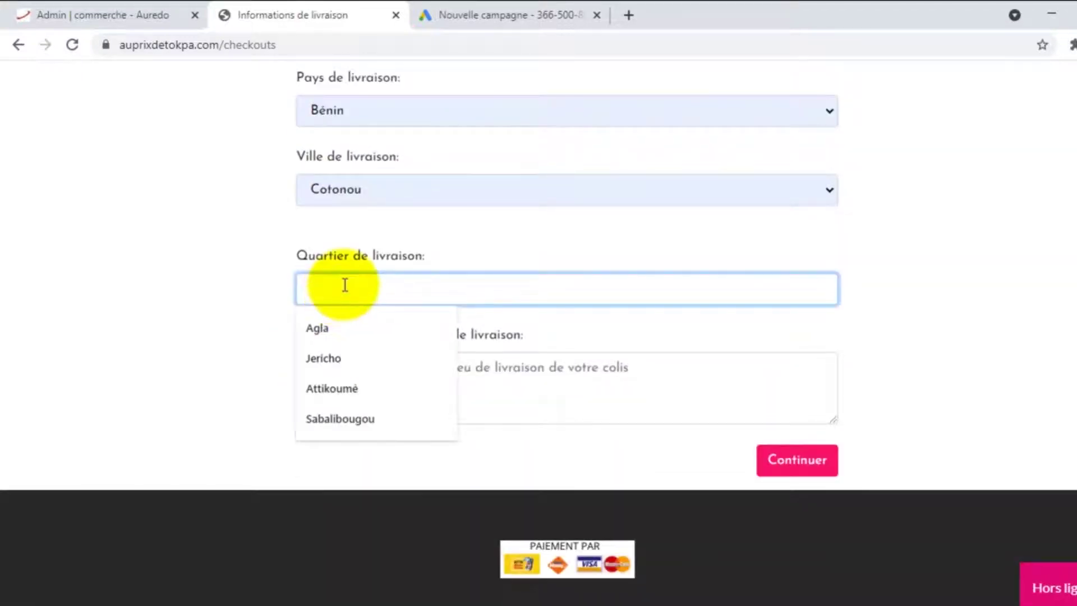
pyautogui.click(323, 338)
pyautogui.click(359, 375)
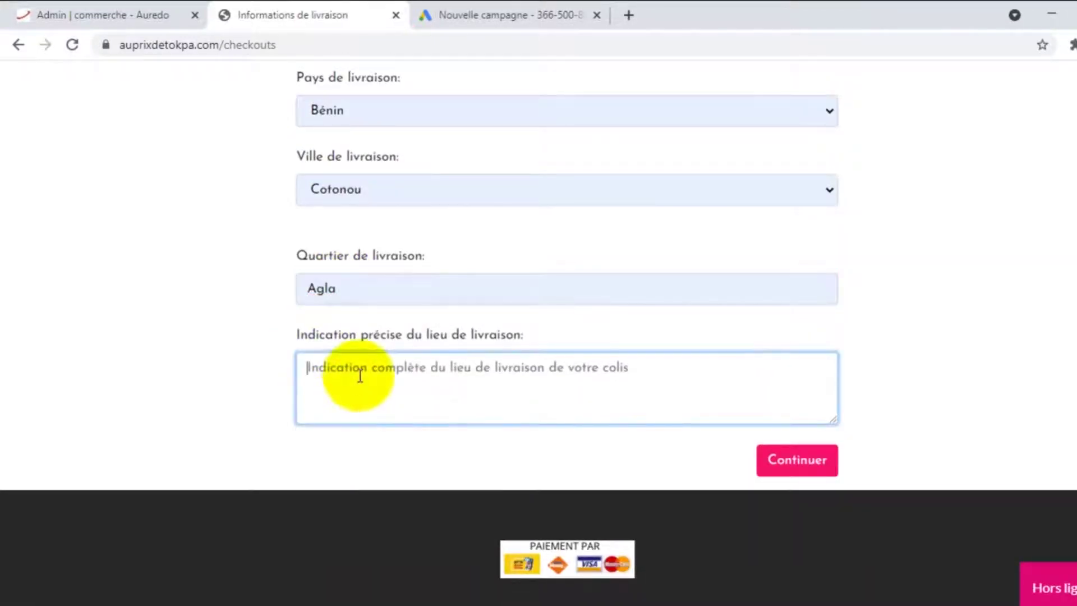
pyautogui.write('Pres du m')
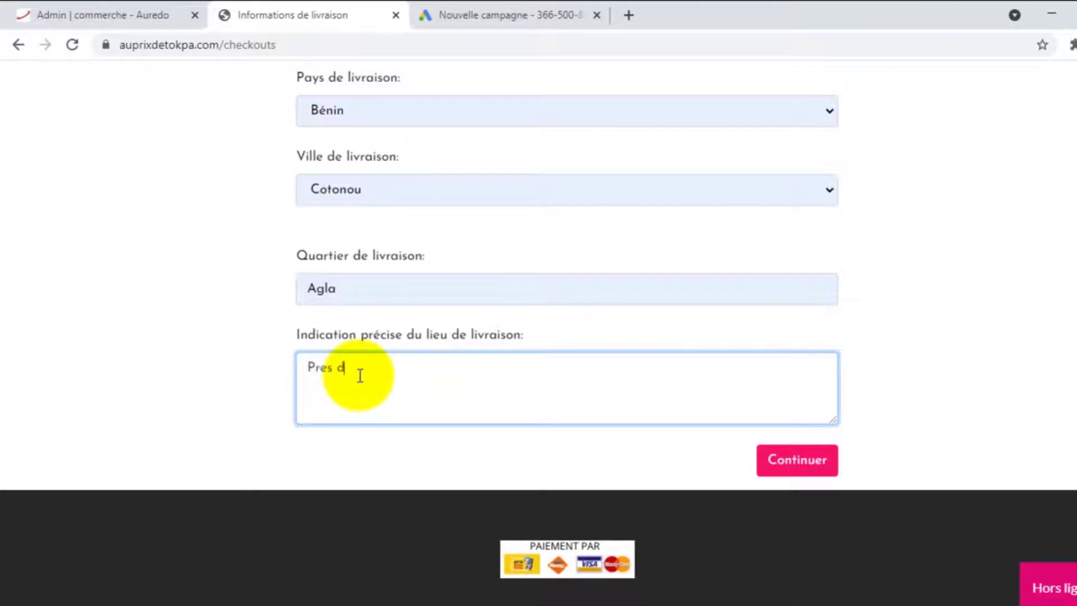
pyautogui.write('arché')
pyautogui.click(783, 461)
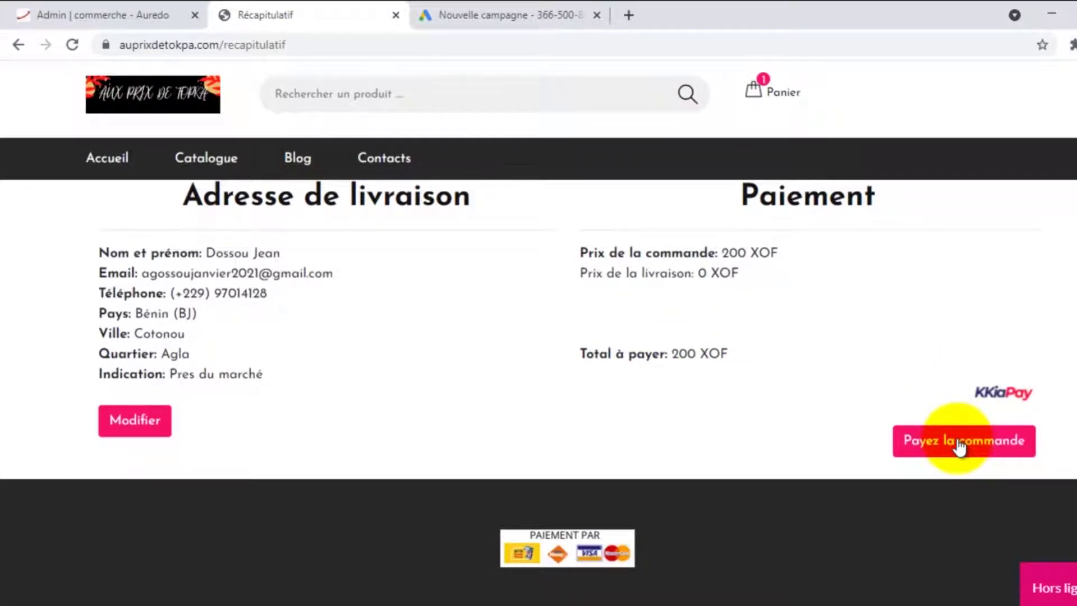
# Pay 204 Fcfa by Mobile Money in KKiaPay, entering the payer's surname, first names and account number
pyautogui.click(961, 447)
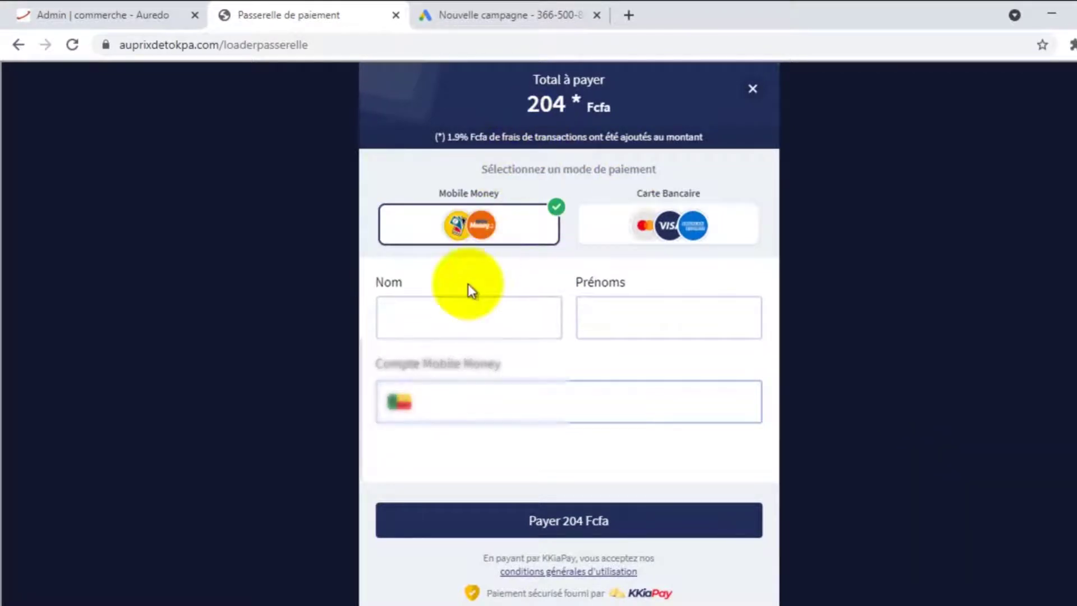
pyautogui.click(465, 319)
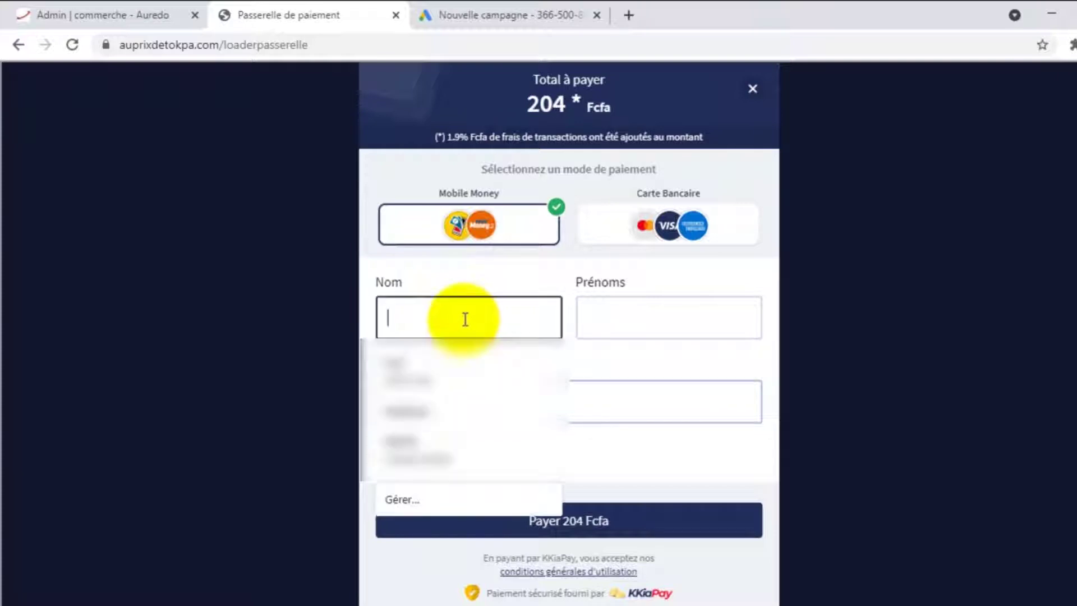
pyautogui.write('A')
pyautogui.press('BackSpace')
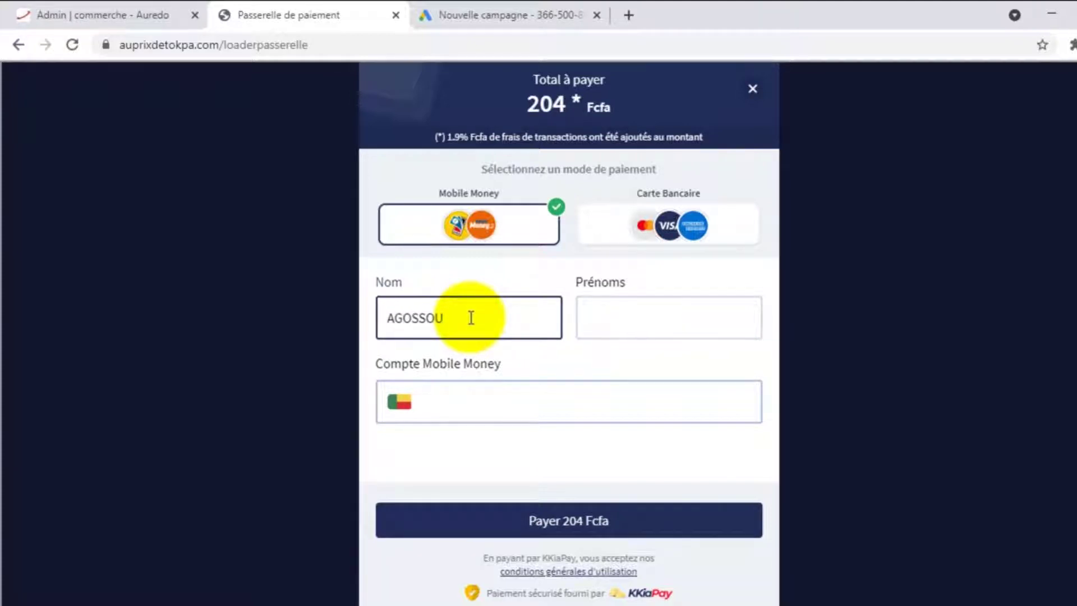
pyautogui.click(584, 314)
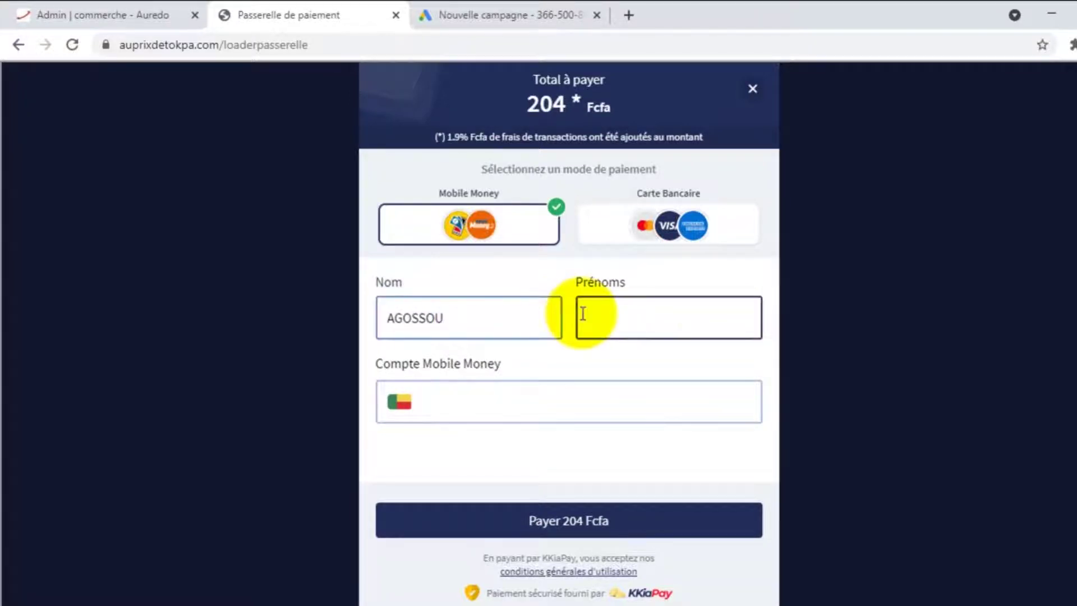
pyautogui.click(514, 405)
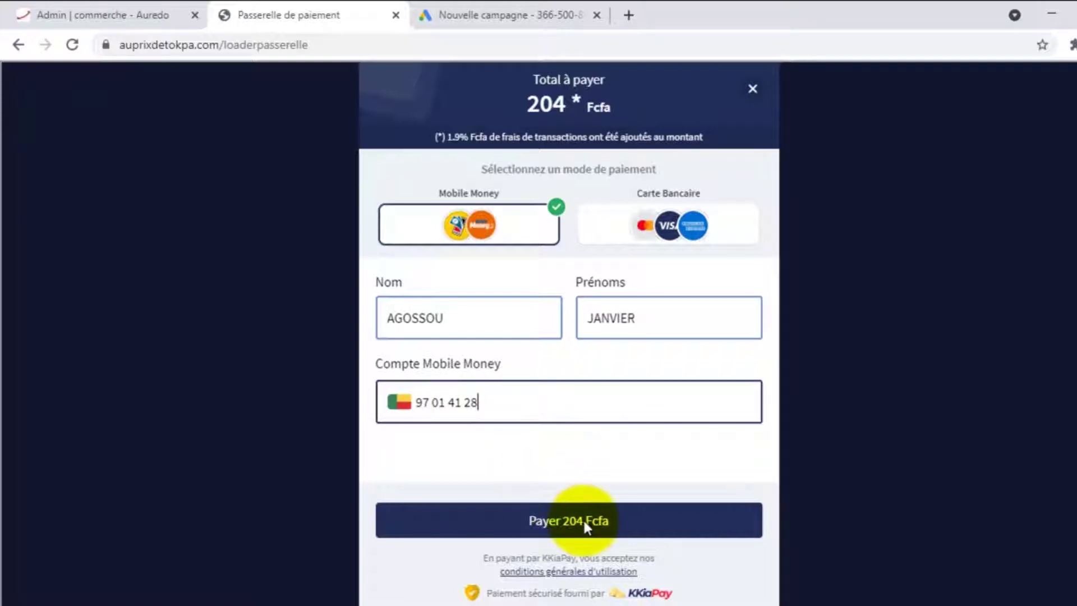
pyautogui.click(563, 525)
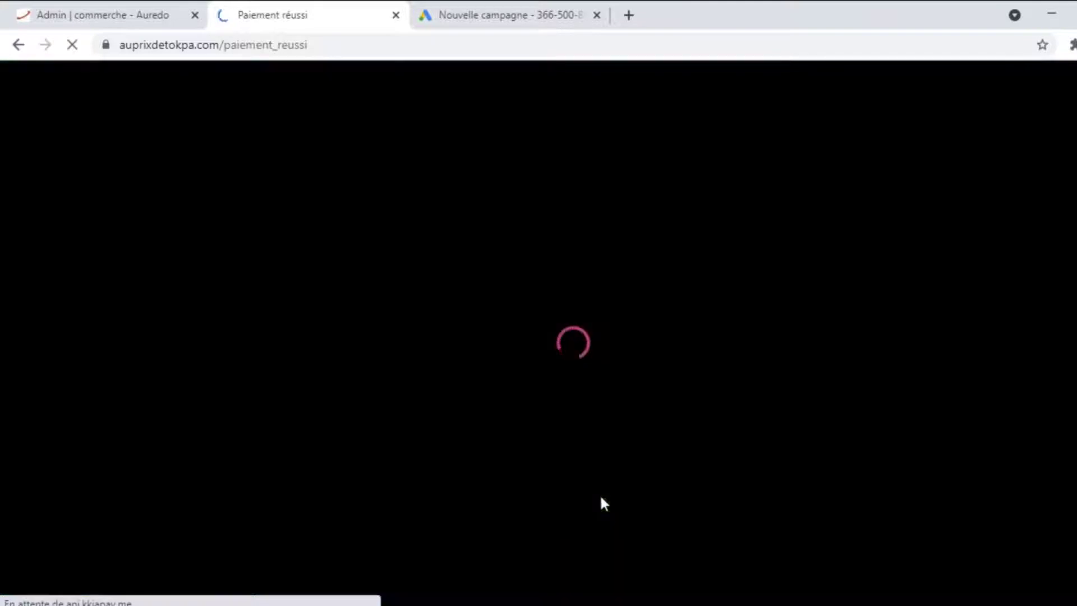
# Wait for the paiement_reussi thank-you page, check the Google Ads event snippet, then return
pyautogui.click(601, 498)
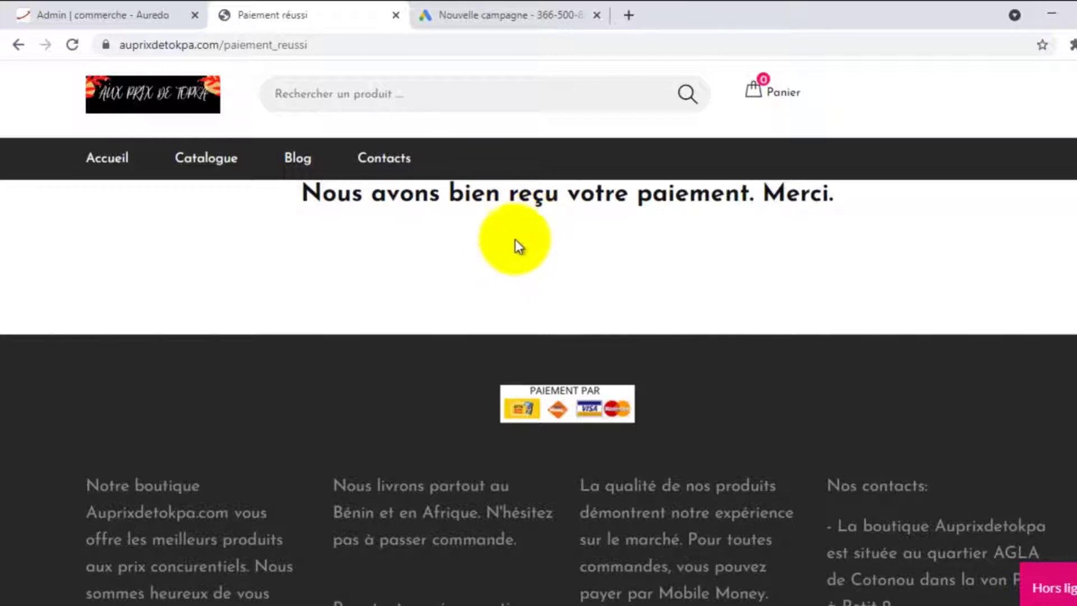
pyautogui.click(485, 8)
pyautogui.click(276, 349)
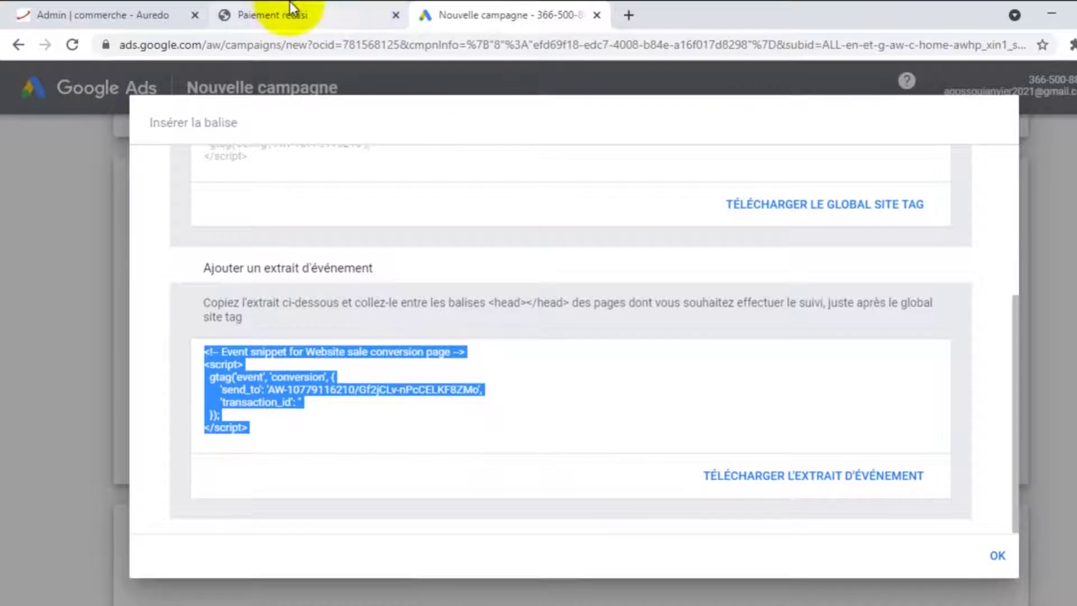
pyautogui.click(294, 13)
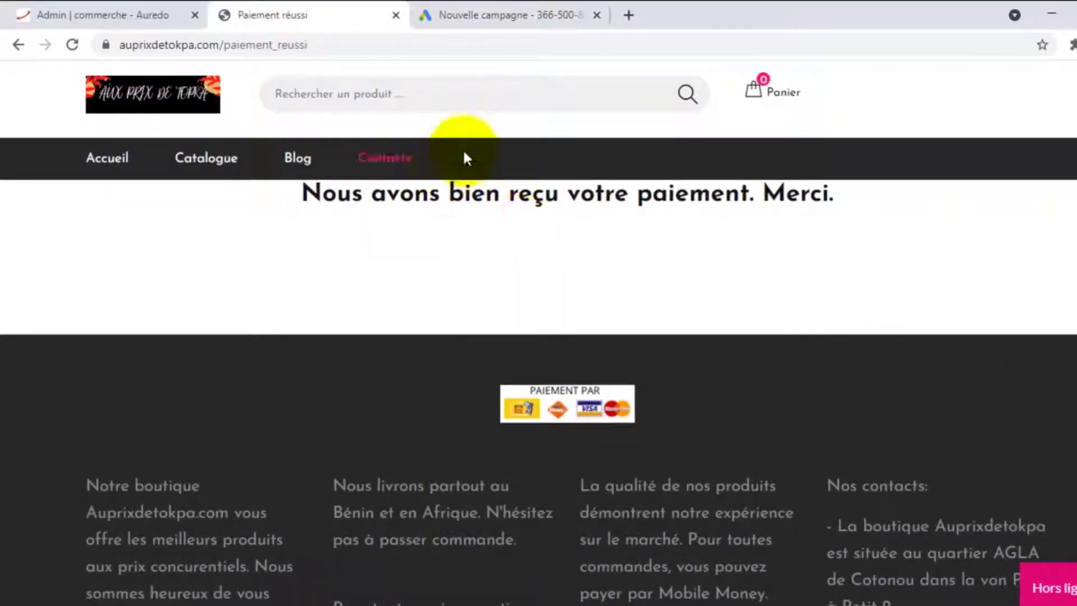
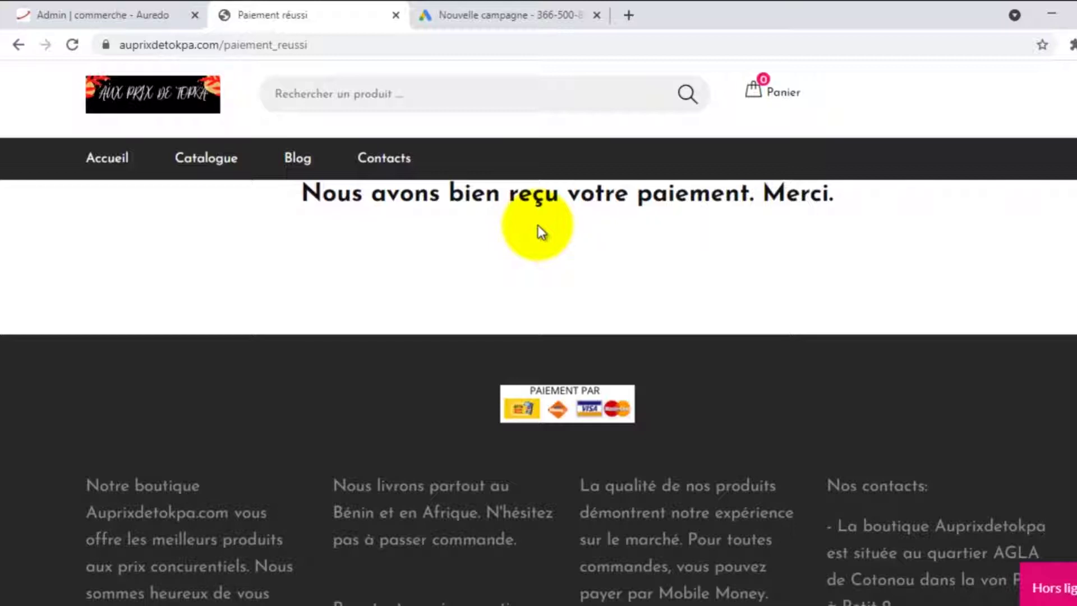
# Return to the Google Ads conversion tag tab and select the entire Website sale event snippet
pyautogui.click(99, 8)
pyautogui.click(470, 8)
pyautogui.click(353, 449)
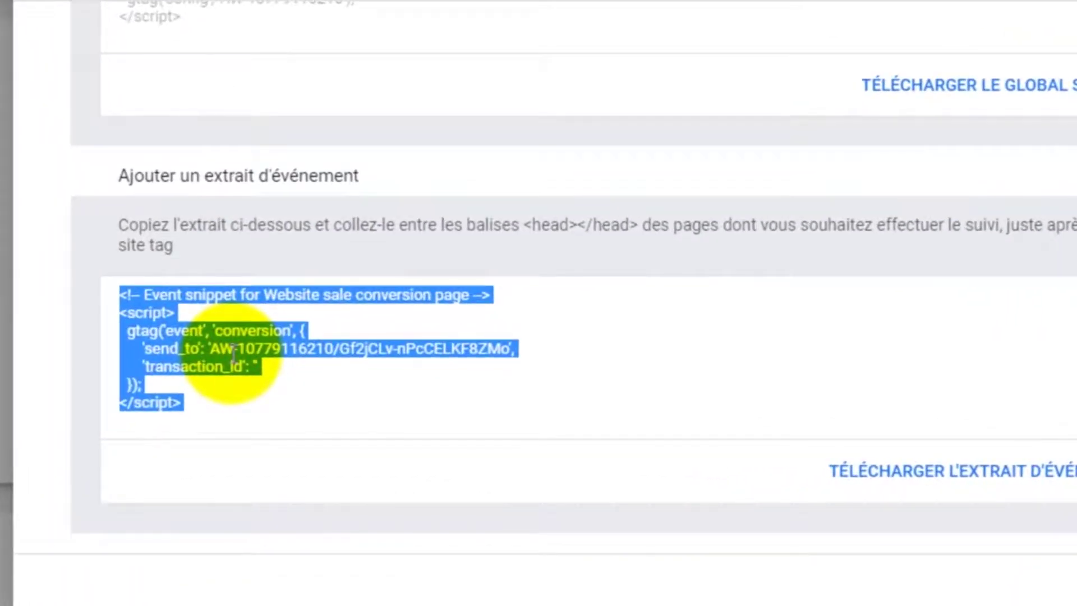
# Copy the event snippet code, then copy the paiement_reussi page's address from the Paiement réussi tab
pyautogui.rightClick(233, 355)
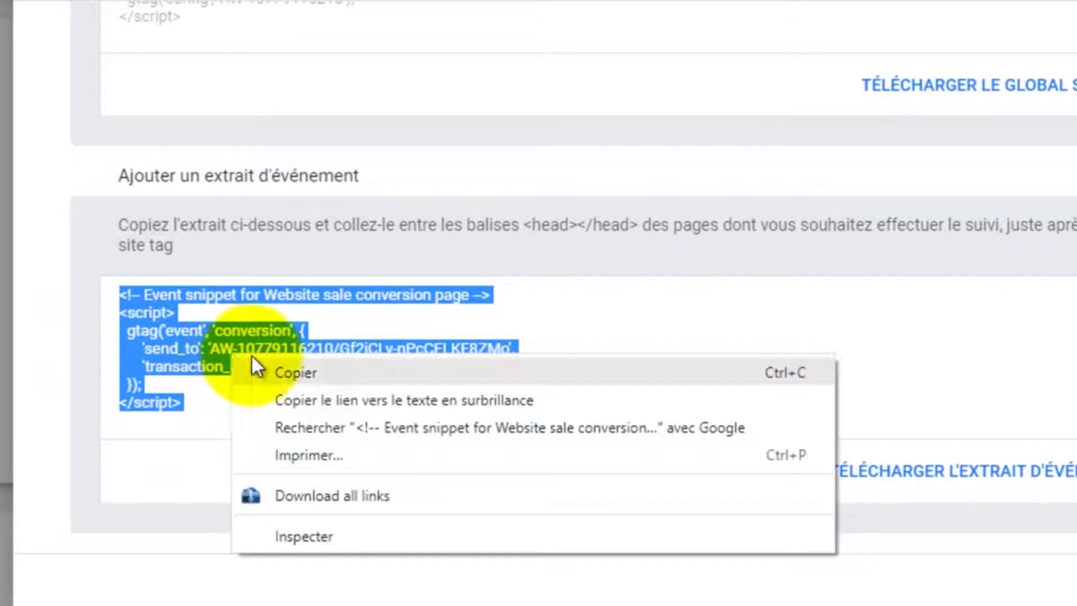
pyautogui.click(294, 373)
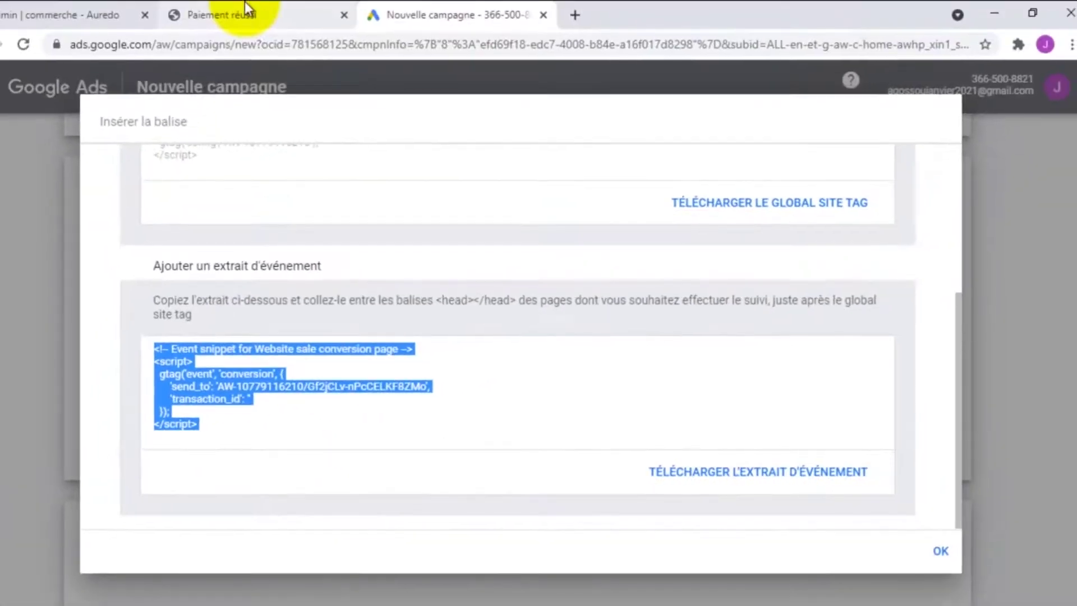
pyautogui.click(247, 13)
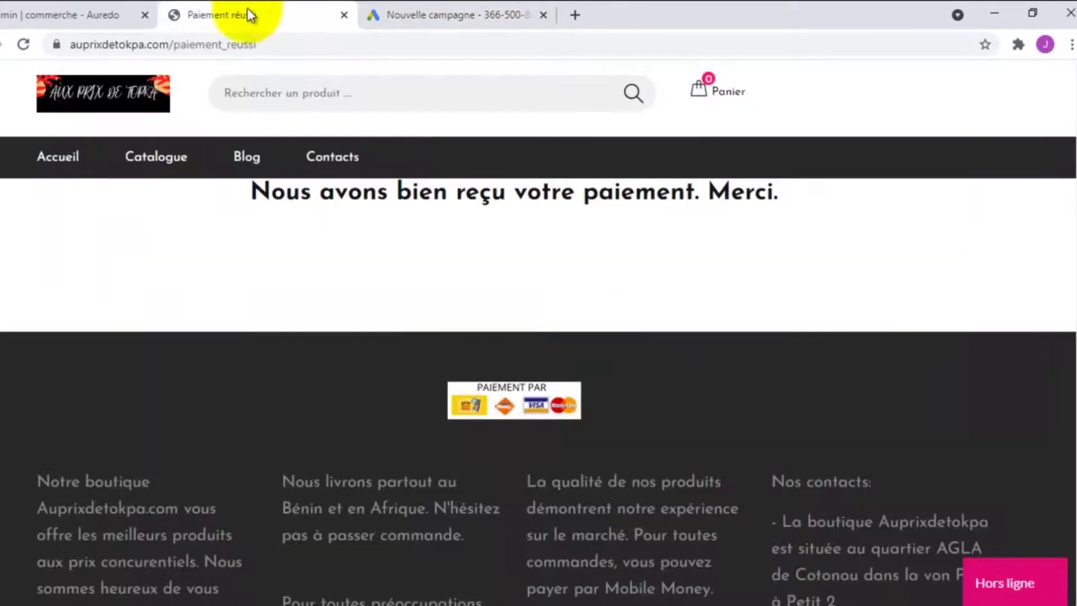
pyautogui.click(177, 44)
pyautogui.rightClick(177, 43)
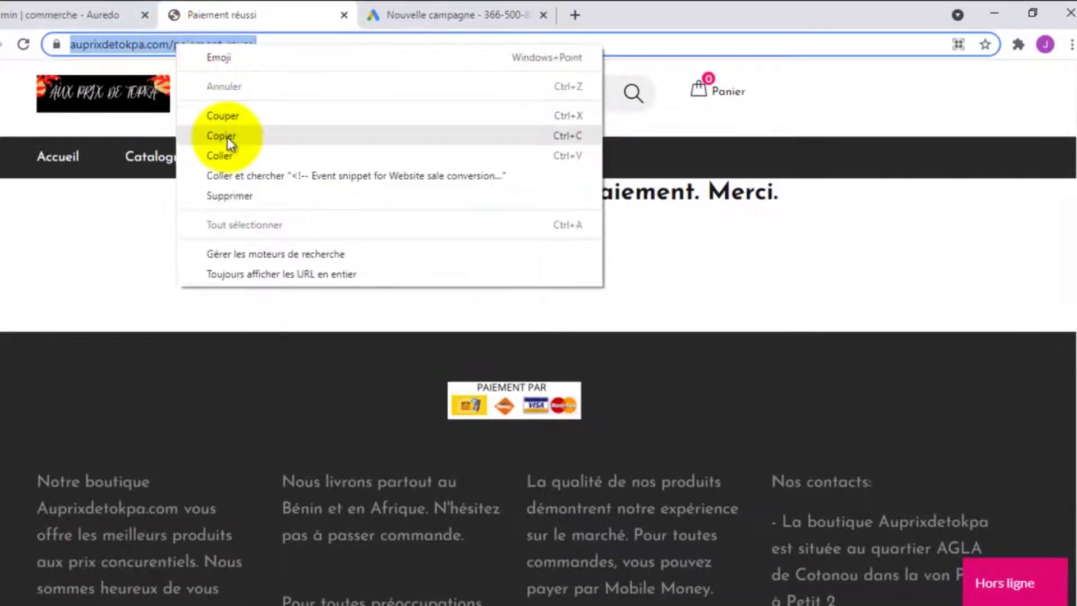
pyautogui.click(228, 137)
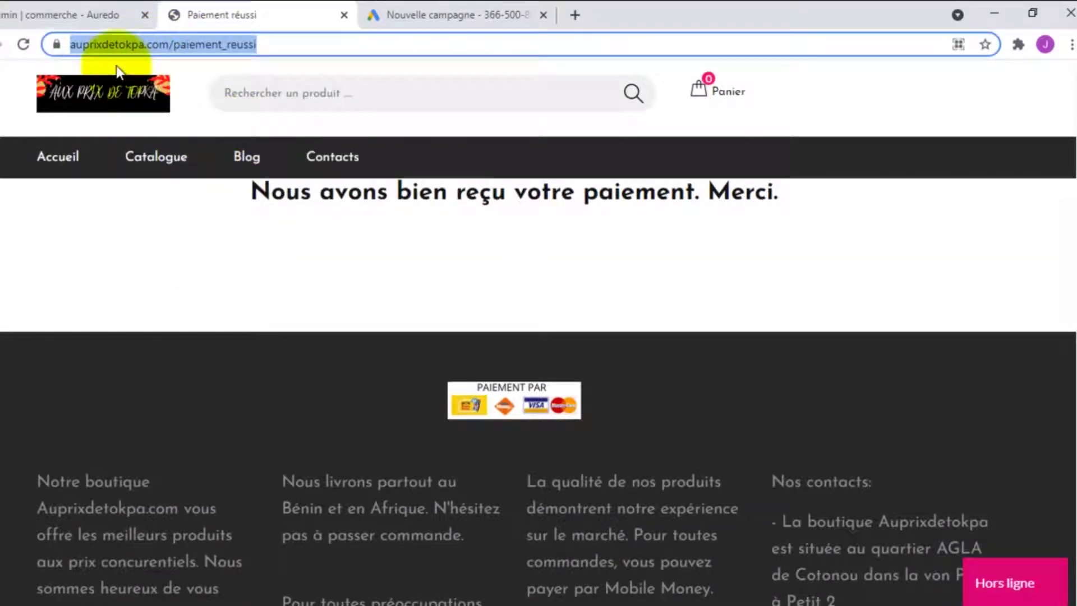
pyautogui.rightClick(201, 45)
pyautogui.click(240, 137)
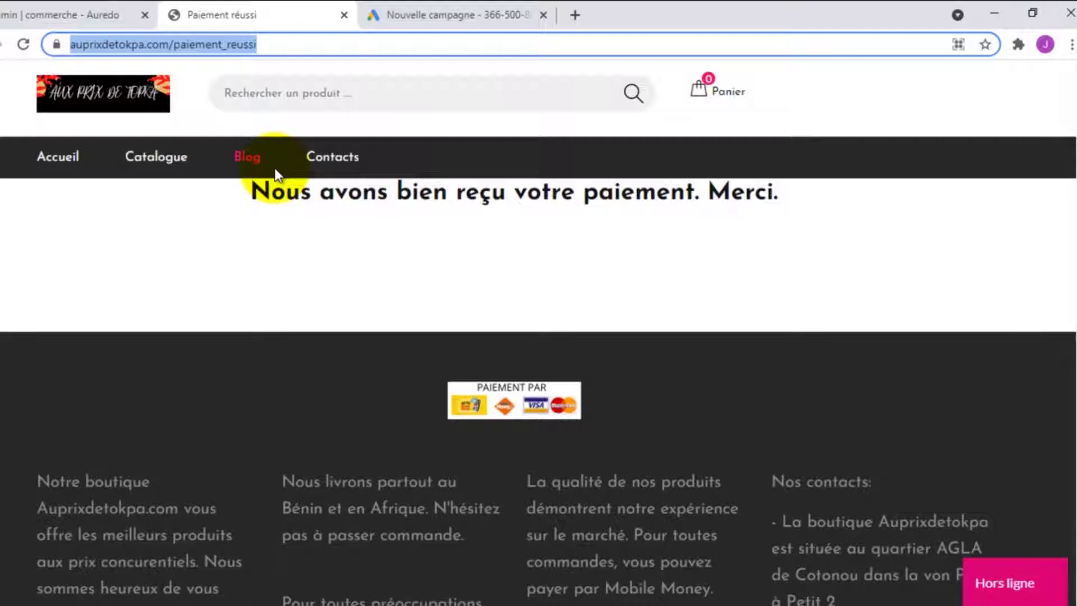
pyautogui.rightClick(211, 45)
pyautogui.click(262, 136)
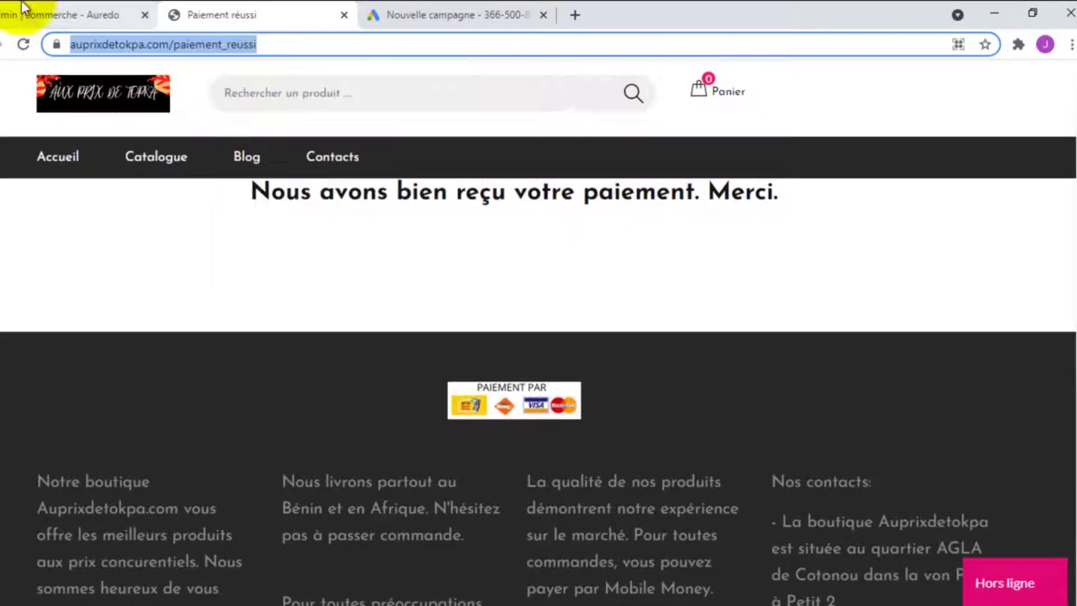
# In the shop admin, open Scripts javascript under Outils marketing & ventes
pyautogui.click(61, 8)
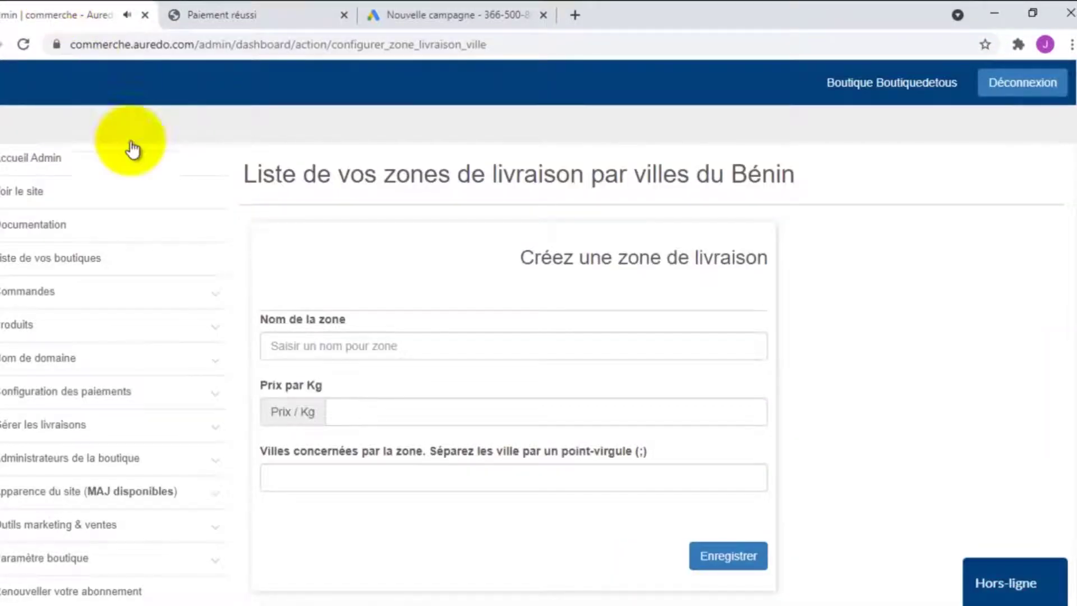
pyautogui.scroll(-4, 112, 318)
pyautogui.scroll(3, 81, 225)
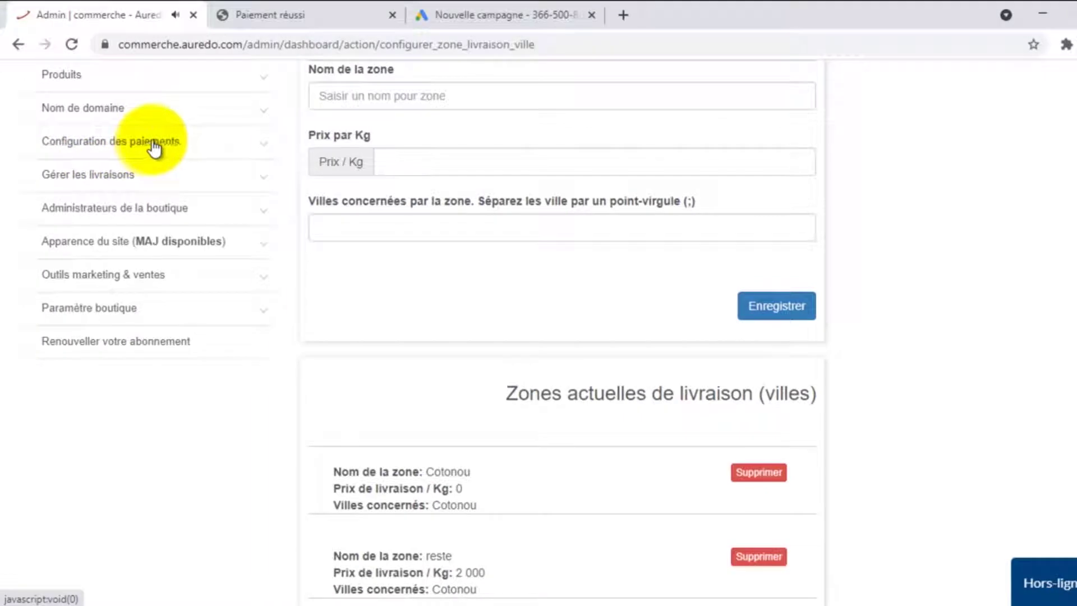
pyautogui.click(137, 274)
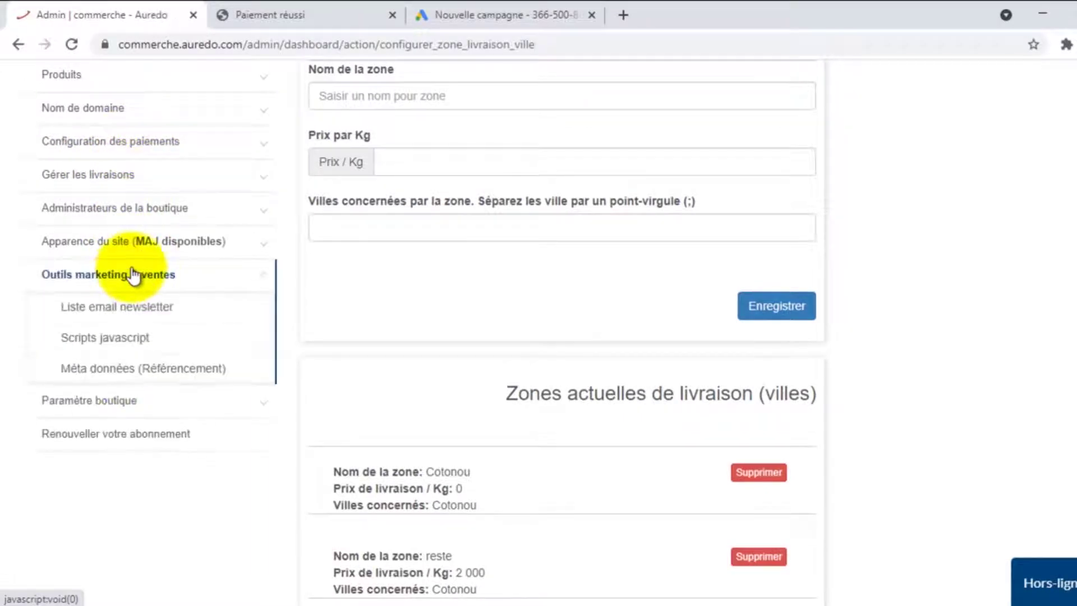
pyautogui.click(122, 339)
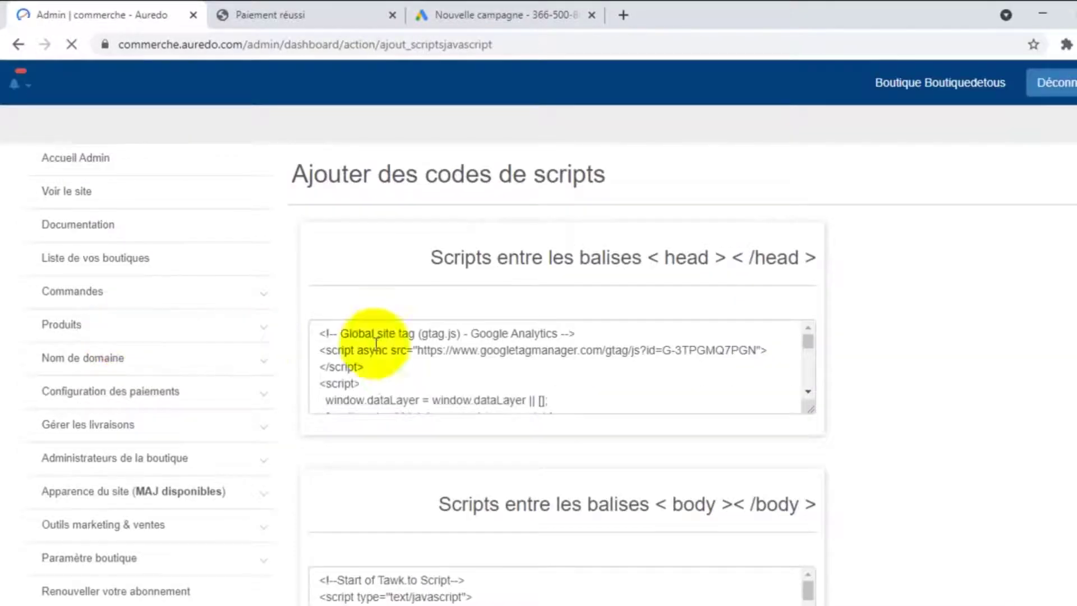
# Review the scripts settings and open the 'Ajout de scripts sur une page spécifique' form
pyautogui.scroll(-2, 418, 303)
pyautogui.scroll(-1, 417, 303)
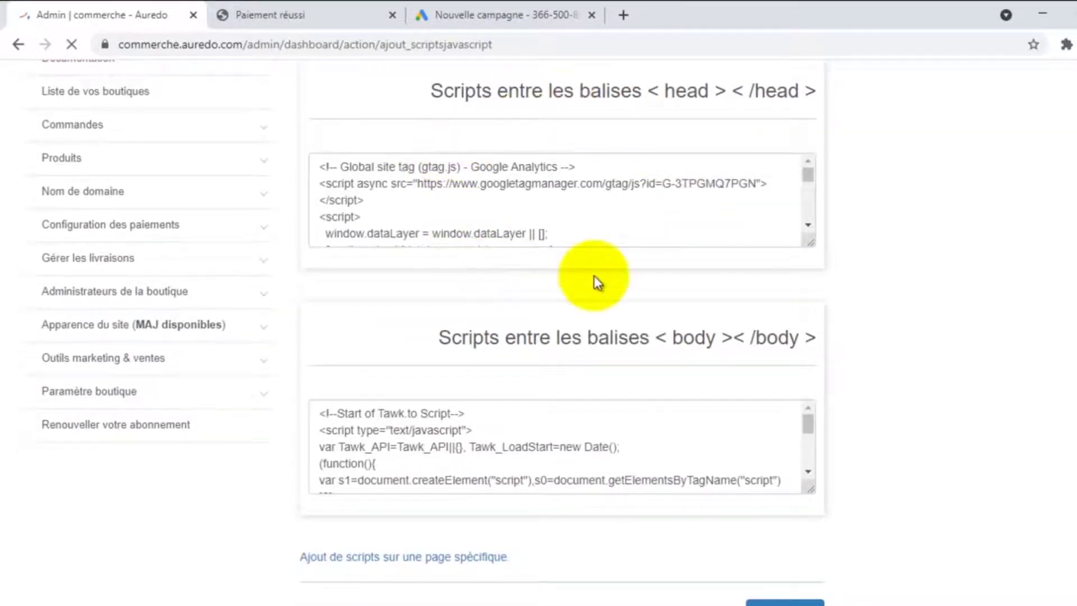
pyautogui.scroll(-2, 549, 224)
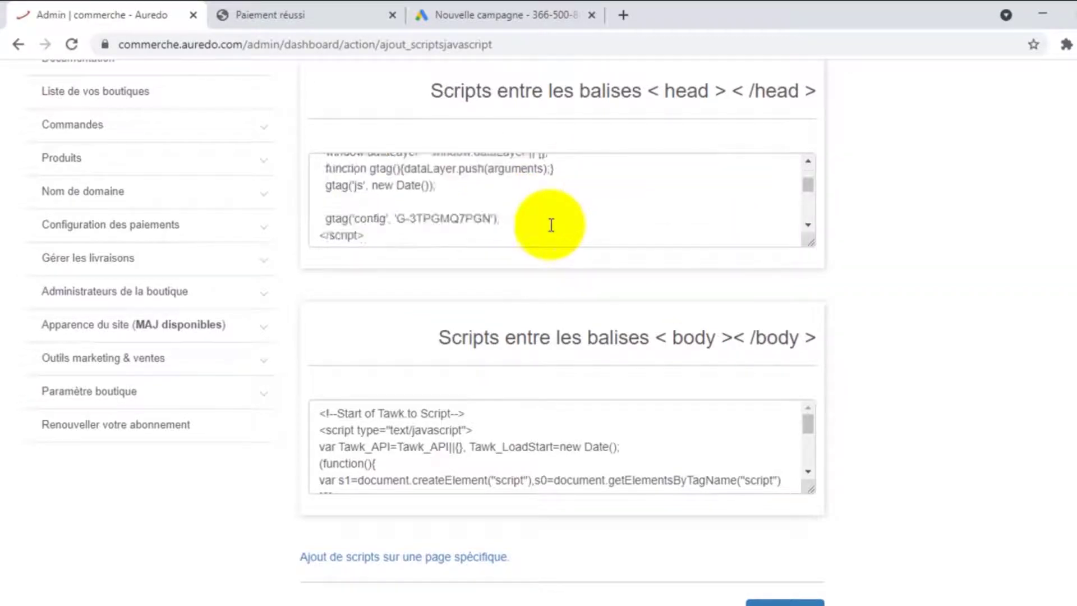
pyautogui.scroll(1, 548, 224)
pyautogui.scroll(-3, 513, 426)
pyautogui.scroll(-4, 870, 373)
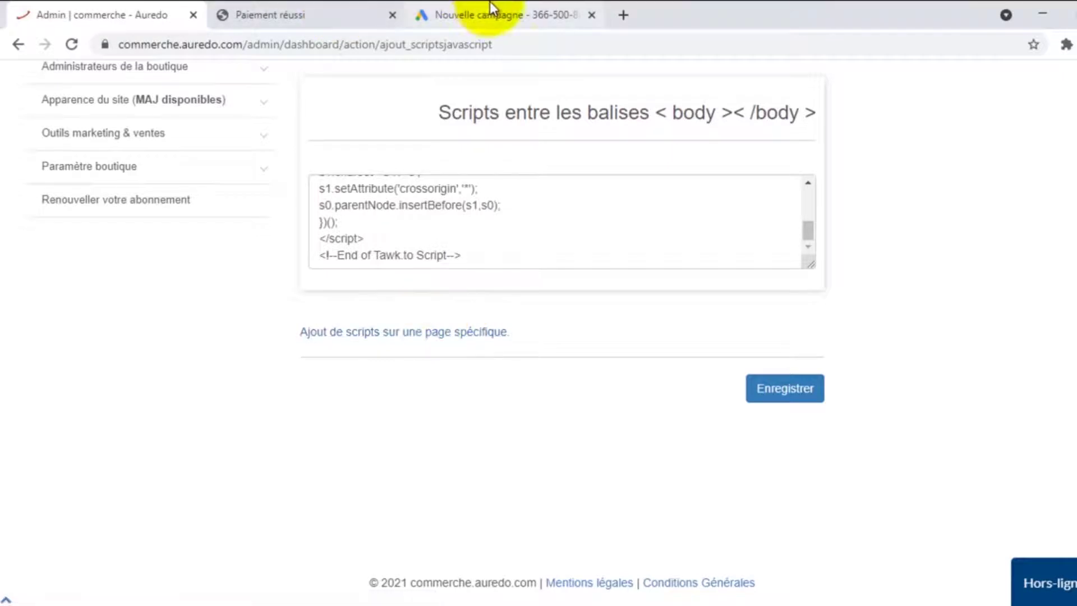
pyautogui.click(480, 16)
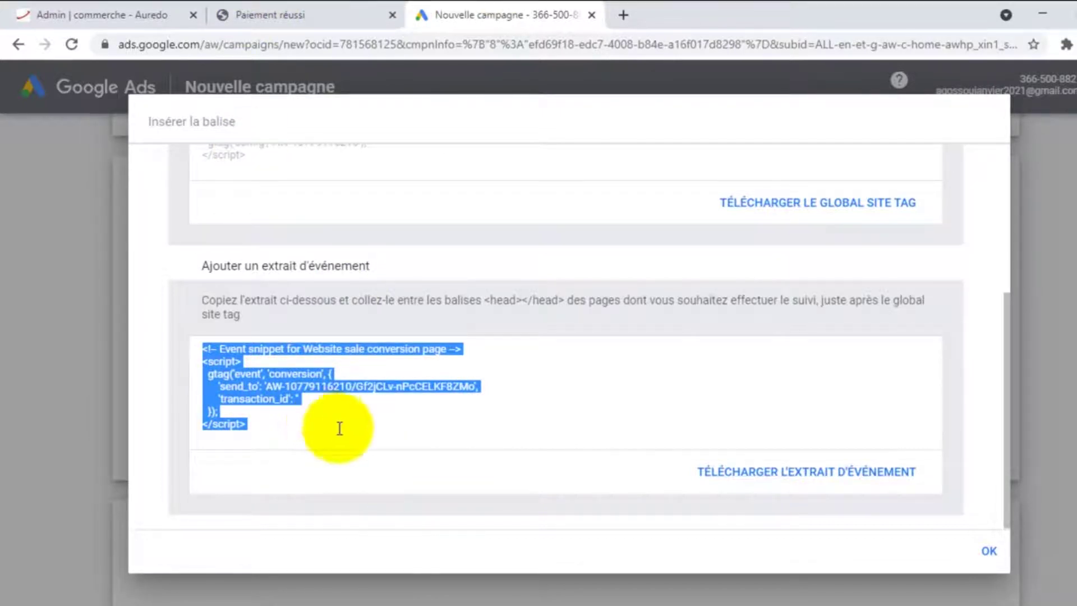
pyautogui.click(120, 9)
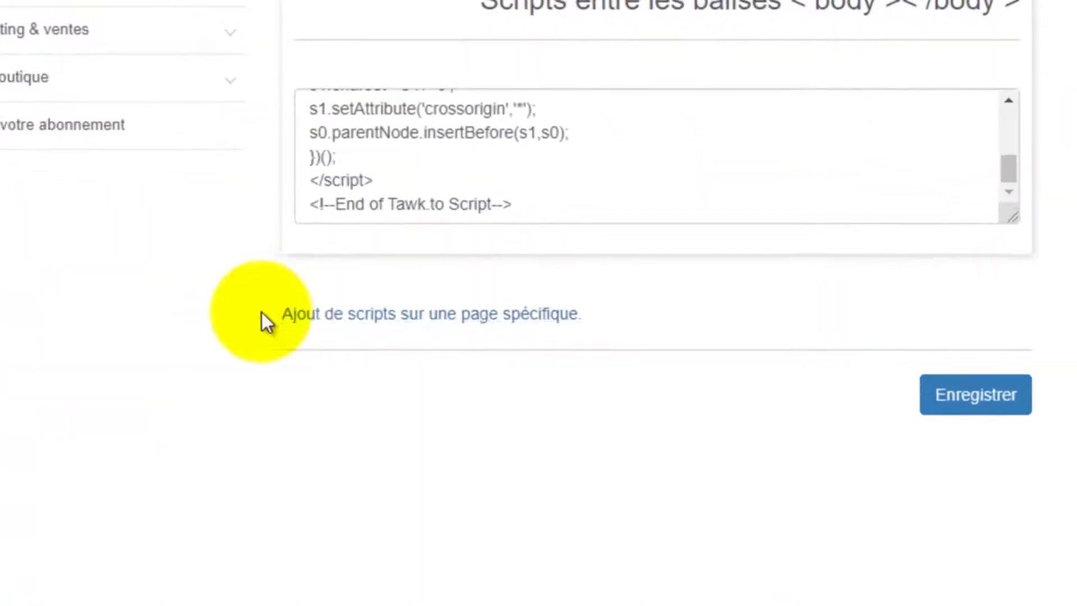
pyautogui.click(500, 317)
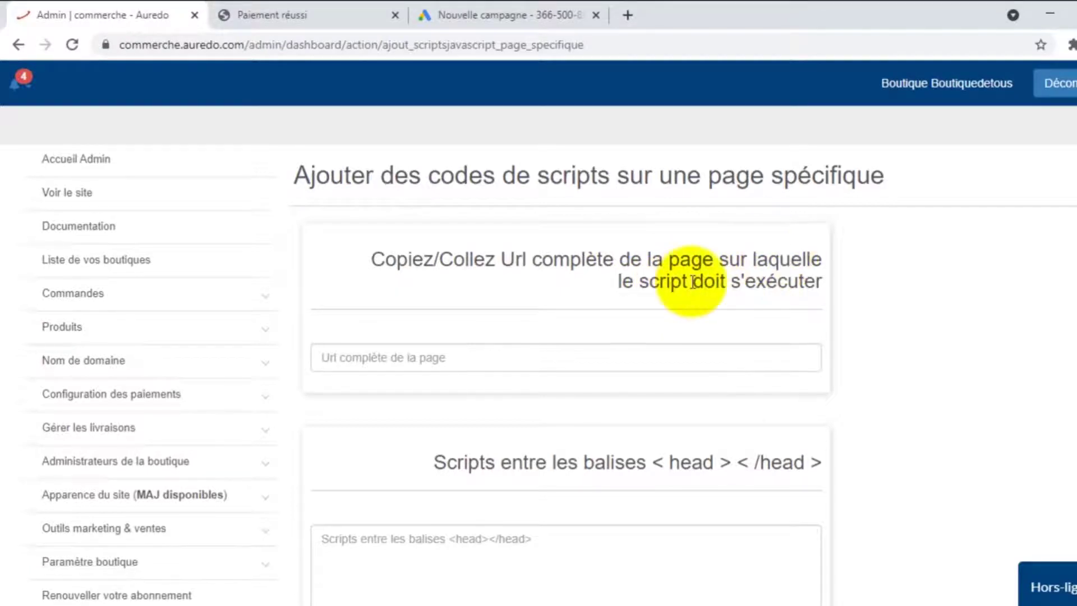
pyautogui.scroll(-12, 710, 280)
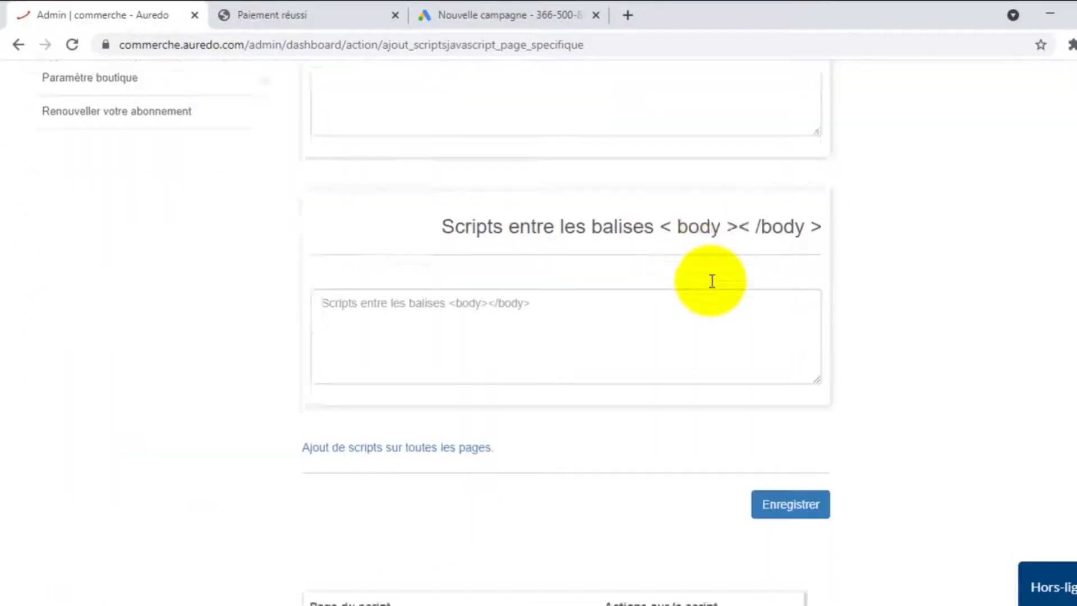
pyautogui.scroll(12, 711, 283)
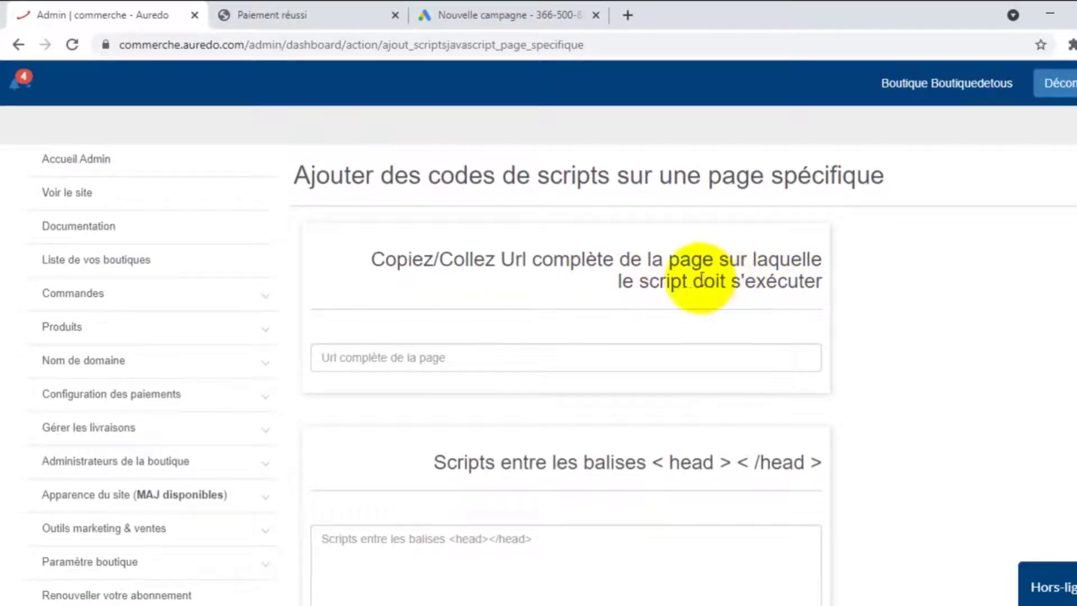
pyautogui.click(360, 361)
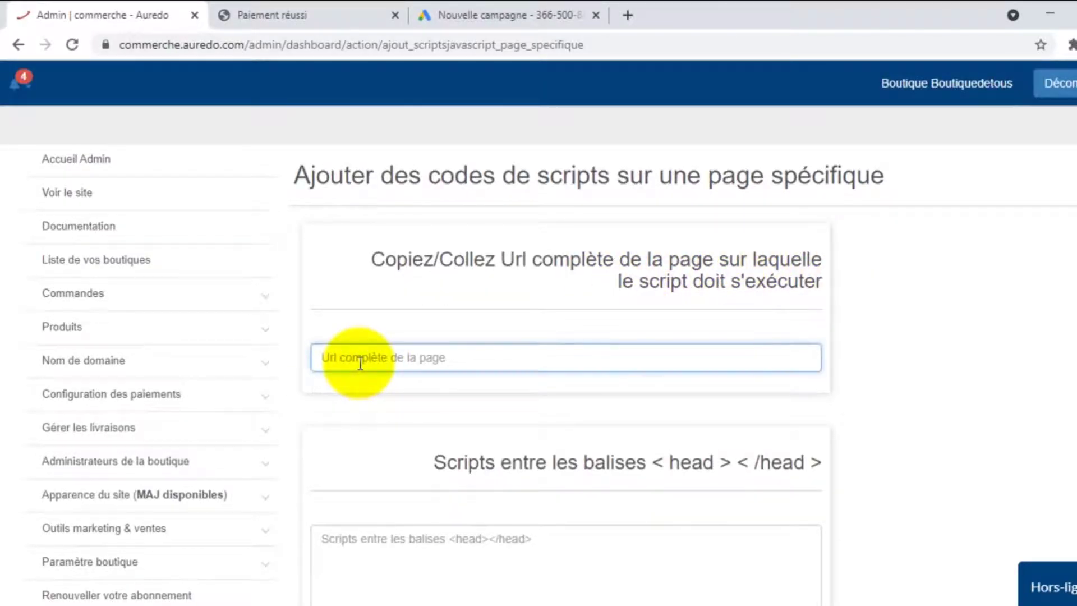
pyautogui.write('https://auprixdetokpa.com/paiement_reussi')
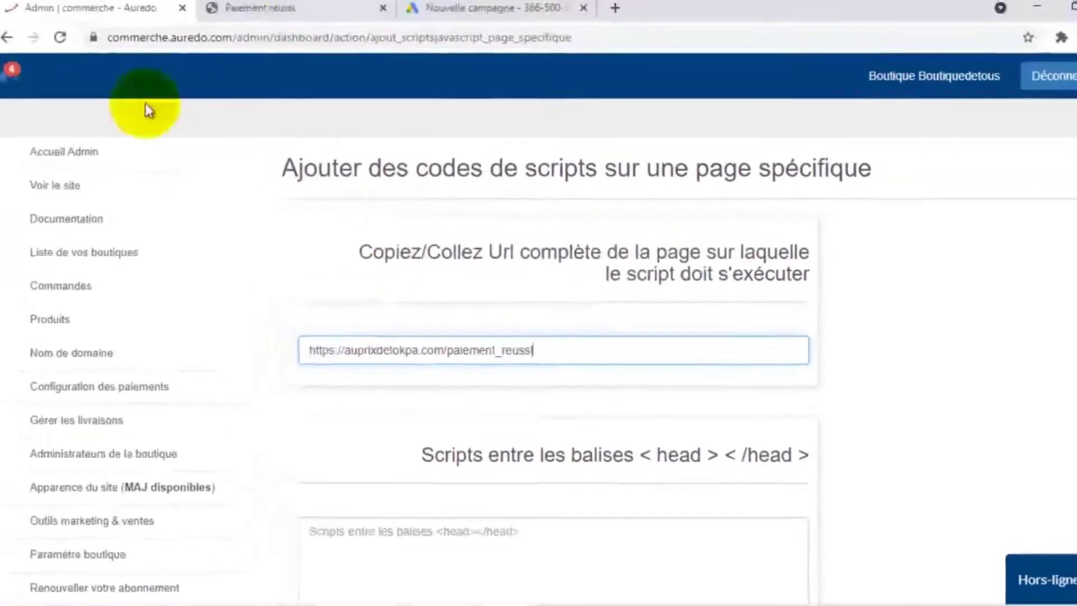
# Recopy the event snippet from Google Ads and place the cursor in the head scripts box
pyautogui.click(487, 8)
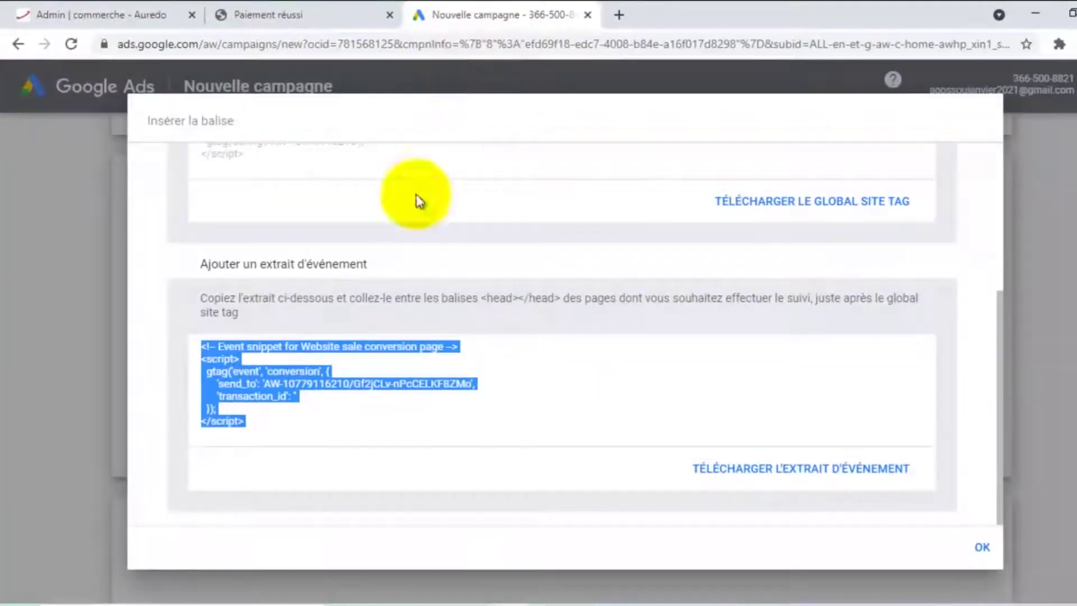
pyautogui.rightClick(235, 385)
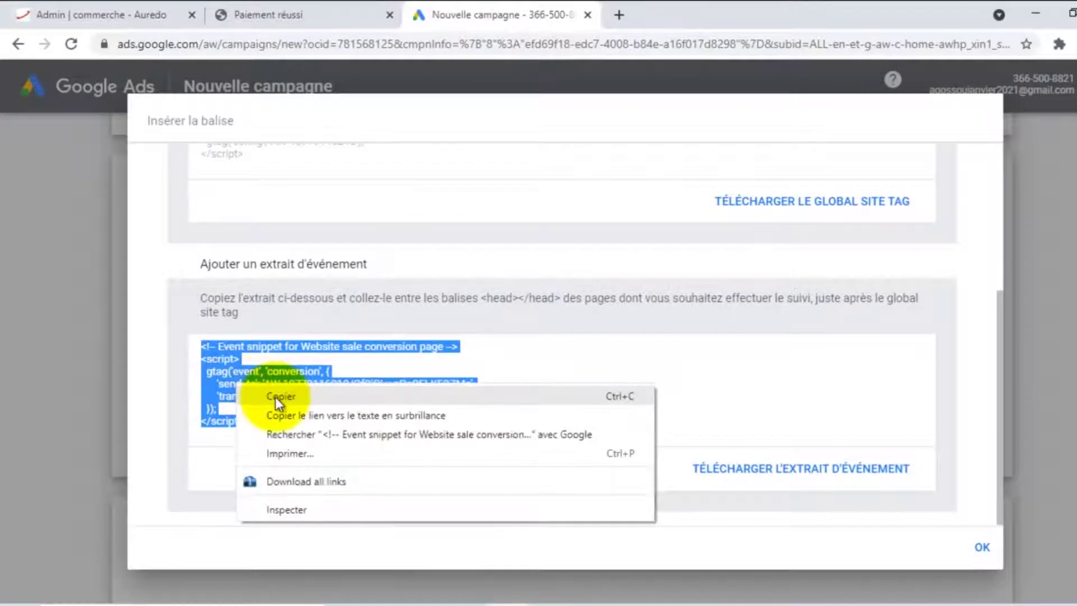
pyautogui.click(275, 396)
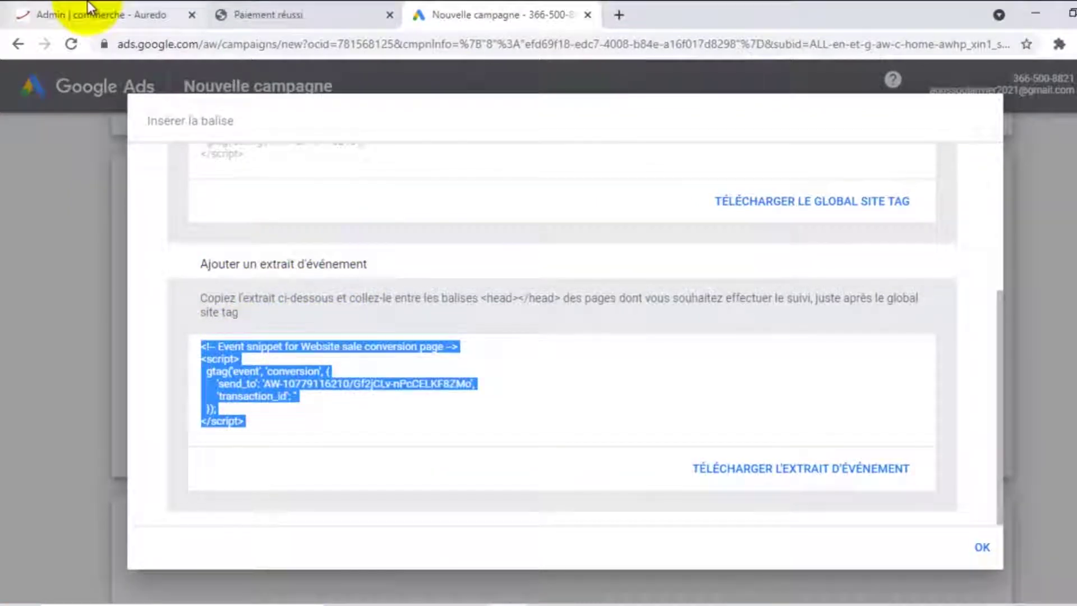
pyautogui.click(90, 11)
pyautogui.scroll(-4, 563, 323)
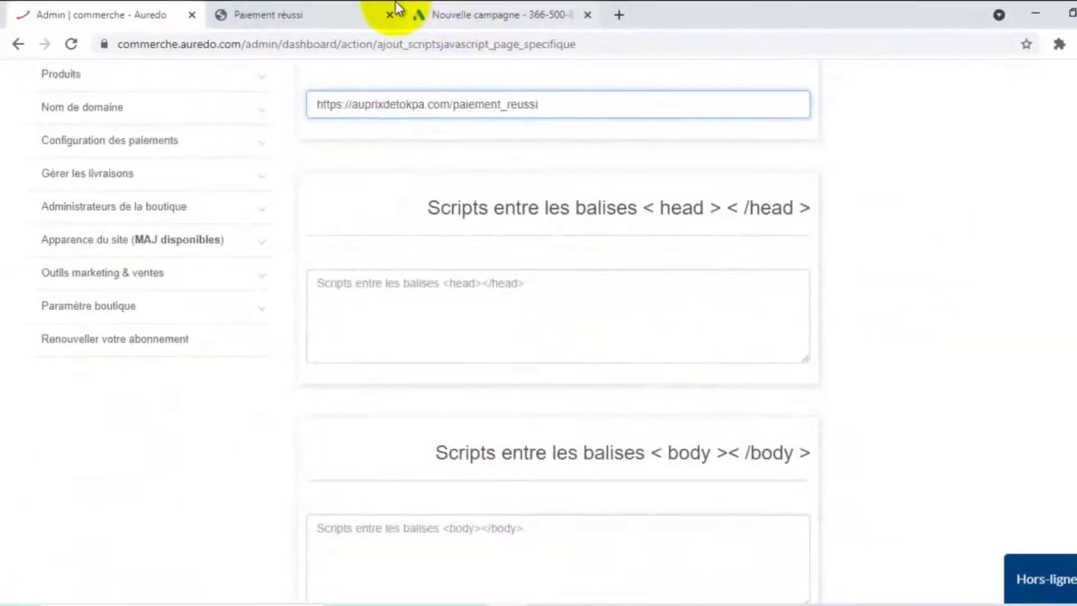
pyautogui.click(459, 14)
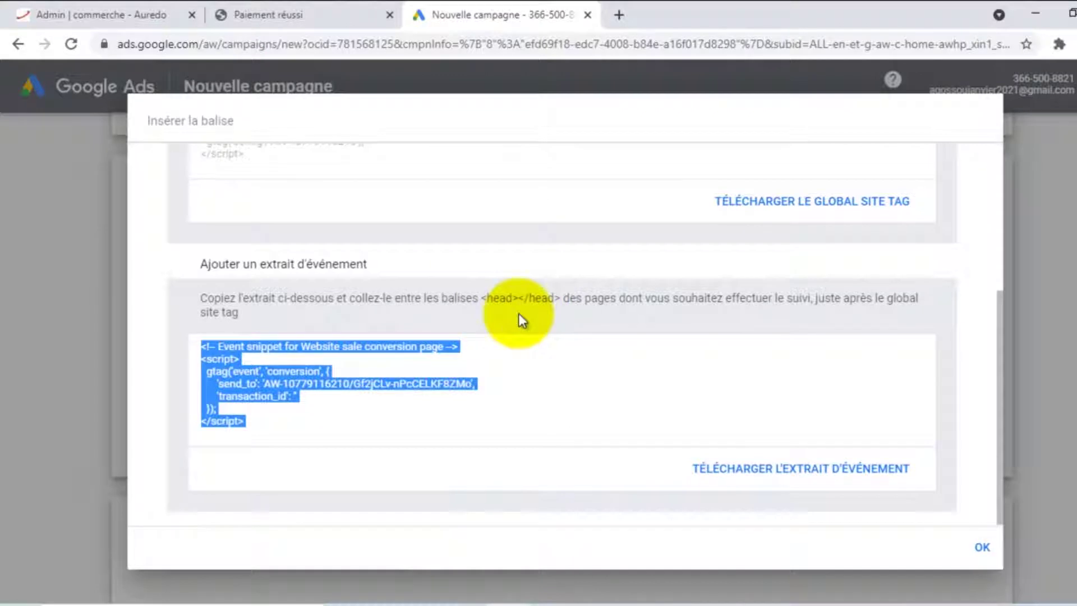
pyautogui.click(102, 5)
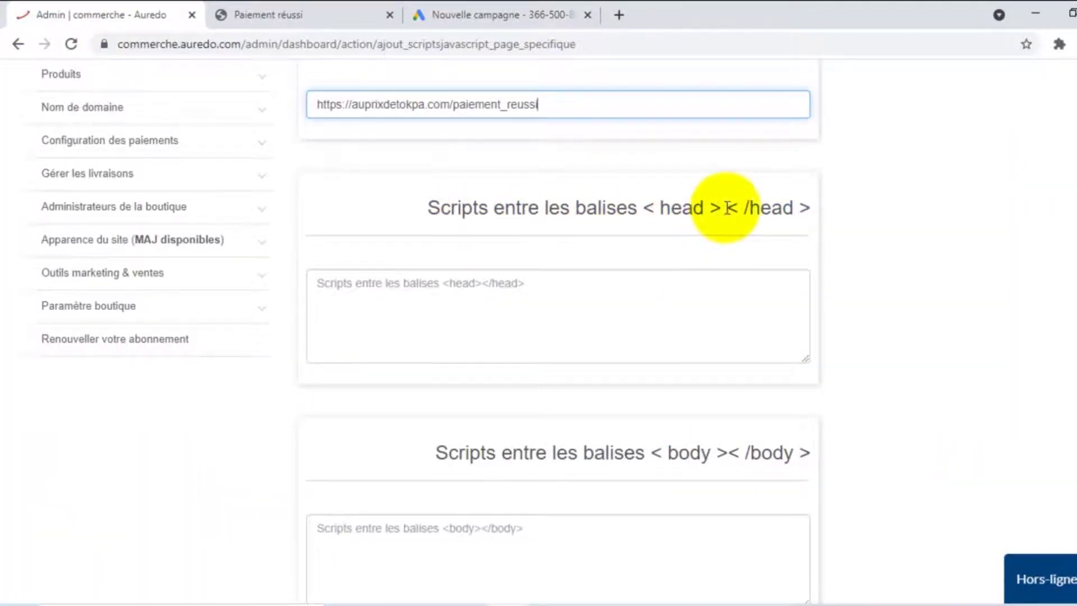
pyautogui.click(400, 294)
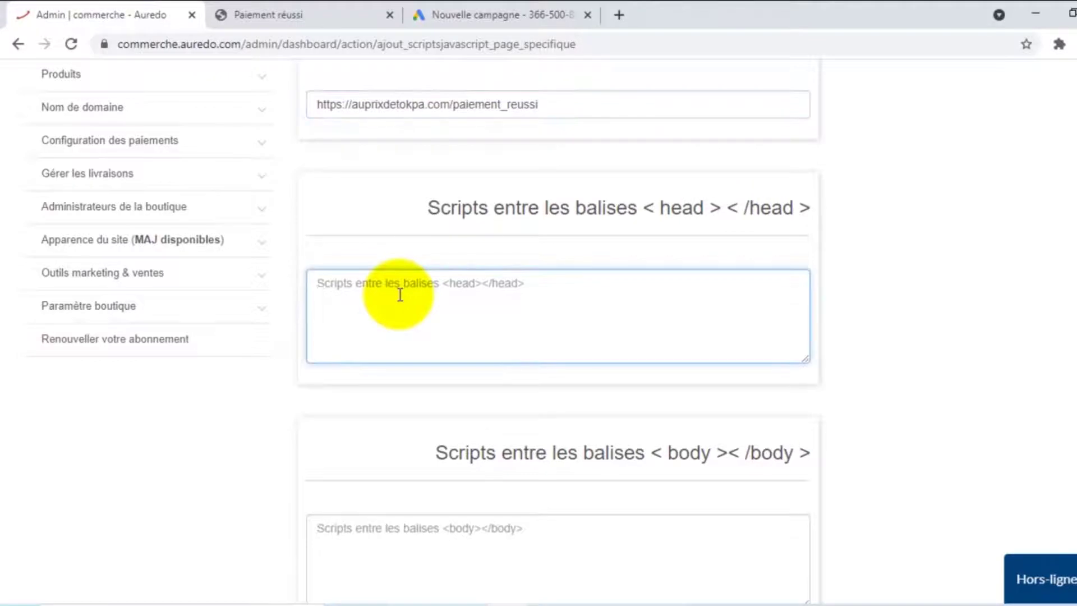
# Paste the conversion snippet into the head scripts box and save the page-specific script
pyautogui.hotkey('ctrl', 'v')
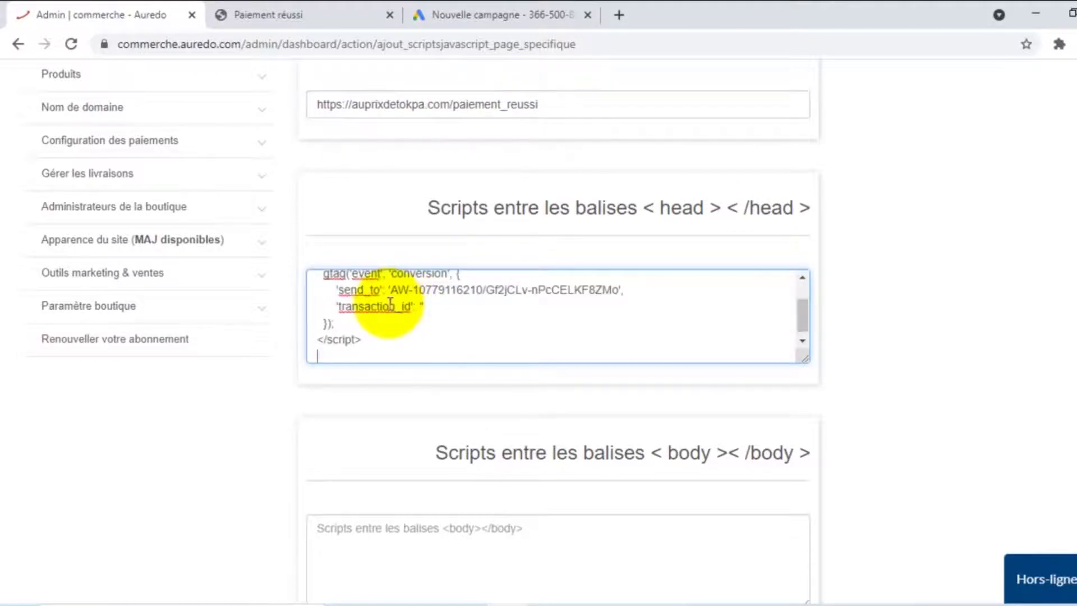
pyautogui.scroll(2, 400, 294)
pyautogui.scroll(-2, 382, 336)
pyautogui.scroll(-3, 340, 390)
pyautogui.scroll(-6, 341, 390)
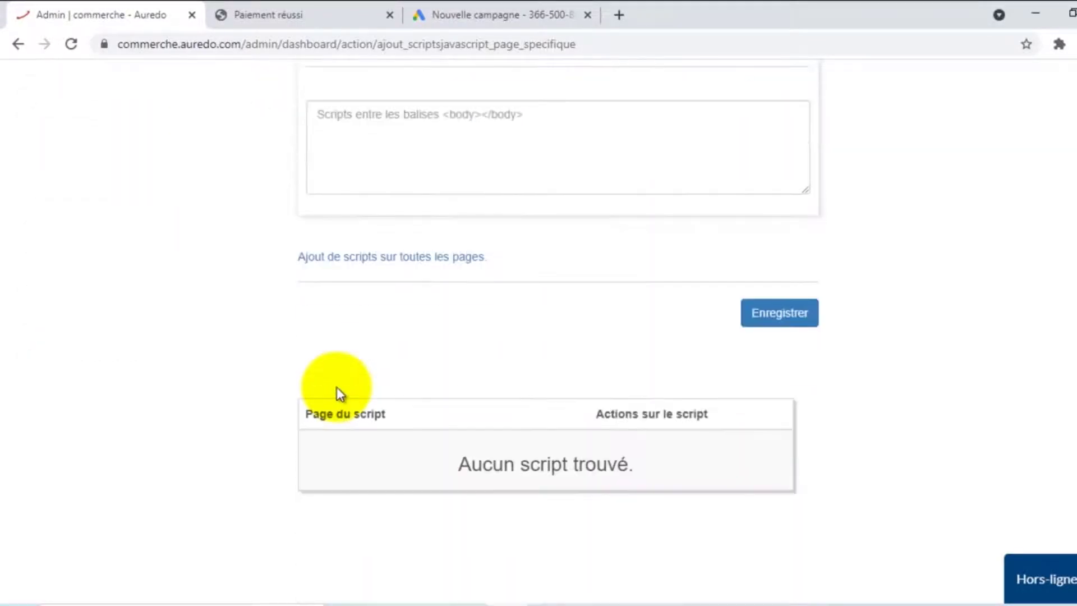
pyautogui.click(774, 180)
# Reload the scripts page with F5 and check the Page du script table
pyautogui.scroll(3, 715, 337)
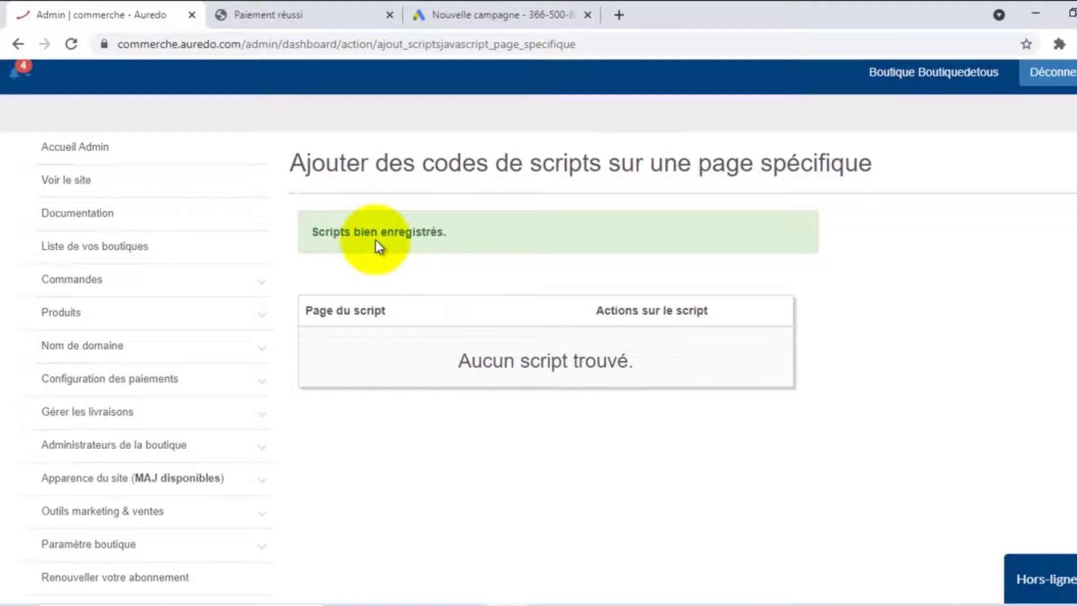
pyautogui.press('F5')
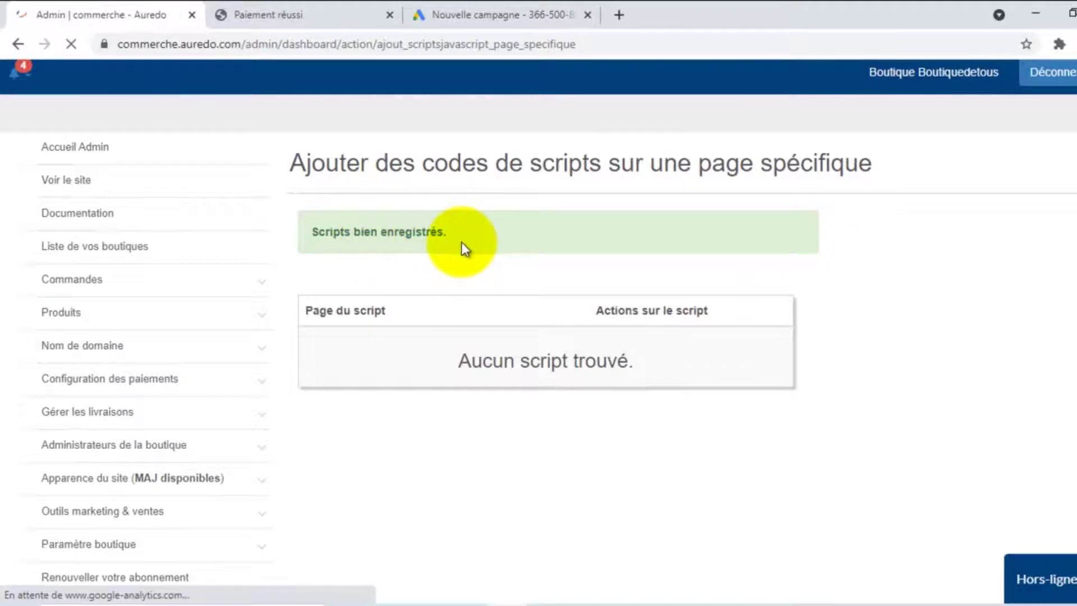
pyautogui.scroll(-12, 462, 243)
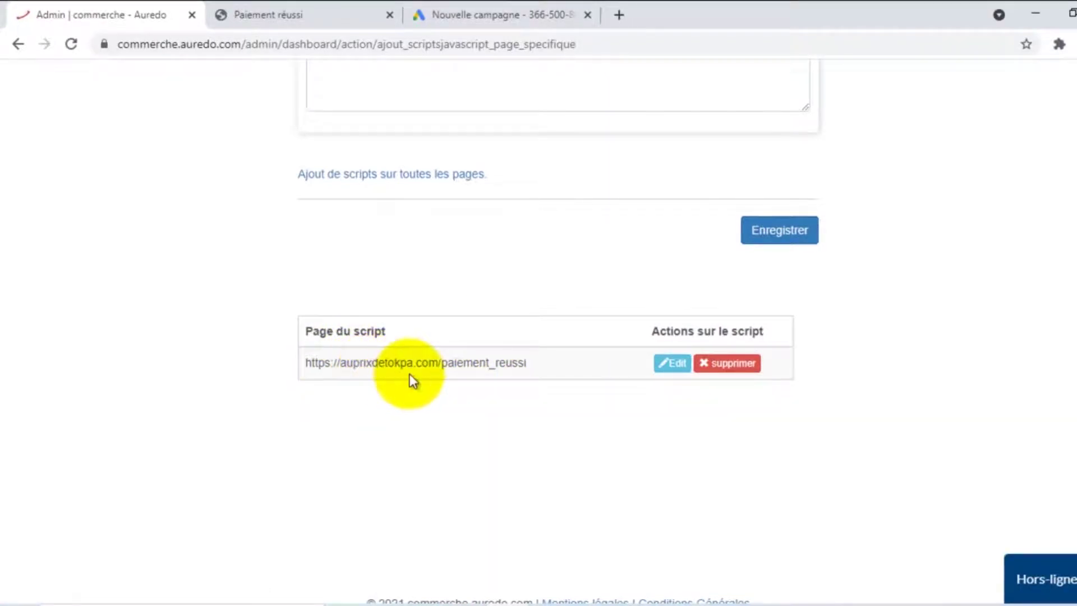
pyautogui.scroll(1, 467, 367)
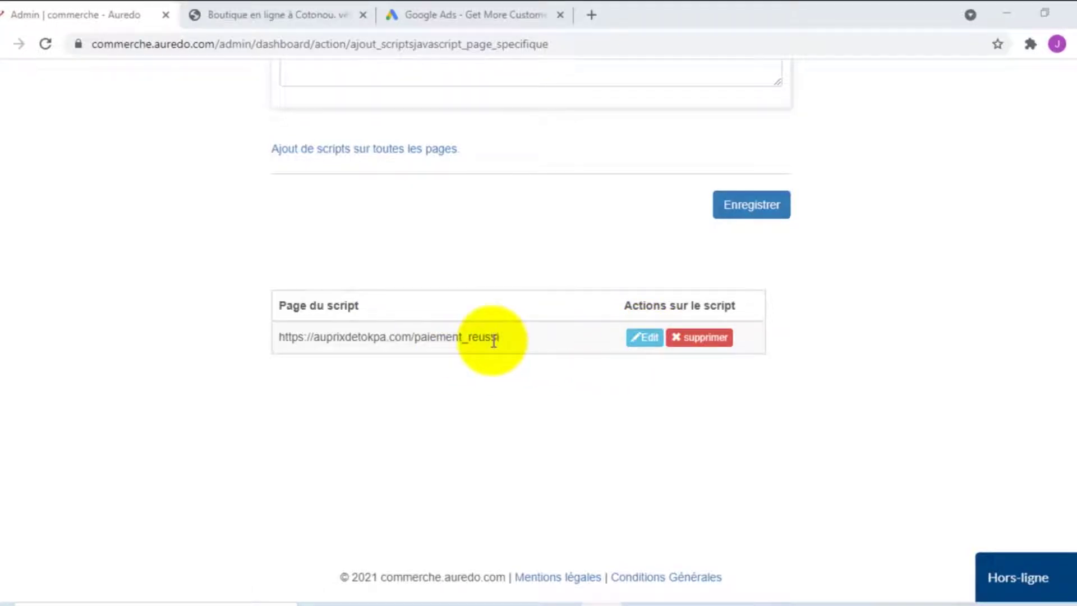
# Open the paiement_reussi script for editing, review its head script, and save it with Enregistrer
pyautogui.click(647, 340)
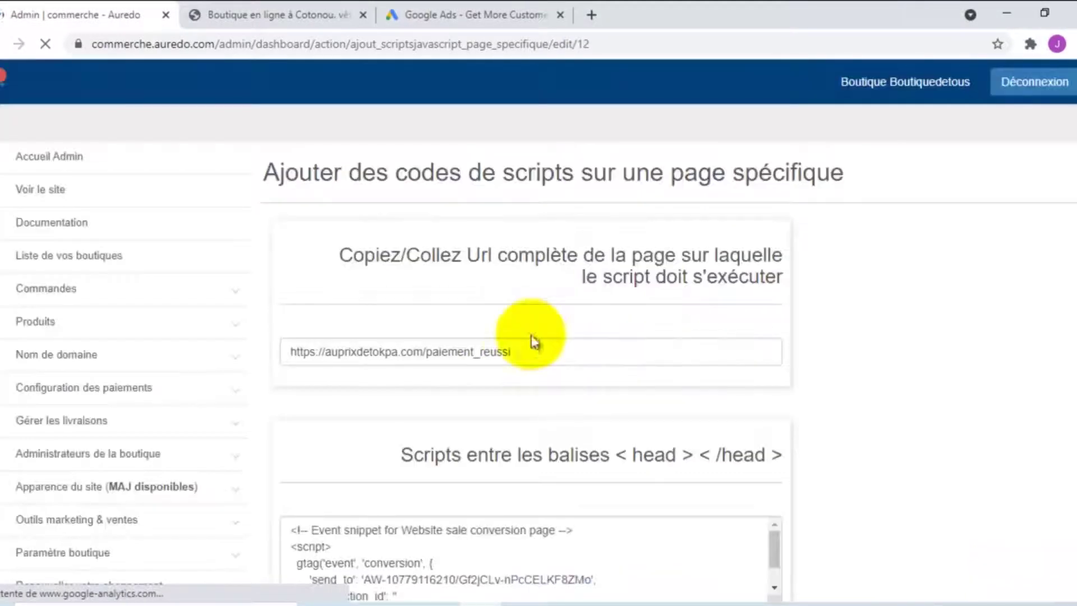
pyautogui.scroll(-6, 616, 354)
pyautogui.scroll(5, 432, 320)
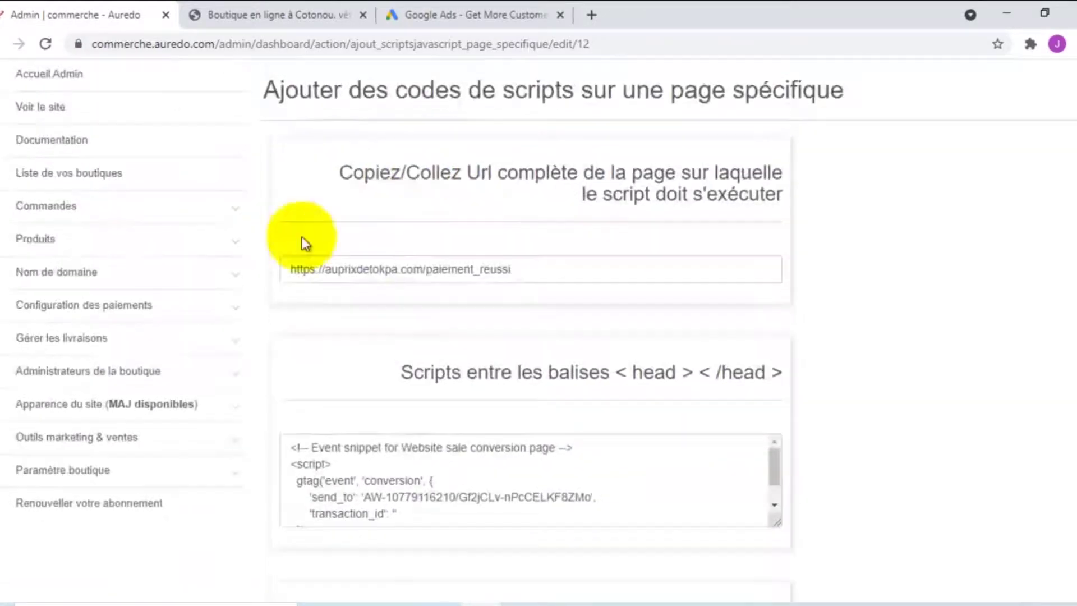
pyautogui.scroll(-5, 488, 315)
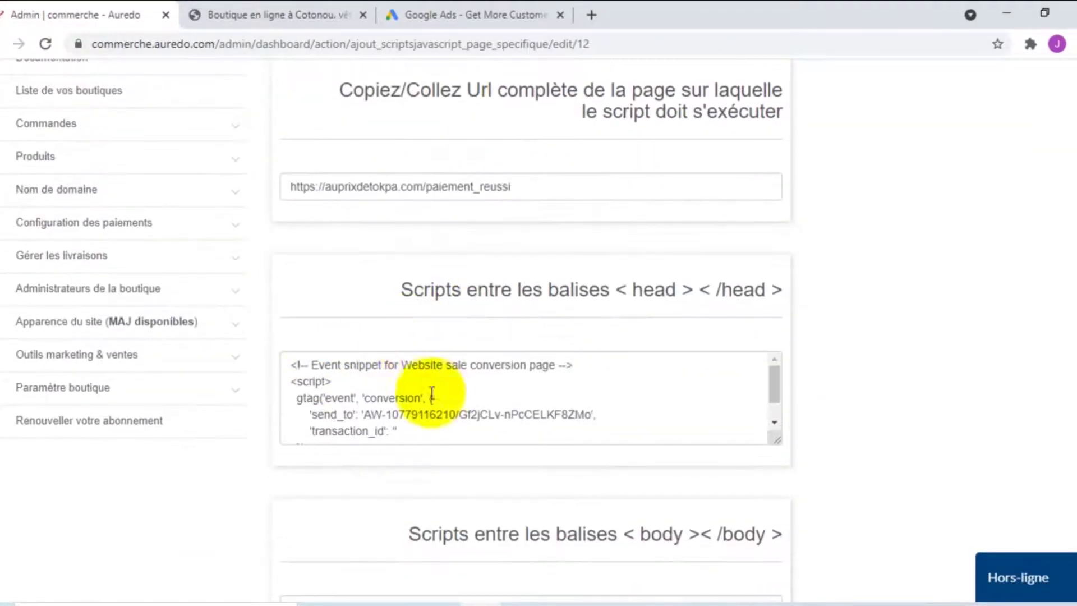
pyautogui.scroll(-3, 533, 371)
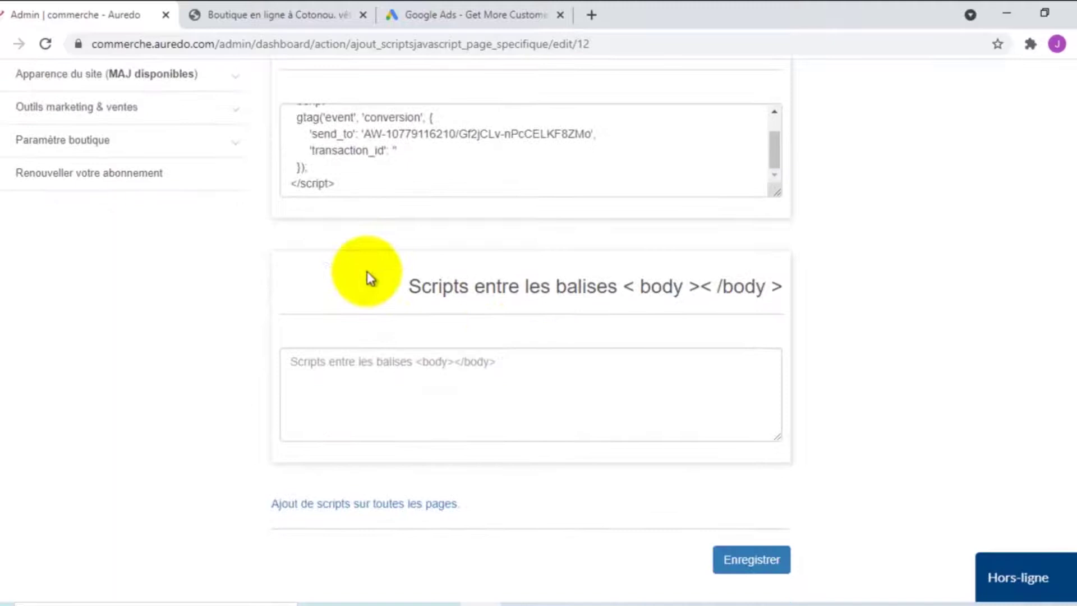
pyautogui.scroll(-5, 741, 467)
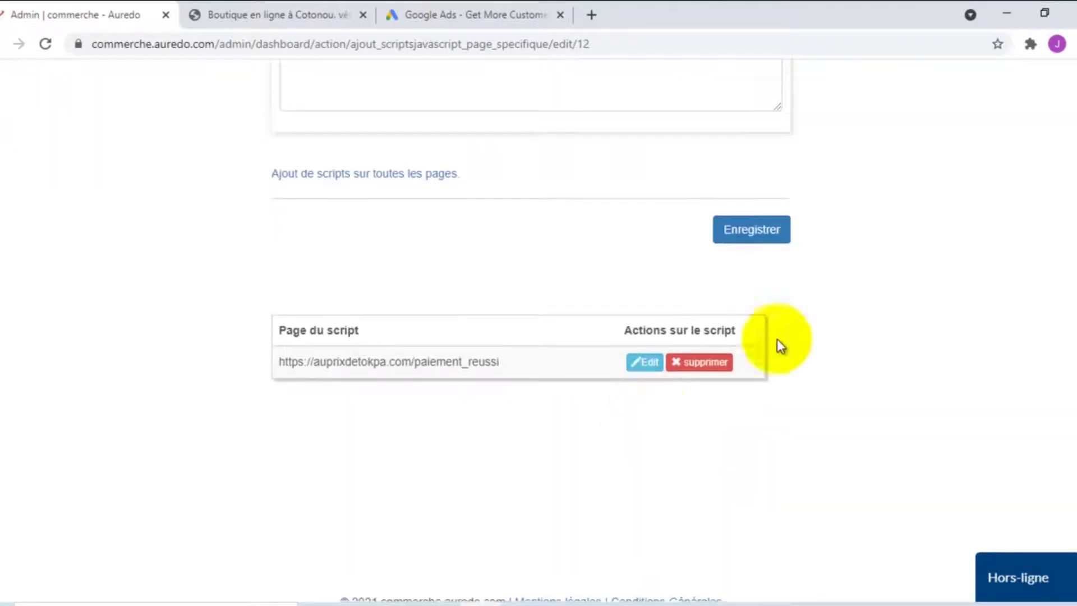
pyautogui.click(752, 230)
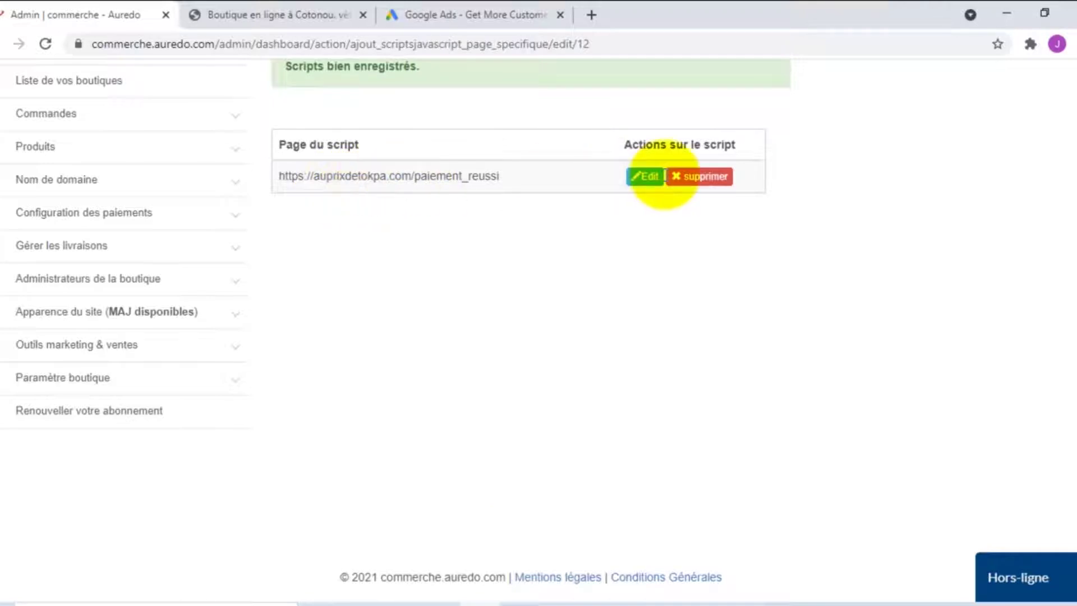
# Check that the scripts table still lists the paiement_reussi entry
pyautogui.click(708, 178)
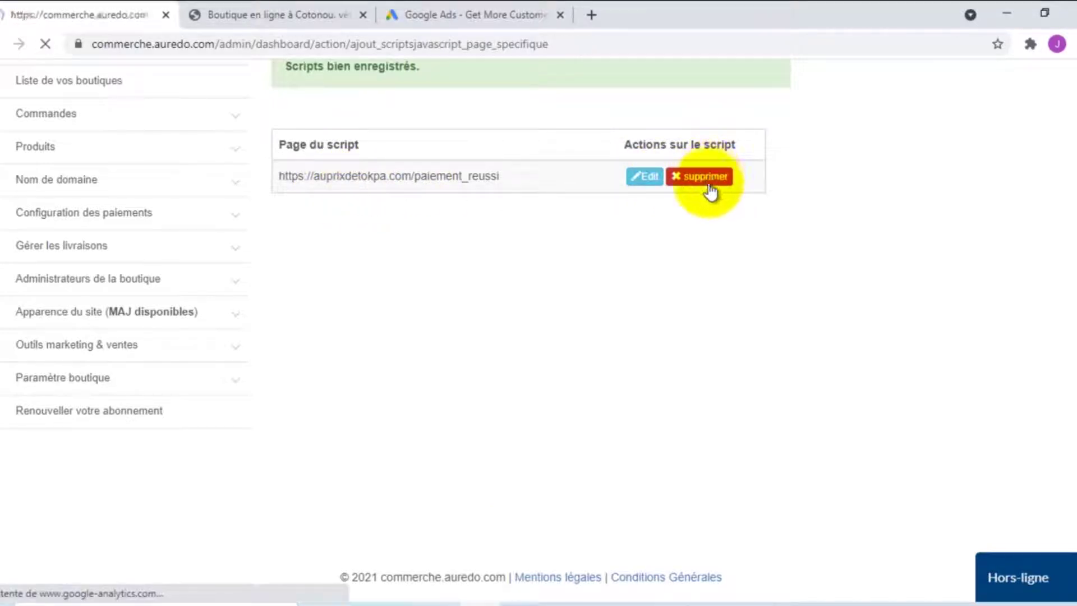
pyautogui.scroll(-10, 705, 315)
pyautogui.scroll(-3, 702, 313)
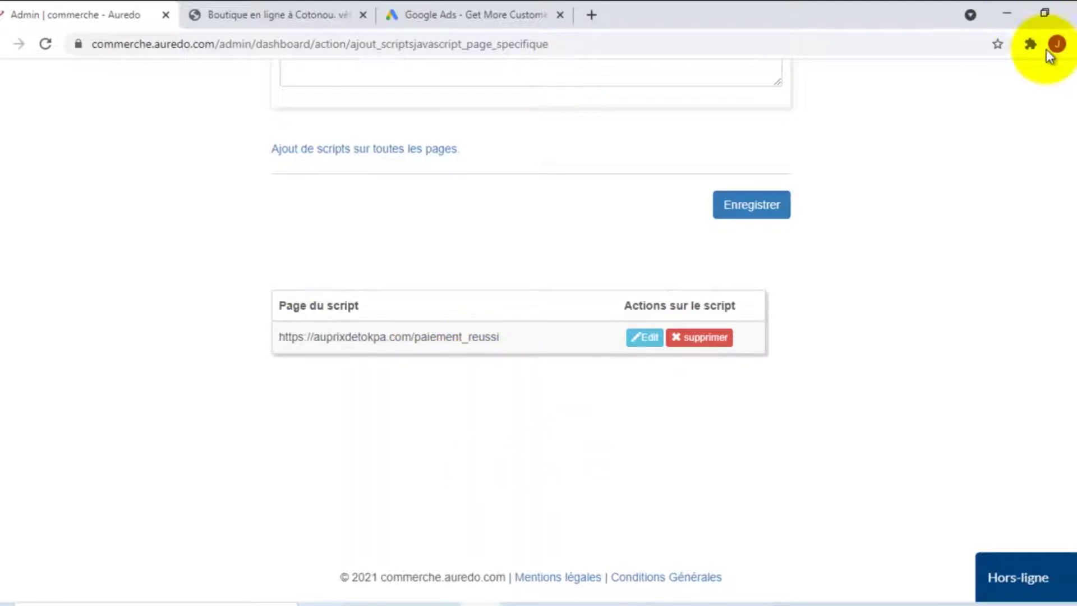
pyautogui.click(1030, 45)
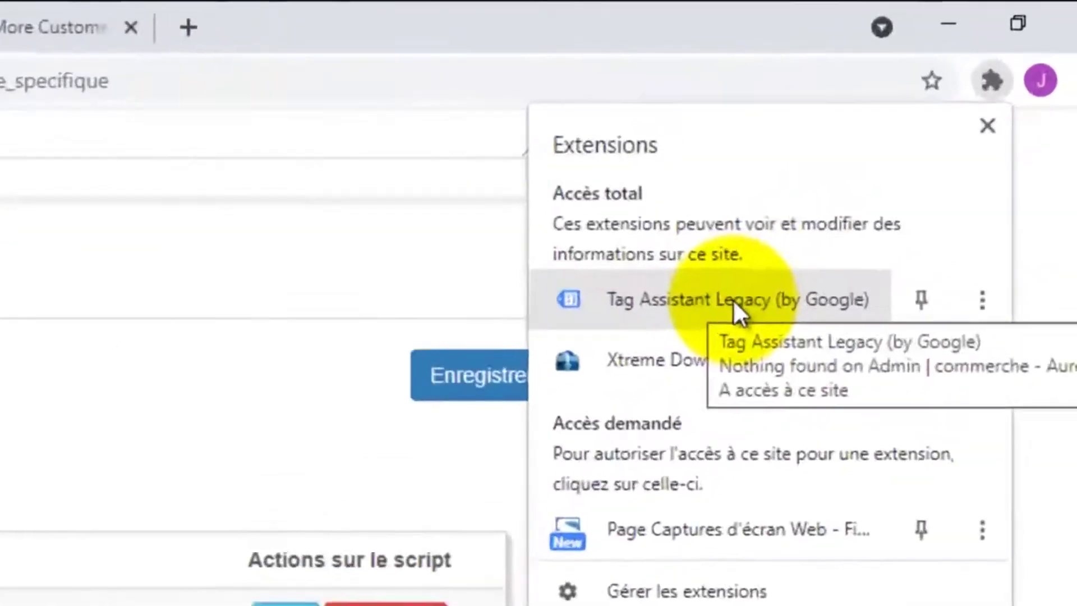
# Enable Tag Assistant Legacy with recording on the current tab and reload it
pyautogui.click(727, 304)
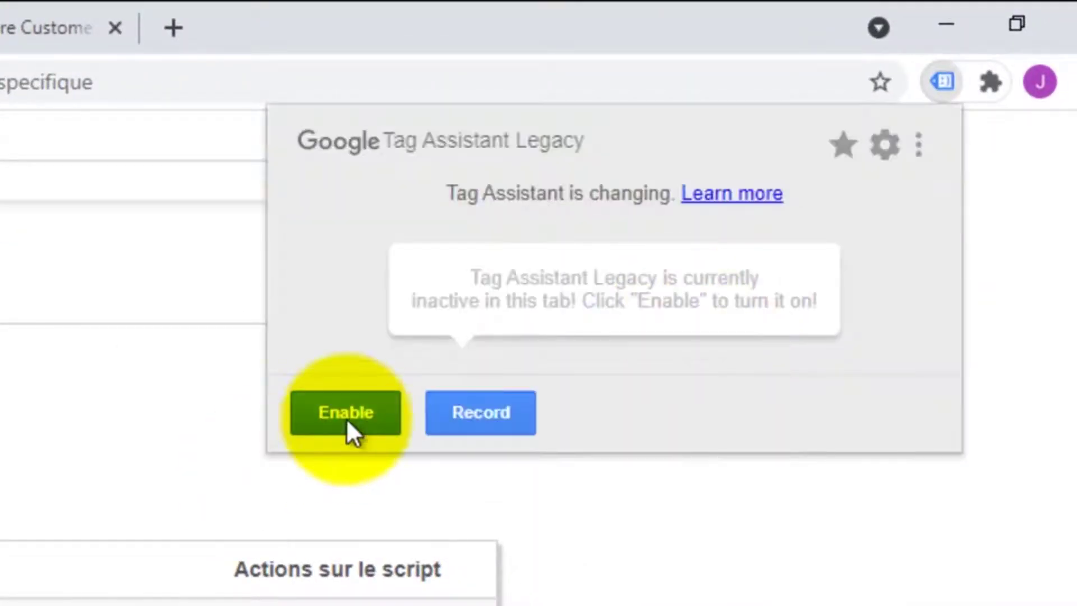
pyautogui.click(347, 420)
pyautogui.click(483, 446)
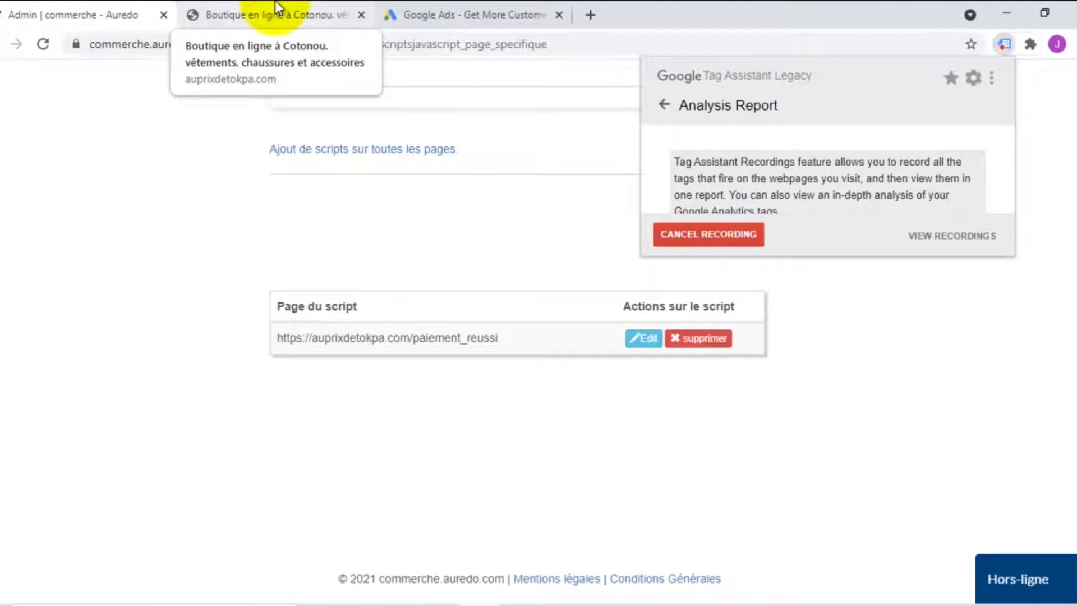
pyautogui.tripleClick(422, 336)
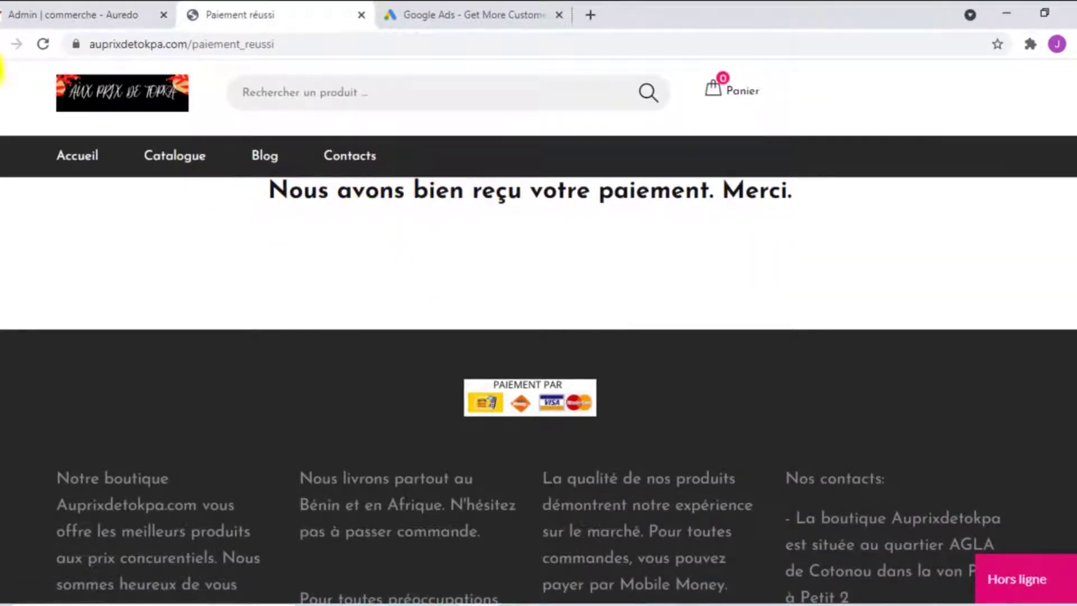
pyautogui.click(43, 45)
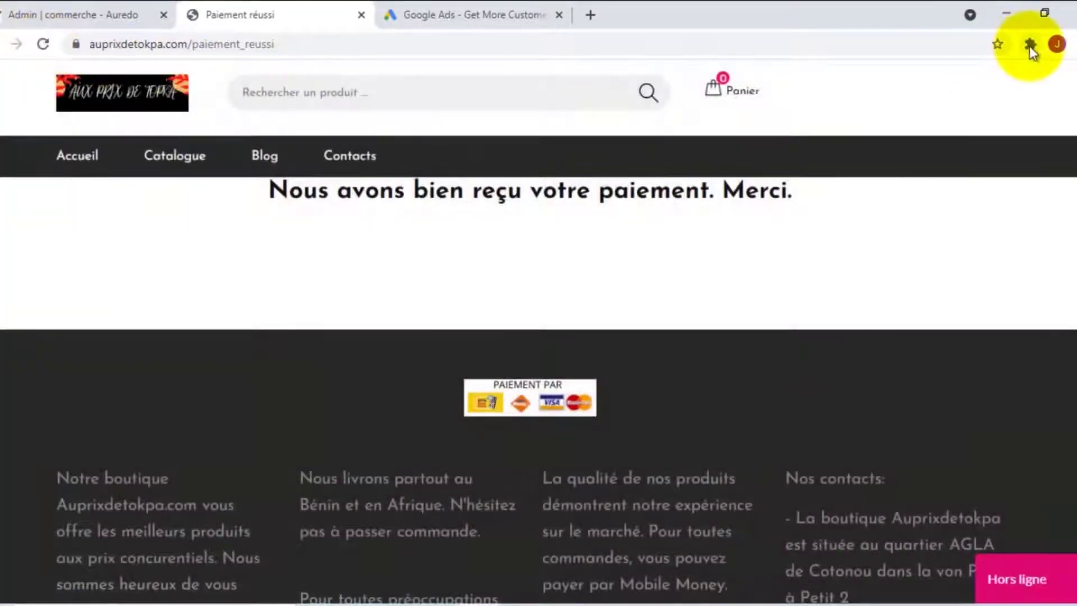
# Enable Tag Assistant Legacy with recording on the Paiement réussi tab and reload the page
pyautogui.click(1030, 45)
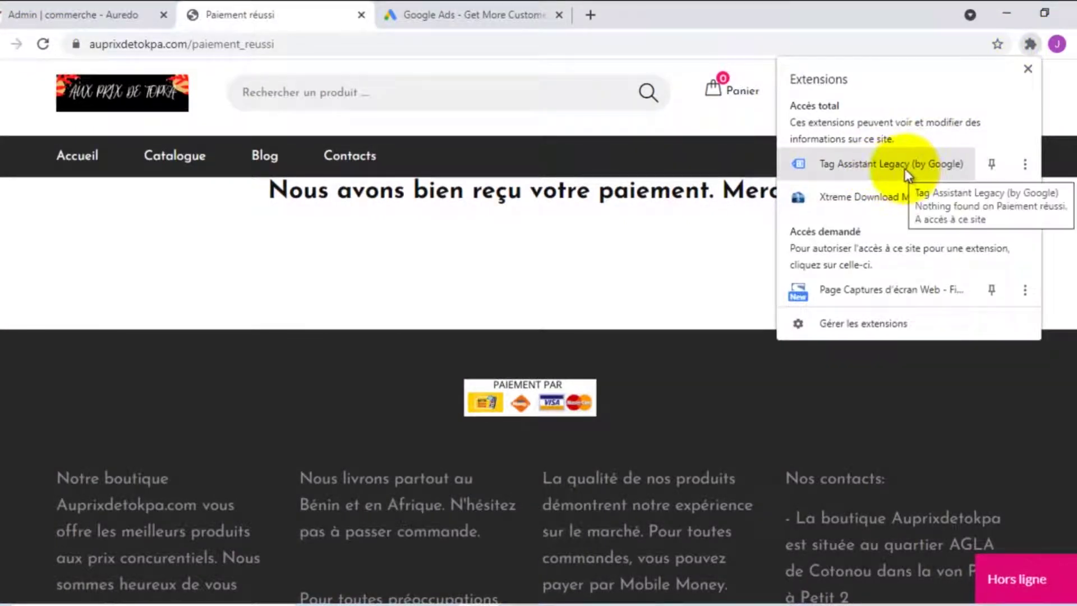
pyautogui.click(883, 174)
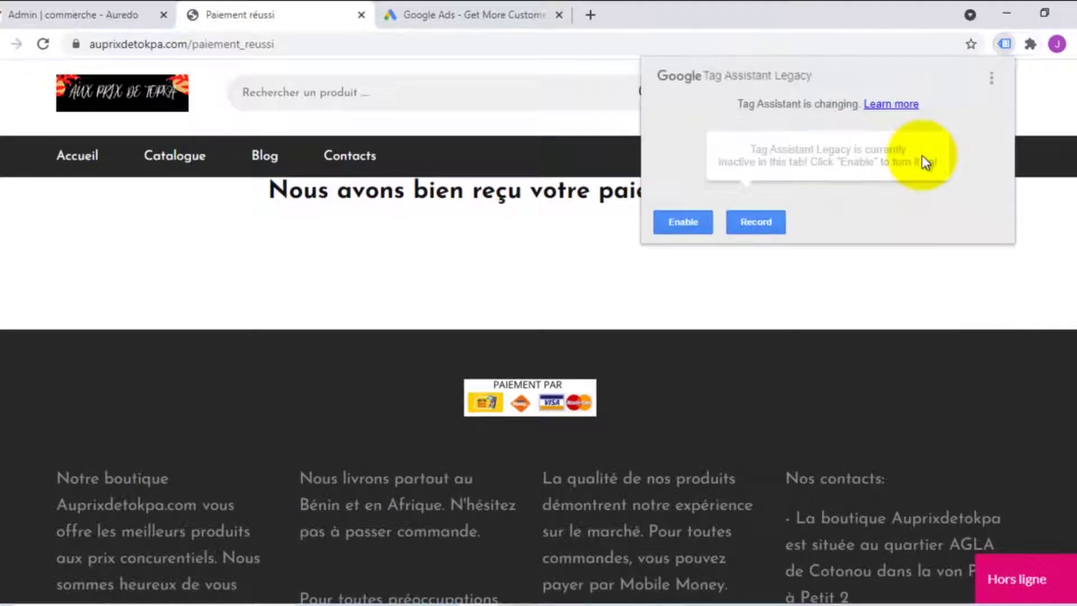
pyautogui.click(684, 224)
pyautogui.click(729, 241)
pyautogui.click(43, 44)
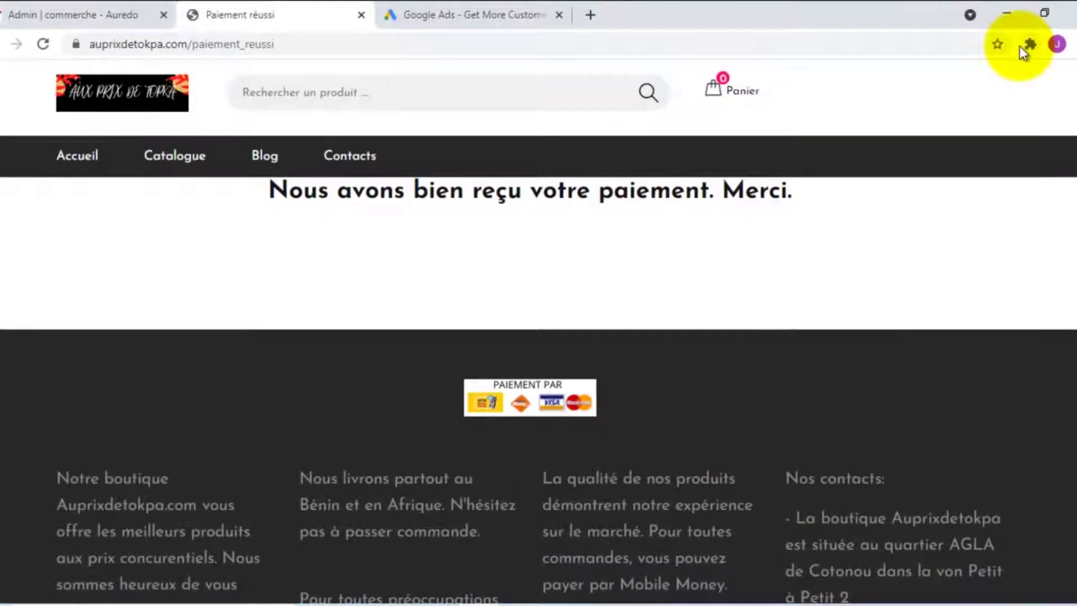
# Open Tag Assistant's results for the payment page and find Google Ads Conversion Tracking among its 4 tags
pyautogui.click(1021, 46)
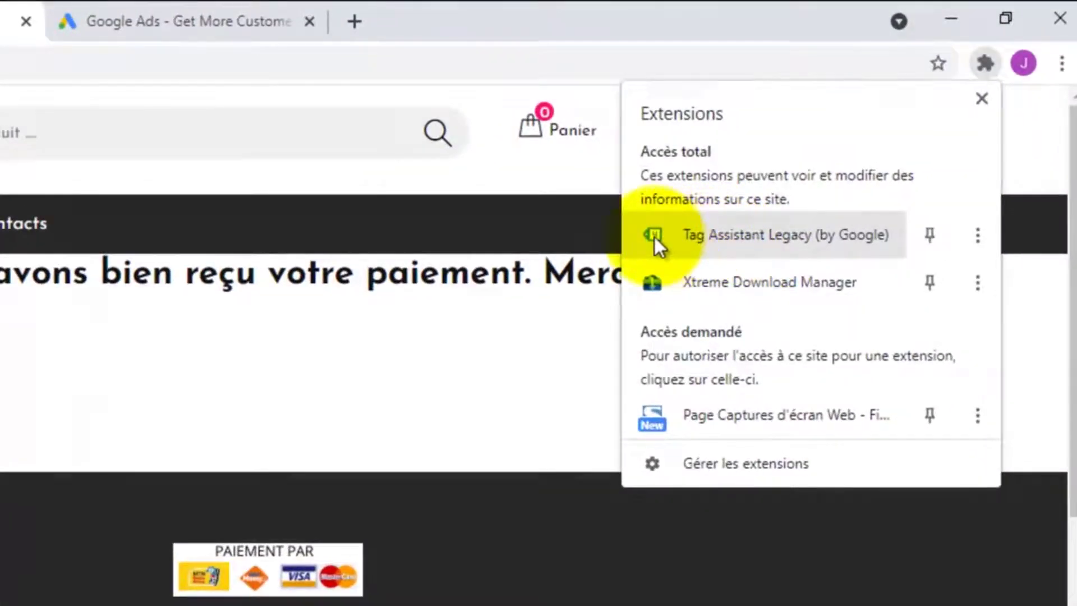
pyautogui.click(670, 235)
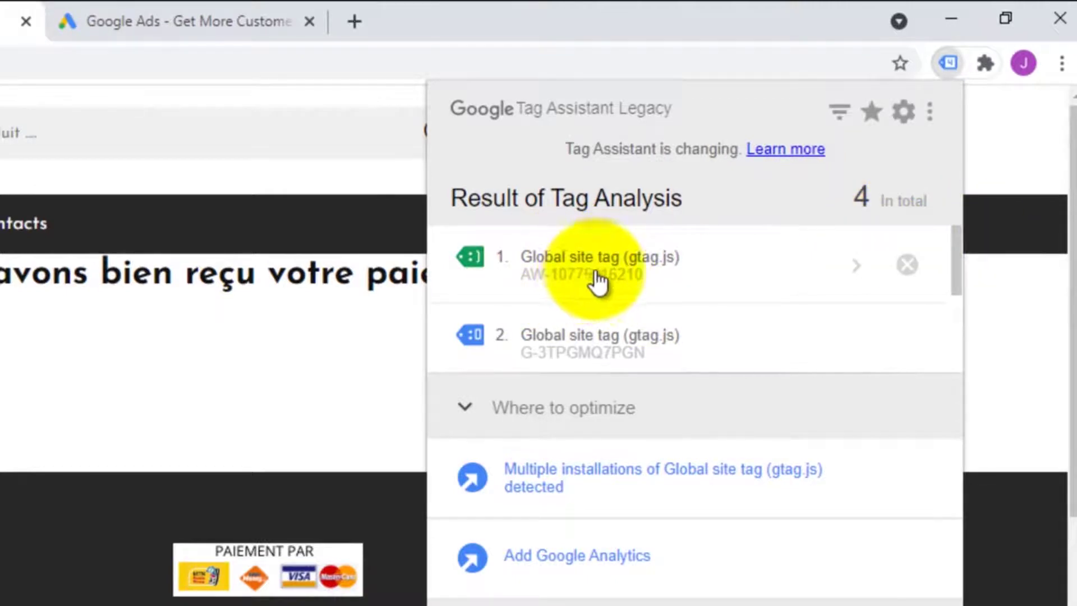
pyautogui.scroll(-2, 749, 292)
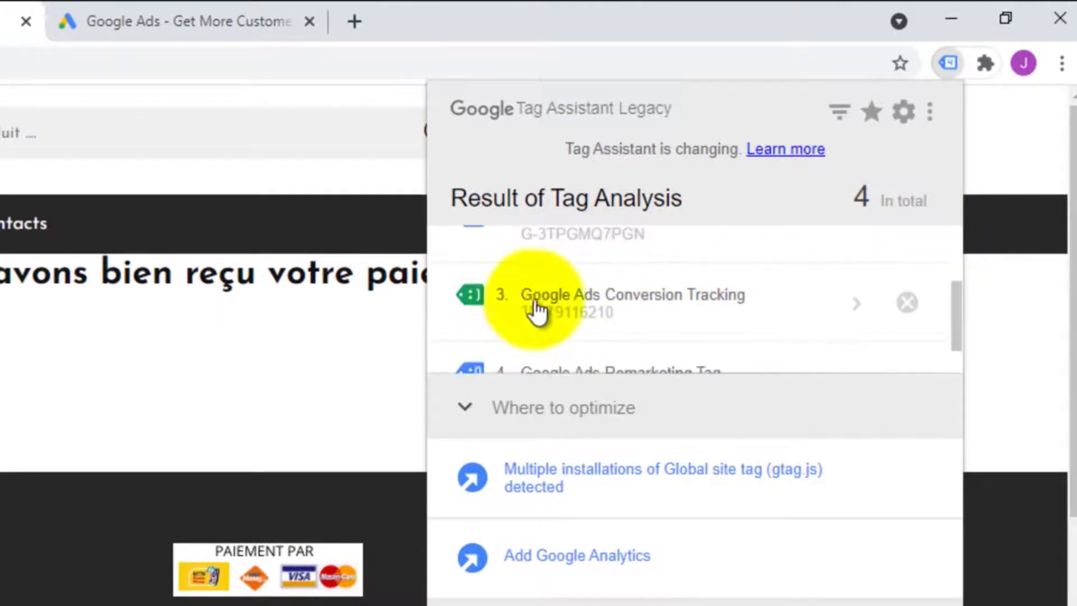
pyautogui.scroll(2, 555, 308)
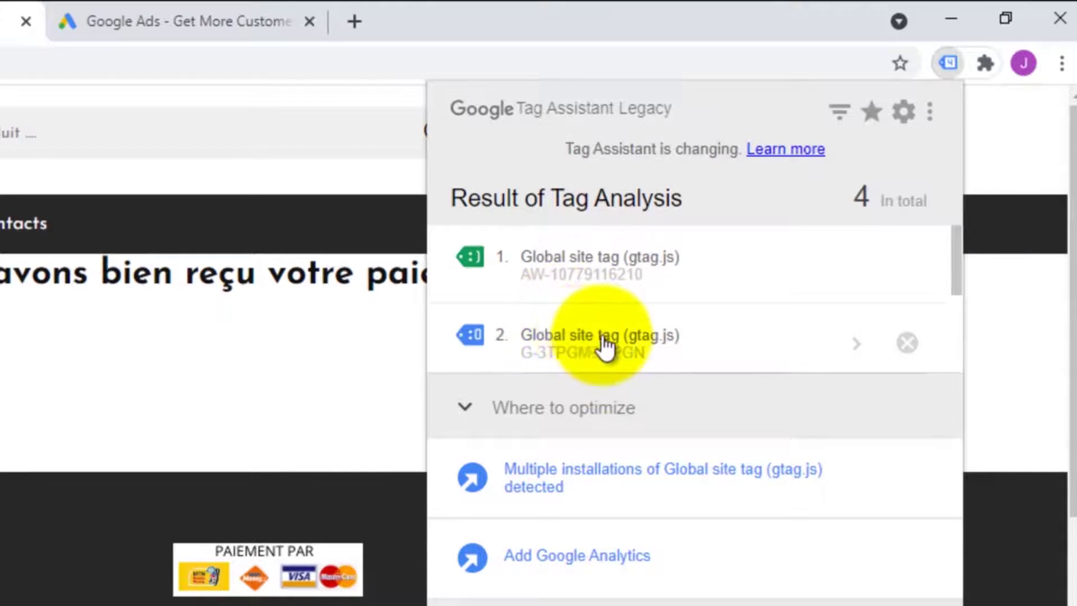
pyautogui.scroll(-2, 588, 343)
pyautogui.scroll(2, 596, 264)
pyautogui.scroll(-2, 584, 313)
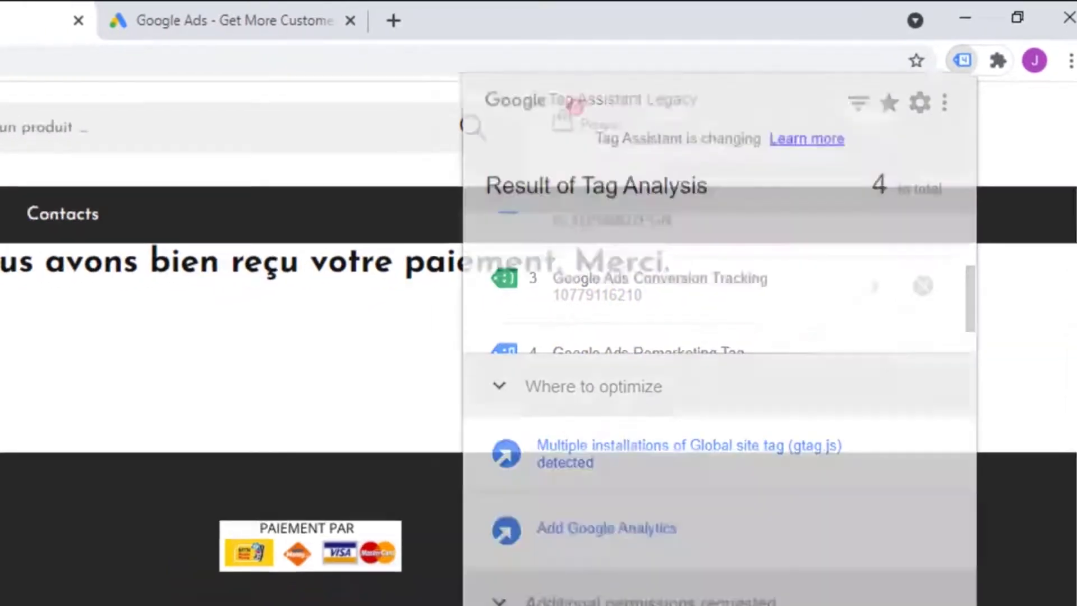
# Duplicate the payment tab, open the shop home page, enable Tag Assistant there and reload
pyautogui.rightClick(236, 15)
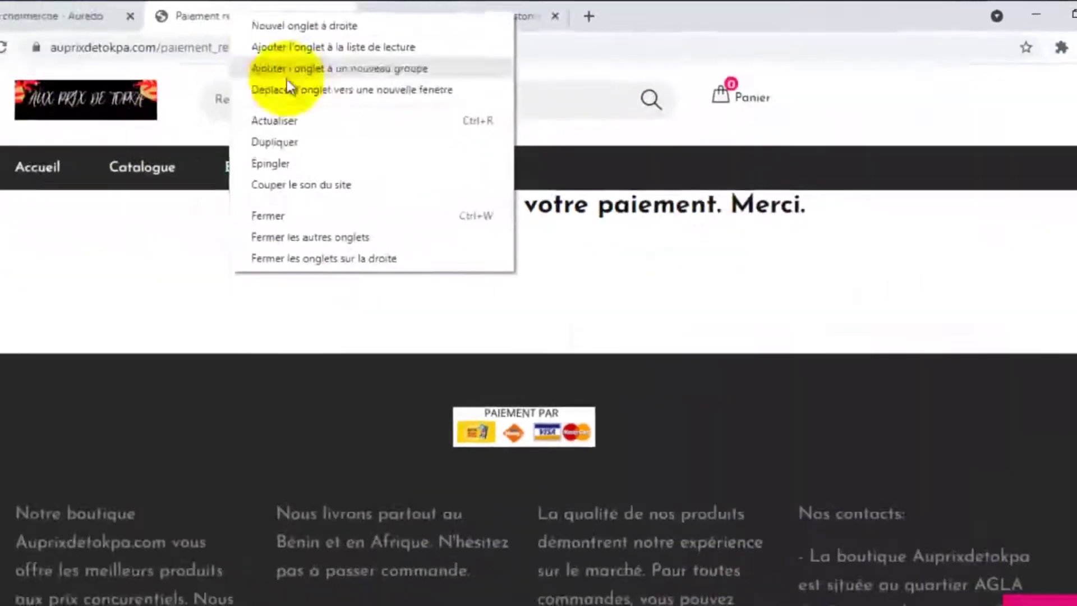
pyautogui.click(338, 136)
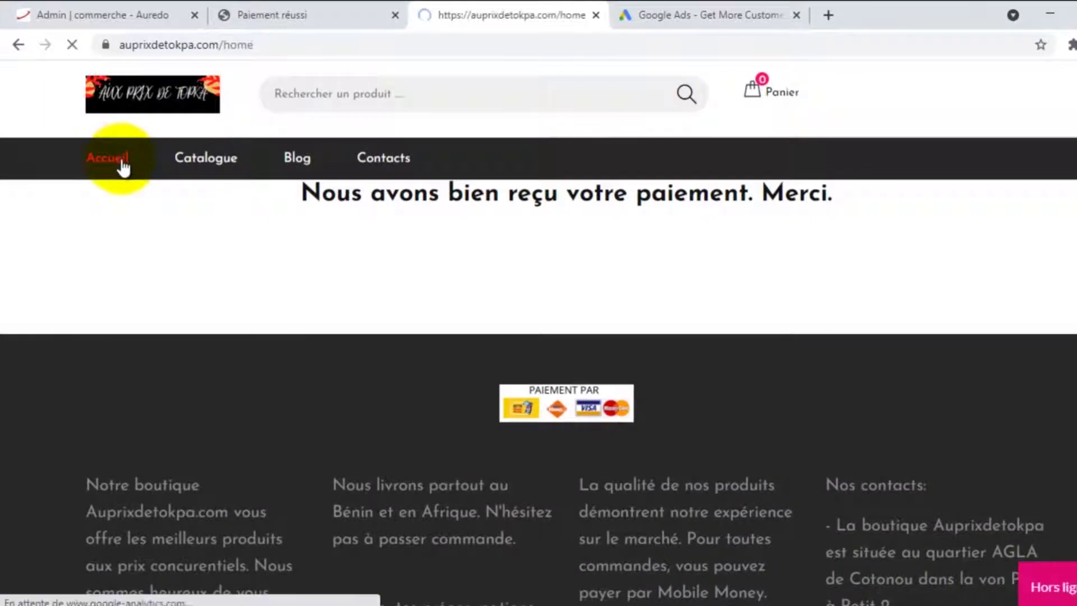
pyautogui.click(122, 161)
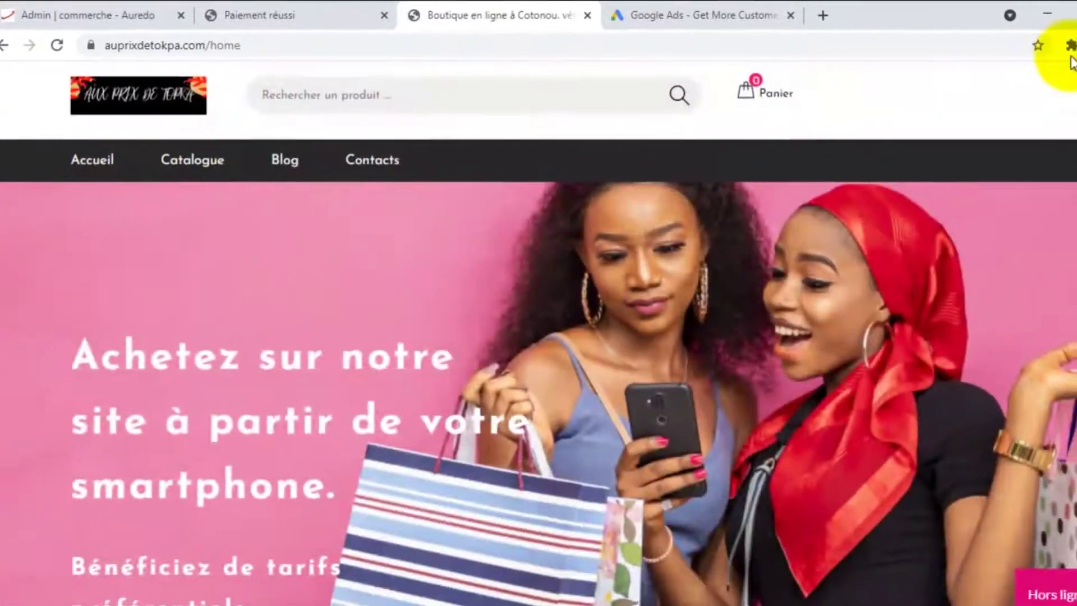
pyautogui.click(1070, 46)
pyautogui.click(896, 168)
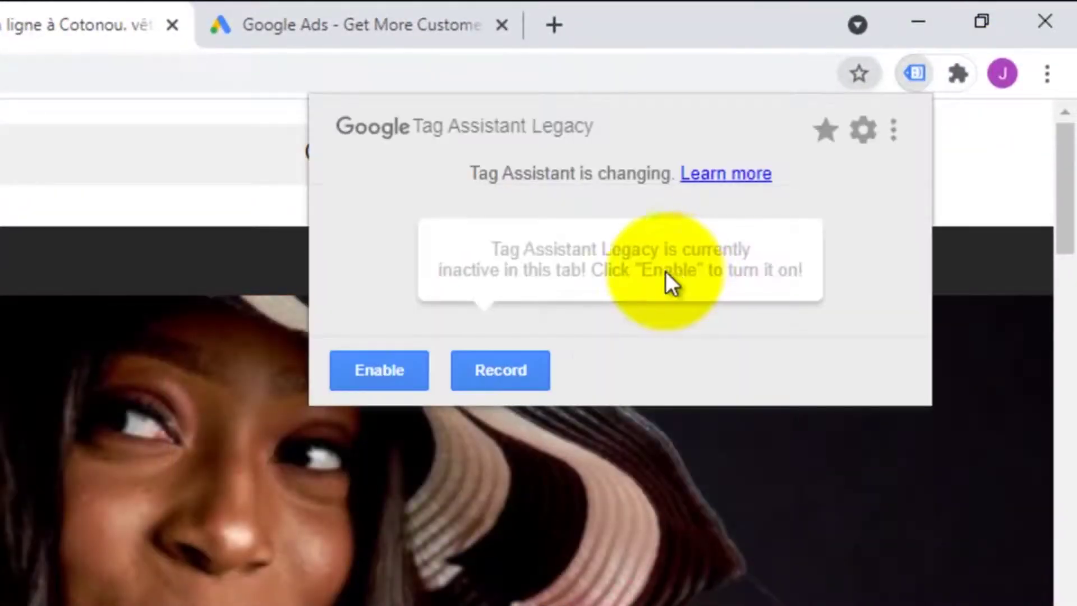
pyautogui.click(391, 373)
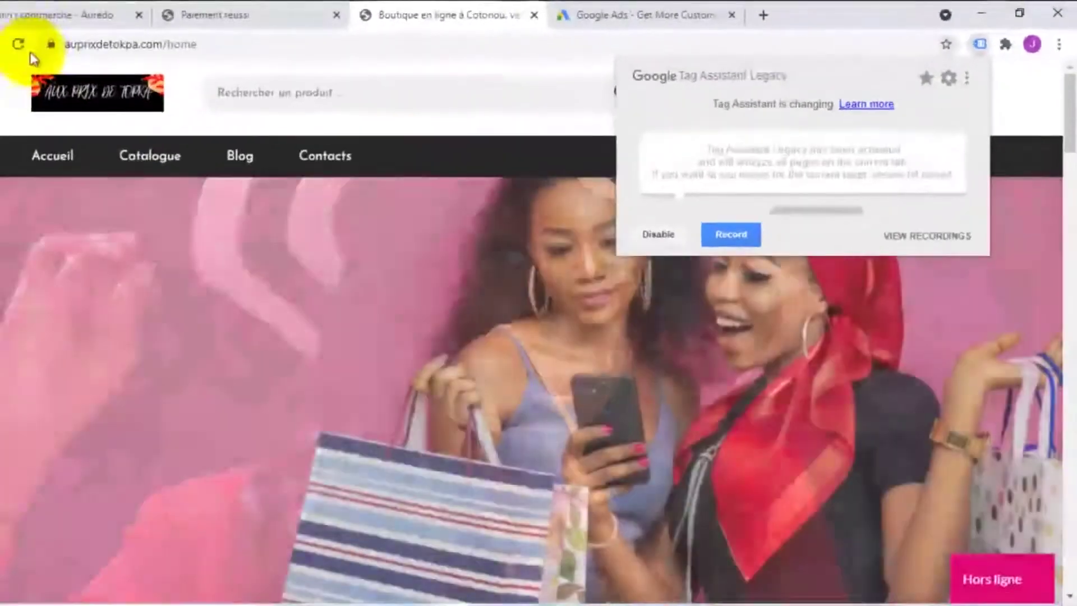
pyautogui.click(20, 45)
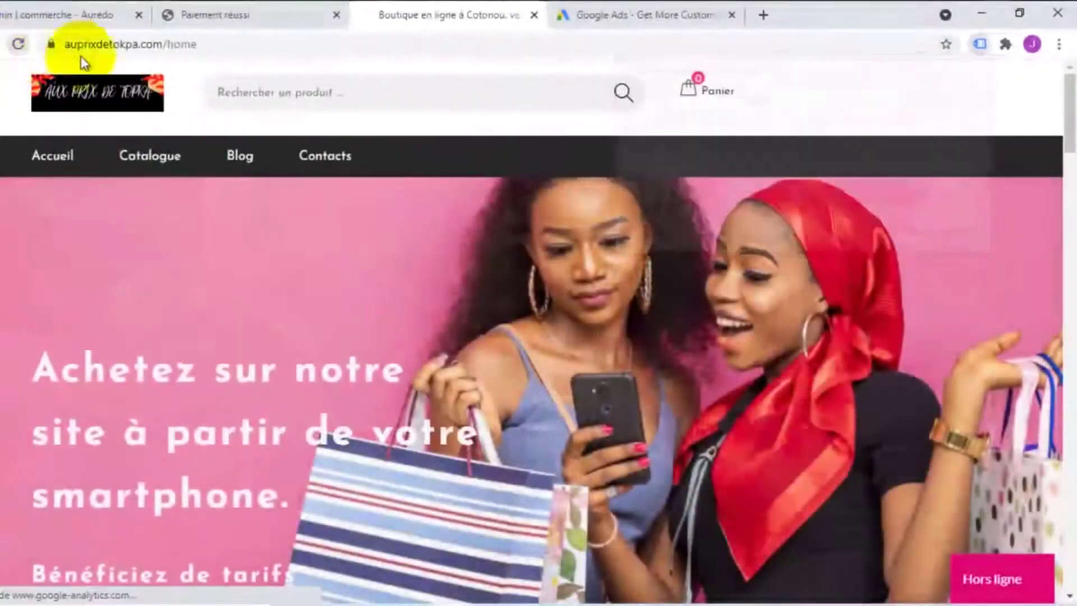
# Review the home page's 3 tags: two Global site tags and a Google Ads Remarketing Tag
pyautogui.click(1005, 44)
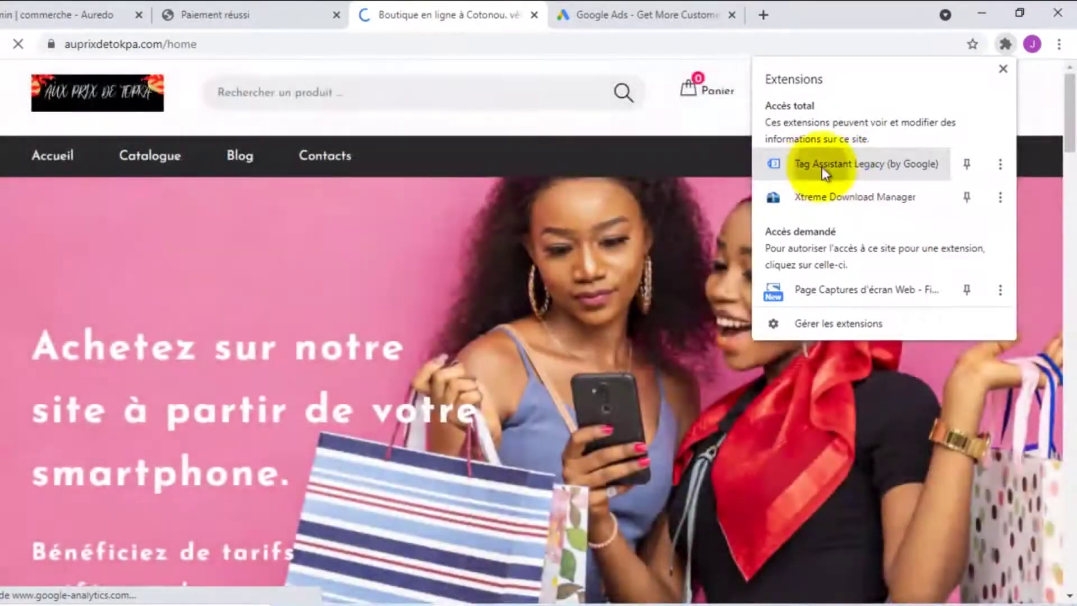
pyautogui.click(820, 167)
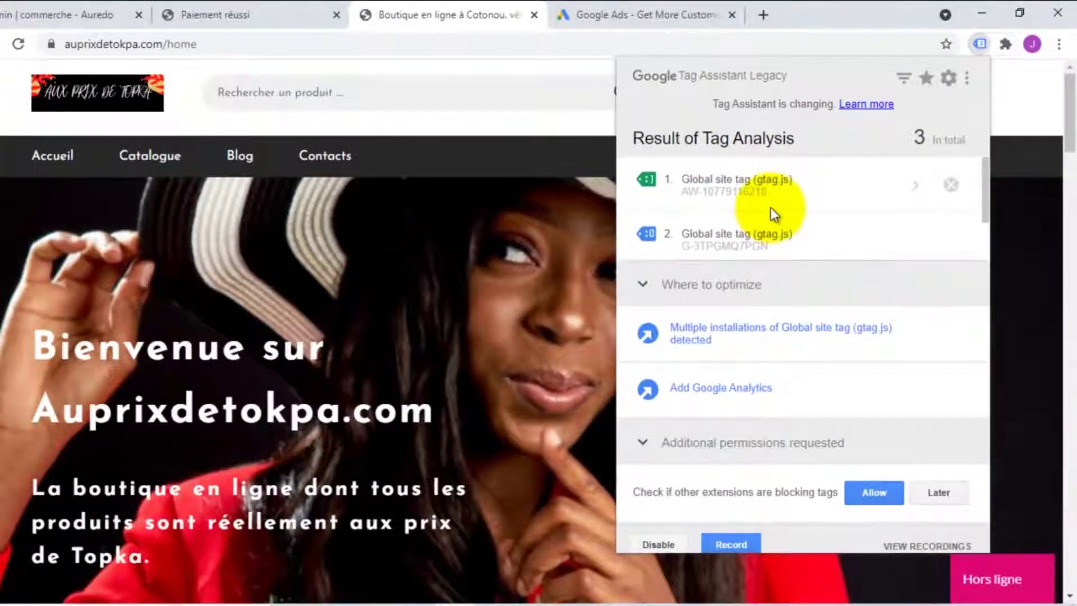
pyautogui.scroll(-1, 769, 207)
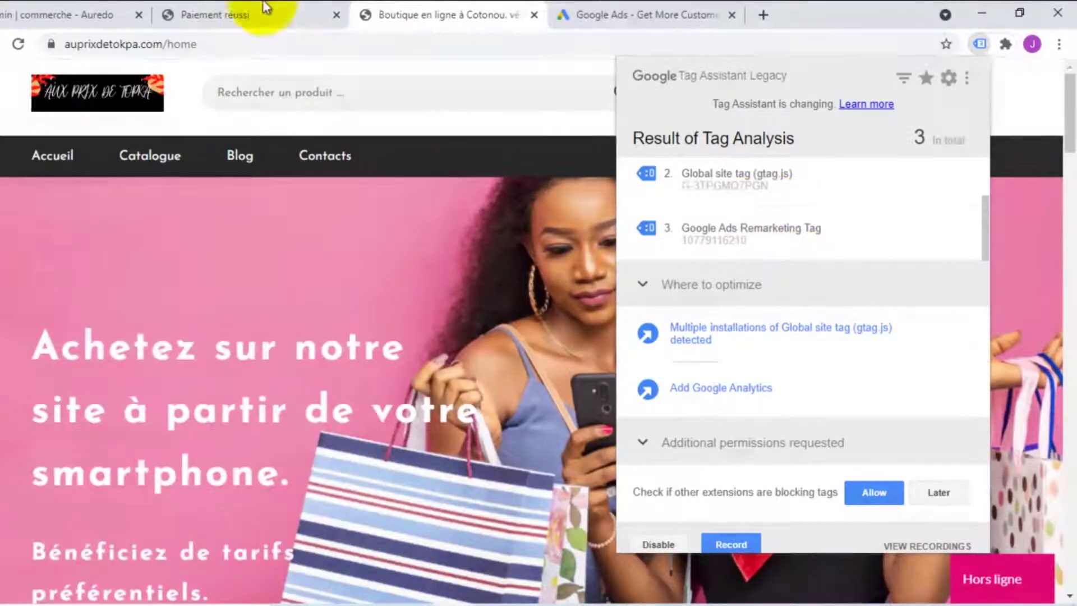
pyautogui.click(265, 8)
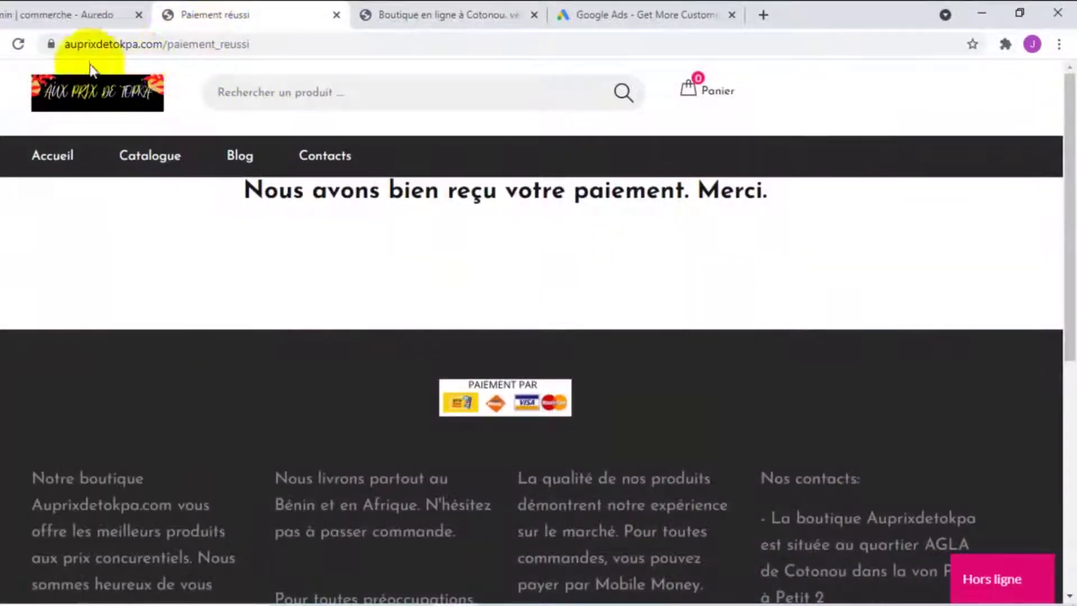
# Reload the payment page, confirm tag 3 Google Ads Conversion Tracking in Tag Assistant, and close the results
pyautogui.click(19, 45)
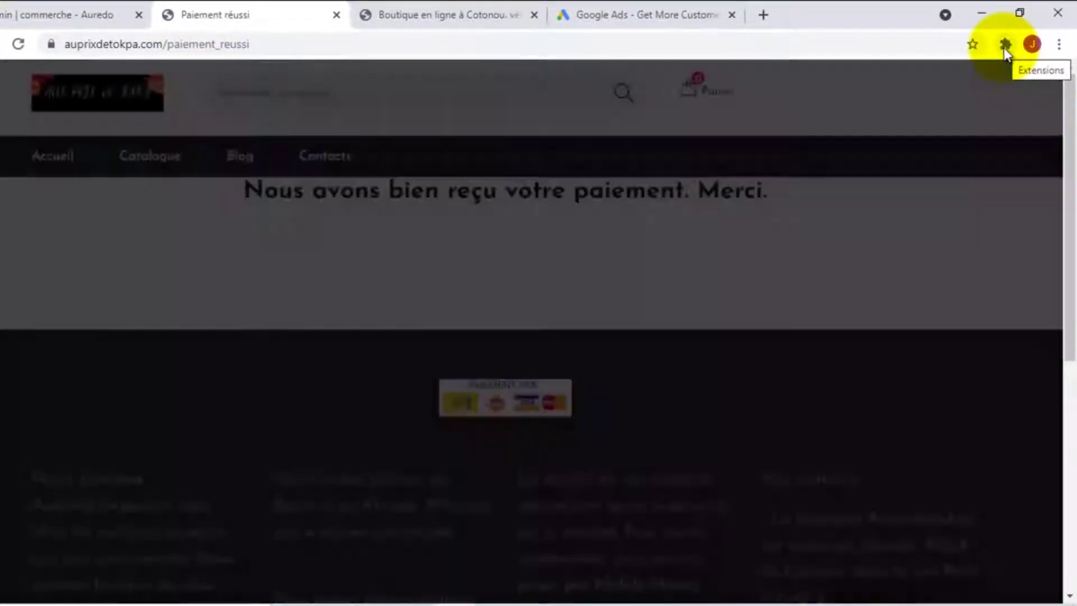
pyautogui.click(1005, 45)
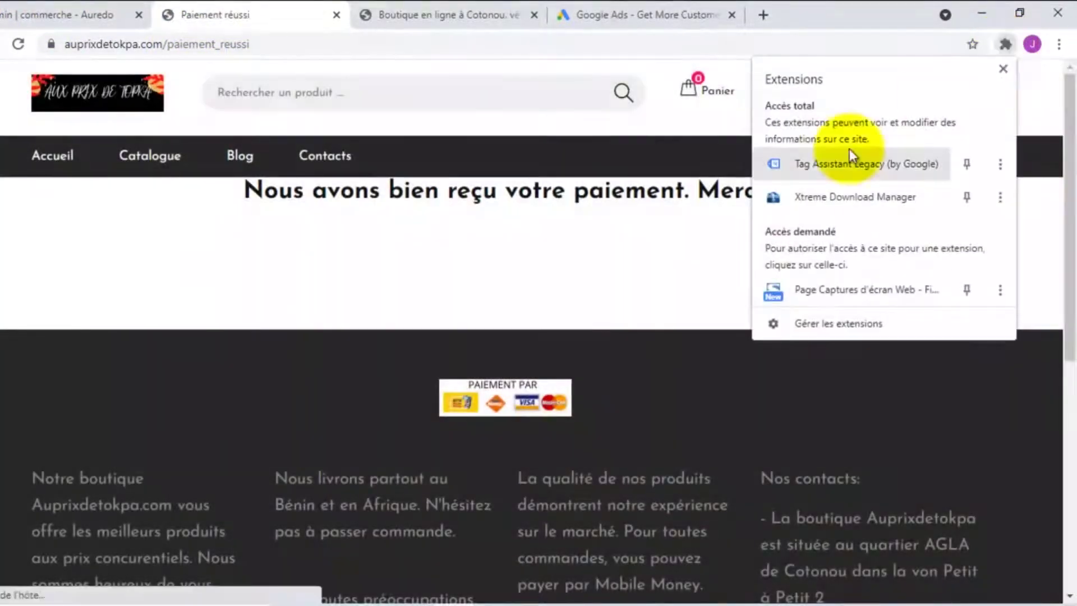
pyautogui.click(826, 167)
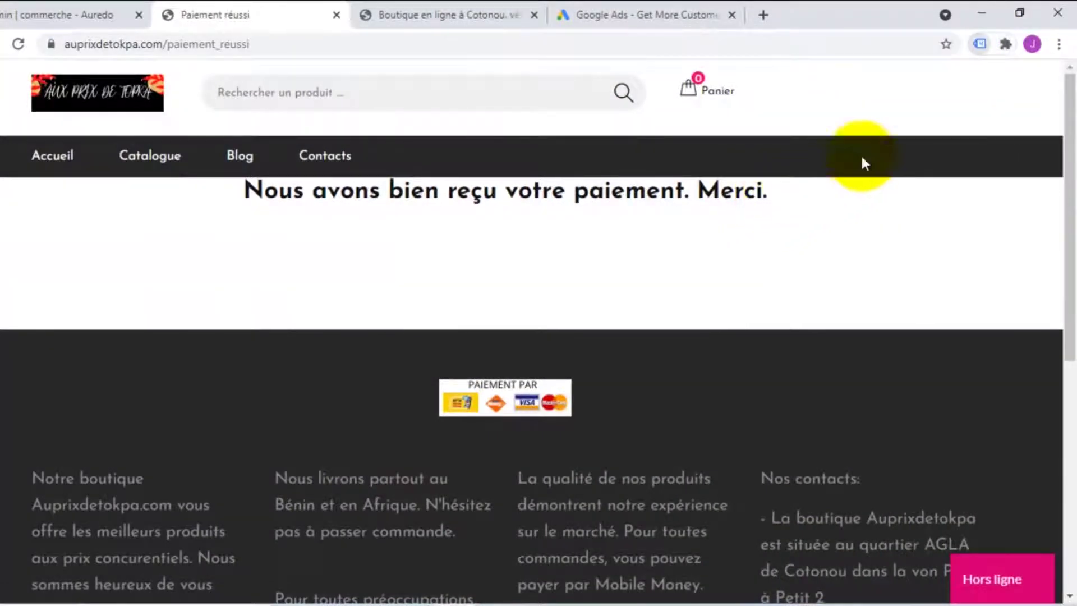
pyautogui.scroll(-2, 772, 212)
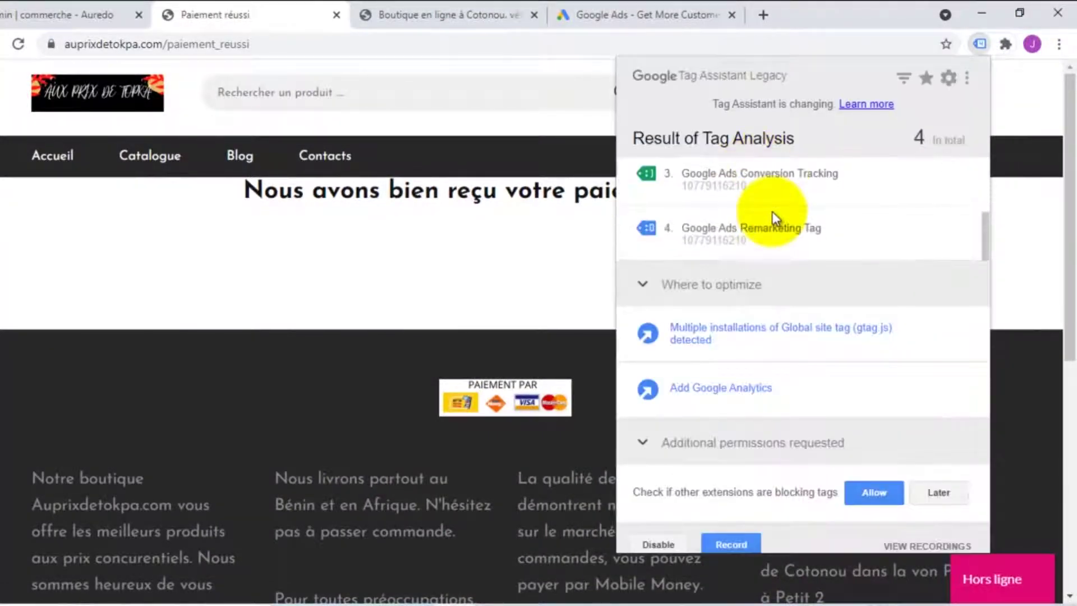
pyautogui.scroll(2, 751, 185)
pyautogui.scroll(-2, 790, 216)
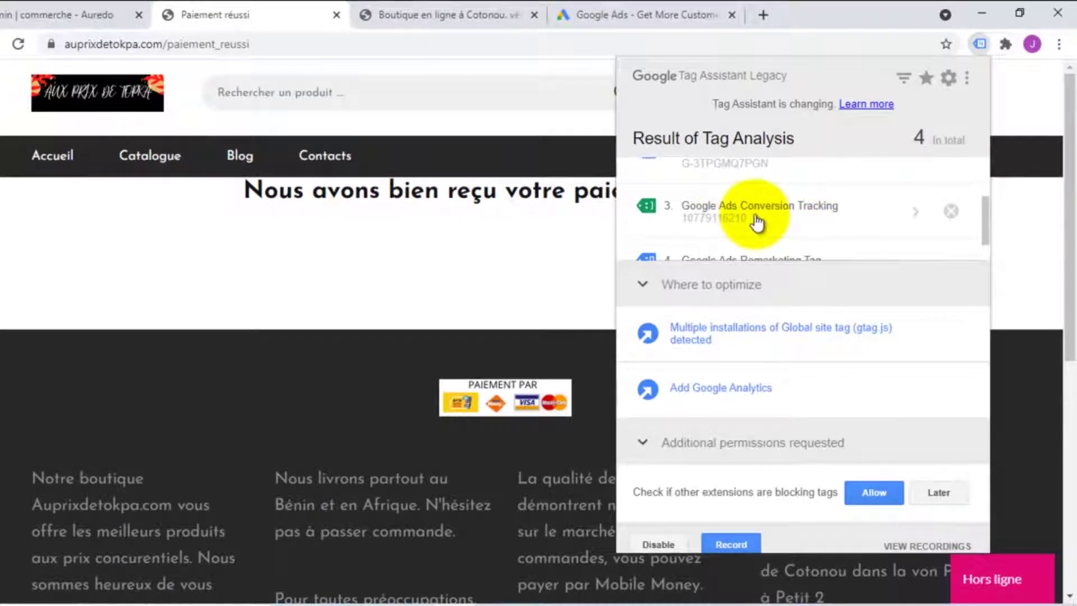
pyautogui.click(247, 8)
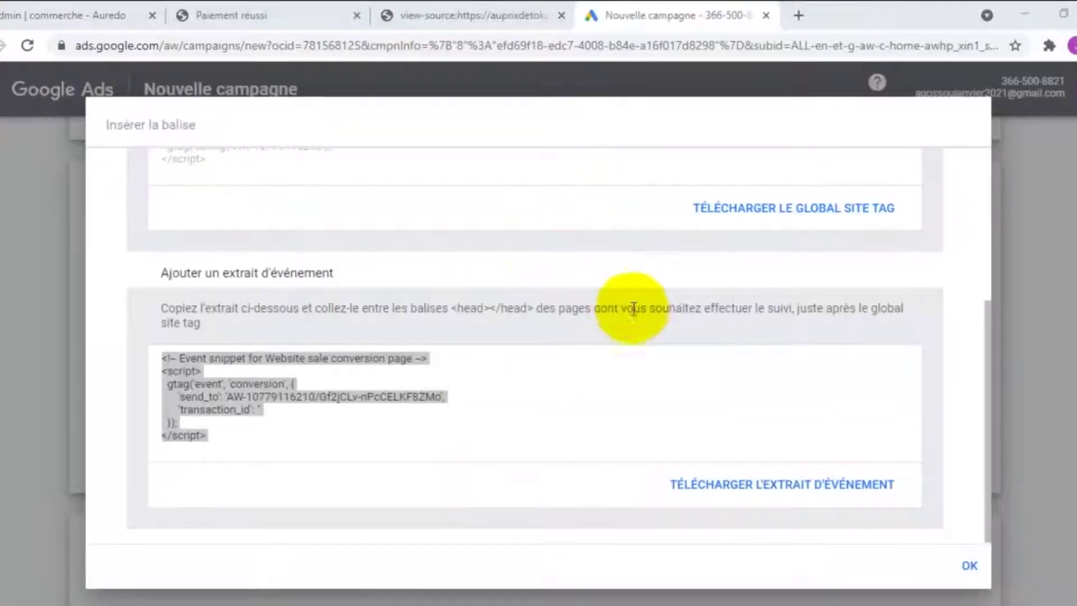
# Scroll the tag dialog to the Website sale event snippet code
pyautogui.scroll(3, 649, 318)
pyautogui.scroll(-3, 617, 337)
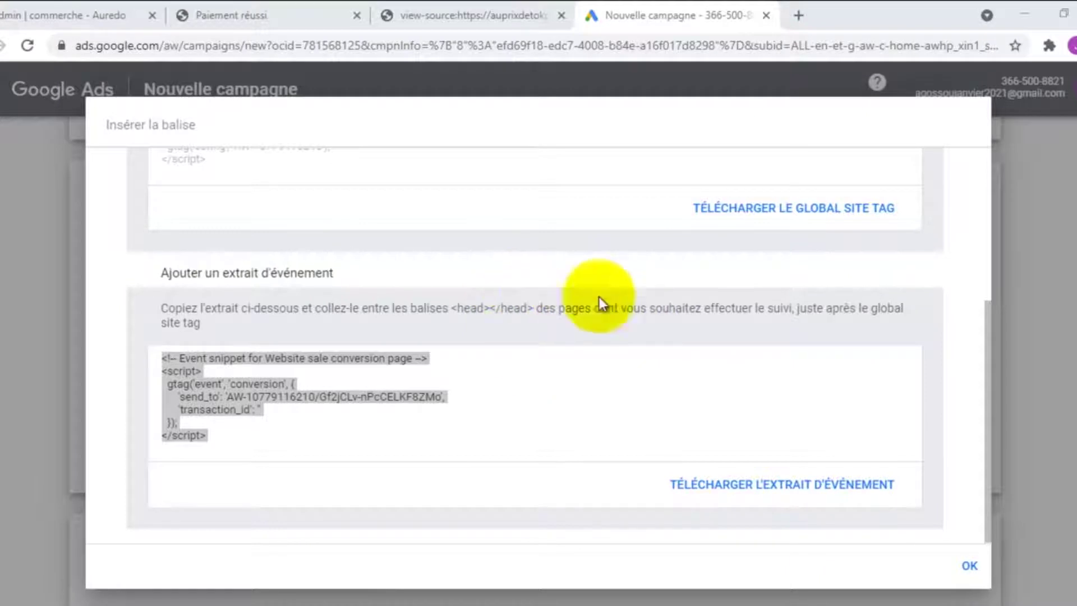
# Close the tracking-code dialog with OK and scroll down the conversion setup page
pyautogui.click(970, 568)
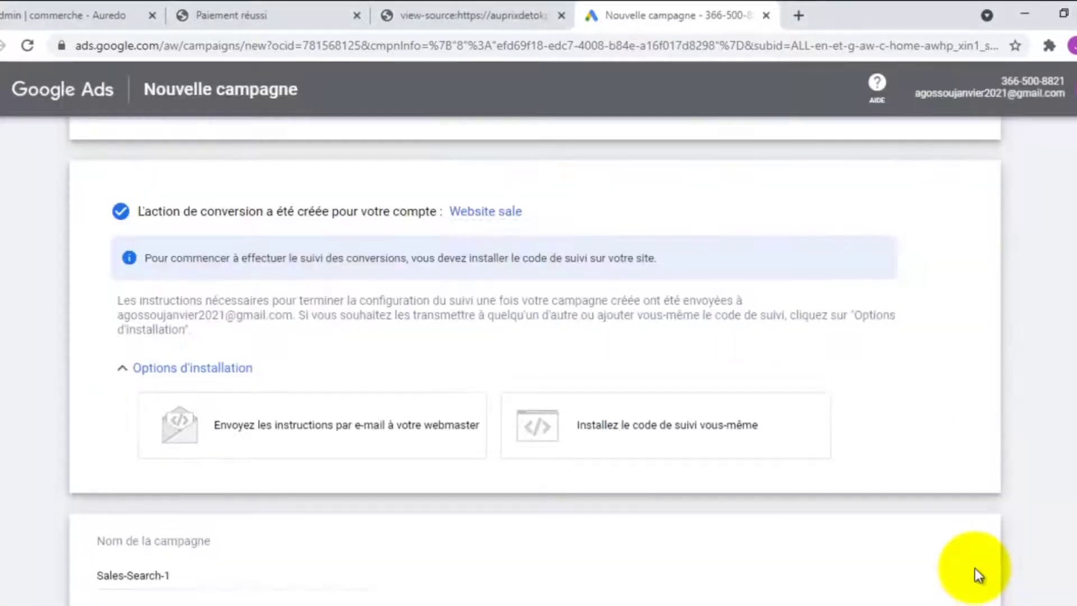
pyautogui.scroll(-3, 757, 493)
pyautogui.scroll(2, 756, 455)
pyautogui.scroll(-2, 755, 454)
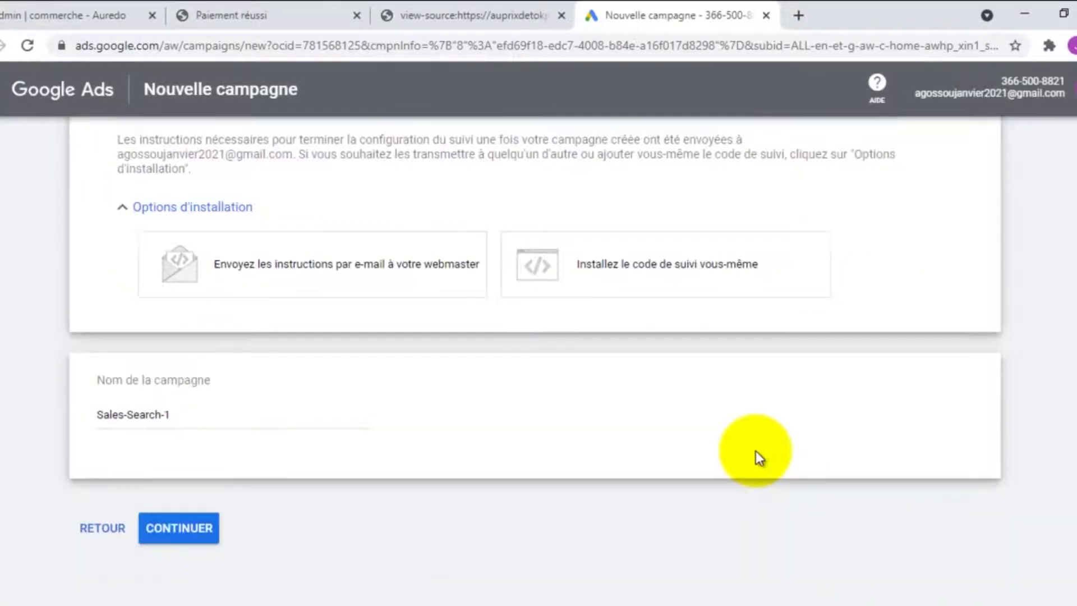
# Replace the campaign name Sales-Search-1 with 'campagne MotRech' and continue to campaign settings
pyautogui.doubleClick(189, 418)
pyautogui.click(189, 419)
pyautogui.doubleClick(189, 419)
pyautogui.click(190, 416)
pyautogui.moveTo(190, 417); pyautogui.dragTo(94, 407)
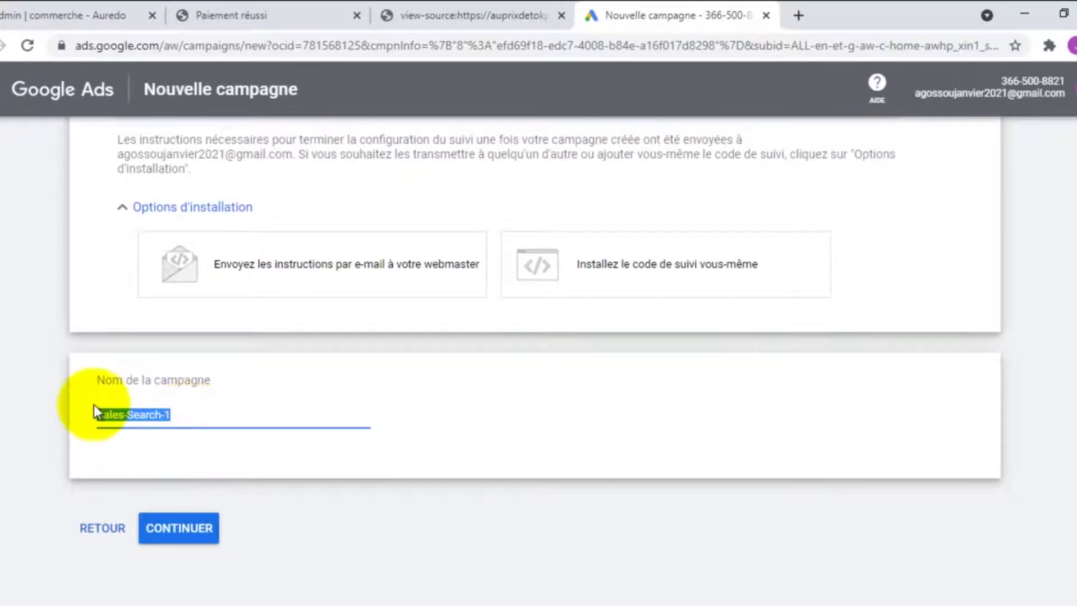
pyautogui.press('BackSpace')
pyautogui.write('campagne')
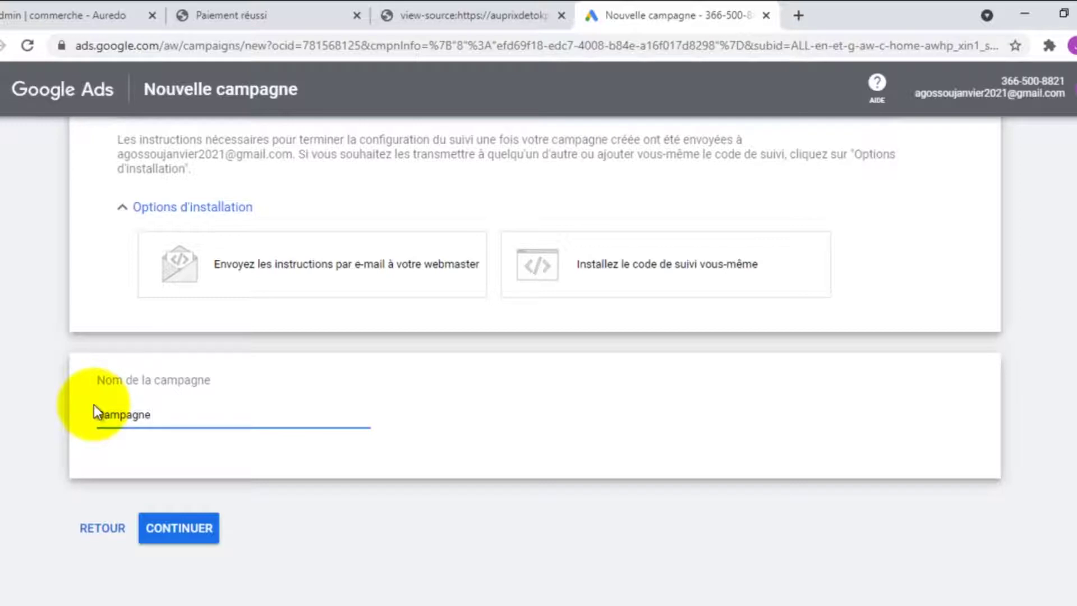
pyautogui.write(' MotRech')
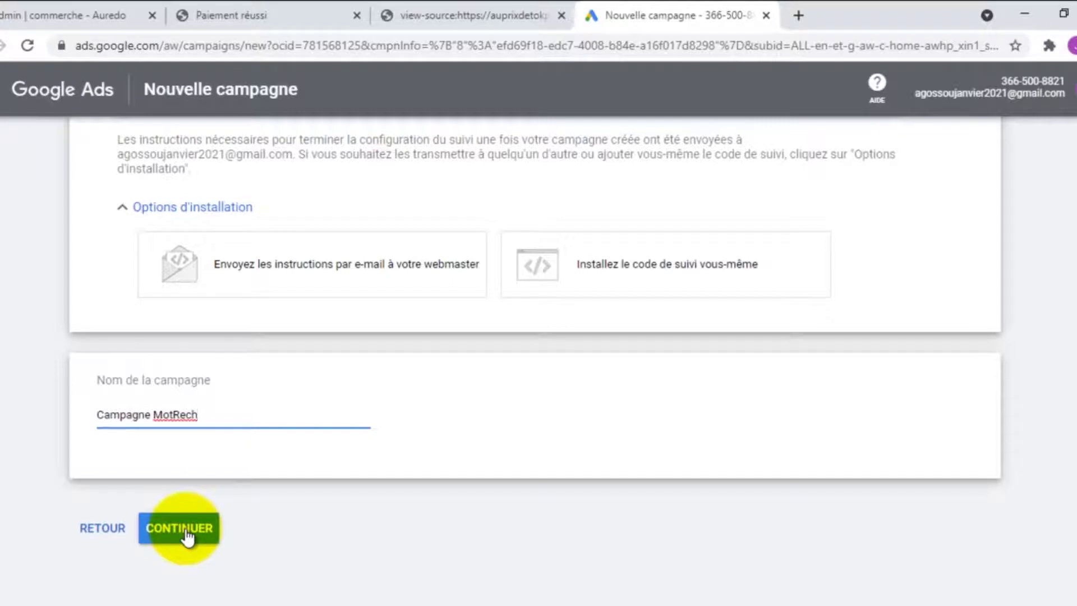
pyautogui.click(213, 525)
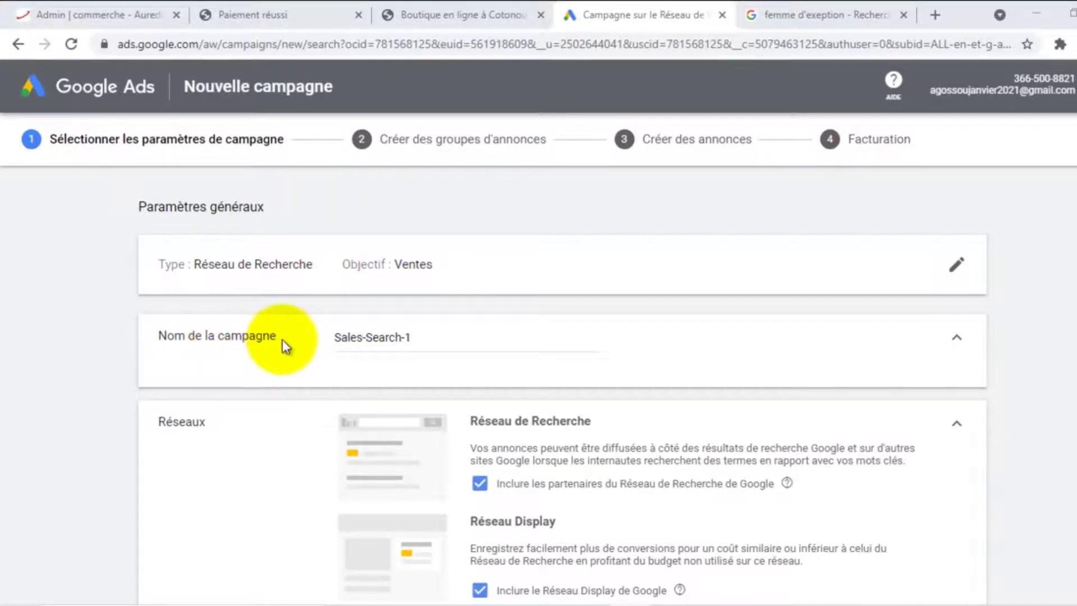
# Replace the campaign name with 'Campagne MotRech auprèsdetokpa'
pyautogui.scroll(-1, 282, 339)
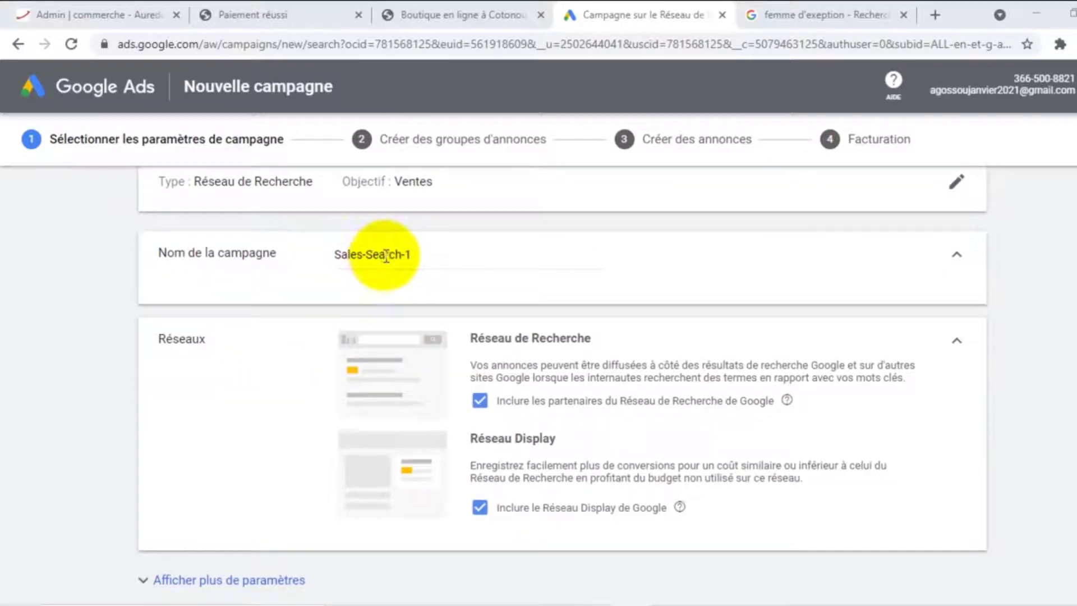
pyautogui.tripleClick(384, 256)
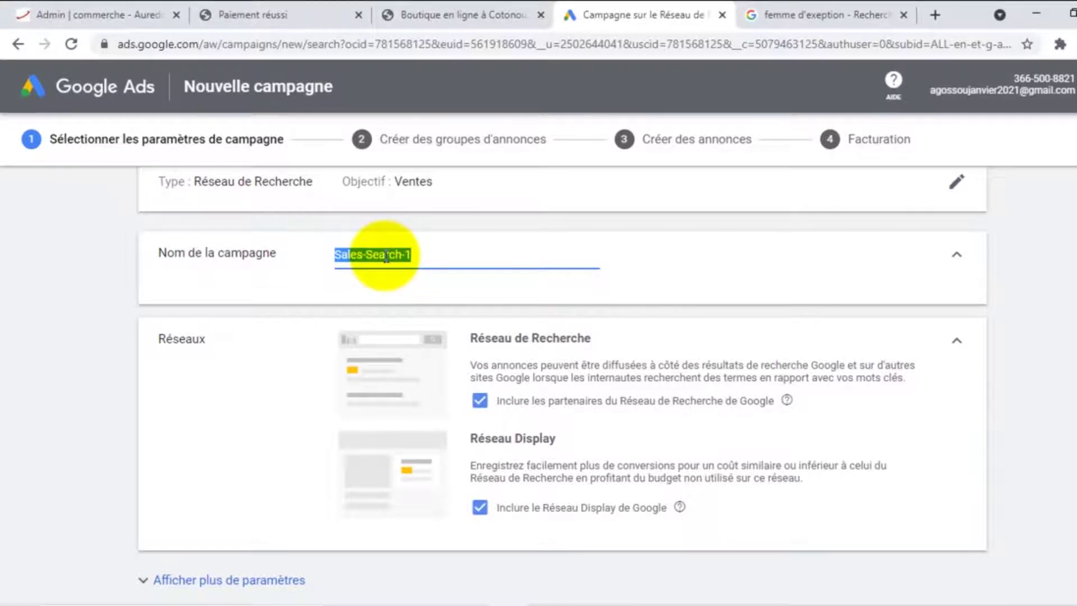
pyautogui.write('C')
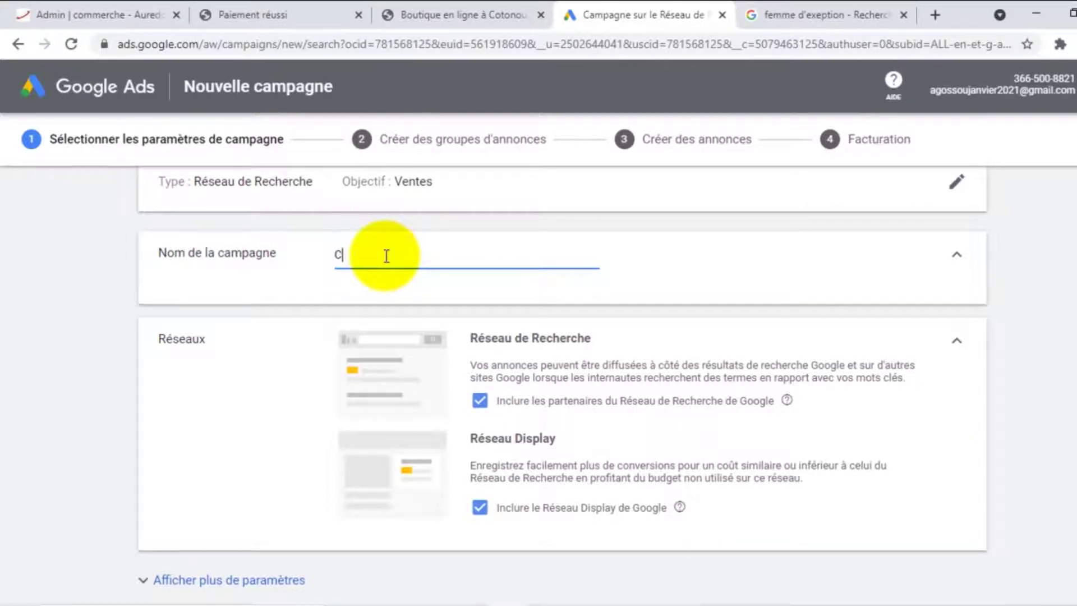
pyautogui.write('ampagne MotRech')
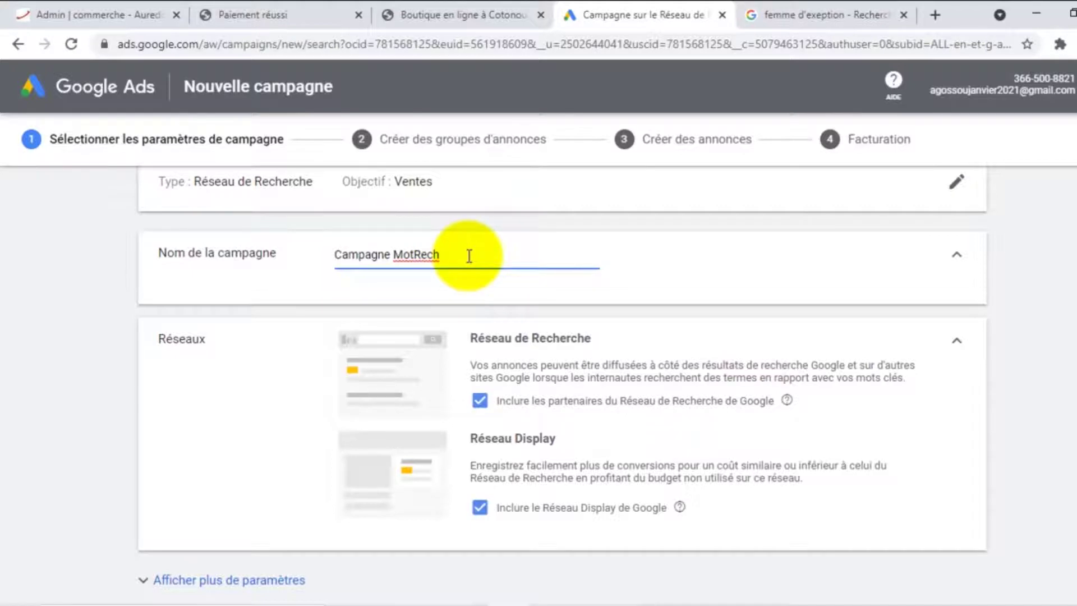
pyautogui.write('aupr')
pyautogui.write('èsdeto')
pyautogui.write('kpa')
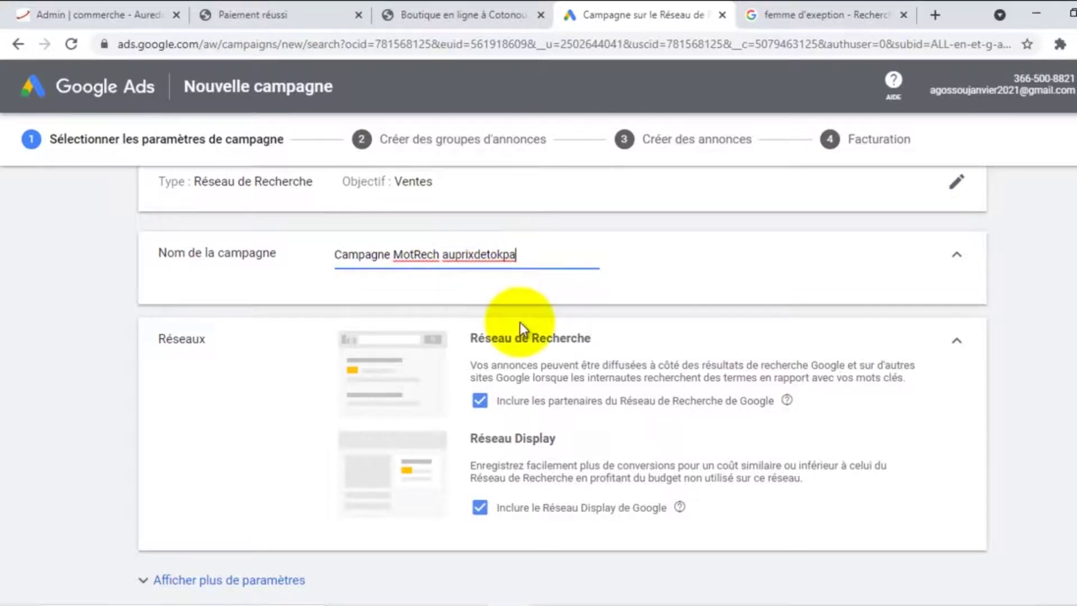
pyautogui.scroll(-1, 345, 371)
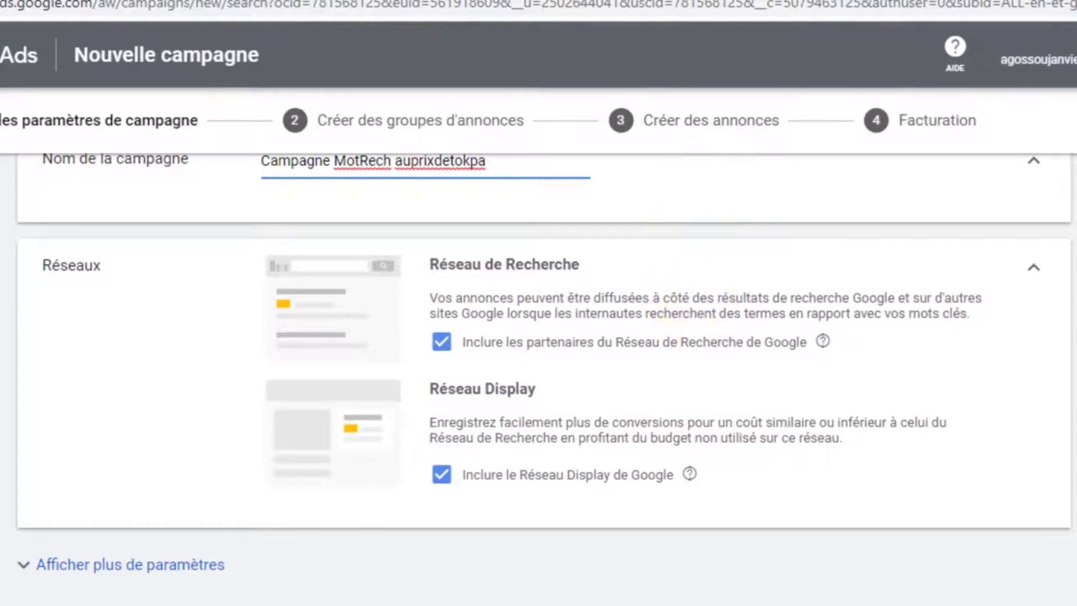
# In a new tab, search Google for 'chemise à paris achat' and review the sponsored shirt ads
pyautogui.click(858, 0)
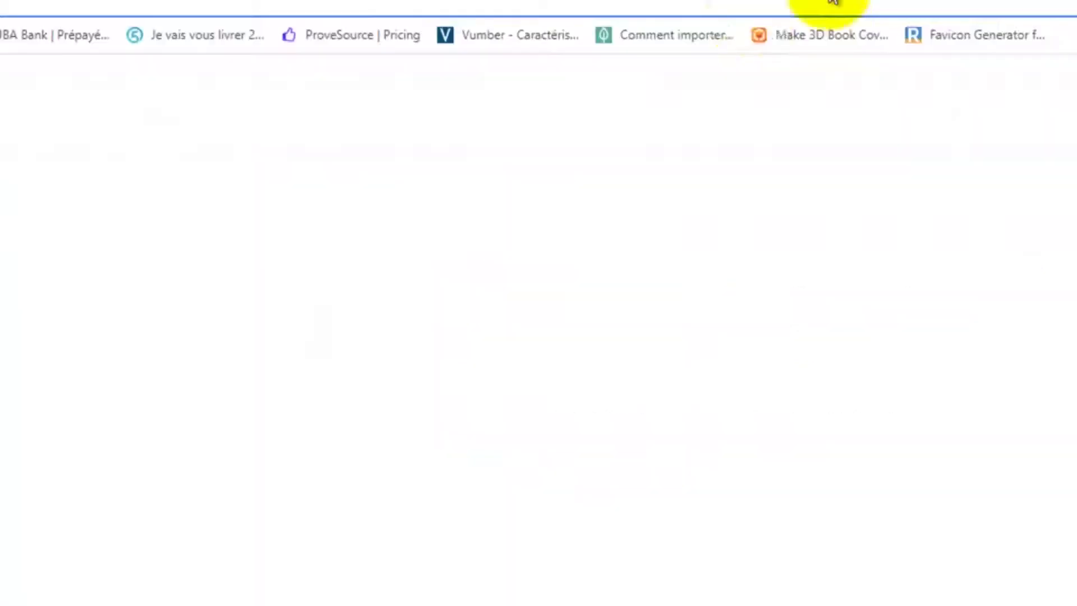
pyautogui.click(630, 5)
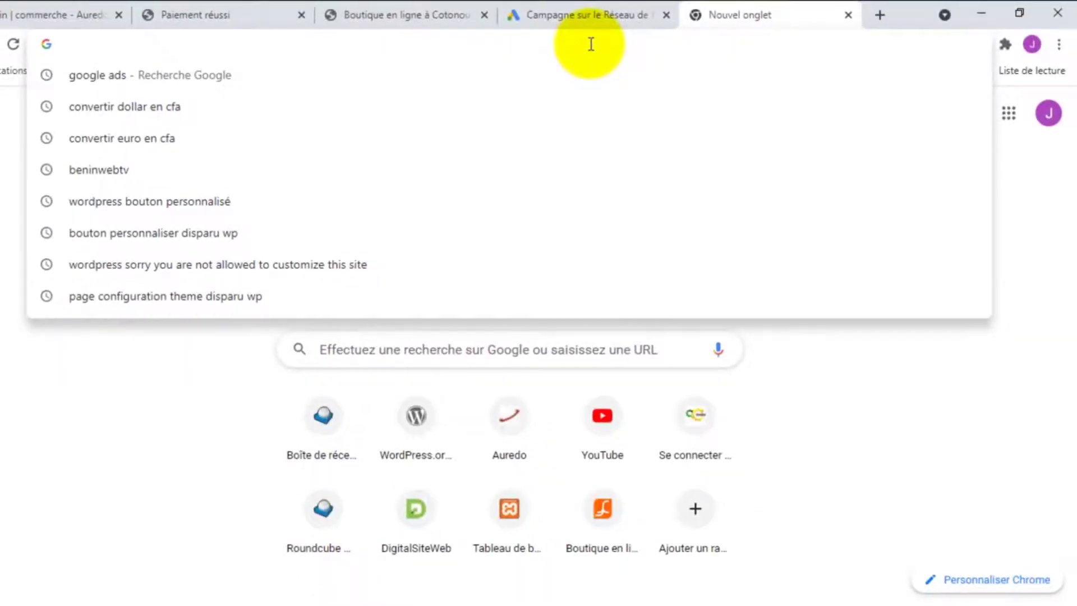
pyautogui.write('che')
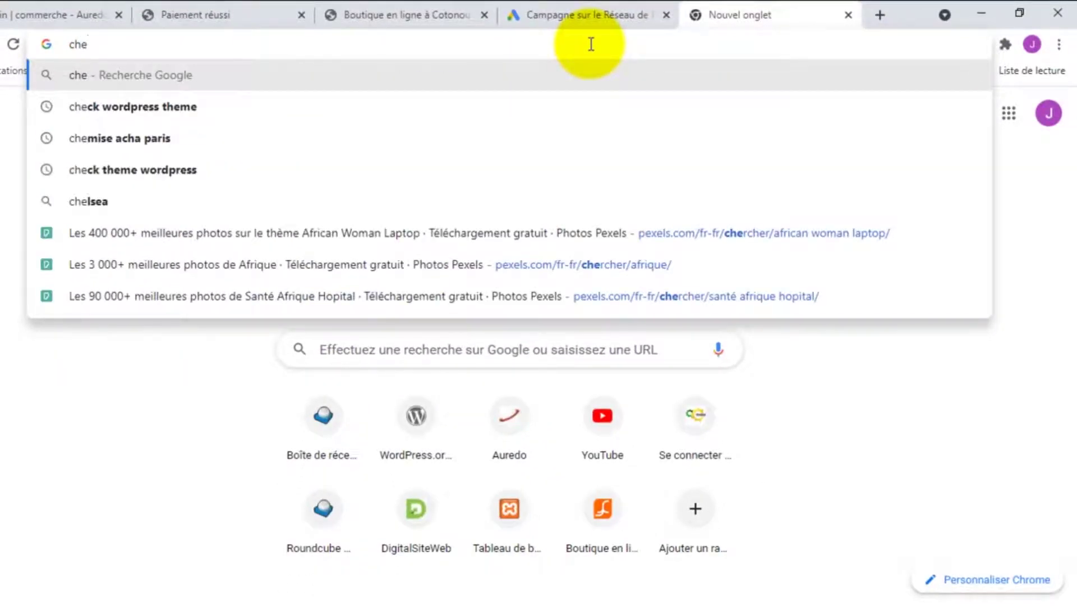
pyautogui.write('mise ')
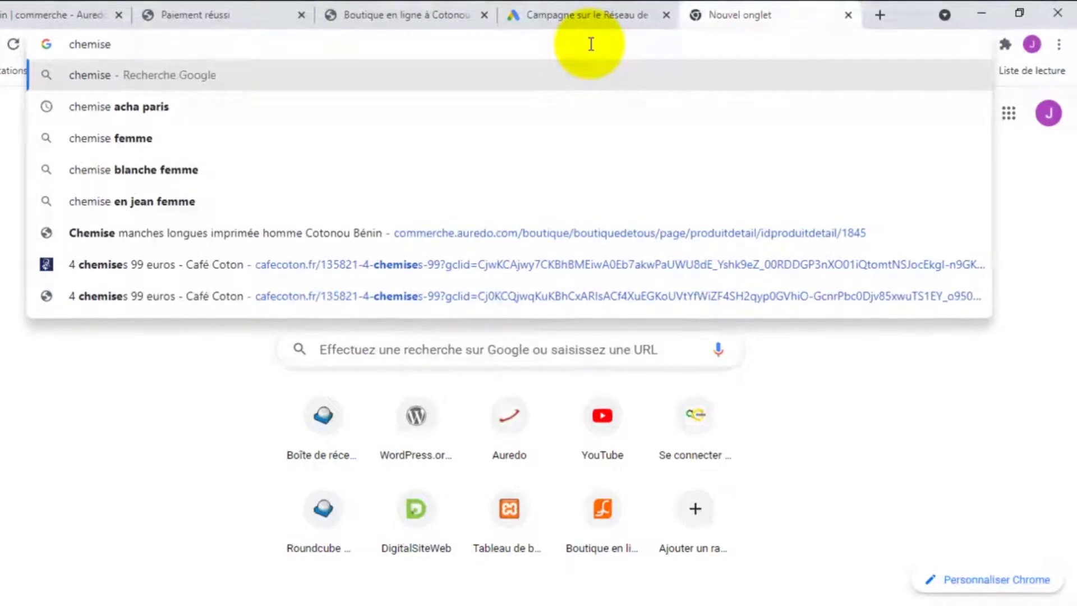
pyautogui.write('à paris')
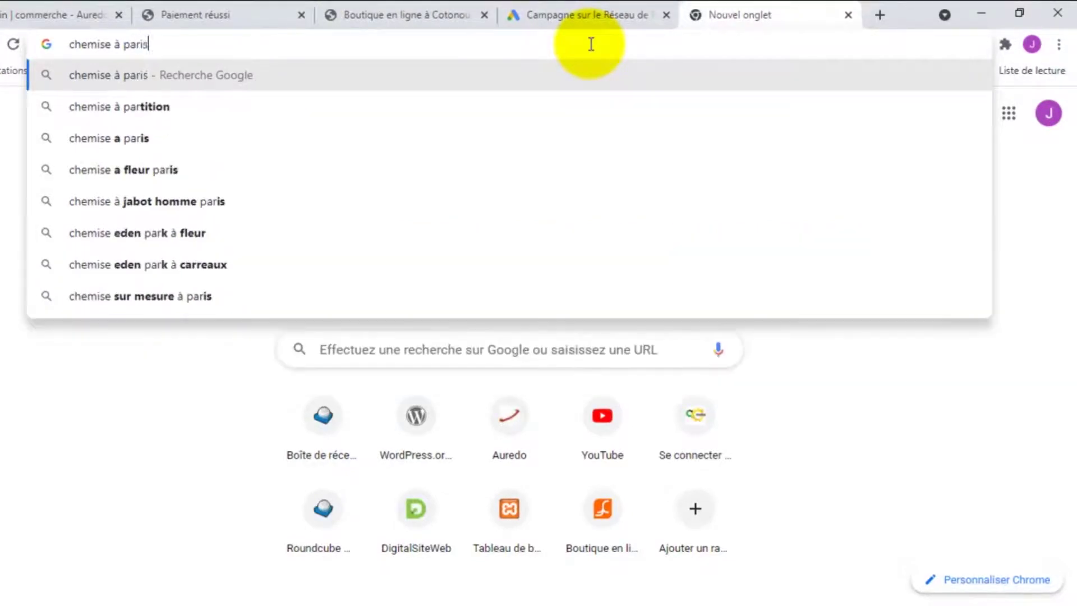
pyautogui.write(' achat')
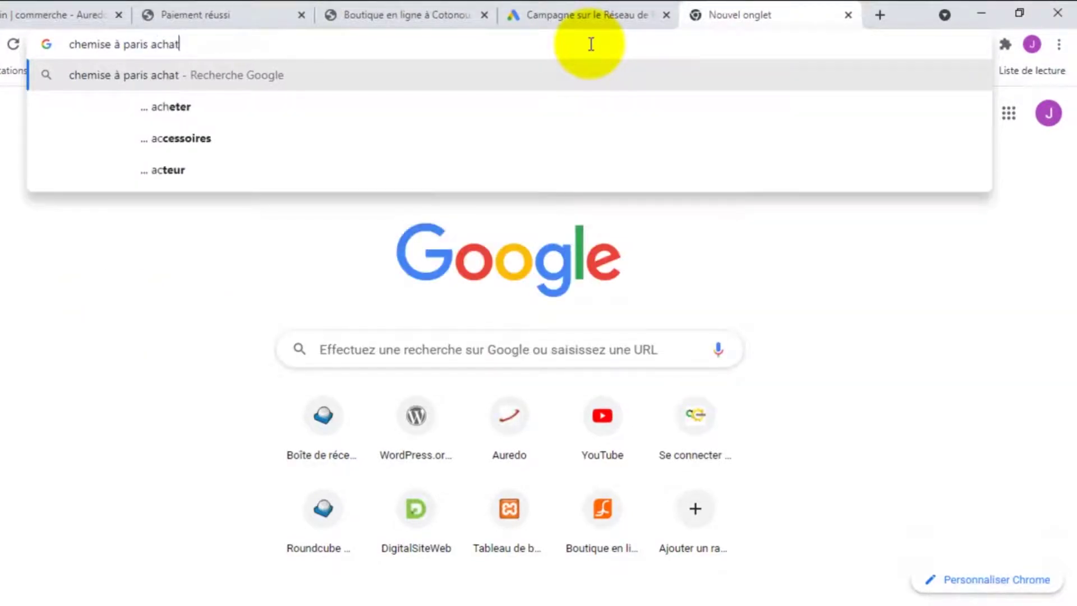
pyautogui.press('Return')
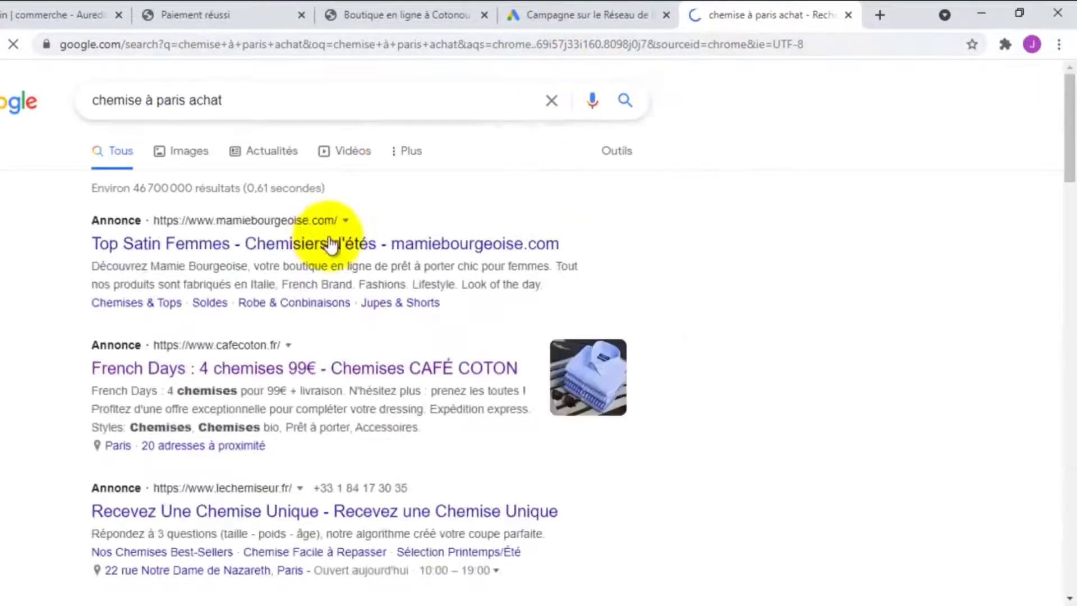
pyautogui.scroll(-3, 286, 239)
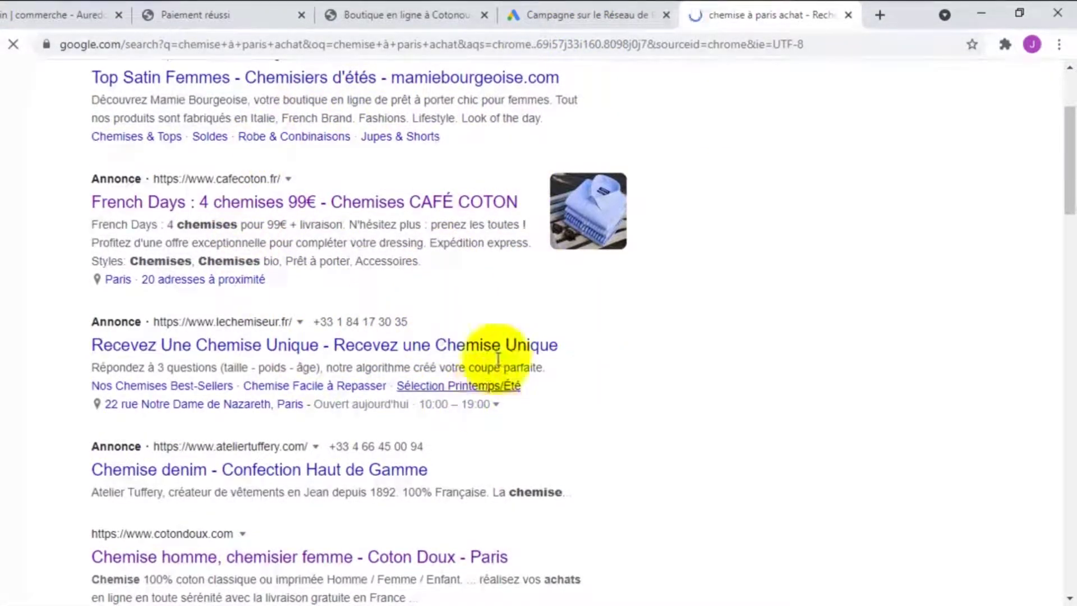
pyautogui.scroll(3, 516, 339)
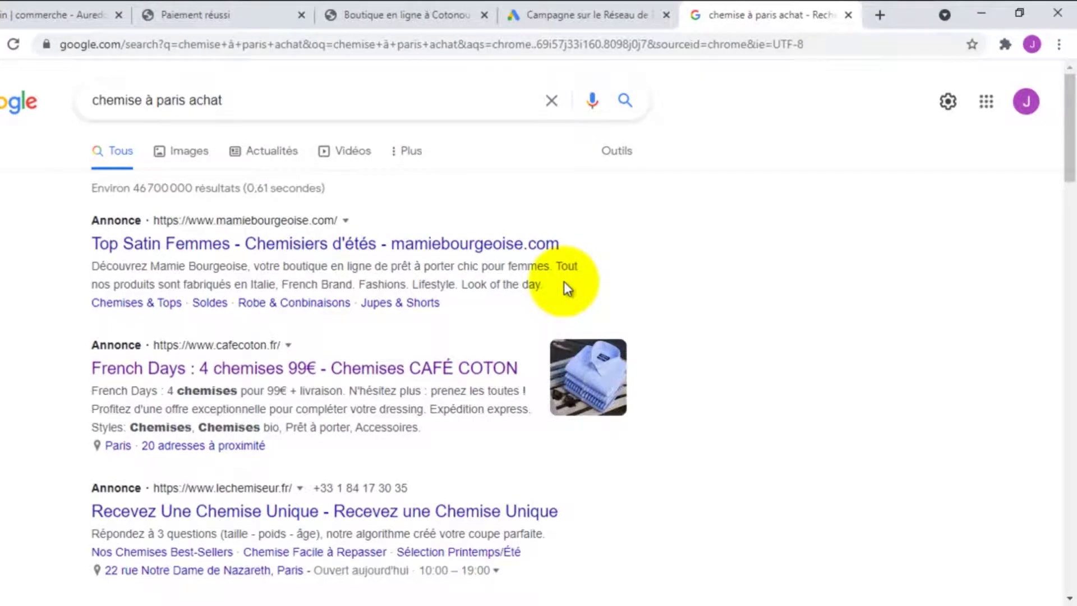
# Exclude Google search partners and the Display Network from the campaign's networks
pyautogui.click(572, 10)
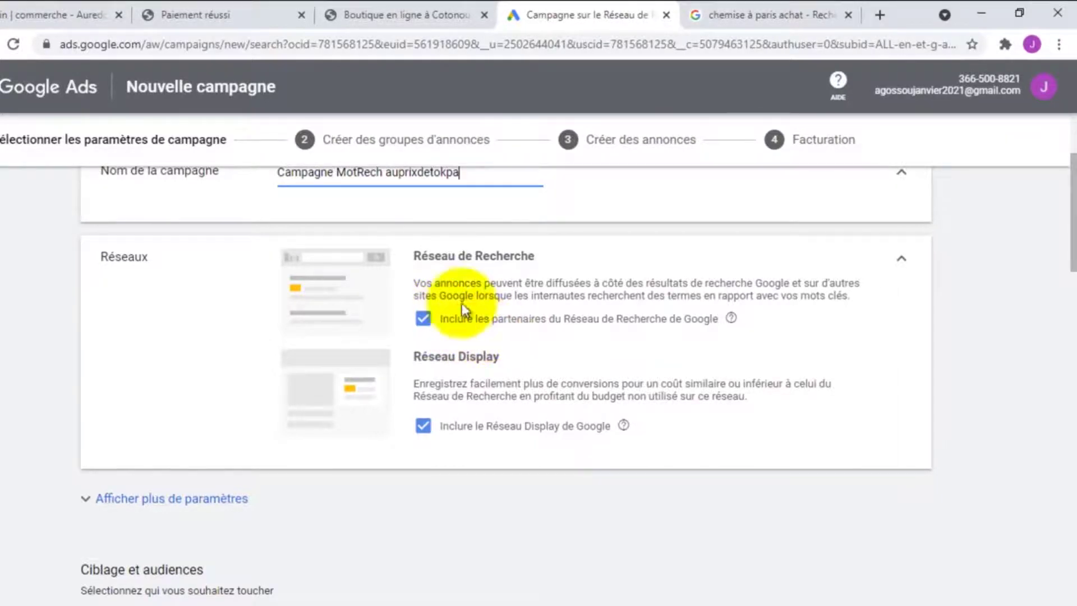
pyautogui.click(435, 334)
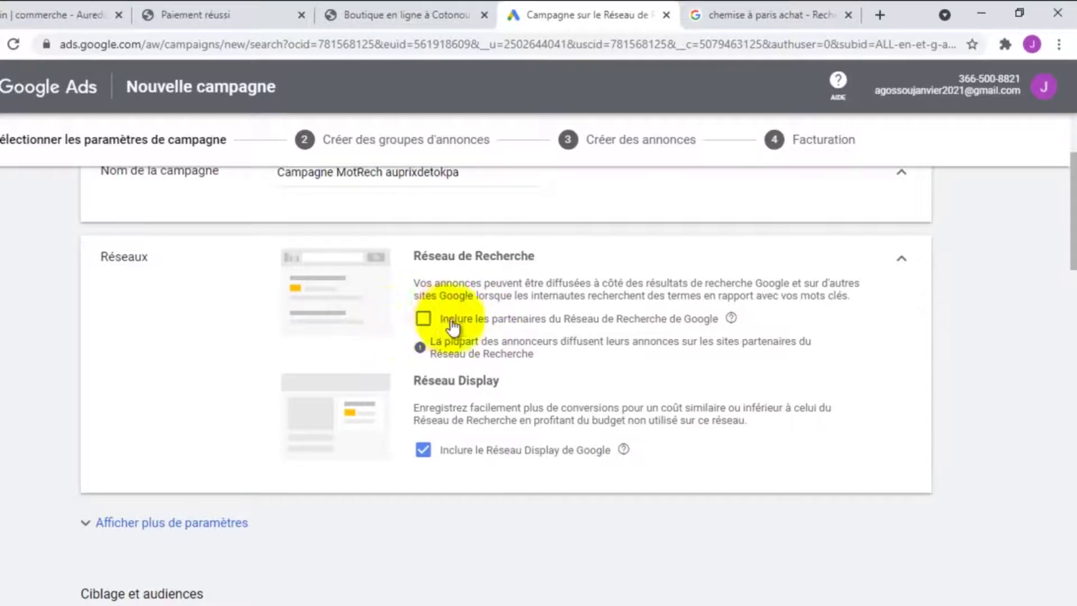
pyautogui.scroll(-2, 448, 321)
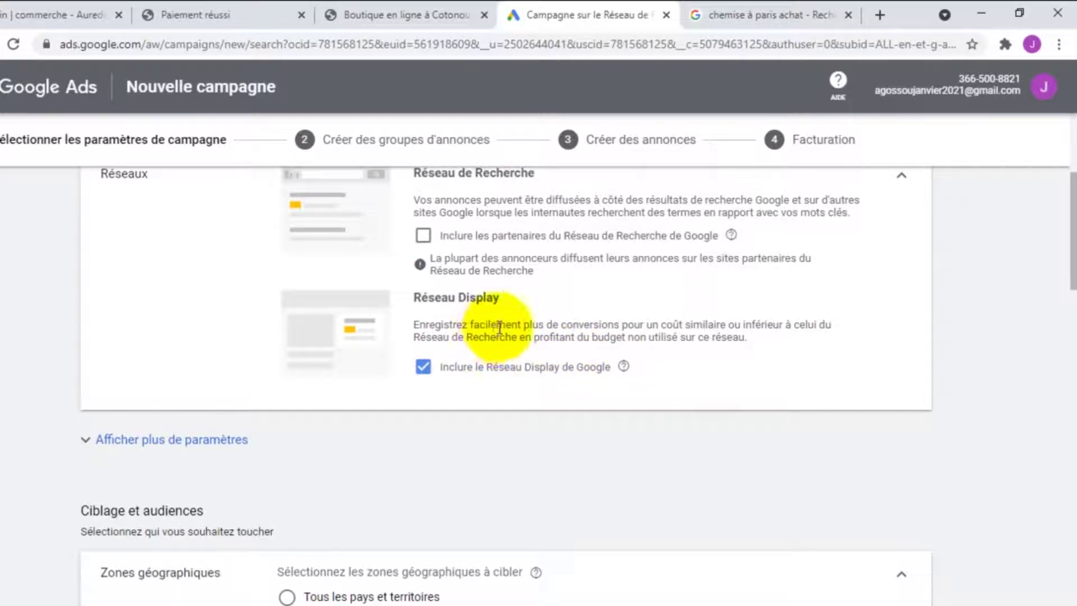
pyautogui.click(423, 368)
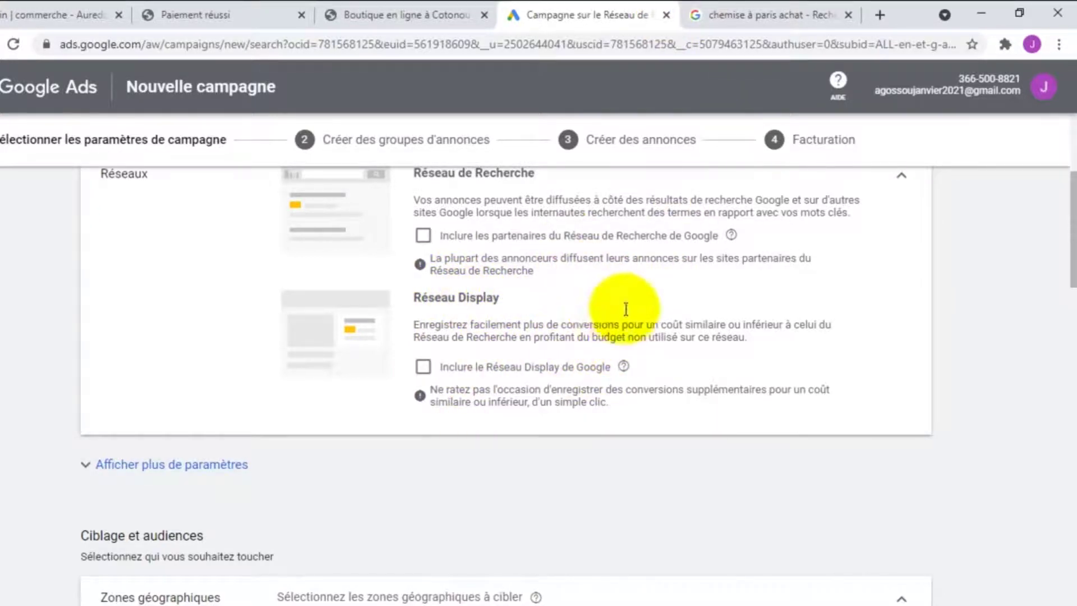
# Glance at the 'chemise à paris achat' results, then return to the campaign settings
pyautogui.click(754, 11)
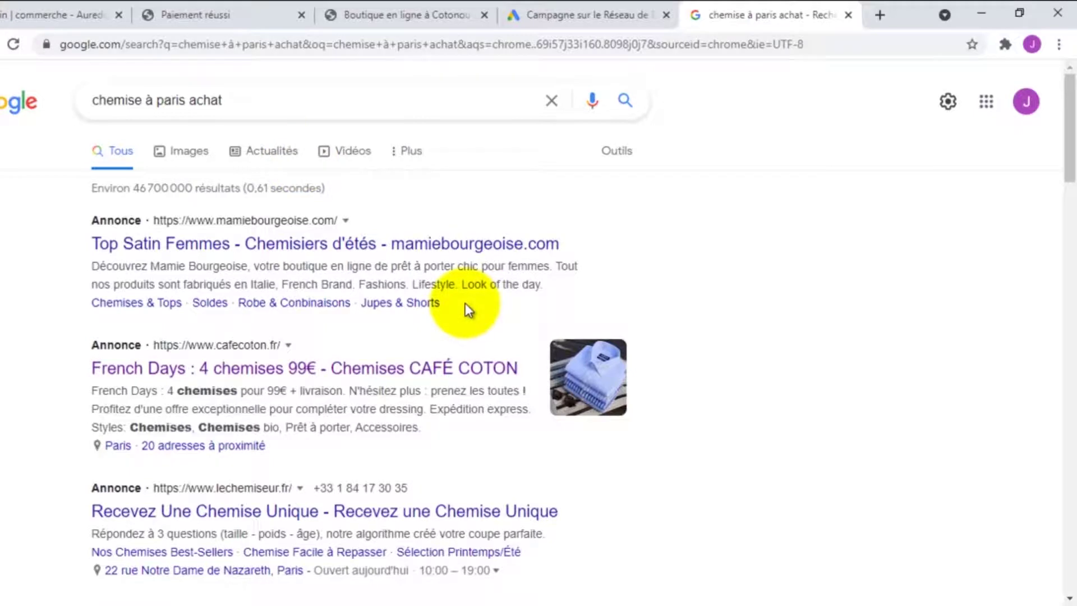
pyautogui.click(611, 14)
pyautogui.scroll(1, 471, 242)
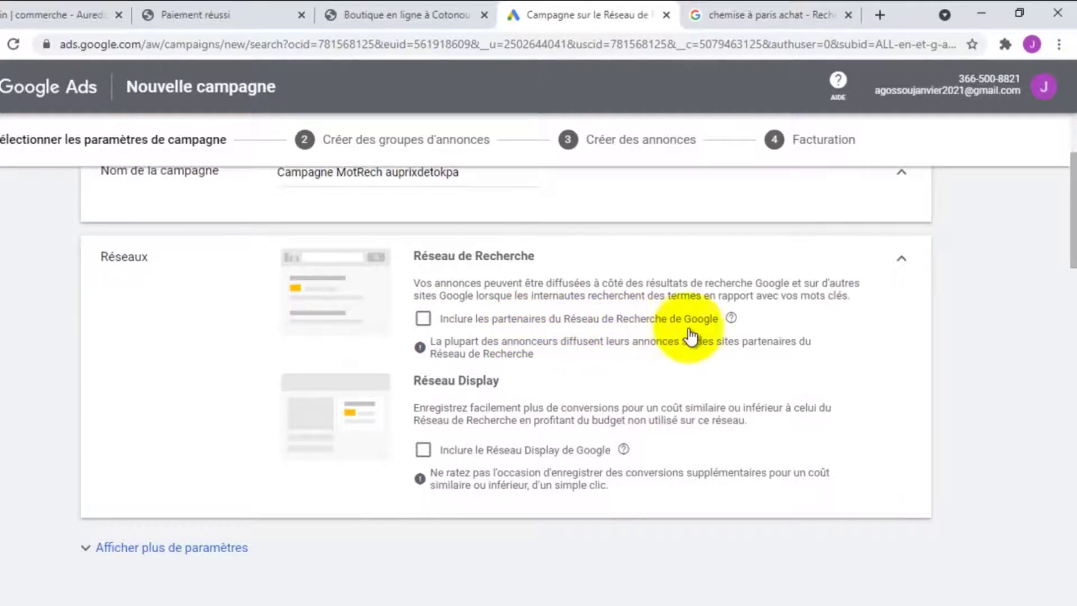
pyautogui.scroll(-1, 494, 392)
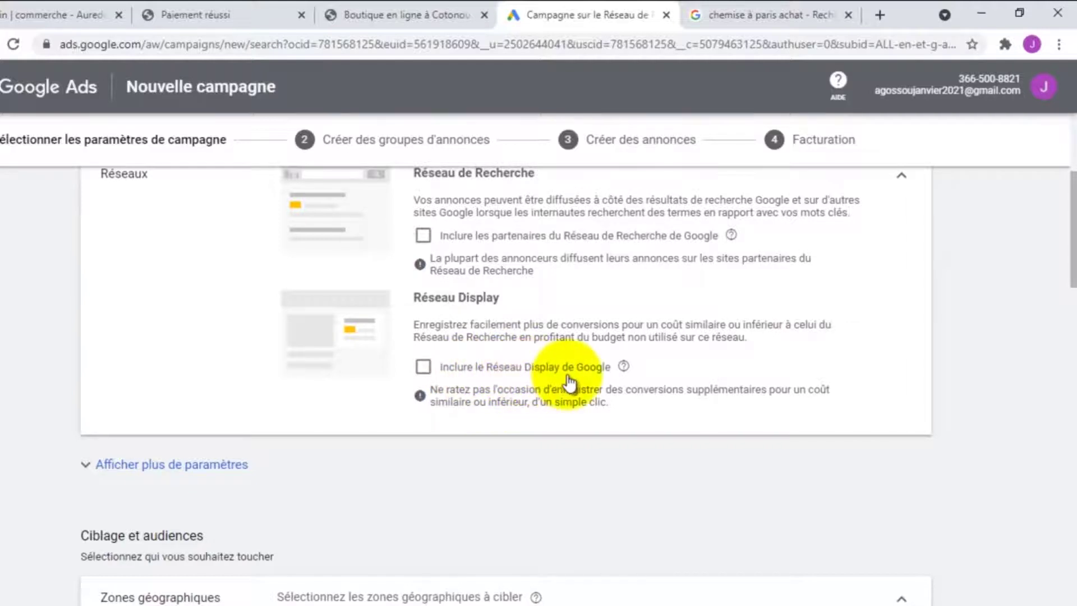
pyautogui.scroll(-2, 477, 293)
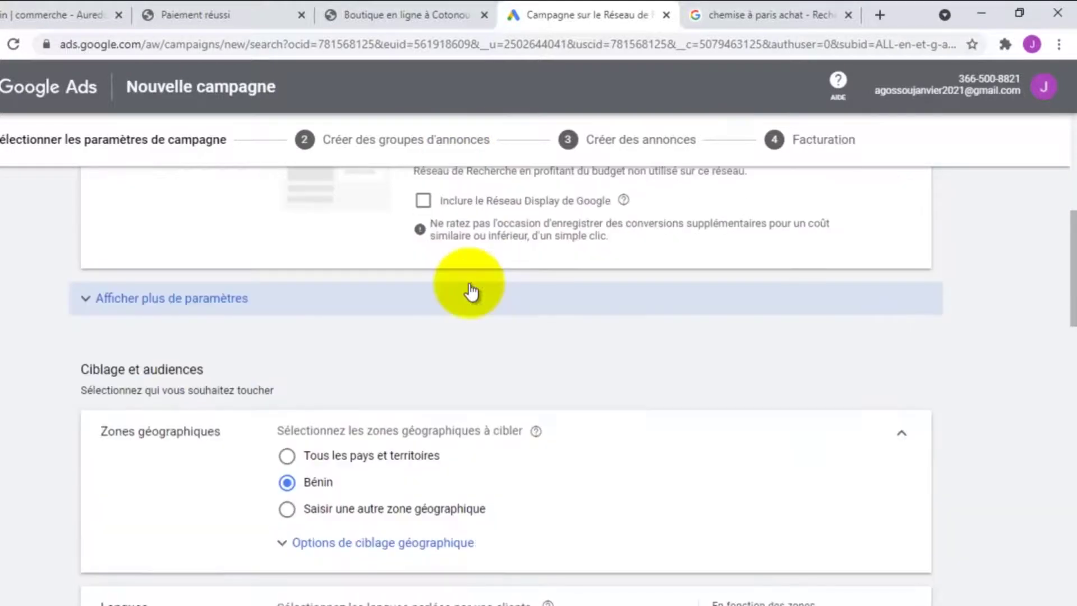
# Give the campaign an end date of 30 sept. 2021 under Dates de début et de fin
pyautogui.click(149, 306)
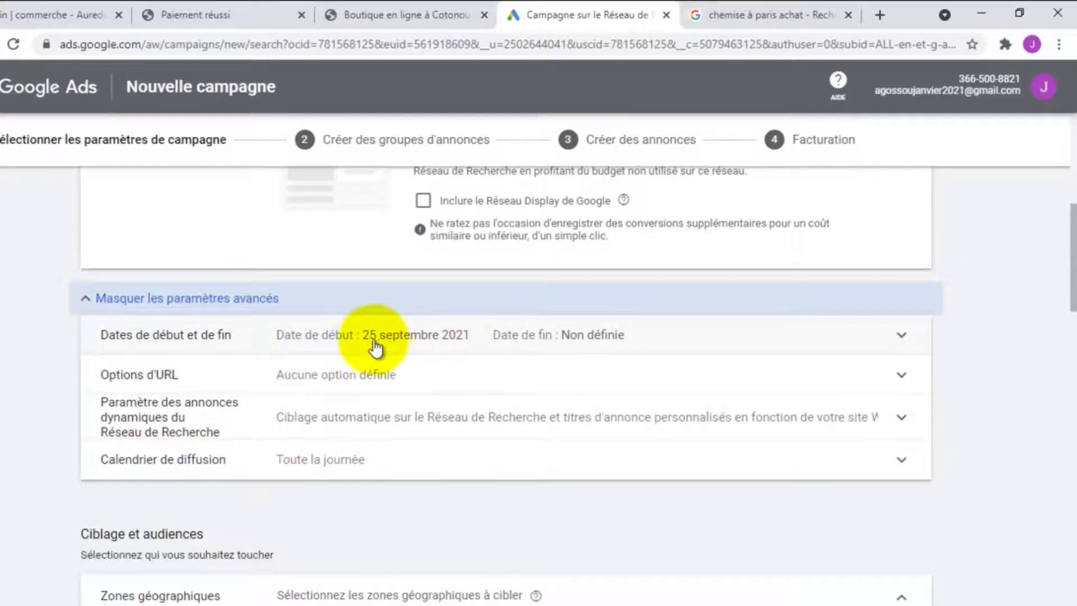
pyautogui.click(469, 346)
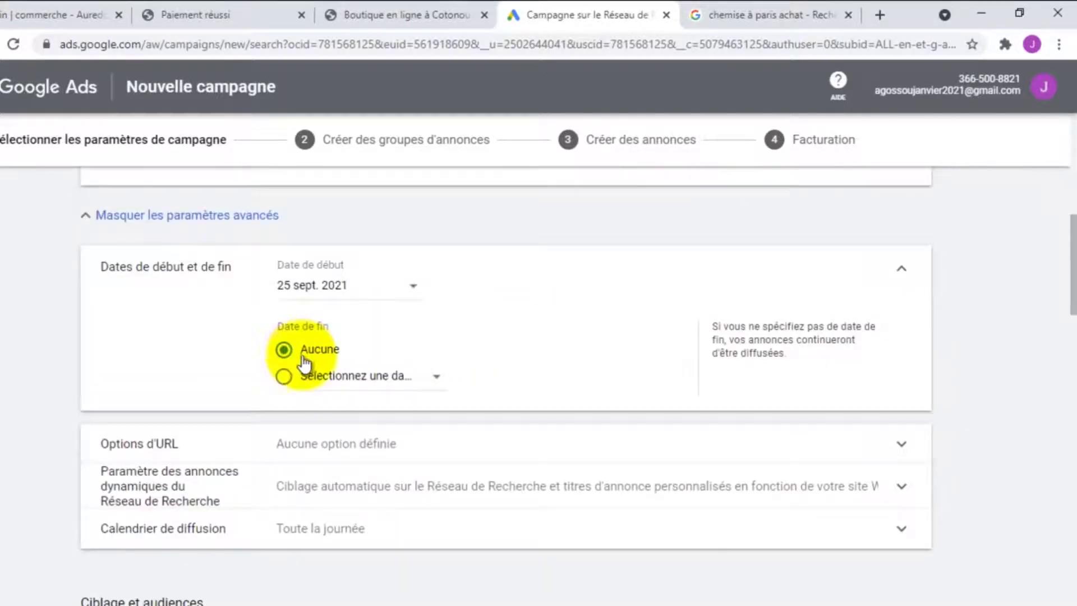
pyautogui.click(374, 378)
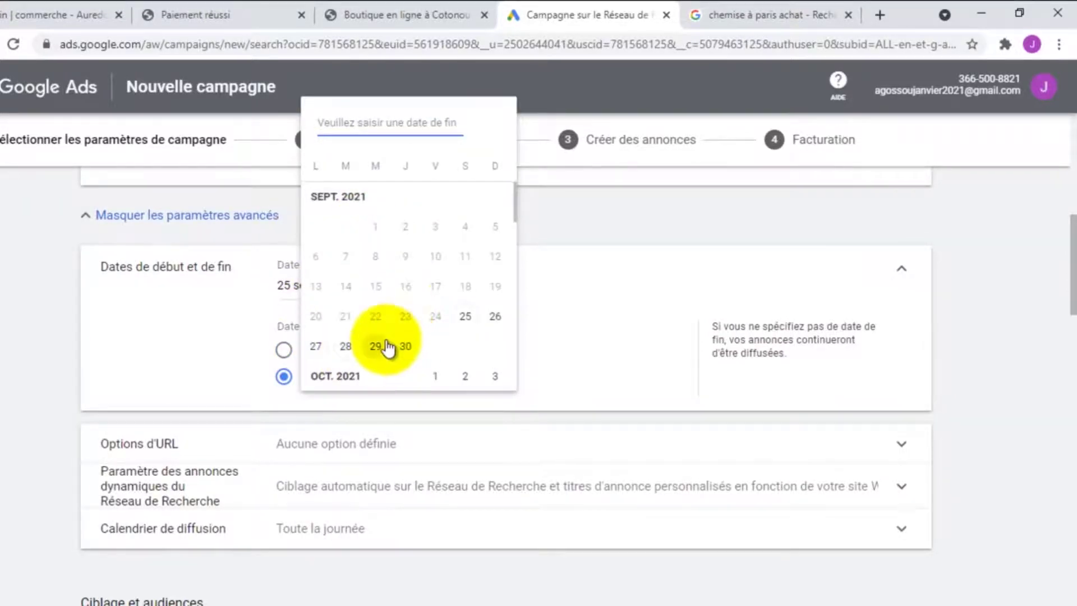
pyautogui.click(406, 346)
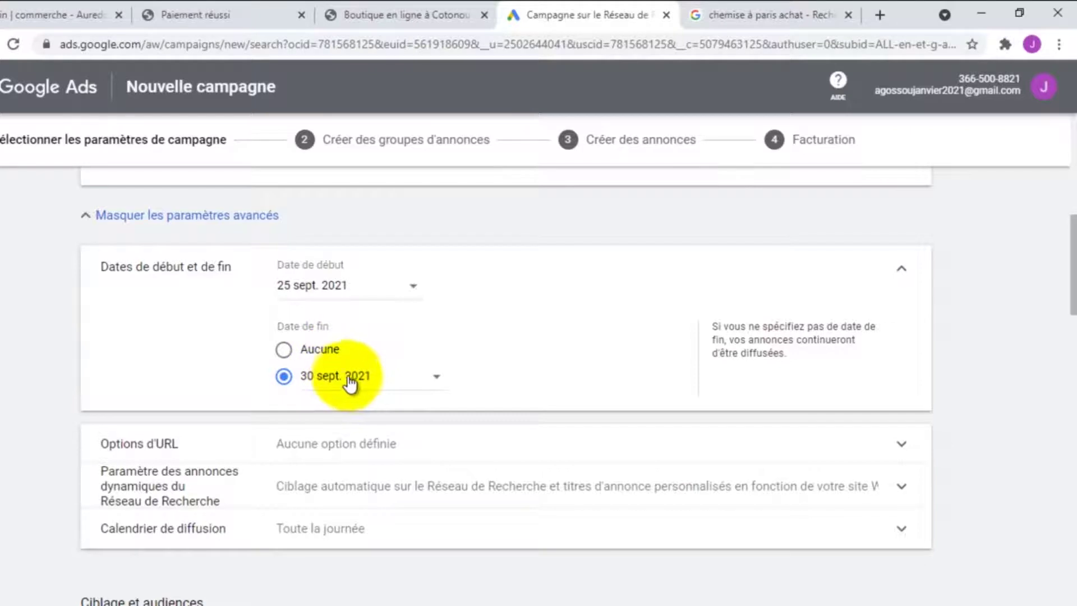
pyautogui.scroll(-1, 493, 353)
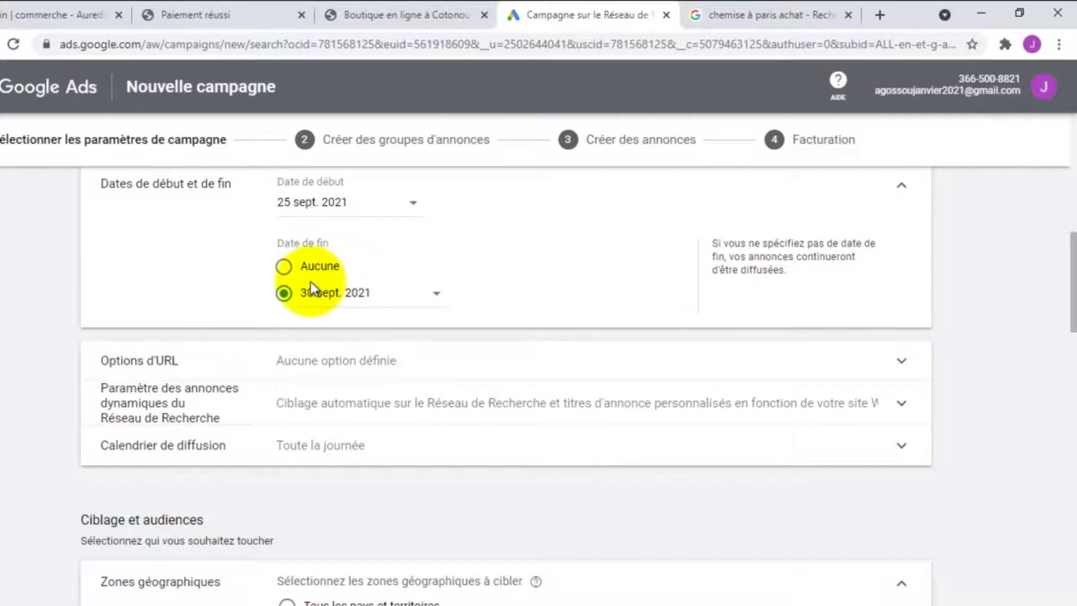
pyautogui.scroll(-1, 308, 287)
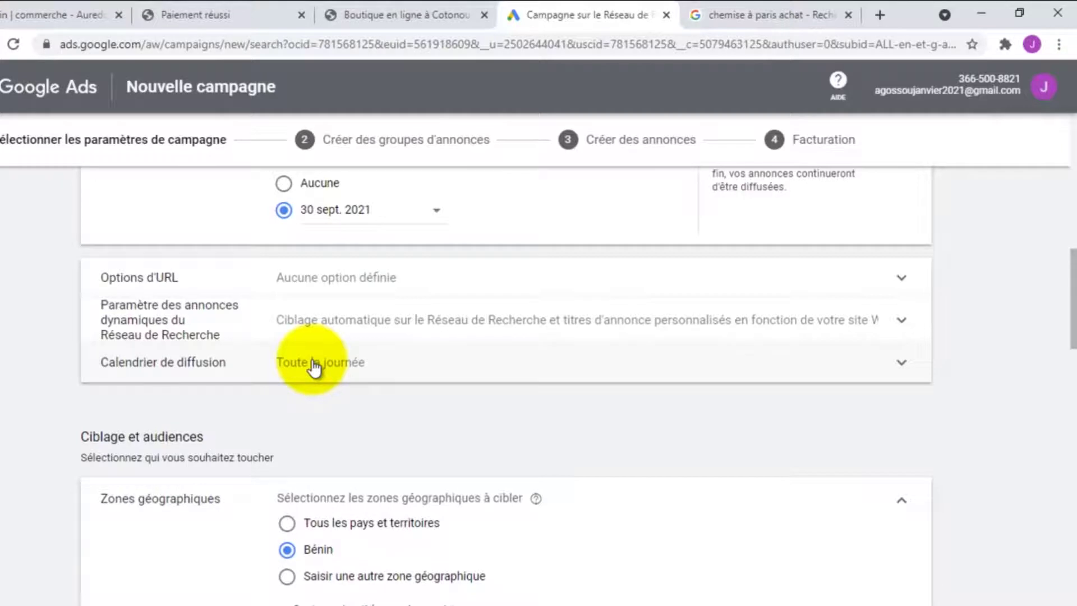
# Leave the ad schedule at Tous les jours, 00:00 to 00:00
pyautogui.click(313, 362)
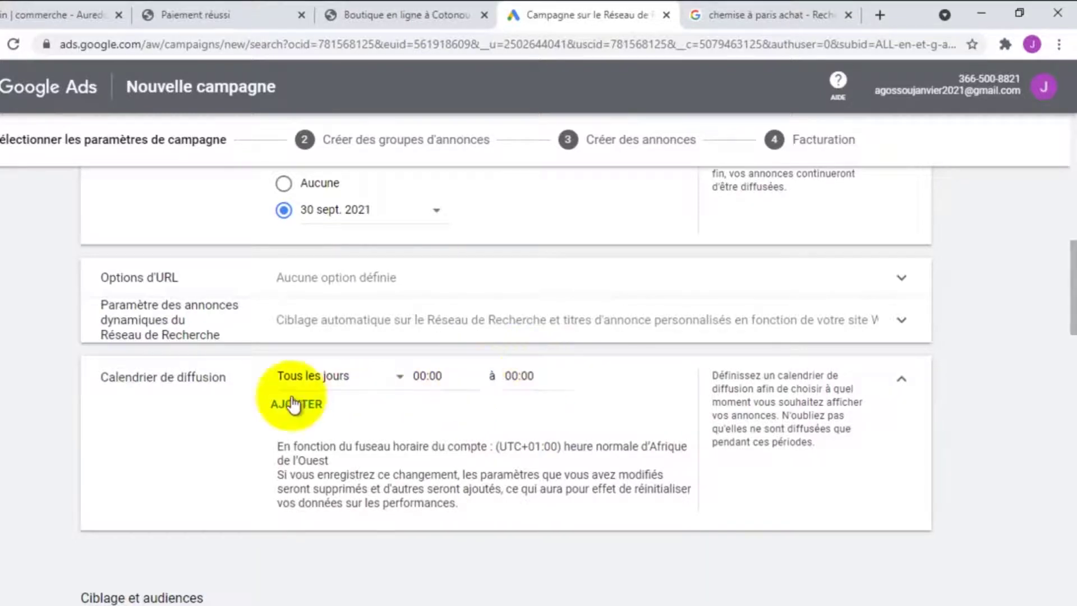
pyautogui.click(342, 378)
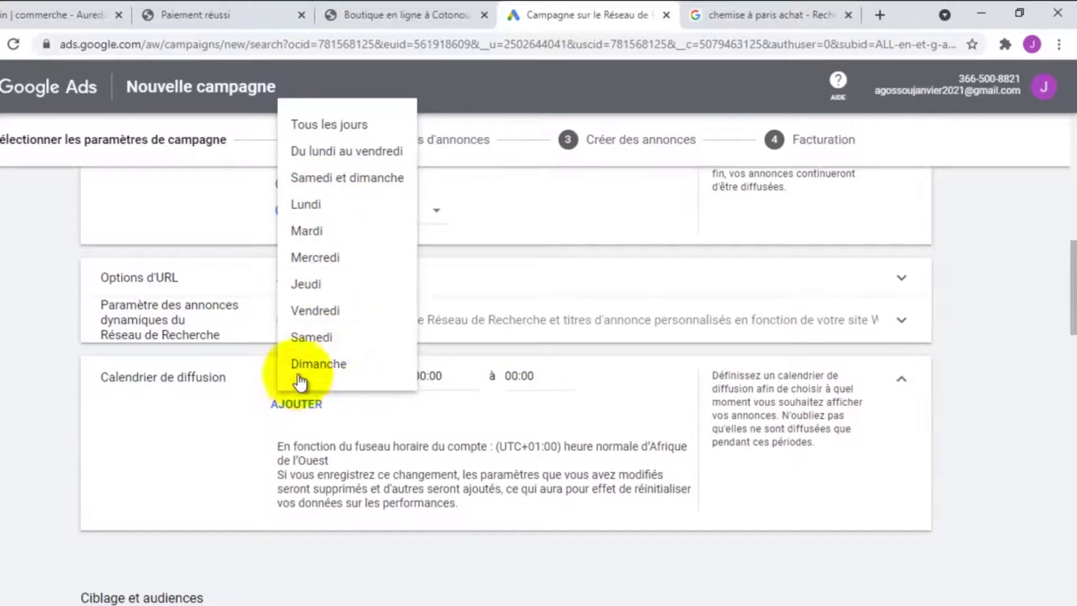
pyautogui.click(207, 423)
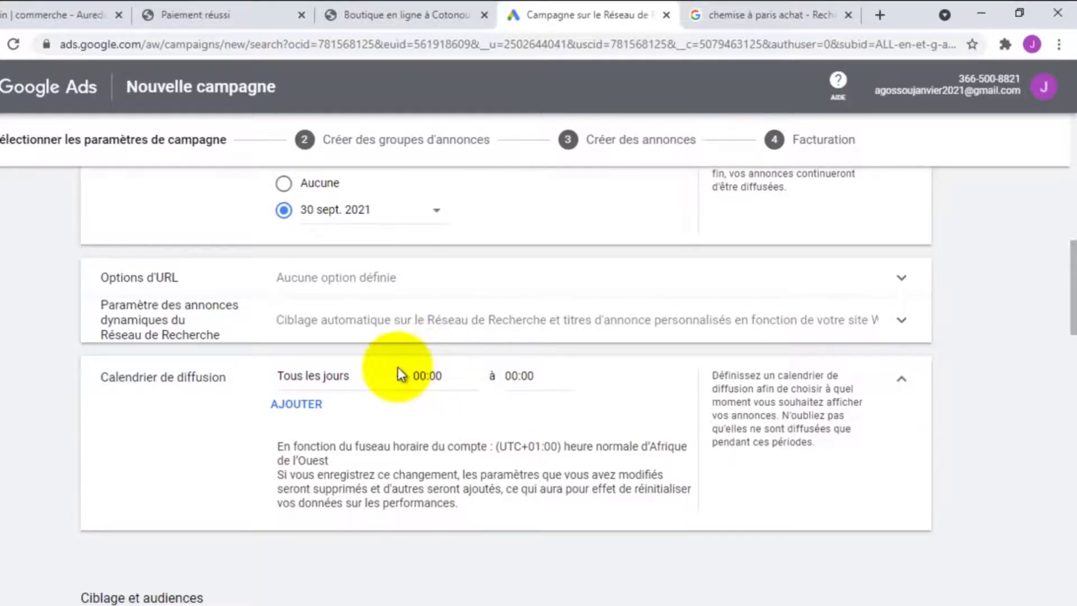
pyautogui.scroll(-5, 419, 373)
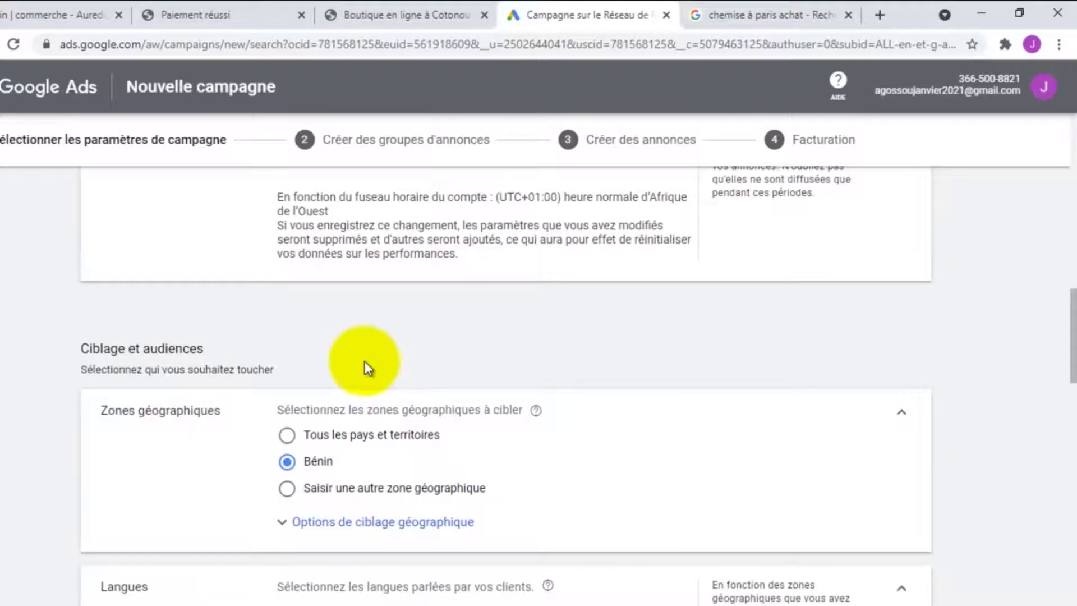
pyautogui.scroll(-2, 364, 364)
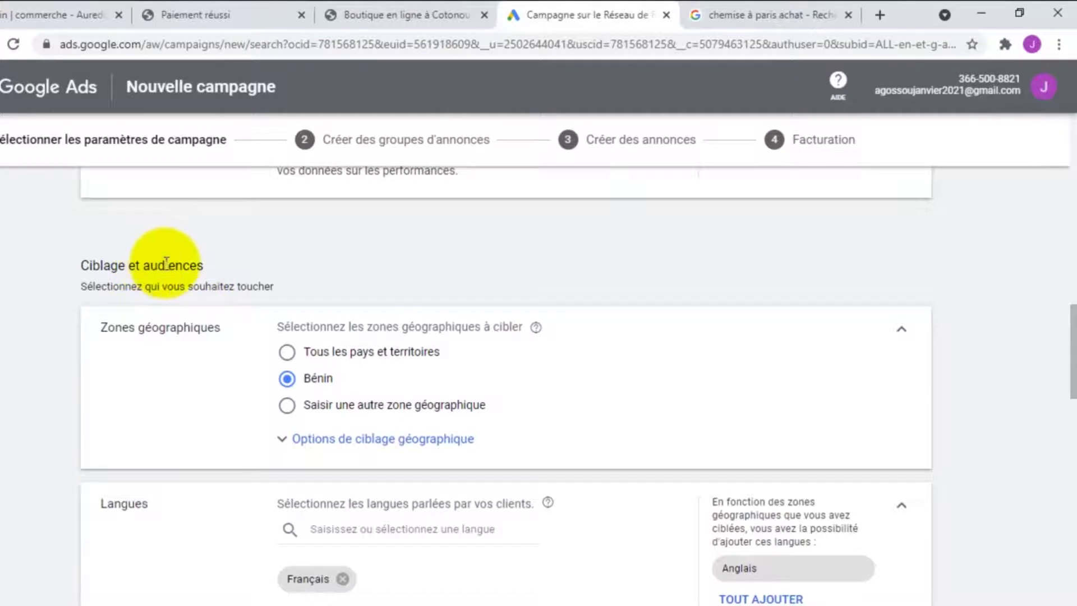
pyautogui.scroll(-1, 160, 264)
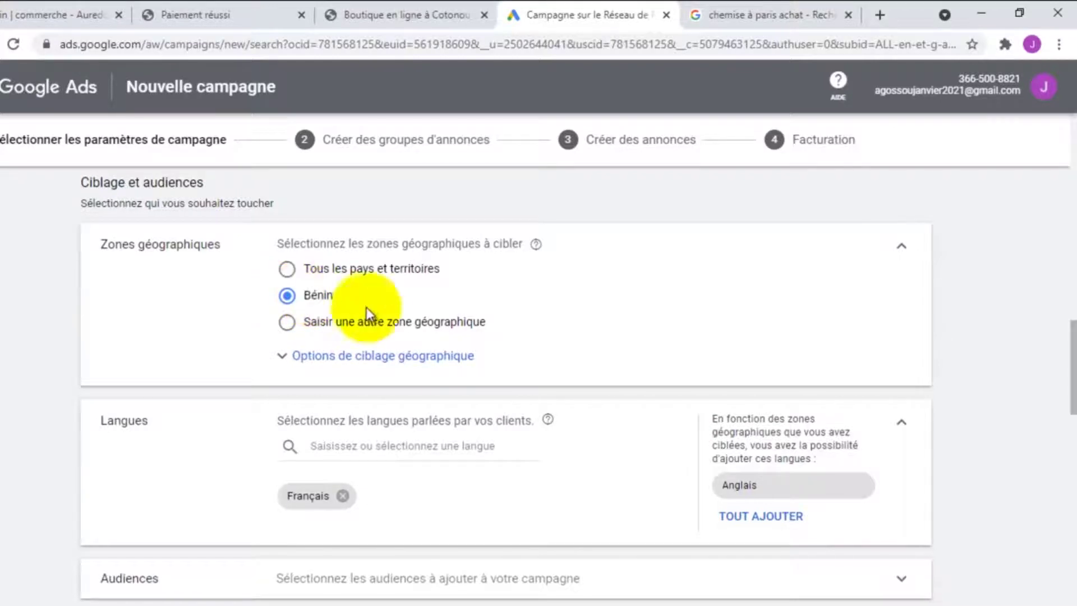
# Target Cotonou and Abomey Calavi as custom locations, then remove all targeted locations
pyautogui.click(288, 322)
pyautogui.scroll(-1, 347, 331)
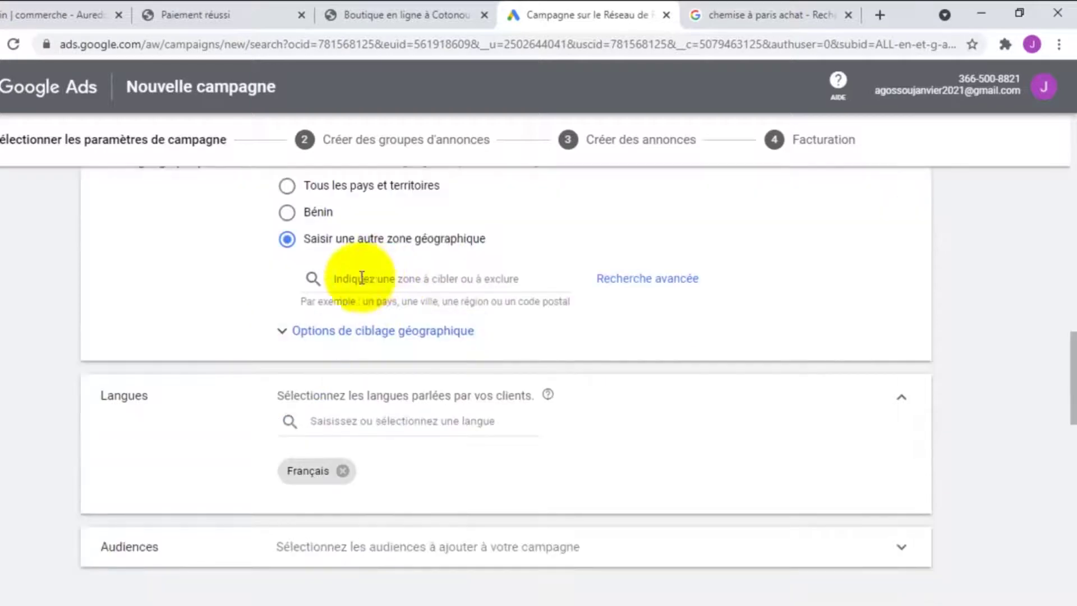
pyautogui.click(388, 276)
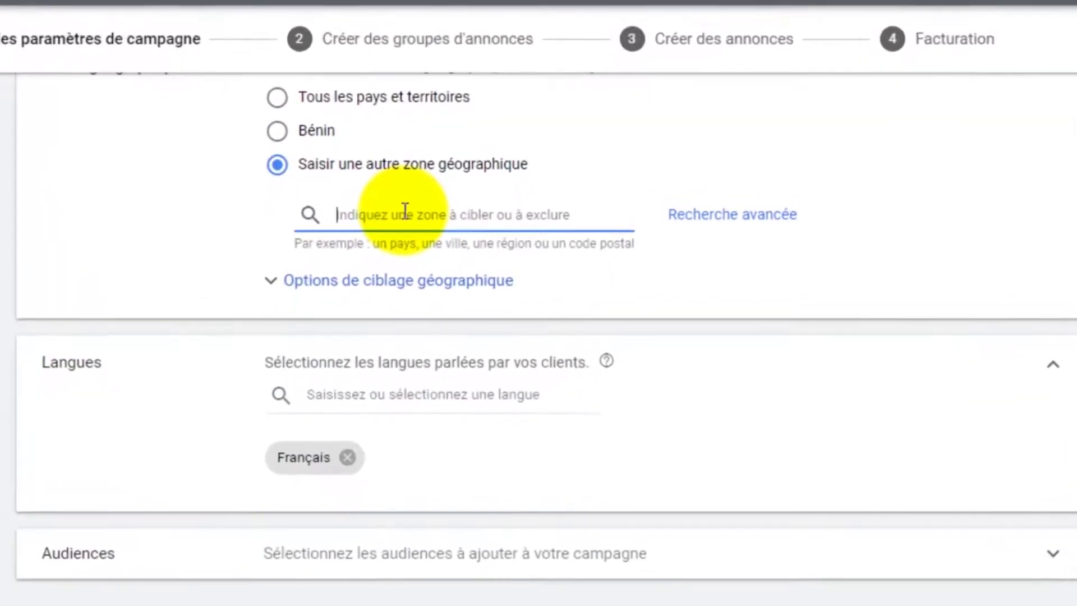
pyautogui.write('Cot')
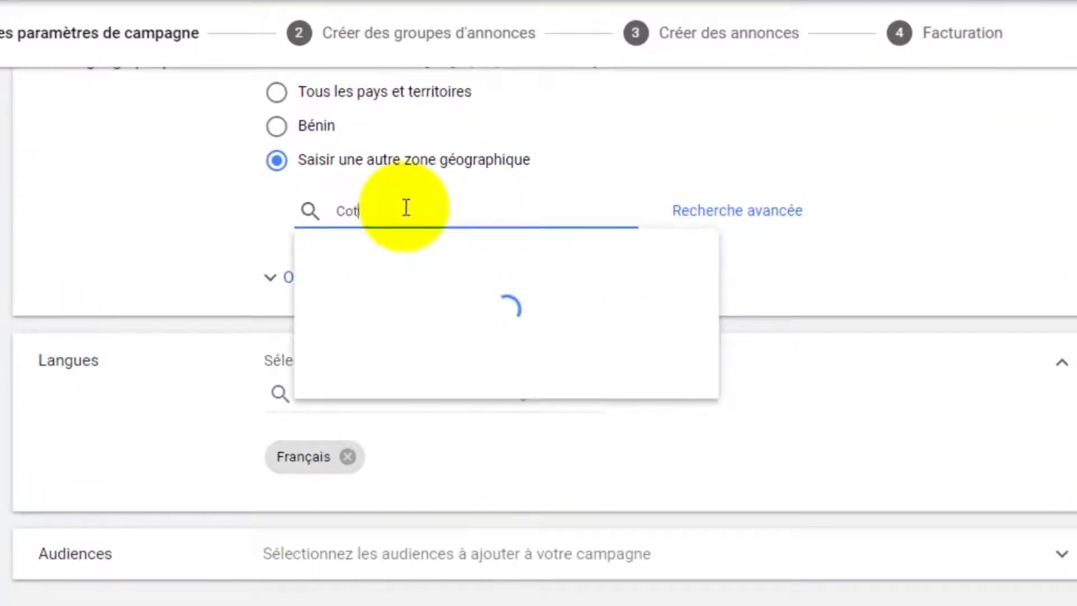
pyautogui.write('onou')
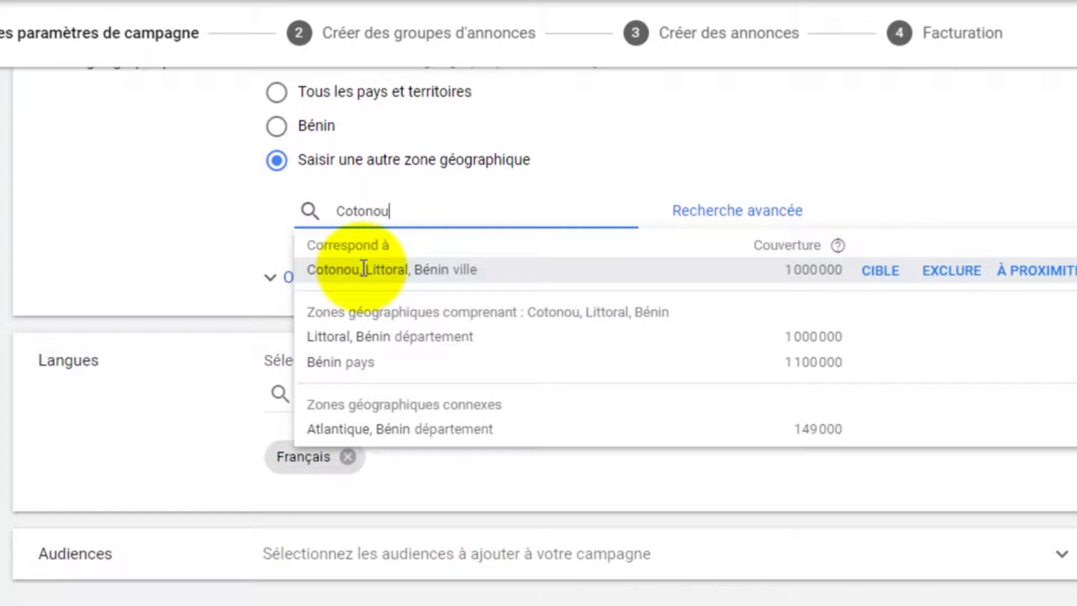
pyautogui.click(874, 272)
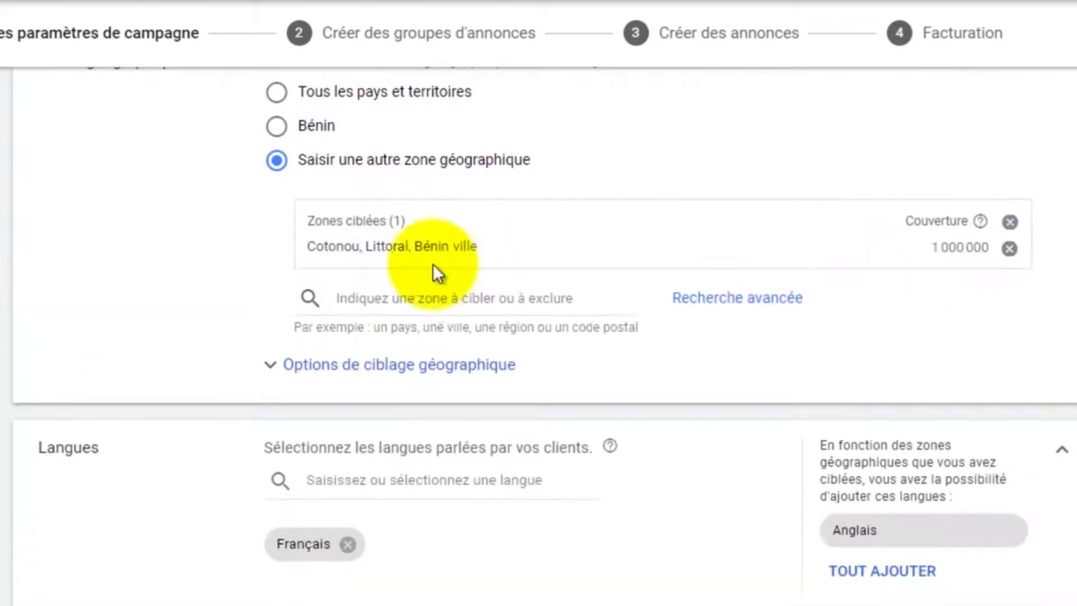
pyautogui.click(410, 301)
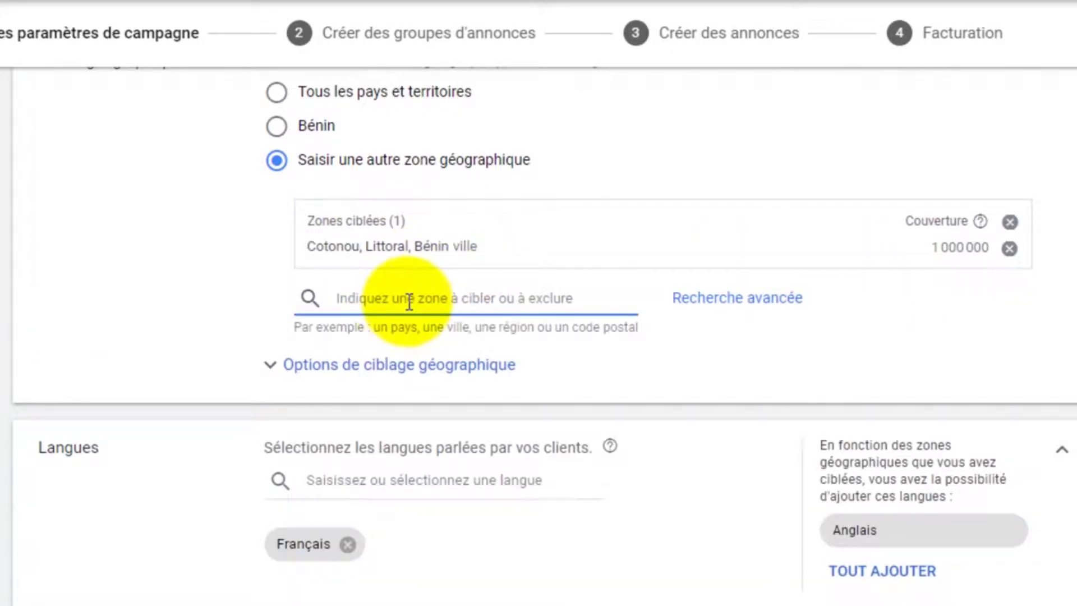
pyautogui.write('Abomey')
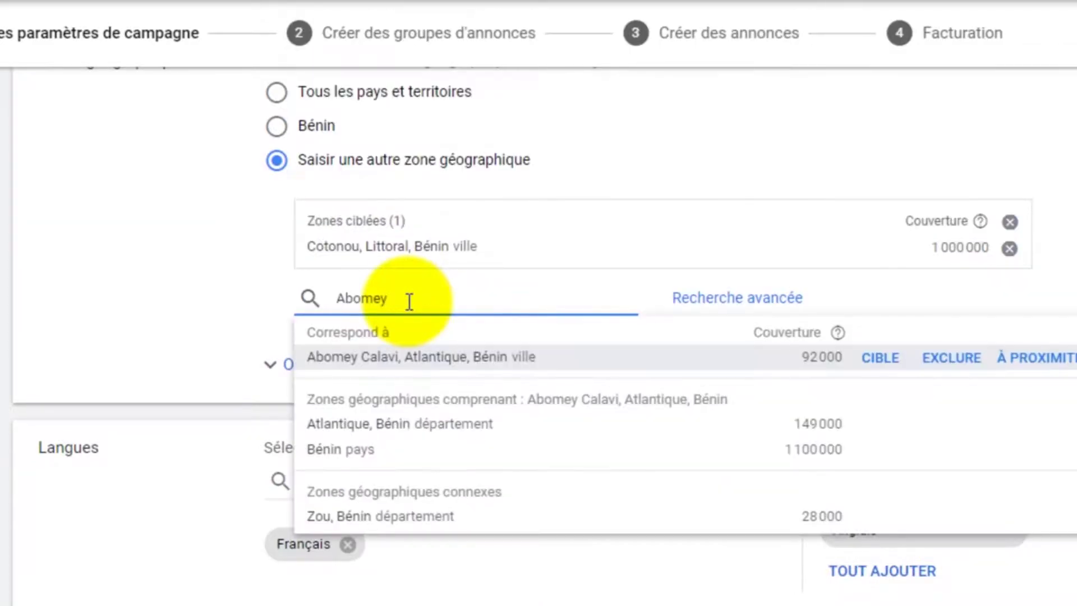
pyautogui.click(881, 360)
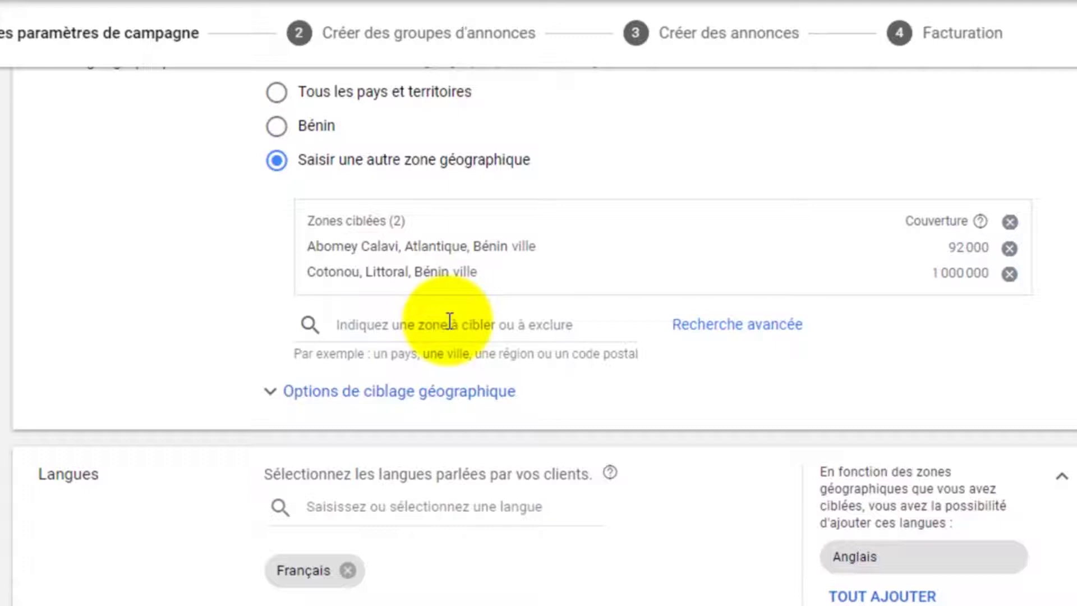
pyautogui.click(454, 322)
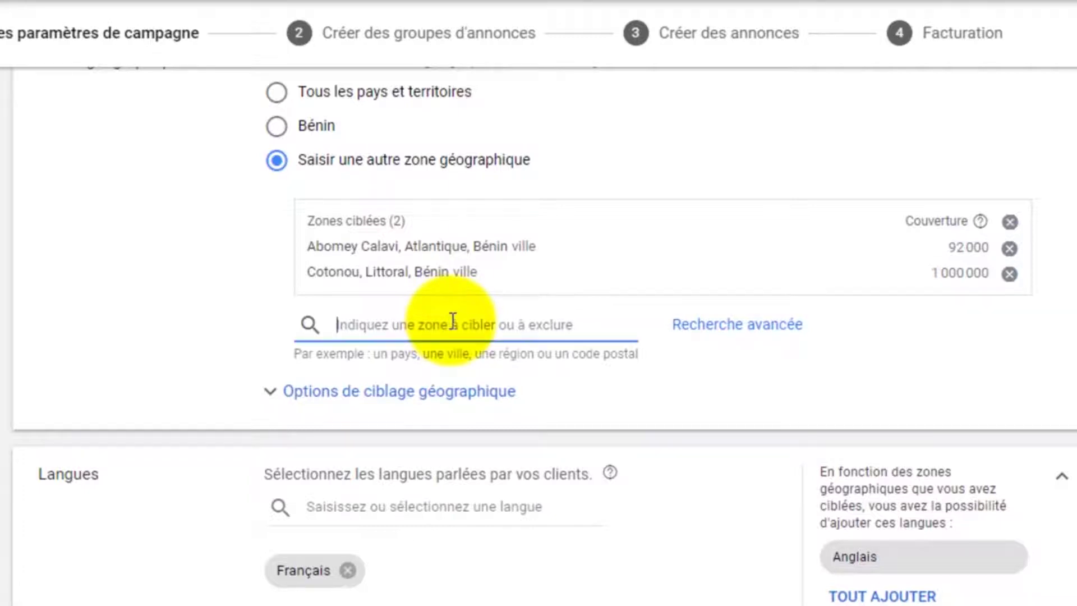
pyautogui.write('B')
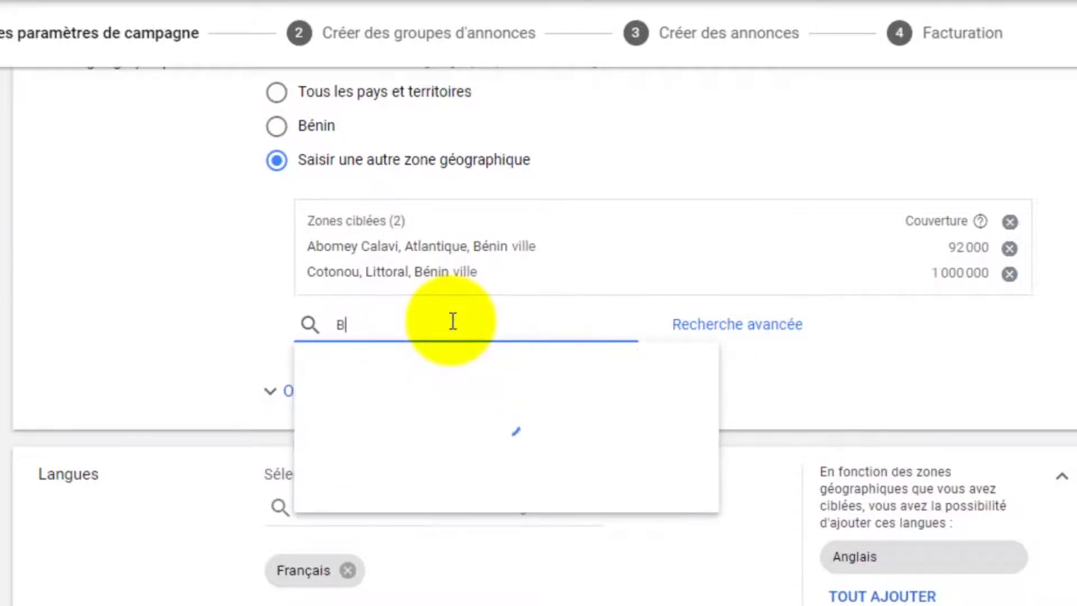
pyautogui.press('BackSpace')
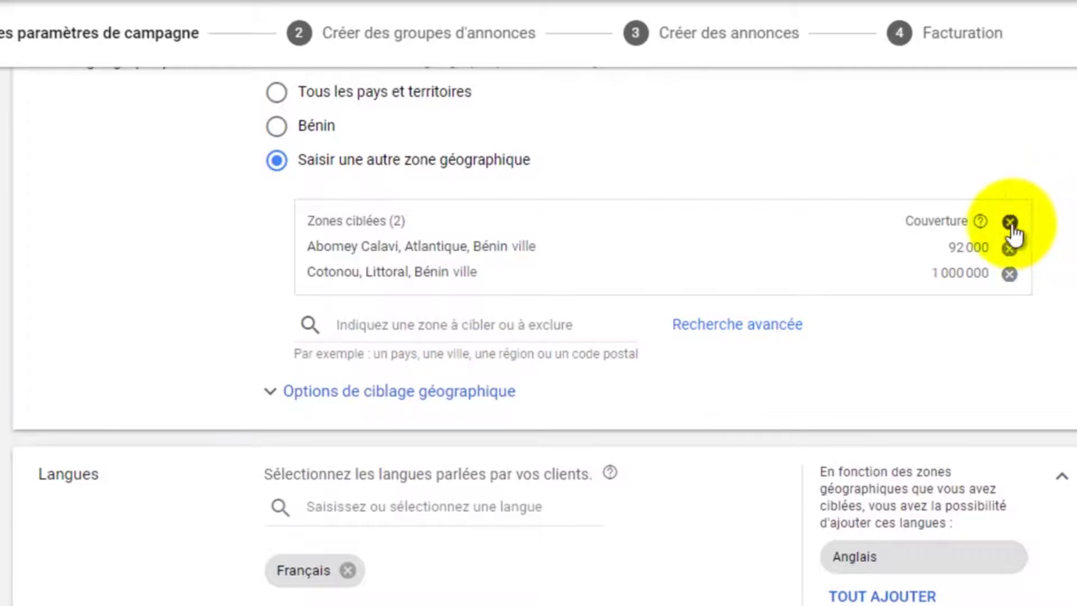
pyautogui.click(1010, 222)
# Target Bénin, Côte d'Ivoire and Cameroun as campaign locations
pyautogui.click(450, 211)
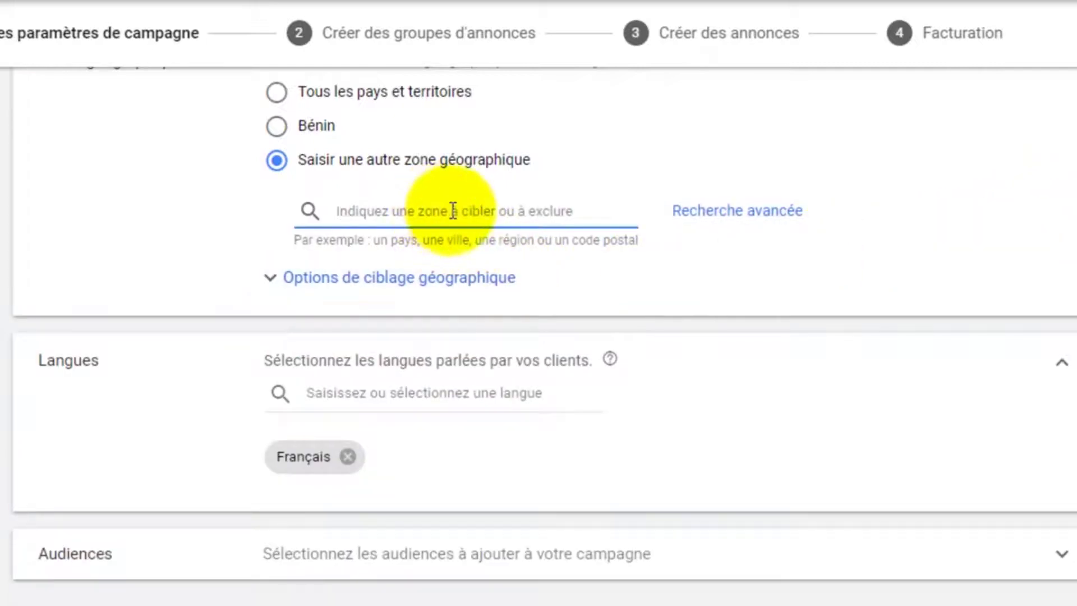
pyautogui.write('Ben')
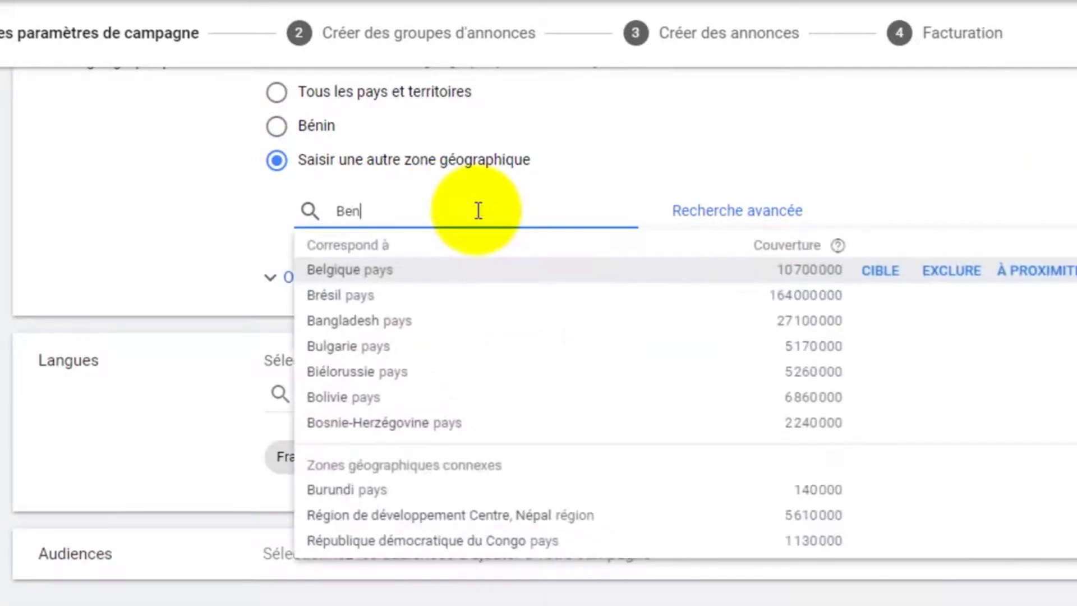
pyautogui.write('in')
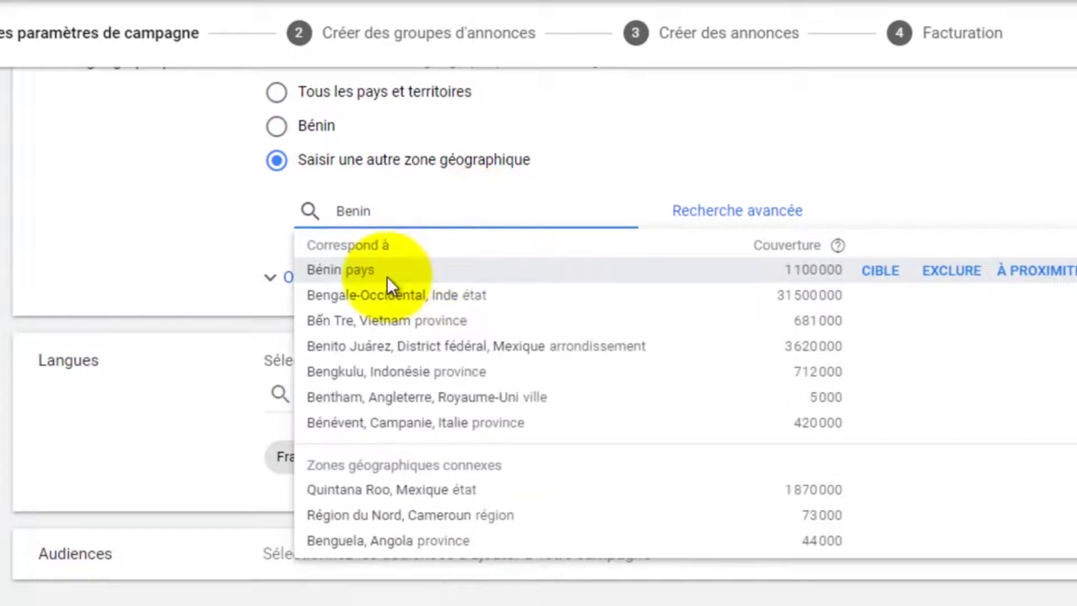
pyautogui.click(878, 270)
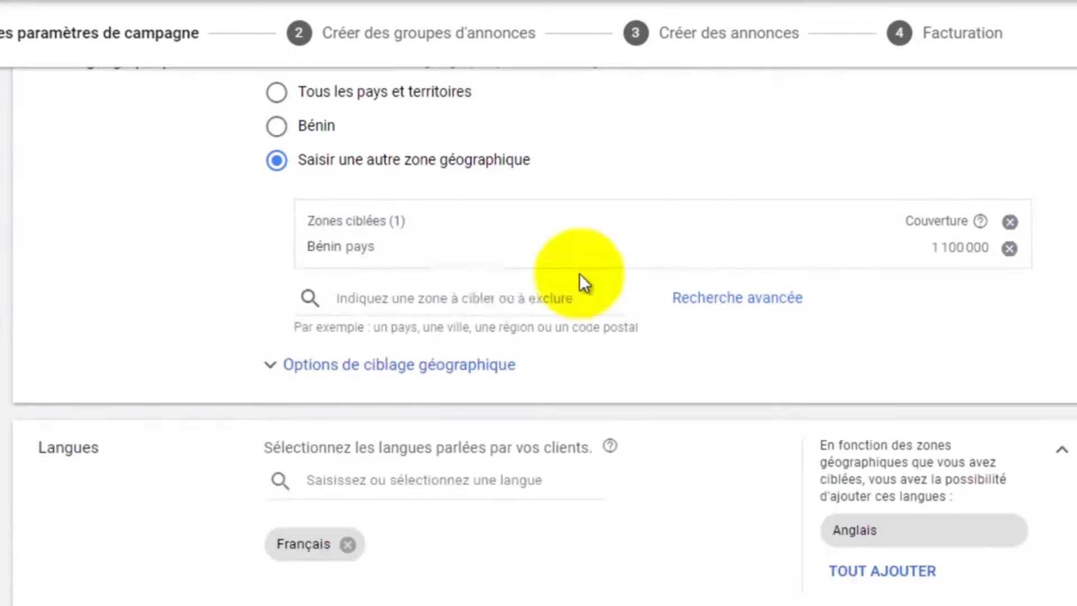
pyautogui.click(364, 299)
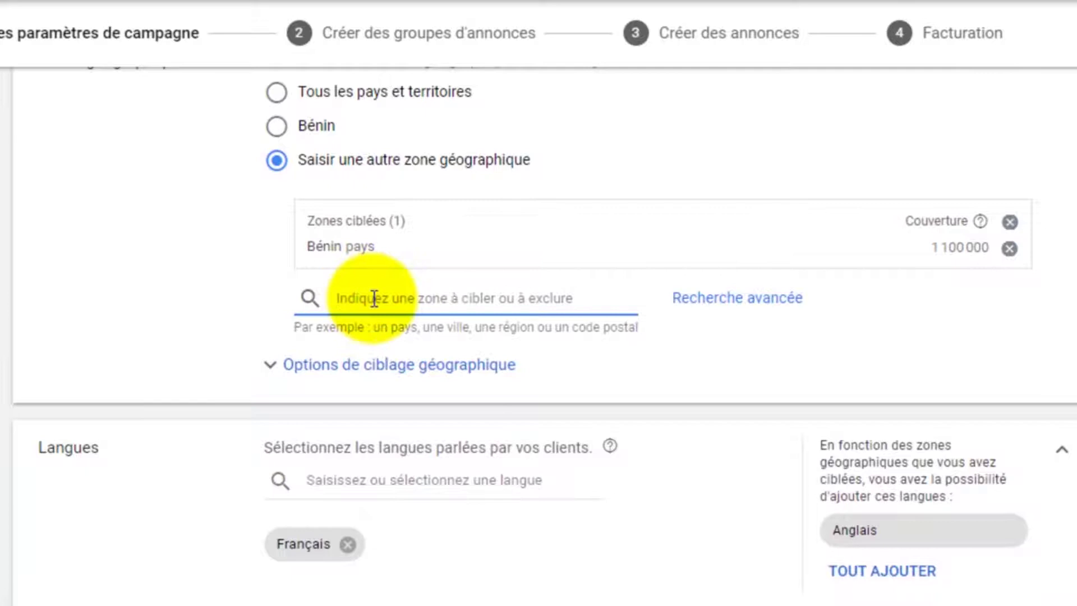
pyautogui.write('Cote')
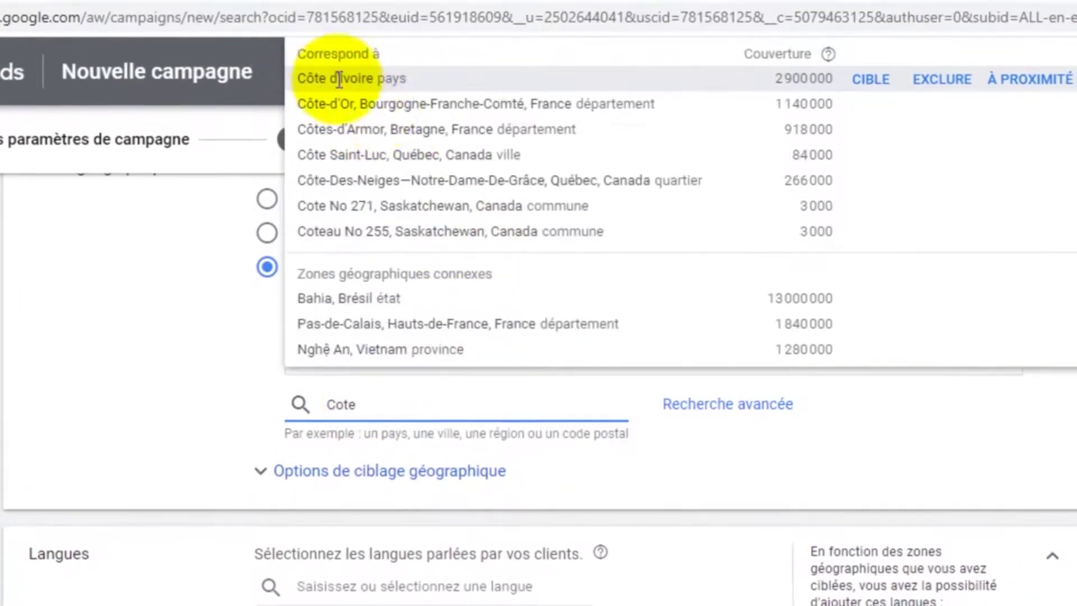
pyautogui.click(871, 82)
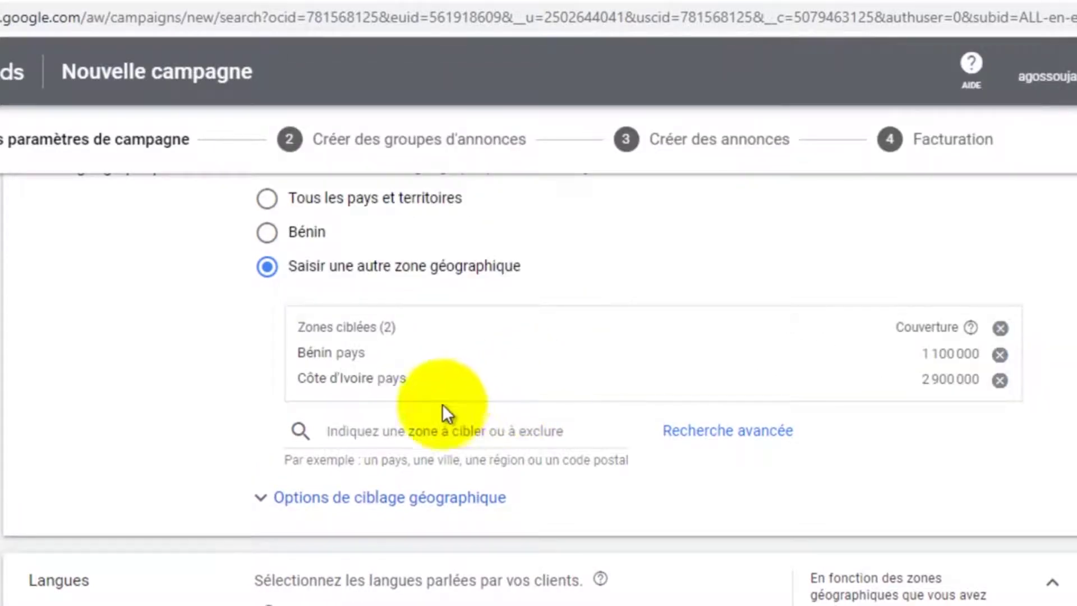
pyautogui.click(423, 424)
pyautogui.write('Camero')
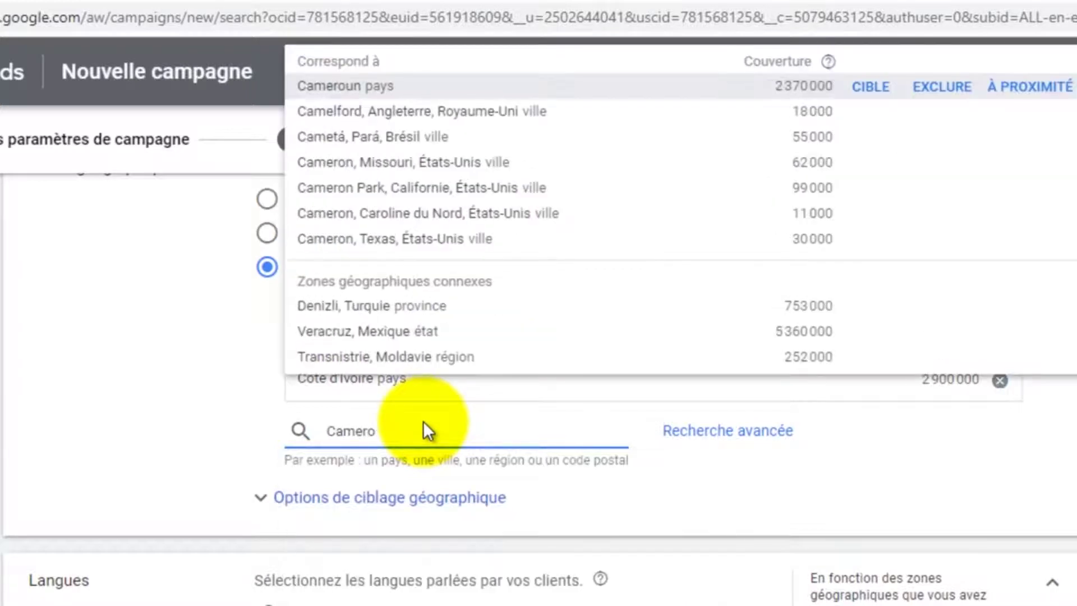
pyautogui.click(870, 90)
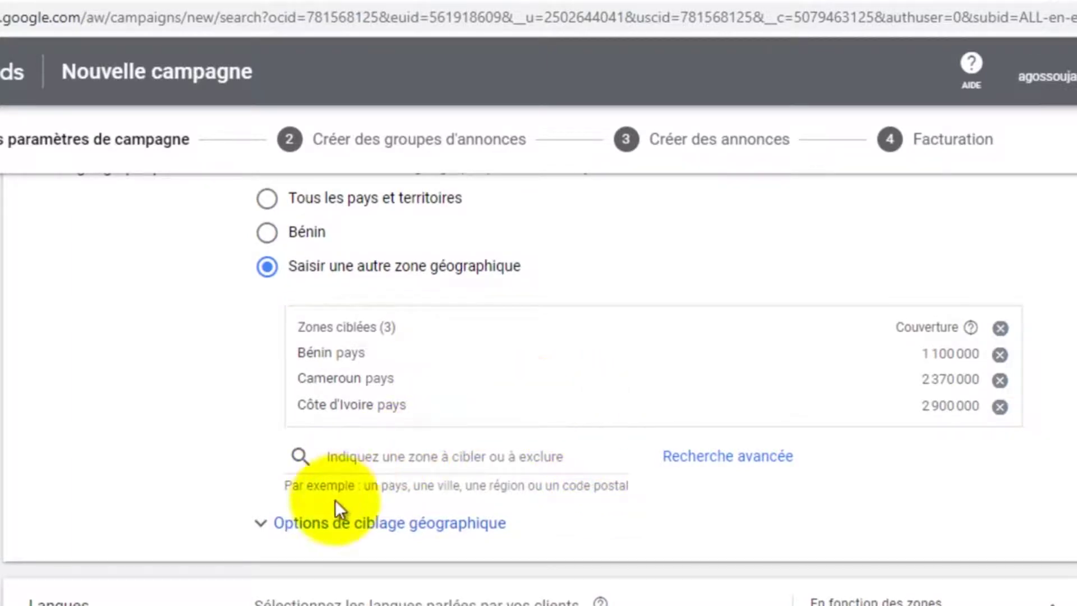
# Exclude Cotonou, then remove that exclusion and drop Côte d'Ivoire from the targets
pyautogui.click(374, 454)
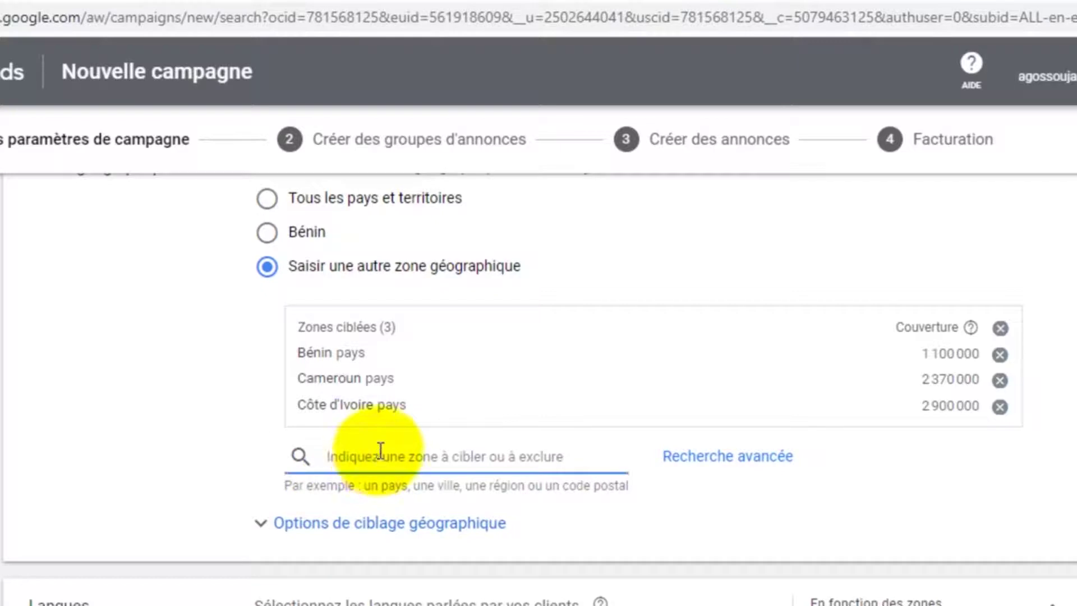
pyautogui.write('Cotonou')
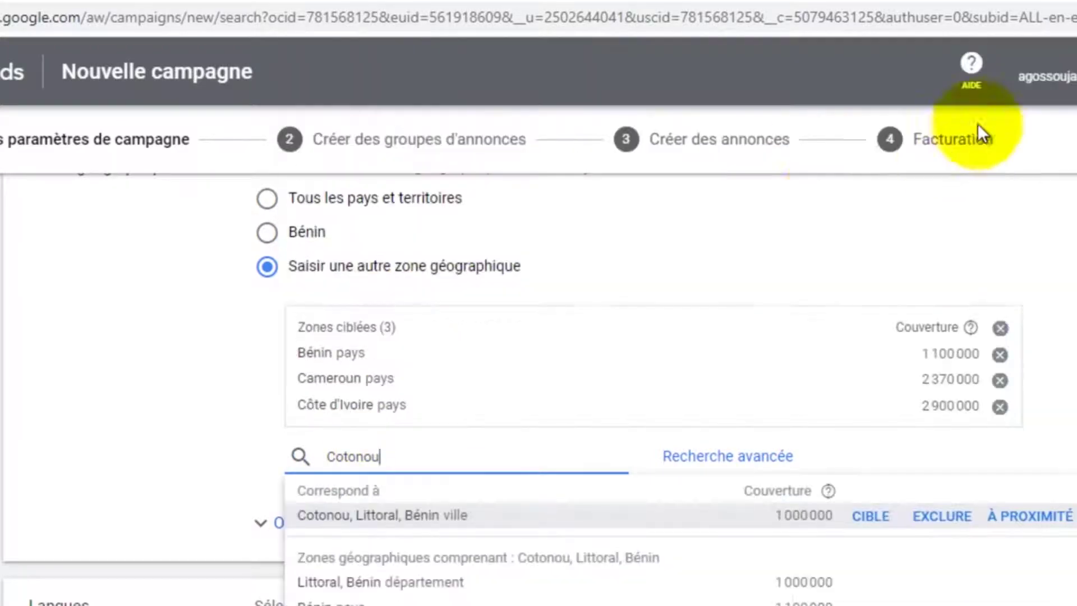
pyautogui.click(942, 519)
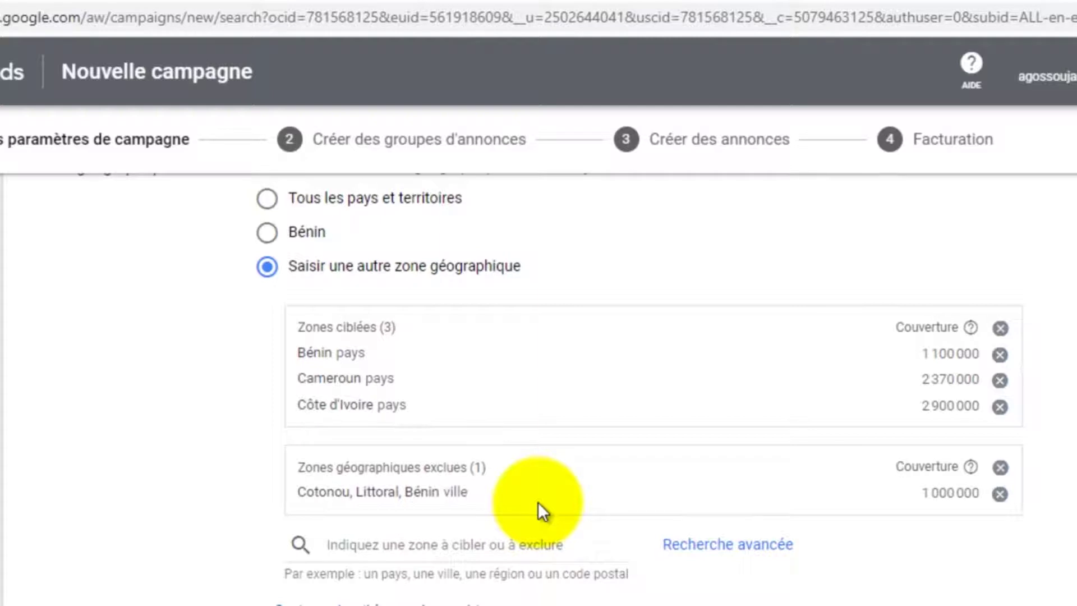
pyautogui.click(1000, 493)
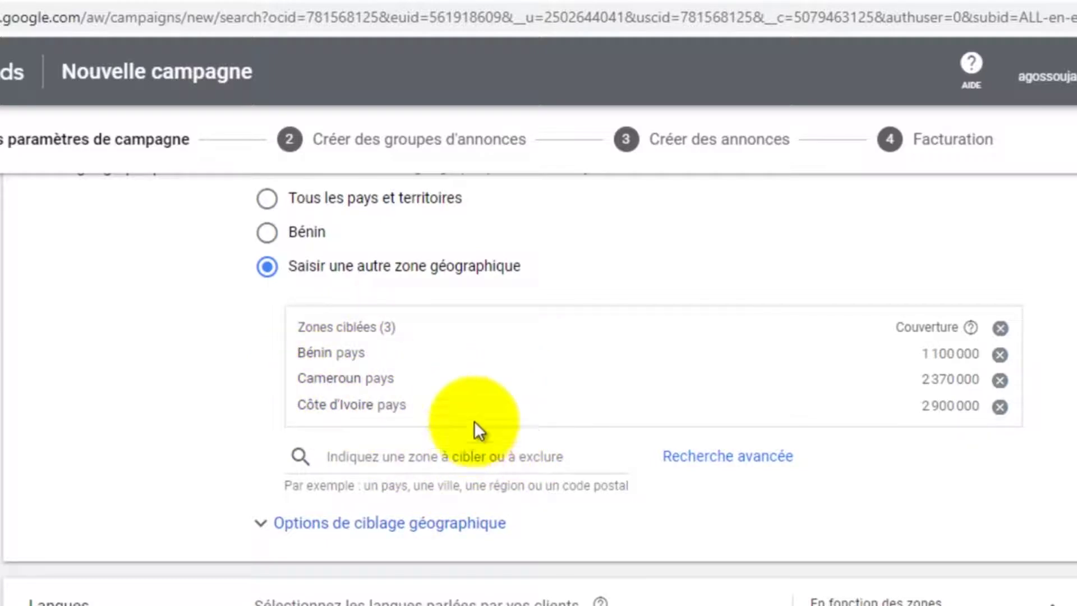
pyautogui.click(1000, 406)
# Remove Cameroun and Bénin from the custom list and target Bénin only
pyautogui.click(999, 380)
pyautogui.click(999, 354)
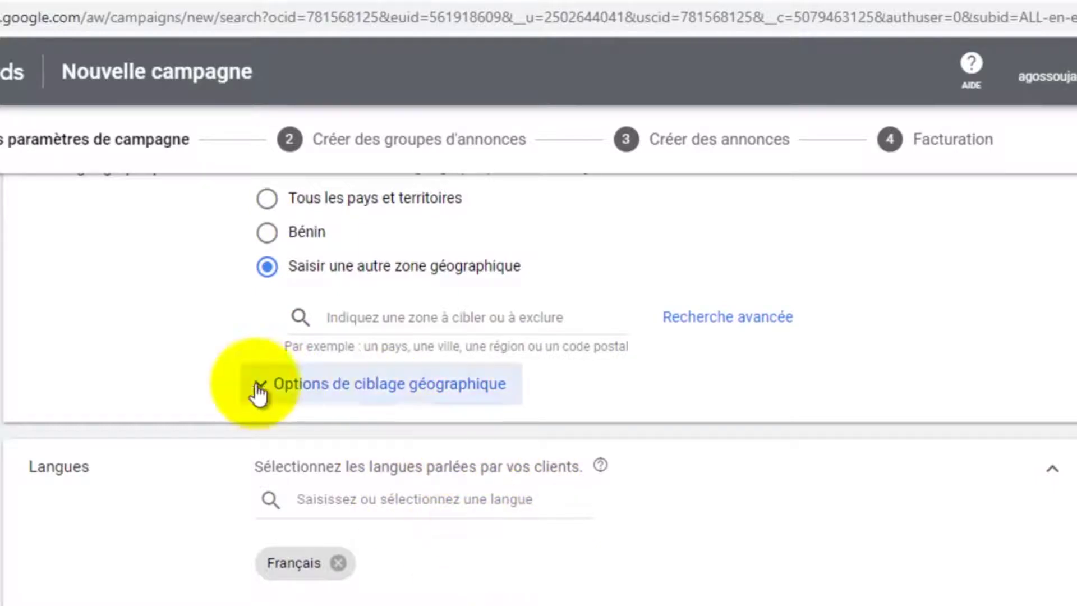
pyautogui.click(268, 234)
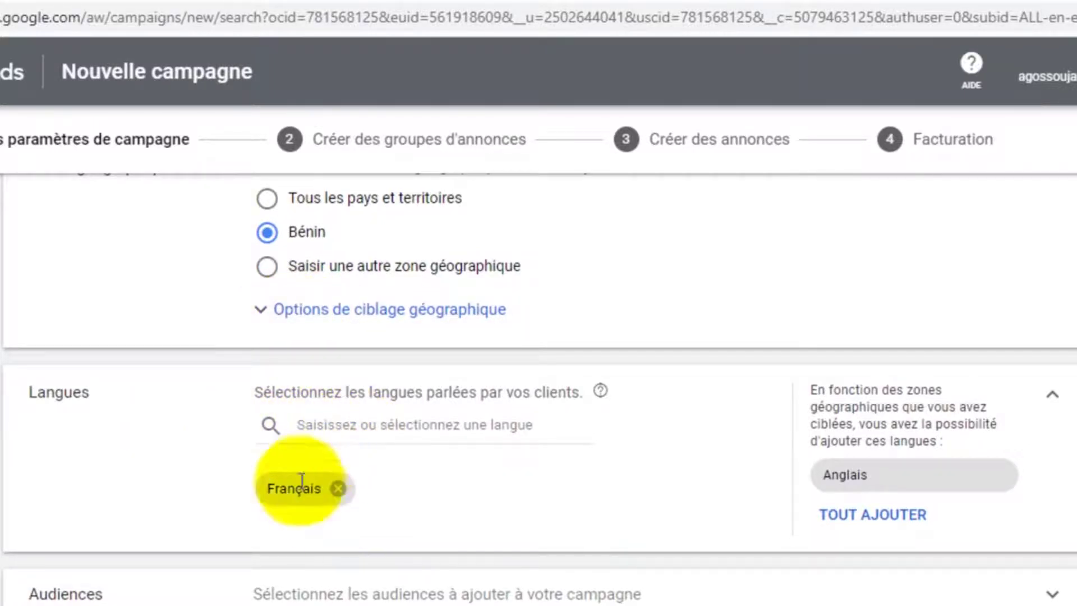
# Check the language list and keep Français as the only customer language
pyautogui.click(357, 425)
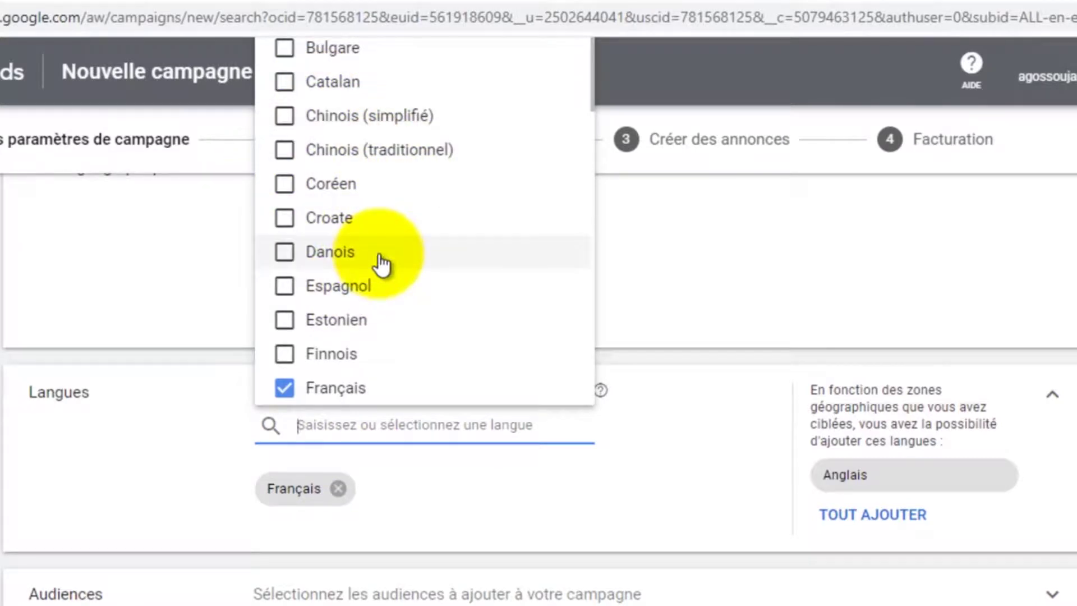
pyautogui.click(170, 401)
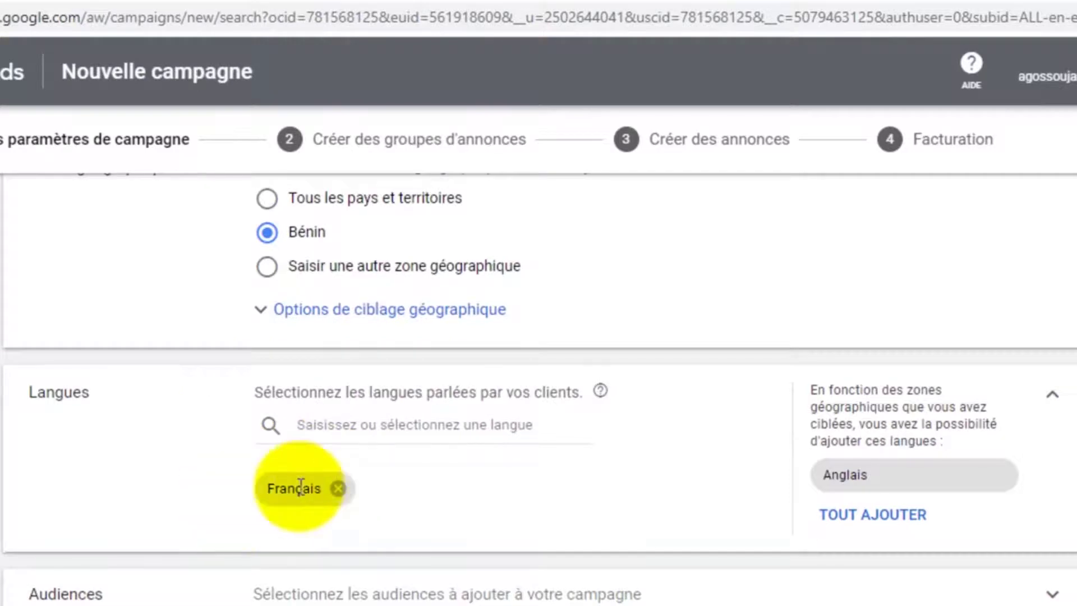
pyautogui.scroll(-2, 314, 483)
pyautogui.scroll(-2, 305, 413)
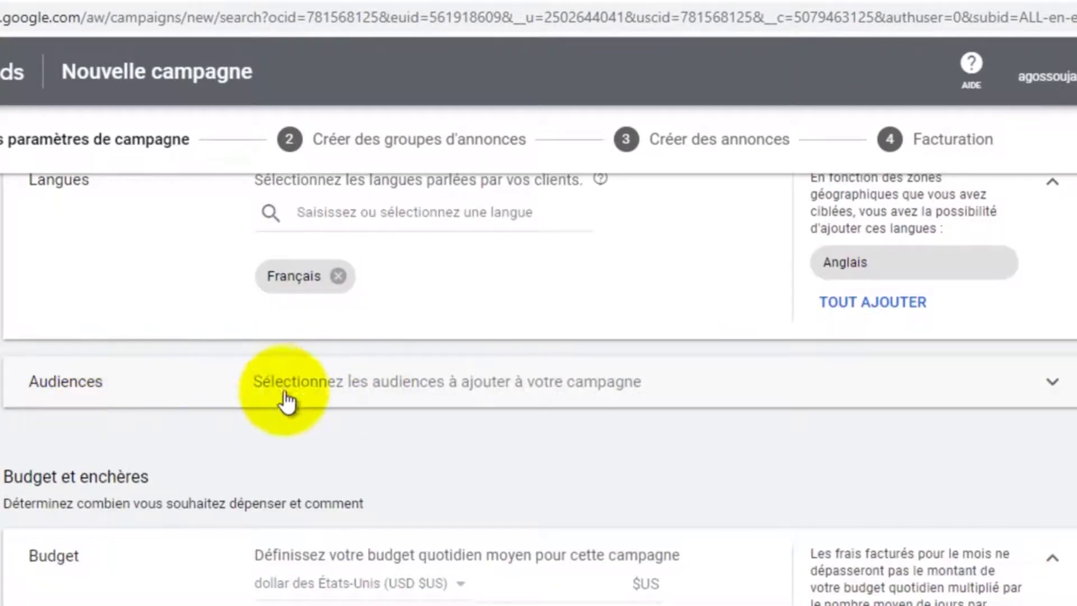
# Enter 3 as the average daily budget, giving 3,00 $US per day
pyautogui.click(1055, 384)
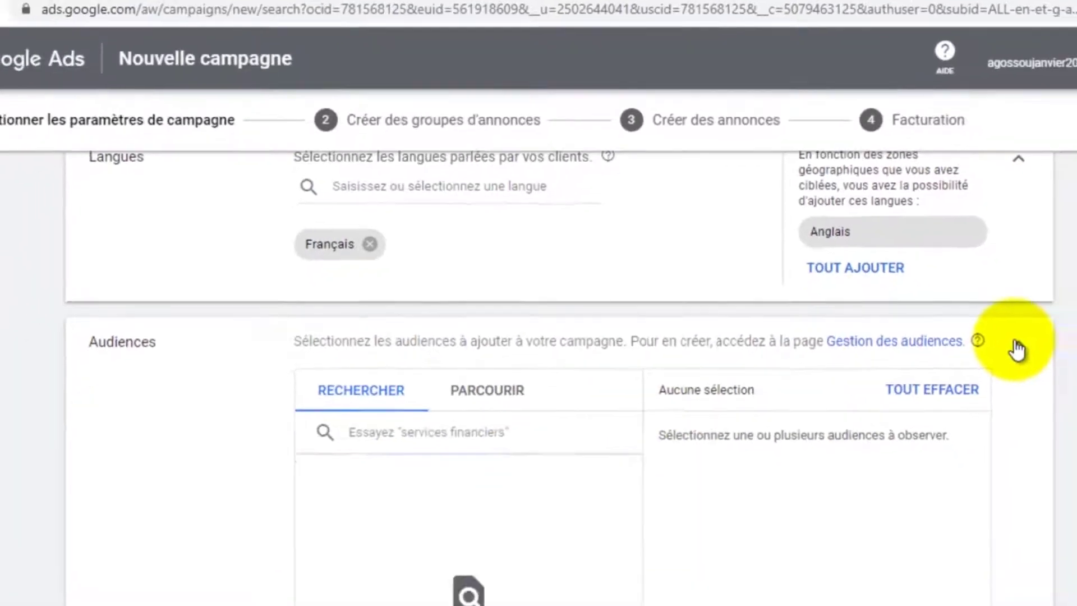
pyautogui.click(1016, 349)
pyautogui.scroll(-2, 355, 320)
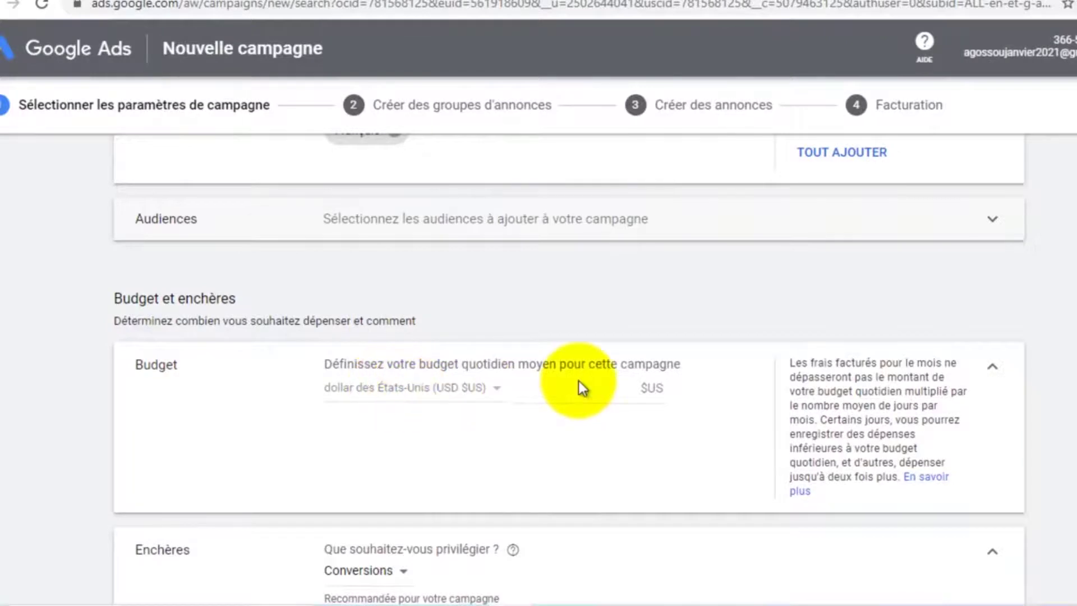
pyautogui.click(622, 388)
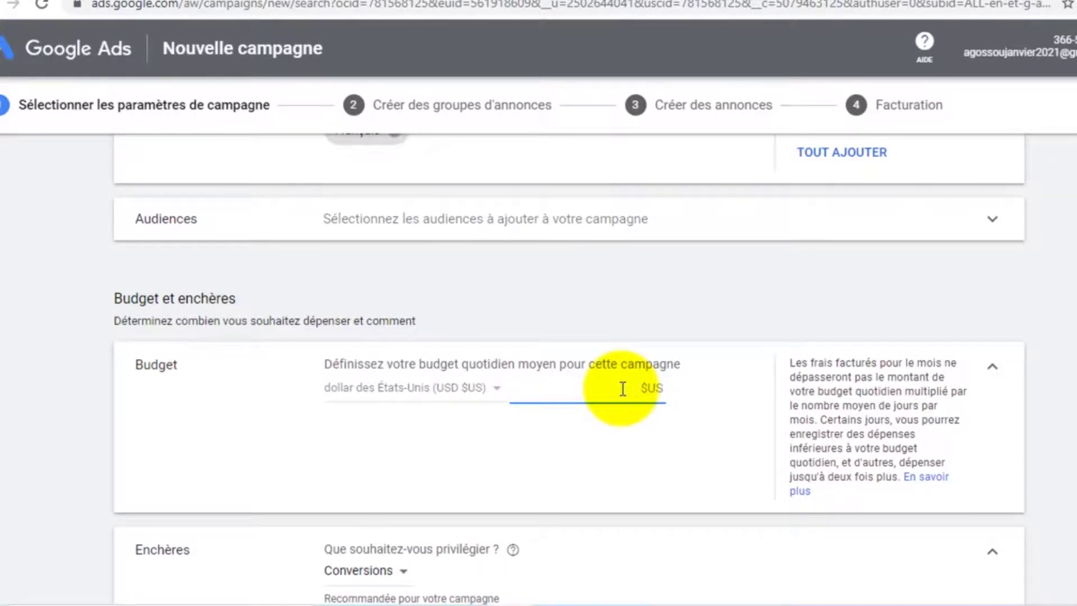
pyautogui.write('3')
pyautogui.click(682, 432)
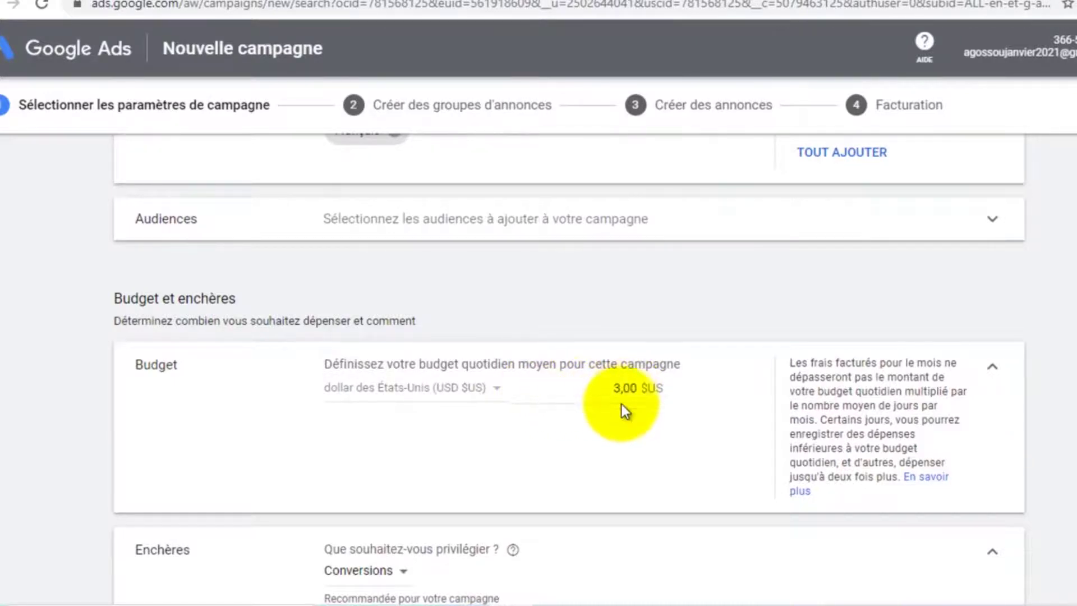
pyautogui.scroll(-3, 621, 400)
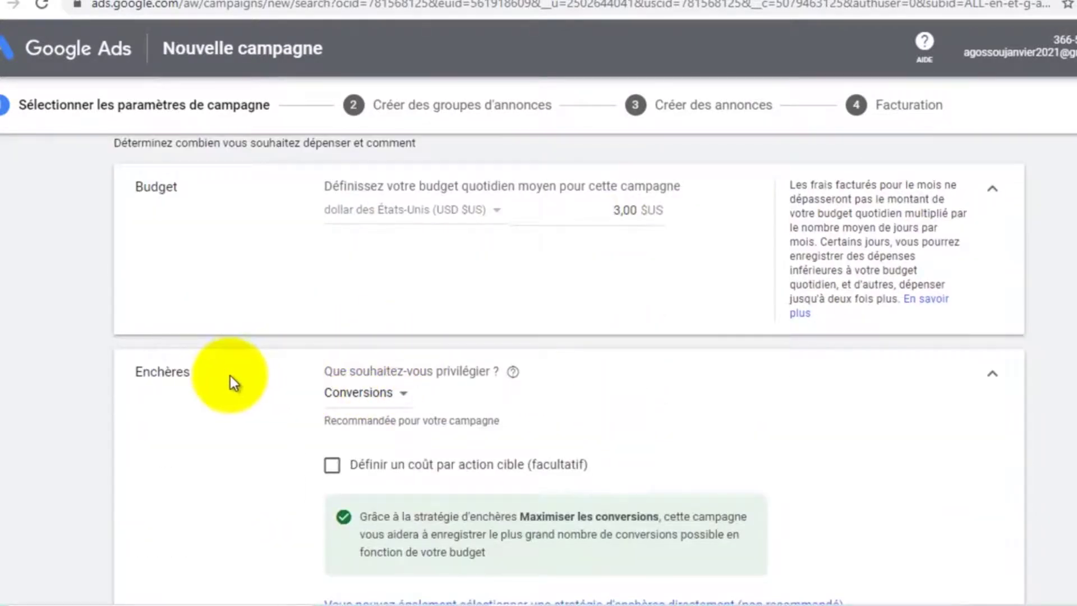
pyautogui.scroll(-2, 230, 375)
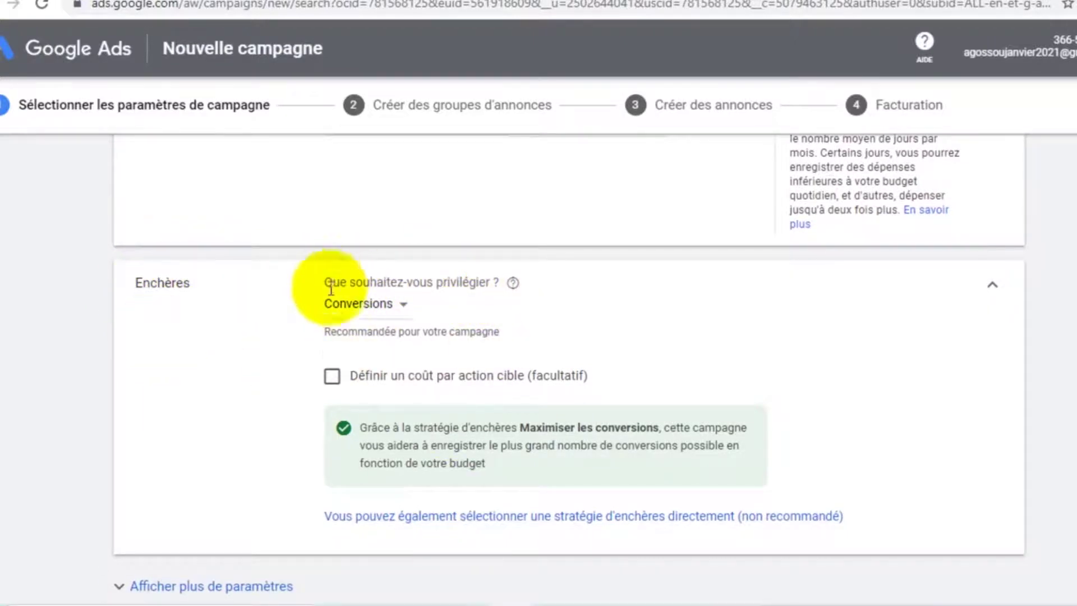
pyautogui.click(403, 304)
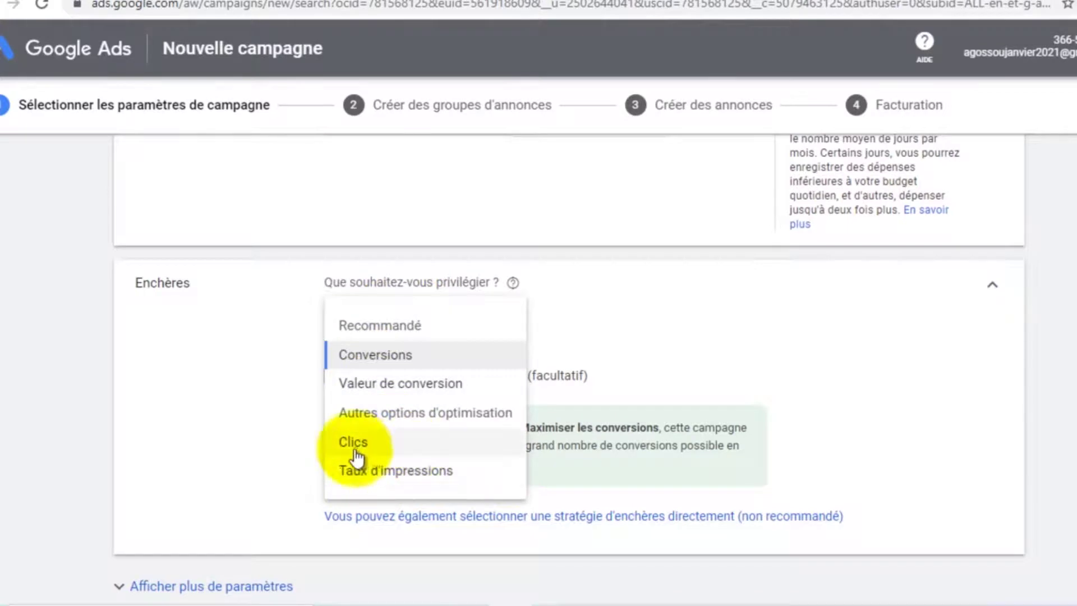
pyautogui.moveTo(362, 452)
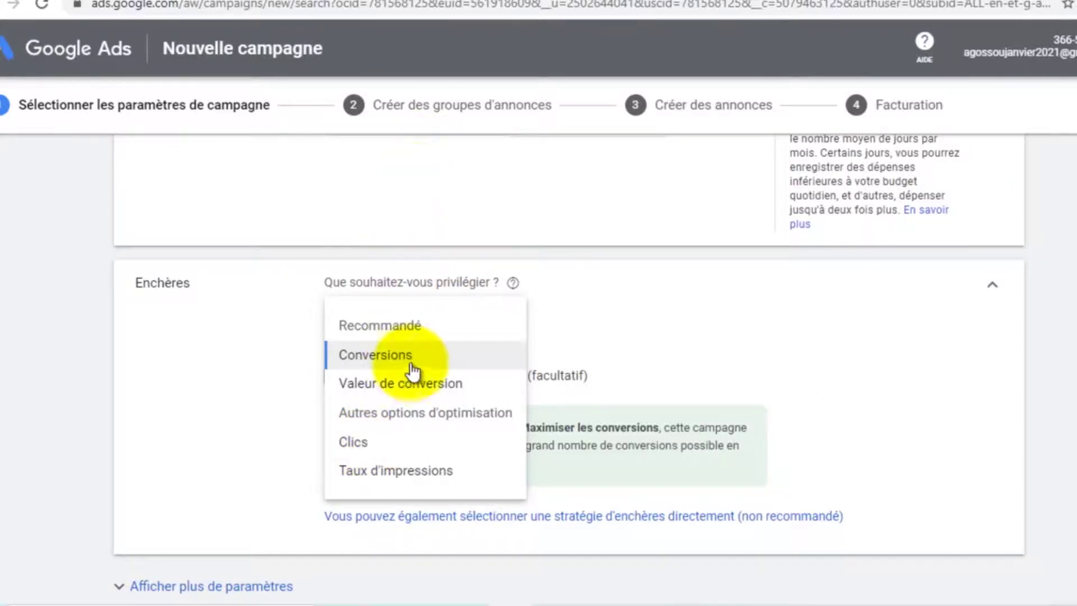
pyautogui.click(395, 363)
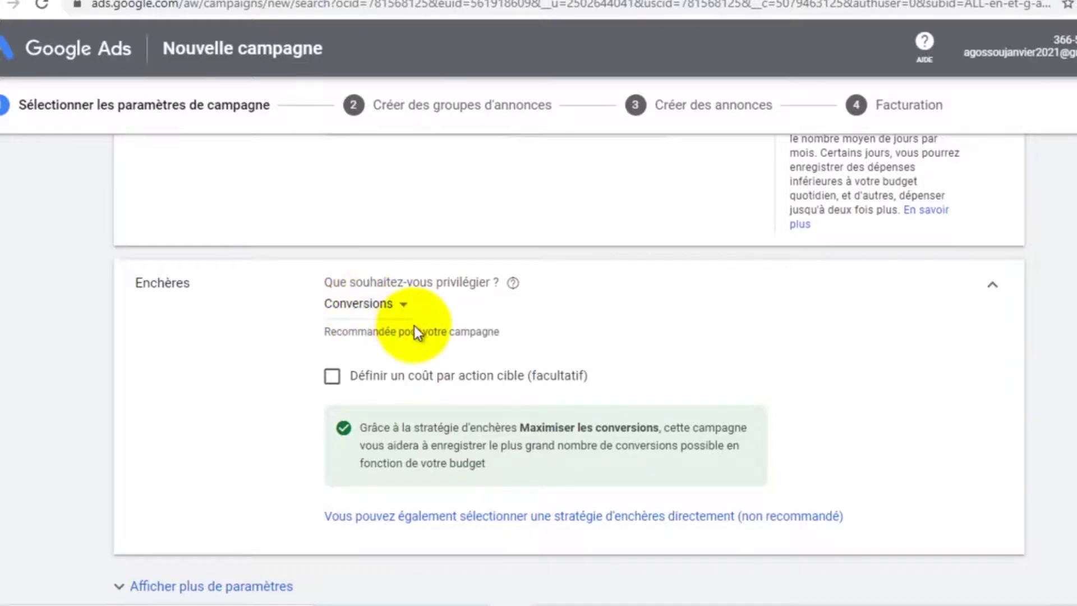
pyautogui.scroll(-2, 414, 325)
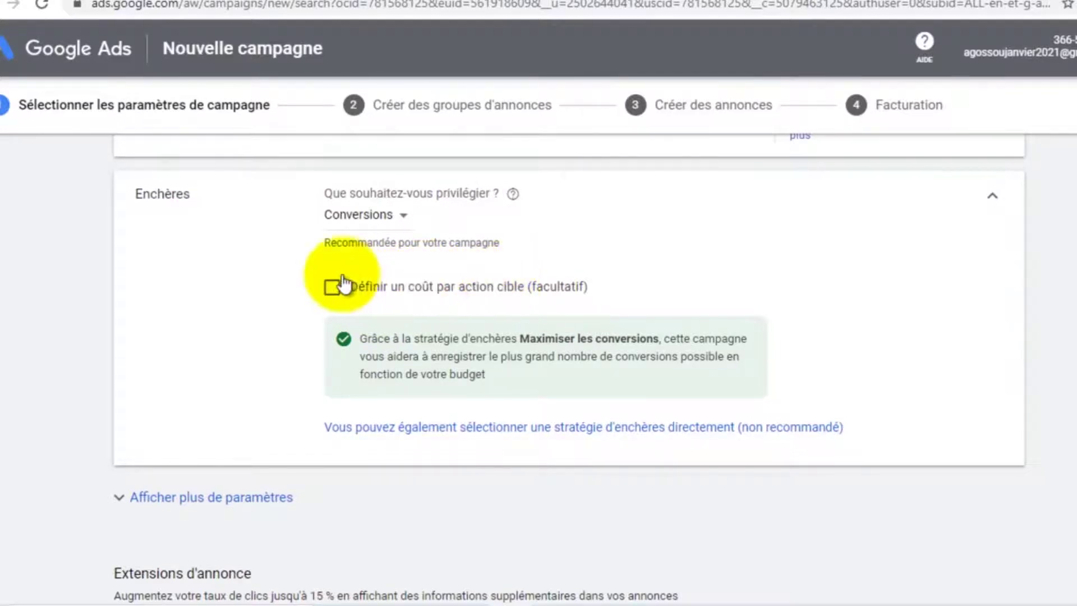
pyautogui.click(331, 287)
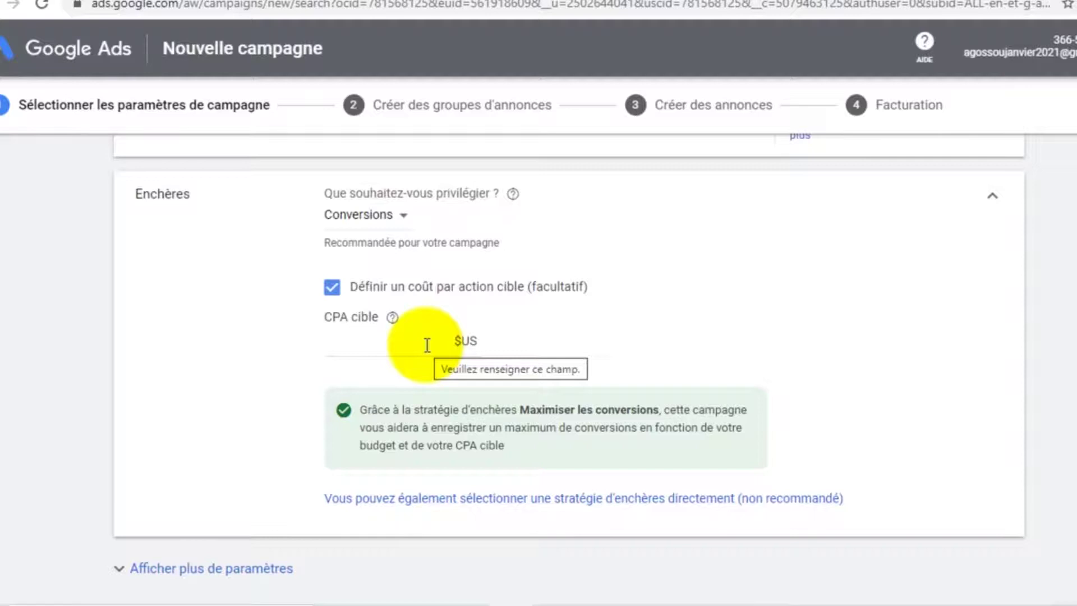
pyautogui.click(332, 286)
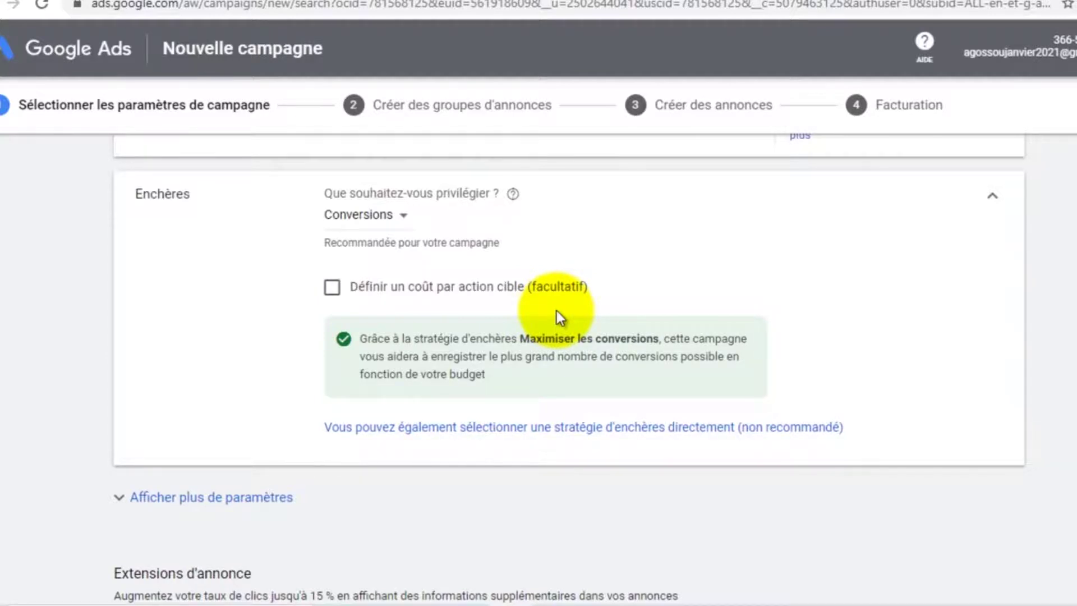
pyautogui.scroll(-2, 474, 334)
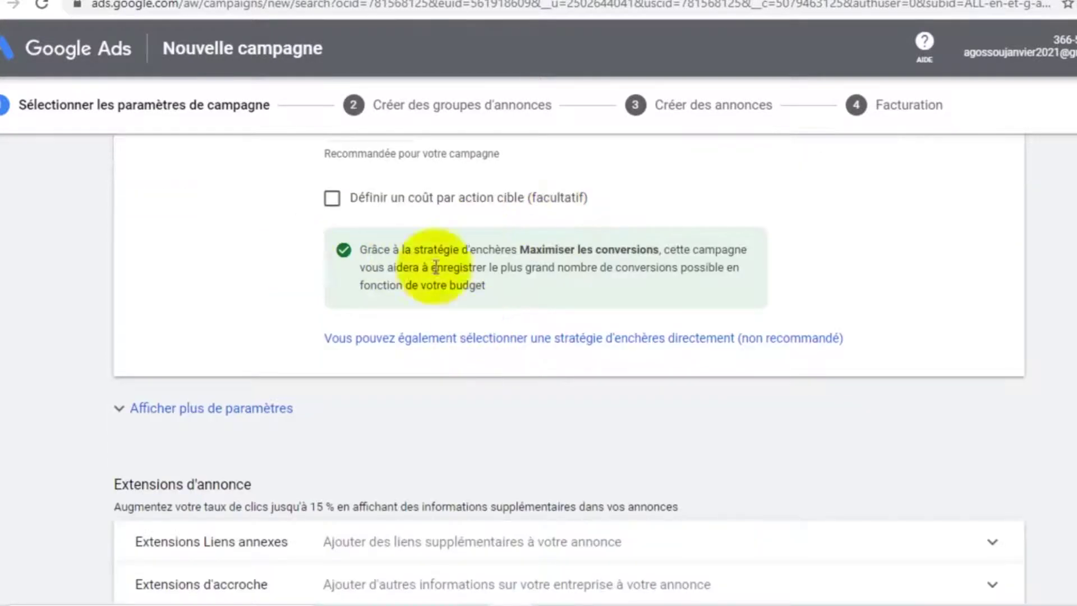
pyautogui.scroll(2, 349, 242)
pyautogui.scroll(-4, 355, 258)
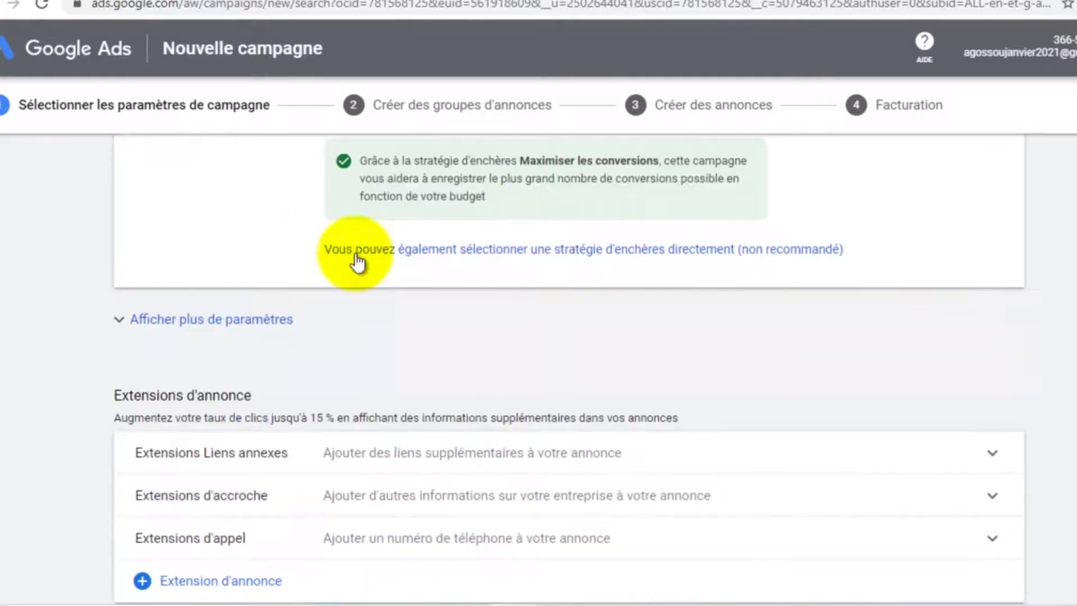
pyautogui.scroll(-2, 299, 298)
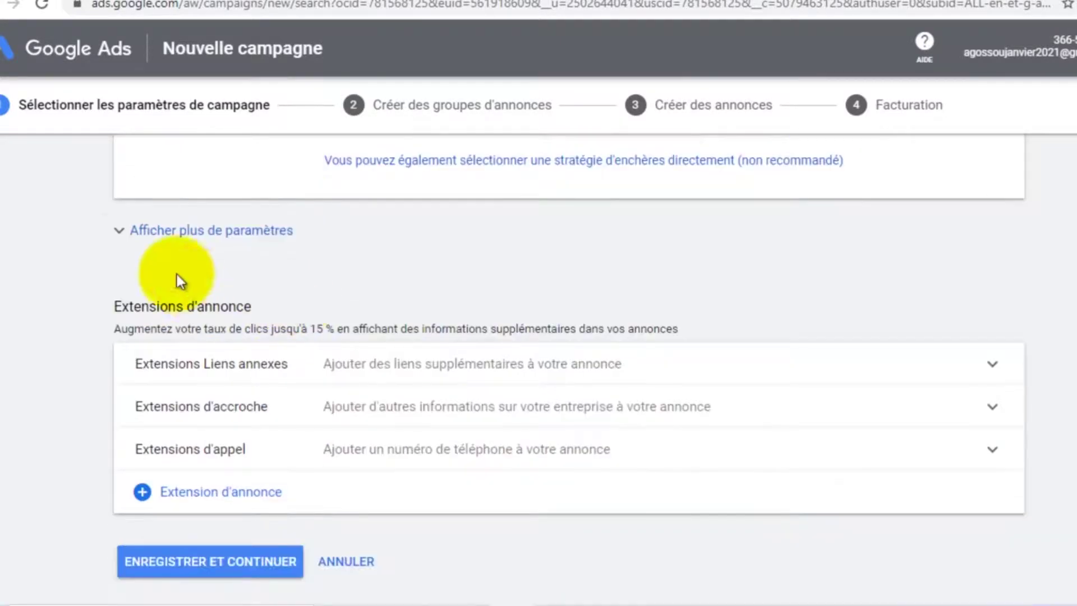
# Expand the advanced campaign settings and the conversion settings
pyautogui.click(191, 246)
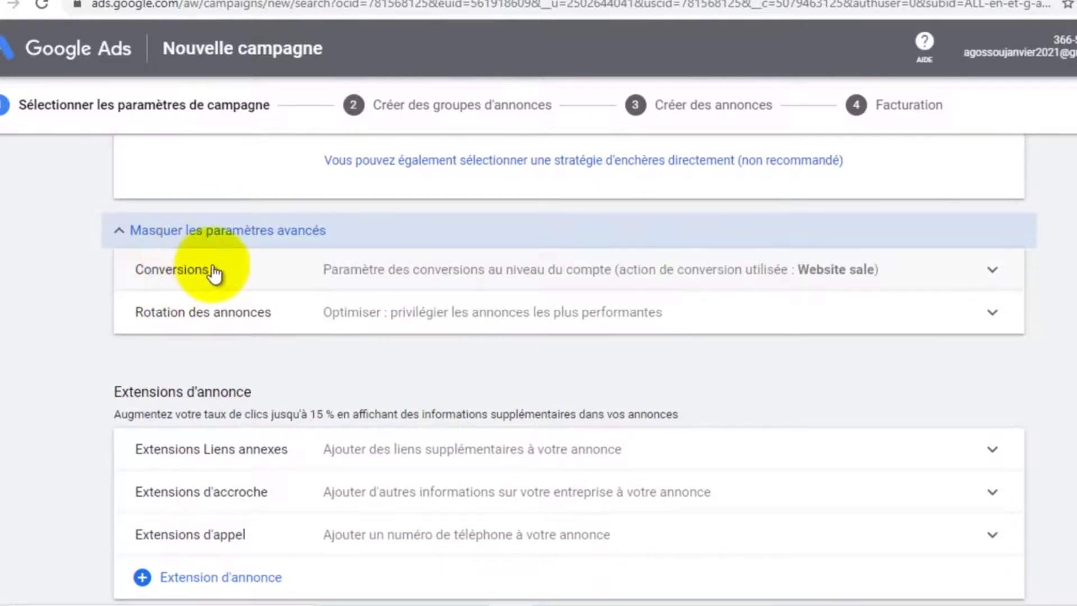
pyautogui.click(473, 272)
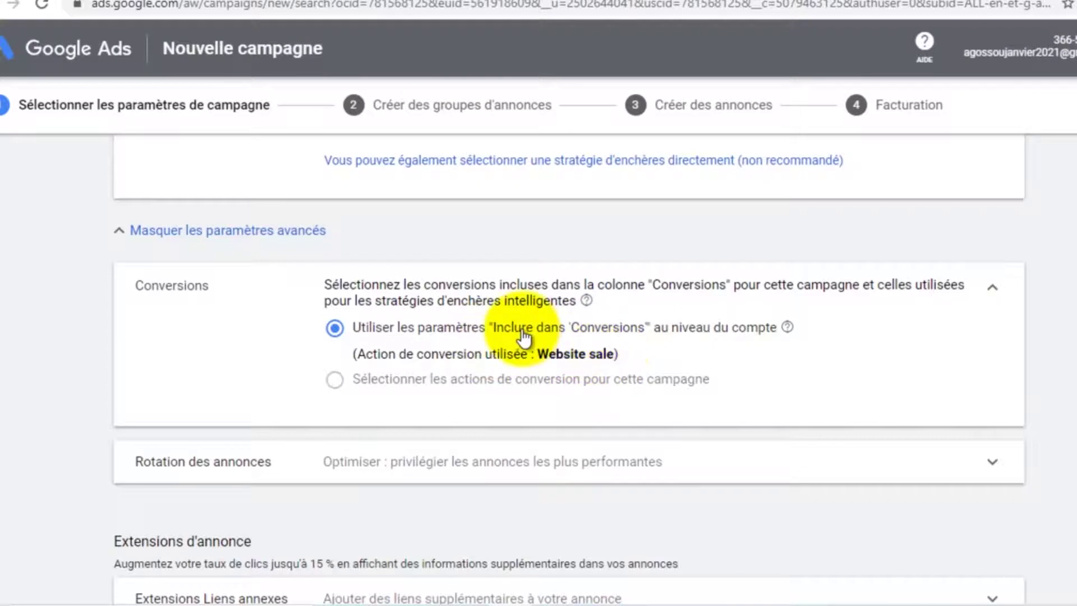
pyautogui.scroll(-2, 342, 295)
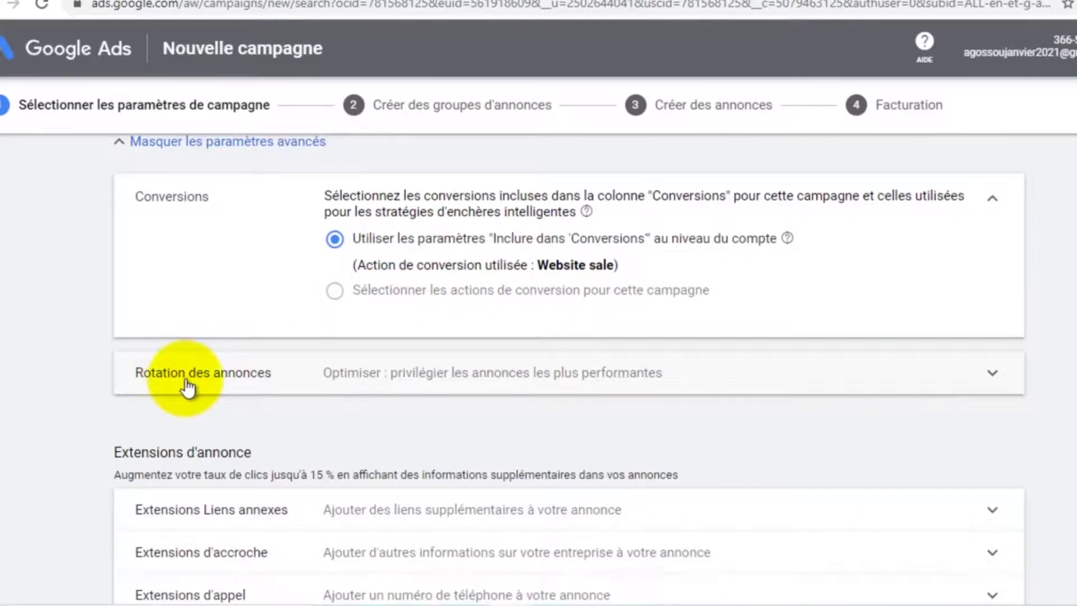
# Open 'Rotation des annonces', keep 'Optimiser', and scroll down to the ad extensions
pyautogui.click(241, 376)
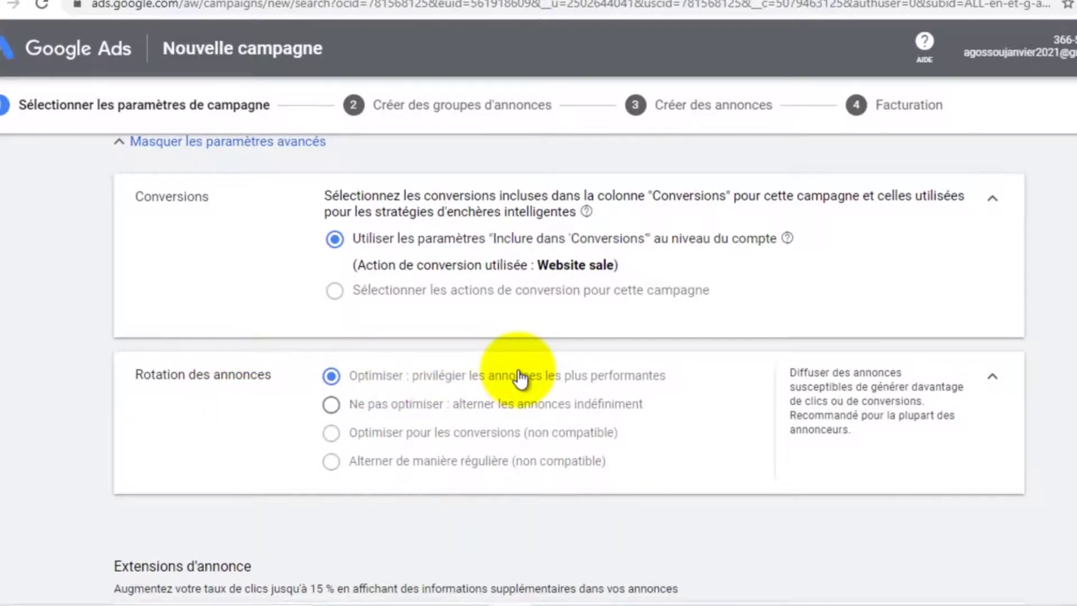
pyautogui.scroll(-2, 519, 374)
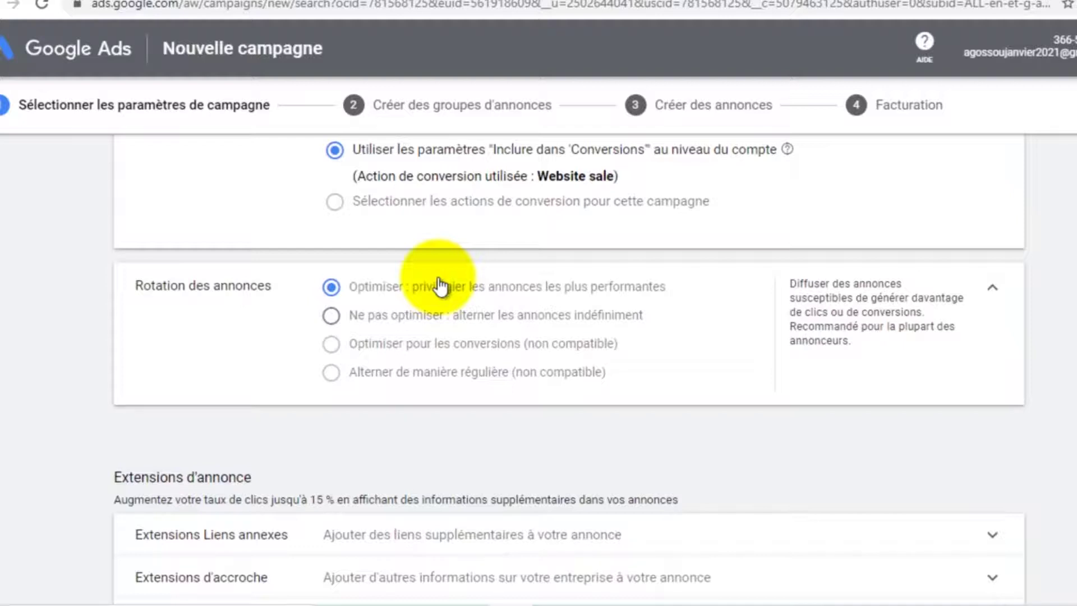
pyautogui.scroll(-3, 704, 291)
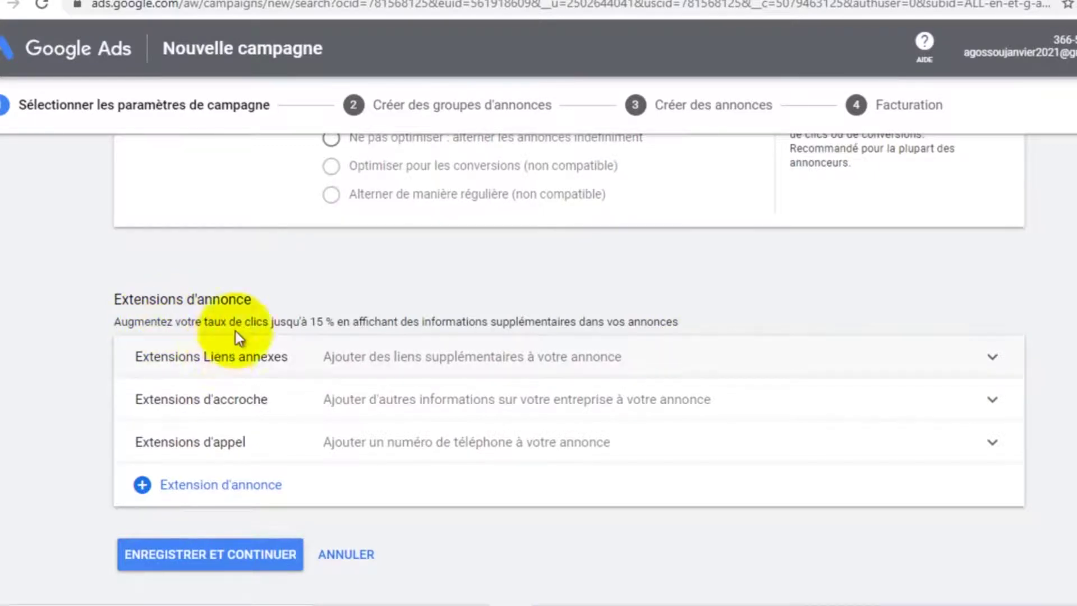
pyautogui.scroll(-2, 337, 324)
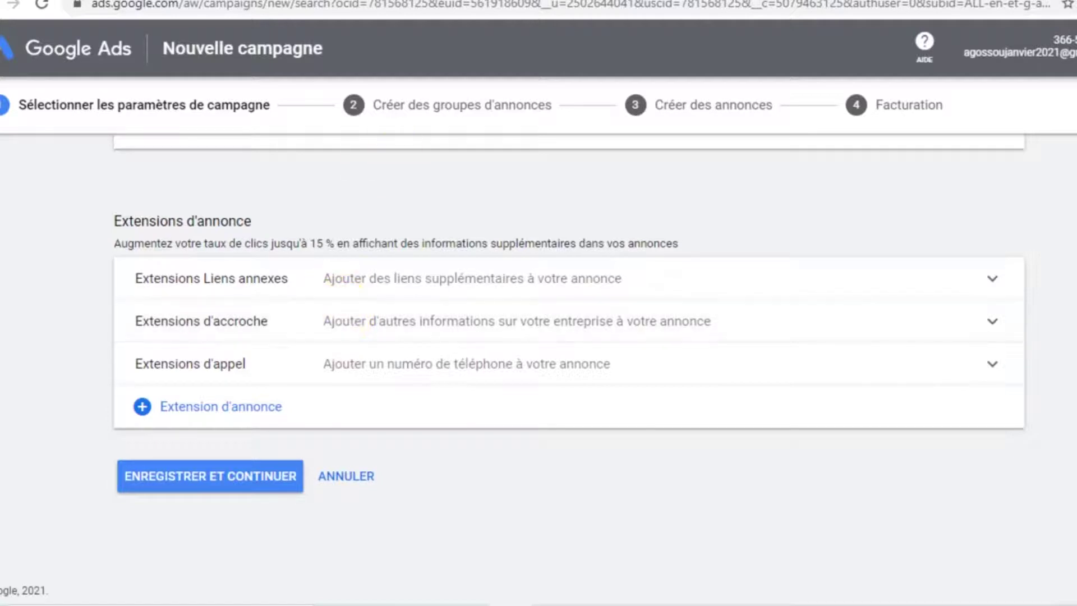
pyautogui.click(767, 1)
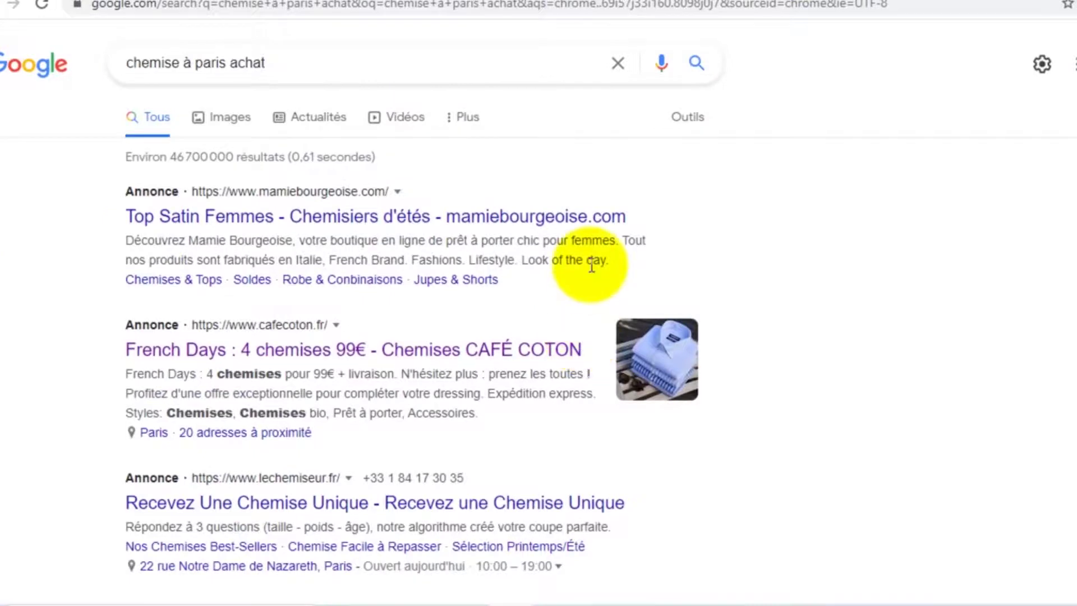
pyautogui.scroll(-2, 463, 323)
pyautogui.scroll(-2, 168, 292)
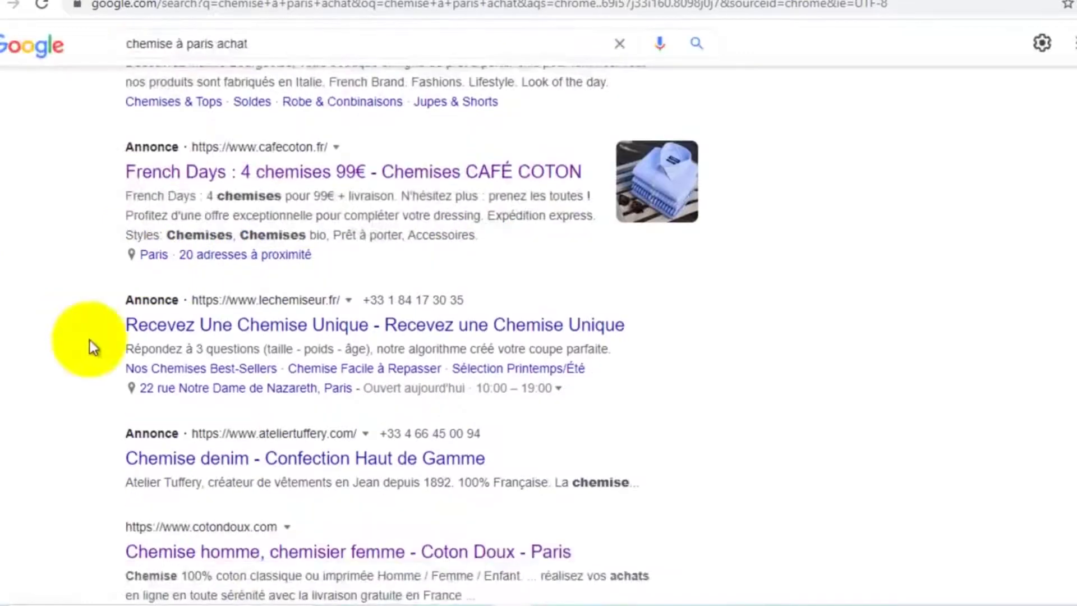
pyautogui.moveTo(363, 299); pyautogui.dragTo(464, 298)
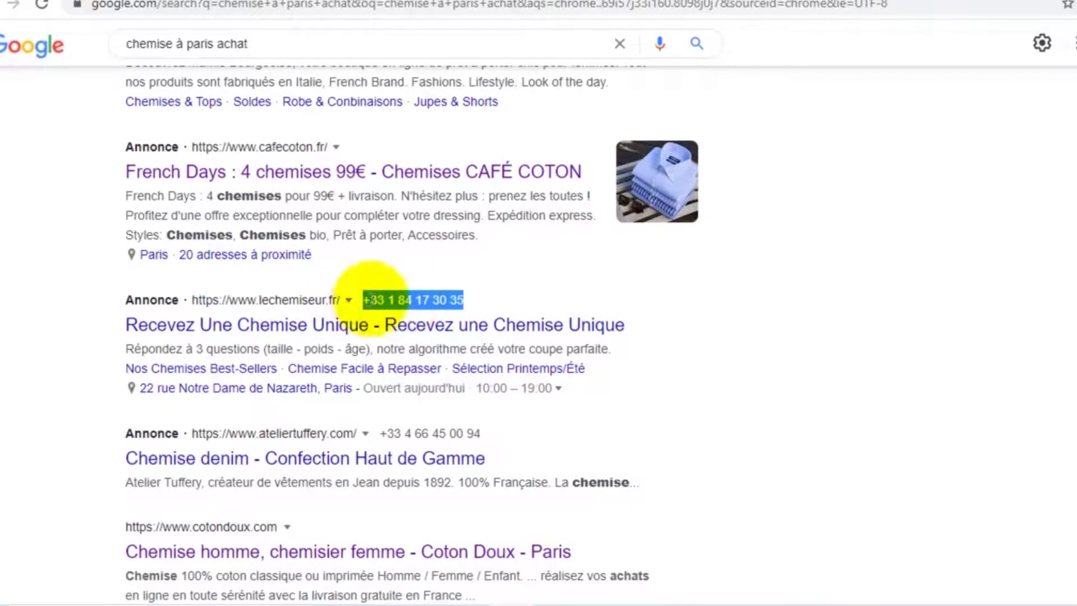
pyautogui.click(393, 299)
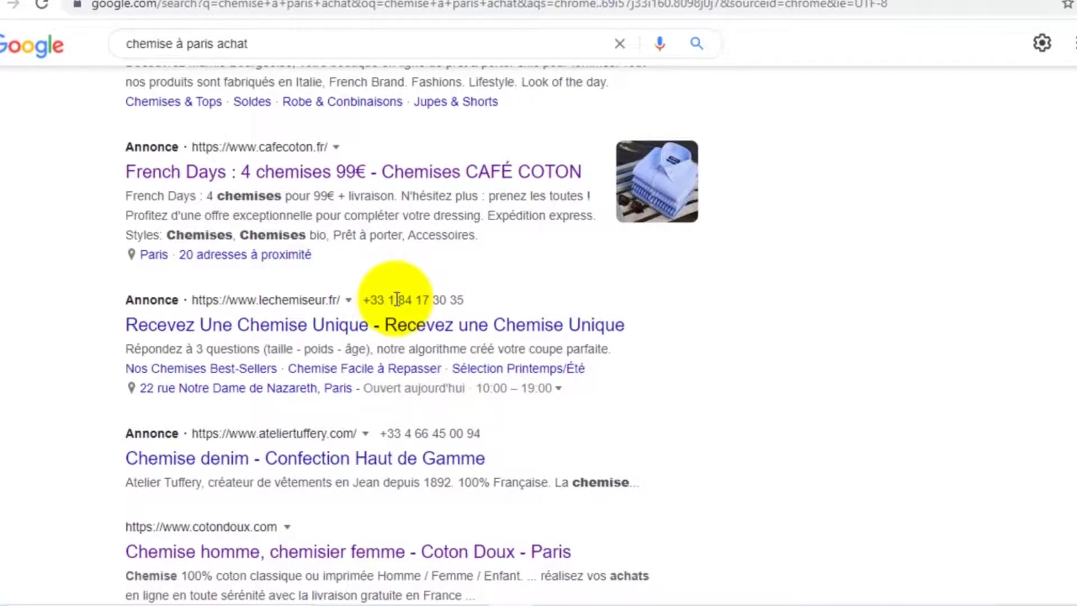
pyautogui.moveTo(380, 433); pyautogui.dragTo(474, 433)
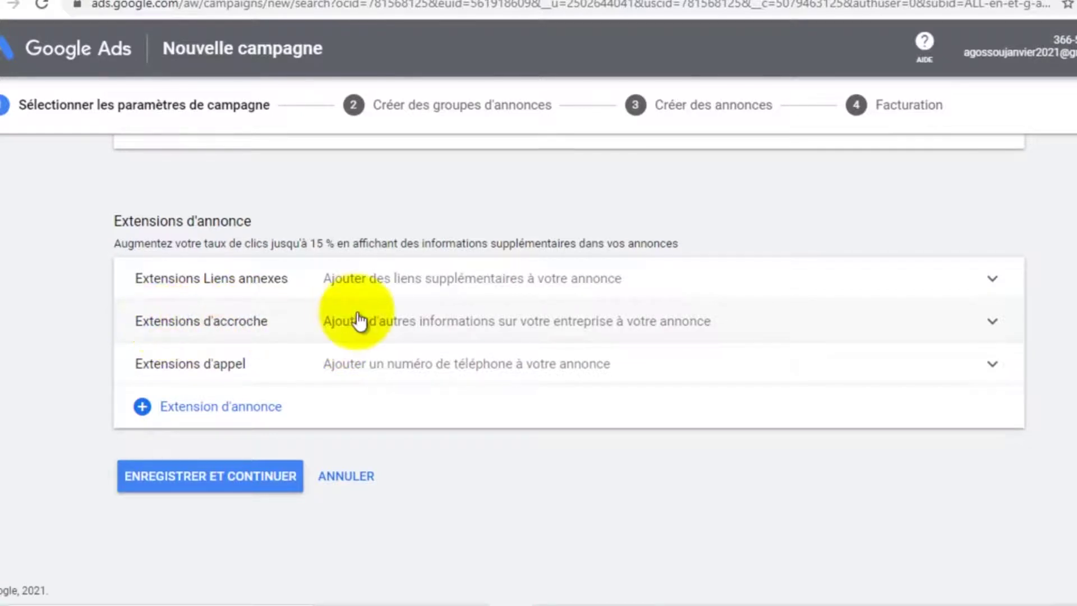
# Expand the callout extensions and enter the first callout, 'Livraison gratuite'
pyautogui.click(405, 328)
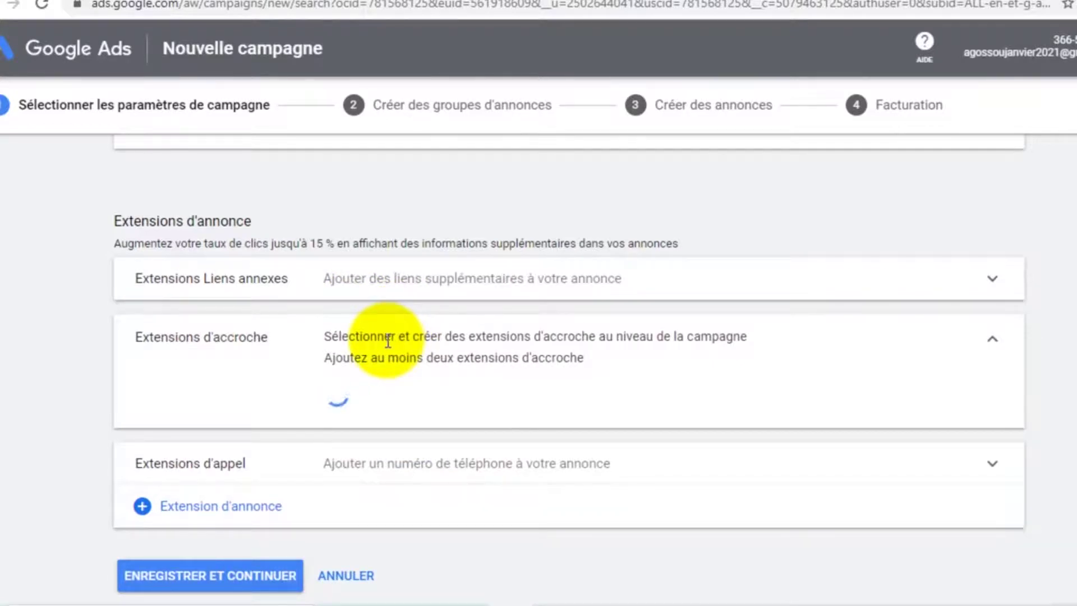
pyautogui.scroll(-2, 392, 345)
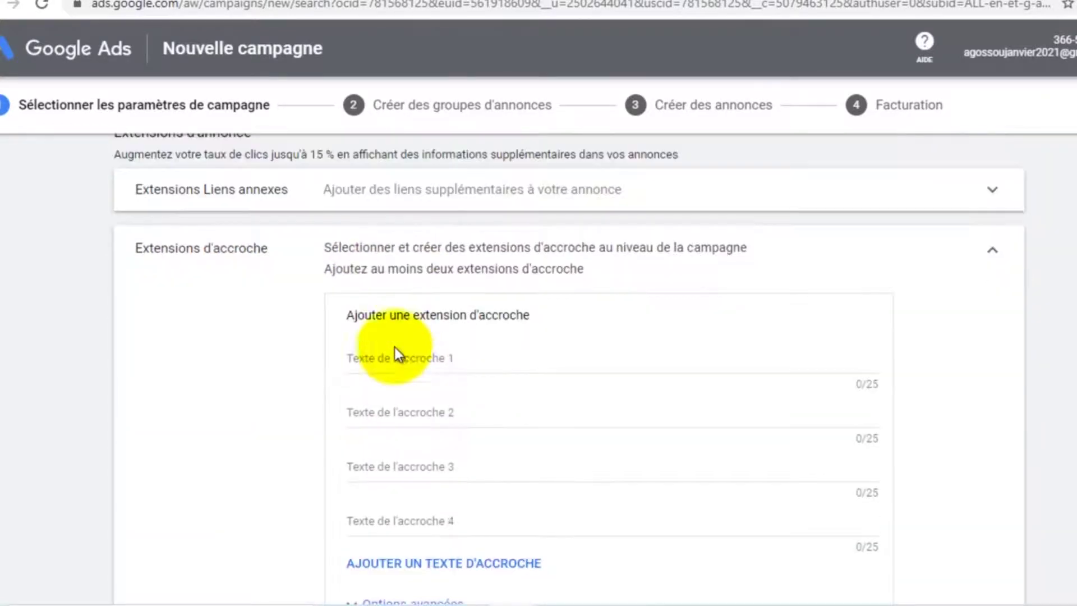
pyautogui.click(404, 358)
pyautogui.write('Livraiso')
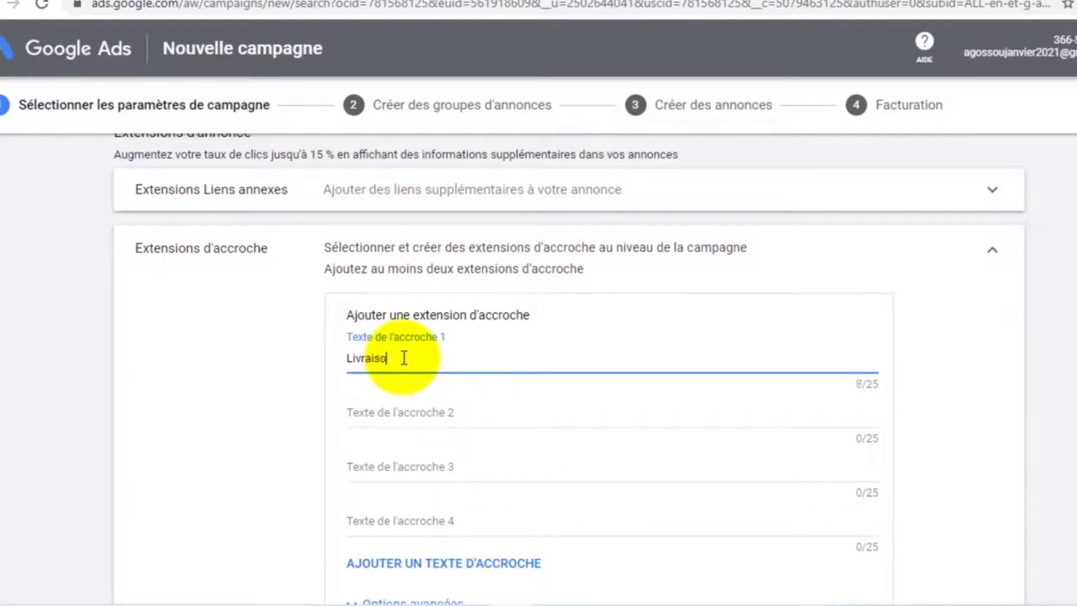
pyautogui.write('n Gra')
pyautogui.press('BackSpace')
pyautogui.press('BackSpace')
pyautogui.press('BackSpace')
pyautogui.write('gr')
# Fill the second and third callouts with 'Paiement par mobile money' and 'Promotion en cours'
pyautogui.click(426, 415)
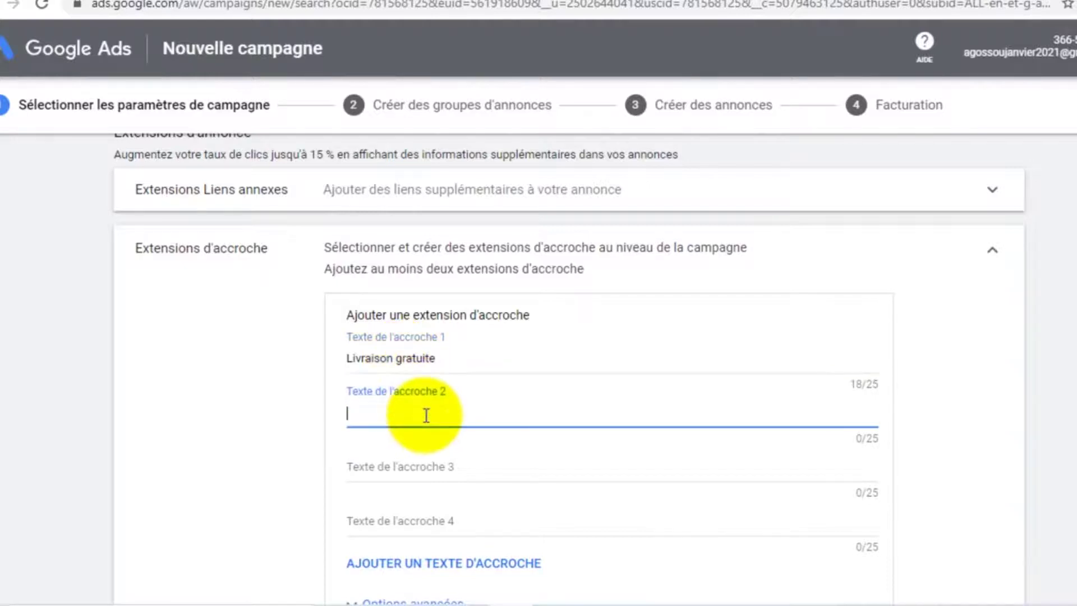
pyautogui.write('Paiement par mobile m')
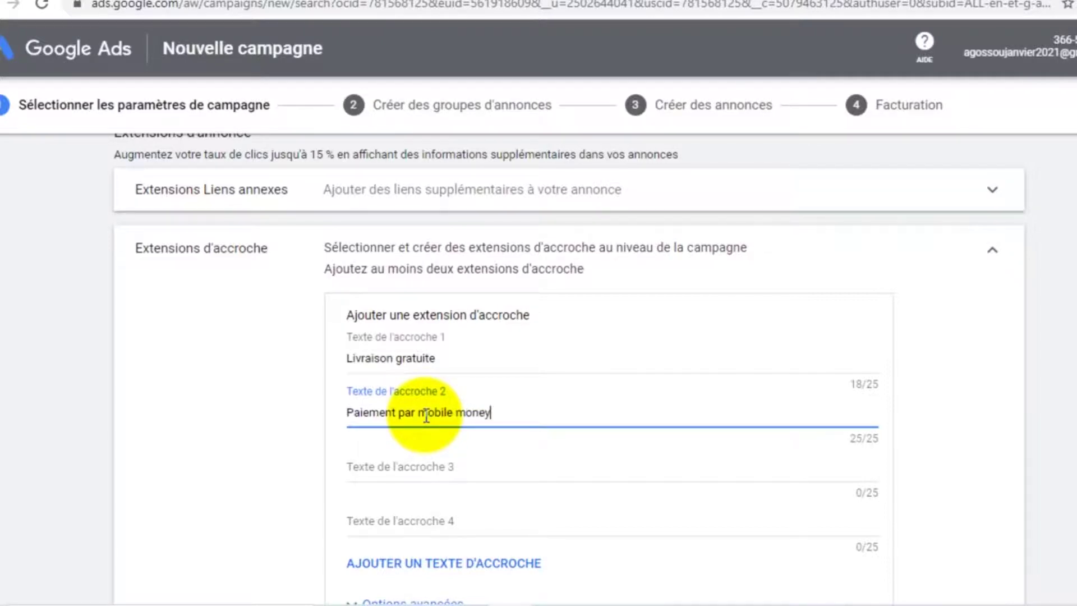
pyautogui.write('oney')
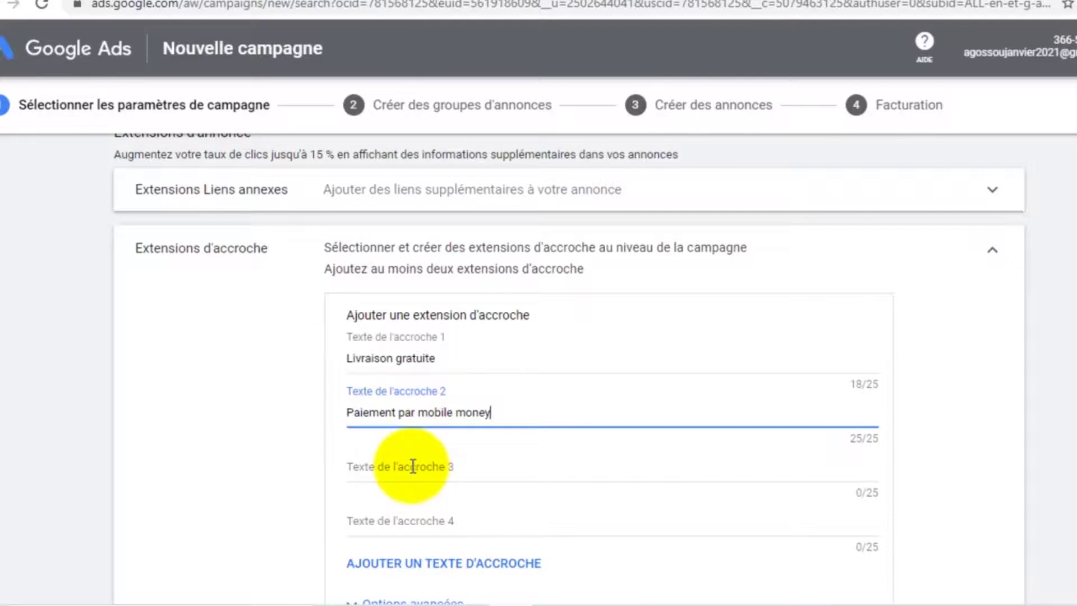
pyautogui.click(412, 467)
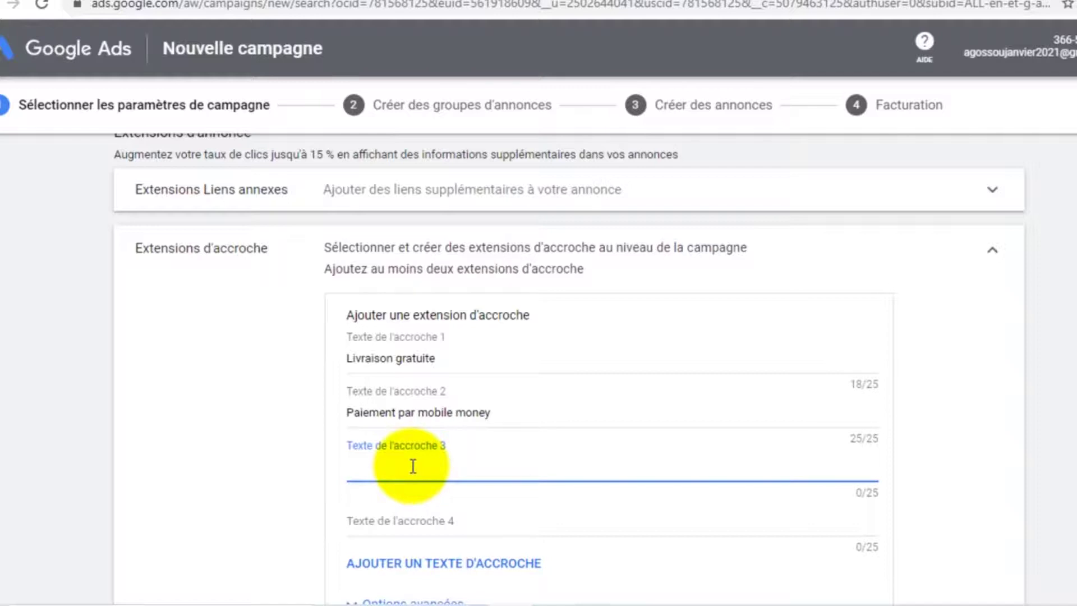
pyautogui.write('Réduction su')
pyautogui.hotkey('ctrl', 'a')
pyautogui.press('BackSpace')
pyautogui.write('Promotion en cours')
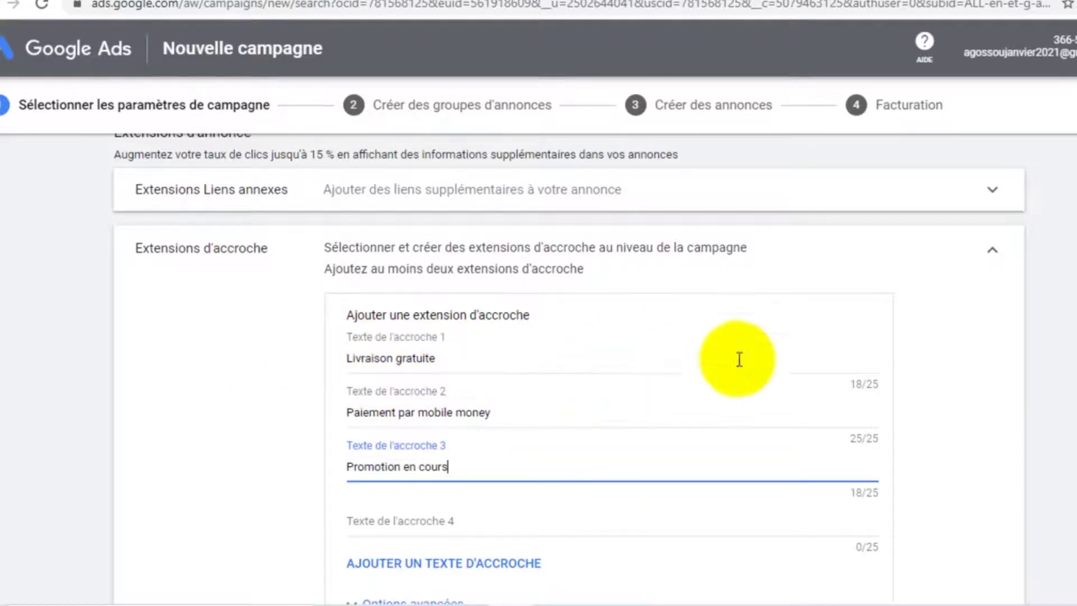
# Save the three new callout extensions to the campaign
pyautogui.scroll(-2, 630, 385)
pyautogui.scroll(-3, 611, 375)
pyautogui.scroll(3, 537, 379)
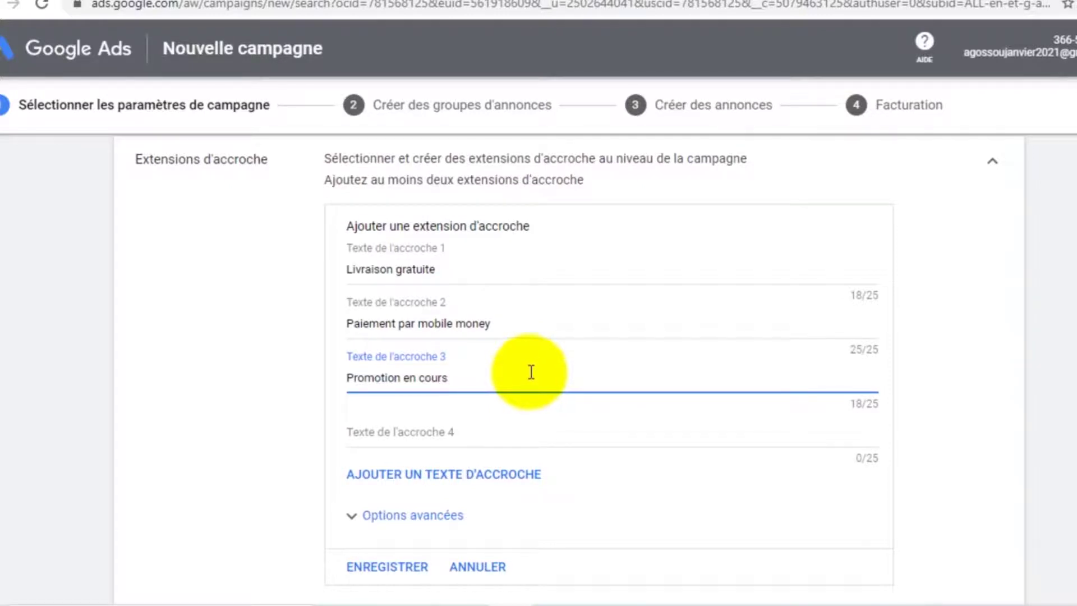
pyautogui.scroll(-2, 446, 318)
pyautogui.scroll(2, 448, 317)
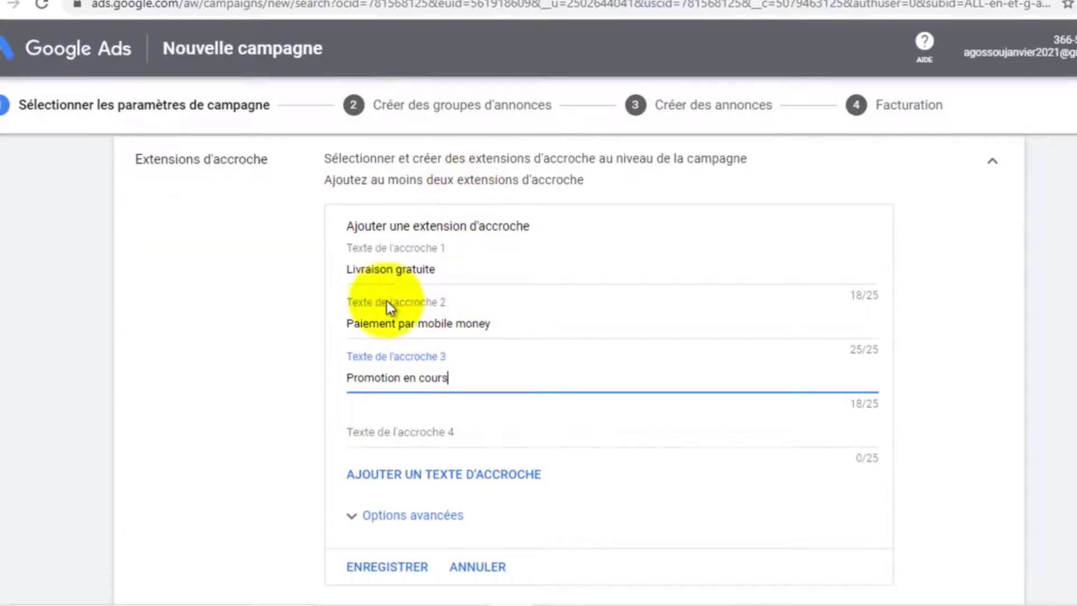
pyautogui.scroll(-3, 498, 294)
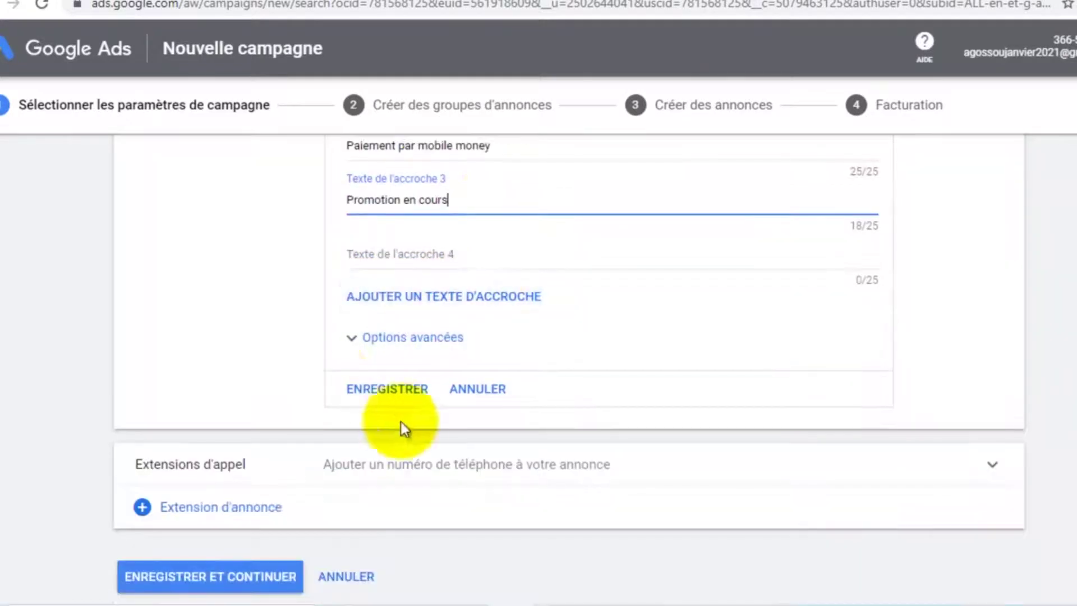
pyautogui.click(382, 388)
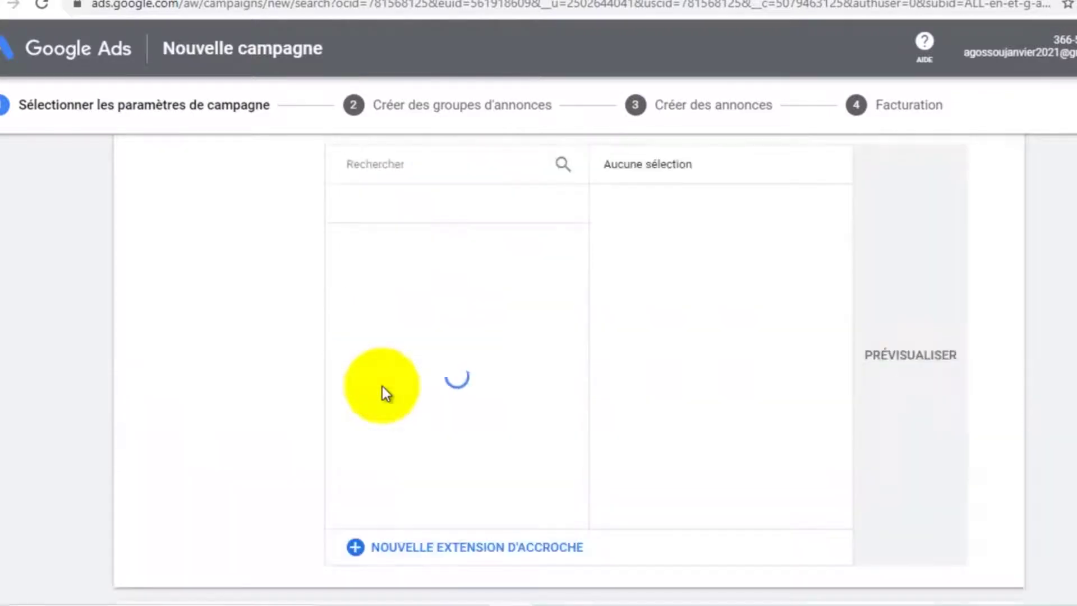
pyautogui.scroll(-3, 409, 377)
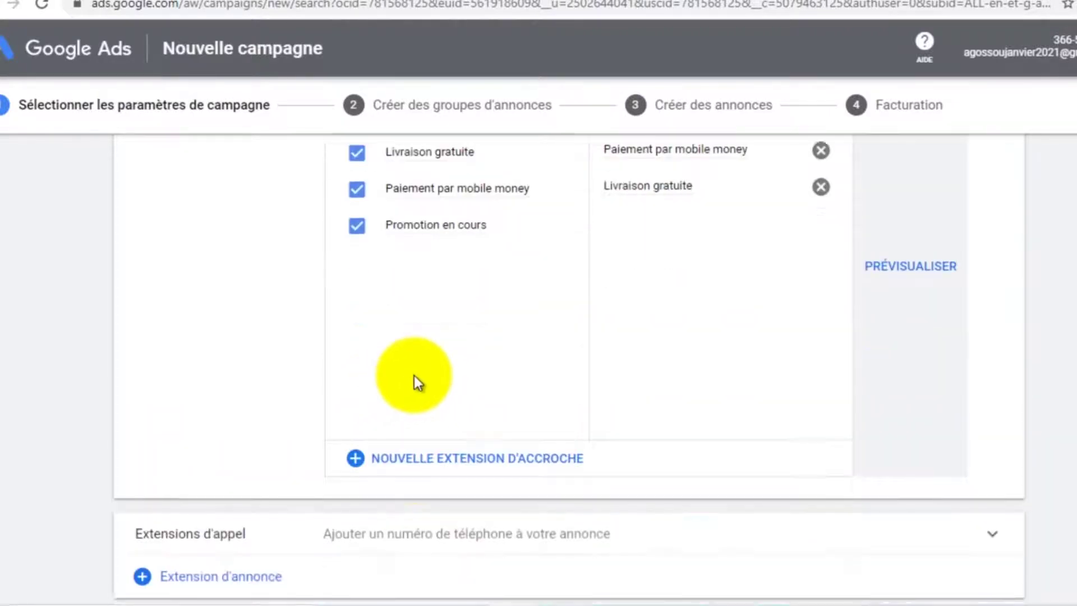
pyautogui.scroll(-2, 415, 377)
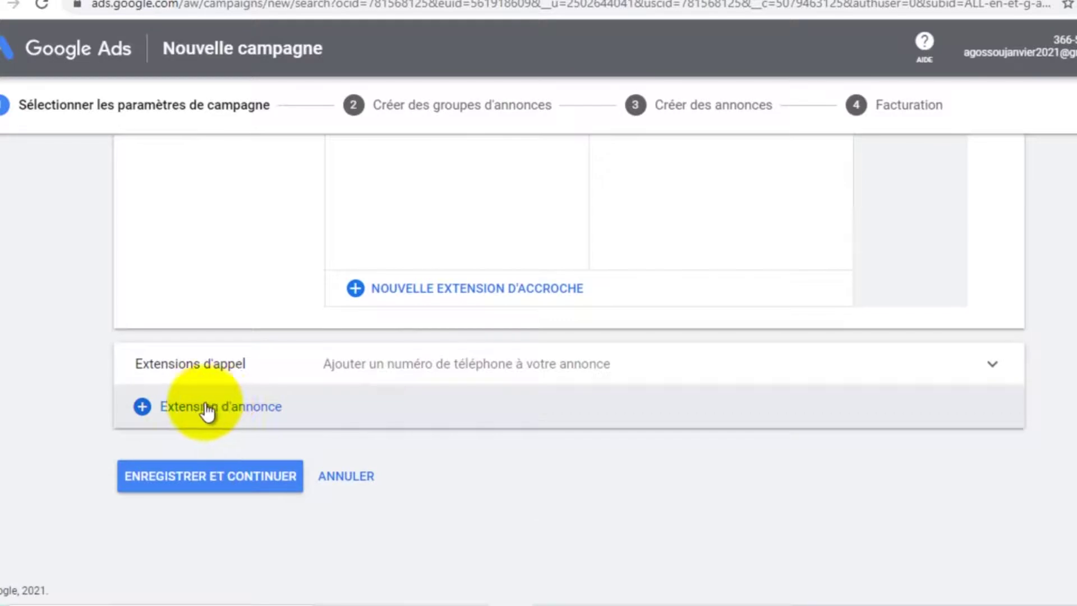
# Expand the call extension and set the phone number's country to Bénin
pyautogui.click(236, 365)
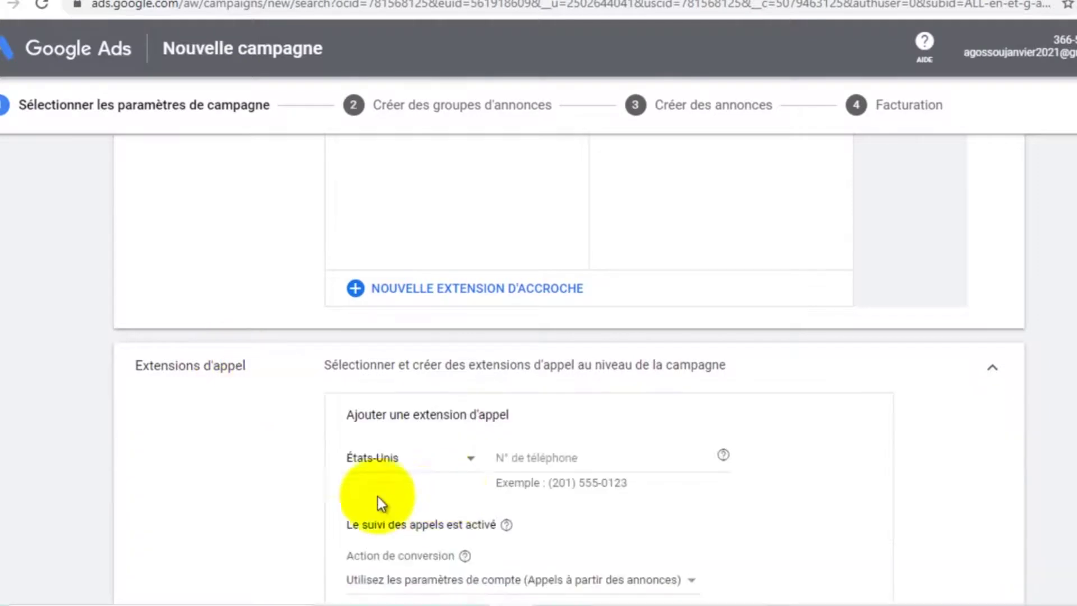
pyautogui.click(472, 463)
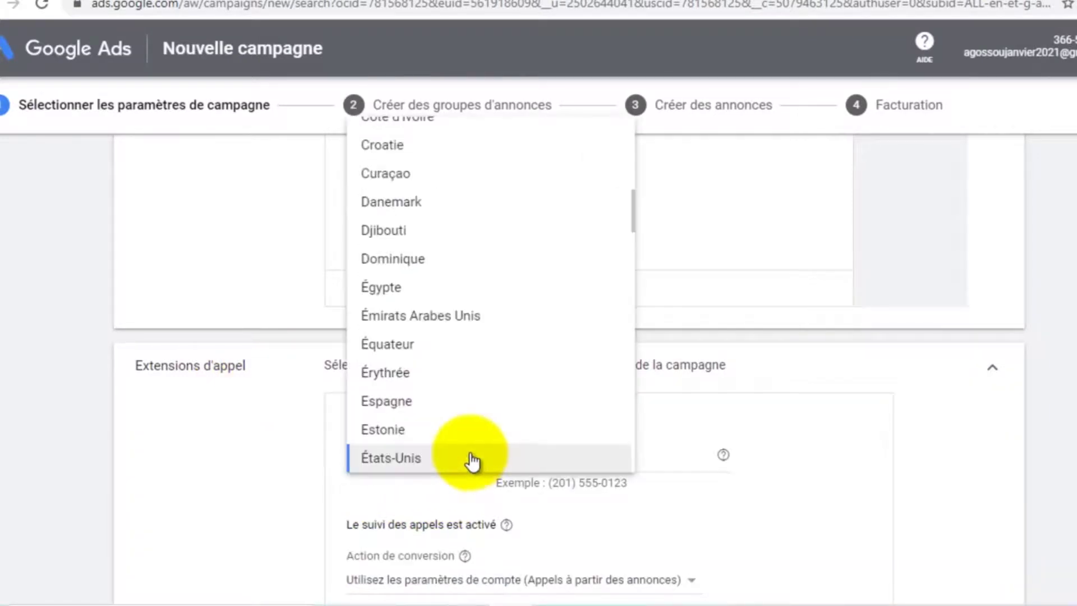
pyautogui.scroll(-5, 433, 348)
pyautogui.scroll(-13, 429, 348)
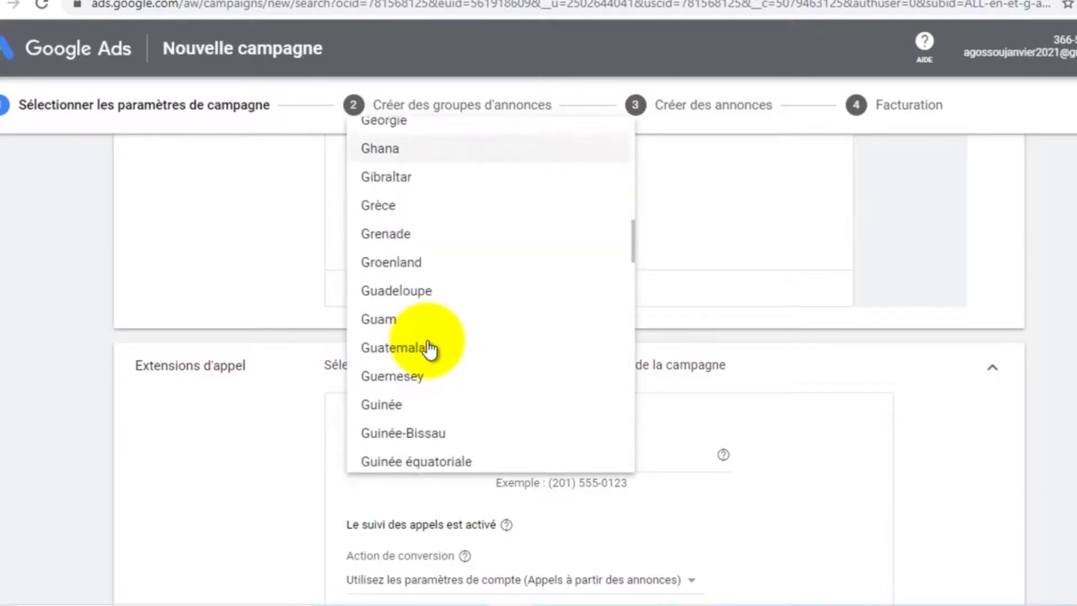
pyautogui.scroll(-15, 430, 349)
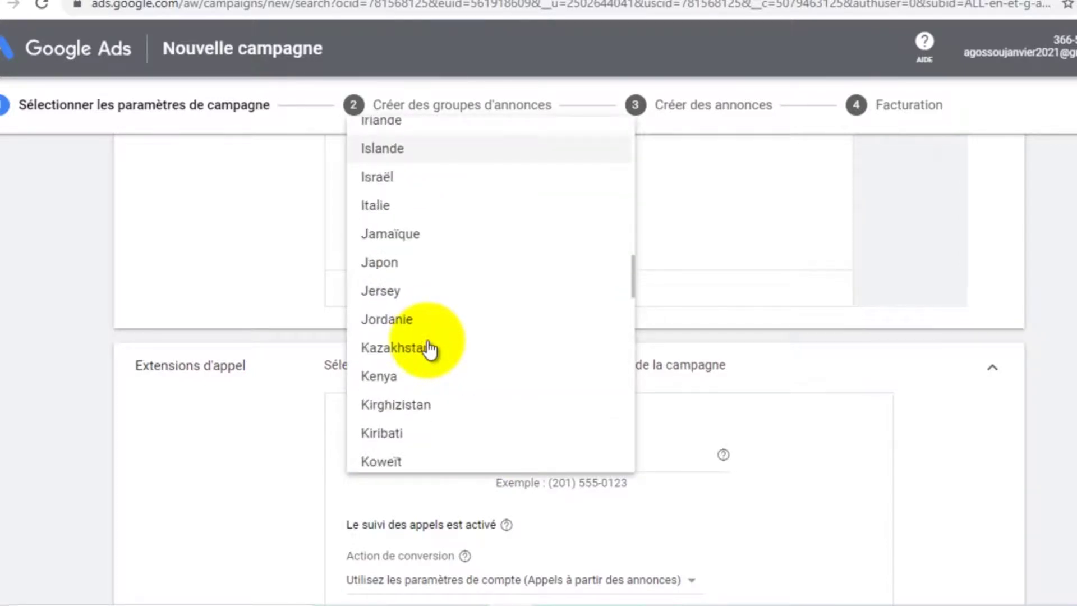
pyautogui.scroll(-16, 430, 349)
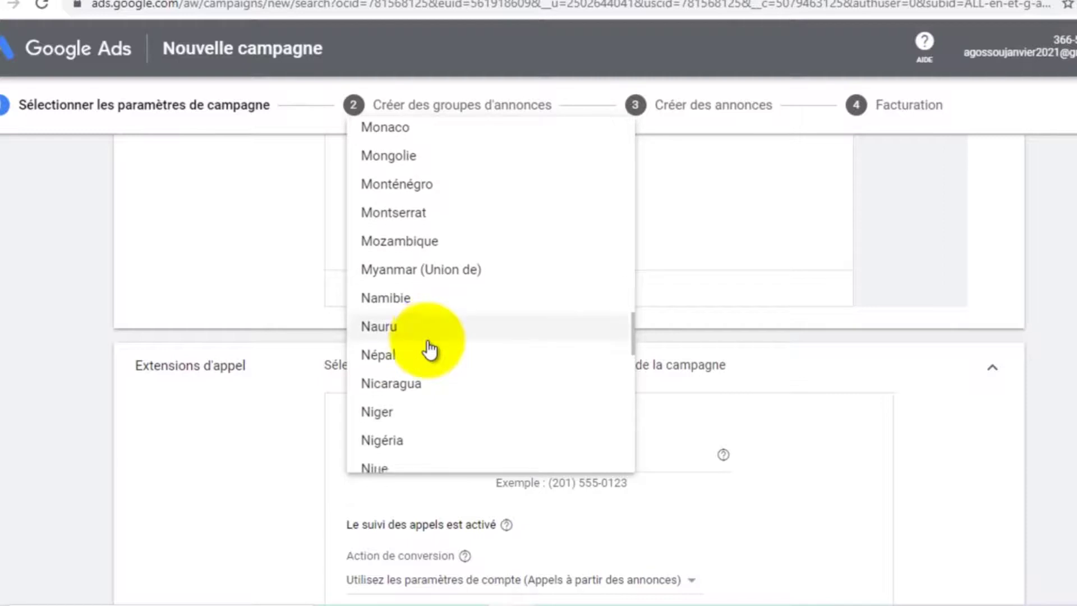
pyautogui.scroll(13, 431, 351)
pyautogui.scroll(20, 430, 352)
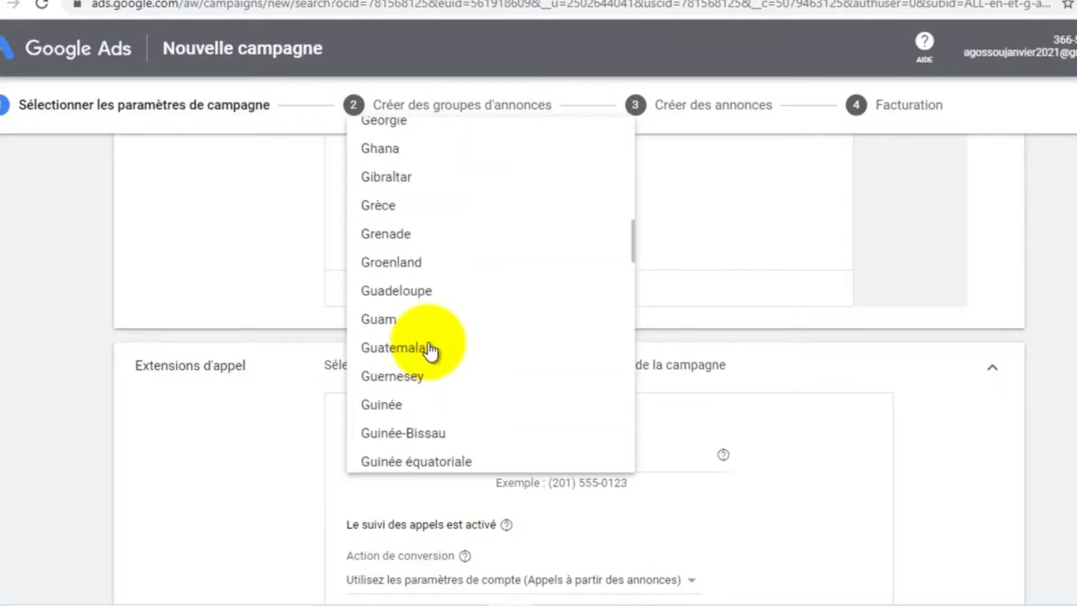
pyautogui.scroll(6, 431, 352)
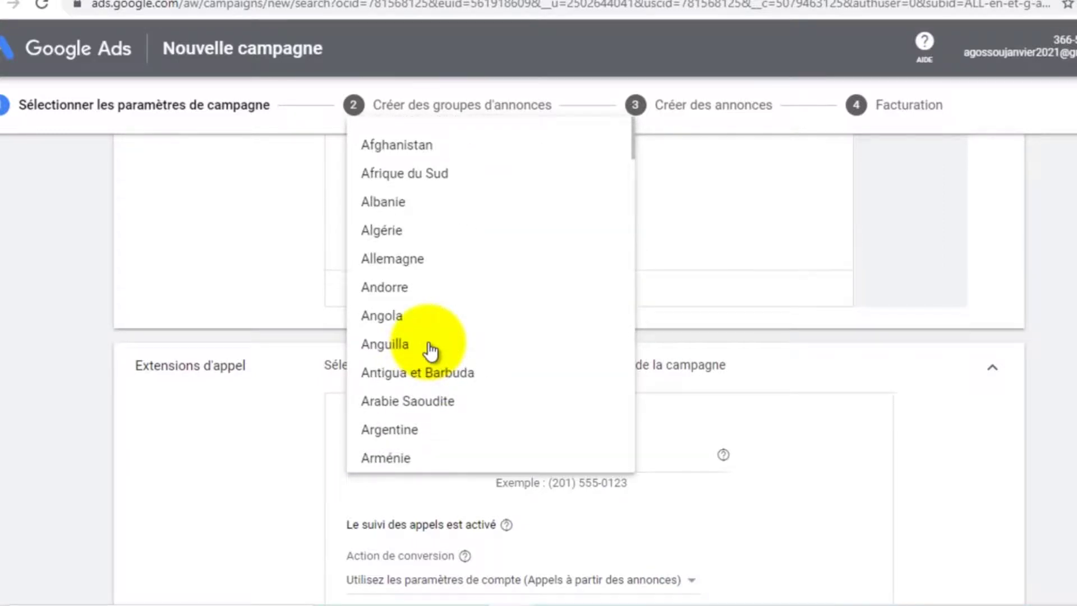
pyautogui.scroll(-6, 432, 314)
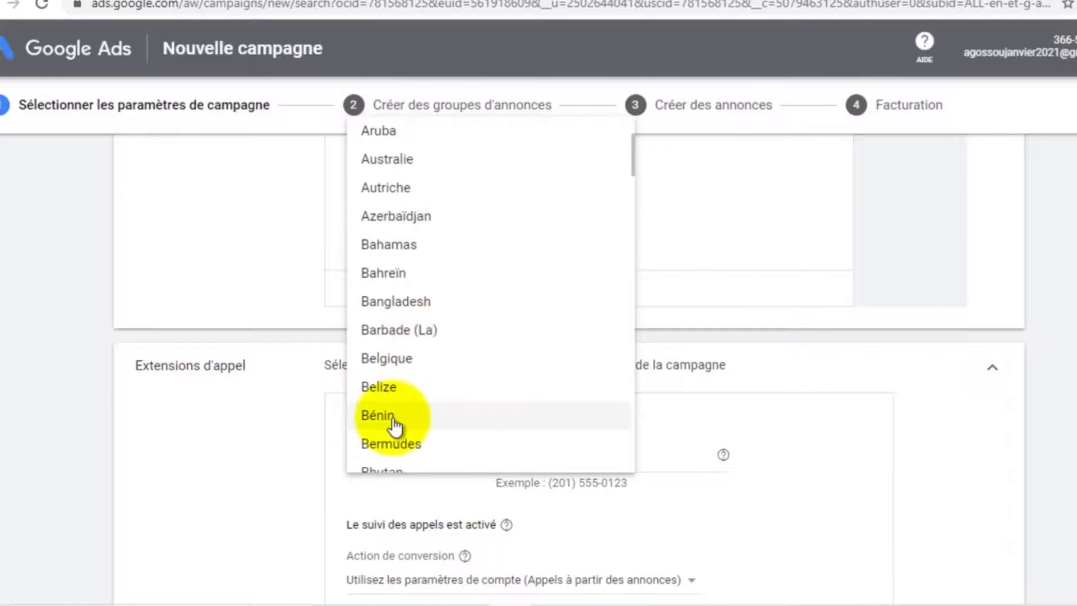
pyautogui.click(428, 354)
# Enter the business phone number and save the call extension
pyautogui.click(549, 456)
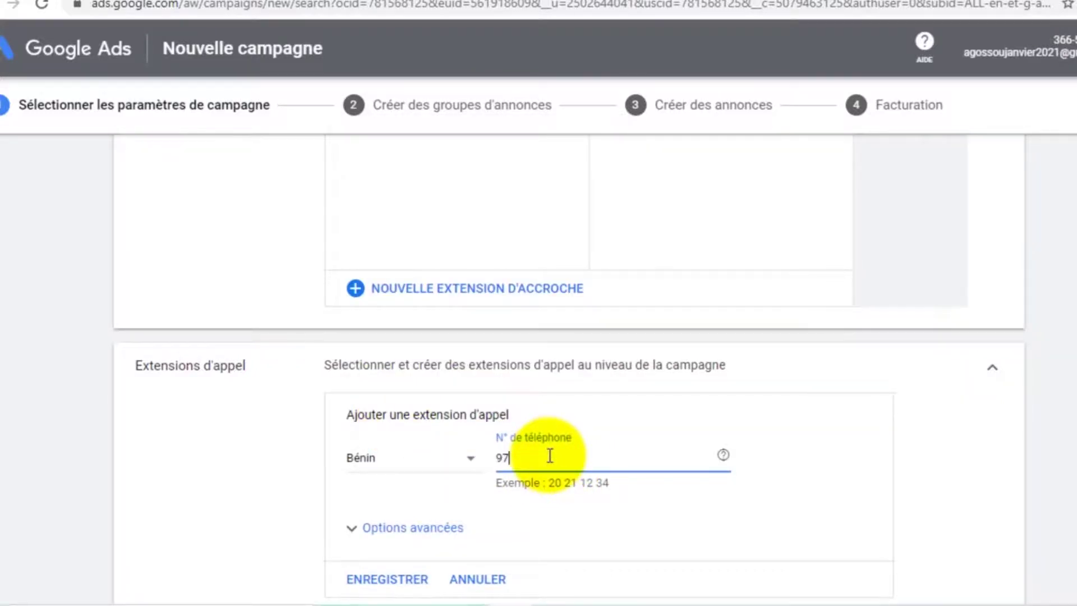
pyautogui.scroll(-2, 547, 454)
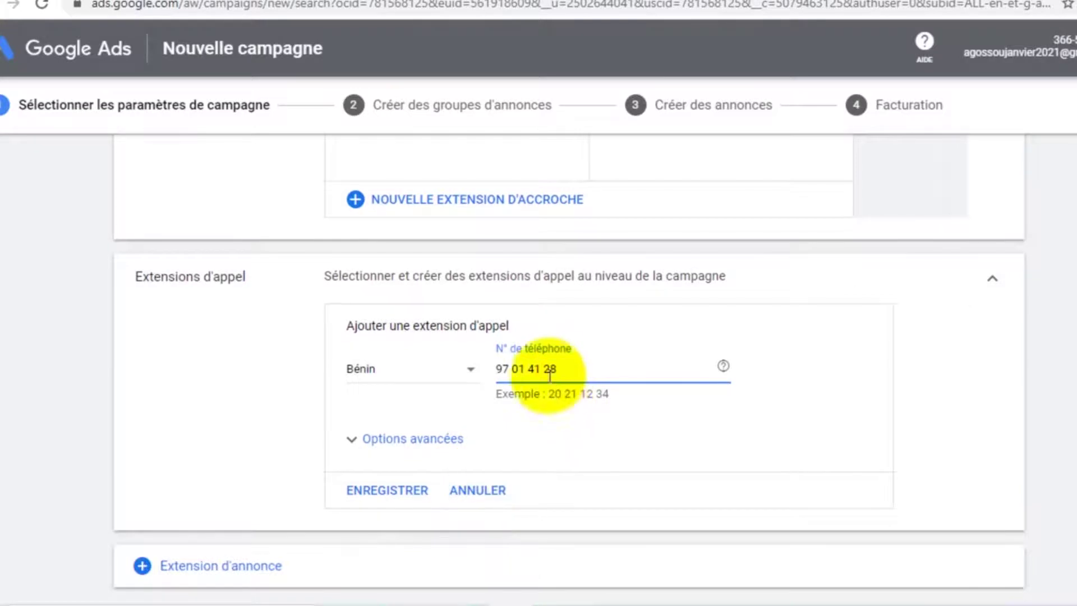
pyautogui.click(401, 495)
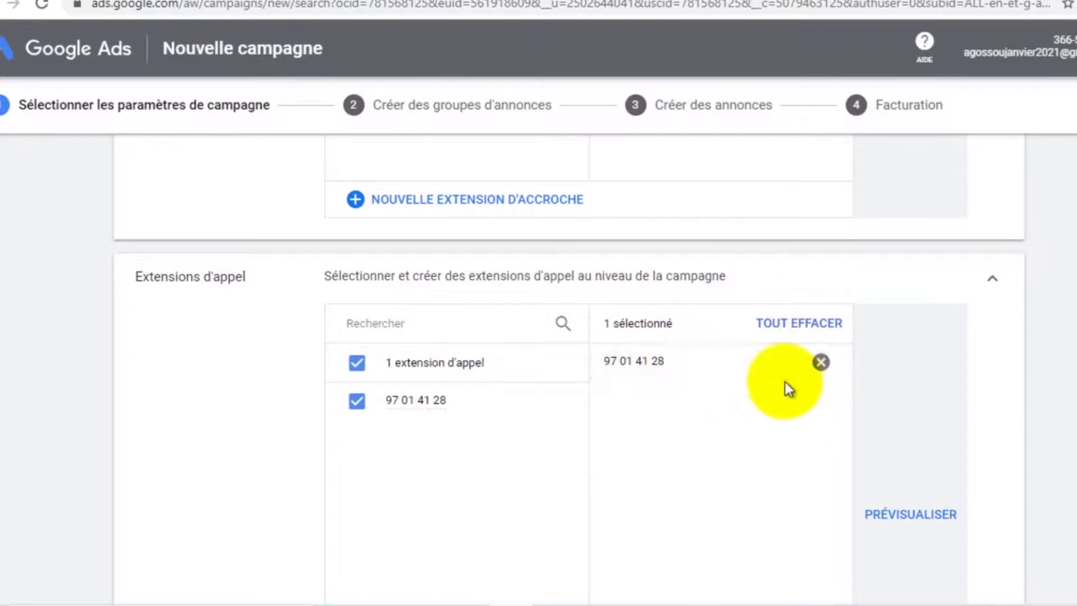
# Deselect the new call extension and save the campaign with 'Enregistrer et continuer'
pyautogui.click(821, 362)
pyautogui.scroll(-2, 473, 393)
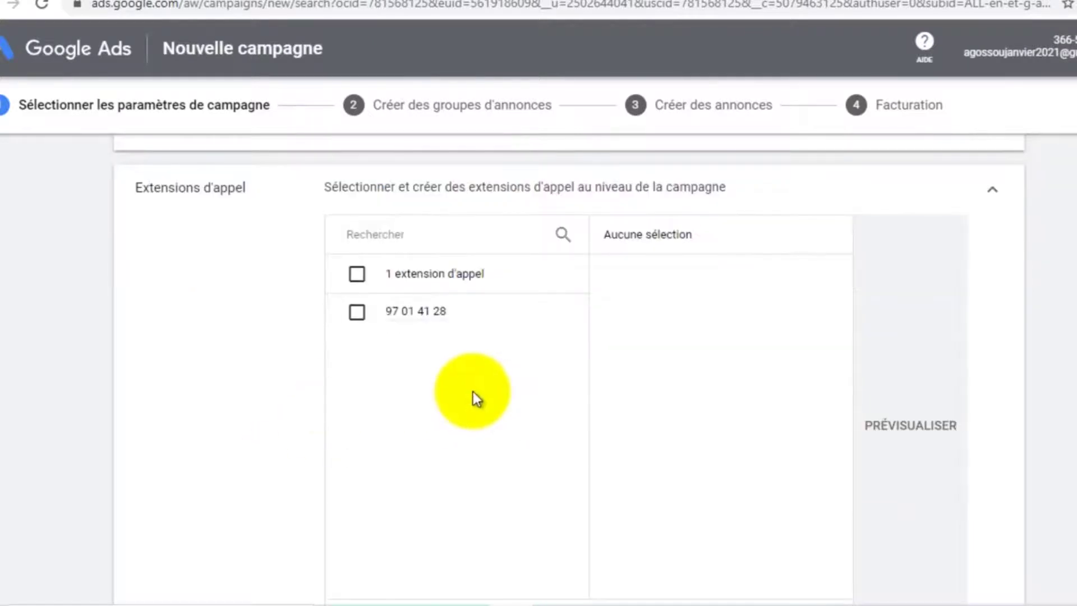
pyautogui.scroll(-3, 473, 392)
pyautogui.scroll(-2, 479, 390)
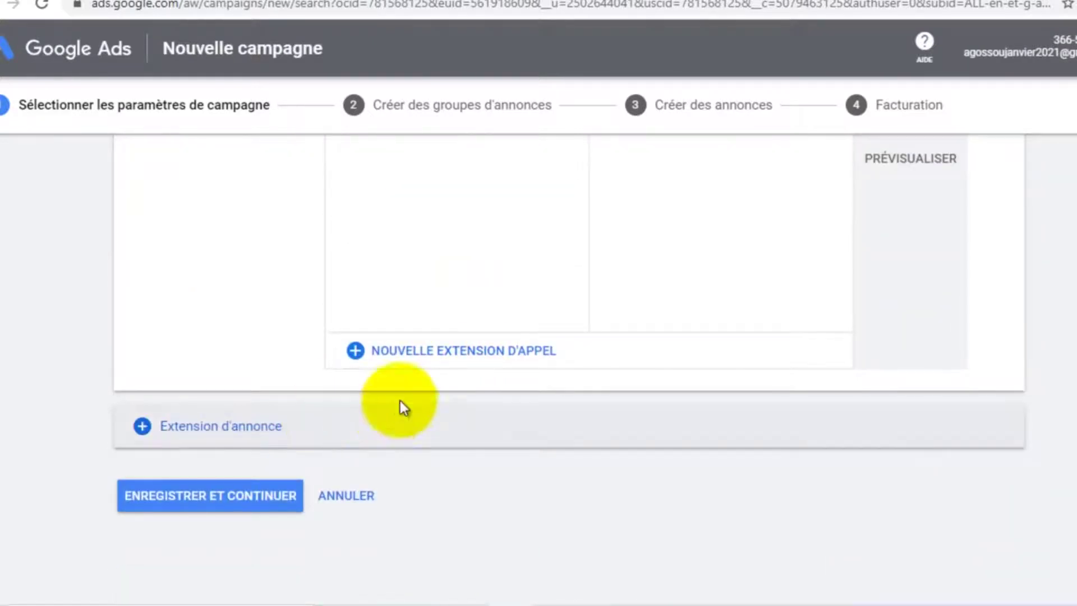
pyautogui.scroll(3, 421, 403)
pyautogui.scroll(3, 440, 404)
pyautogui.scroll(-3, 440, 403)
pyautogui.scroll(3, 449, 399)
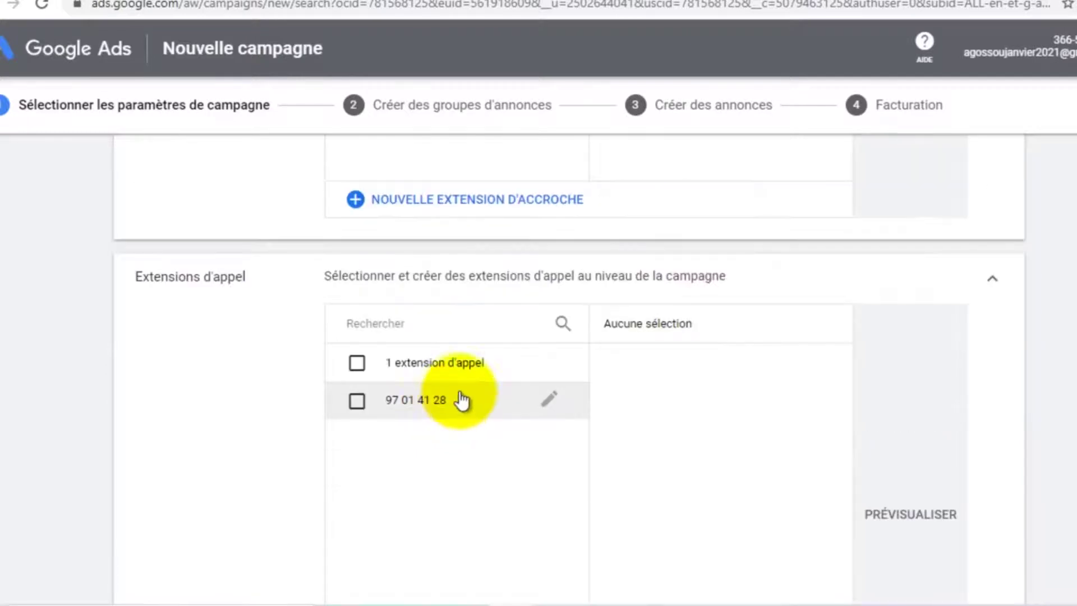
pyautogui.scroll(-6, 477, 504)
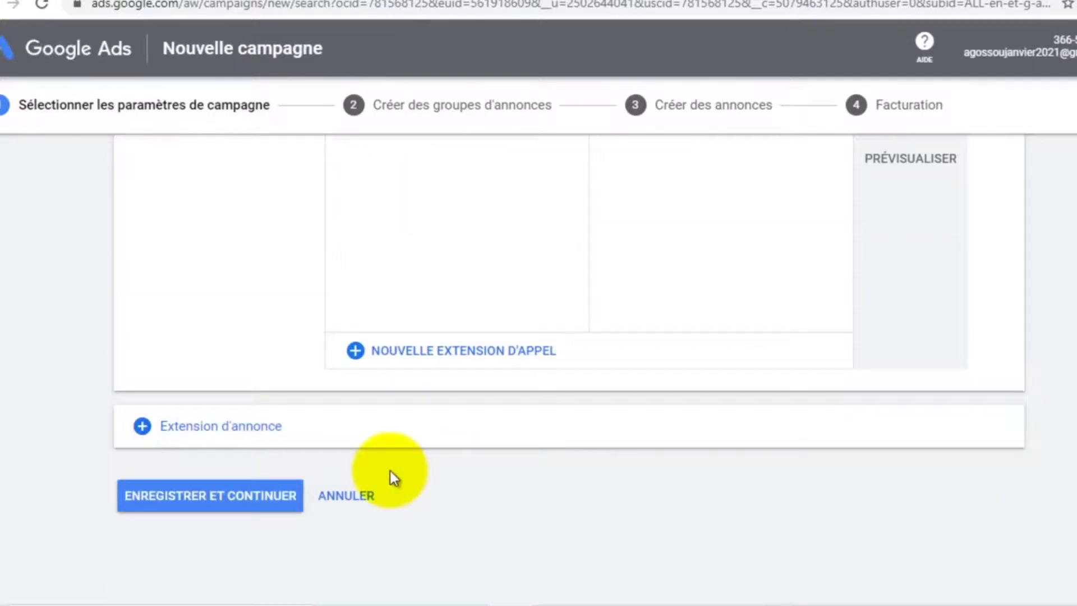
pyautogui.scroll(-1, 314, 471)
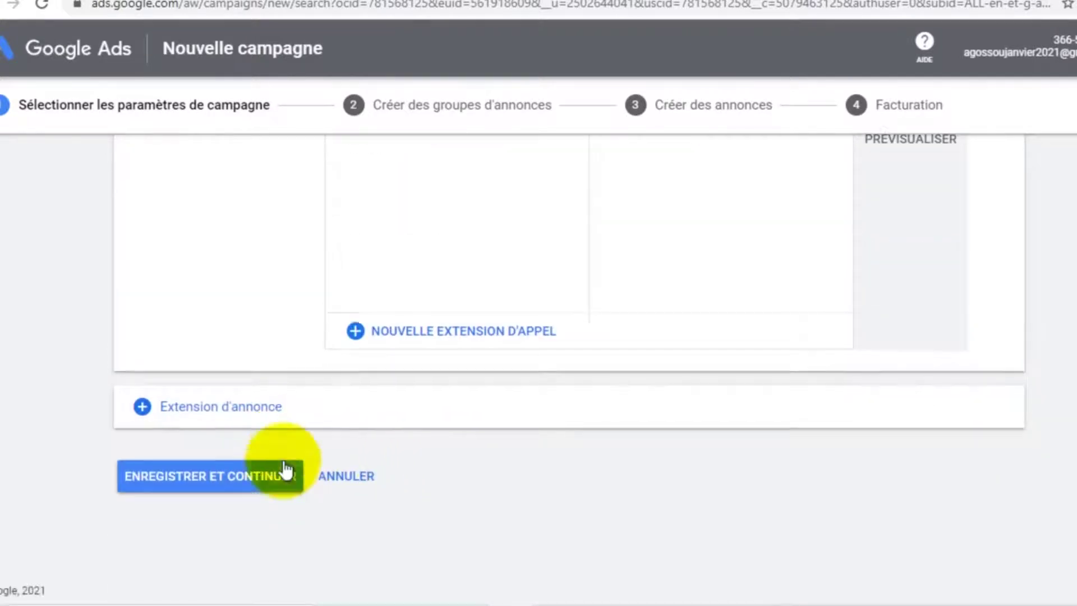
pyautogui.click(208, 477)
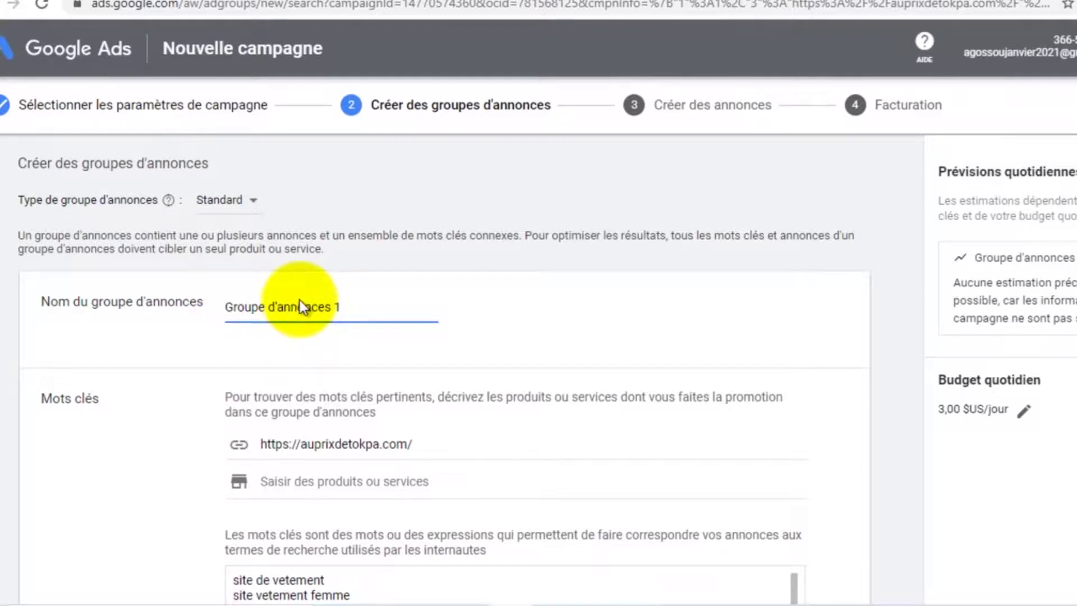
# Scroll through Groupe d'annonces 1's keyword list, from 'site de vetement' to 'robe rouge'
pyautogui.scroll(-3, 341, 298)
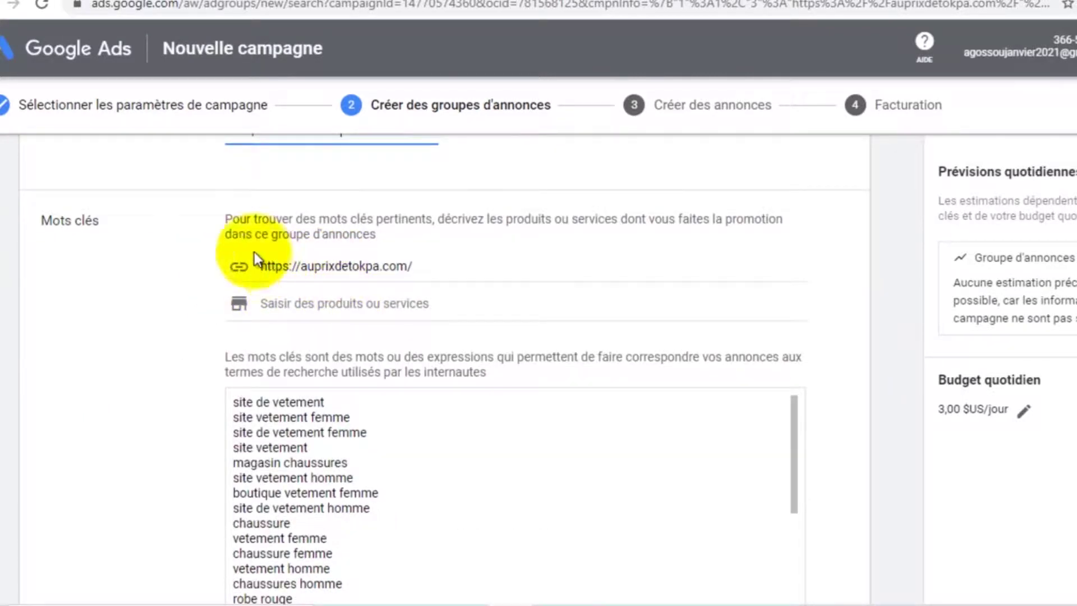
pyautogui.scroll(2, 272, 224)
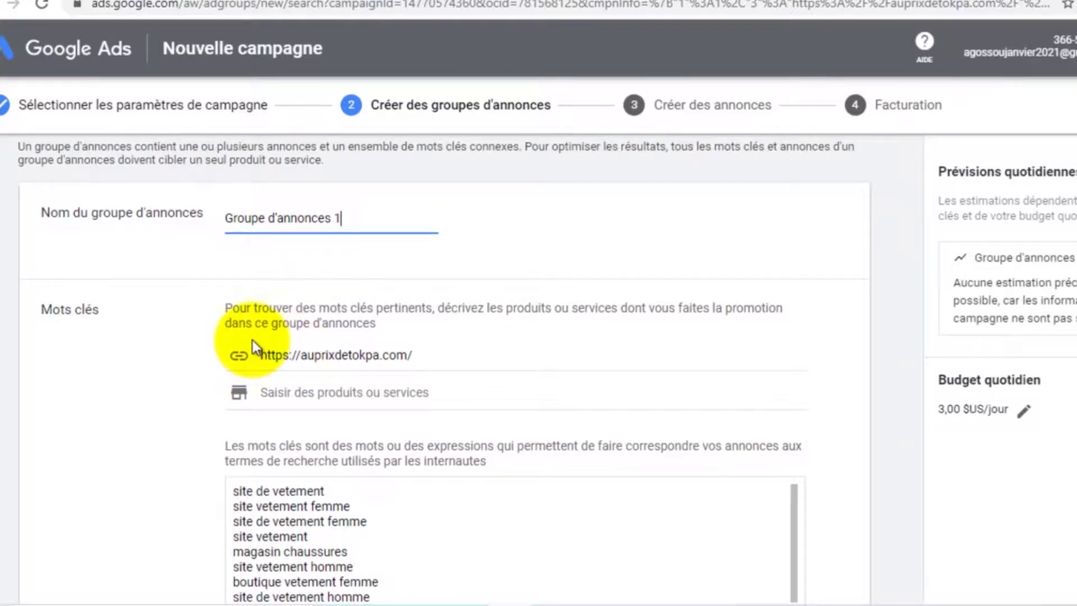
pyautogui.scroll(-2, 312, 348)
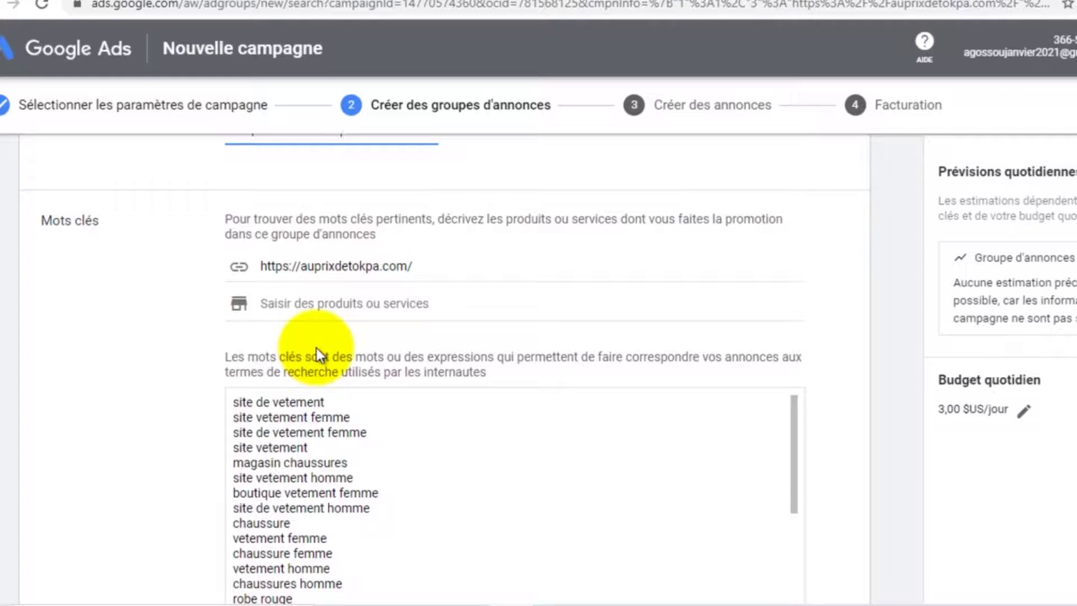
pyautogui.scroll(-2, 316, 348)
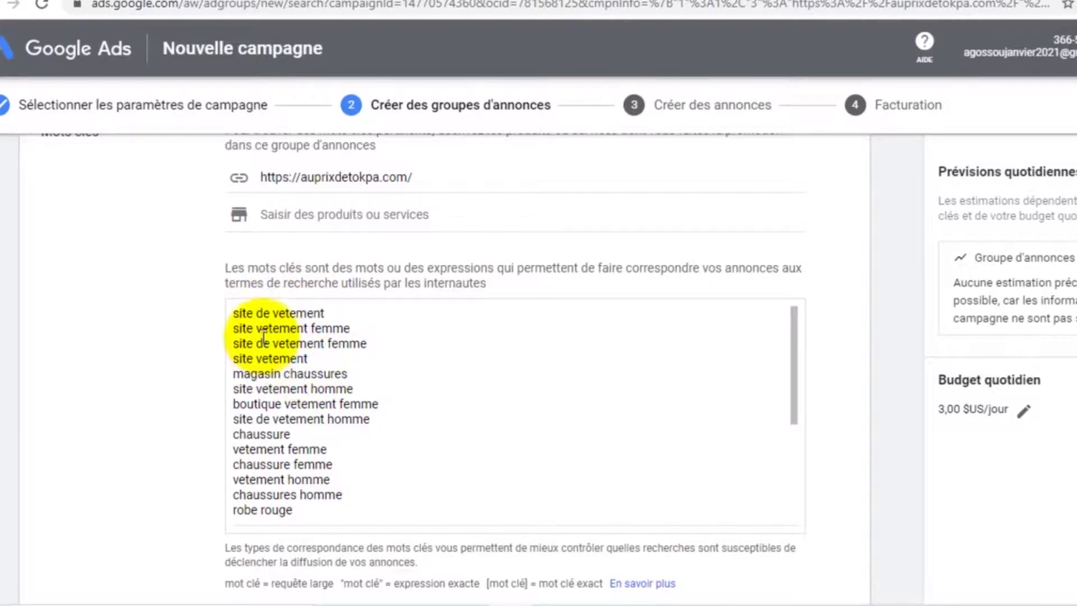
pyautogui.scroll(-5, 296, 376)
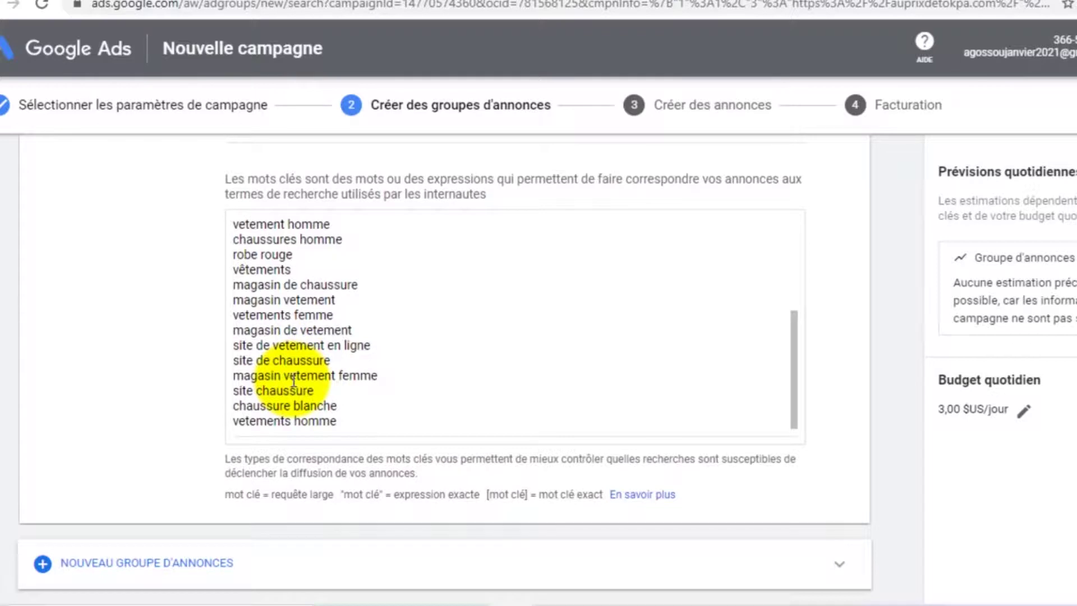
pyautogui.scroll(3, 294, 380)
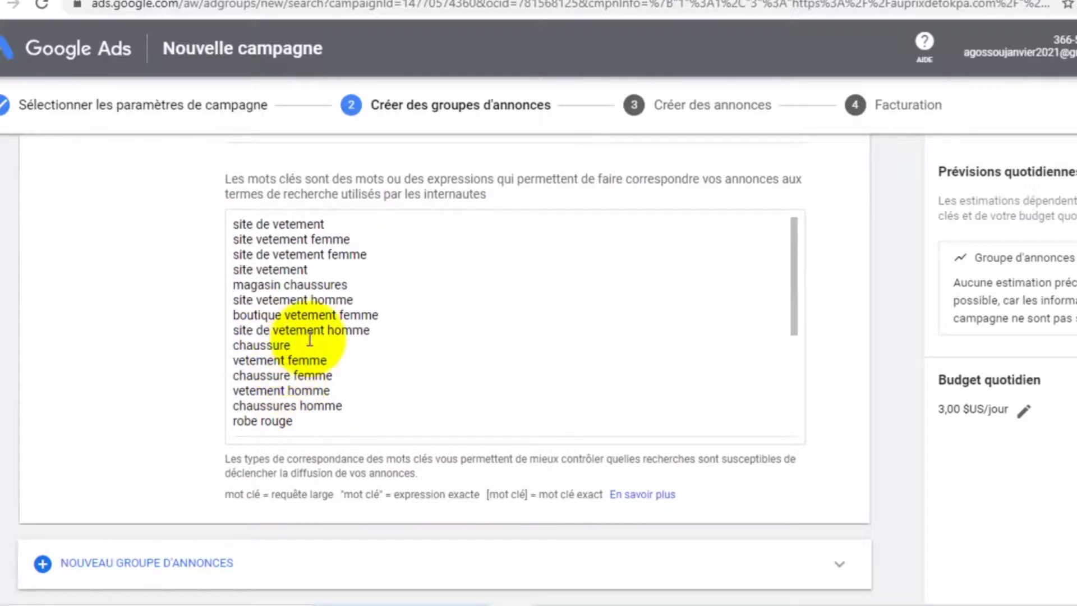
pyautogui.scroll(-3, 292, 315)
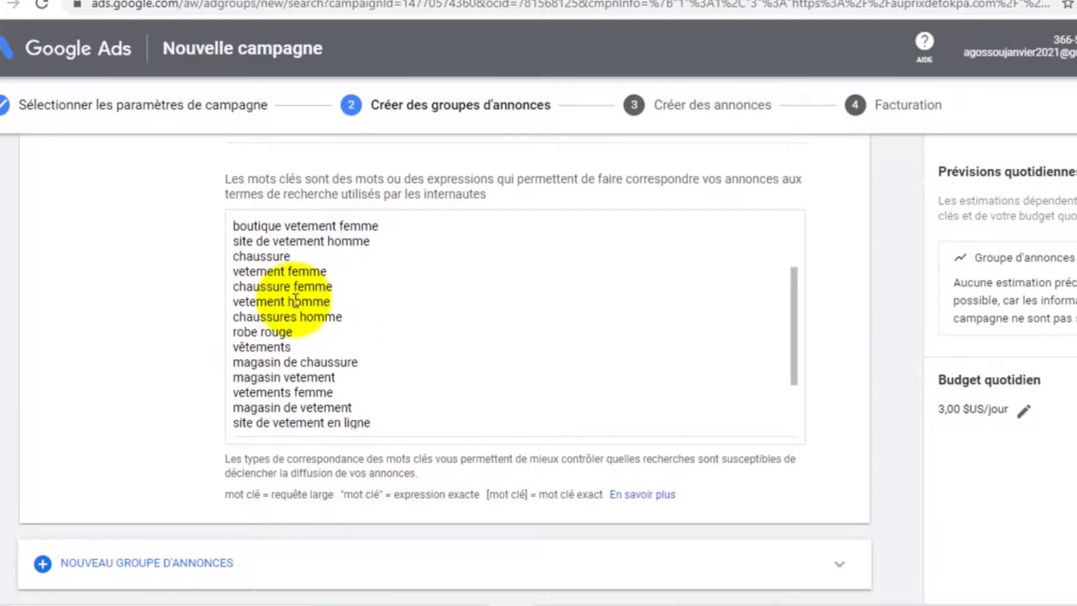
pyautogui.scroll(-2, 291, 330)
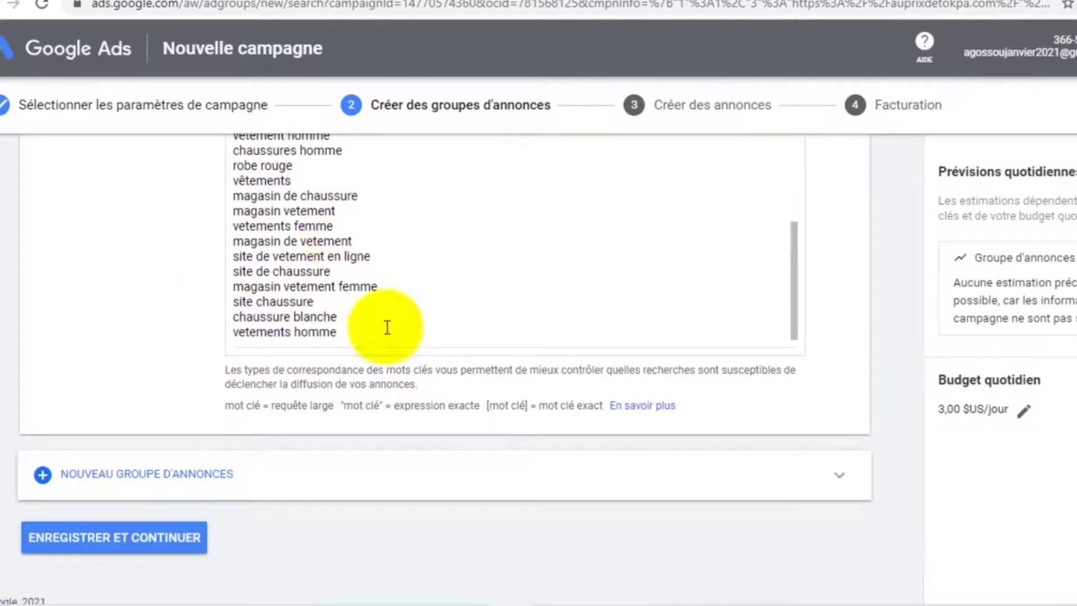
pyautogui.scroll(5, 290, 263)
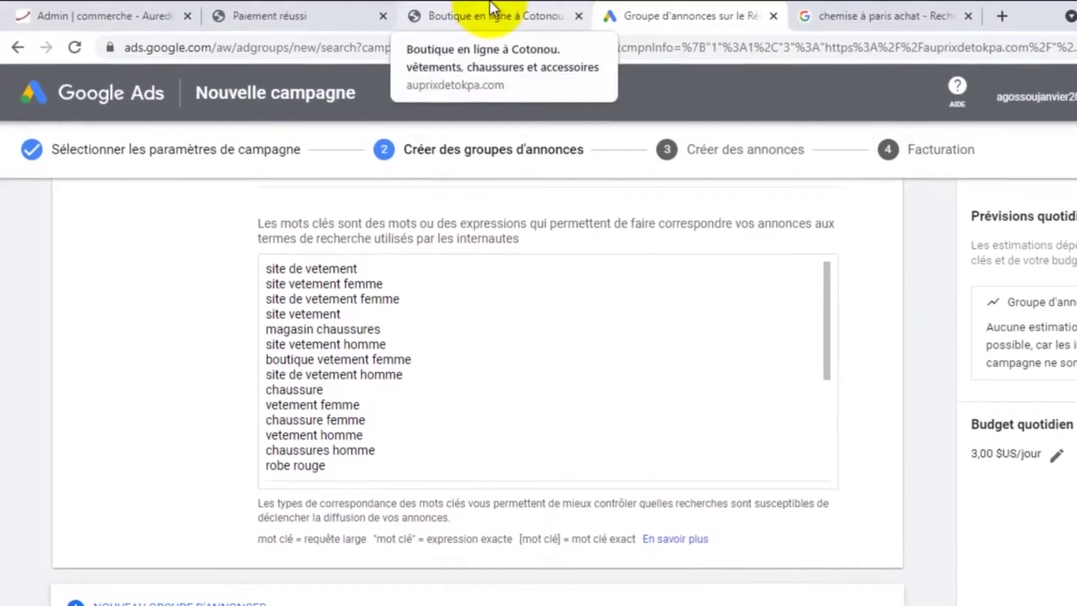
pyautogui.click(491, 8)
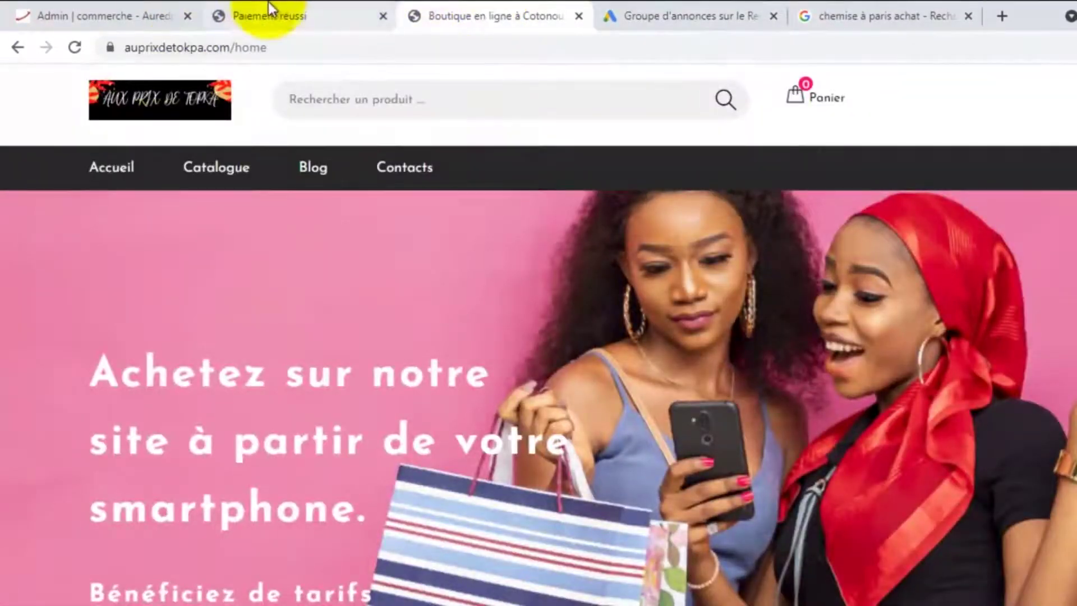
pyautogui.click(111, 11)
pyautogui.scroll(8, 116, 213)
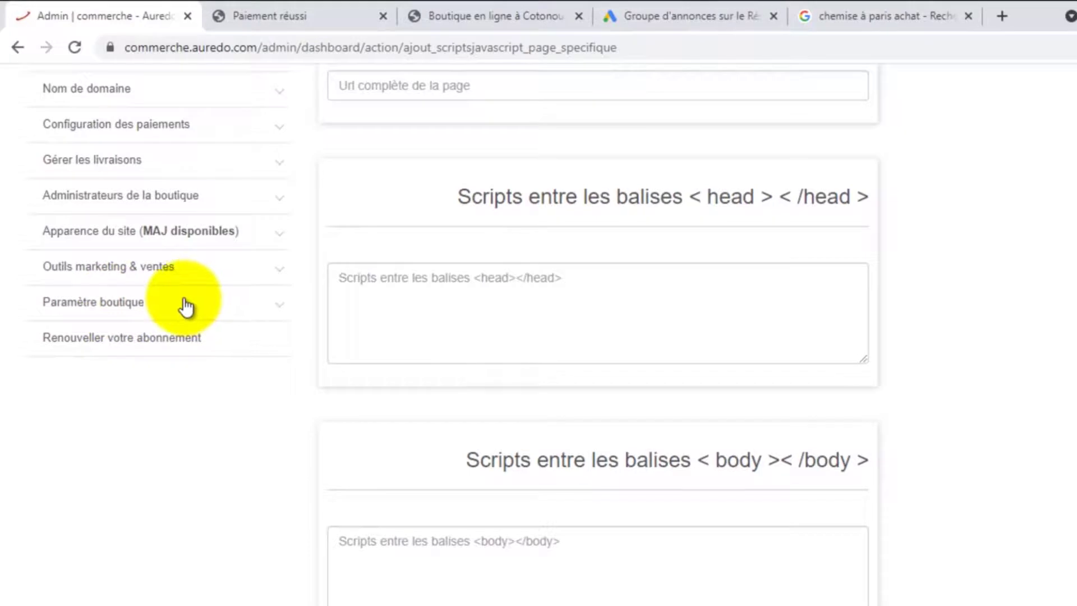
pyautogui.click(241, 270)
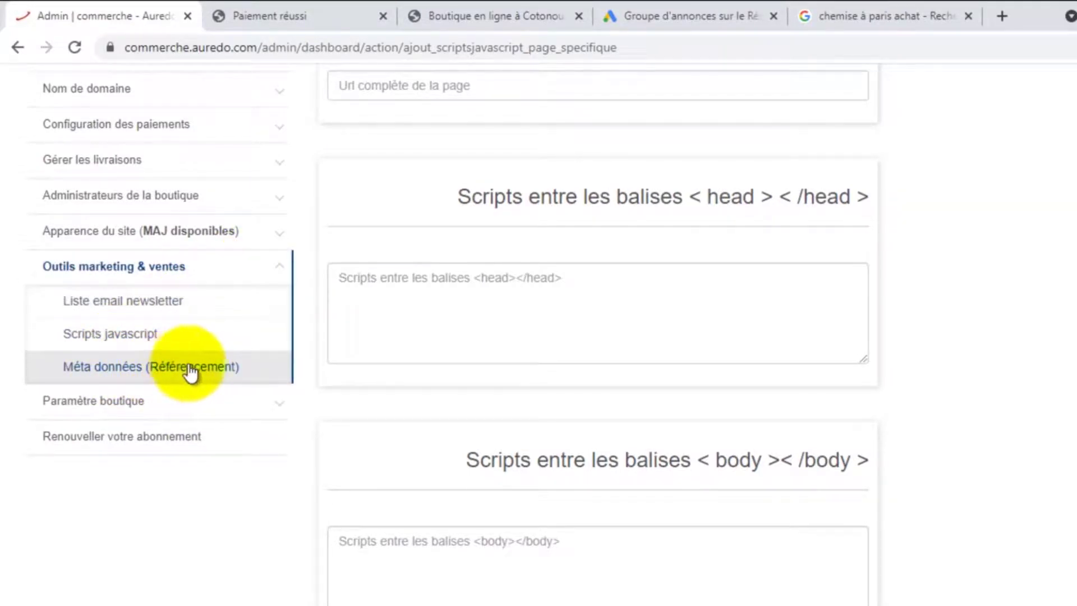
pyautogui.click(171, 372)
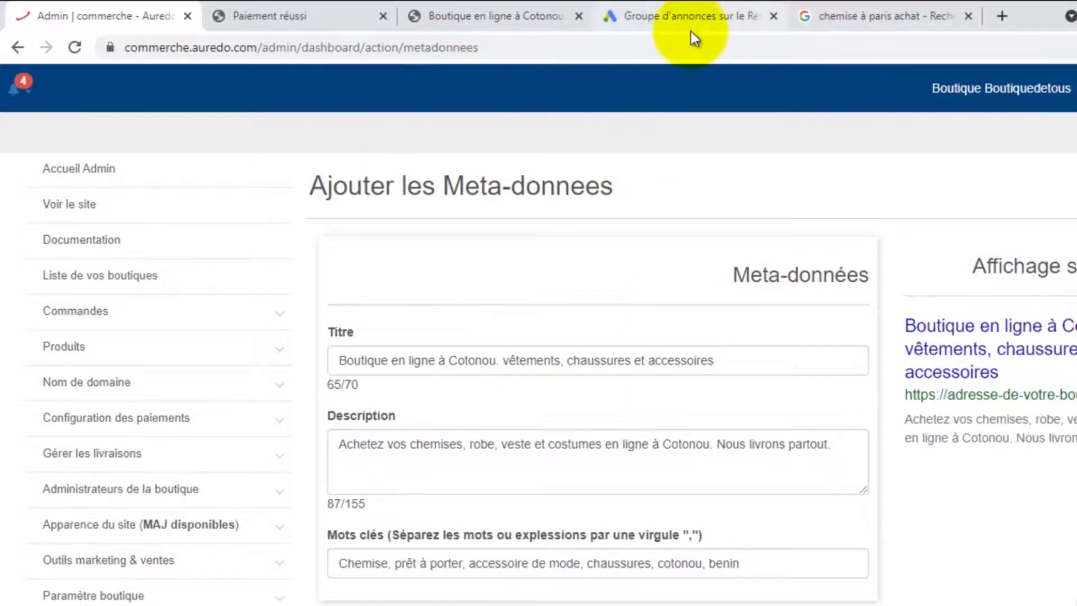
pyautogui.click(654, 11)
pyautogui.scroll(-5, 430, 314)
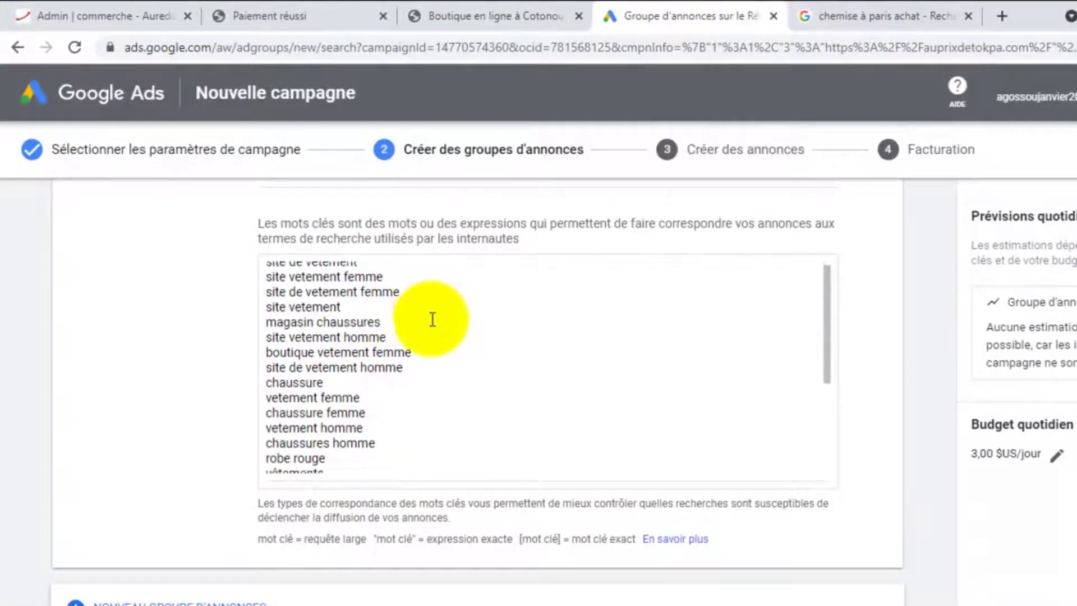
pyautogui.scroll(-2, 430, 318)
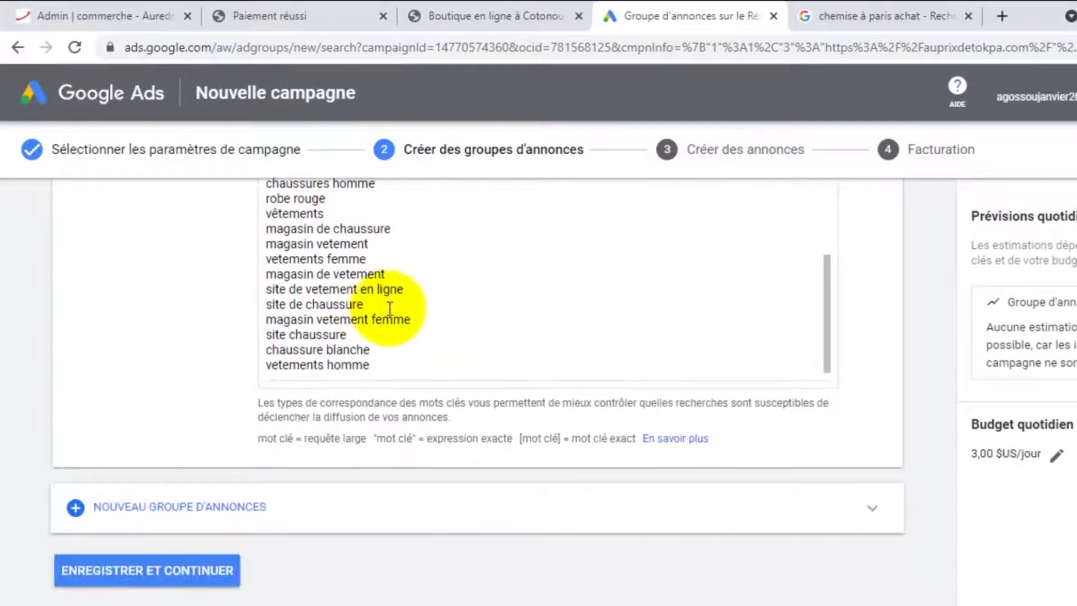
pyautogui.scroll(3, 390, 303)
pyautogui.scroll(3, 390, 304)
pyautogui.scroll(-5, 390, 304)
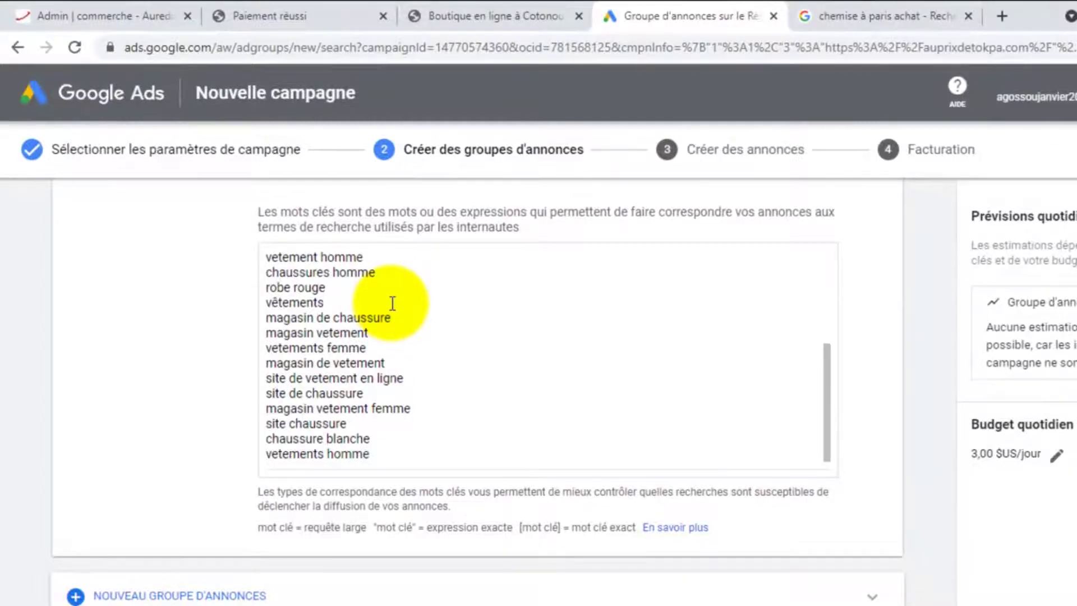
pyautogui.scroll(-2, 392, 303)
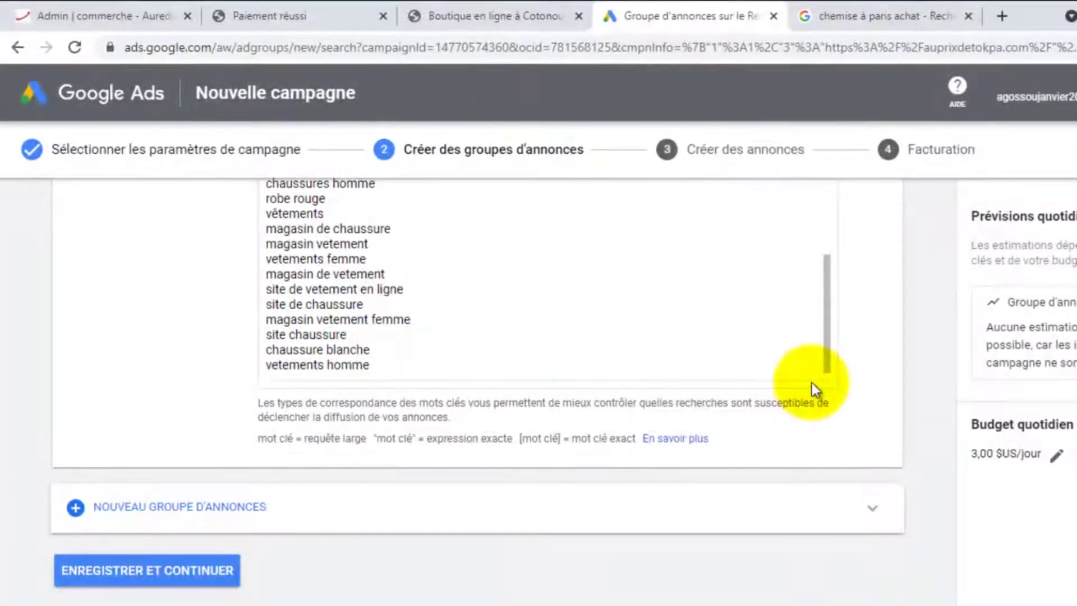
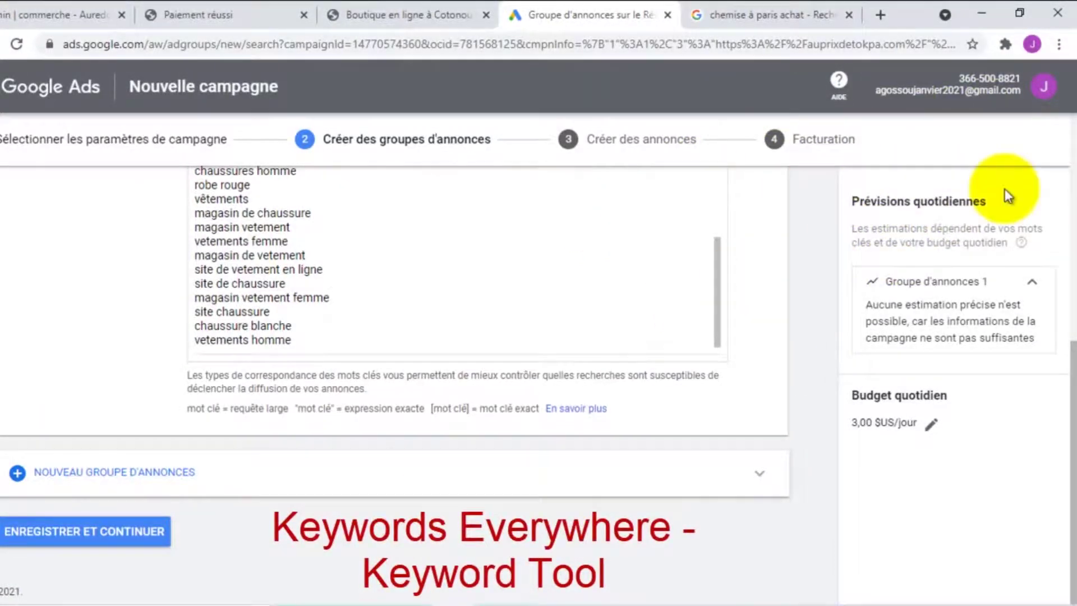
# Open a new Chrome tab and search Google for 'chrome web store'
pyautogui.click(880, 15)
pyautogui.click(773, 44)
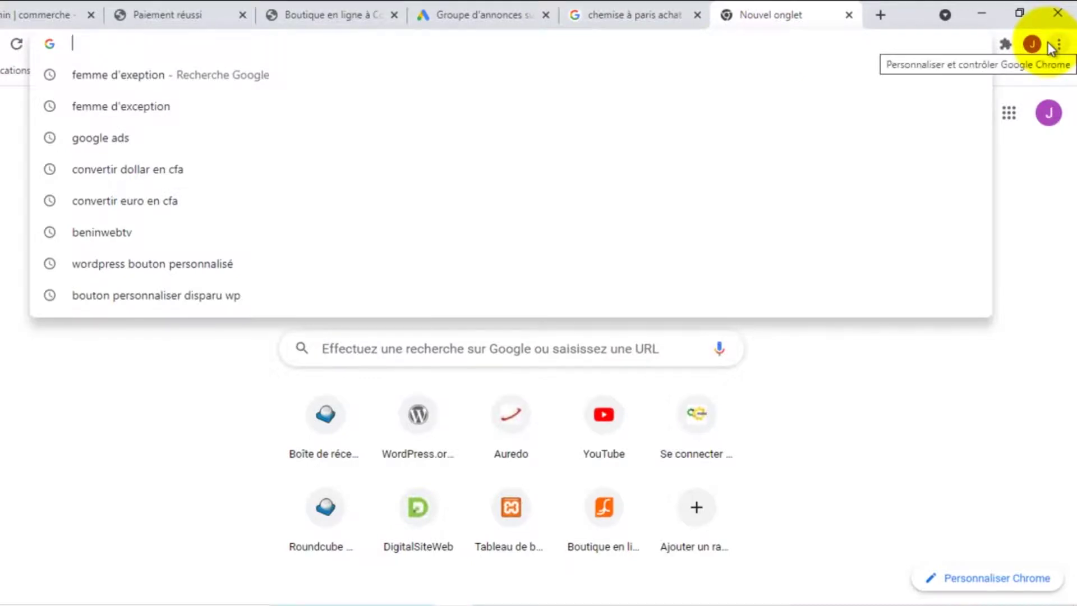
pyautogui.write('ex')
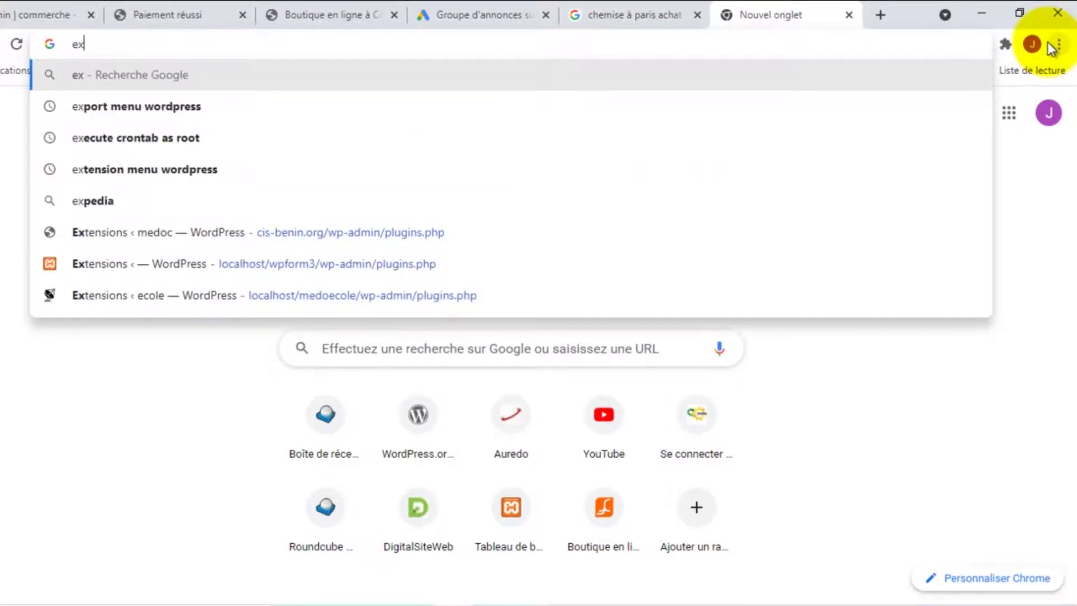
pyautogui.press('BackSpace')
pyautogui.press('BackSpace')
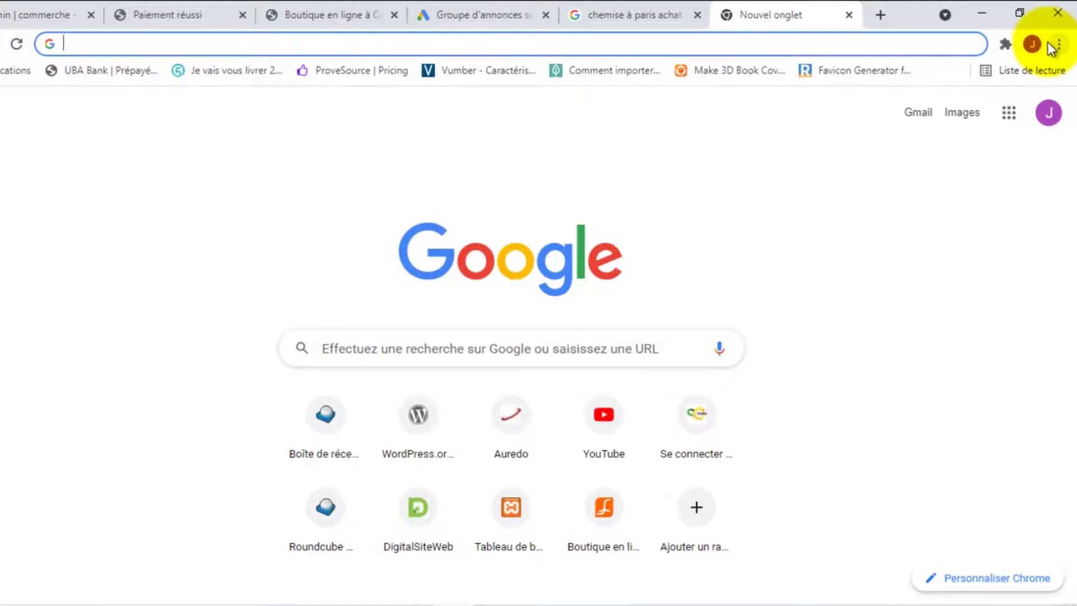
pyautogui.write('chr')
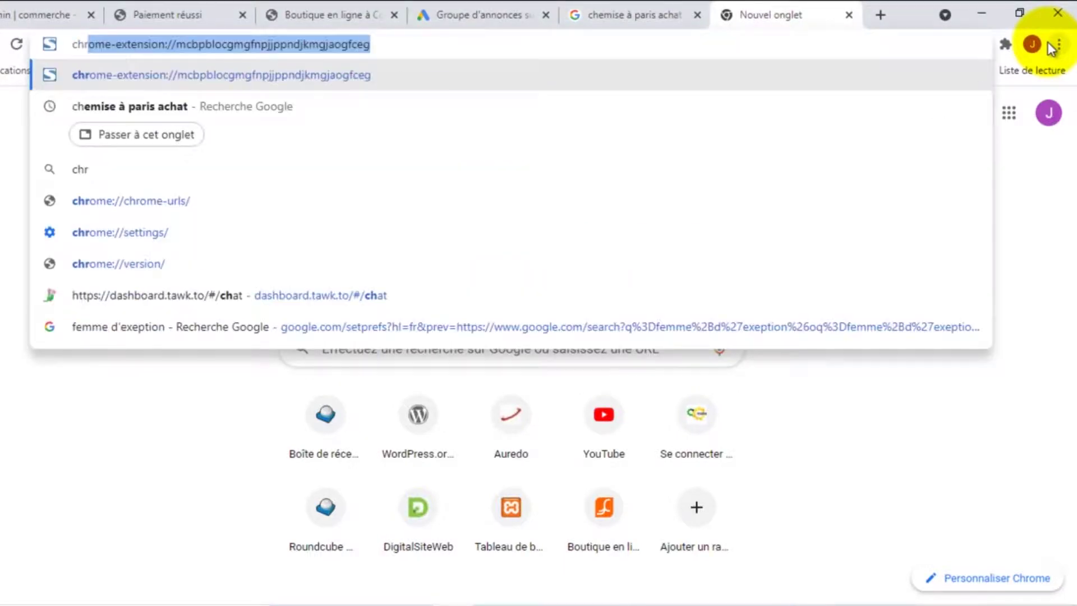
pyautogui.write('ome ')
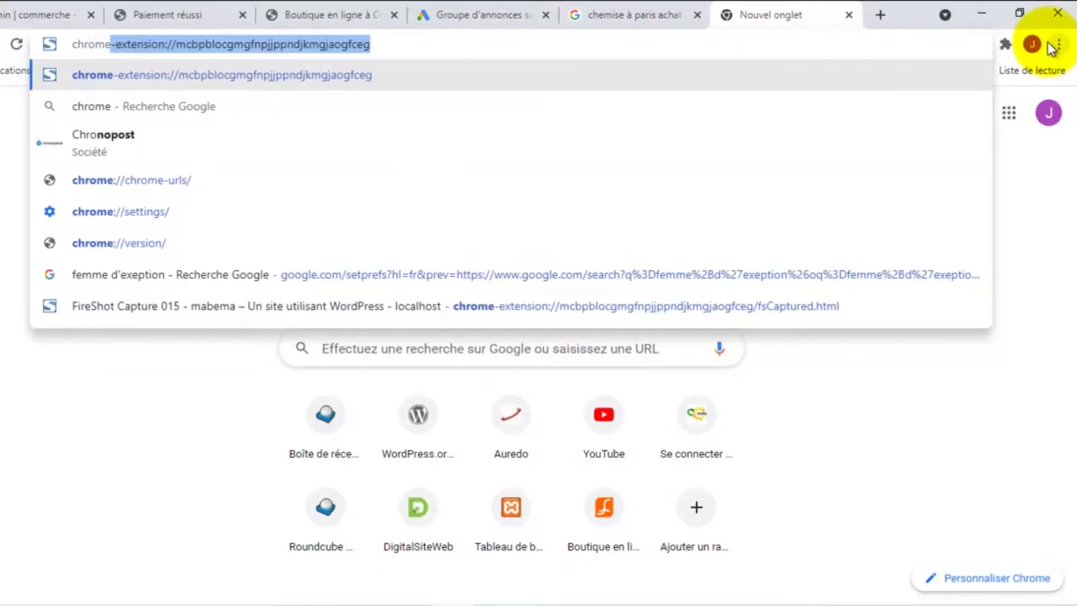
pyautogui.write('web')
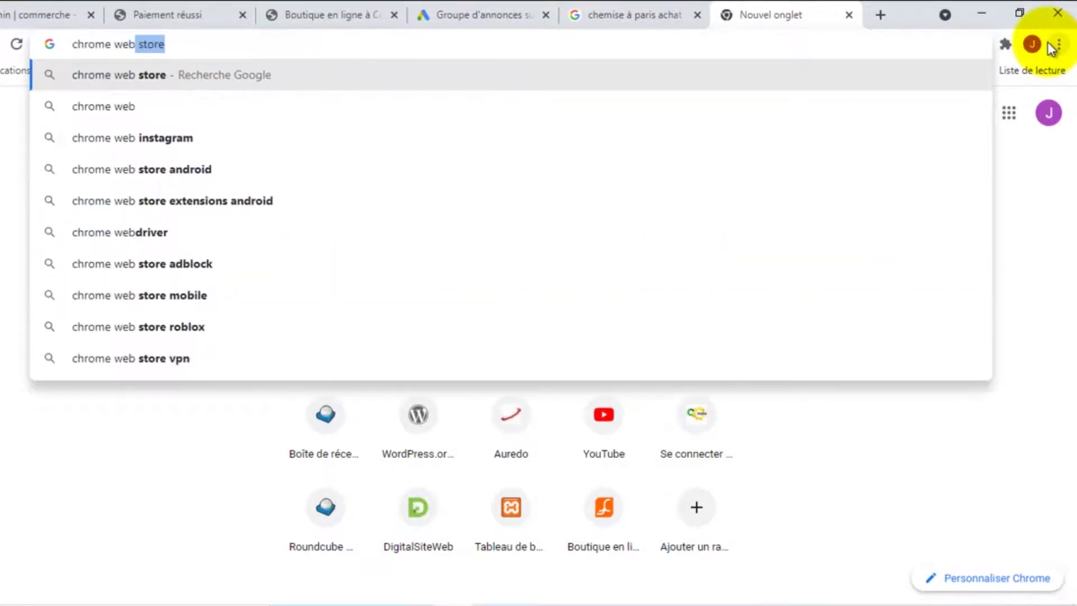
pyautogui.press('Return')
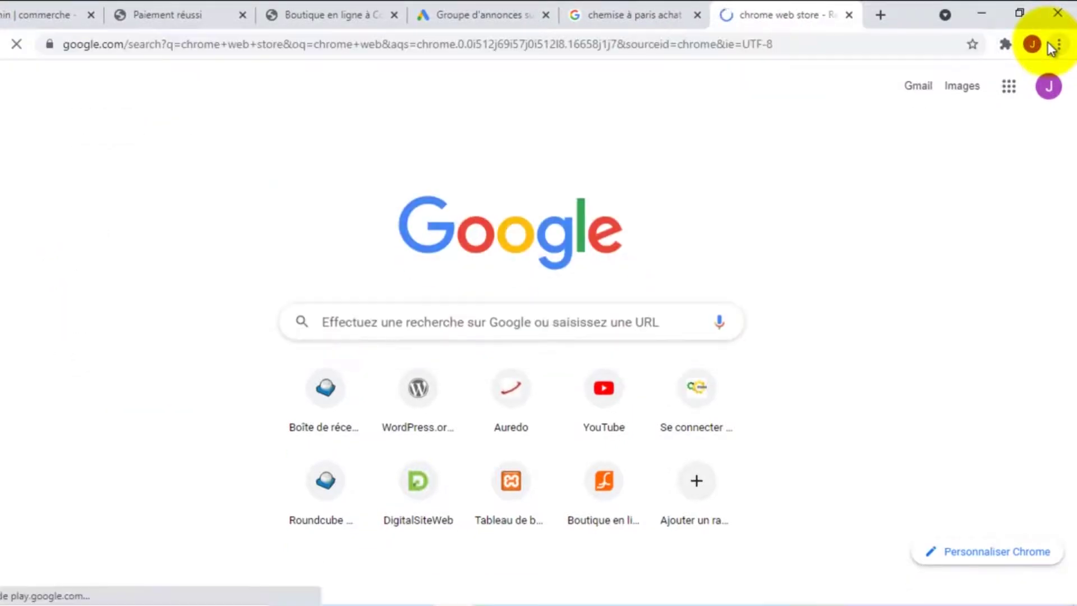
# Open the Chrome Web Store and search it for 'keyword tools everywhere'
pyautogui.click(170, 249)
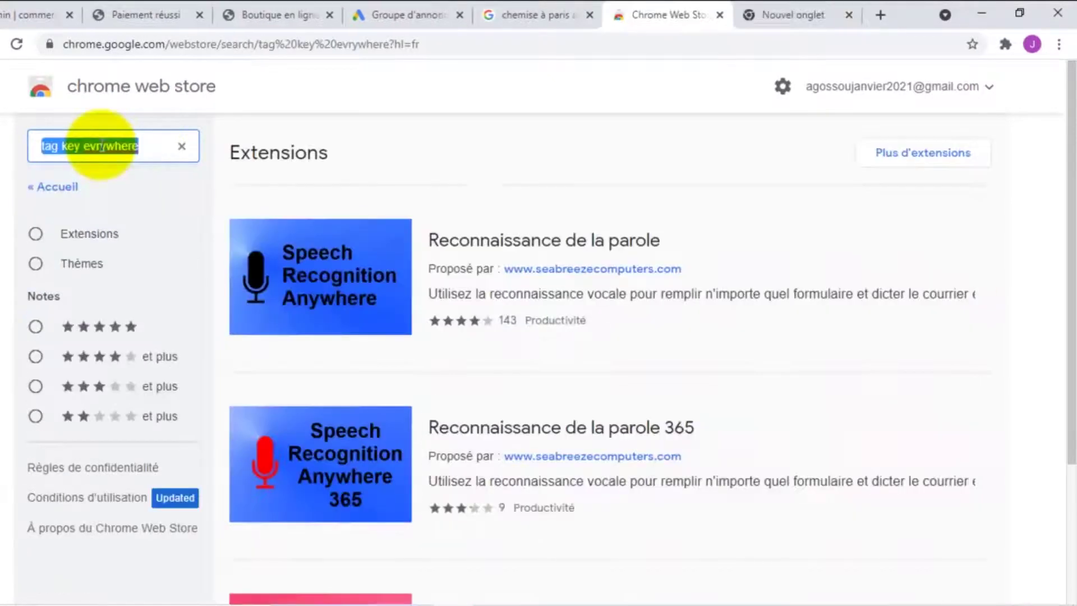
pyautogui.write('key')
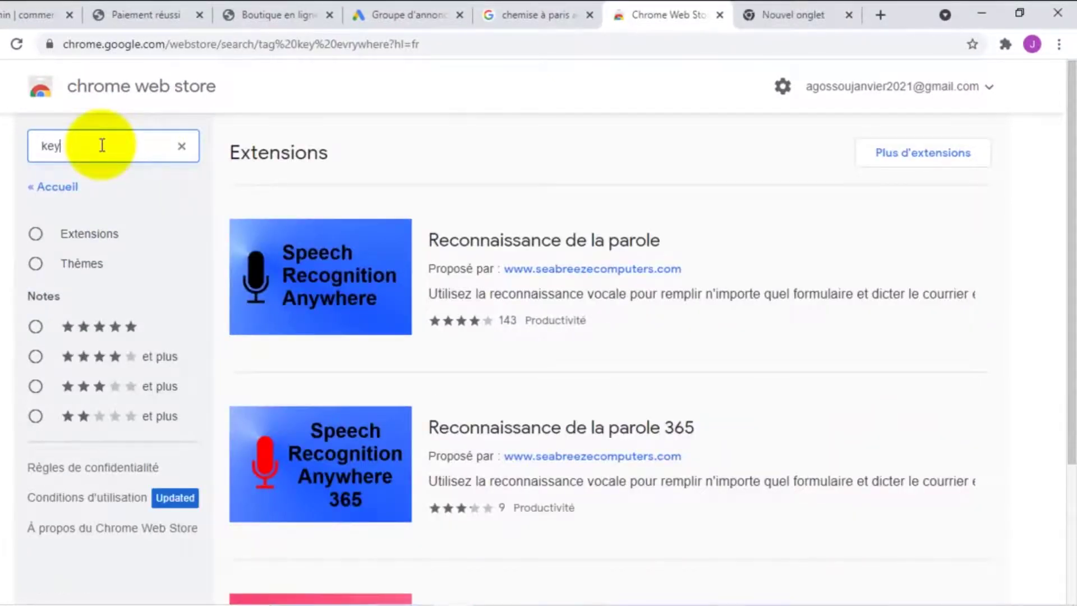
pyautogui.write(' word')
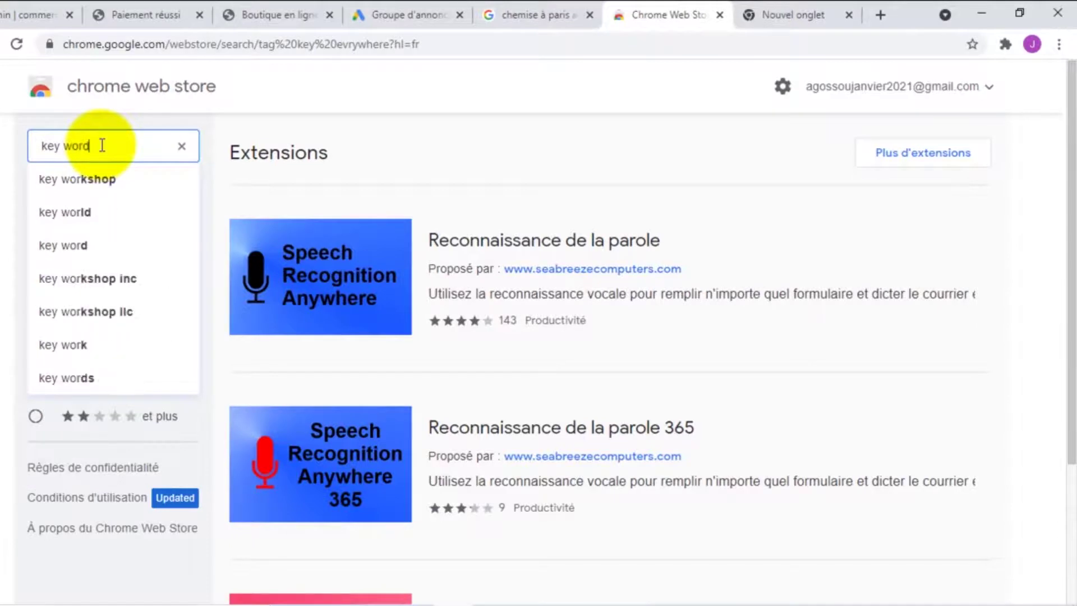
pyautogui.press('BackSpace')
pyautogui.press('BackSpace')
pyautogui.press('BackSpace')
pyautogui.press('BackSpace')
pyautogui.press('BackSpace')
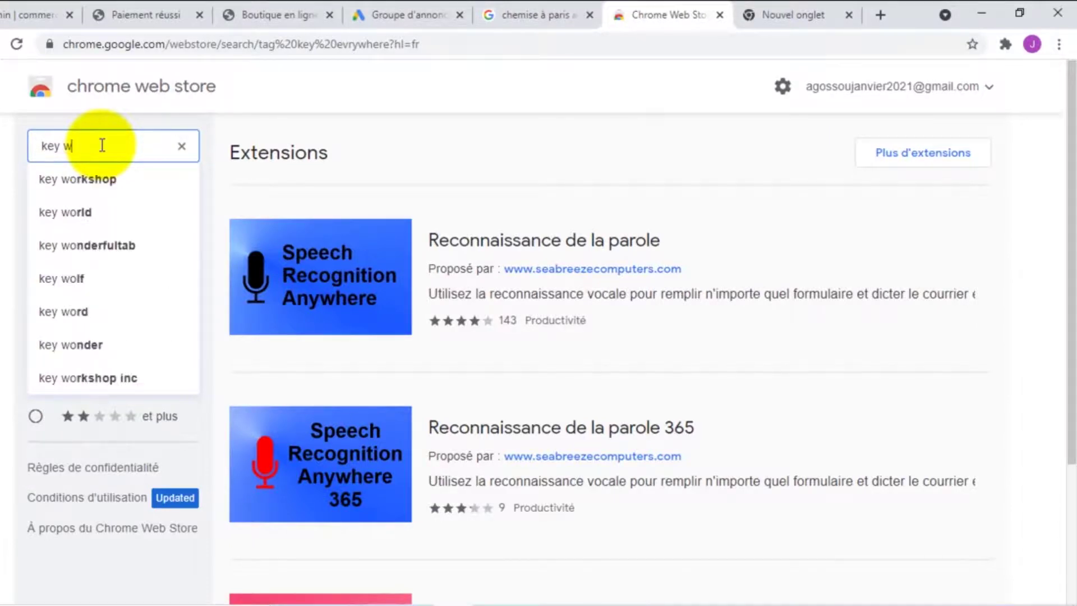
pyautogui.write('wo')
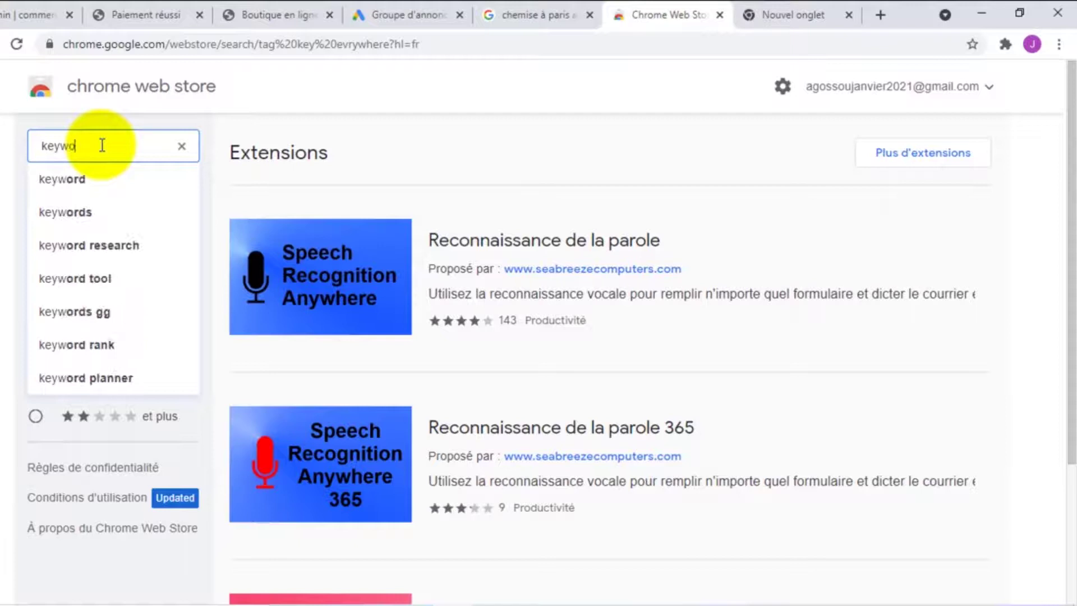
pyautogui.write('rd to')
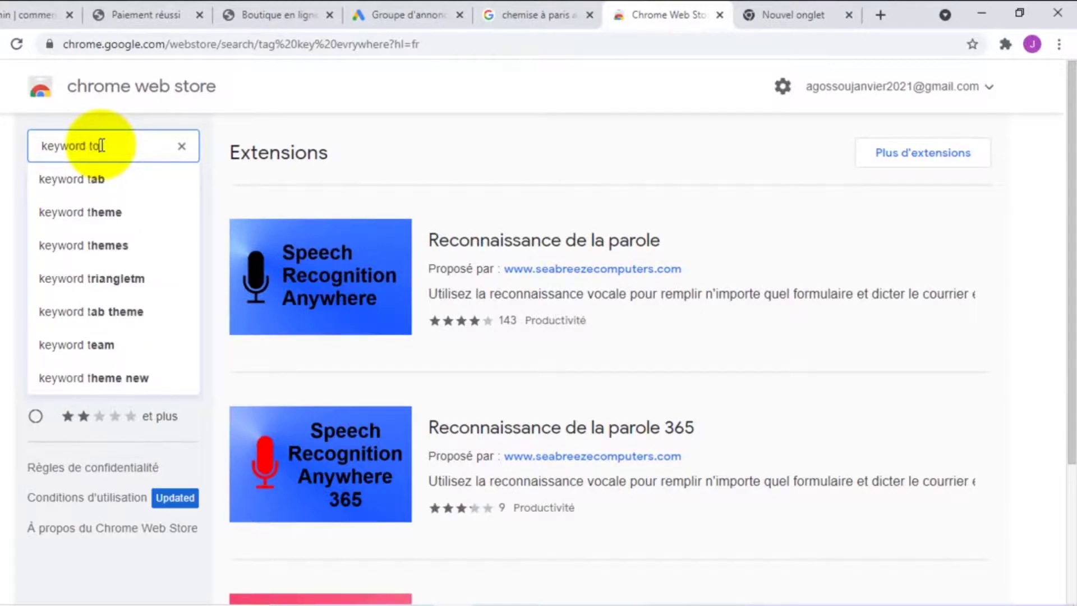
pyautogui.write('ols evrywhere')
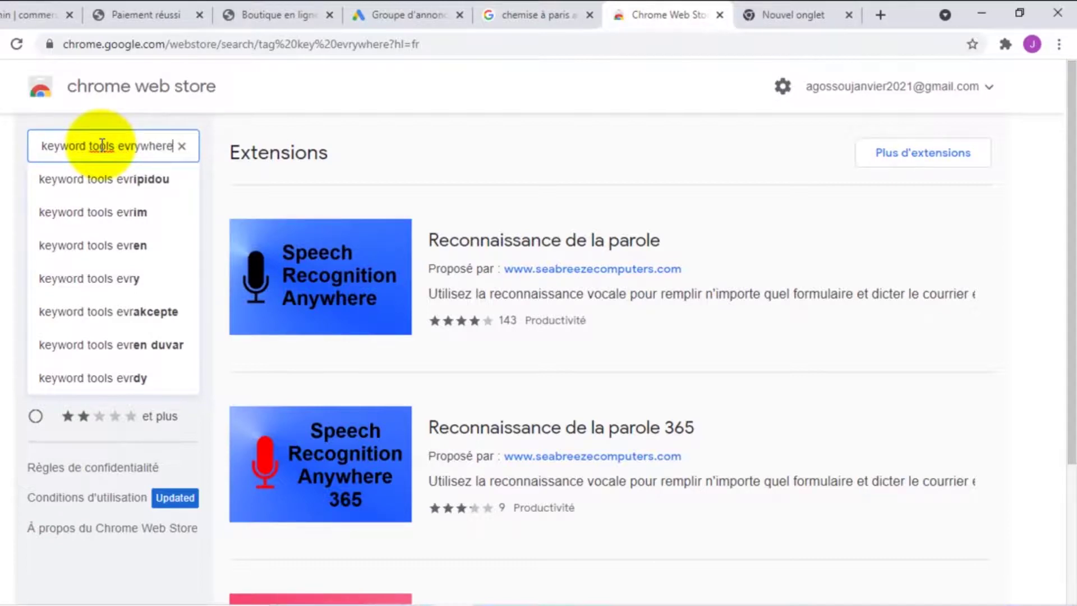
pyautogui.press('Return')
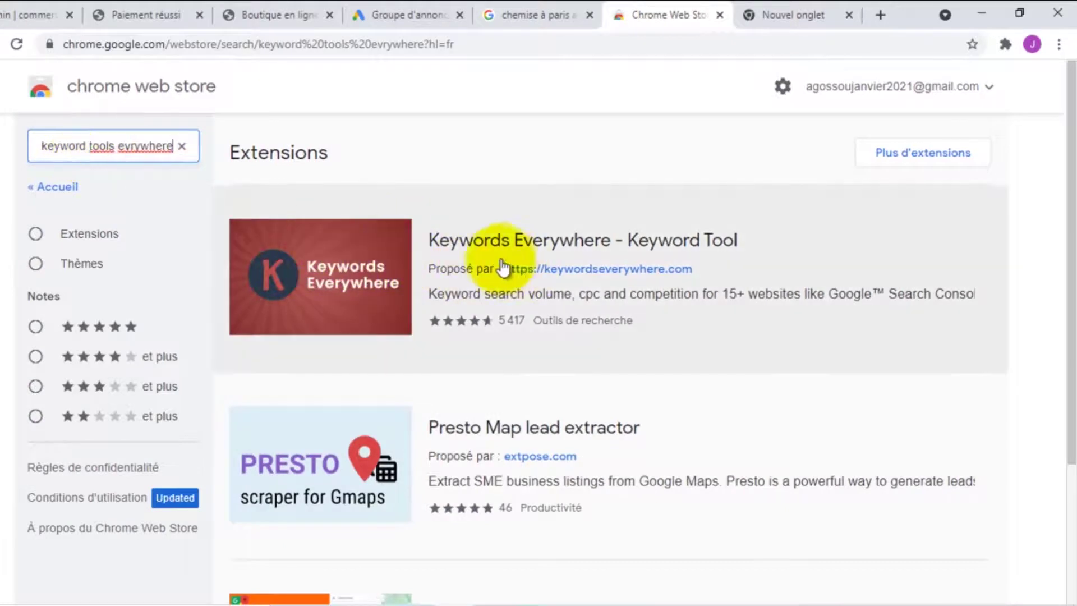
# Add the Keywords Everywhere - Keyword Tool extension to Chrome
pyautogui.click(647, 237)
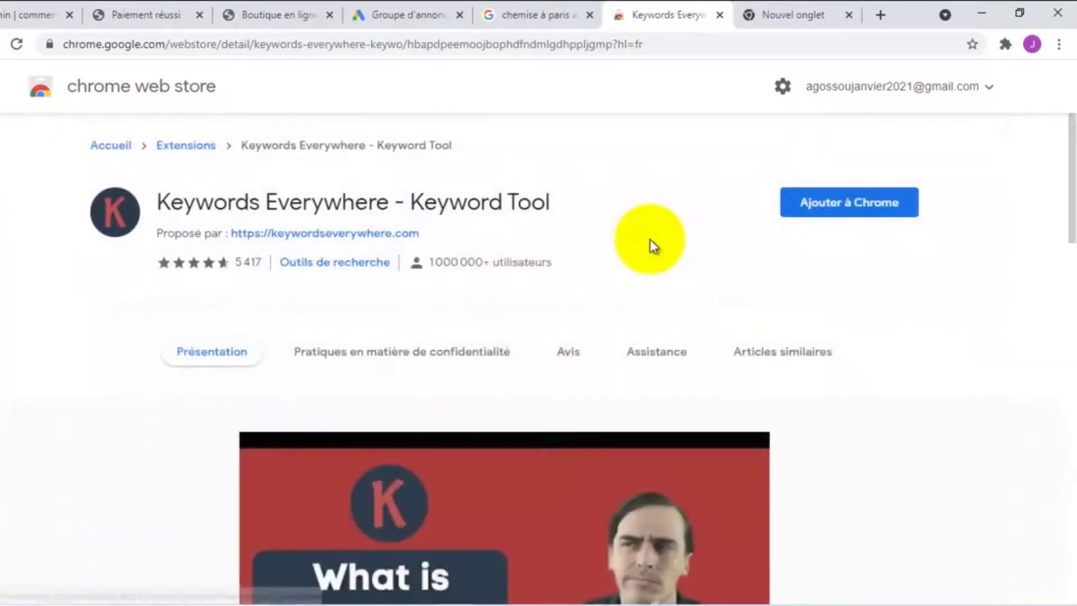
pyautogui.click(849, 204)
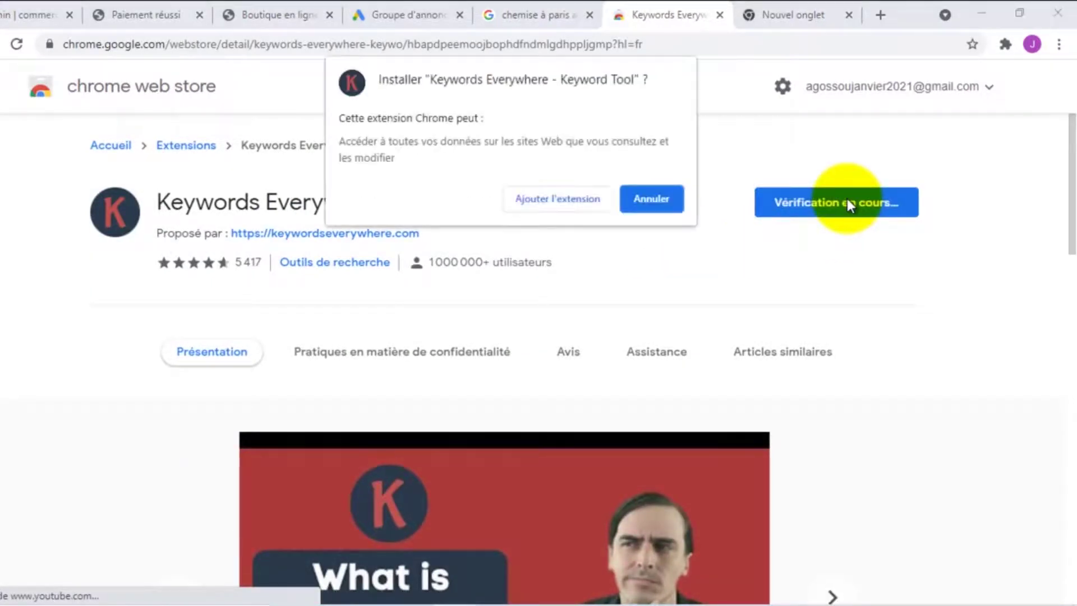
pyautogui.click(561, 197)
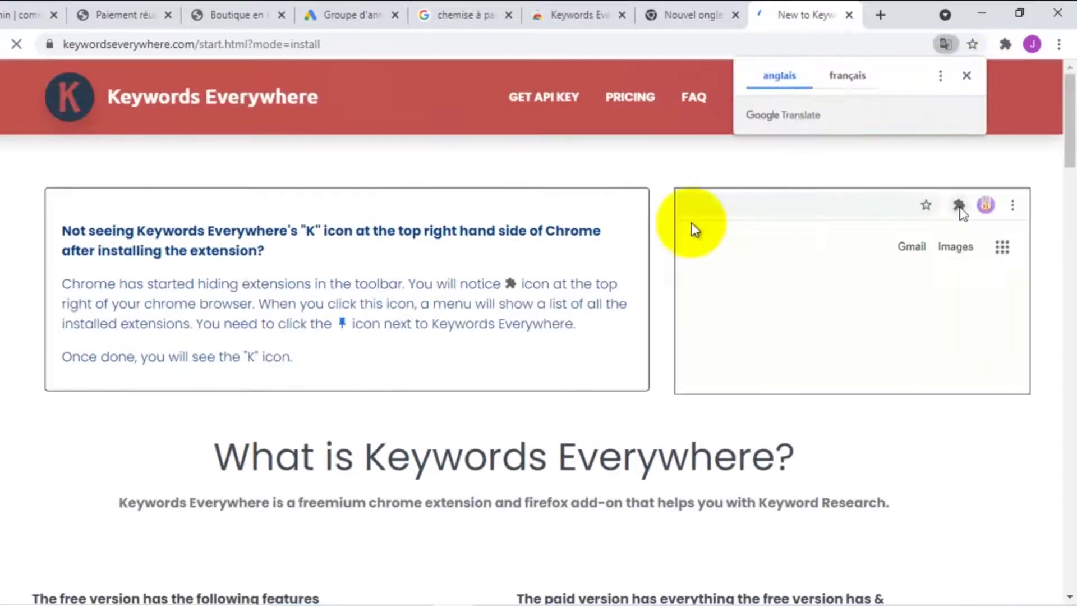
# Close the Keywords Everywhere welcome tab and check that it appears among installed extensions
pyautogui.click(849, 15)
pyautogui.write('key')
pyautogui.click(1004, 45)
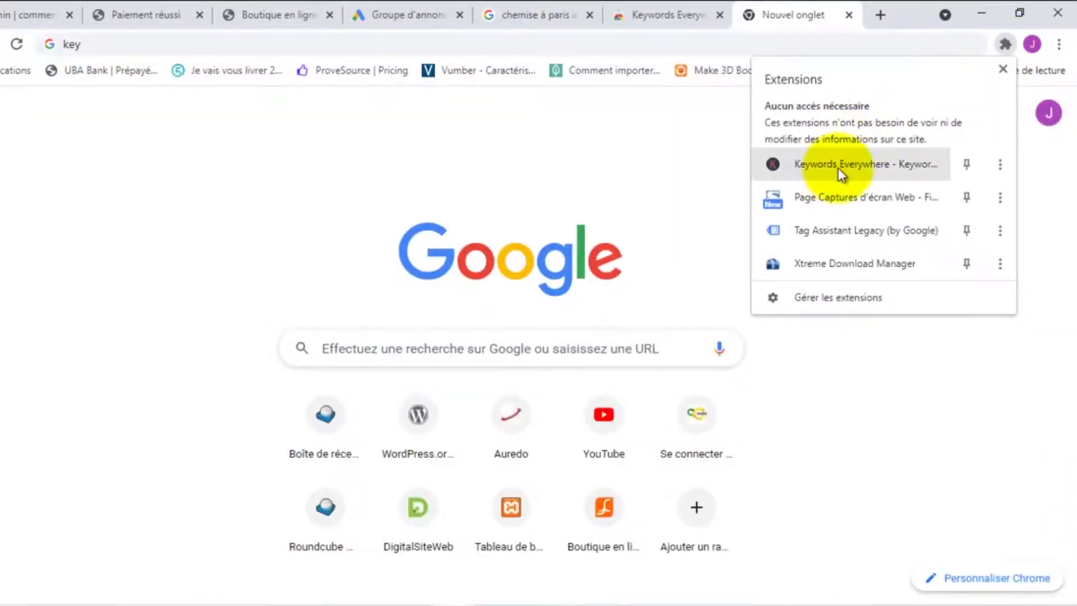
pyautogui.click(249, 133)
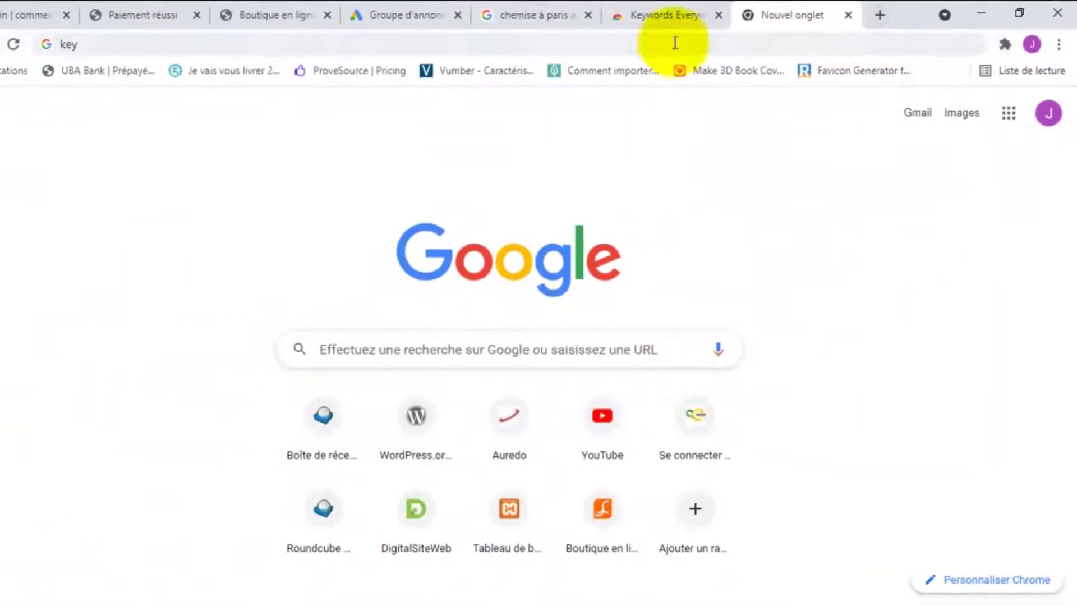
# Go to google.com and search for 'achat de vetement en ligne' via the suggestion
pyautogui.click(369, 49)
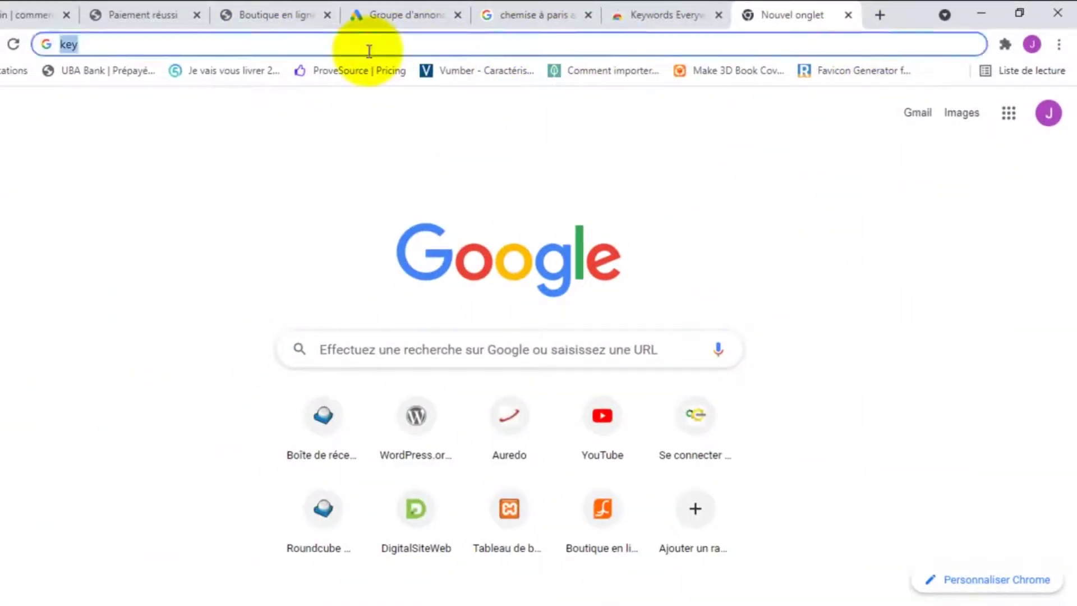
pyautogui.write('googl')
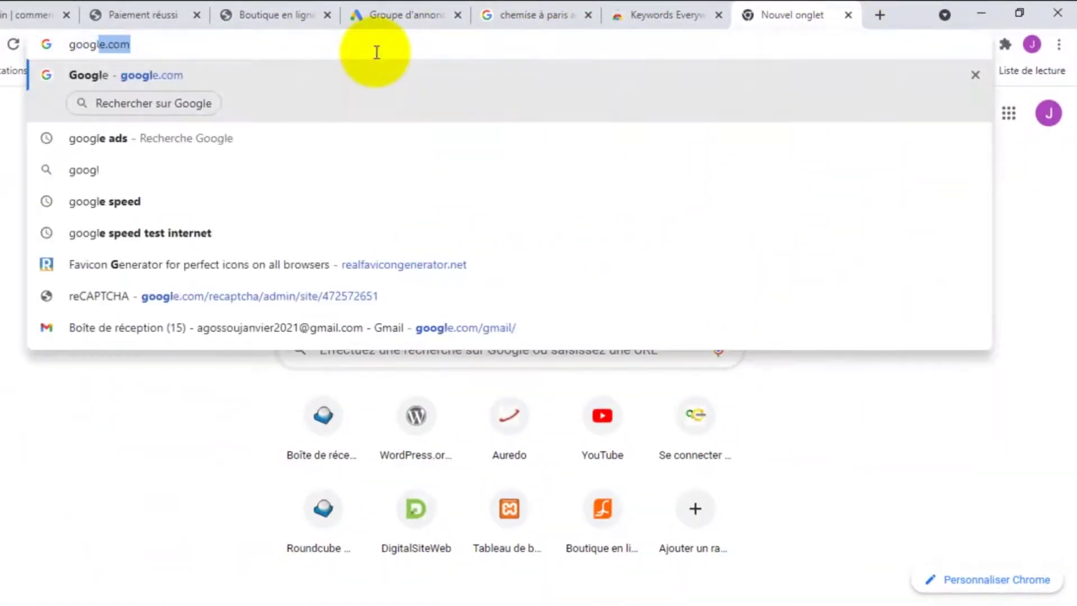
pyautogui.write('e')
pyautogui.press('Return')
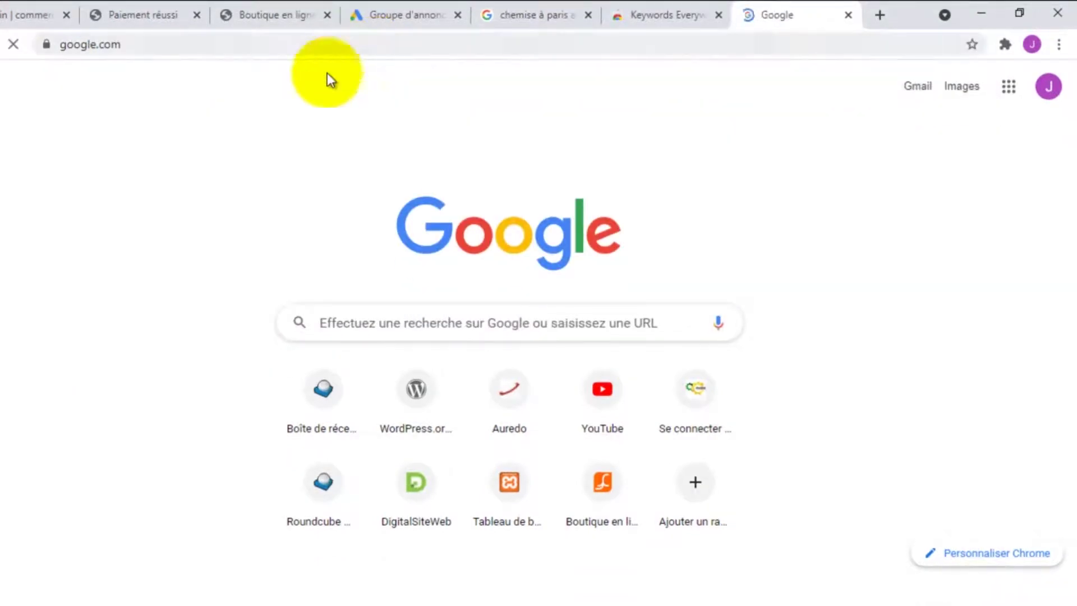
pyautogui.click(382, 236)
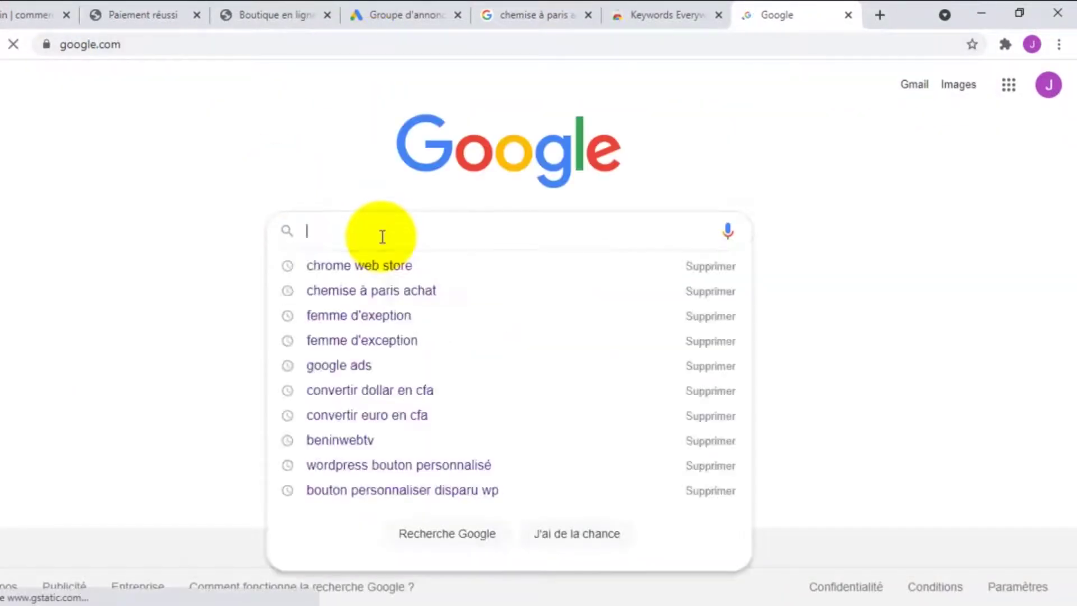
pyautogui.write('ac')
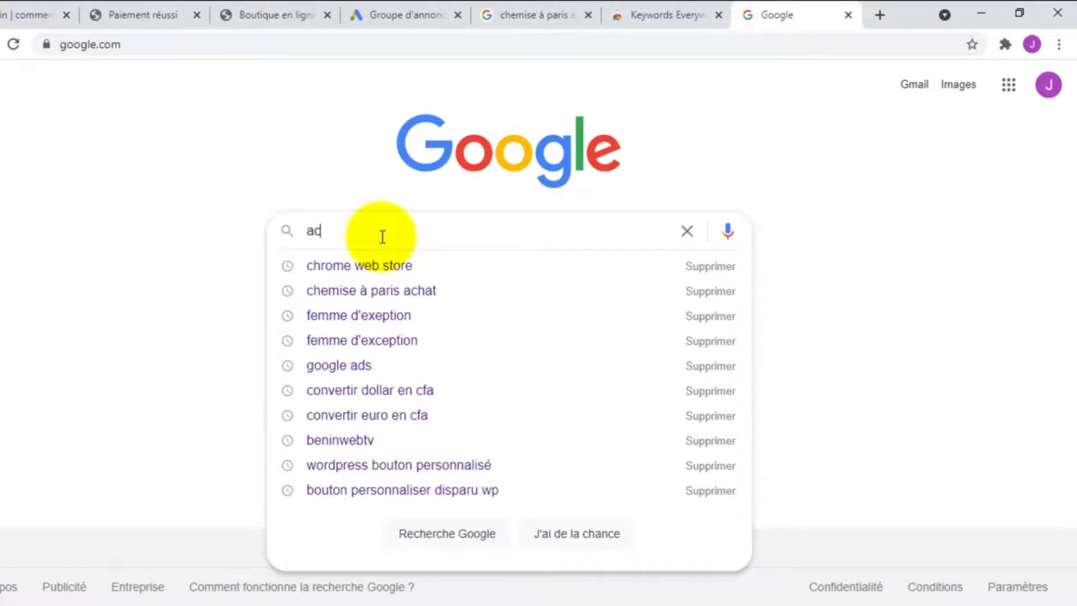
pyautogui.write('hat de')
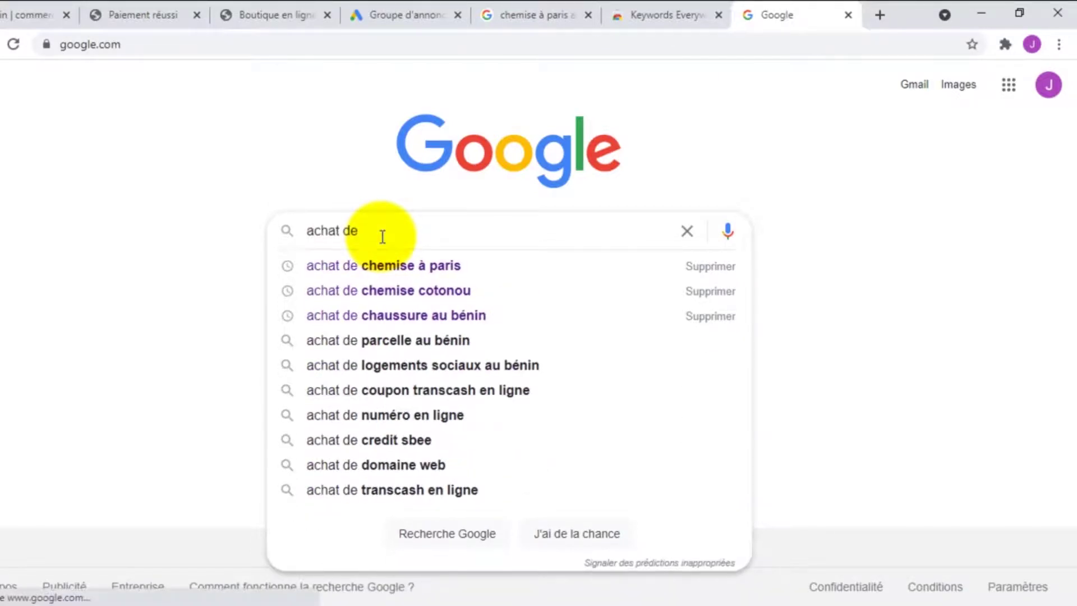
pyautogui.write(' vete')
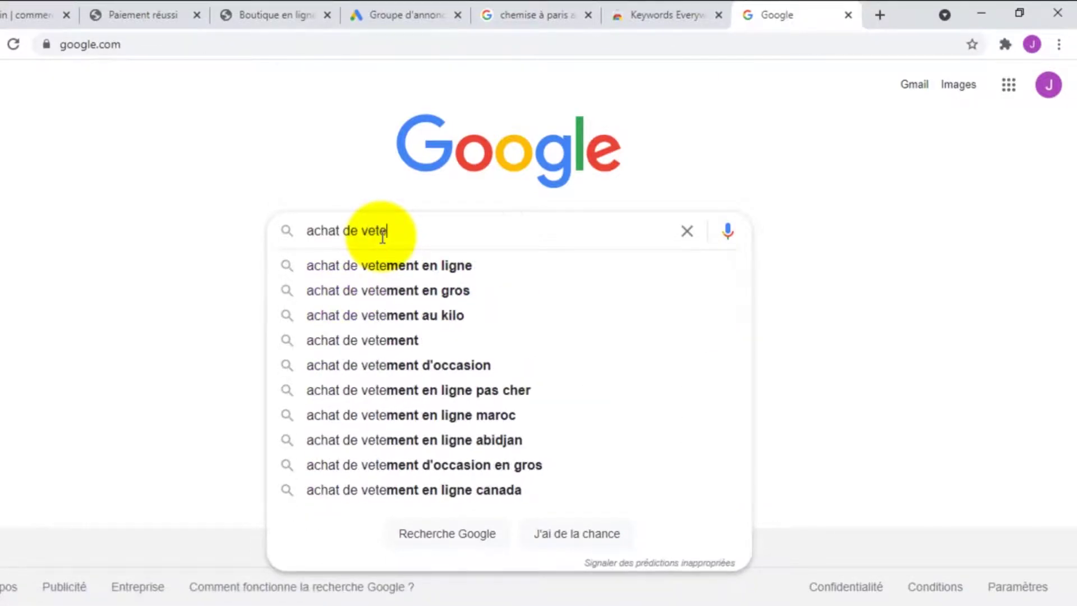
pyautogui.click(415, 265)
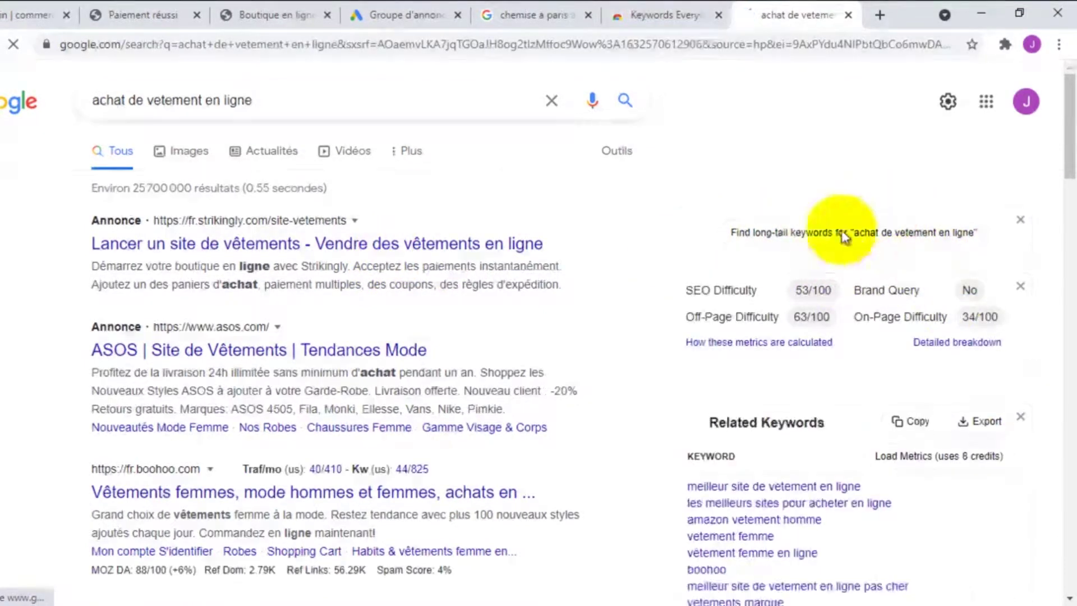
# Copy the eight Related Keywords for 'achat de vetement en ligne', then return to the Groupe d'annonces tab
pyautogui.scroll(-3, 837, 251)
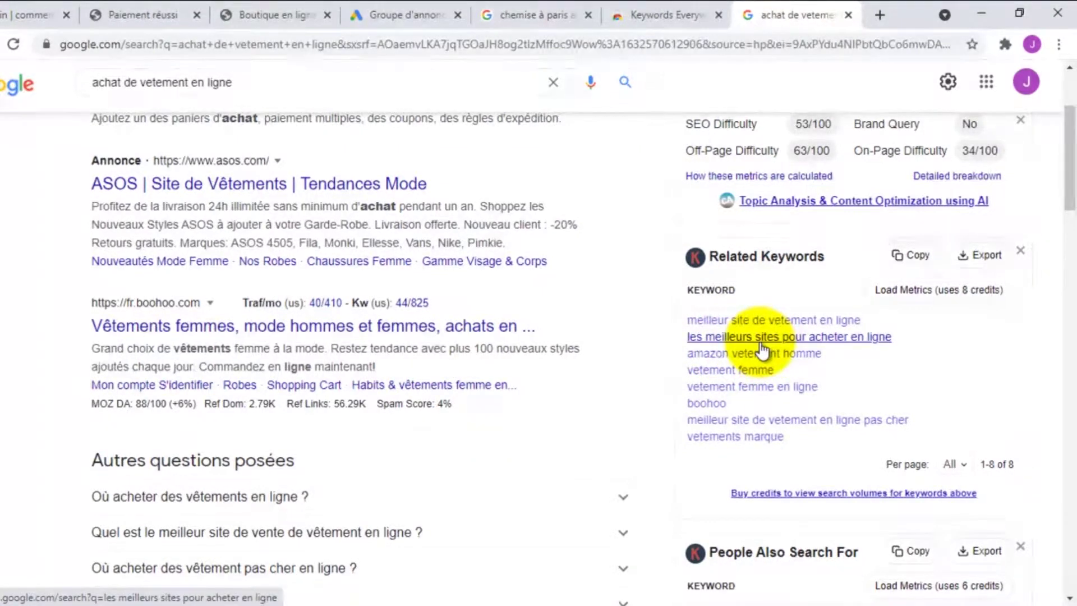
pyautogui.moveTo(802, 445); pyautogui.dragTo(693, 324)
pyautogui.rightClick(704, 332)
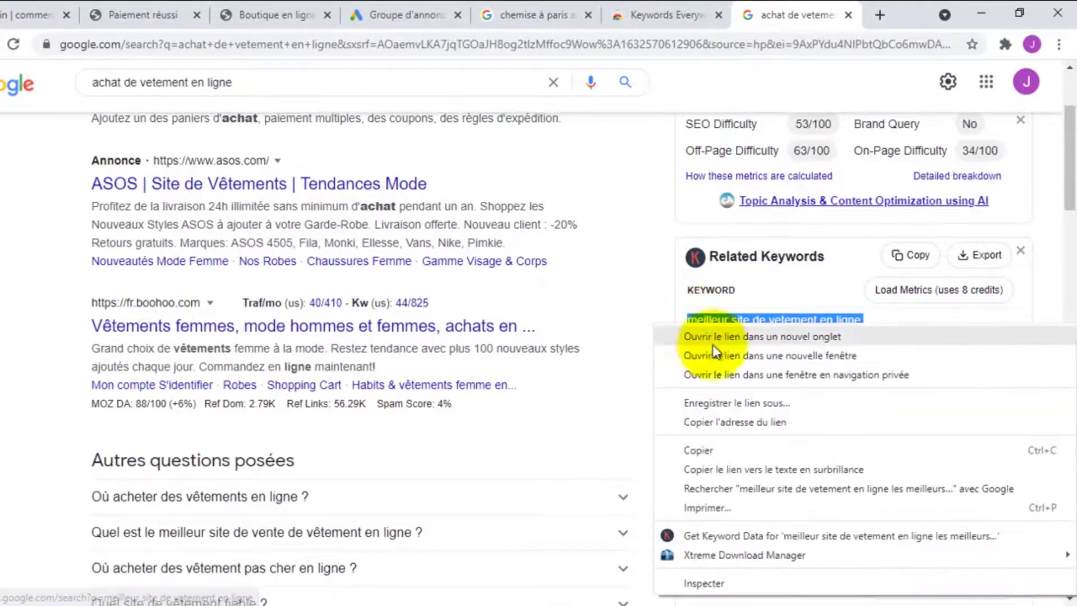
pyautogui.click(702, 452)
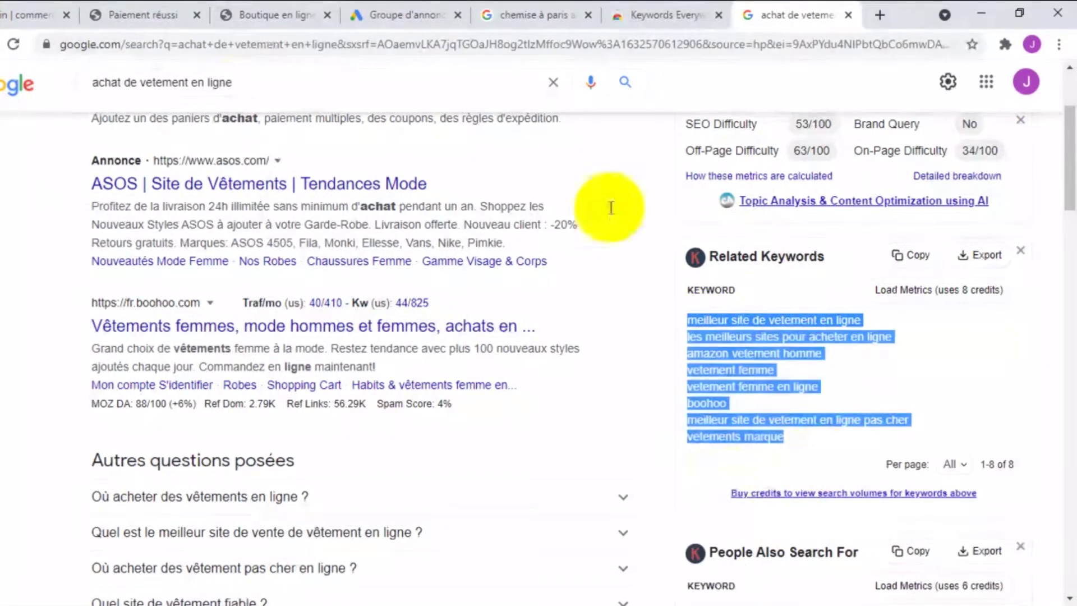
pyautogui.click(389, 7)
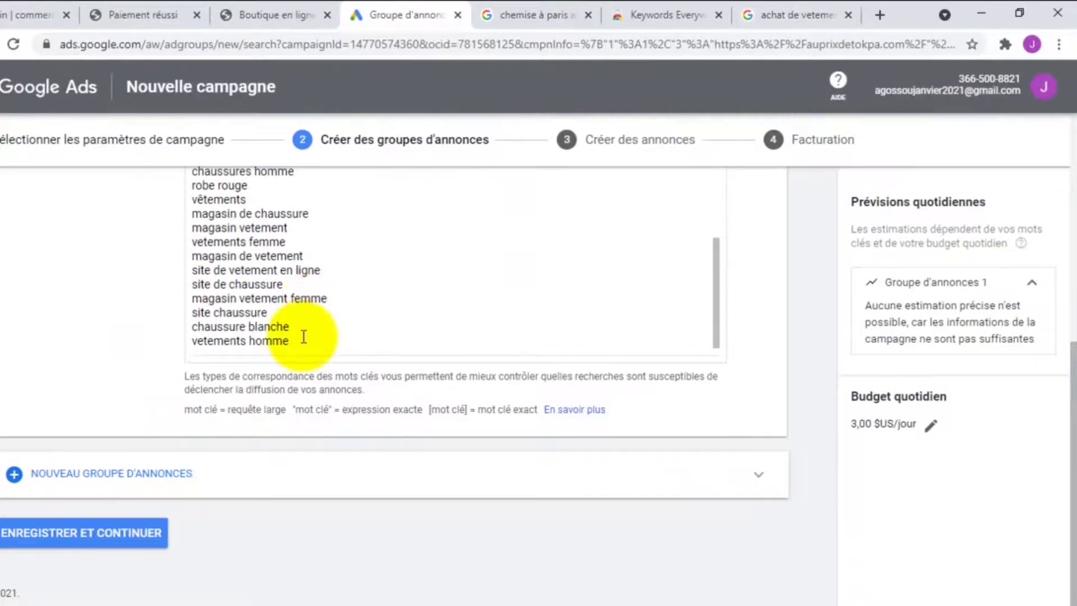
# Paste the eight related keywords on a new line after 'vetements homme', removing the blank line
pyautogui.press('Return')
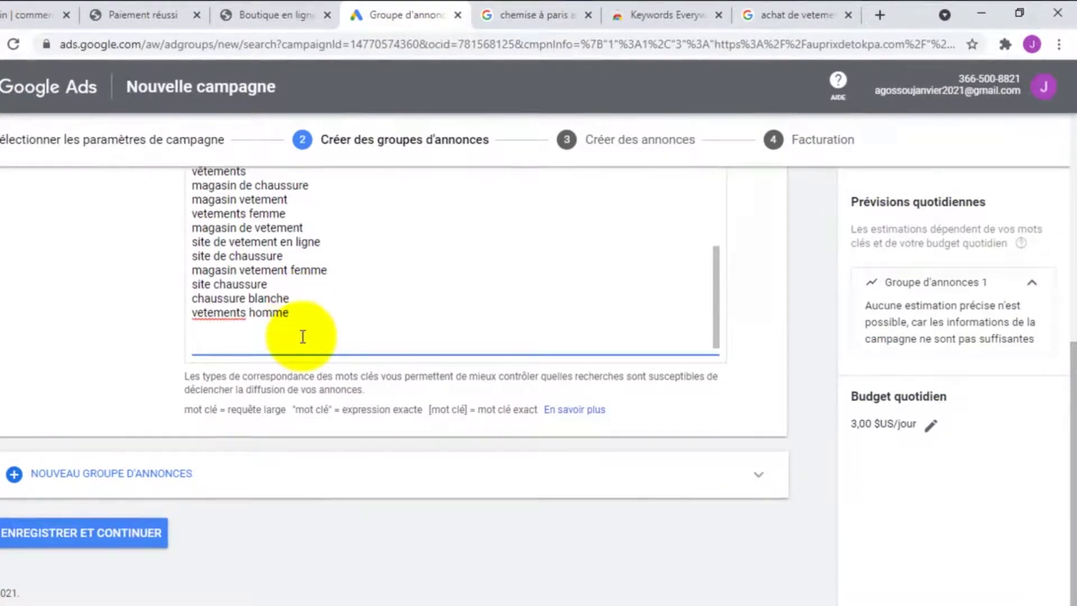
pyautogui.hotkey('ctrl', 'v')
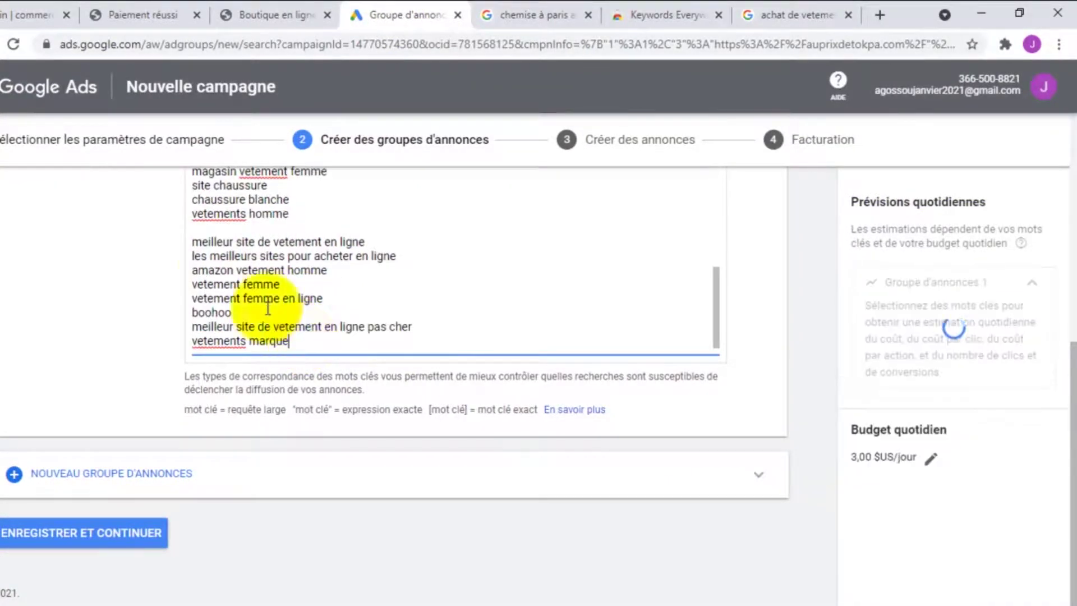
pyautogui.click(194, 242)
pyautogui.press('BackSpace')
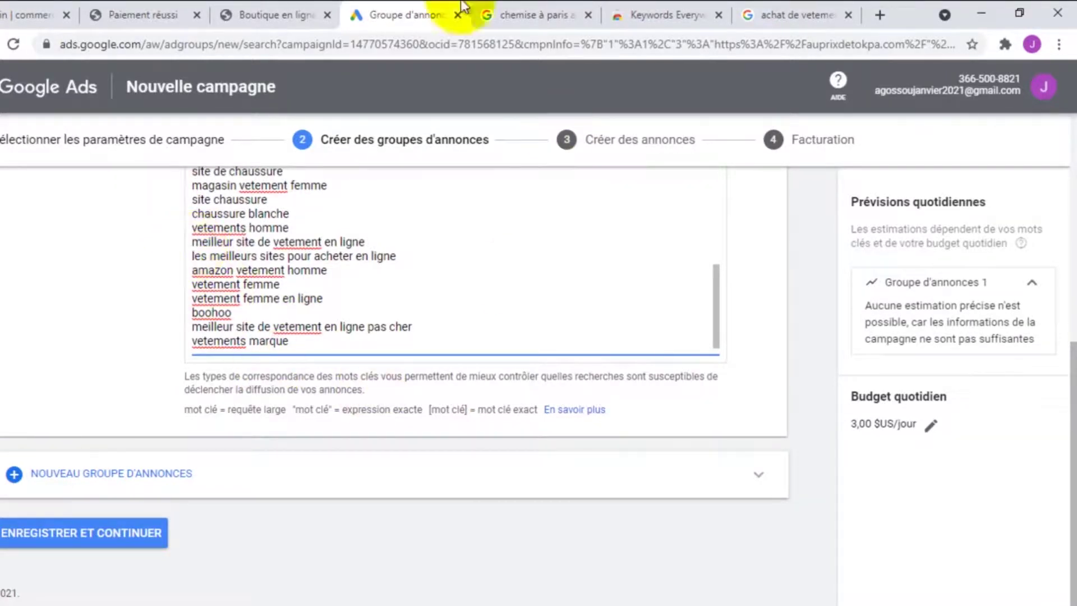
pyautogui.click(758, 14)
# Copy the eighteen Long-Tail Keywords suggestions for 'achat de vetement en ligne' and return to Google Ads
pyautogui.scroll(-5, 776, 348)
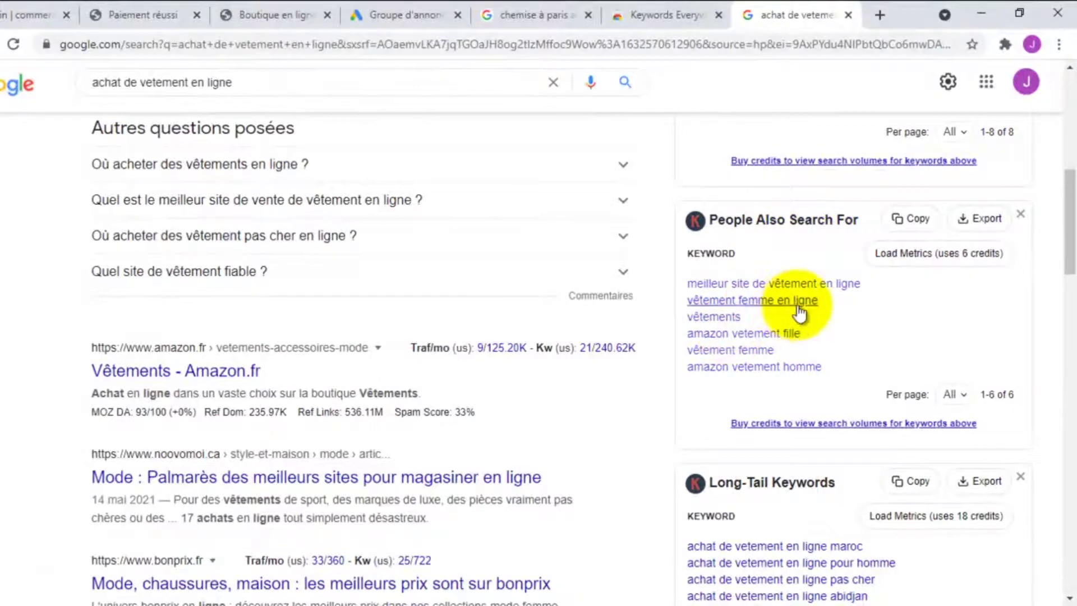
pyautogui.scroll(4, 793, 308)
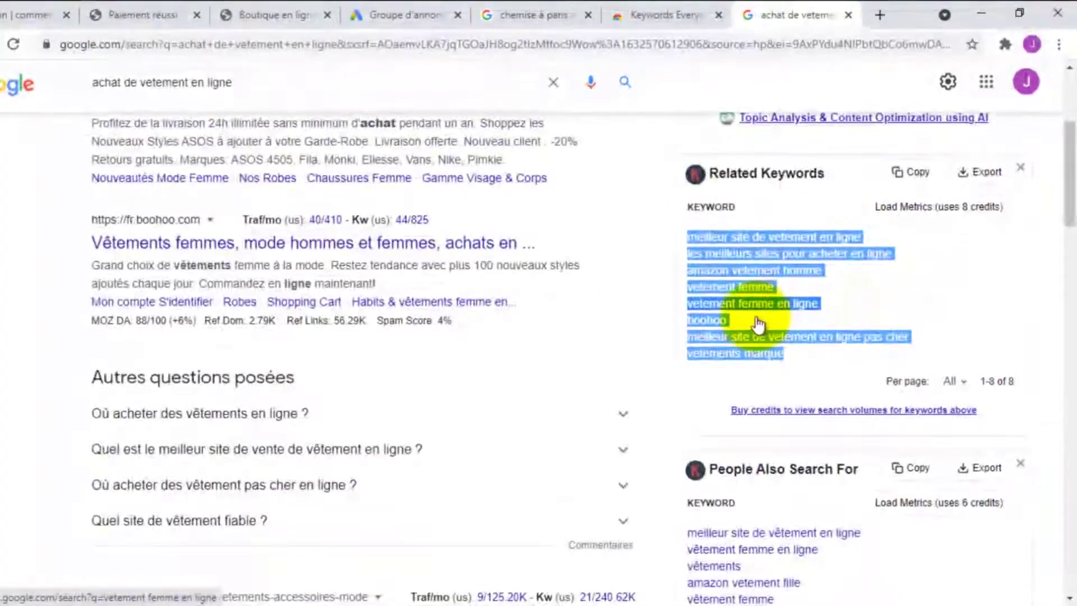
pyautogui.scroll(-4, 776, 284)
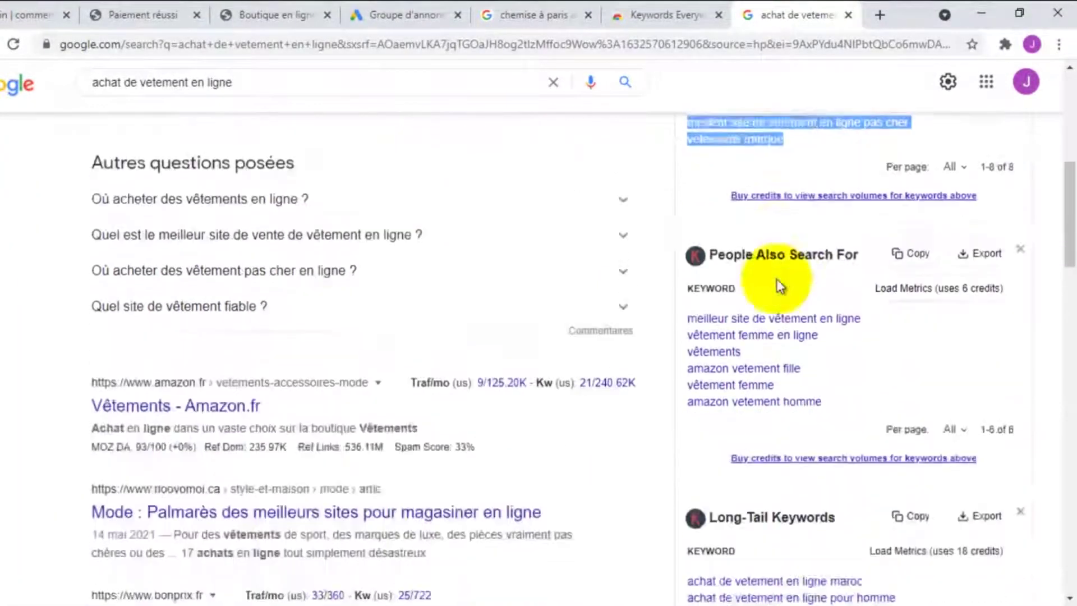
pyautogui.scroll(4, 778, 287)
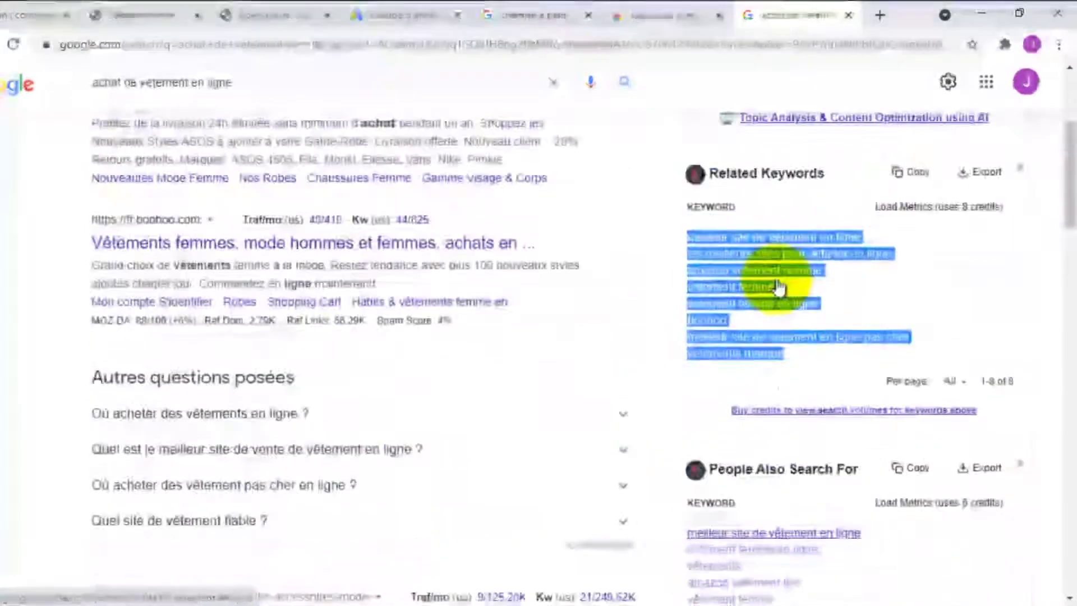
pyautogui.scroll(-3, 779, 286)
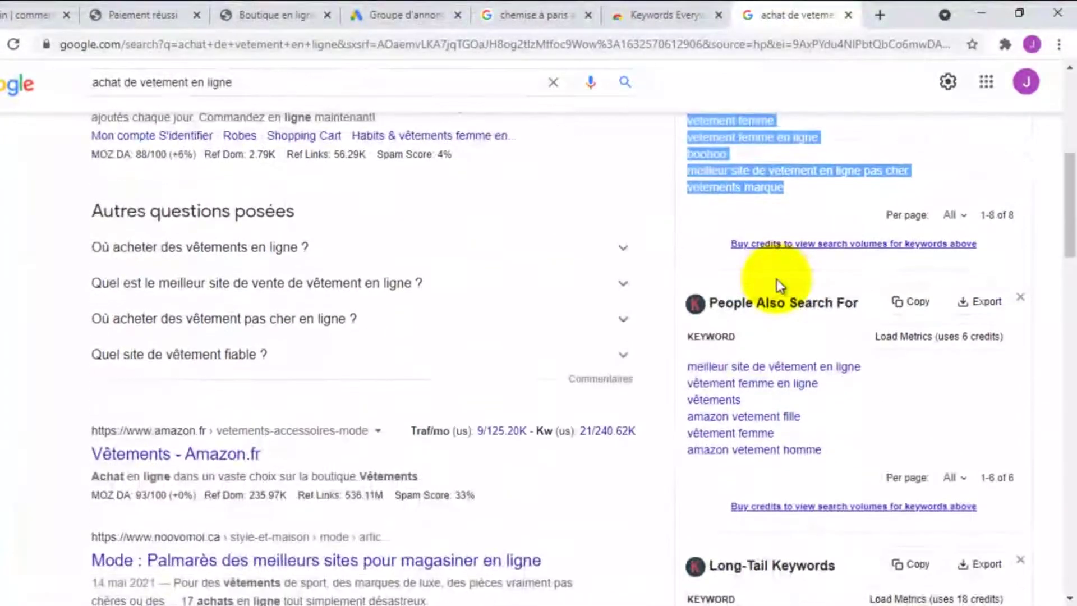
pyautogui.scroll(4, 777, 328)
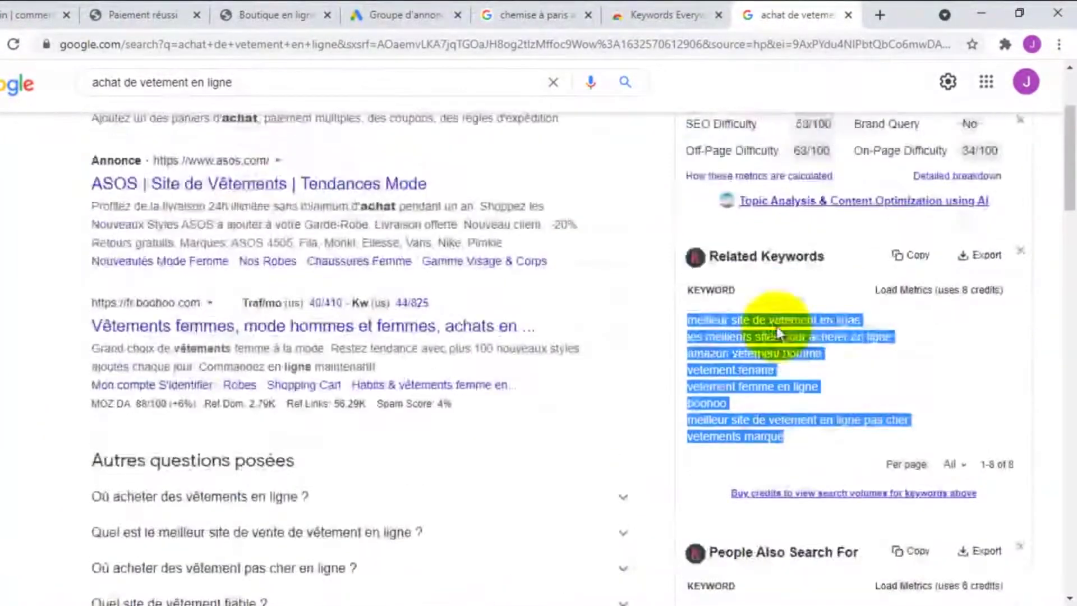
pyautogui.scroll(-9, 777, 331)
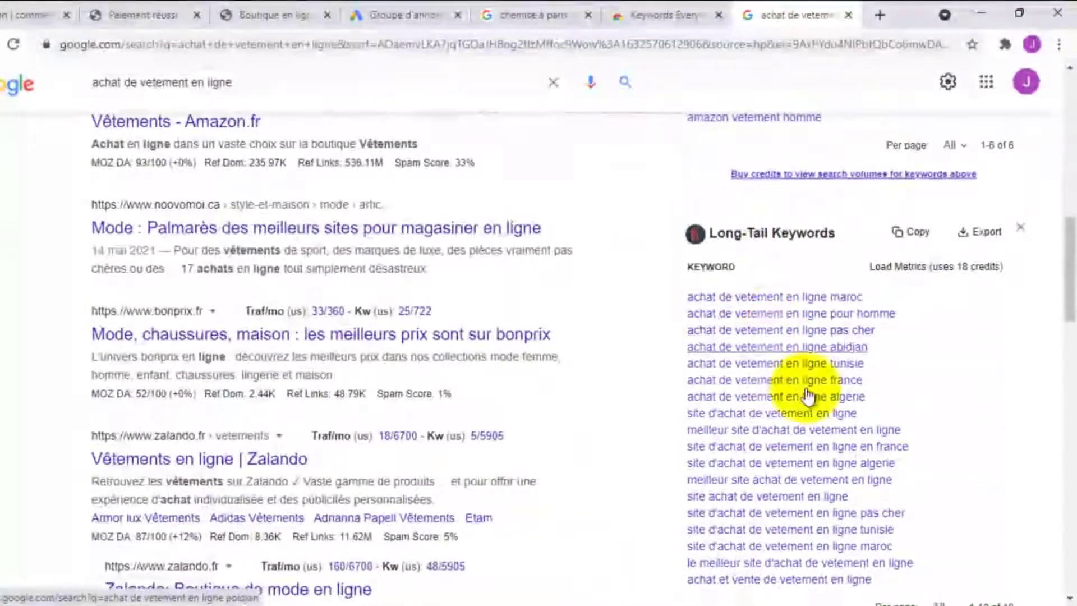
pyautogui.scroll(7, 724, 252)
pyautogui.scroll(-4, 747, 392)
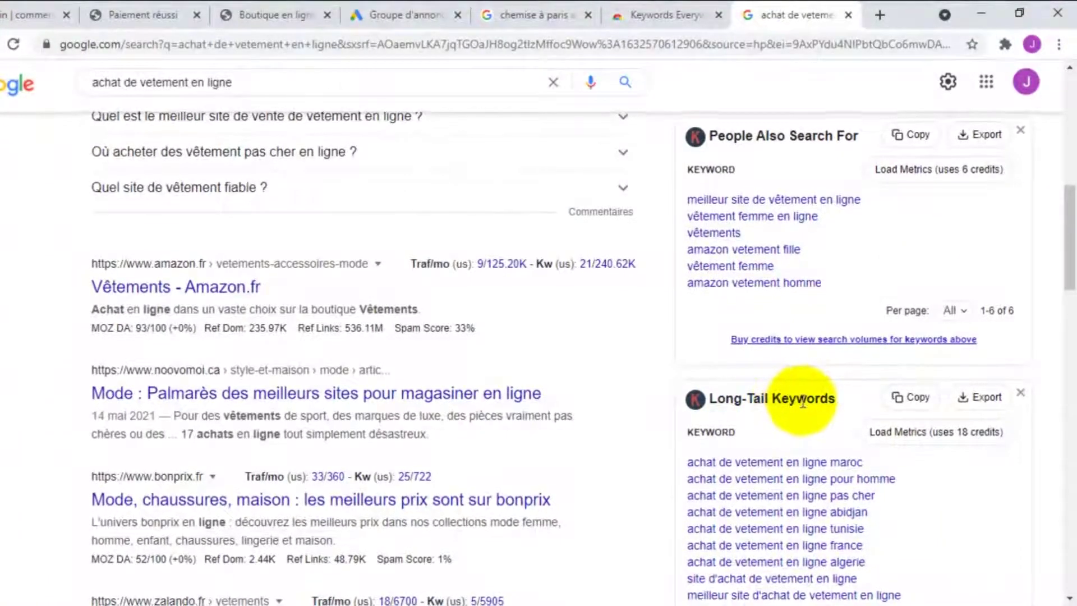
pyautogui.scroll(-3, 730, 365)
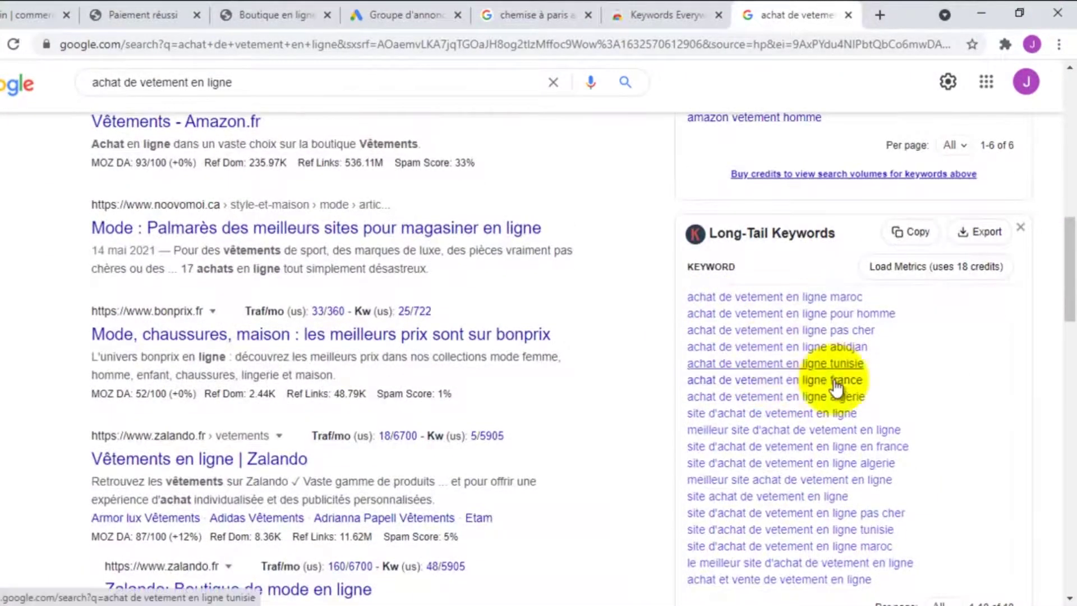
pyautogui.scroll(-3, 785, 381)
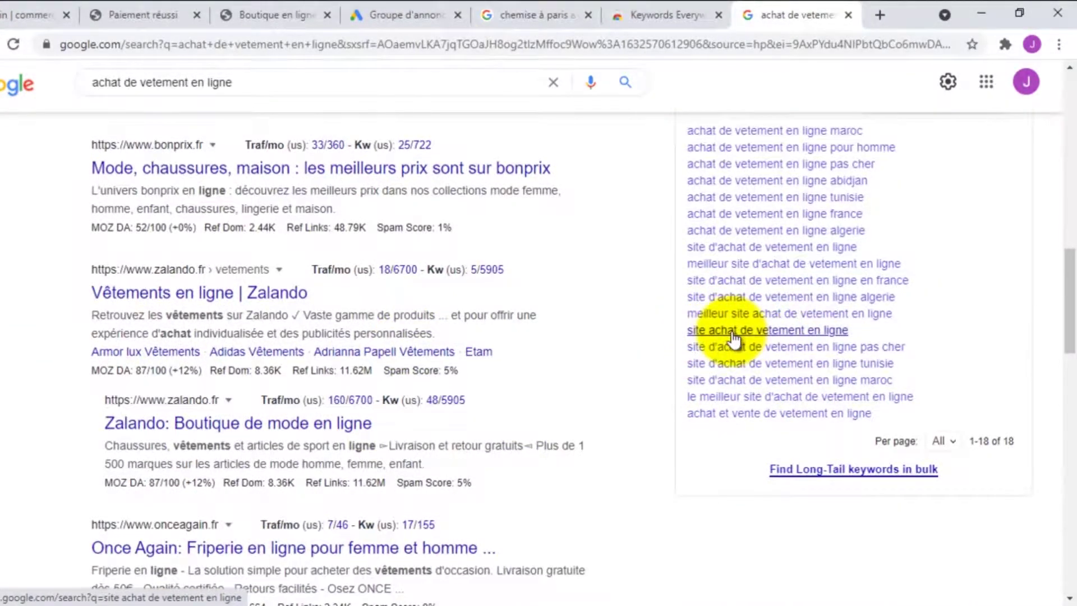
pyautogui.moveTo(882, 421); pyautogui.dragTo(691, 133)
pyautogui.scroll(2, 773, 200)
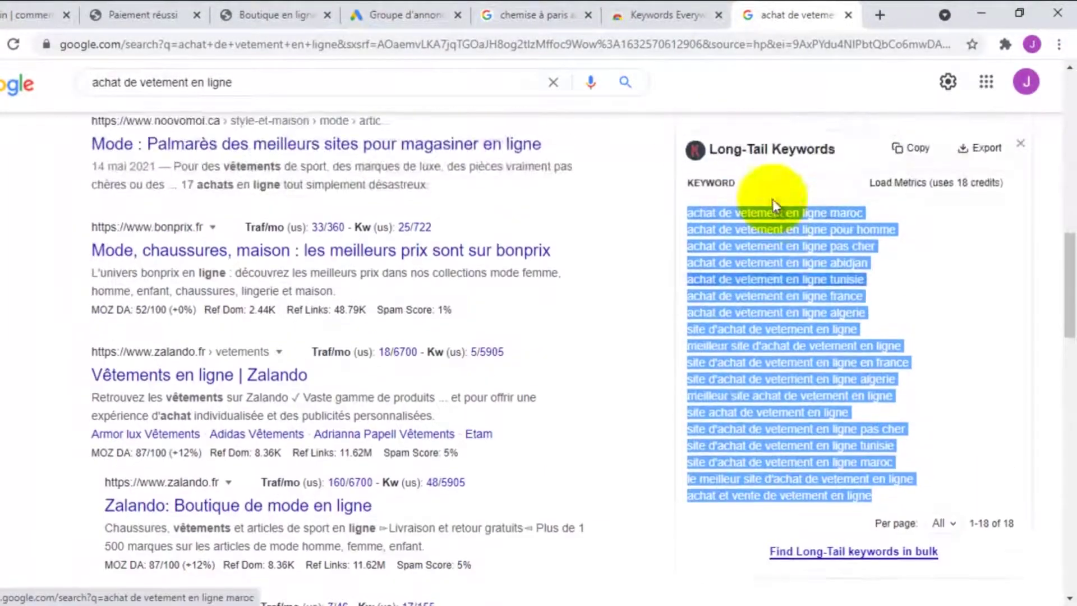
pyautogui.rightClick(776, 255)
pyautogui.click(716, 271)
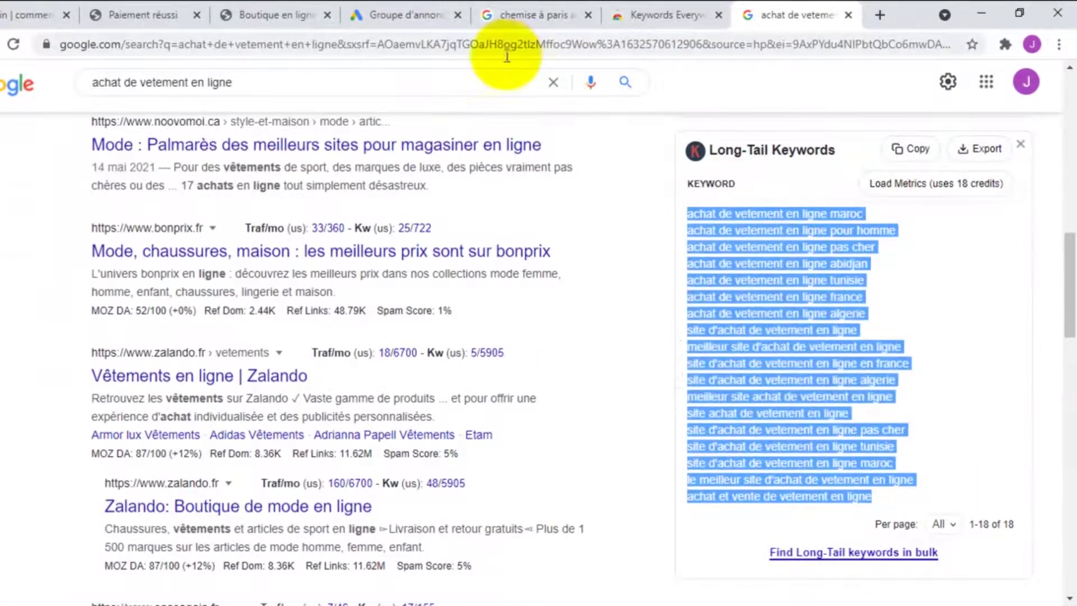
pyautogui.click(365, 12)
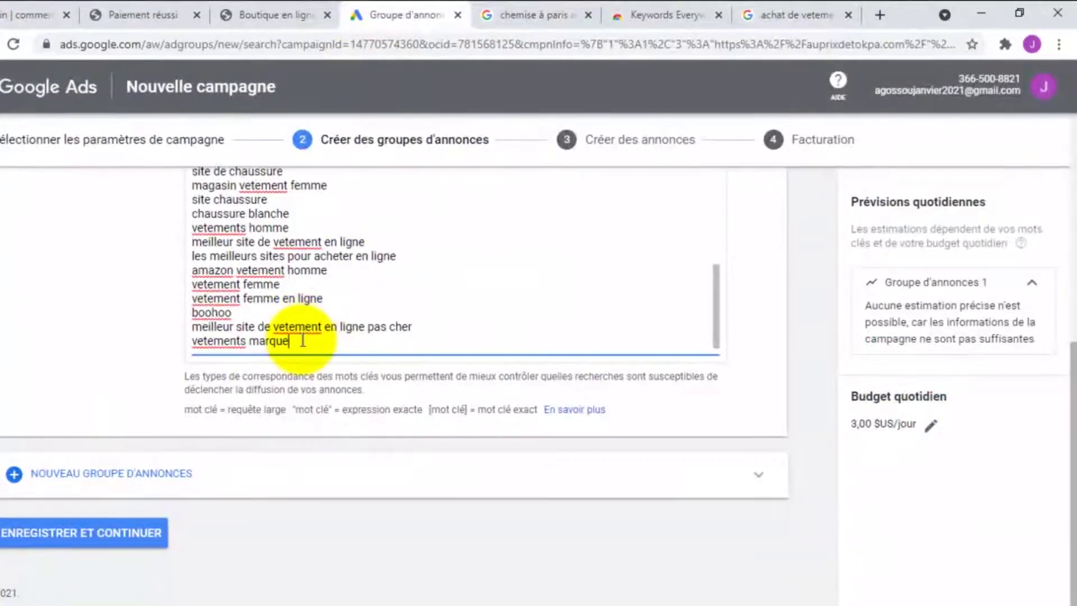
# Paste the eighteen long-tail keywords on a new line after 'vetements marque'
pyautogui.press('Return')
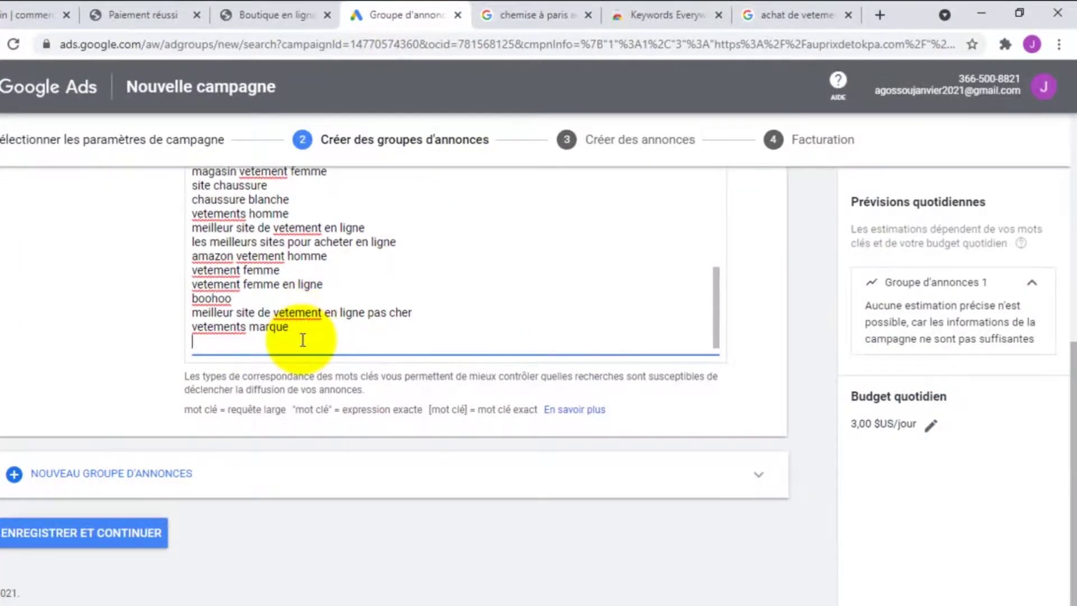
pyautogui.hotkey('ctrl', 'v')
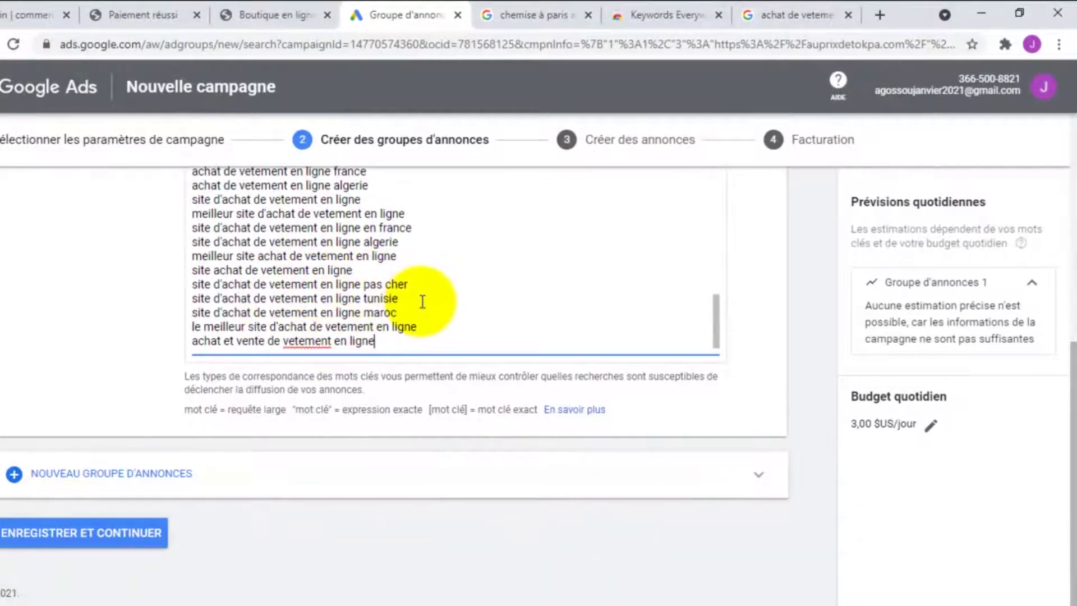
pyautogui.scroll(7, 436, 295)
pyautogui.scroll(-1, 595, 223)
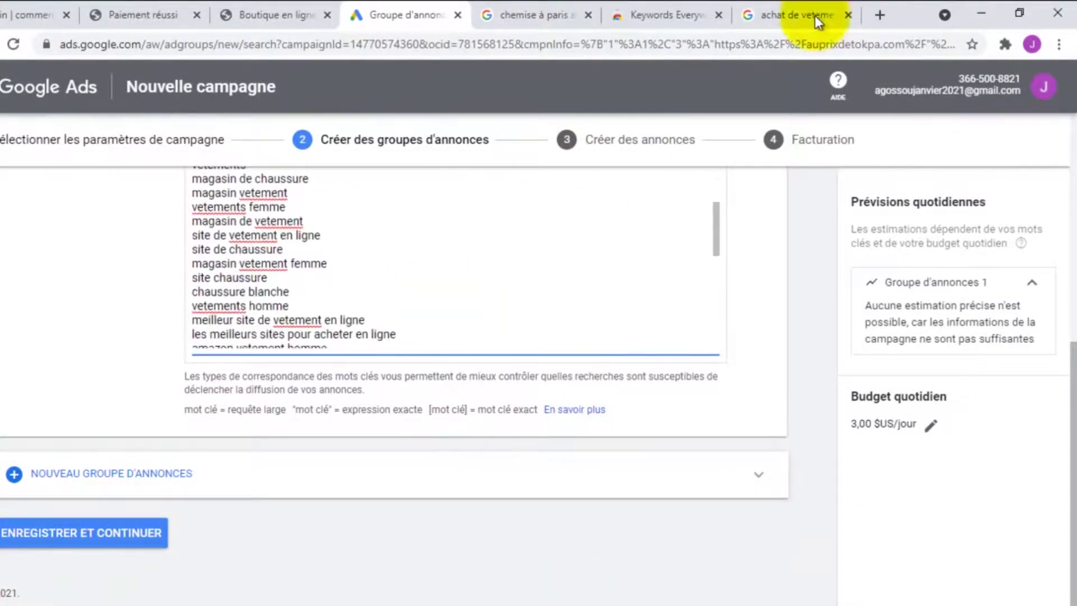
# Close the Keywords Everywhere store tab and select the current Google search query
pyautogui.click(646, 8)
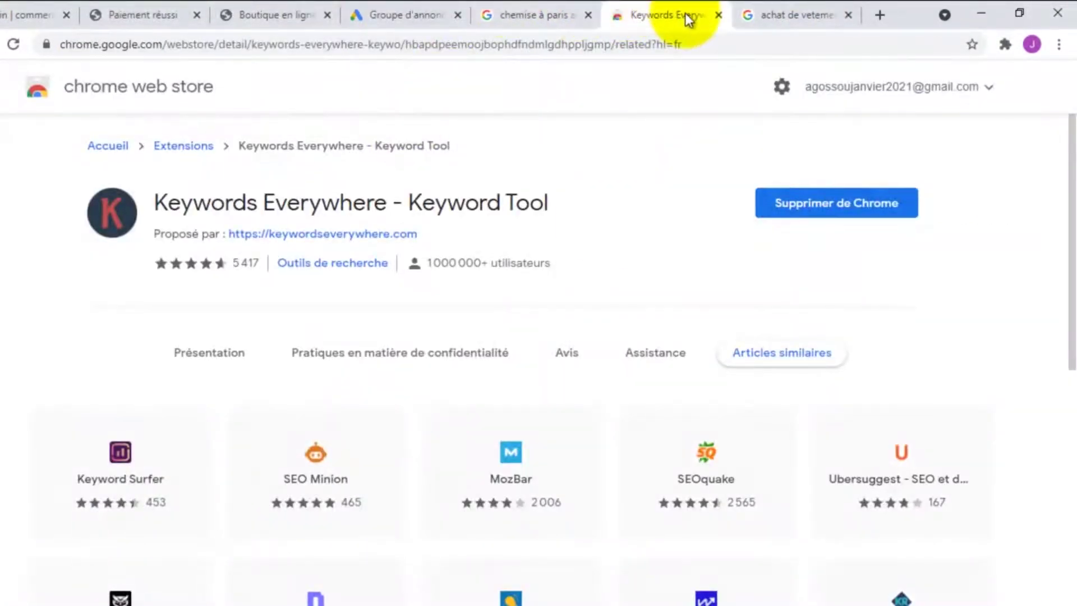
pyautogui.click(717, 15)
pyautogui.scroll(1, 305, 206)
pyautogui.scroll(6, 305, 205)
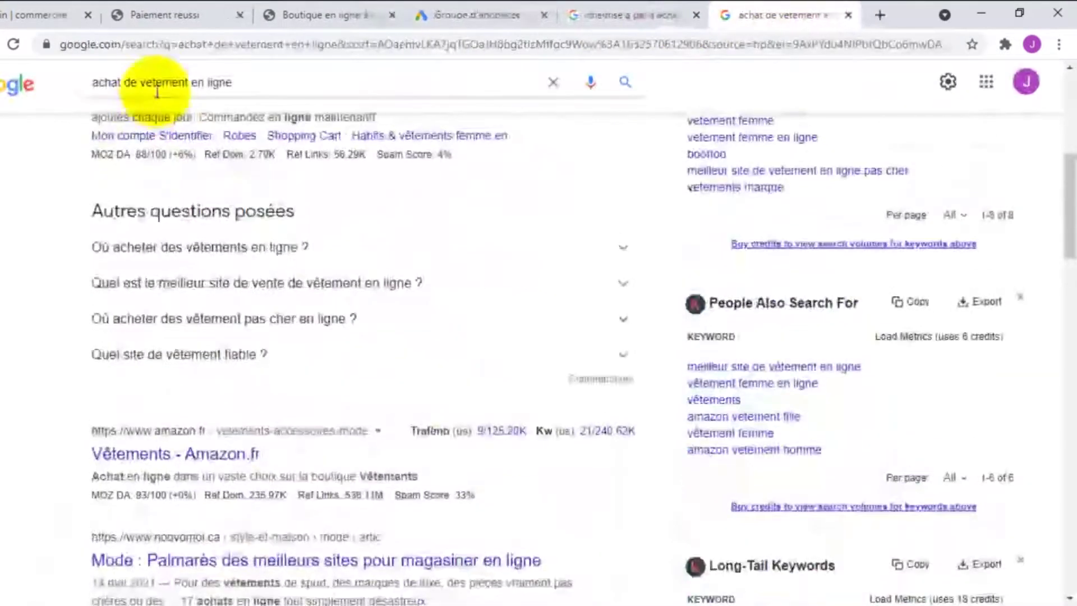
pyautogui.click(165, 85)
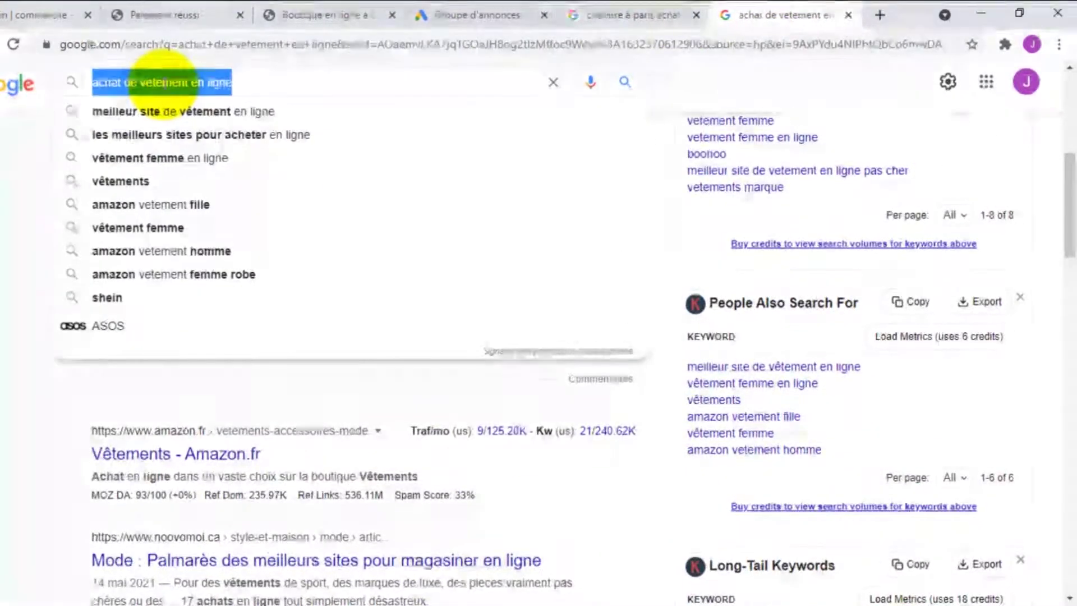
# Search 'boutique en ligne mode' and review its 6 also-searched and 11 long-tail suggestions
pyautogui.write('boutiq')
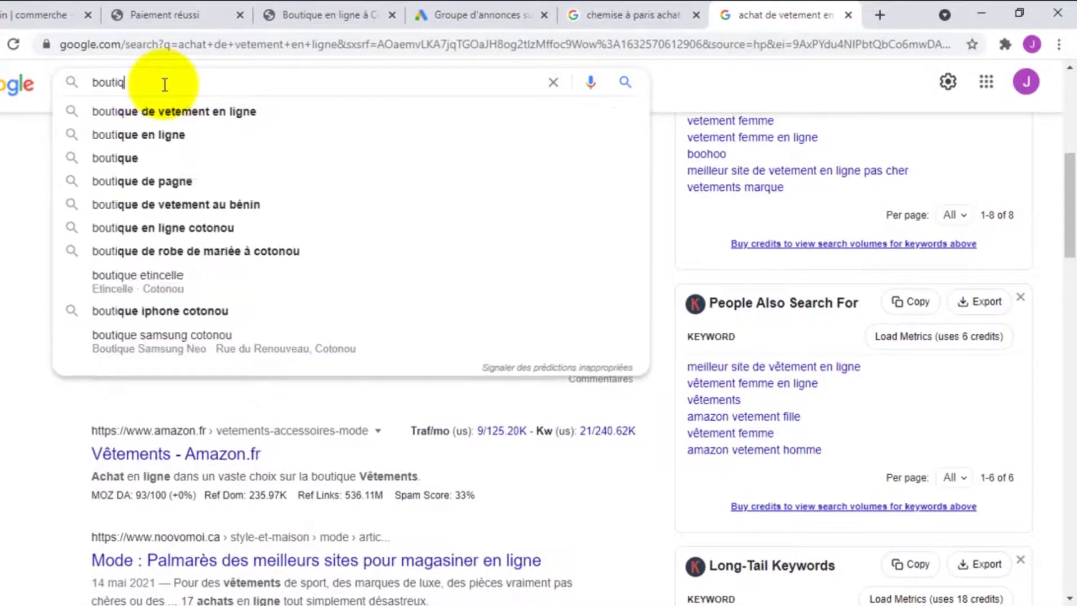
pyautogui.write('ue en l')
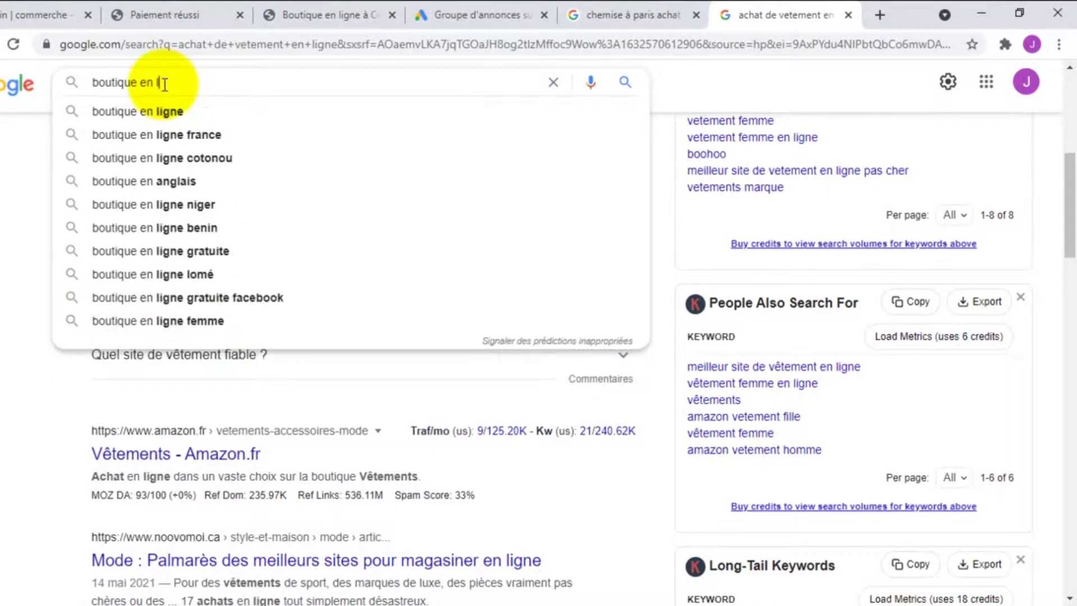
pyautogui.write('igne mode')
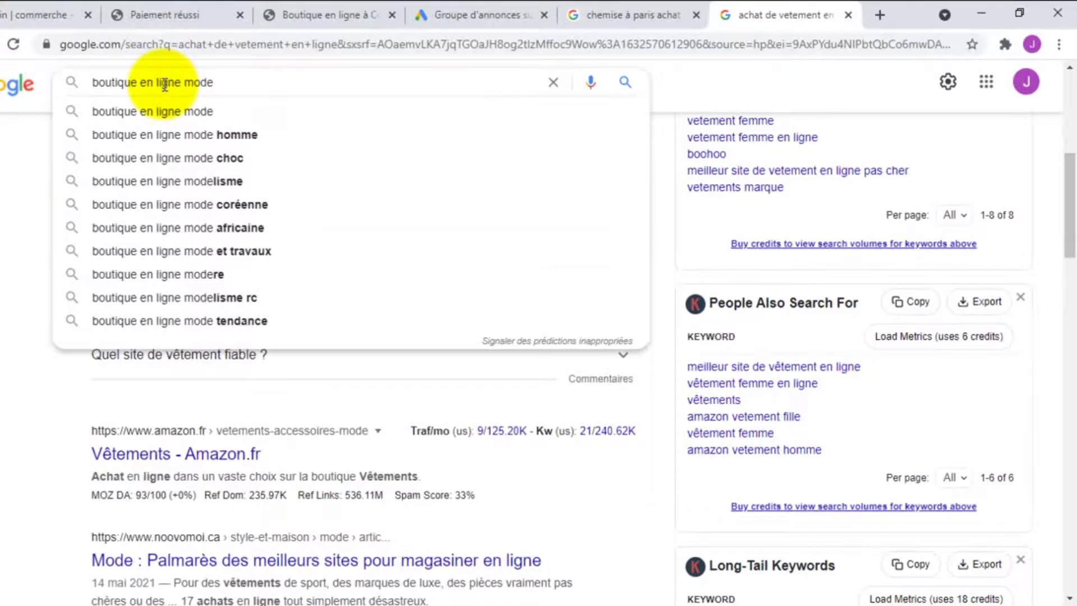
pyautogui.press('Return')
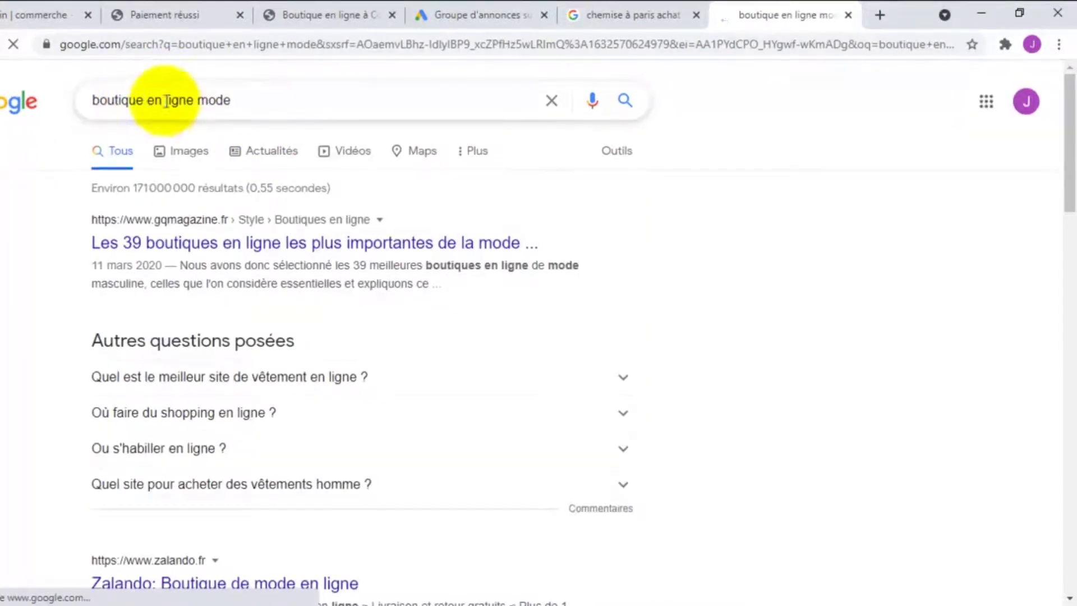
pyautogui.scroll(-4, 898, 301)
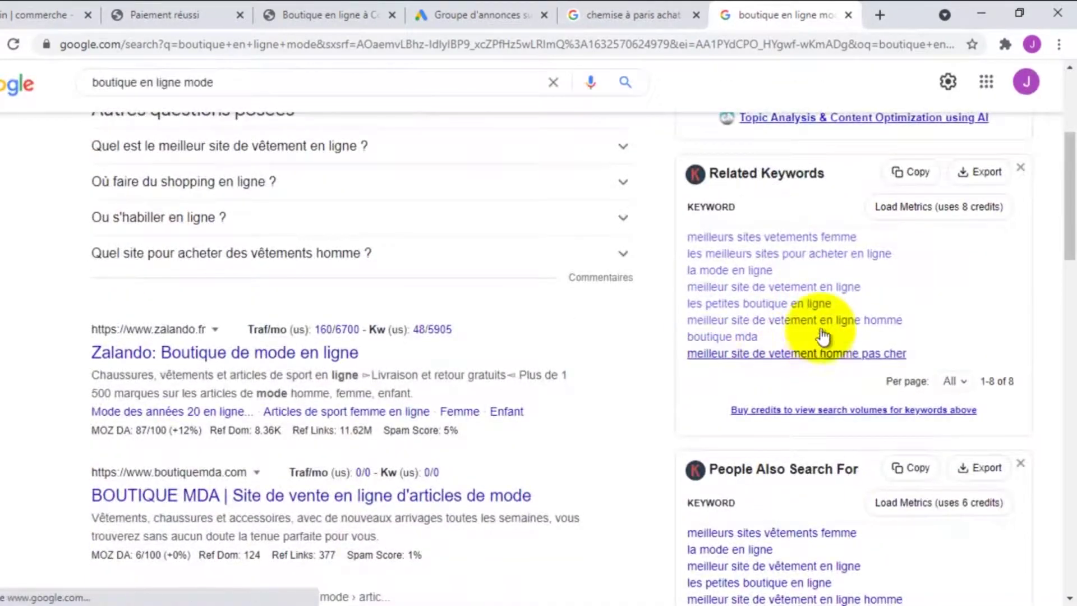
pyautogui.scroll(-4, 859, 342)
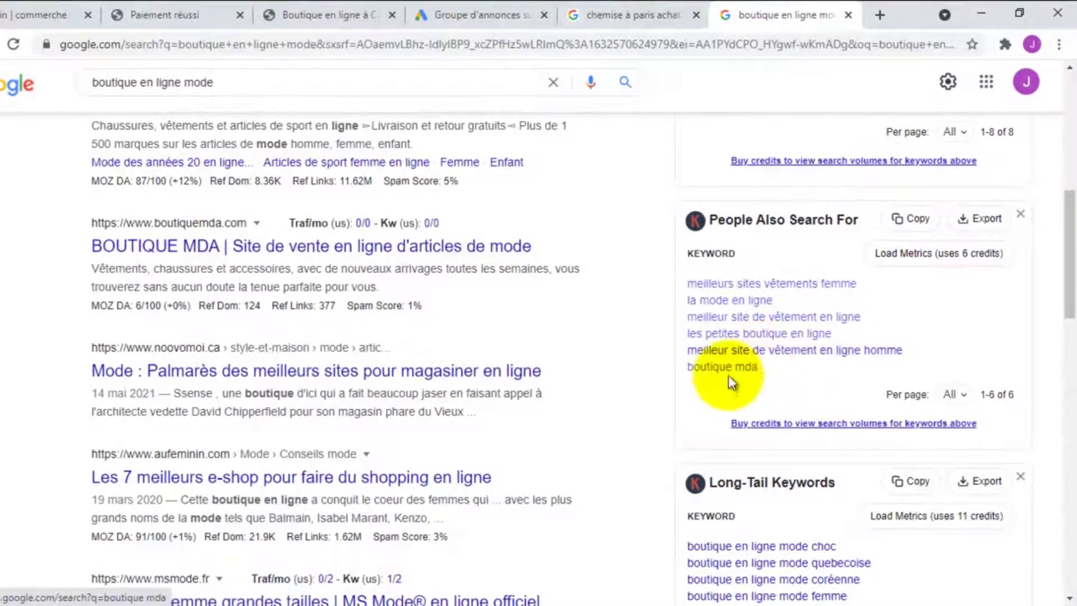
pyautogui.scroll(-1, 757, 379)
pyautogui.scroll(-2, 757, 382)
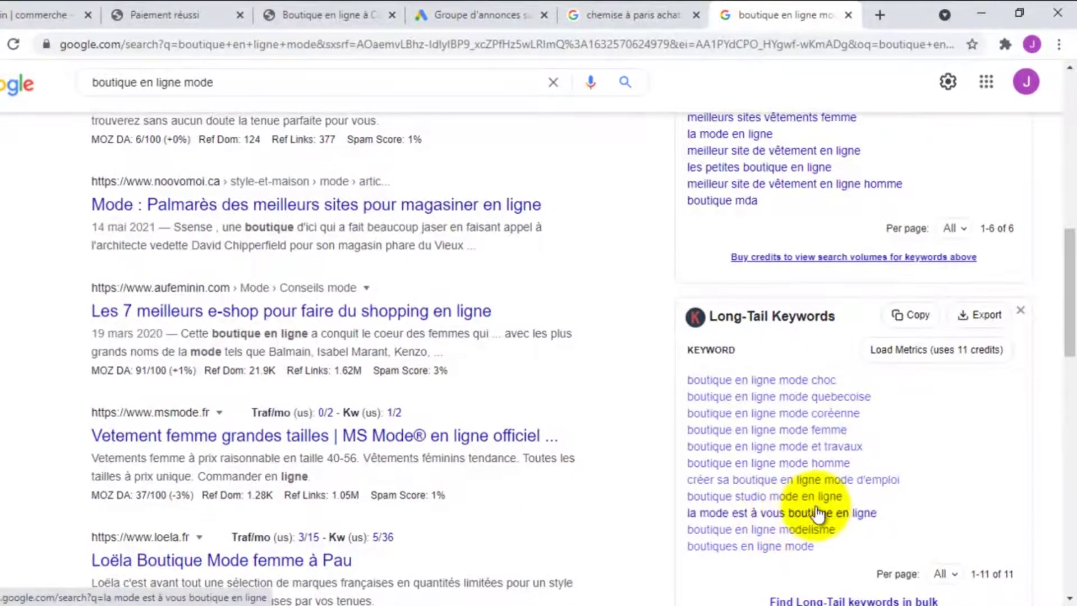
pyautogui.scroll(-1, 813, 506)
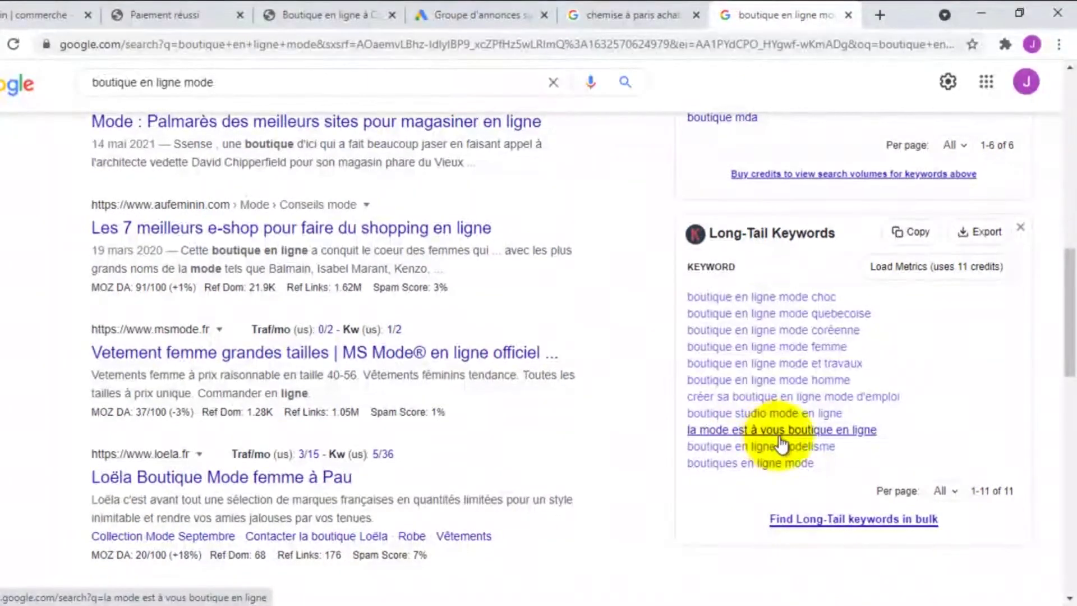
pyautogui.scroll(-1, 824, 447)
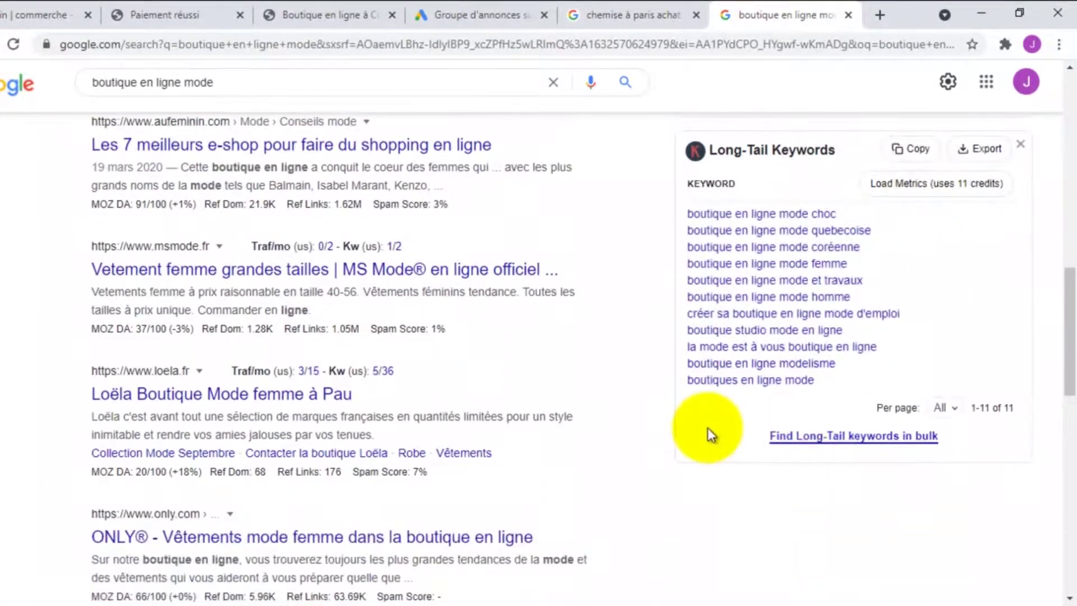
pyautogui.scroll(5, 708, 428)
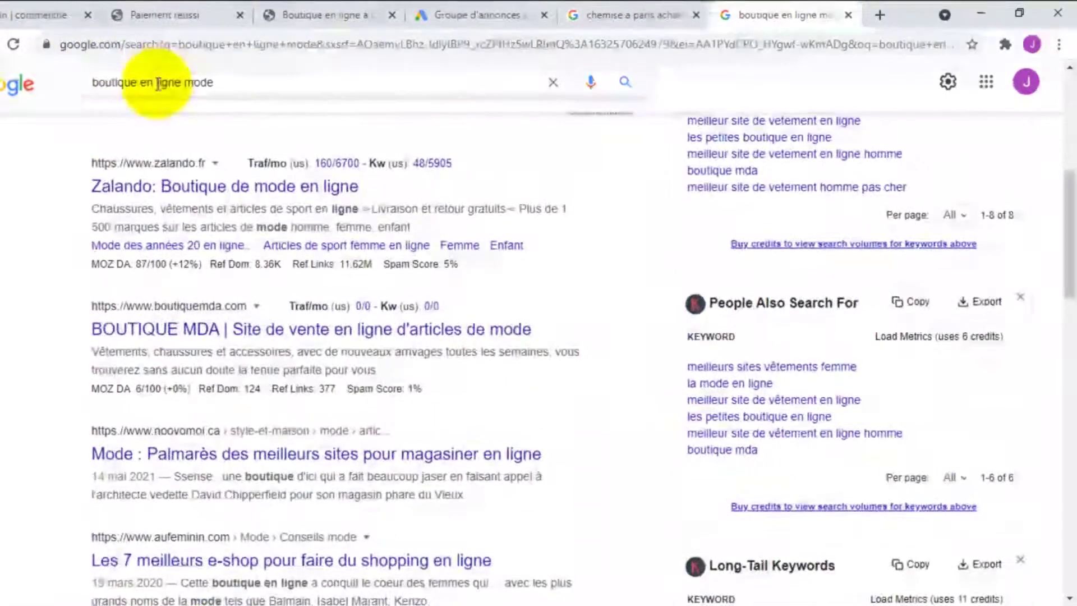
pyautogui.doubleClick(159, 83)
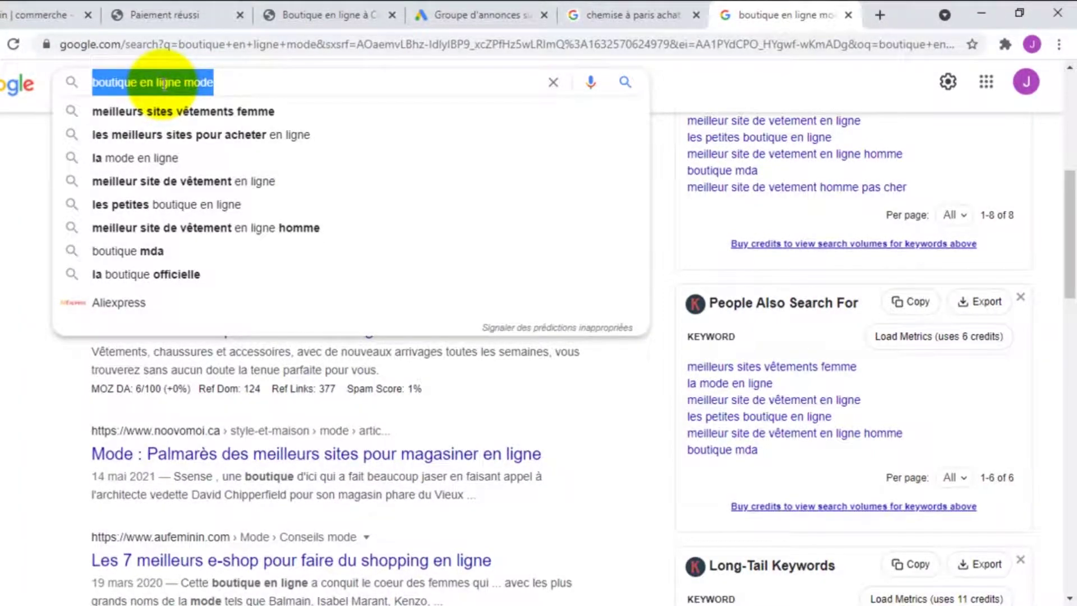
# Search Google for 'vente de chemise' and request its long-tail keyword ideas
pyautogui.write('nte')
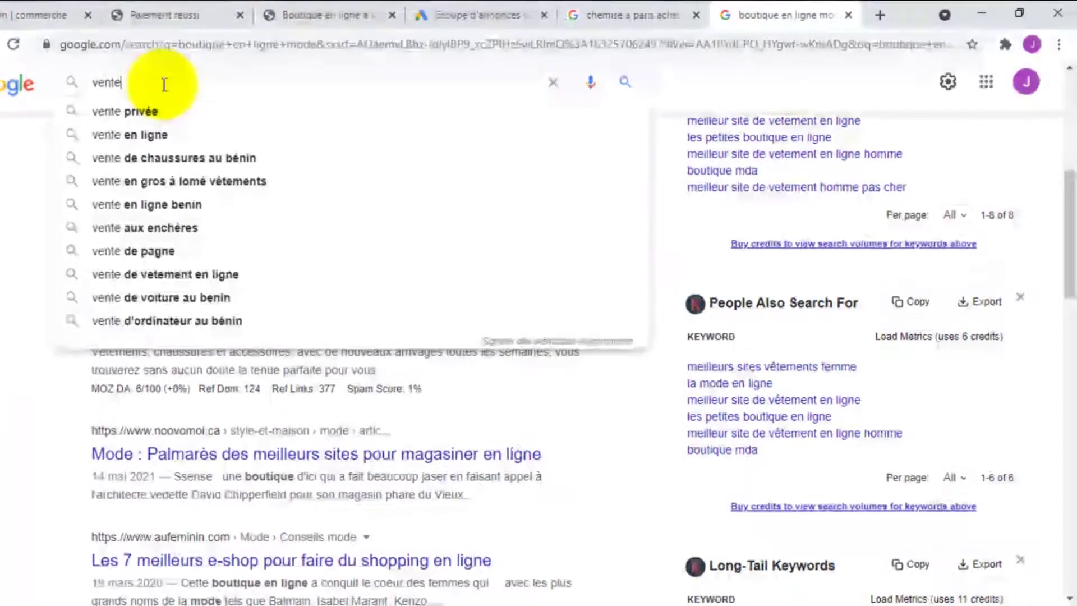
pyautogui.write(' de che')
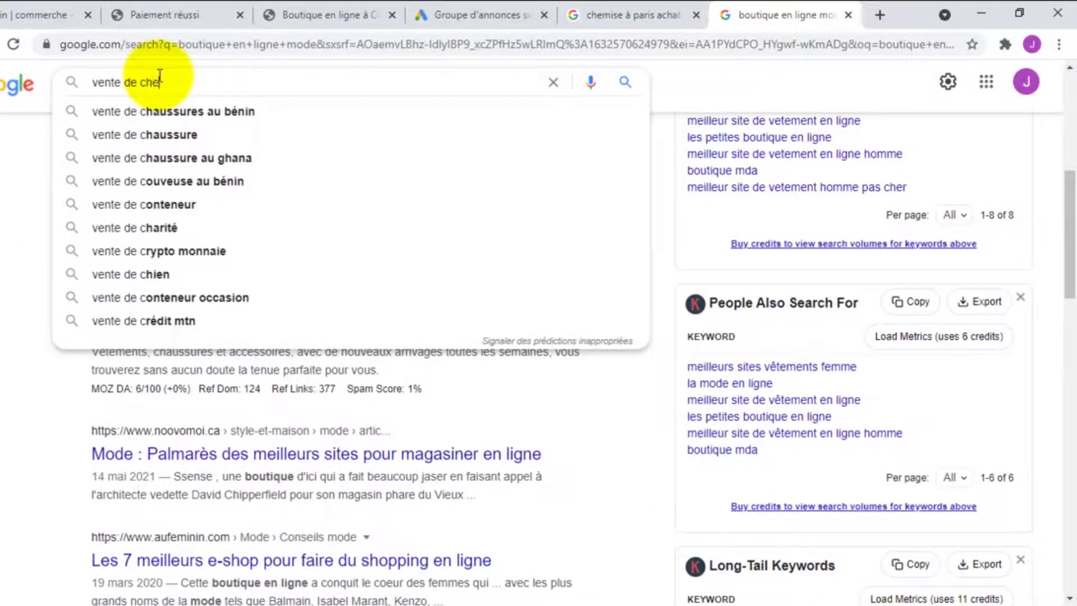
pyautogui.write('ise')
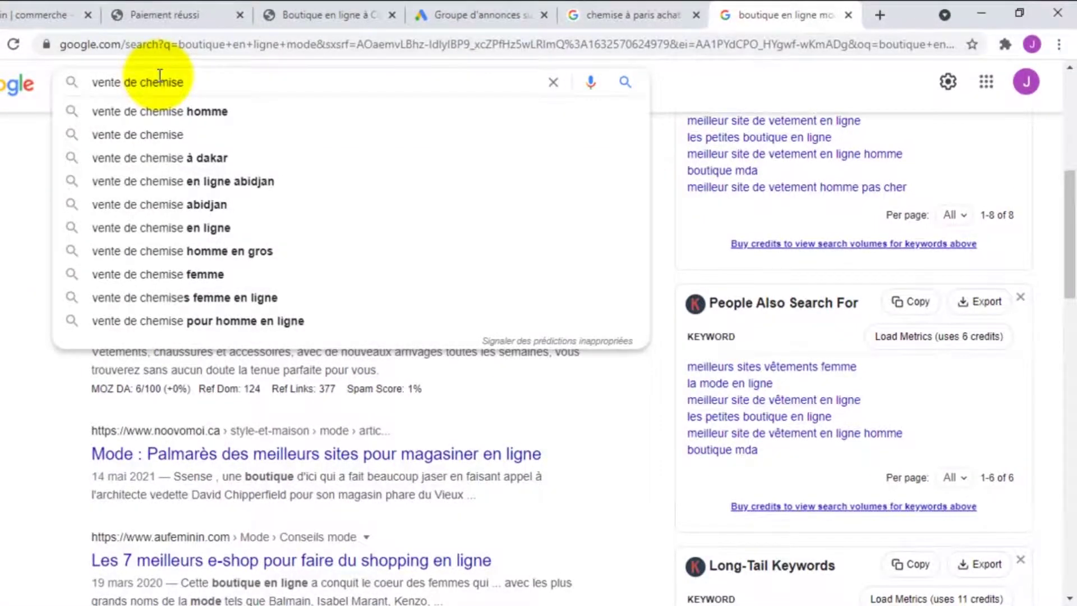
pyautogui.press('Return')
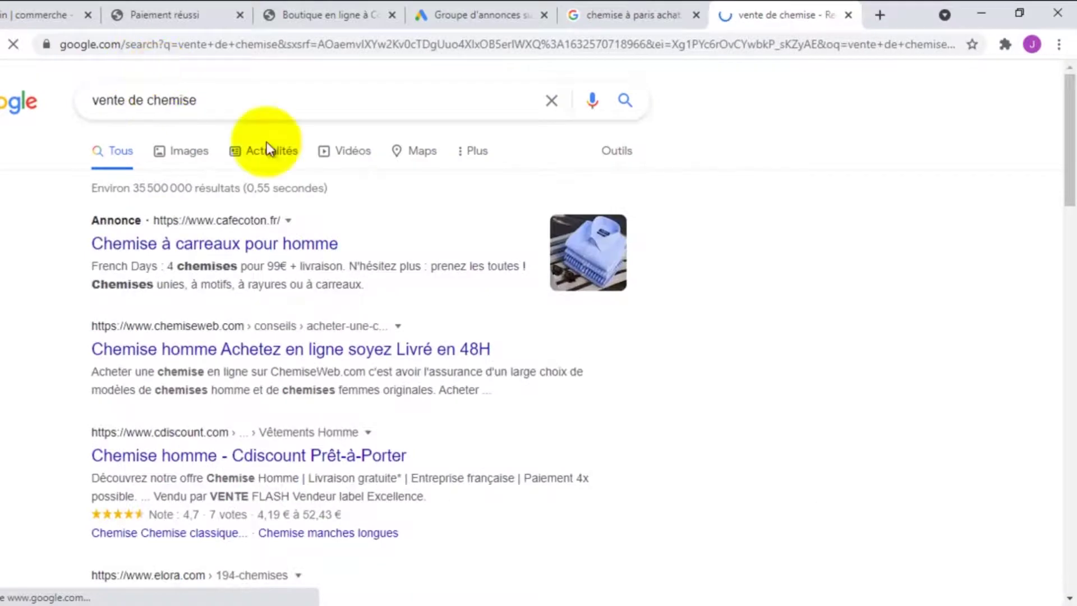
pyautogui.click(796, 241)
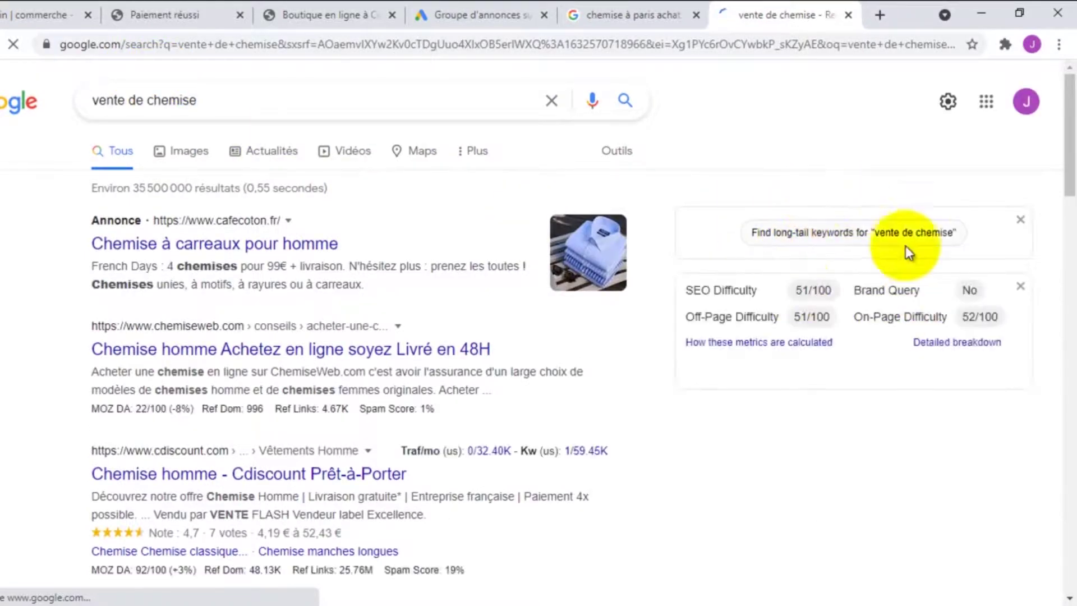
pyautogui.scroll(-3, 852, 272)
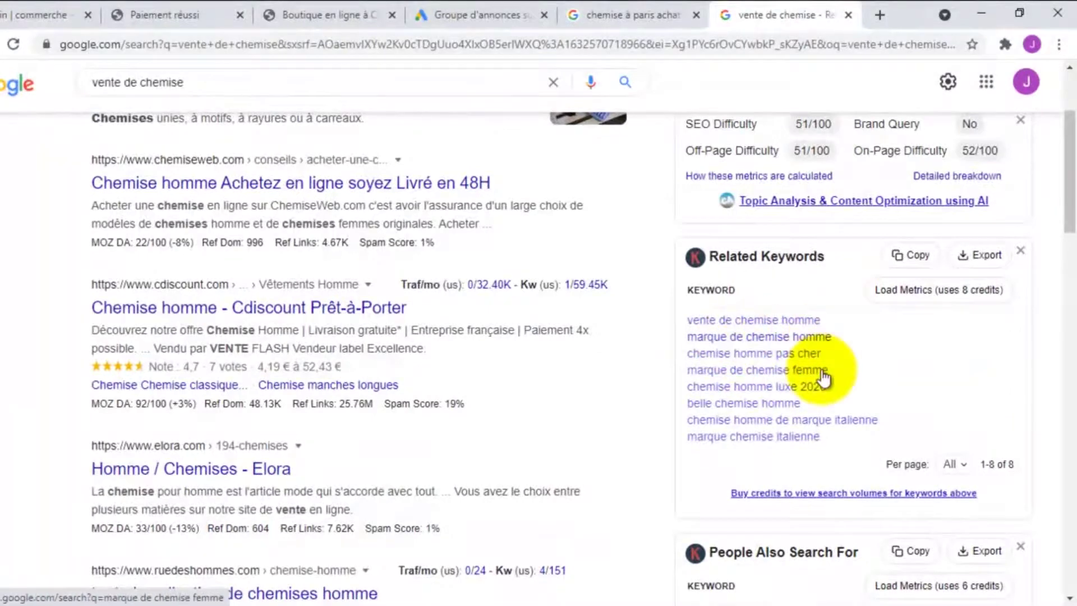
pyautogui.scroll(-3, 758, 403)
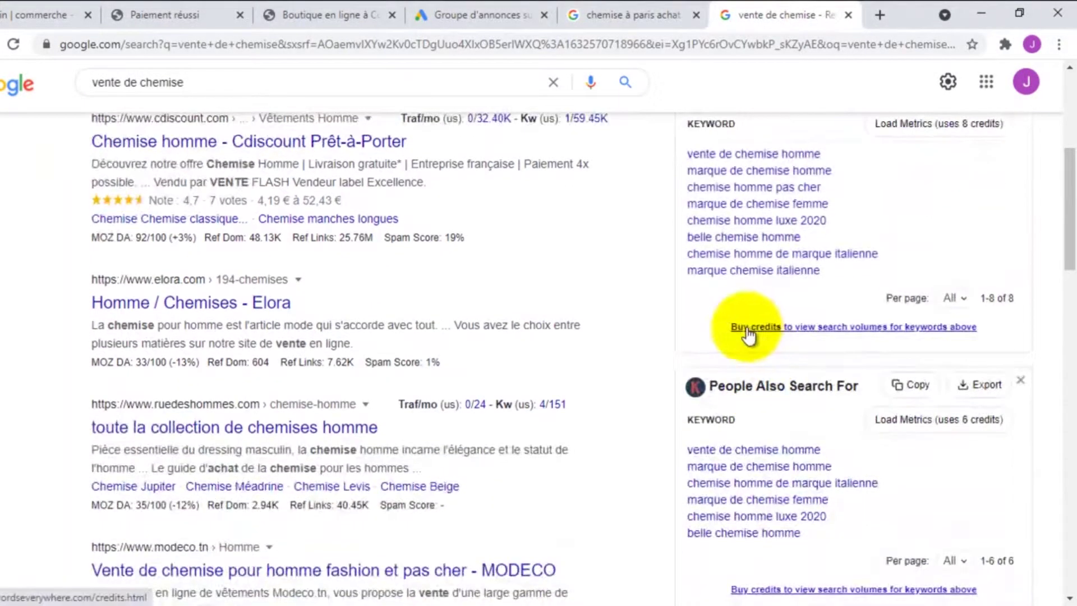
# Copy the eight related keywords, from 'vente de chemise homme' to 'marque chemise italienne', then return to Google Ads
pyautogui.moveTo(824, 355); pyautogui.dragTo(683, 237)
pyautogui.click(920, 302)
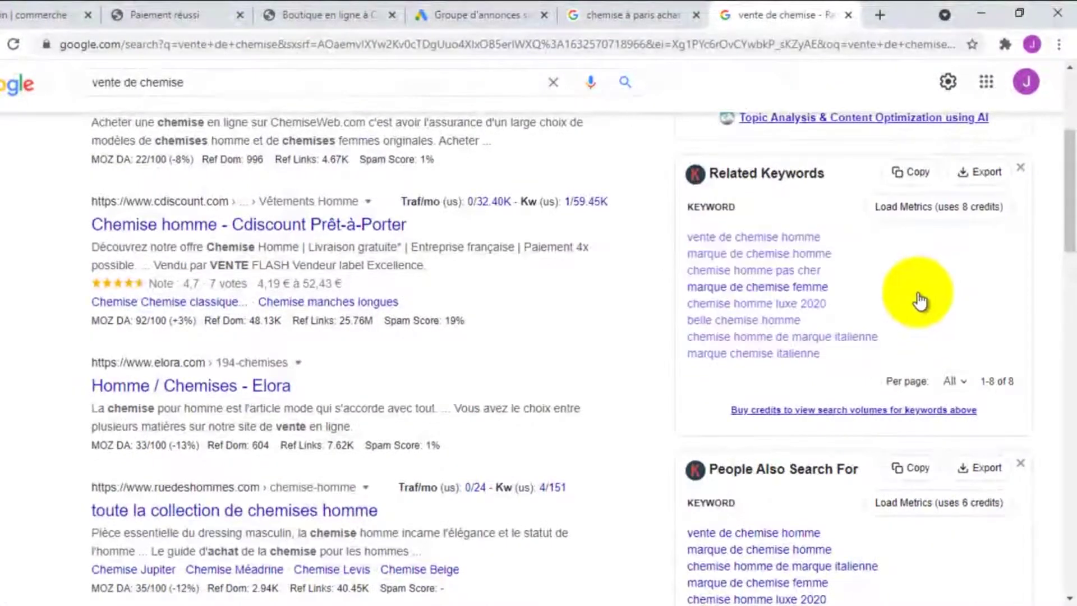
pyautogui.moveTo(832, 364); pyautogui.dragTo(689, 239)
pyautogui.rightClick(695, 255)
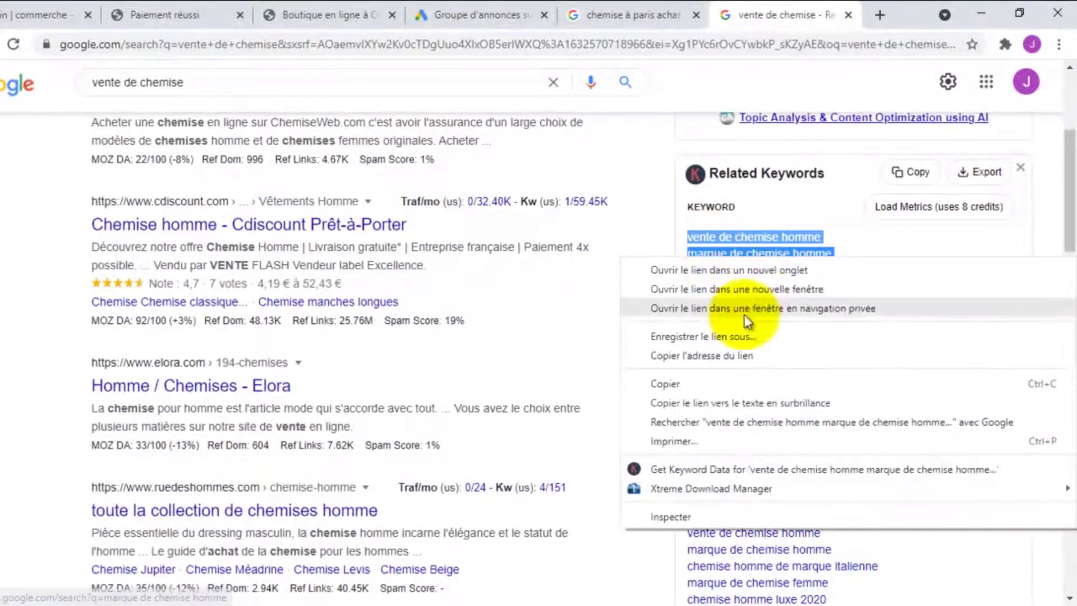
pyautogui.click(671, 387)
pyautogui.click(456, 7)
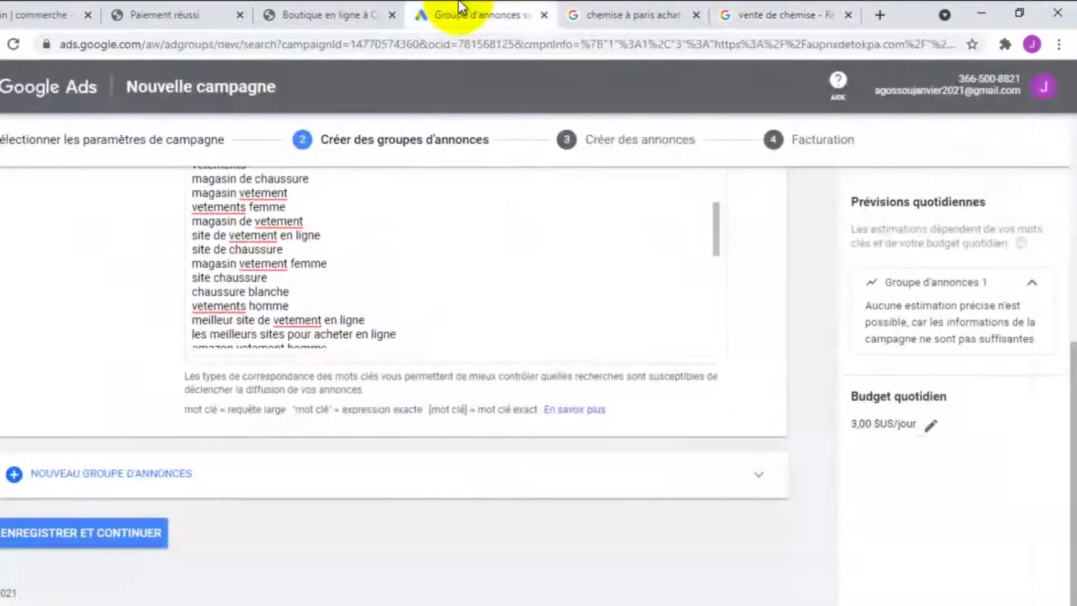
# Paste the eight shirt keywords on a new line at the end of the keyword list
pyautogui.scroll(-5, 424, 269)
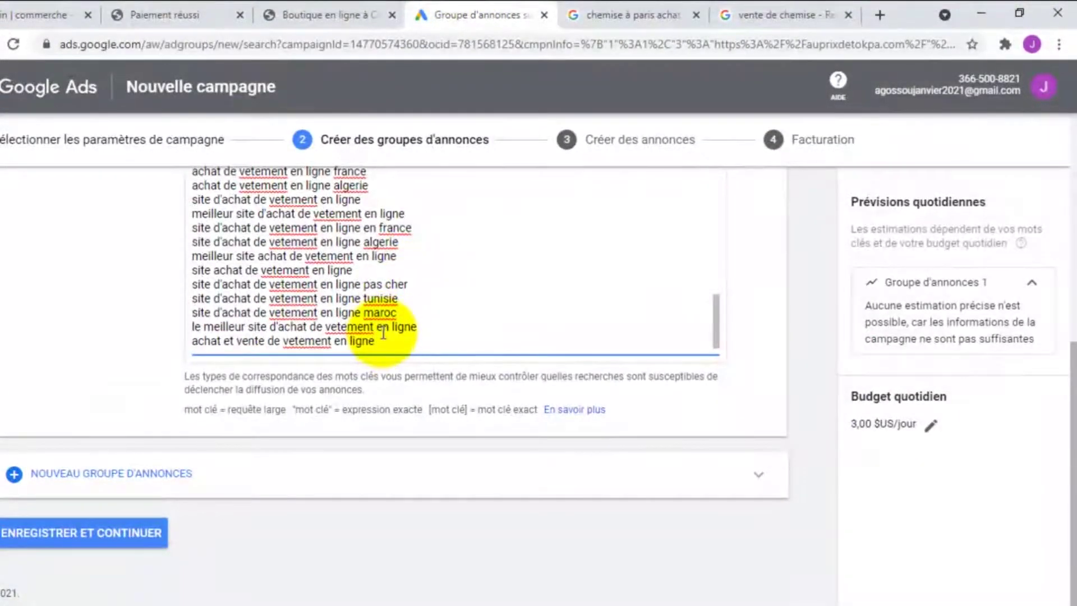
pyautogui.press('Return')
pyautogui.hotkey('ctrl', 'v')
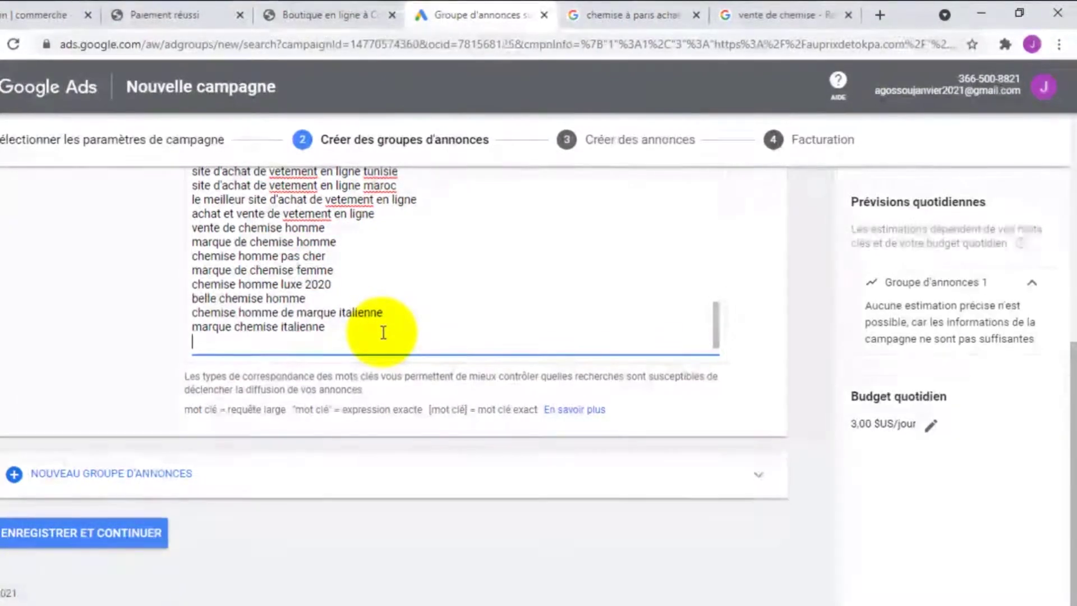
pyautogui.scroll(10, 349, 293)
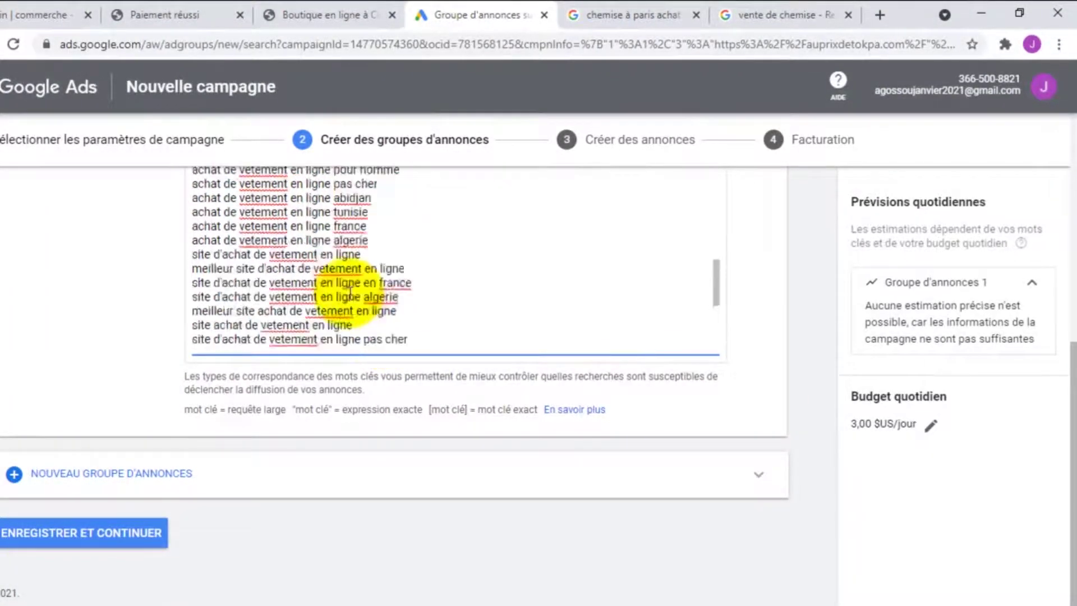
pyautogui.scroll(-15, 343, 306)
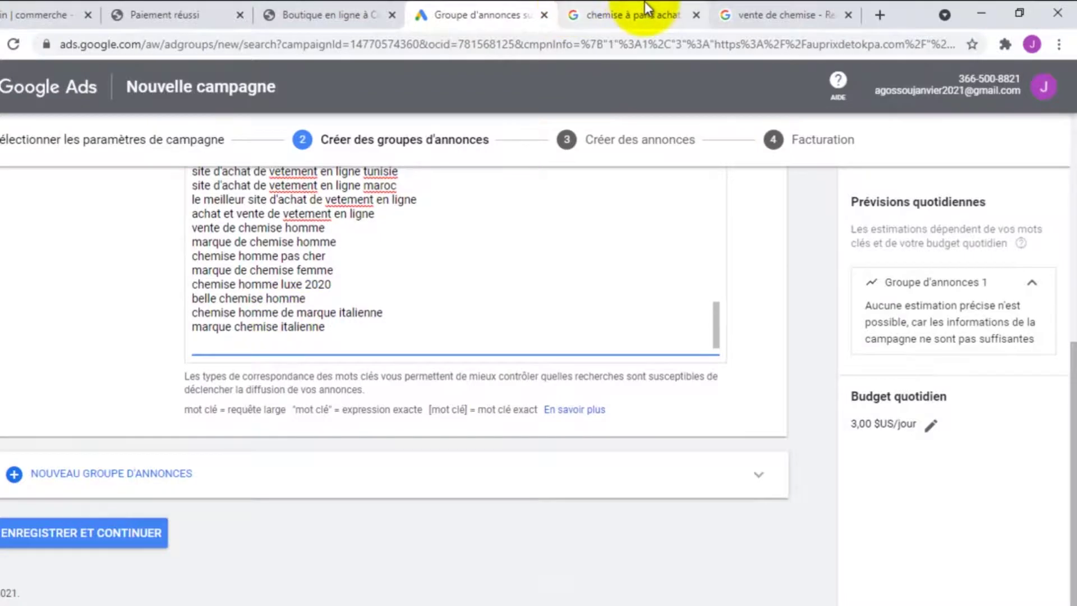
pyautogui.click(634, 14)
pyautogui.click(757, 11)
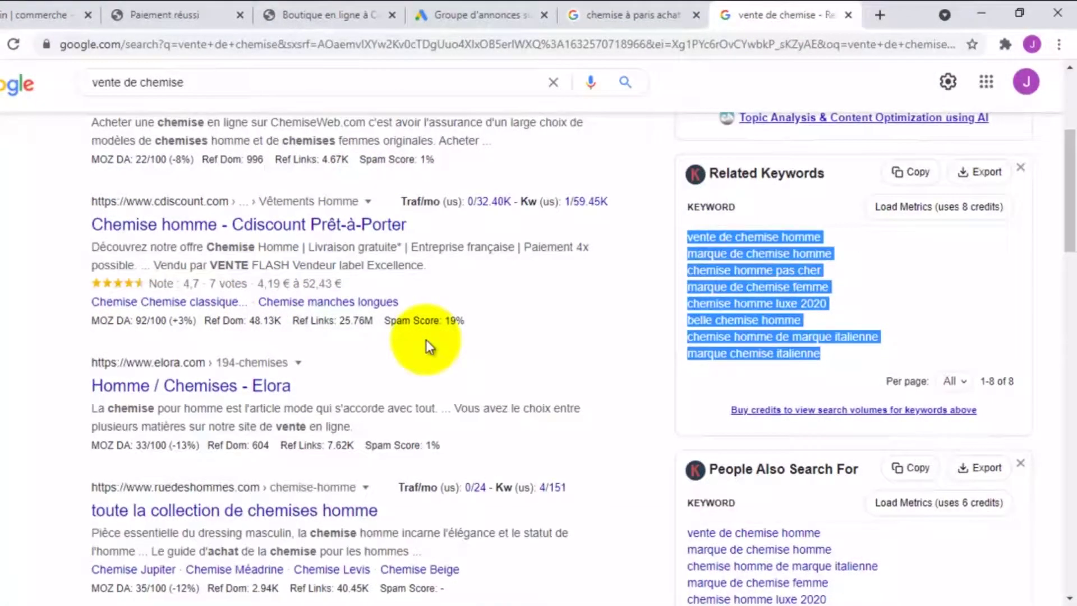
# Search Google for 'habillement et accessoire'
pyautogui.scroll(5, 338, 365)
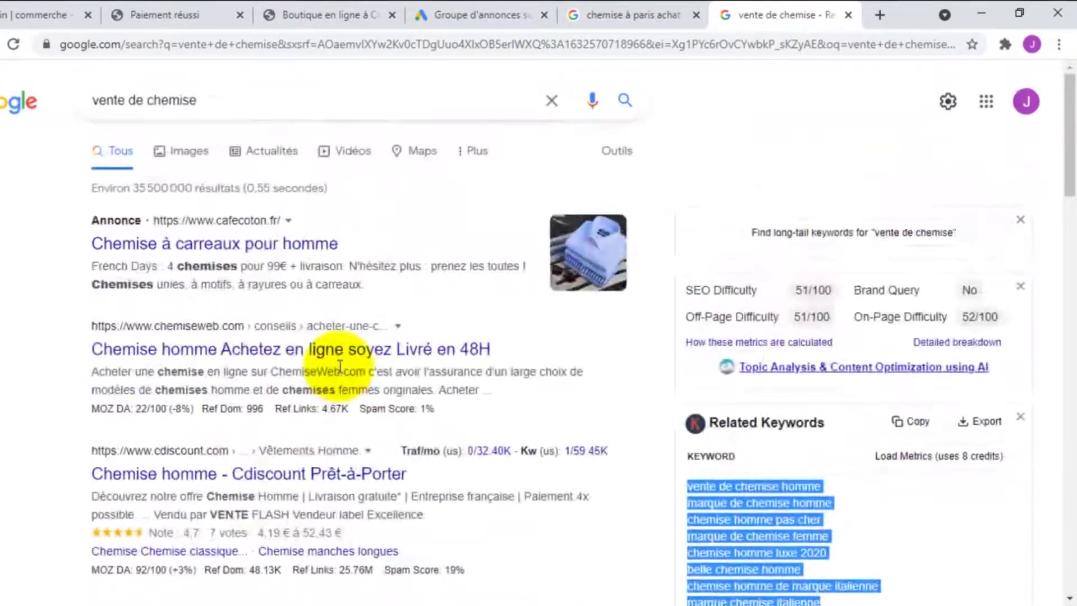
pyautogui.tripleClick(212, 99)
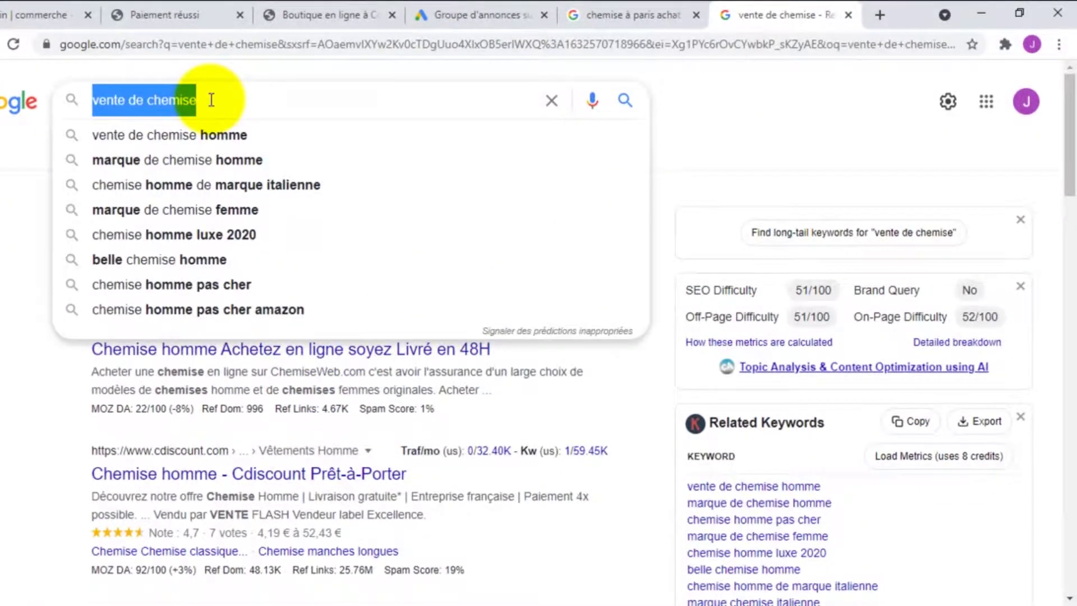
pyautogui.write('chemis')
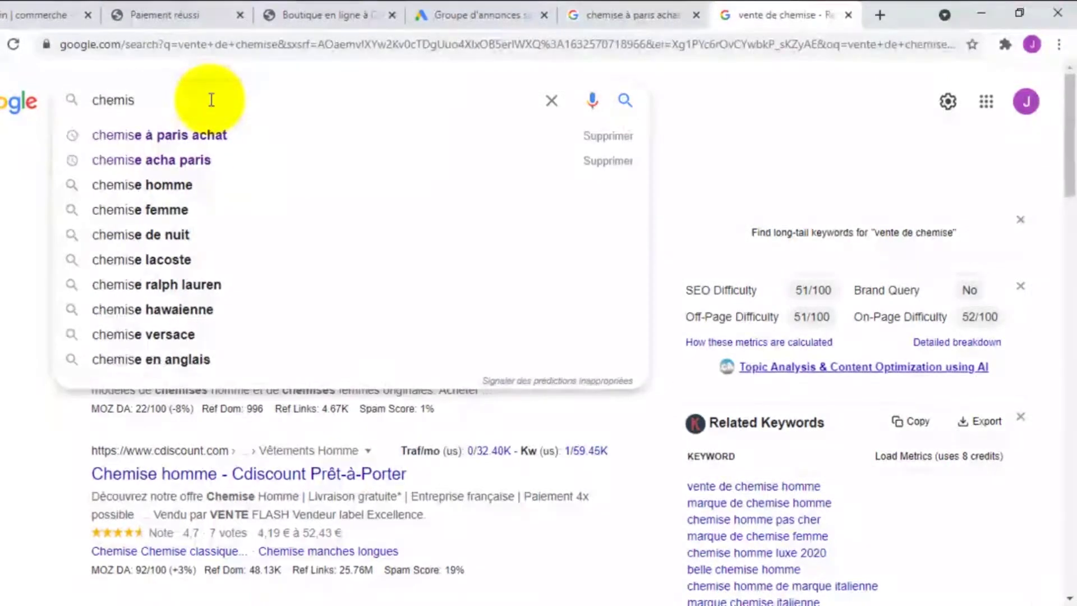
pyautogui.press('BackSpace')
pyautogui.press('BackSpace')
pyautogui.press('BackSpace')
pyautogui.press('BackSpace')
pyautogui.press('BackSpace')
pyautogui.press('BackSpace')
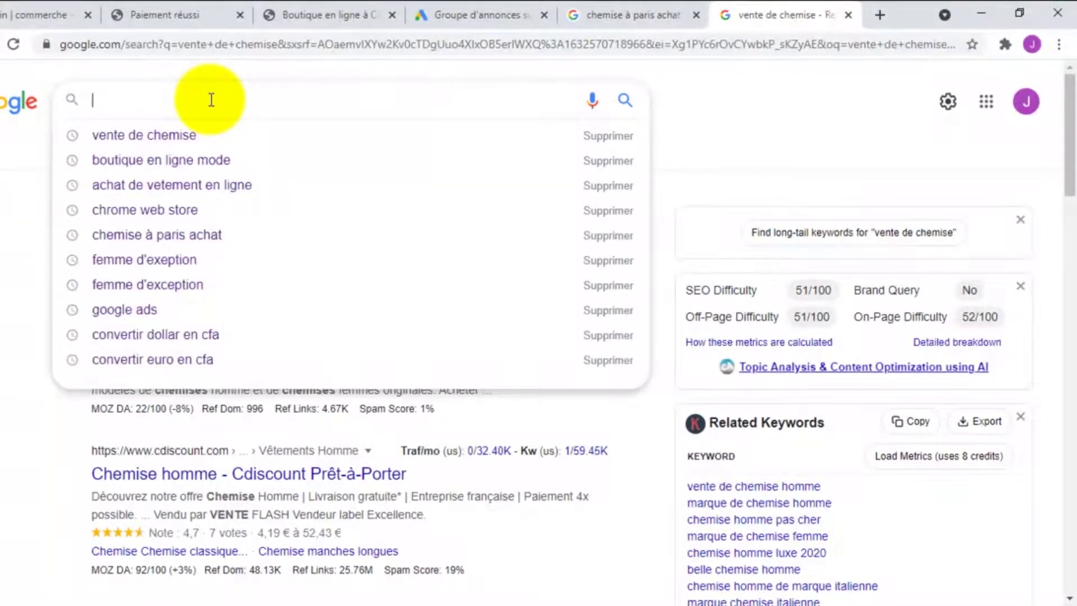
pyautogui.write('habillement et')
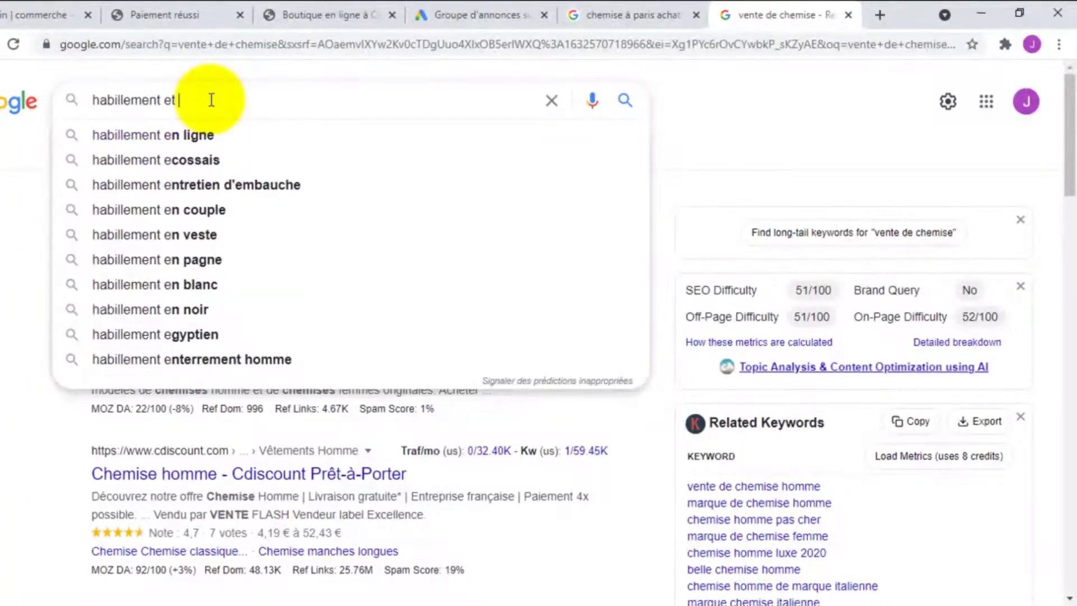
pyautogui.write(' asse')
pyautogui.press('BackSpace')
pyautogui.press('BackSpace')
pyautogui.press('BackSpace')
pyautogui.write('ccessoire')
pyautogui.press('Return')
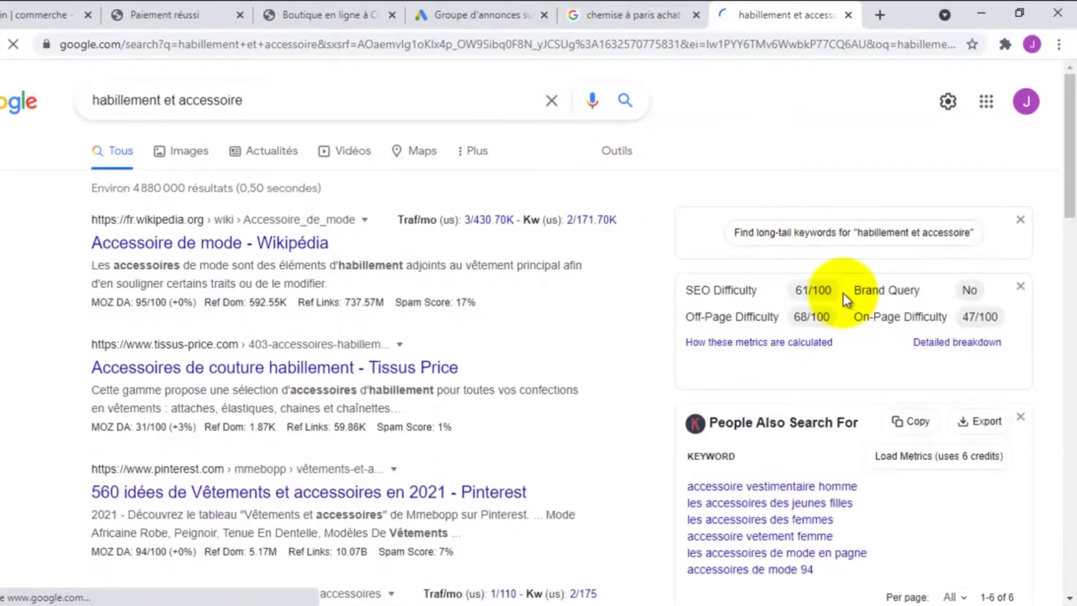
# Copy the eight related keywords into the ad group's keyword list, ending with 'les accessoires pour homme'
pyautogui.scroll(-3, 843, 292)
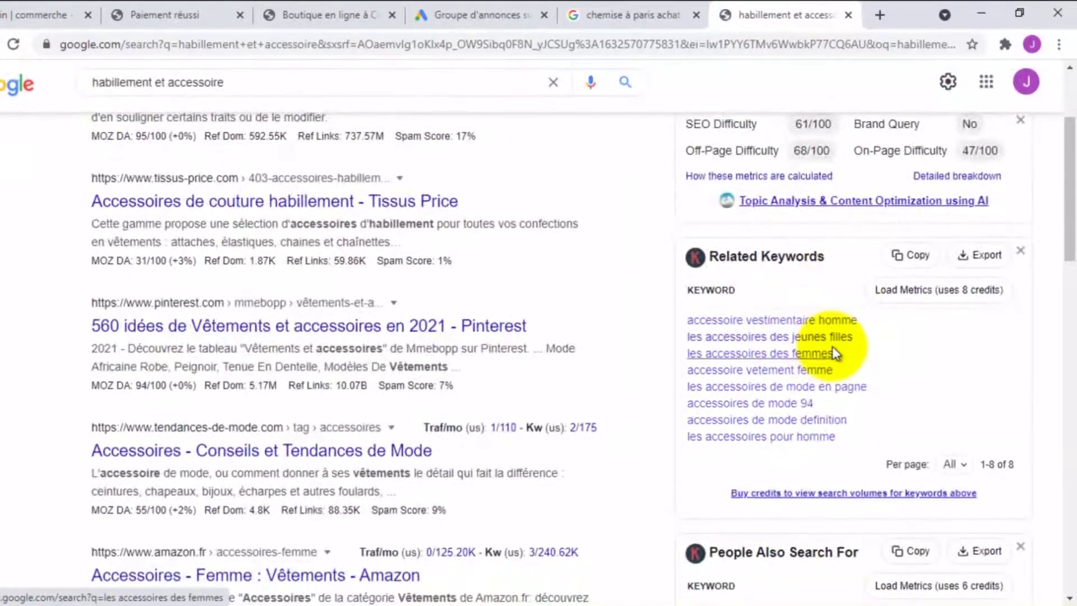
pyautogui.scroll(-1, 784, 379)
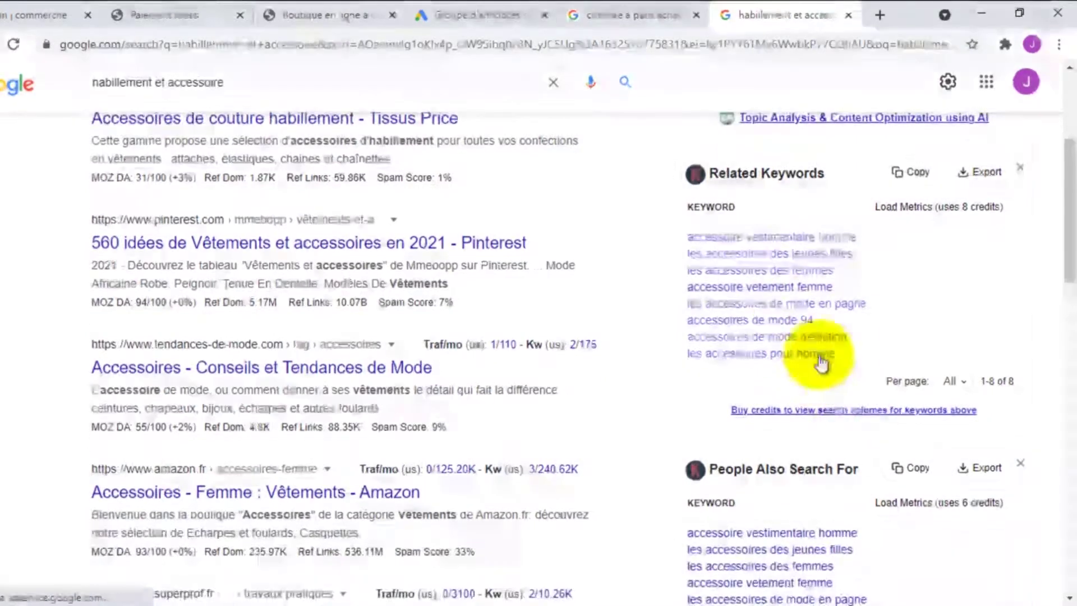
pyautogui.moveTo(842, 362); pyautogui.dragTo(685, 238)
pyautogui.click(963, 338)
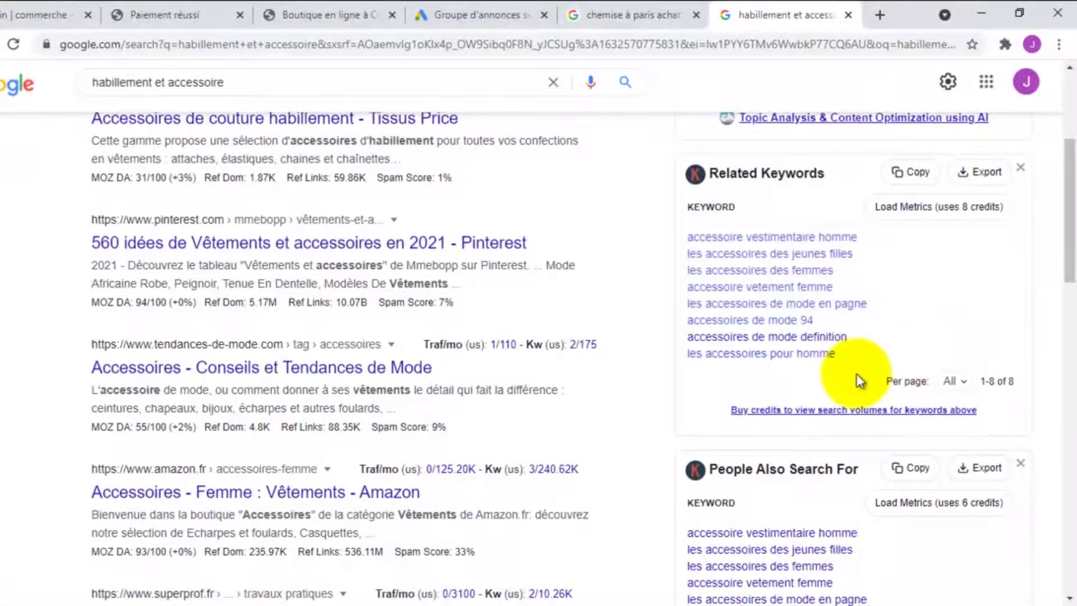
pyautogui.moveTo(854, 355); pyautogui.dragTo(692, 239)
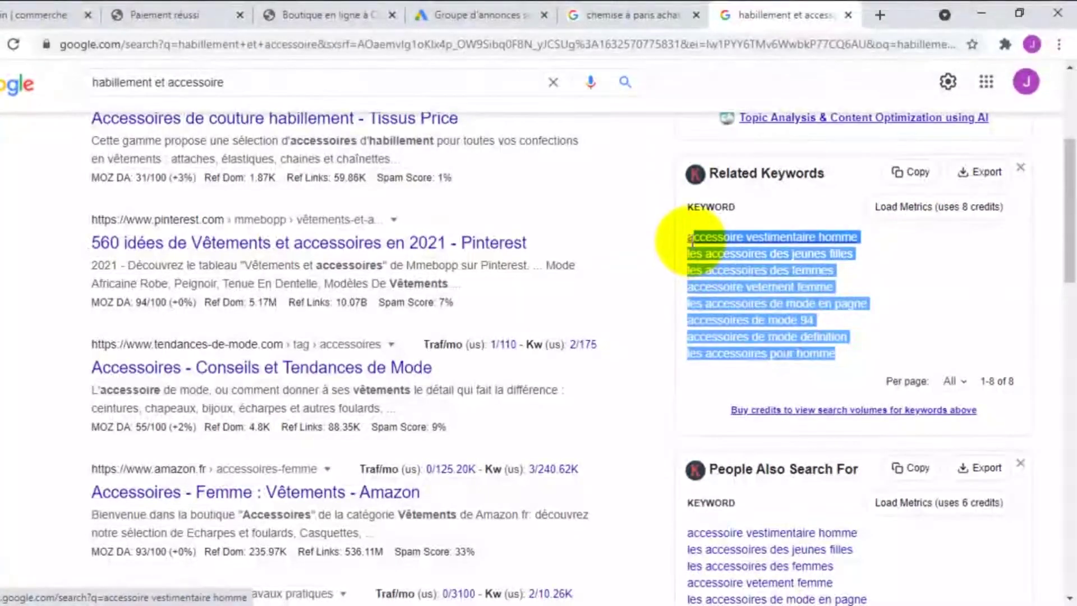
pyautogui.rightClick(733, 261)
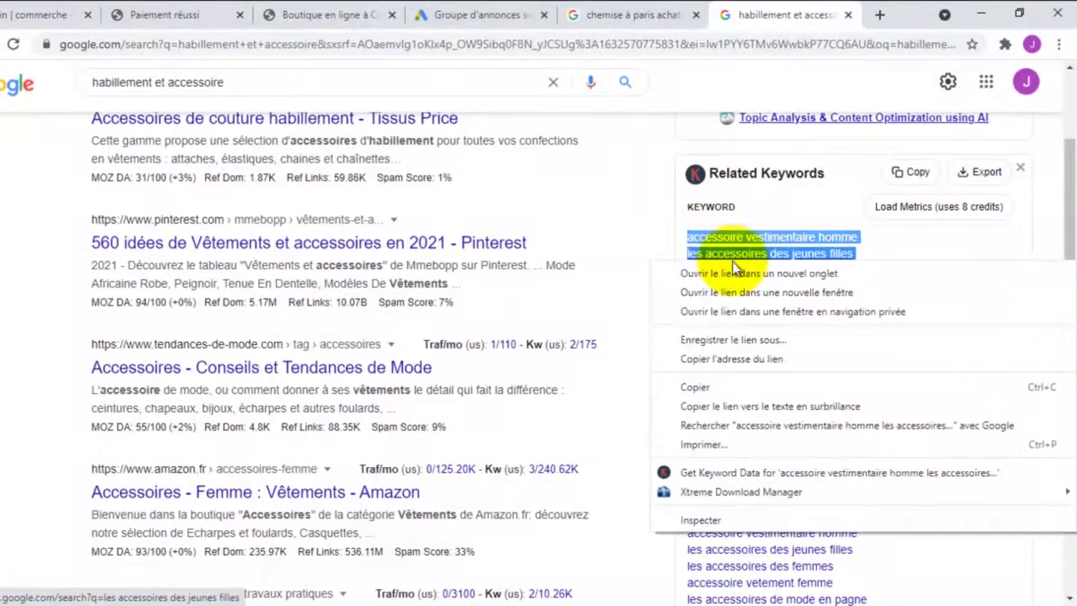
pyautogui.click(708, 384)
pyautogui.click(444, 12)
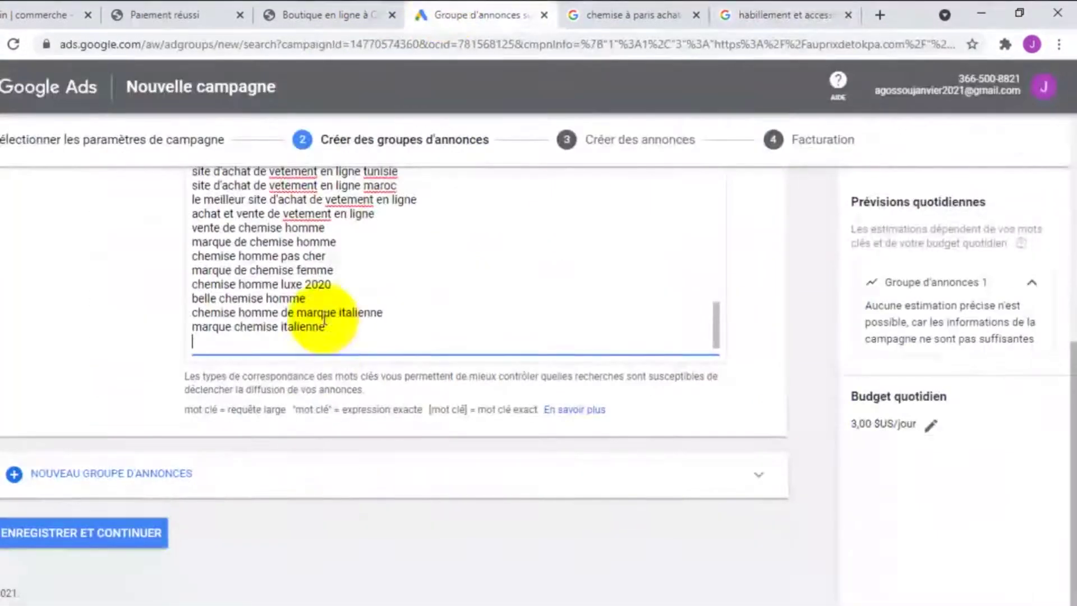
pyautogui.hotkey('ctrl', 'v')
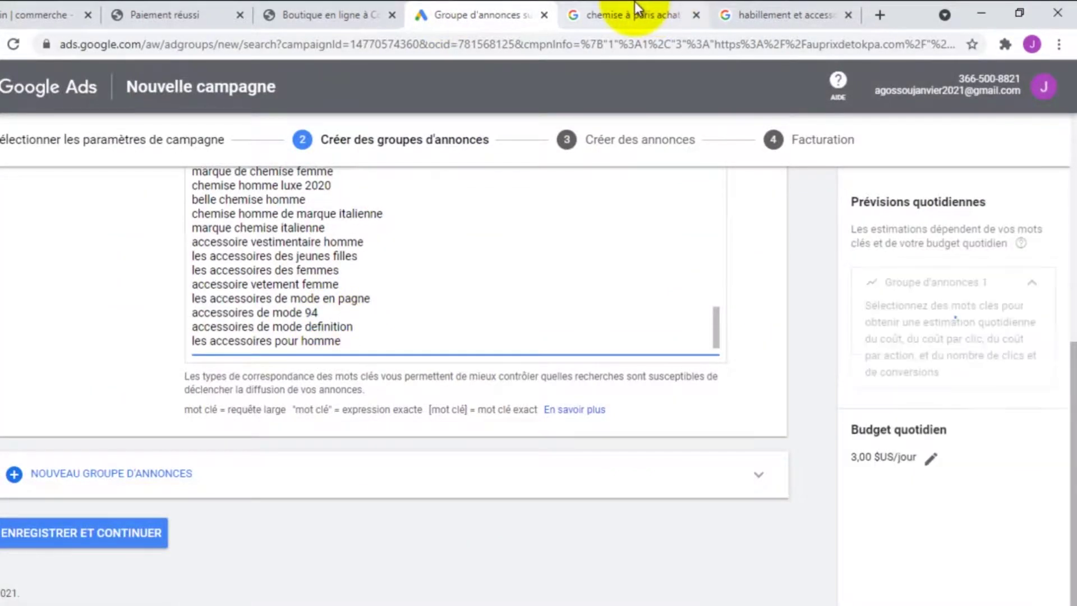
pyautogui.click(638, 15)
pyautogui.click(508, 8)
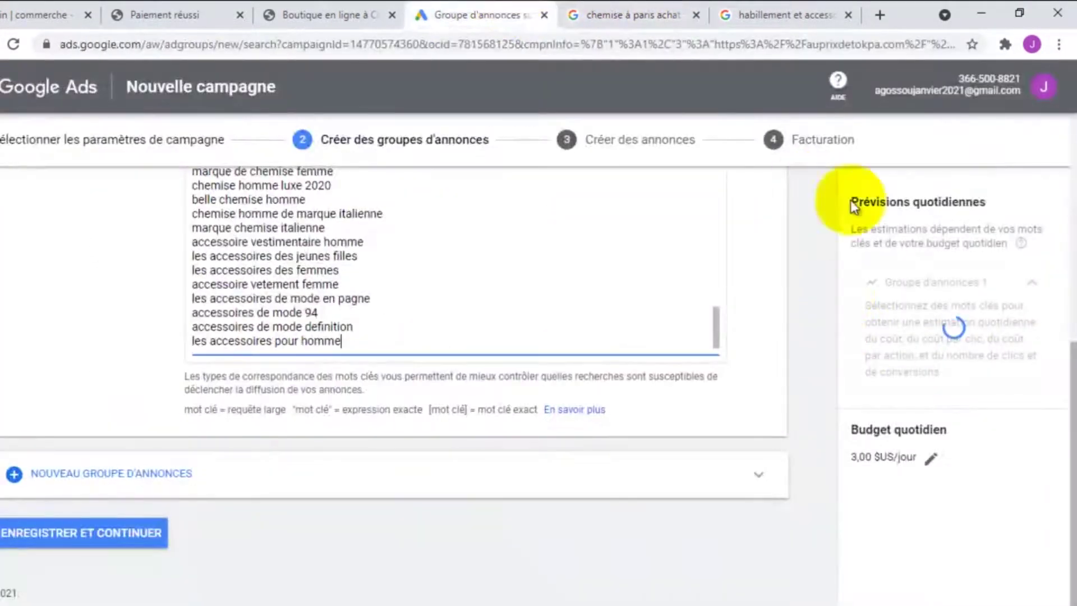
pyautogui.click(746, 14)
# Copy the four long-tail keywords and paste them on a new line at the end of the keyword list
pyautogui.scroll(-10, 872, 350)
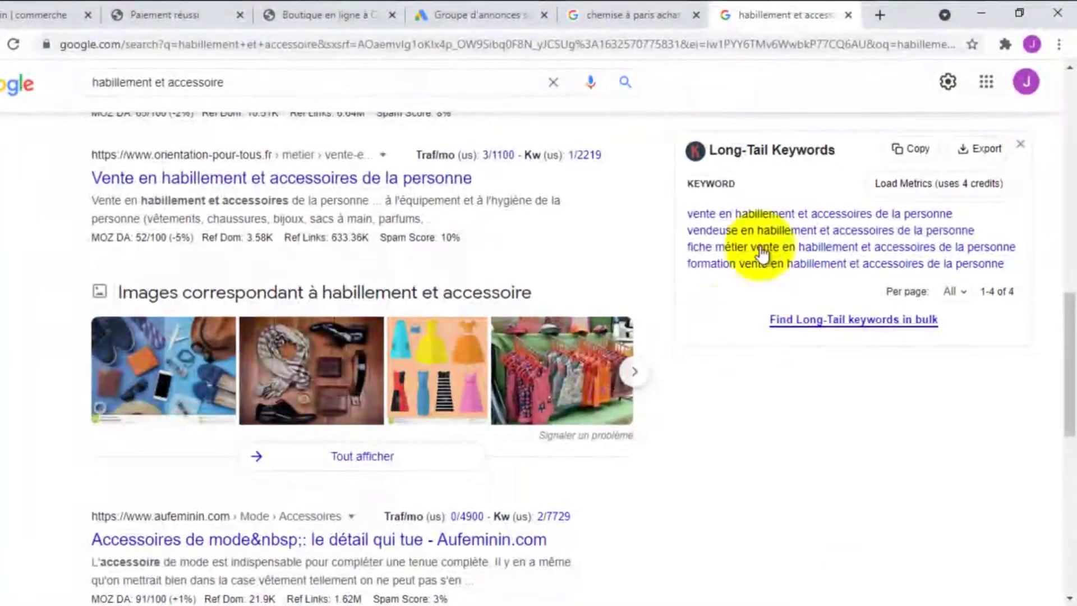
pyautogui.moveTo(683, 205); pyautogui.dragTo(741, 232)
pyautogui.click(1056, 233)
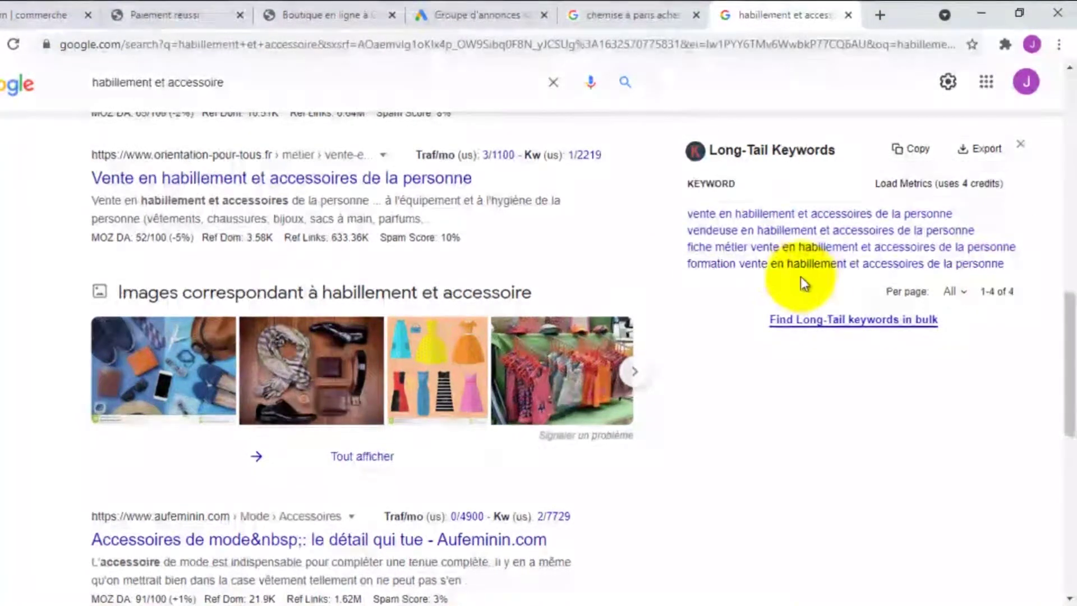
pyautogui.moveTo(794, 279); pyautogui.dragTo(693, 230)
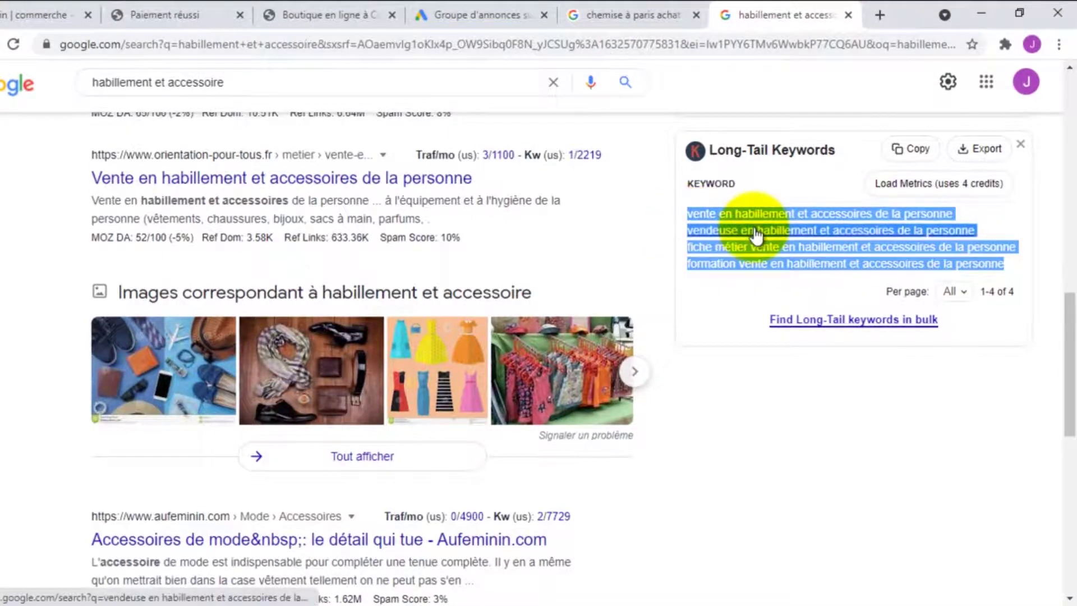
pyautogui.rightClick(696, 218)
pyautogui.click(729, 355)
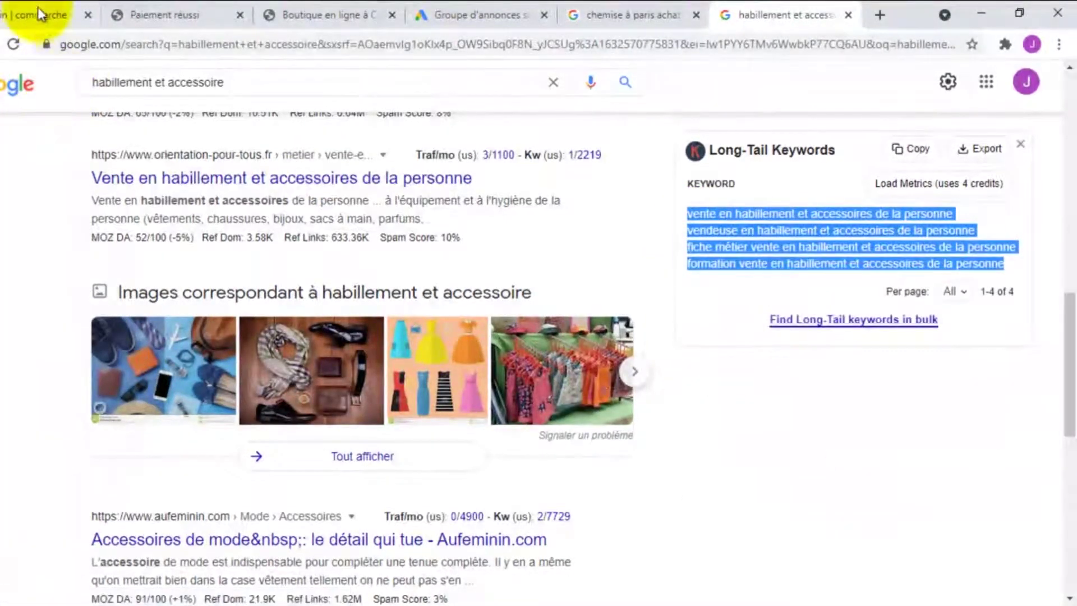
pyautogui.click(466, 11)
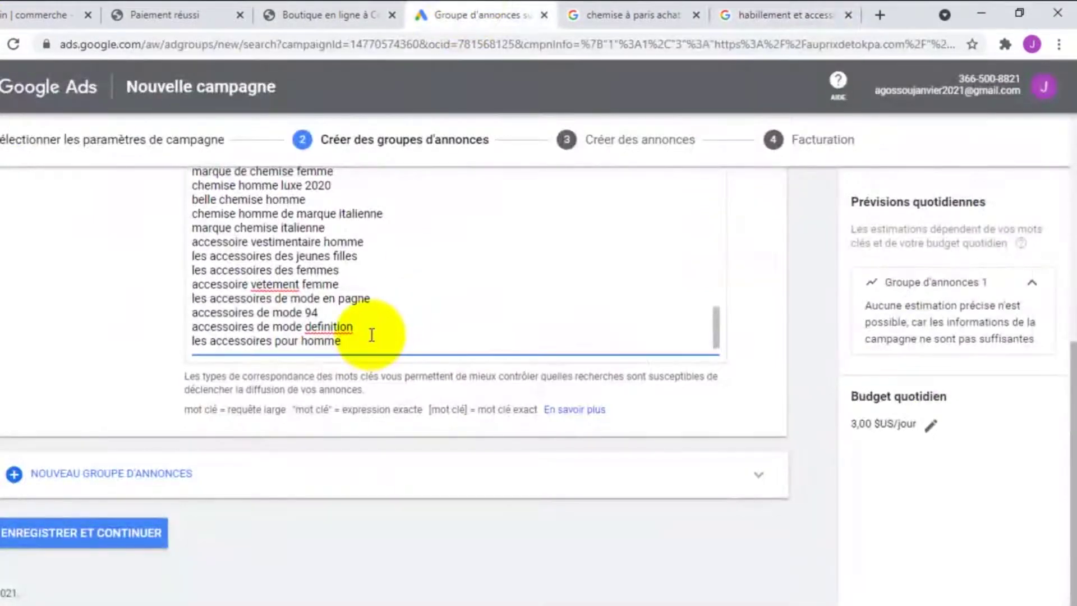
pyautogui.press('Return')
pyautogui.hotkey('ctrl', 'v')
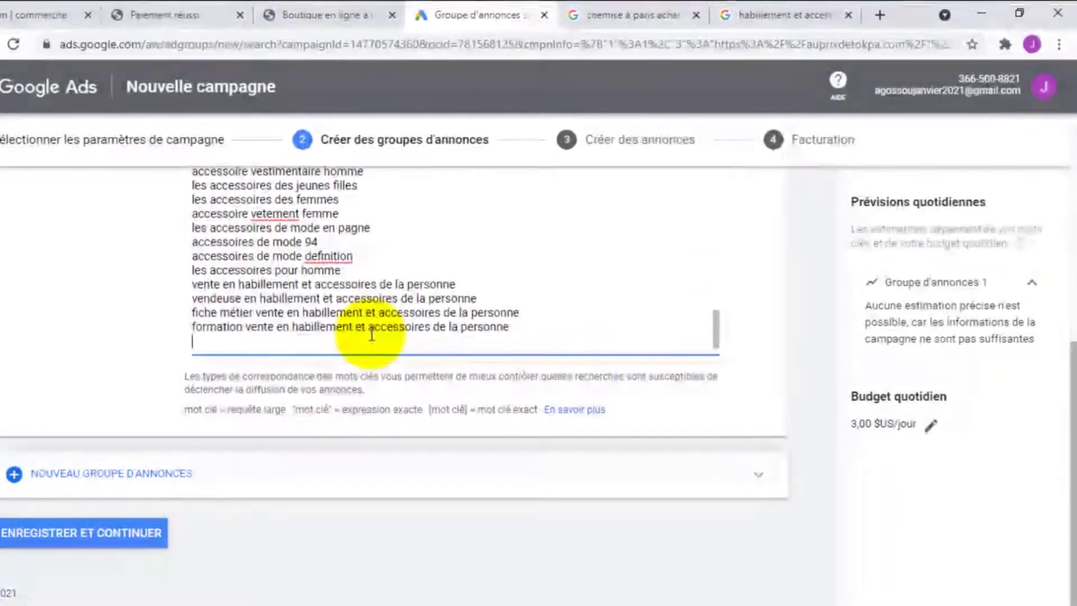
pyautogui.scroll(5, 397, 292)
pyautogui.scroll(3, 396, 292)
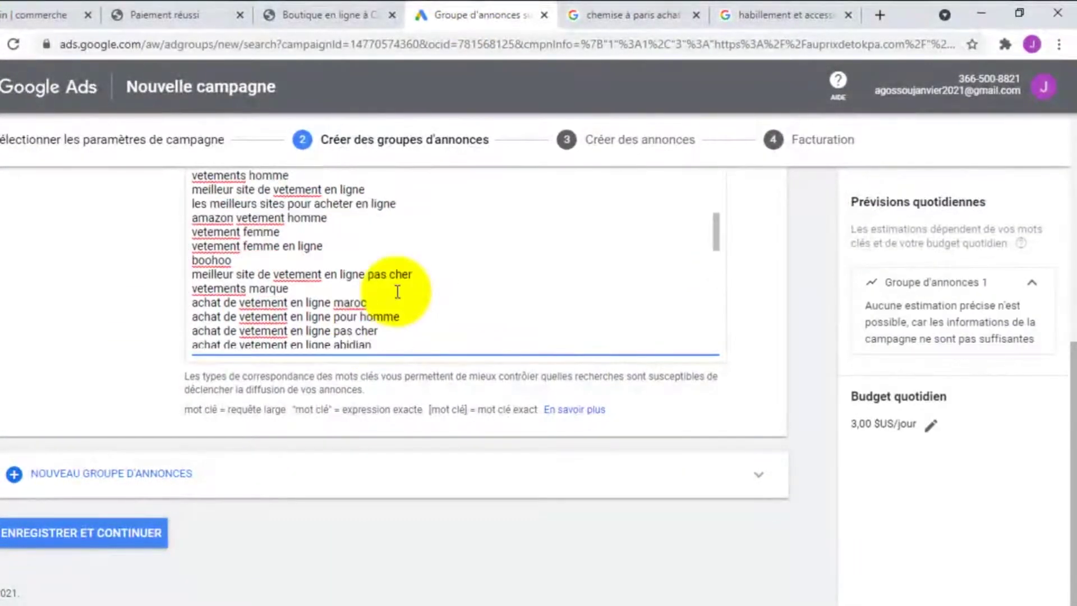
pyautogui.scroll(-2, 396, 286)
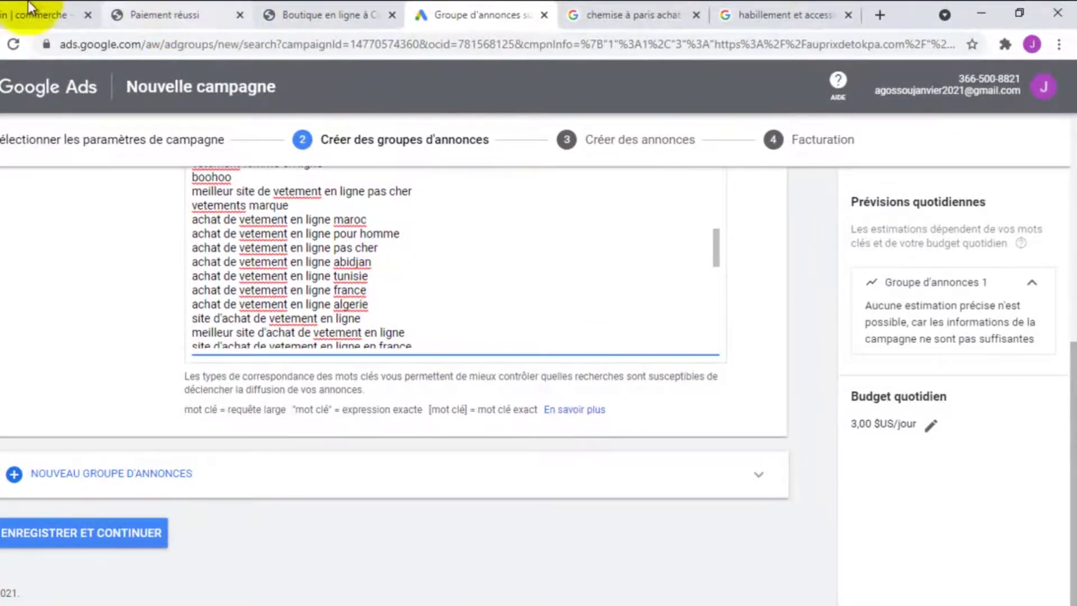
# Search Google for 'sac a main femme'
pyautogui.click(774, 11)
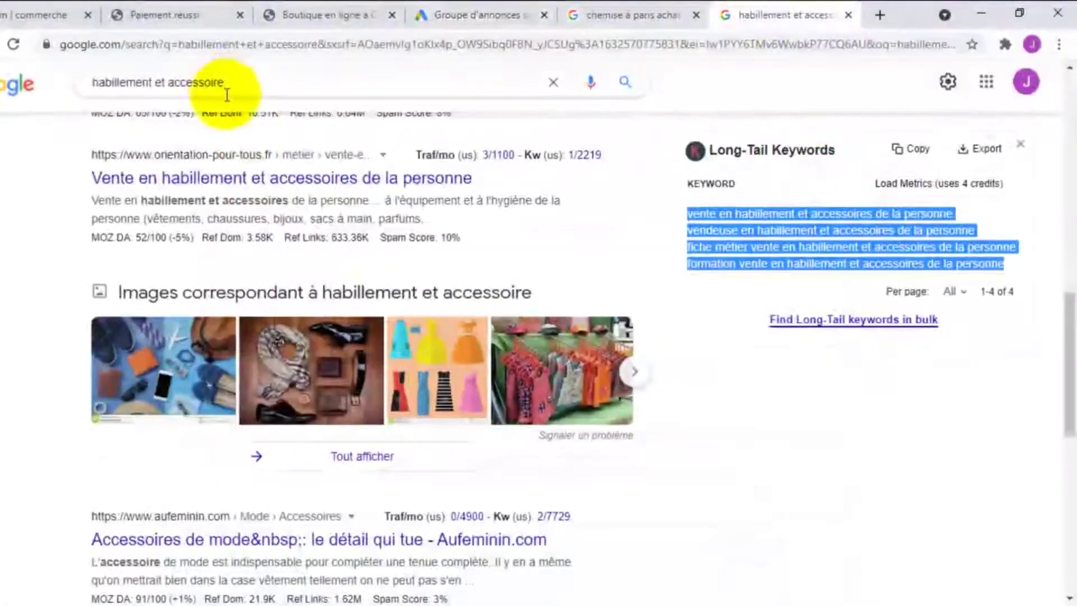
pyautogui.doubleClick(223, 84)
pyautogui.hotkey('ctrl', 'a')
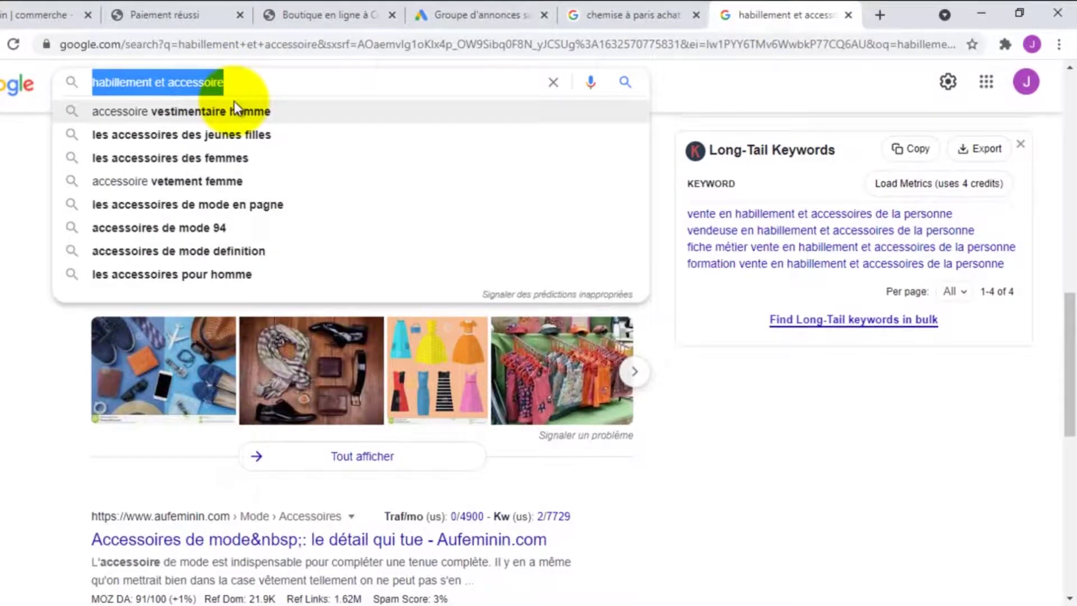
pyautogui.write('sac a')
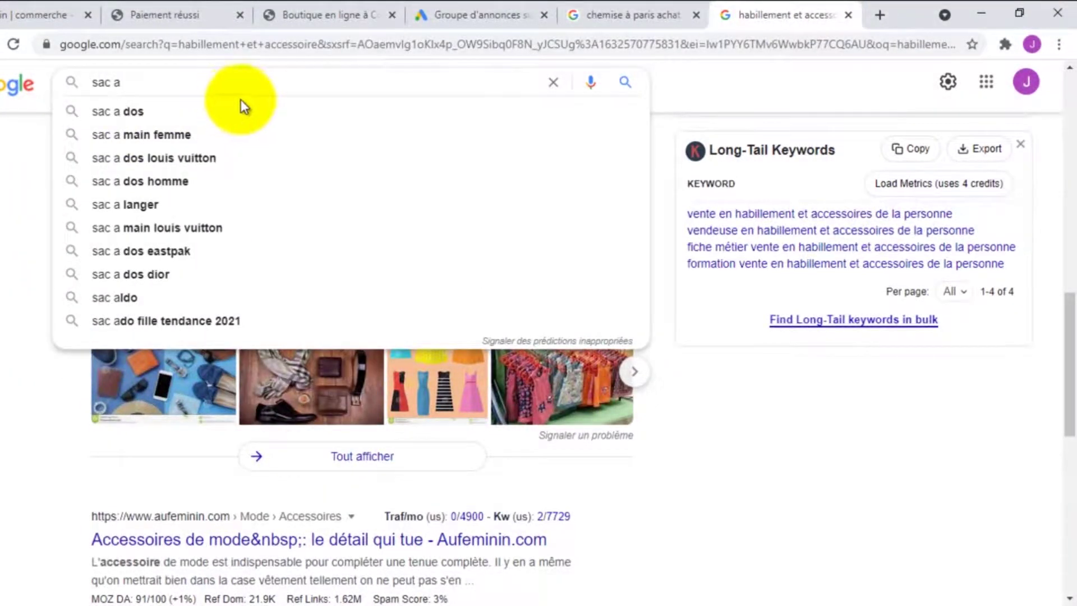
pyautogui.click(177, 136)
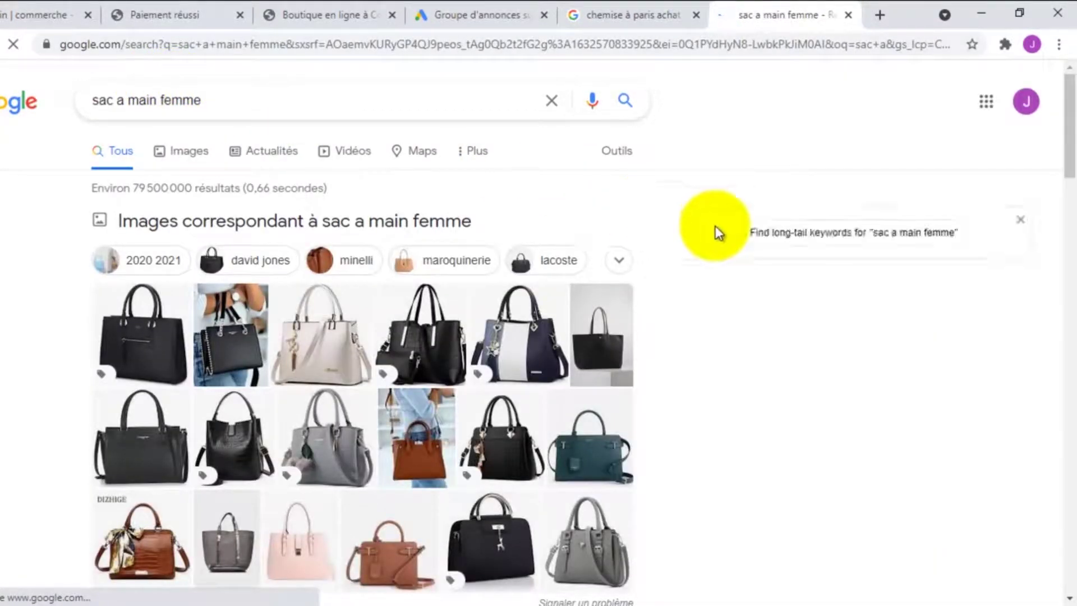
# Copy the eight 'sac a main' related keywords from the search results
pyautogui.scroll(-5, 716, 226)
pyautogui.scroll(-3, 734, 314)
pyautogui.scroll(6, 772, 315)
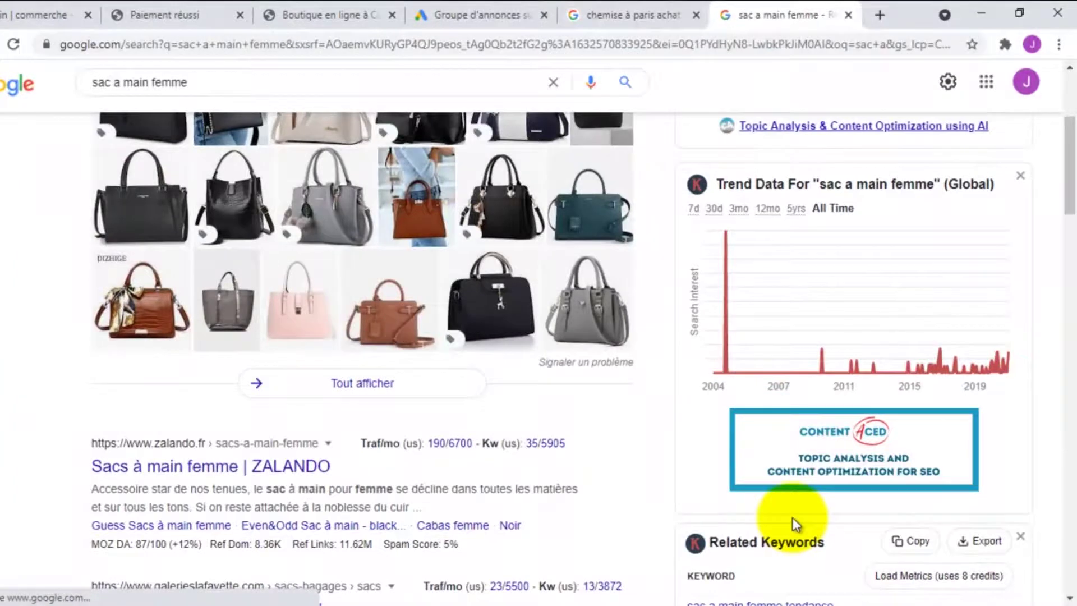
pyautogui.scroll(-4, 797, 511)
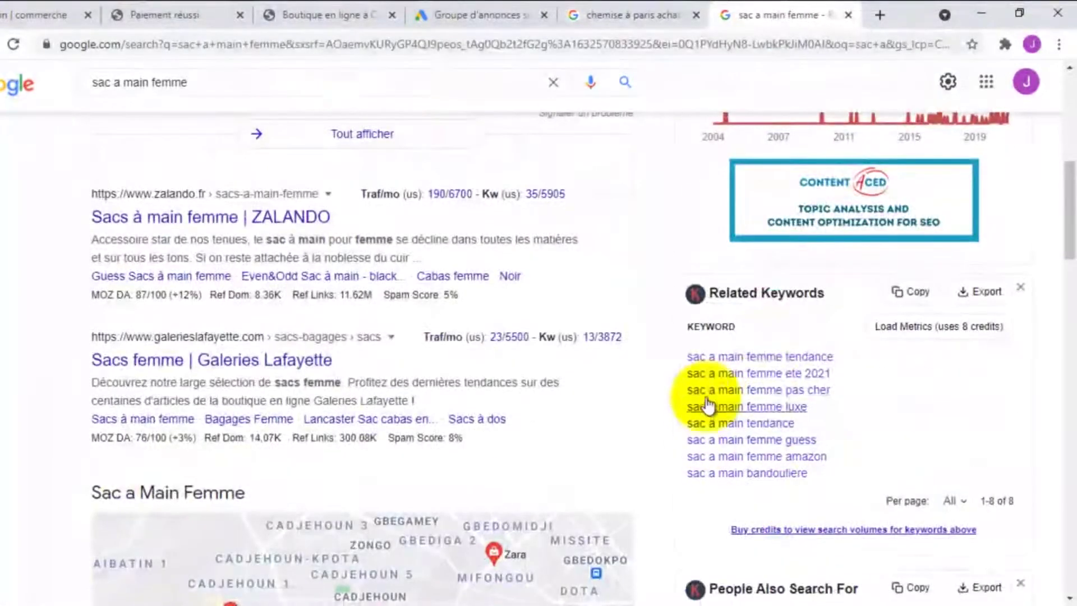
pyautogui.moveTo(822, 482); pyautogui.dragTo(689, 359)
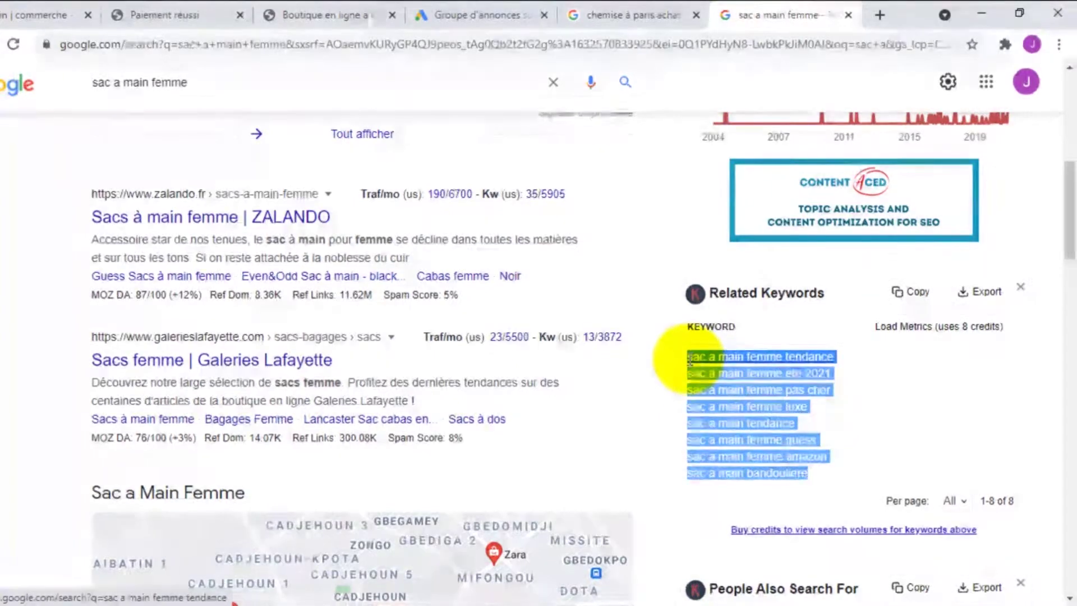
pyautogui.rightClick(712, 359)
pyautogui.click(692, 220)
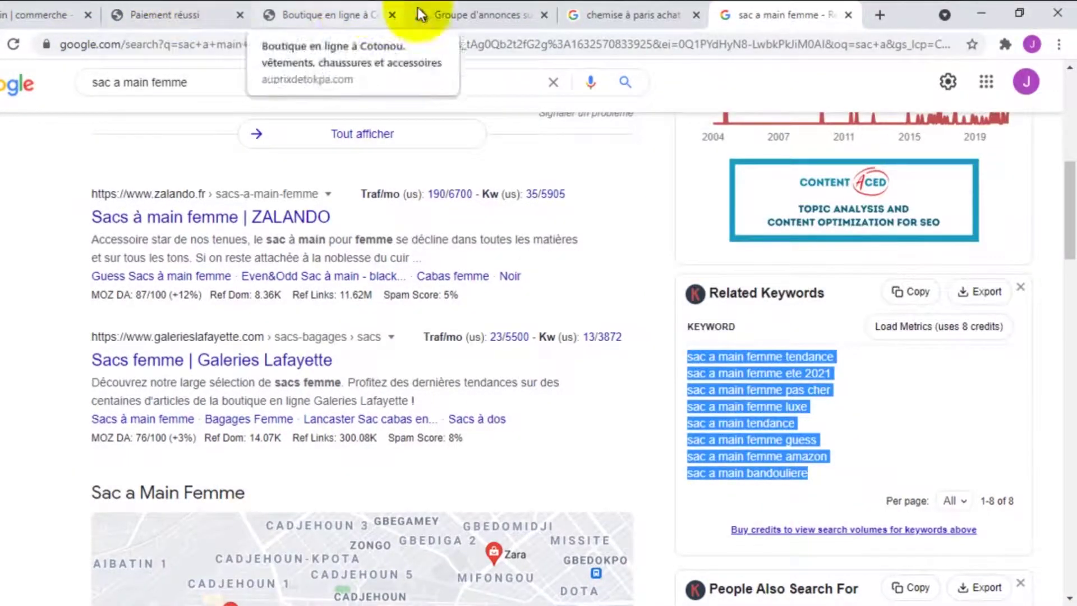
# Paste the handbag keywords at the end of the ad group's list, ending with 'sac a main bandouliere'
pyautogui.click(463, 7)
pyautogui.hotkey('ctrl', 'v')
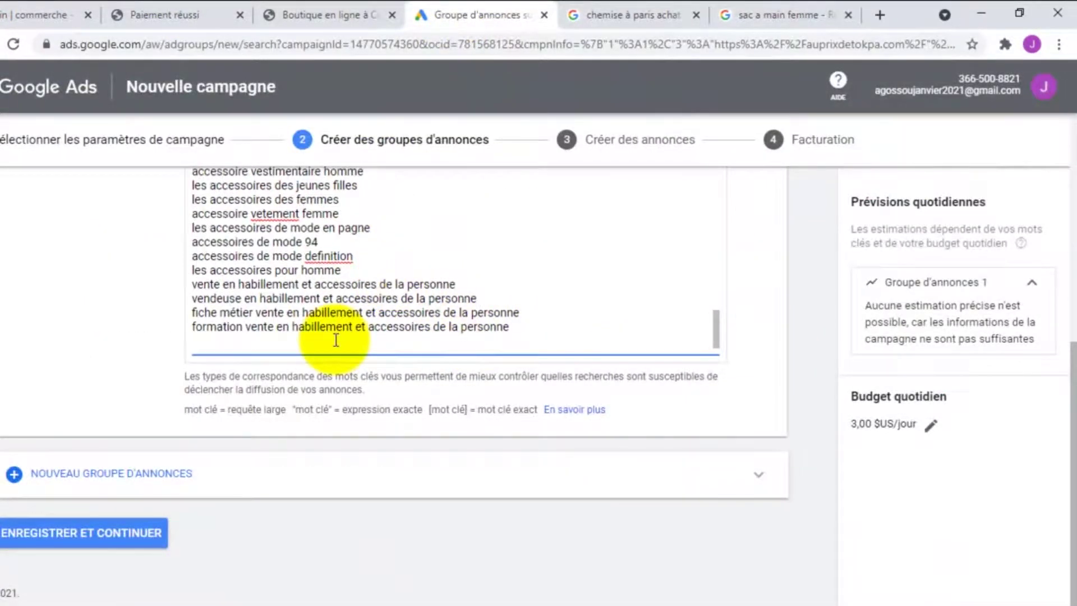
pyautogui.hotkey('ctrl', 'v')
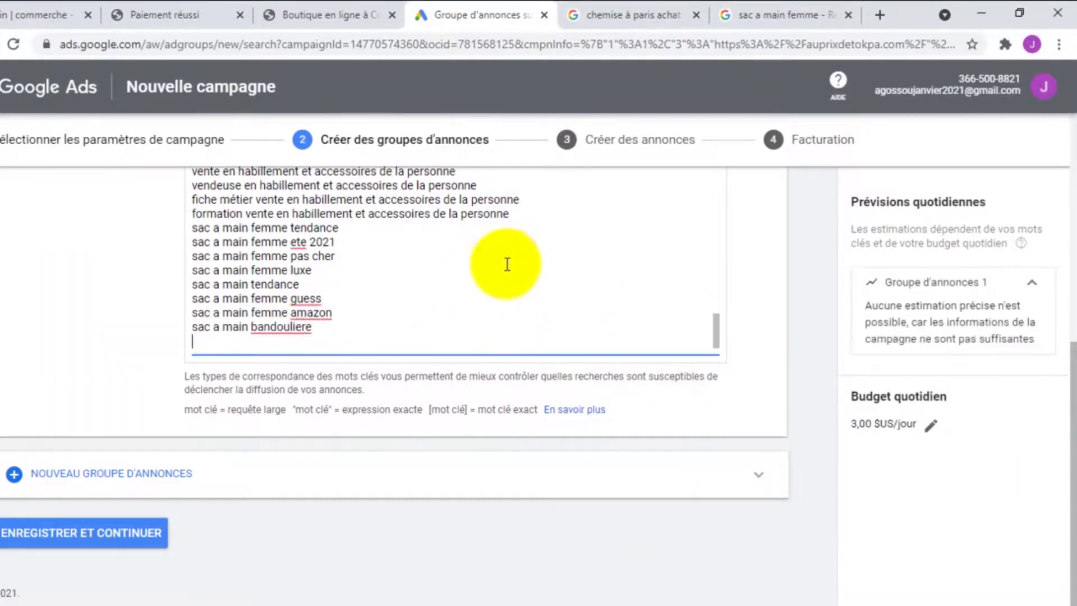
pyautogui.scroll(3, 458, 286)
pyautogui.scroll(10, 428, 279)
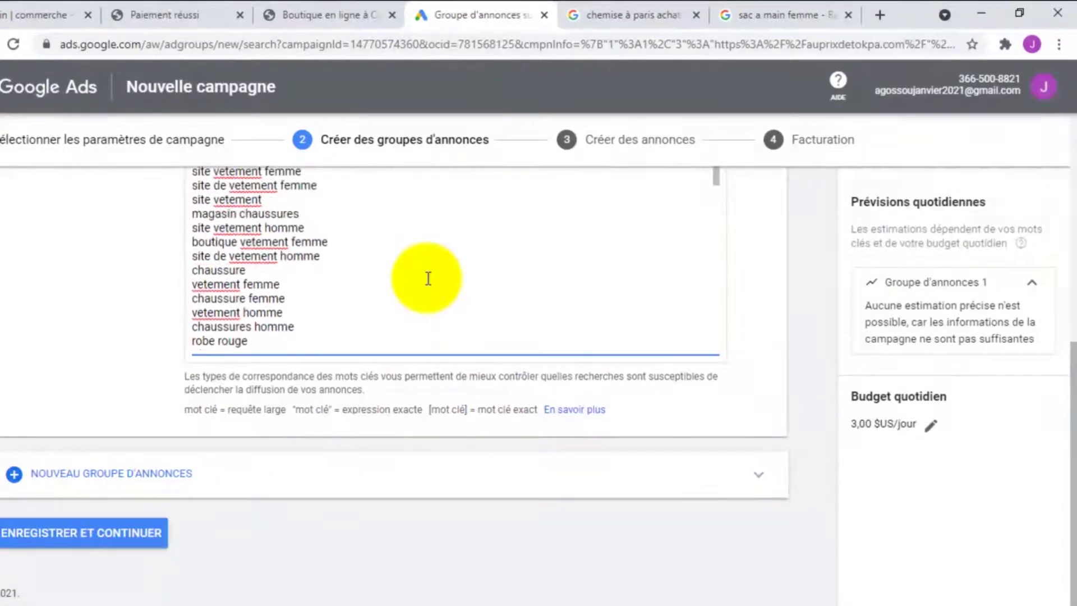
pyautogui.scroll(3, 428, 279)
pyautogui.scroll(-2, 416, 272)
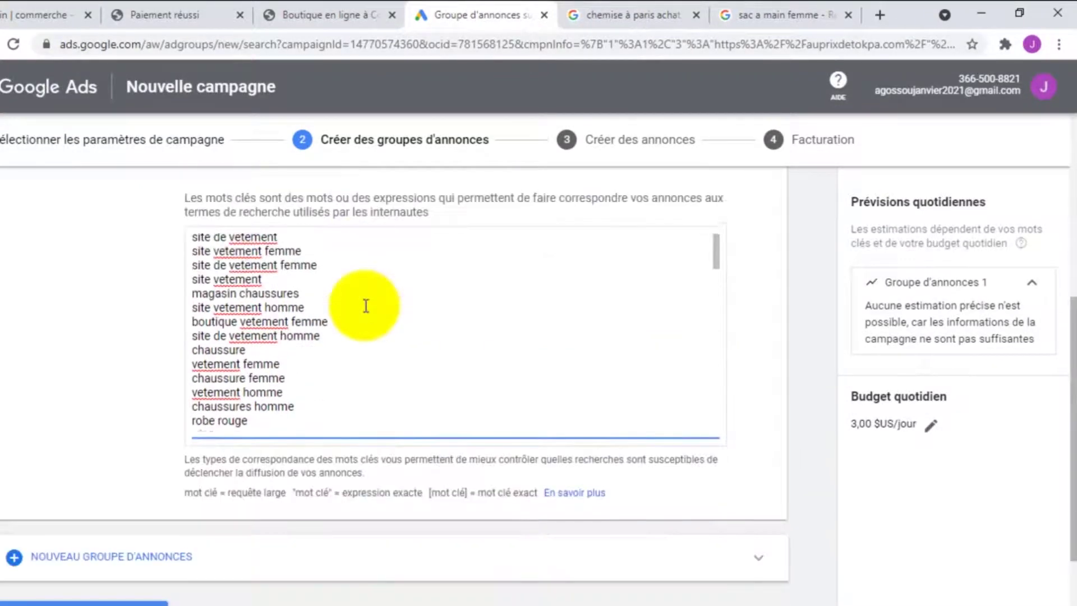
pyautogui.scroll(-15, 365, 305)
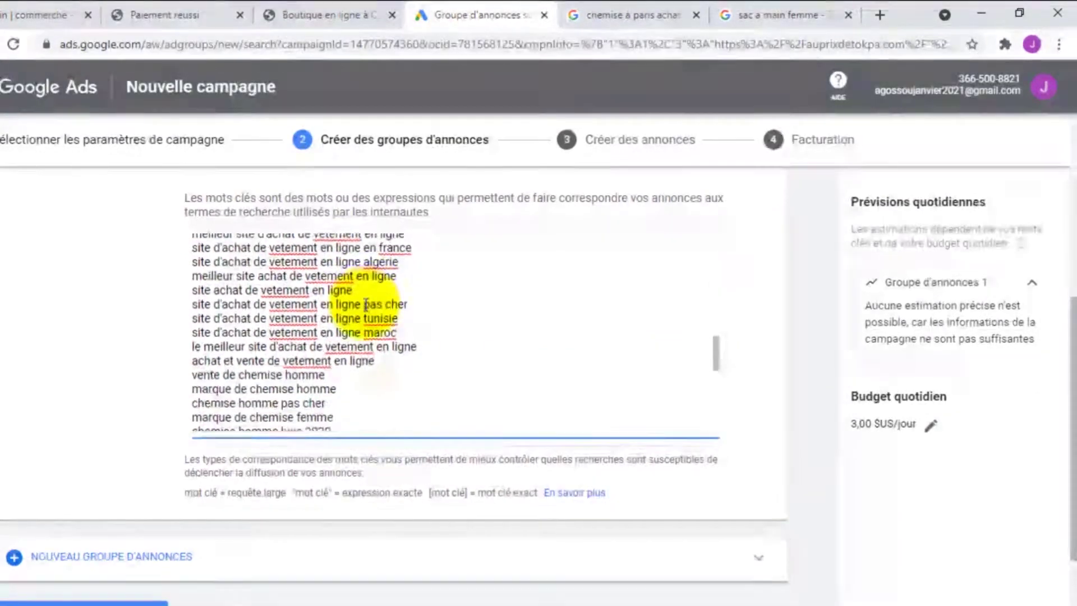
pyautogui.scroll(-2, 366, 307)
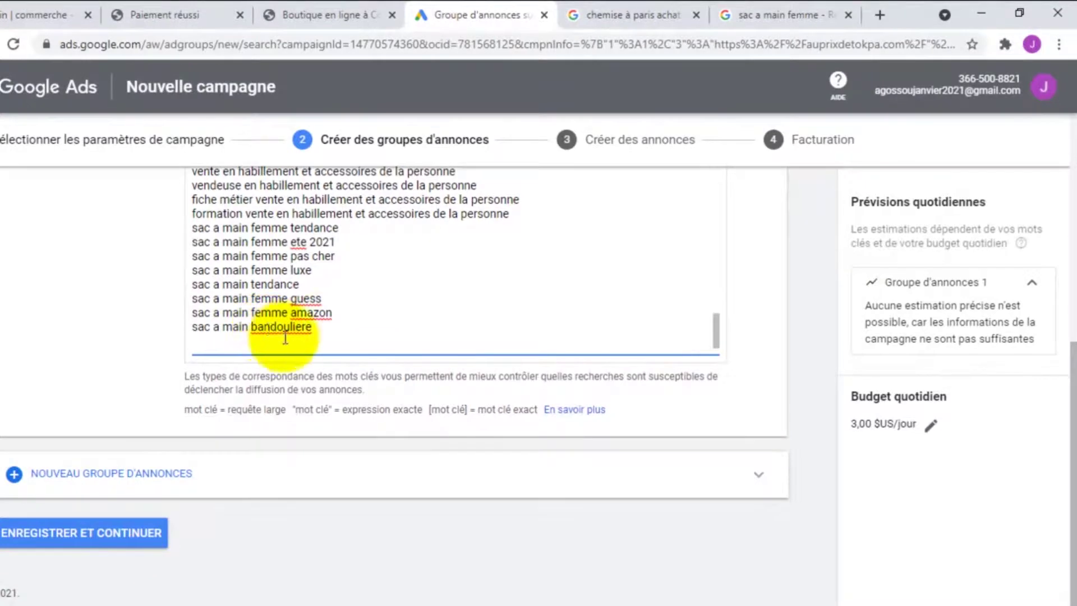
pyautogui.click(746, 14)
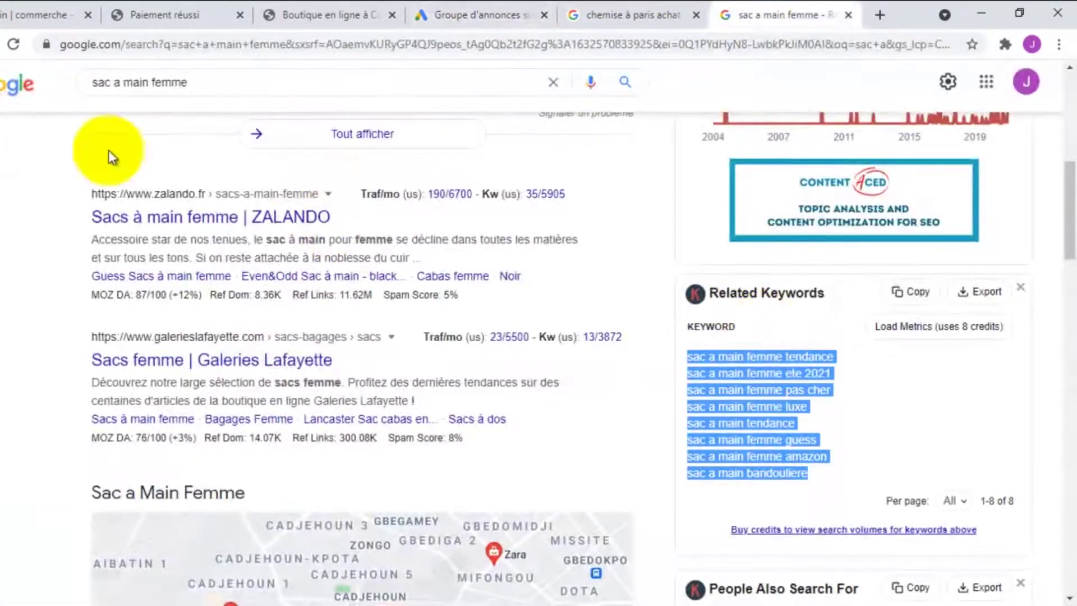
# Search Google for 'achat de chaussure'
pyautogui.scroll(5, 110, 150)
pyautogui.tripleClick(181, 83)
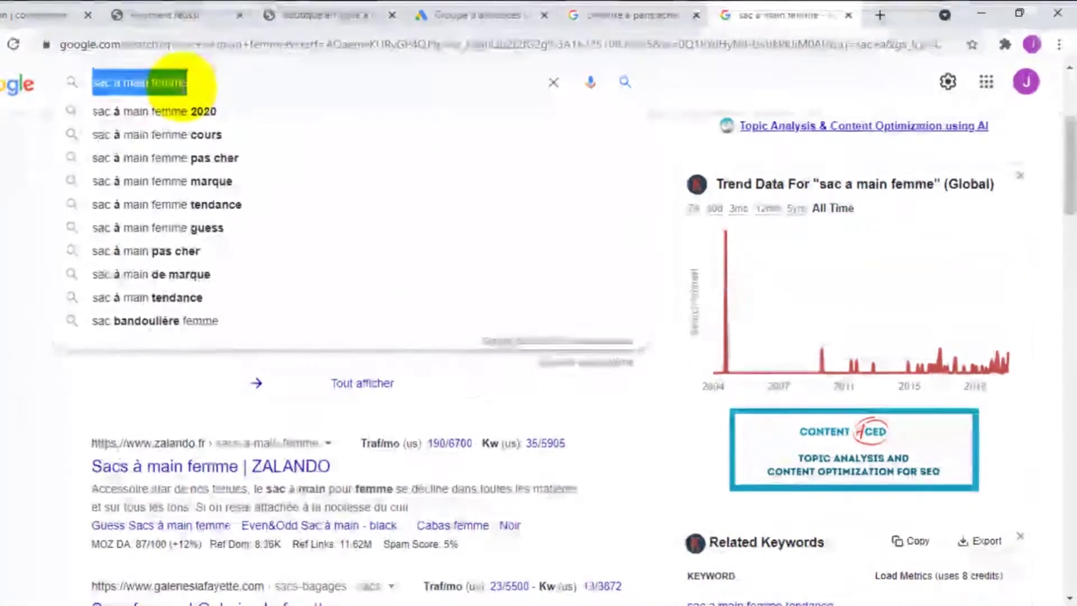
pyautogui.write('ach')
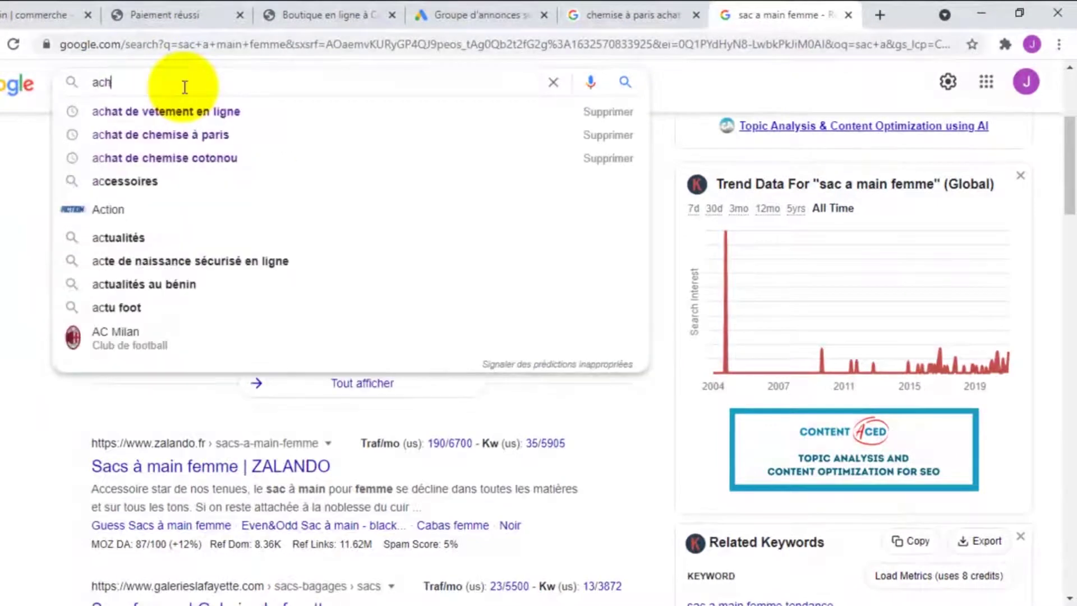
pyautogui.write('at de ')
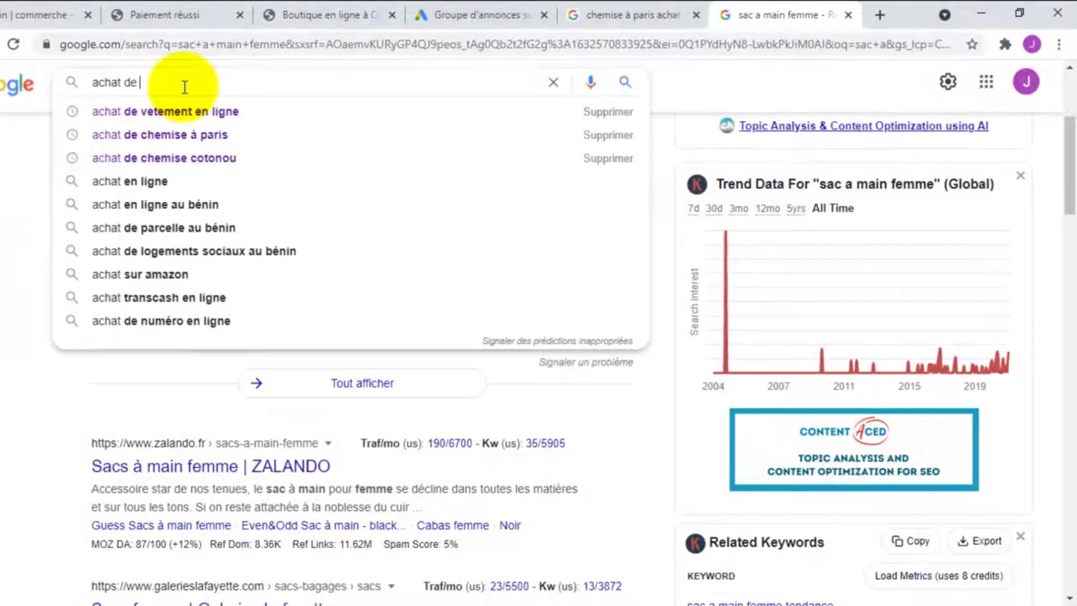
pyautogui.write('chaussure')
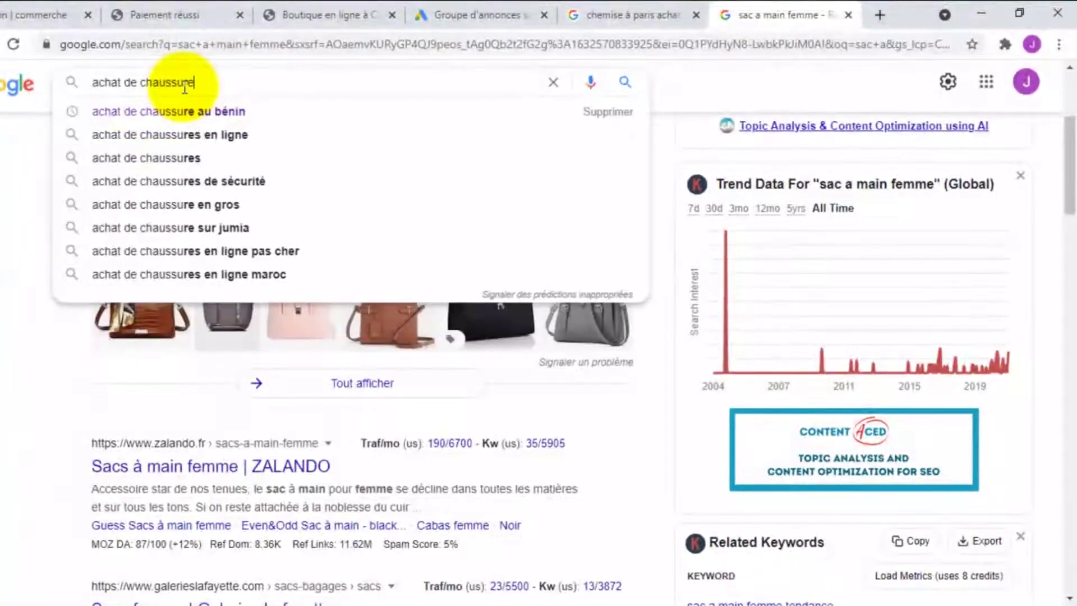
pyautogui.press('Return')
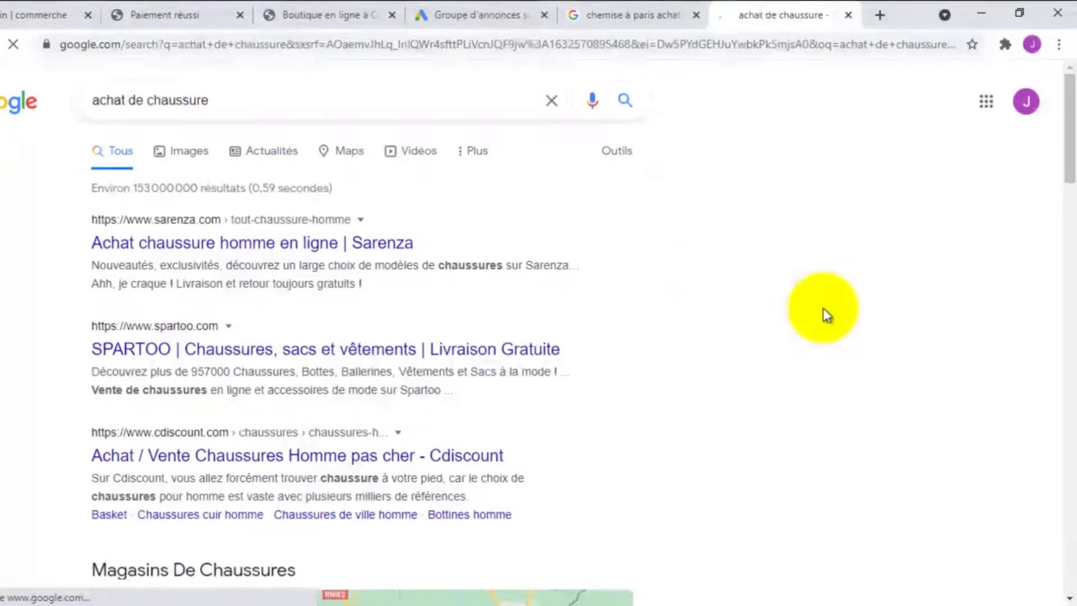
# Paste the eight related shoe keywords, 'site de chaussure pas cher' to 'chaussure homme pas cher', into the keyword list
pyautogui.scroll(-3, 805, 308)
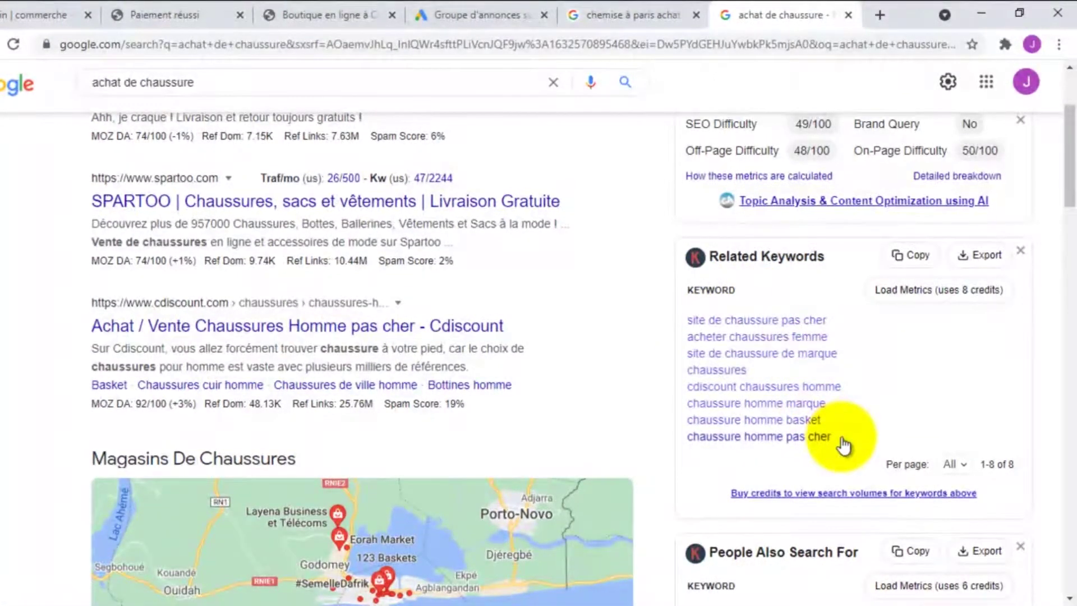
pyautogui.moveTo(828, 446); pyautogui.dragTo(714, 327)
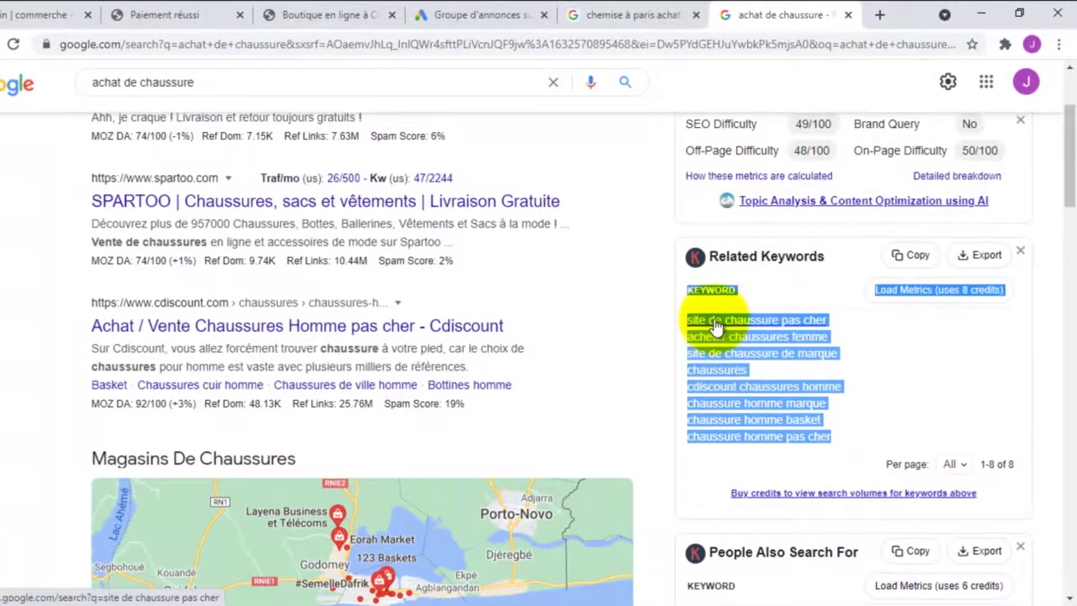
pyautogui.rightClick(715, 319)
pyautogui.click(921, 314)
pyautogui.moveTo(857, 444); pyautogui.dragTo(693, 324)
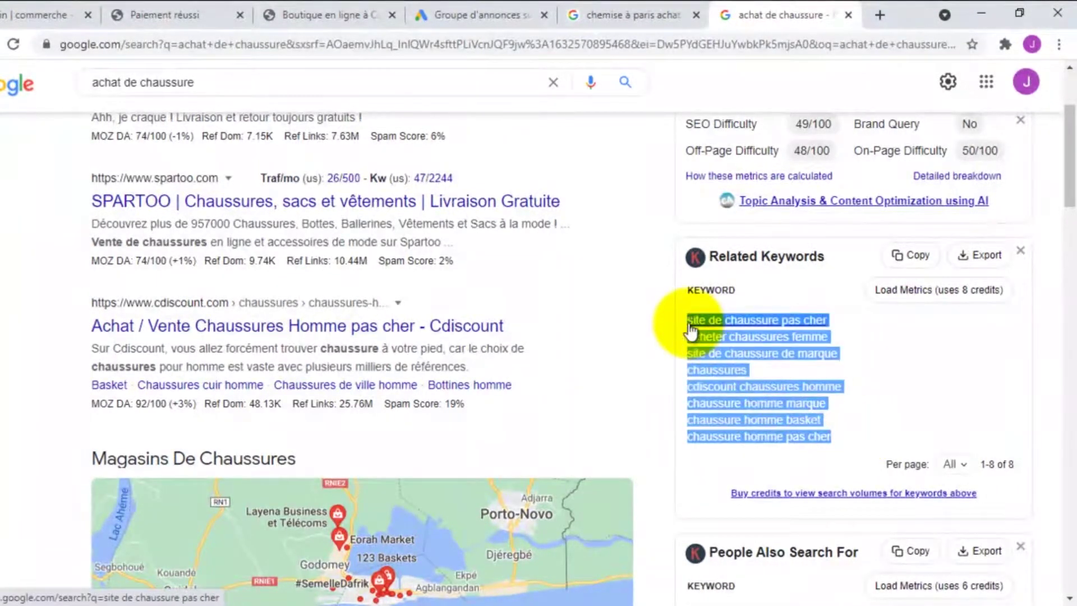
pyautogui.rightClick(698, 331)
pyautogui.click(712, 452)
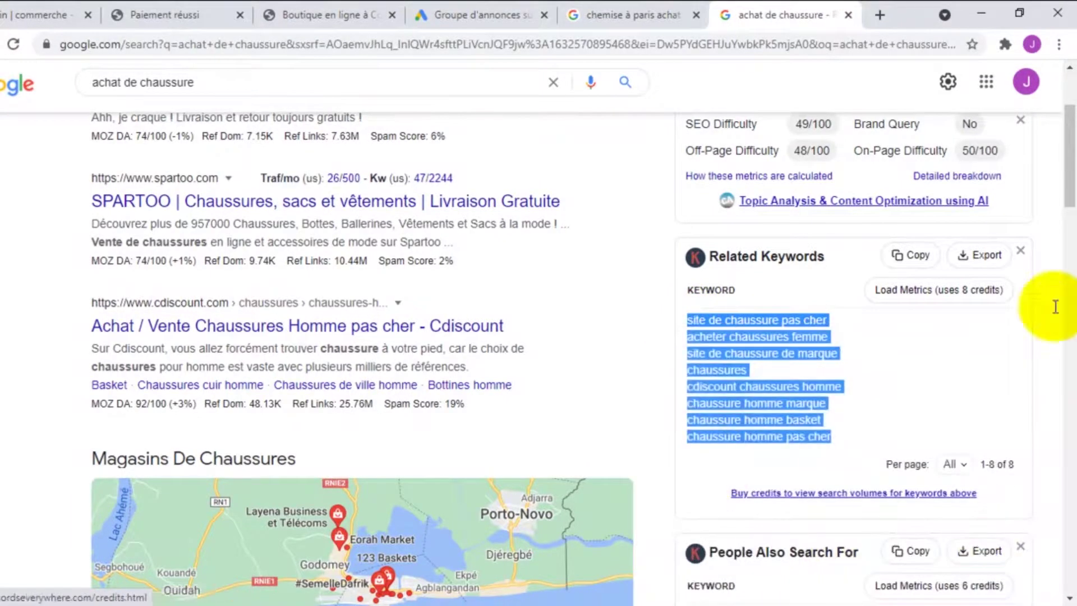
pyautogui.click(479, 14)
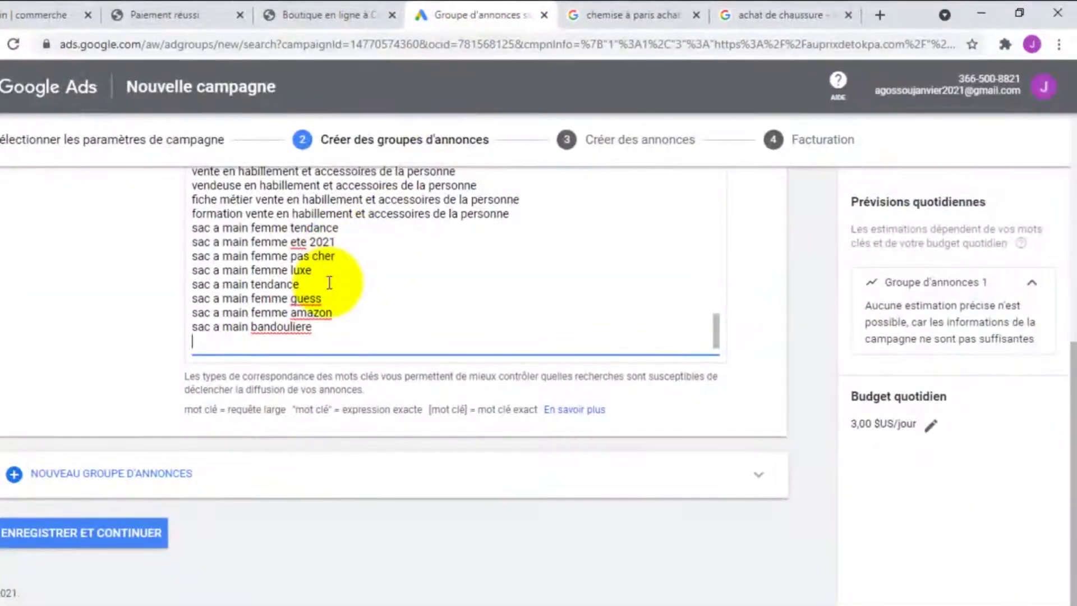
pyautogui.hotkey('ctrl', 'v')
pyautogui.scroll(5, 336, 277)
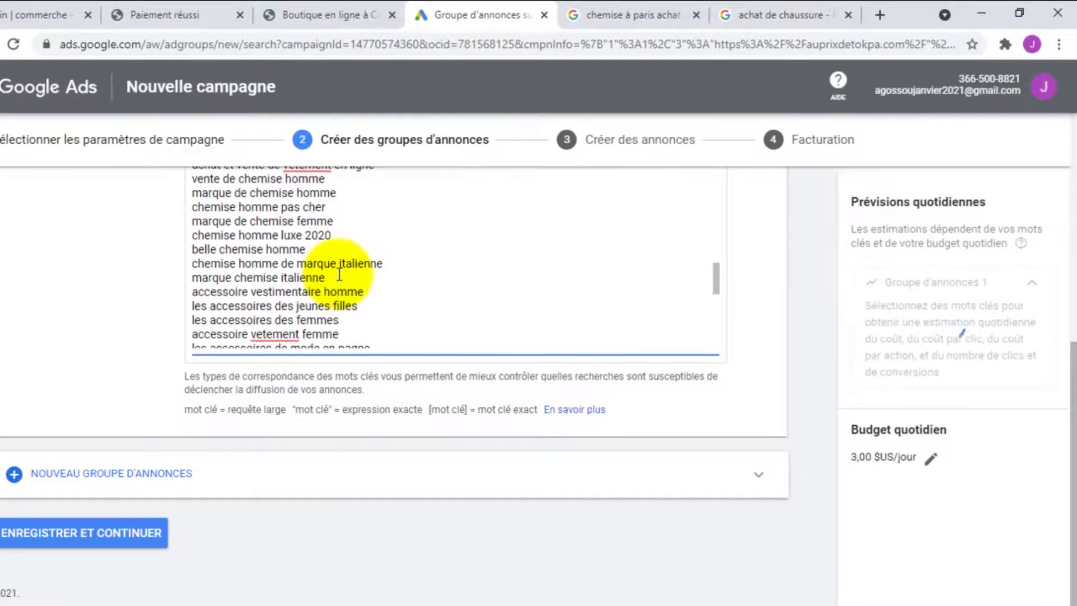
pyautogui.scroll(-5, 338, 275)
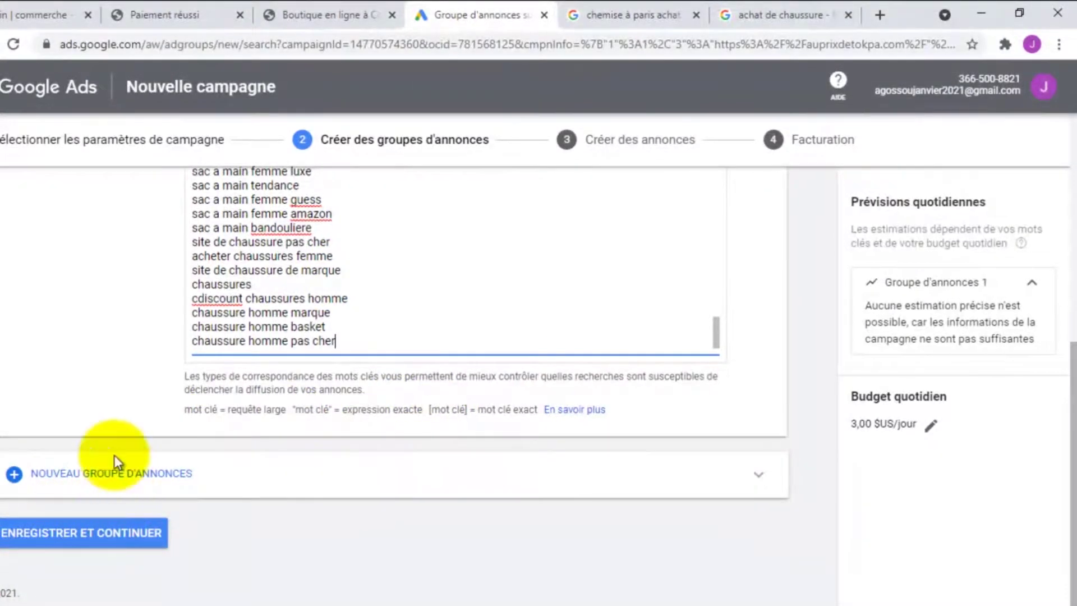
pyautogui.scroll(5, 73, 398)
pyautogui.scroll(-5, 82, 390)
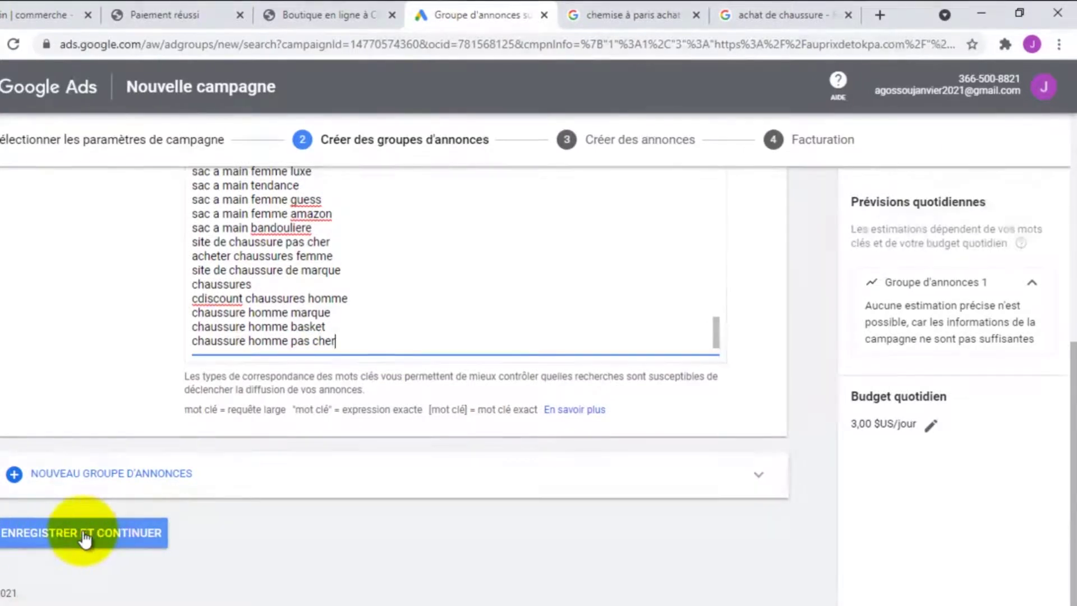
# Save the ad group and review the ad's headlines, descriptions and preview on the Créer des annonces page
pyautogui.click(81, 533)
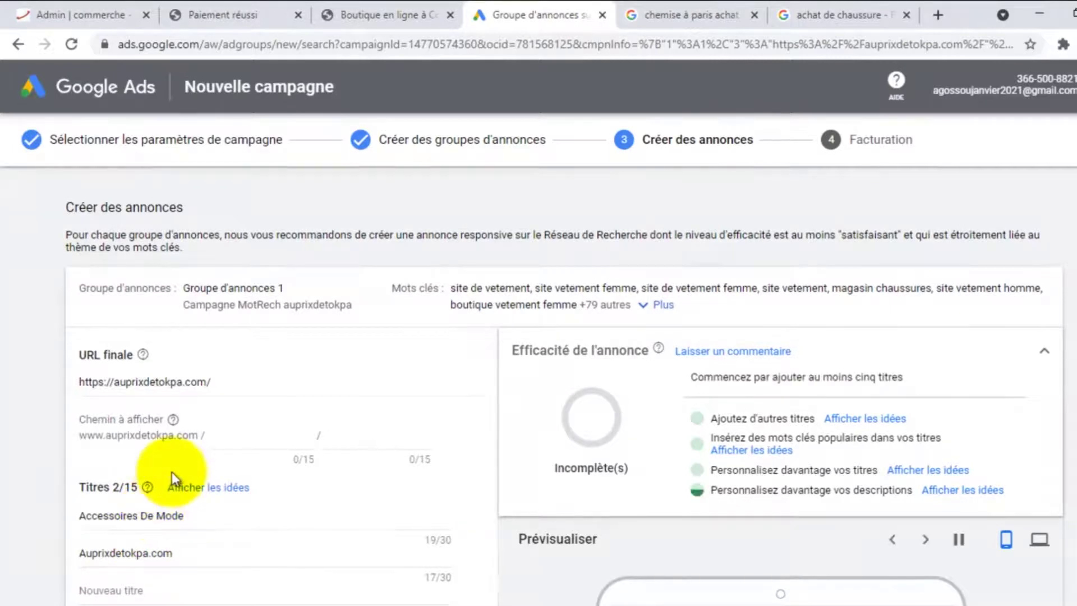
pyautogui.scroll(-1, 223, 415)
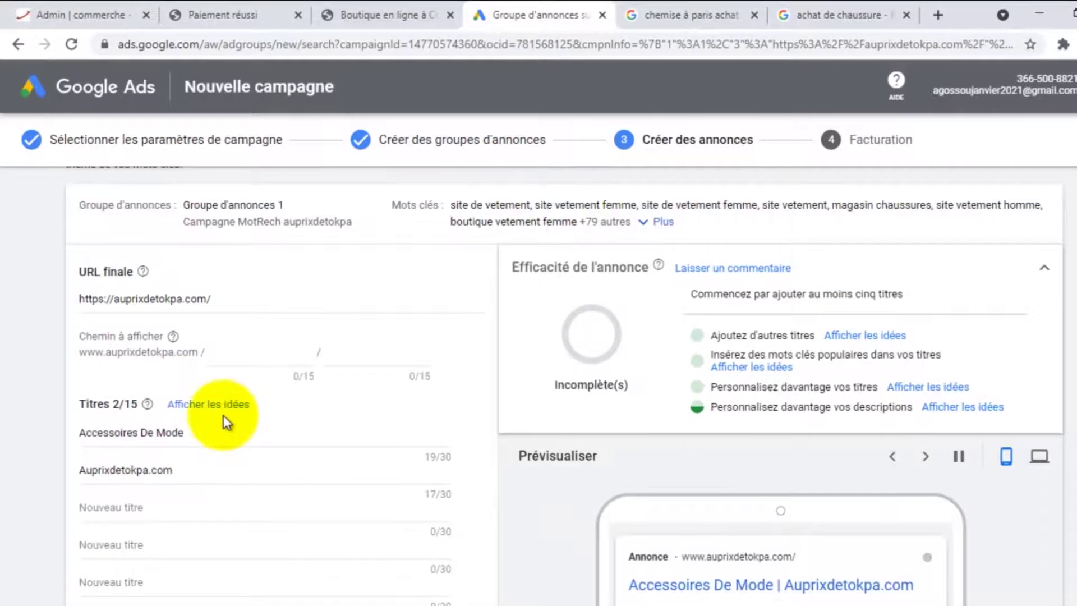
pyautogui.scroll(-2, 222, 415)
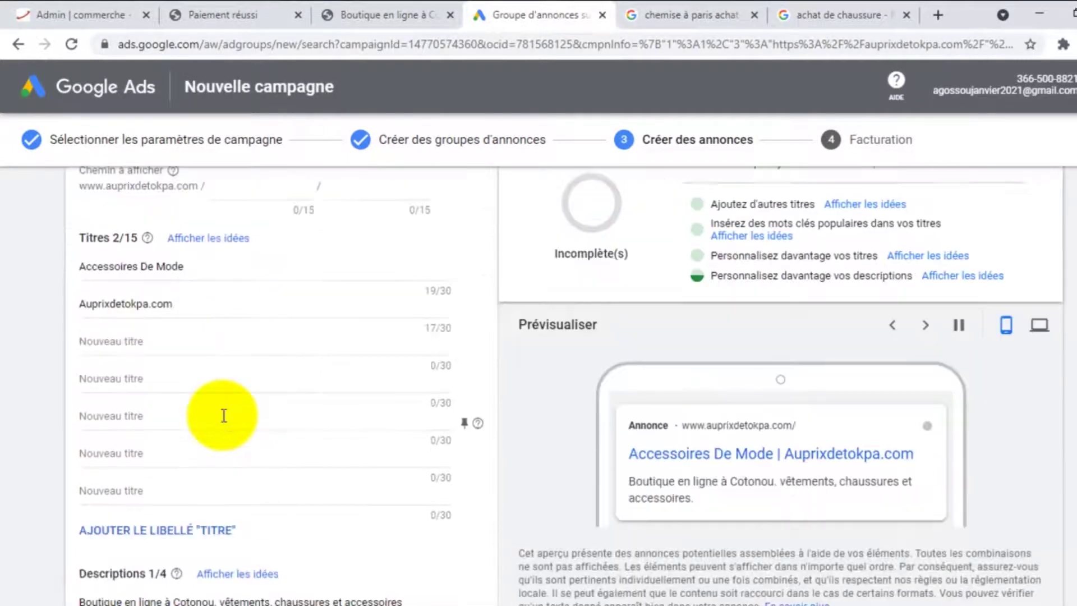
pyautogui.scroll(1, 222, 415)
pyautogui.scroll(1, 222, 415)
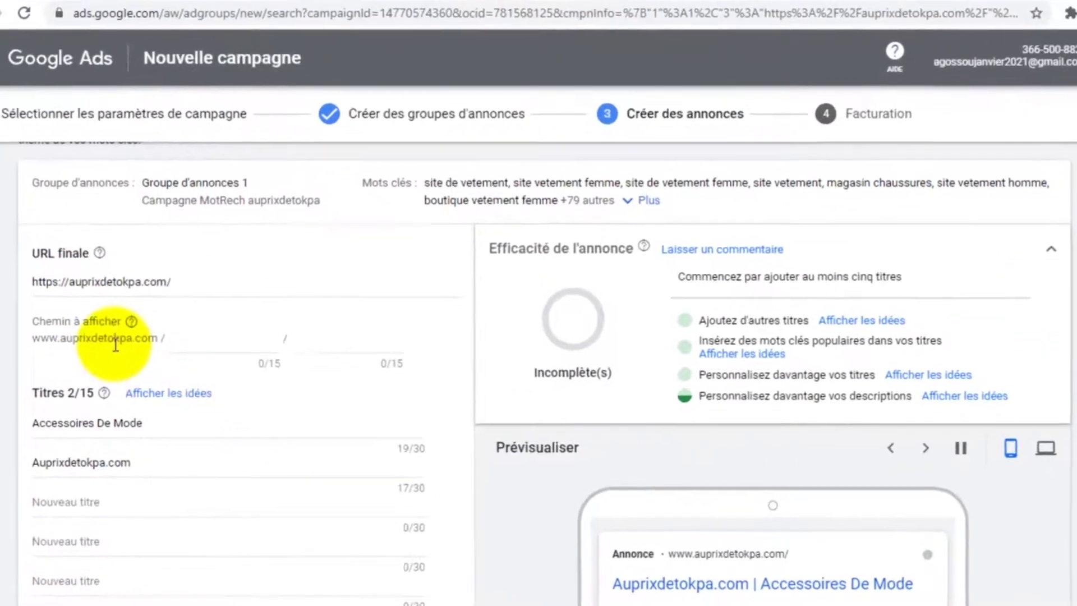
pyautogui.scroll(-3, 115, 344)
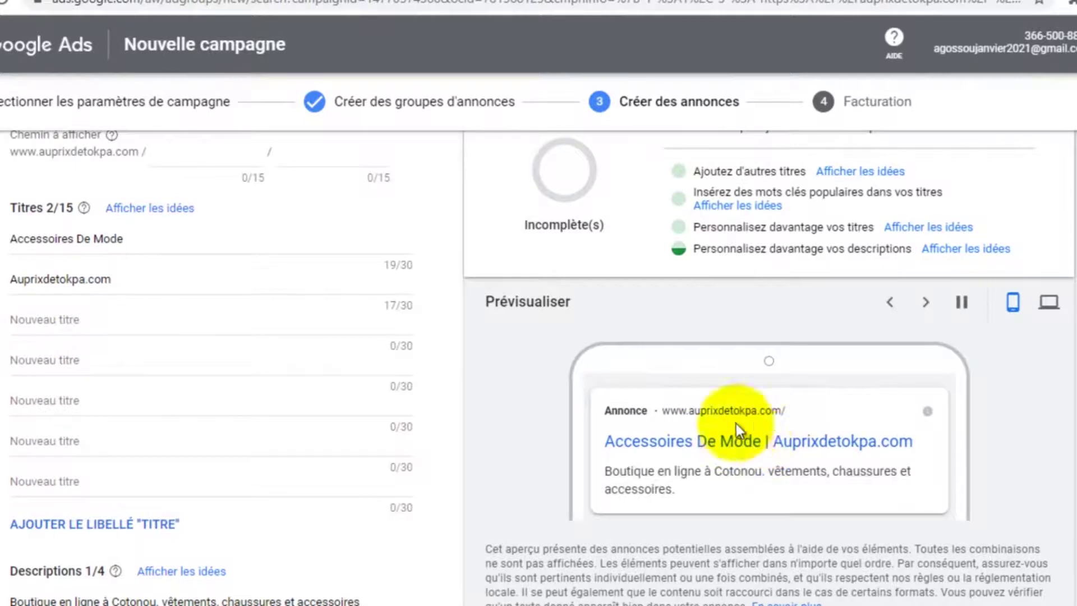
pyautogui.scroll(-1, 736, 442)
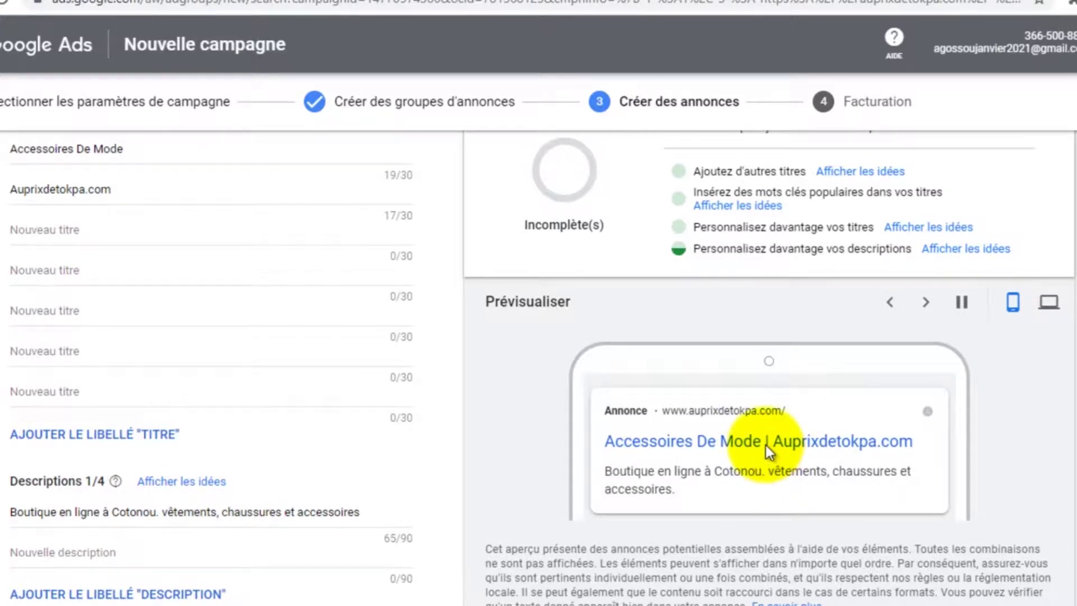
pyautogui.scroll(4, 272, 342)
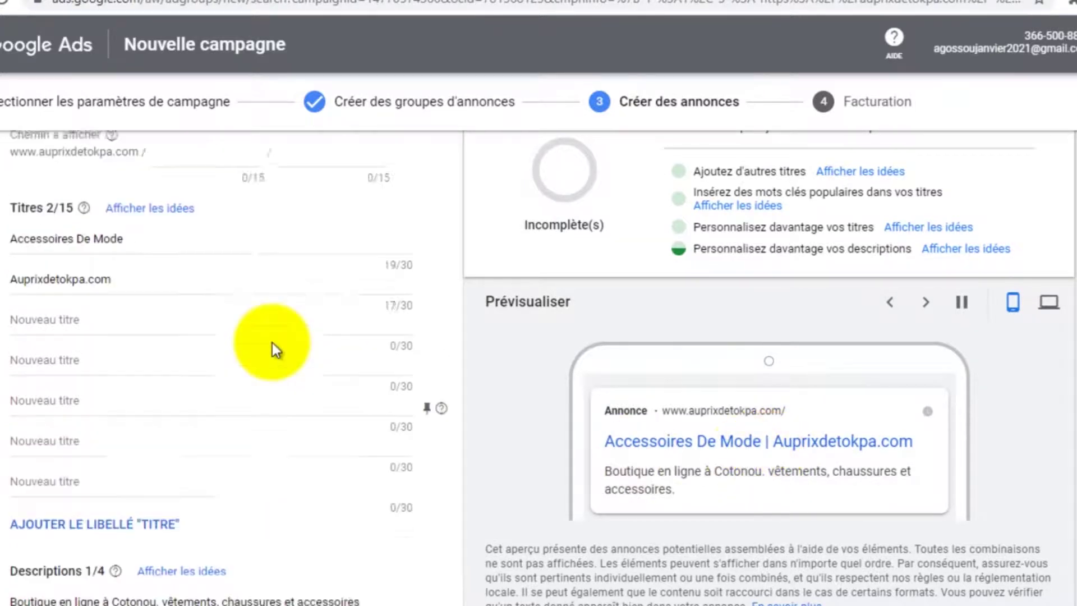
pyautogui.scroll(2, 62, 298)
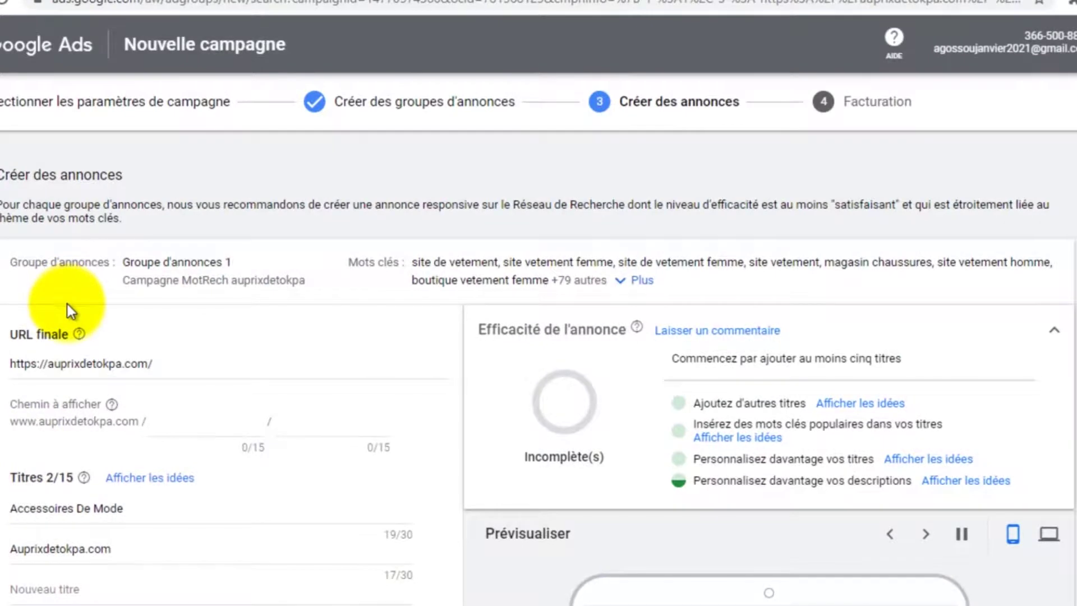
pyautogui.scroll(-4, 84, 355)
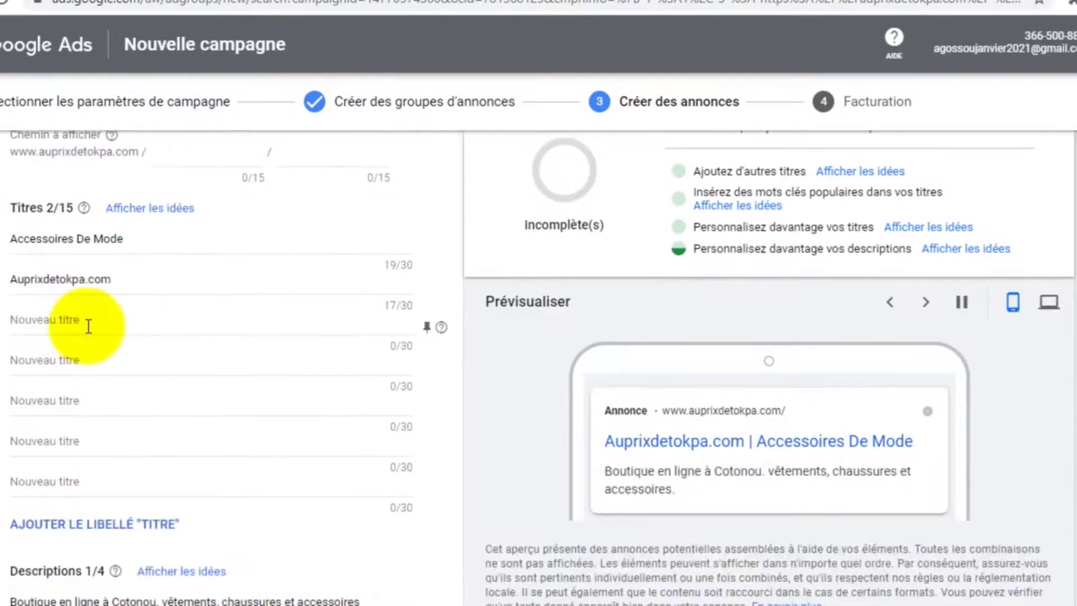
pyautogui.scroll(2, 84, 312)
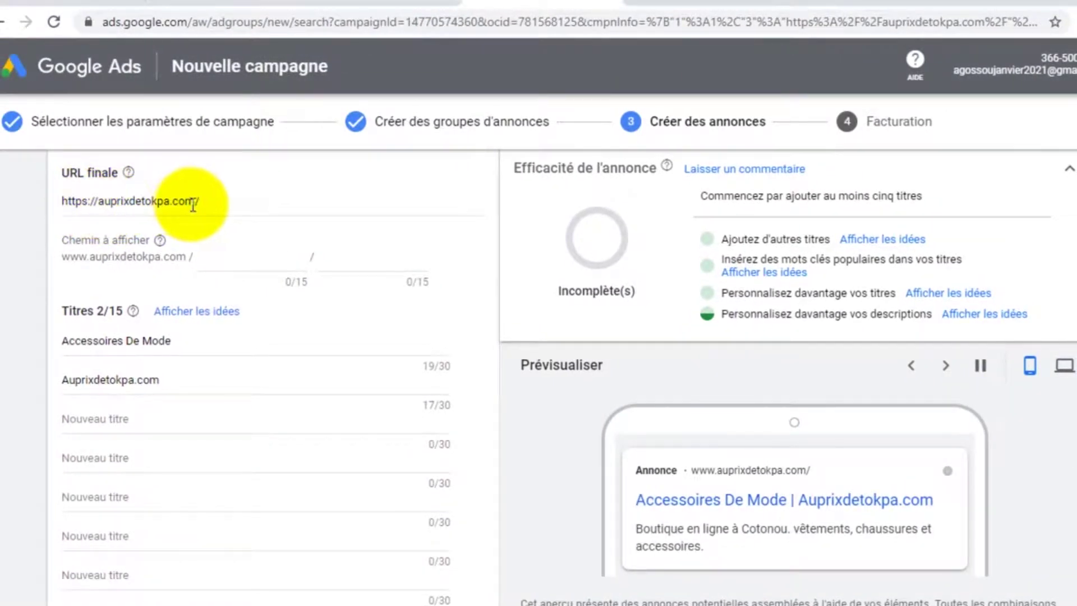
pyautogui.scroll(-2, 85, 300)
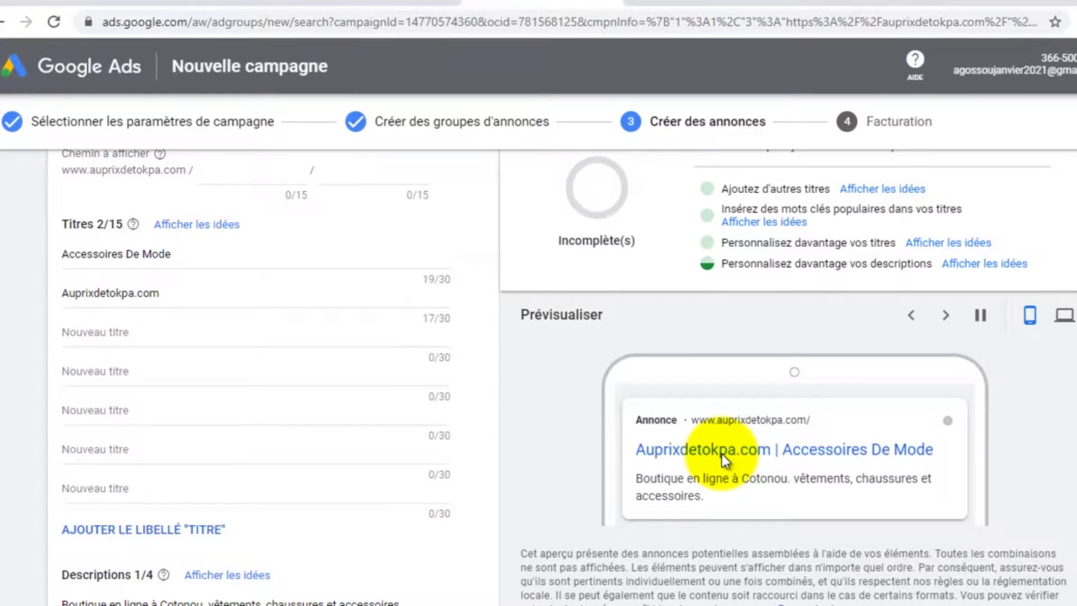
# Add the headlines 'Achetez des chemises hommes' and 'Achetez des chemises femmes'
pyautogui.click(130, 334)
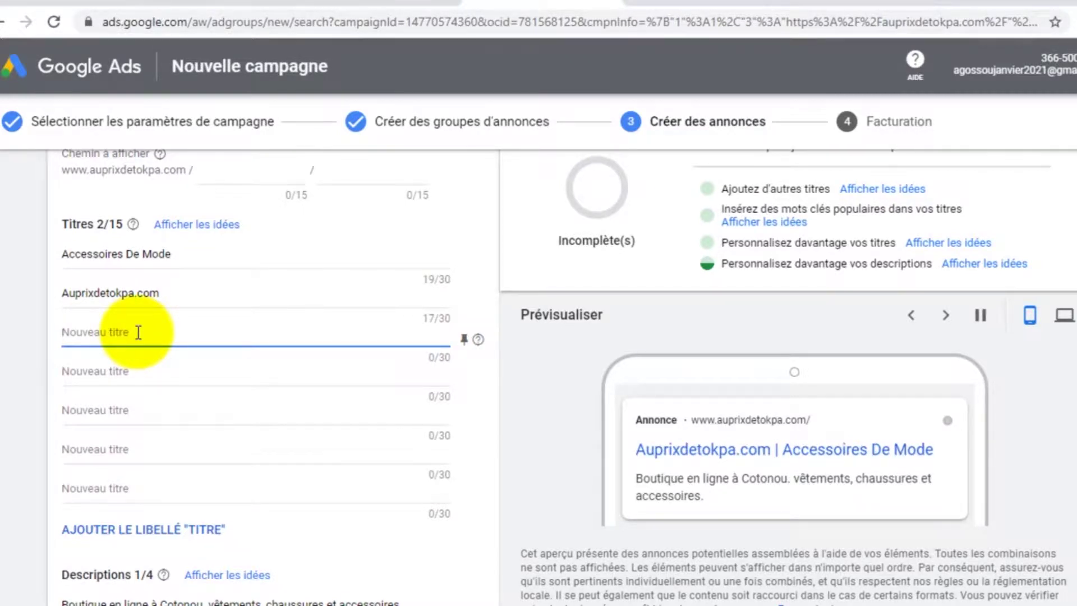
pyautogui.write('Ac')
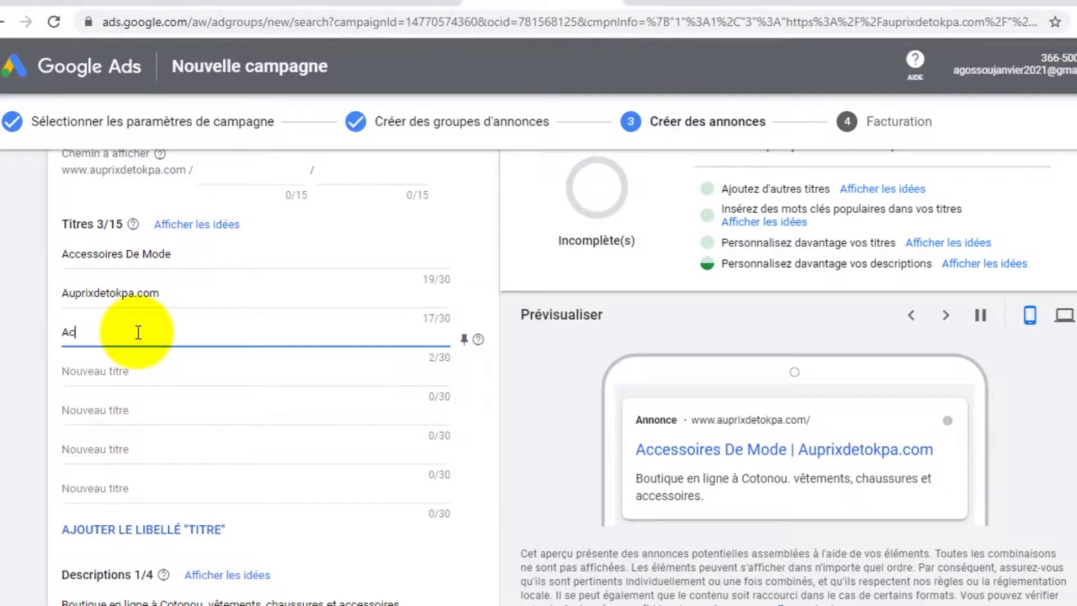
pyautogui.write('hetez des chemises')
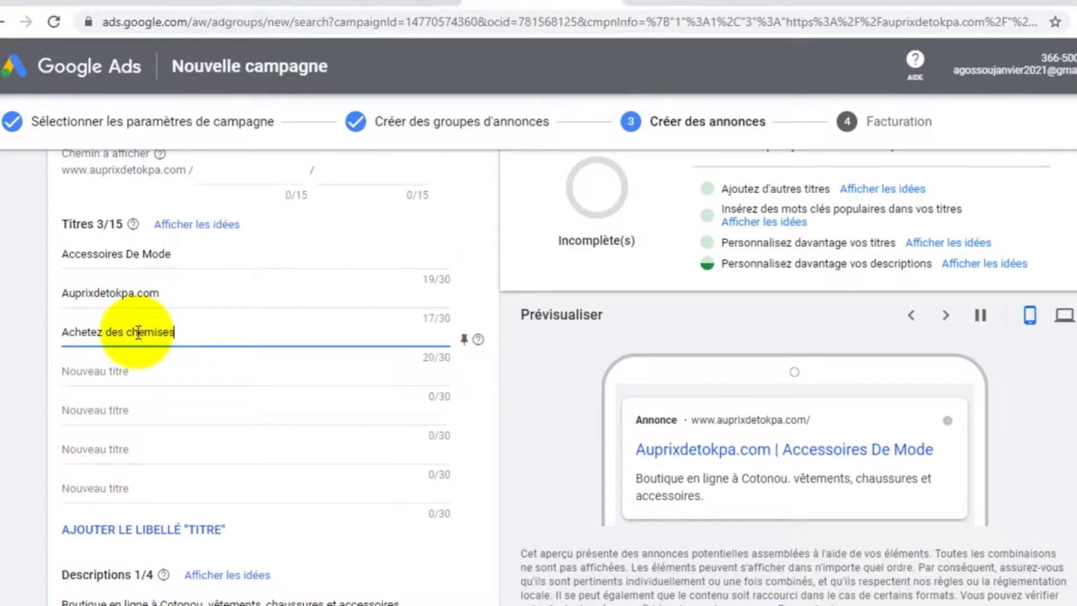
pyautogui.write(' hommes')
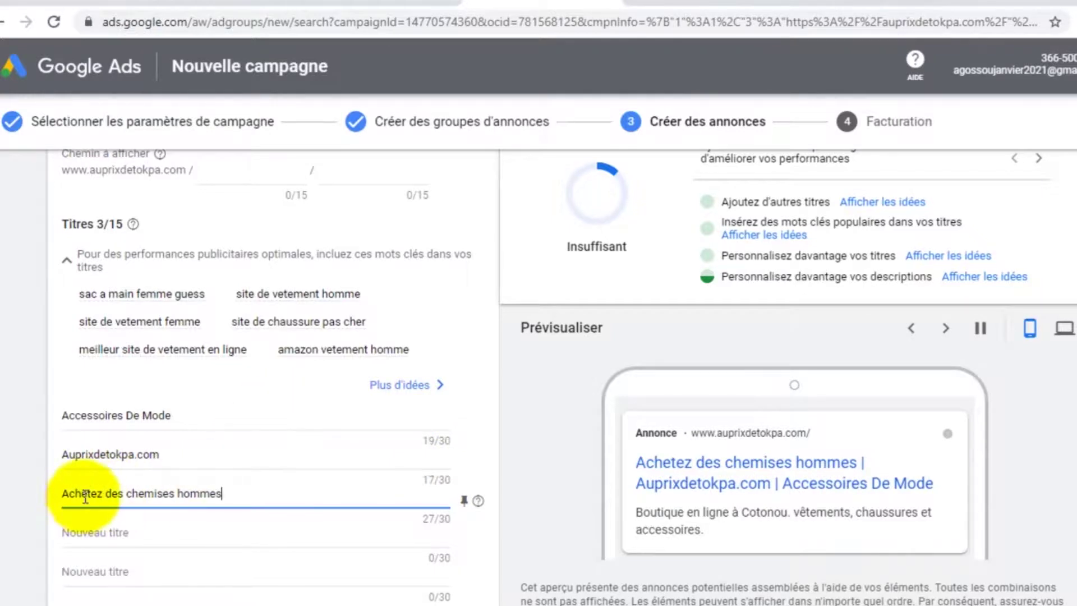
pyautogui.click(107, 532)
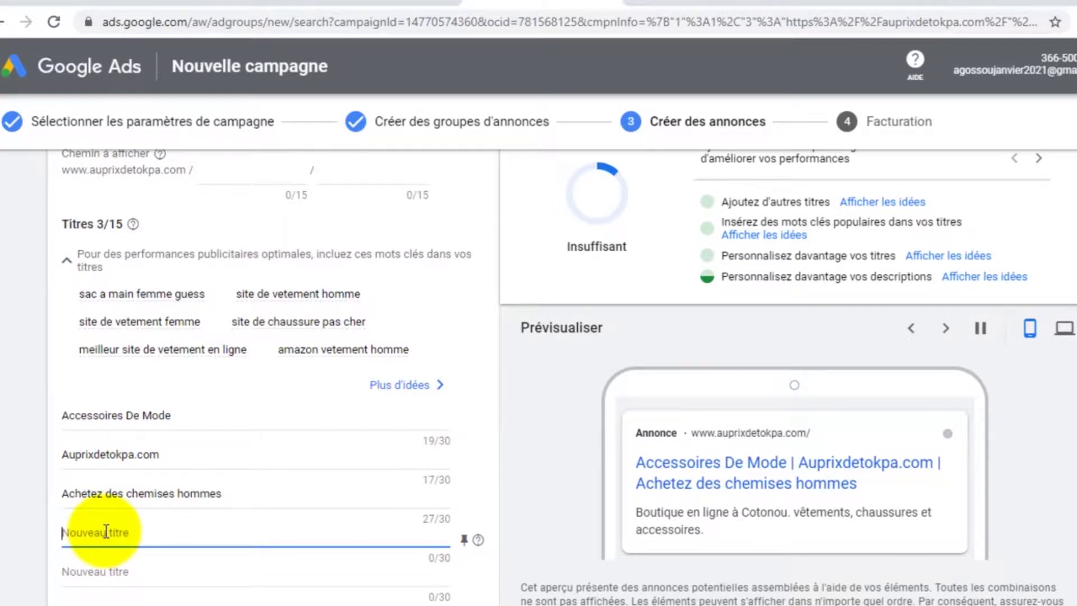
pyautogui.write('Chetez')
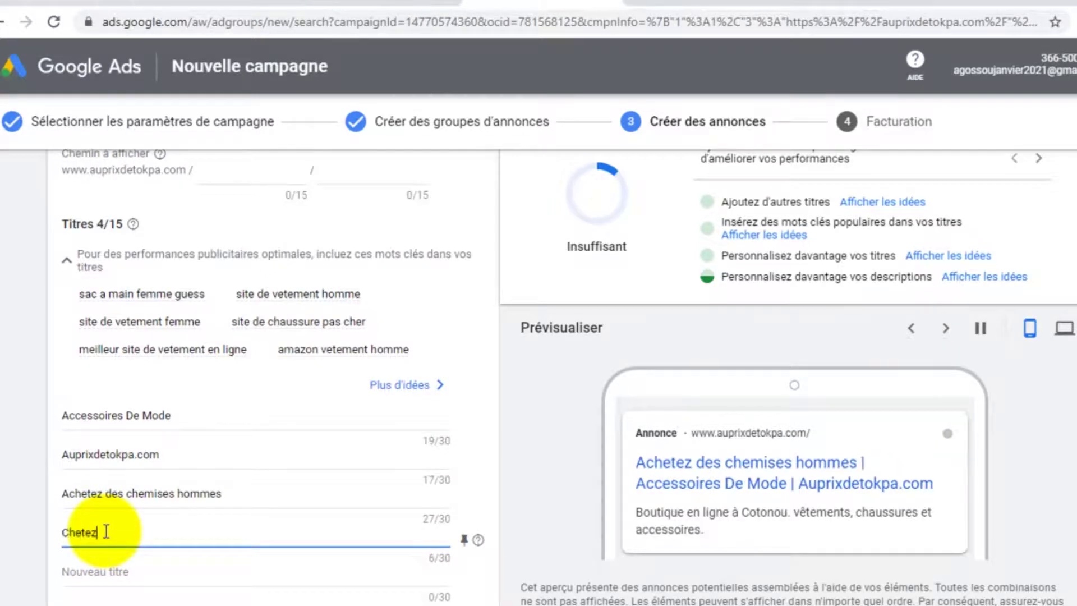
pyautogui.press('BackSpace')
pyautogui.press('BackSpace')
pyautogui.press('BackSpace')
pyautogui.press('BackSpace')
pyautogui.press('BackSpace')
pyautogui.press('BackSpace')
pyautogui.write('Achetez des chemises')
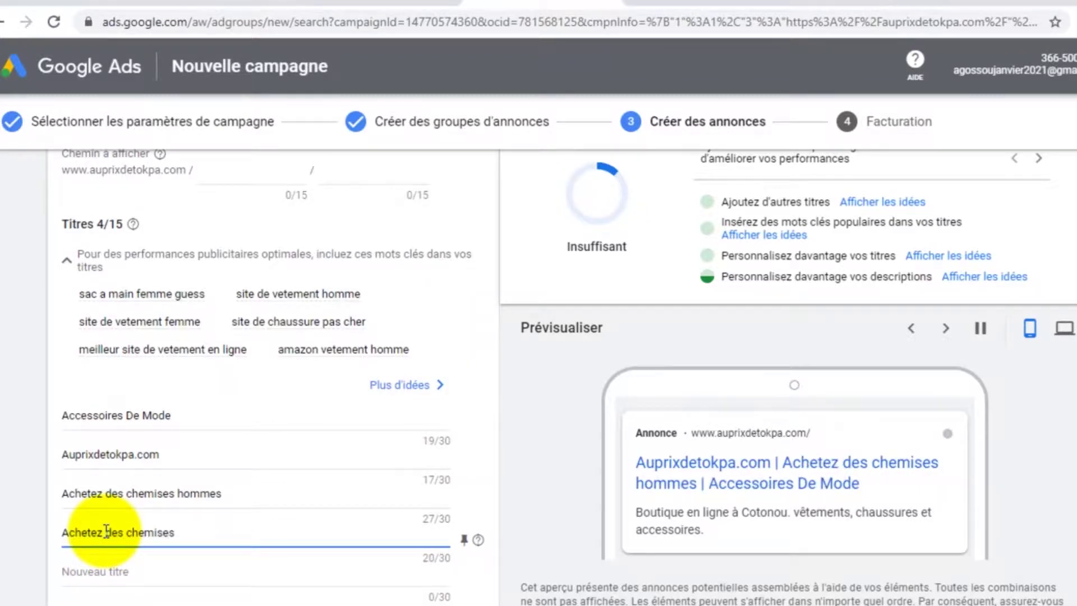
pyautogui.write(' femmes')
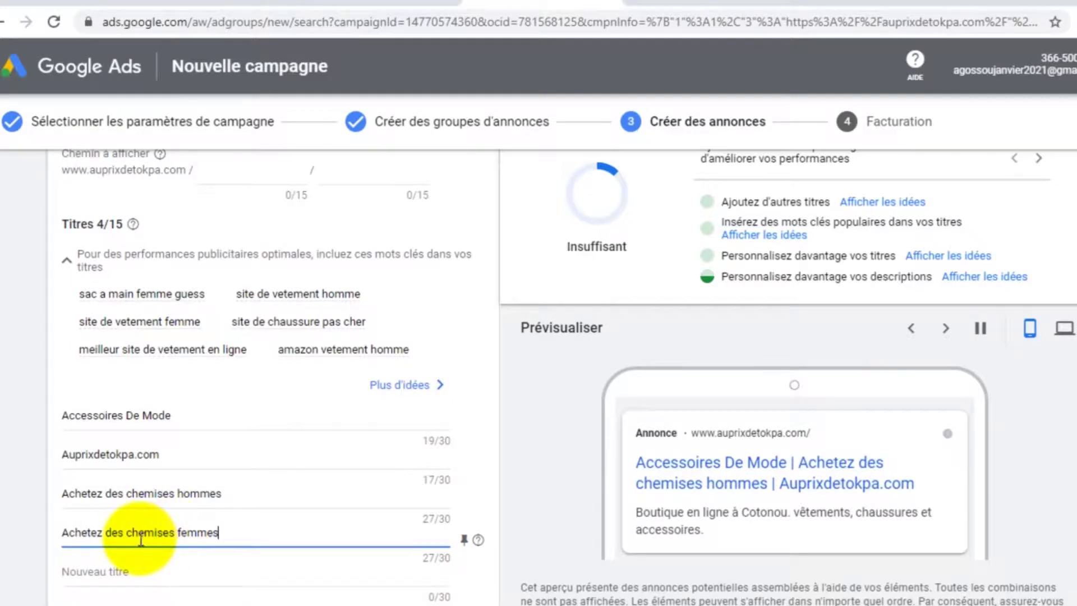
pyautogui.click(110, 571)
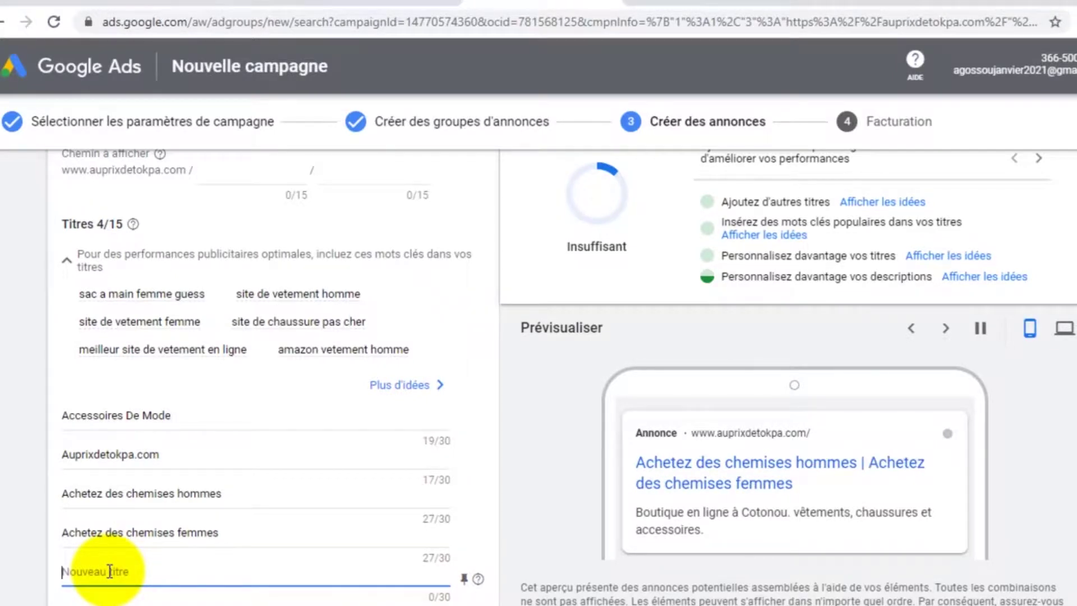
# Enter the headline 'Robes, jupes, pantalon, sacs', fixing the spelling and fitting it to 28 of 30 characters
pyautogui.write('Robe')
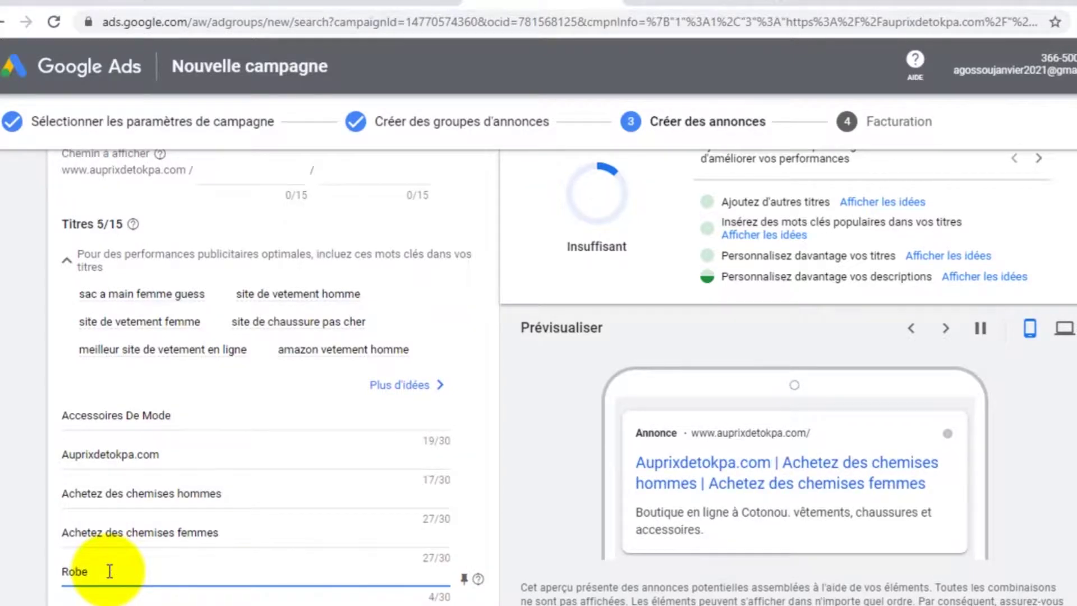
pyautogui.write('s')
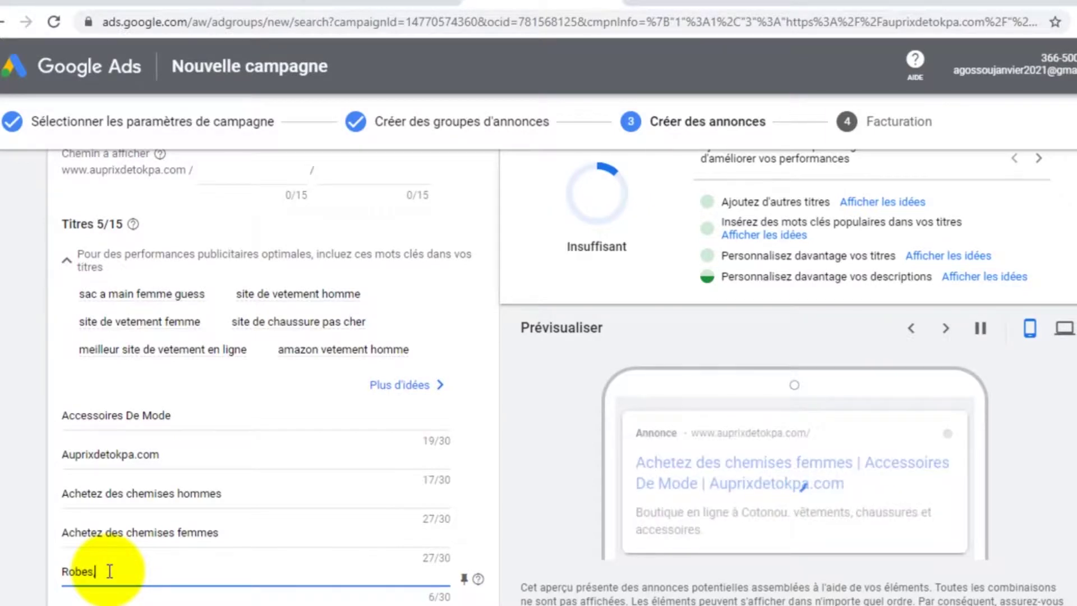
pyautogui.write(', jupe')
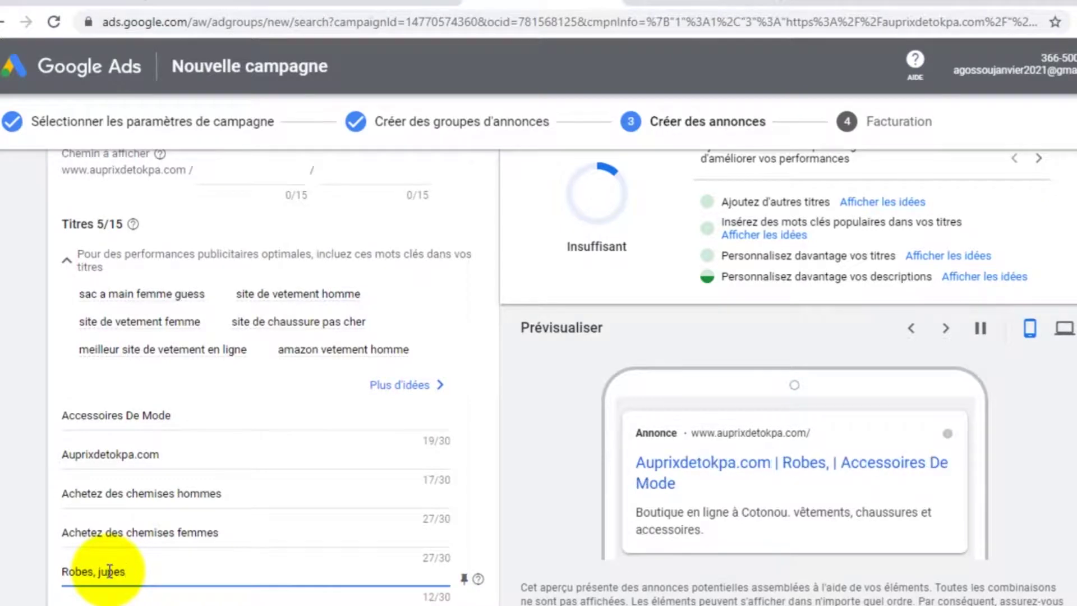
pyautogui.write('s')
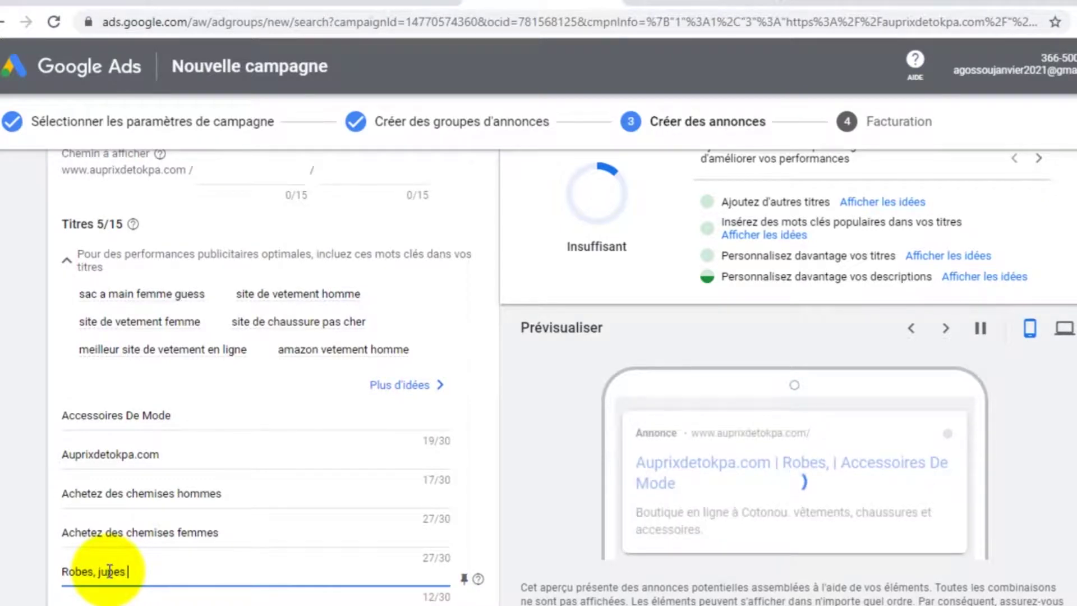
pyautogui.write(' pend')
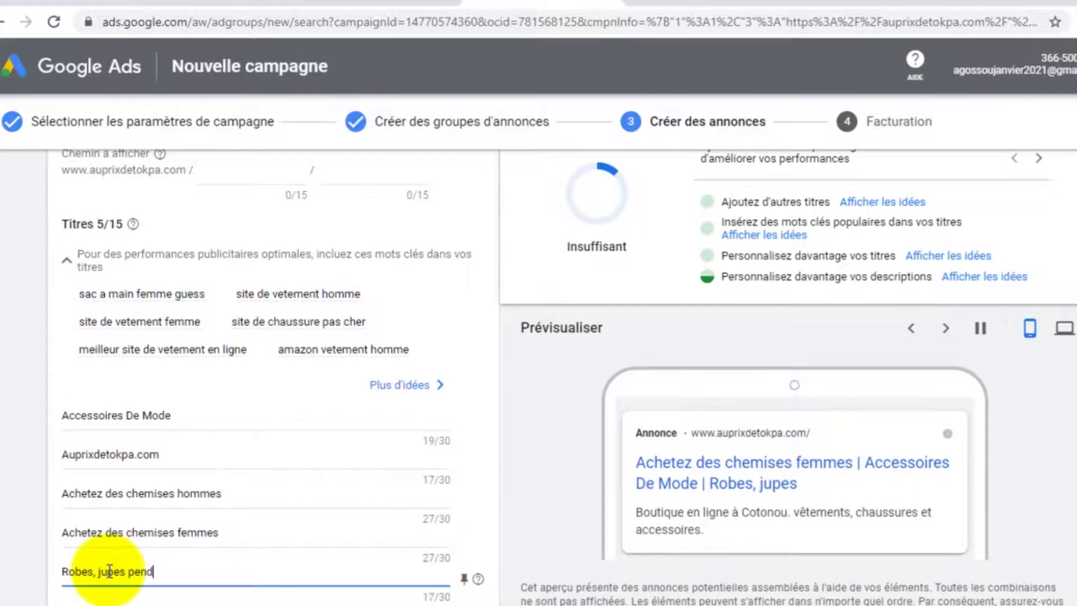
pyautogui.write('alon')
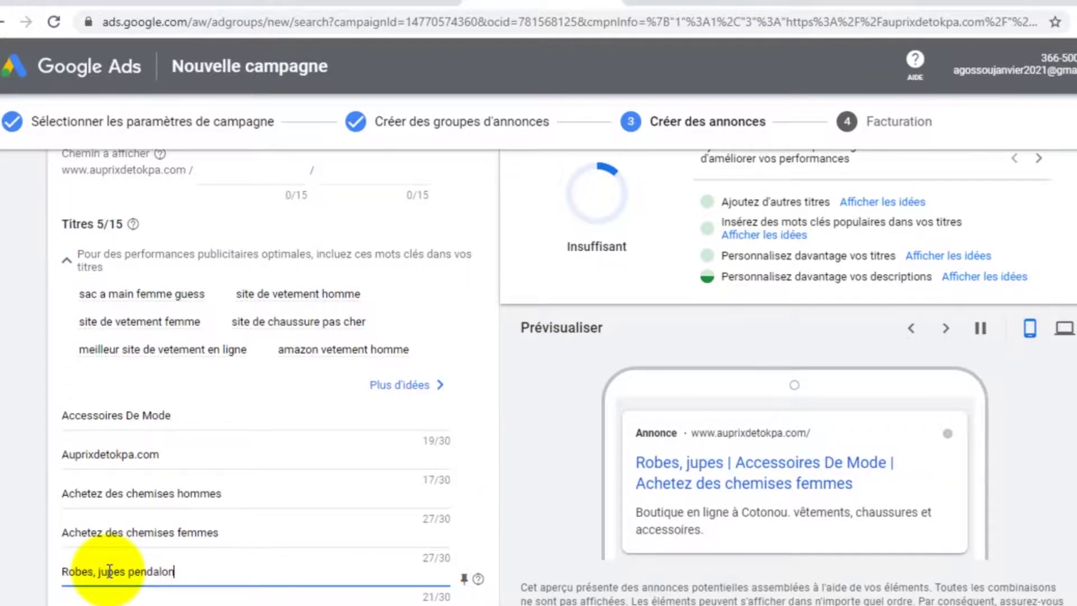
pyautogui.press('BackSpace')
pyautogui.press('BackSpace')
pyautogui.press('BackSpace')
pyautogui.press('BackSpace')
pyautogui.press('BackSpace')
pyautogui.write('ta')
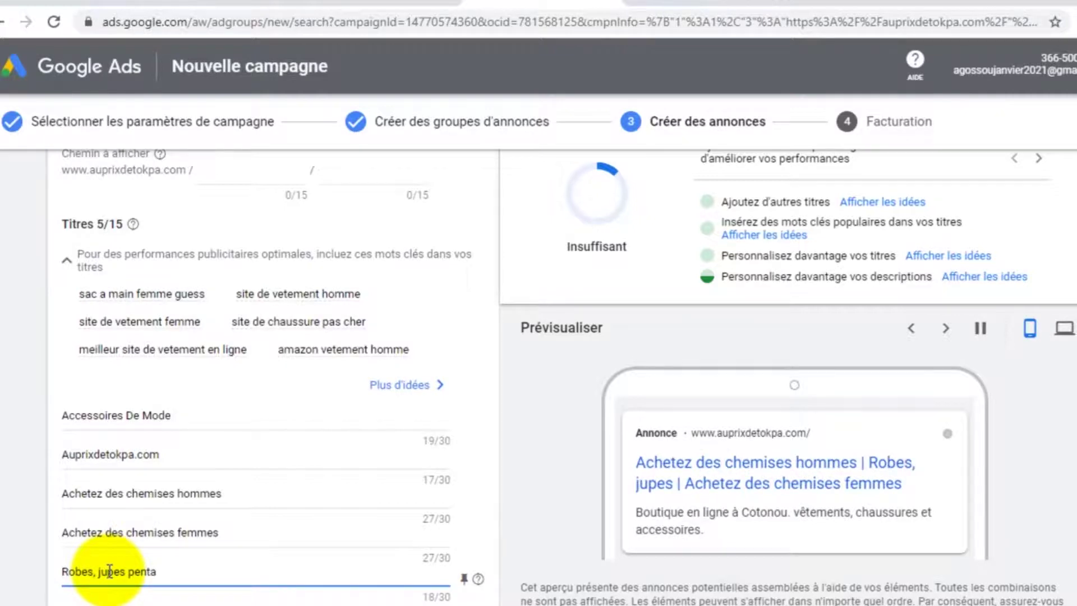
pyautogui.write('lon')
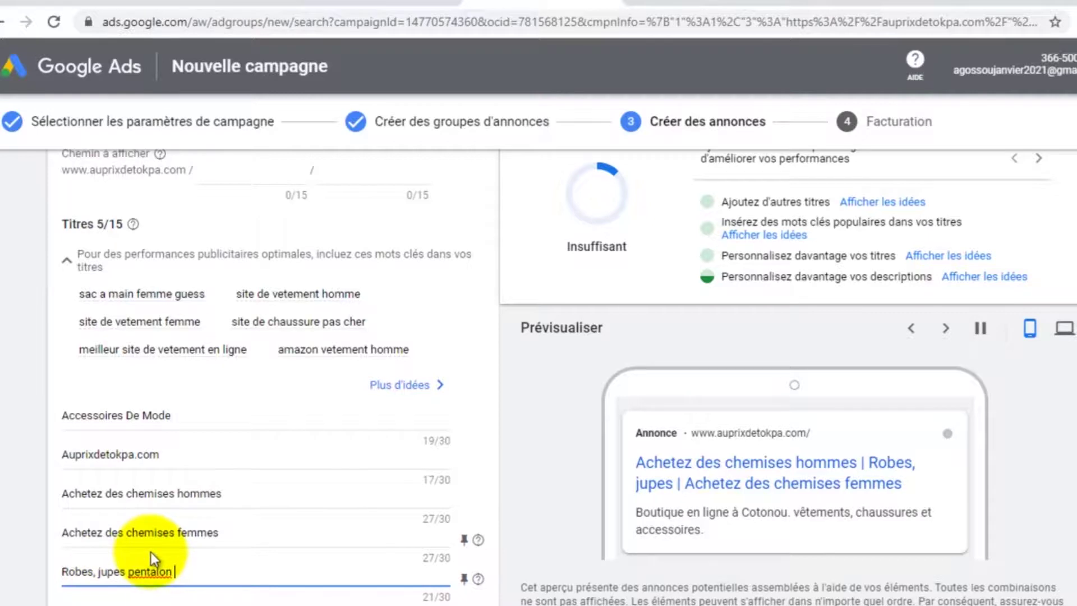
pyautogui.rightClick(152, 572)
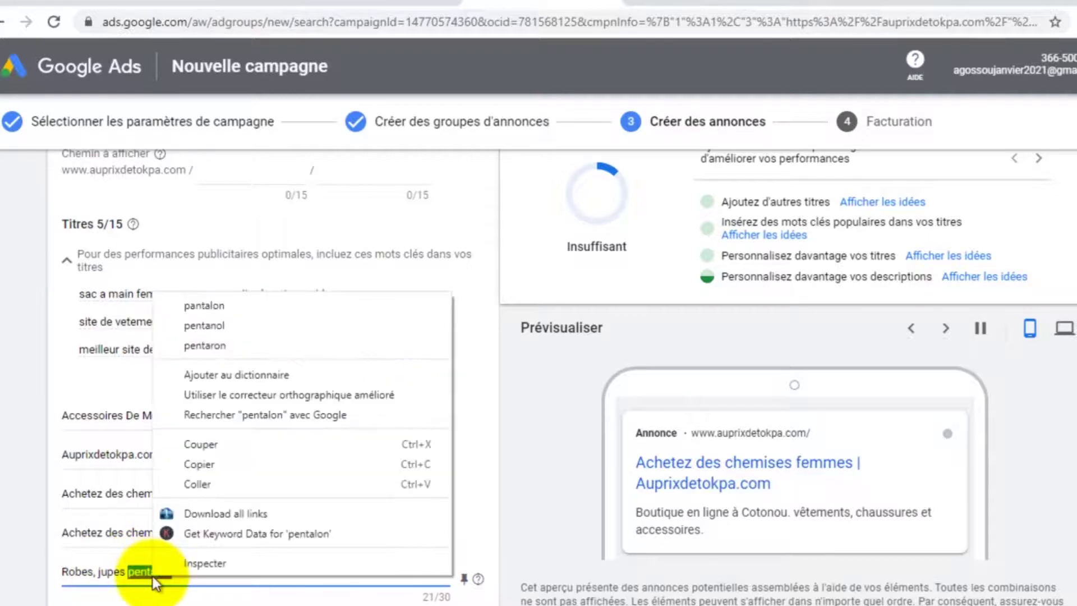
pyautogui.click(206, 307)
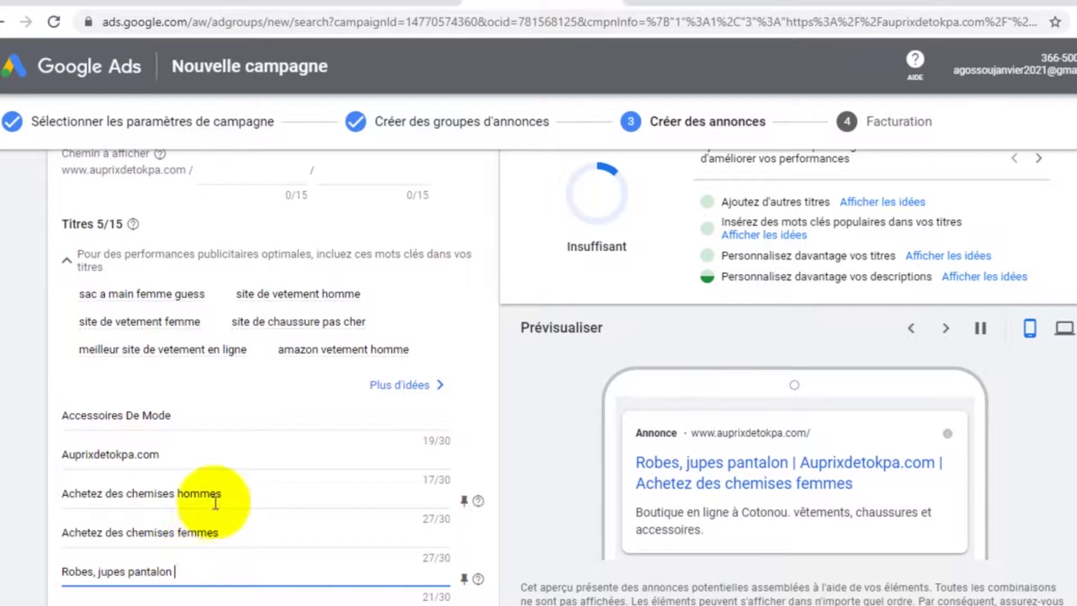
pyautogui.scroll(-3, 216, 497)
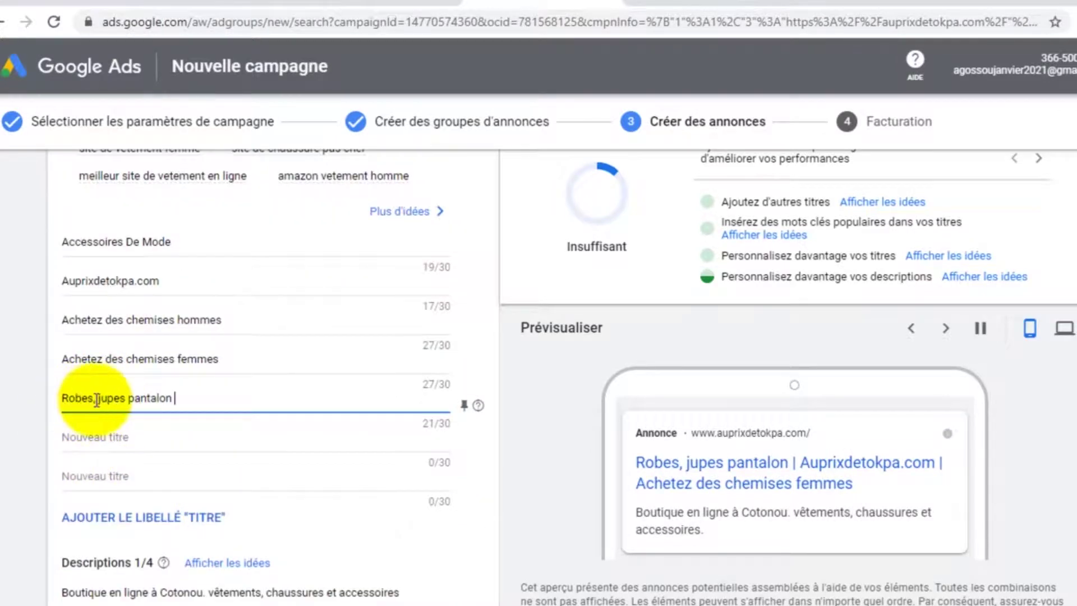
pyautogui.click(130, 389)
pyautogui.write(',')
pyautogui.click(193, 398)
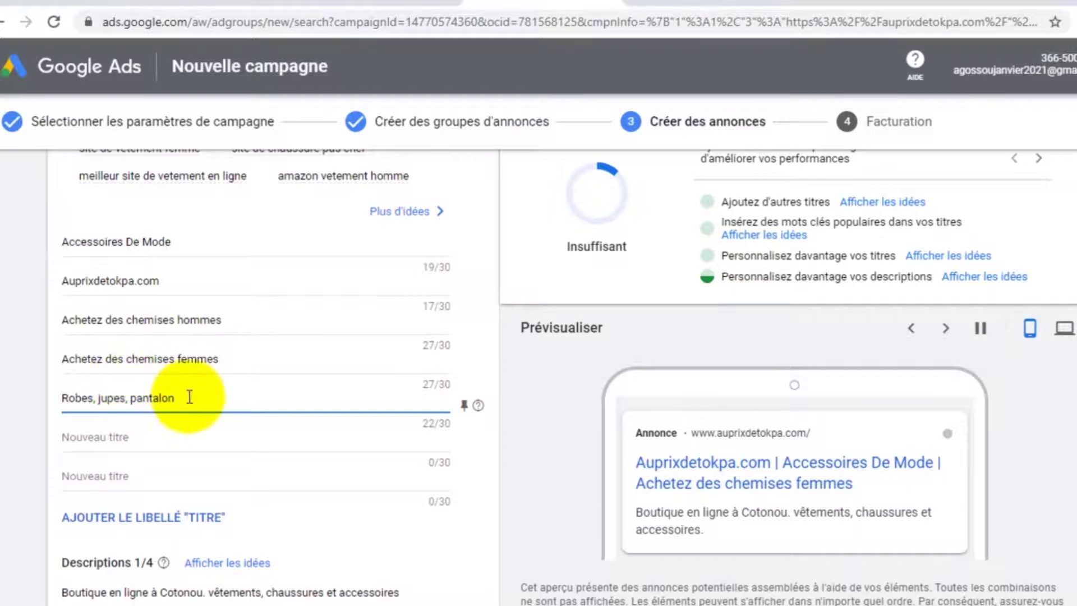
pyautogui.write(', ')
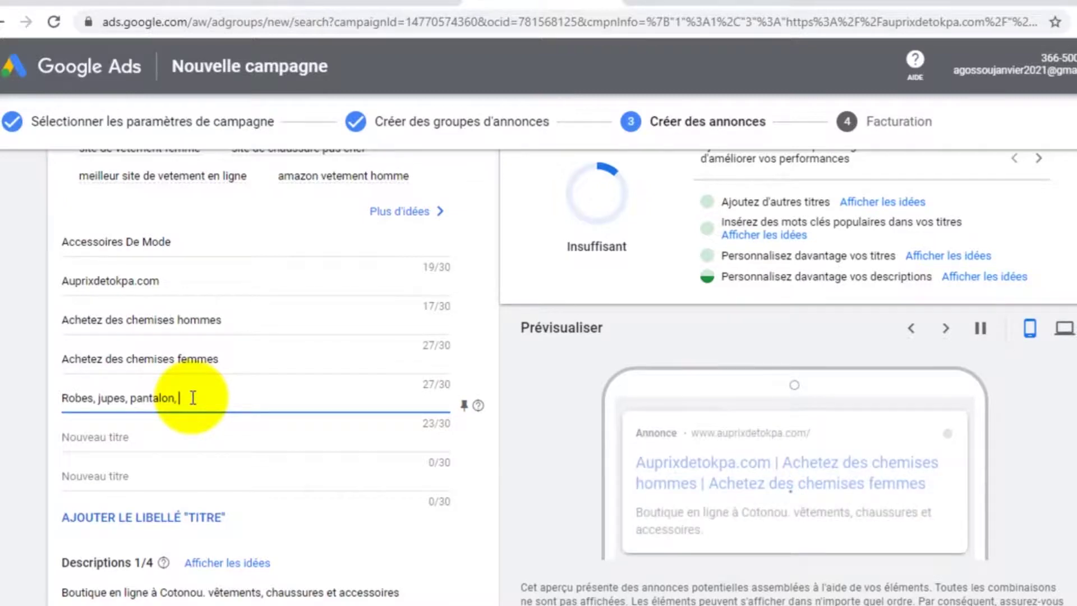
pyautogui.write('sacs')
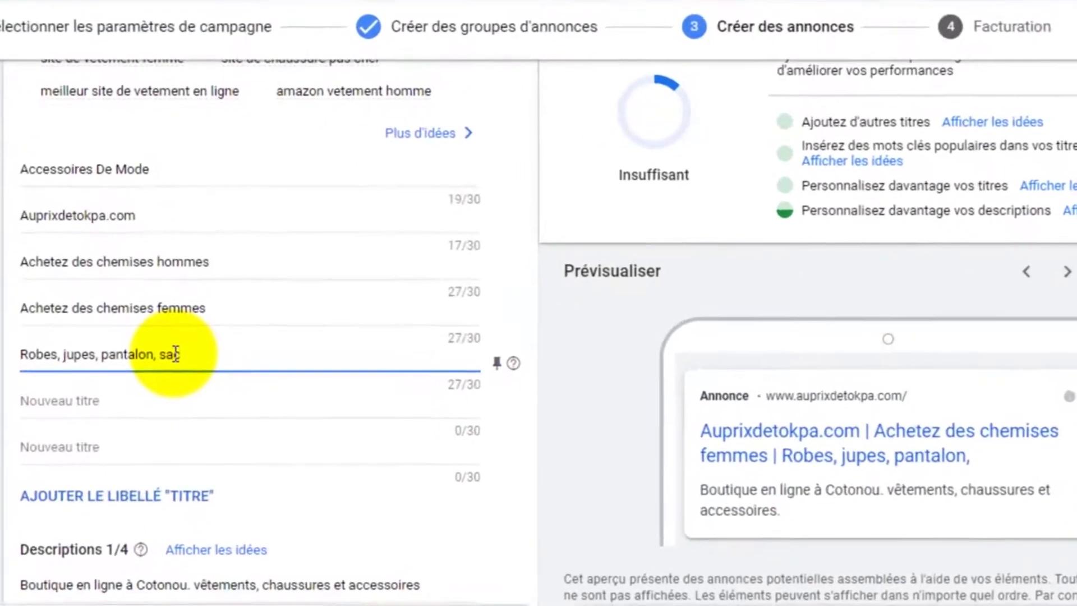
pyautogui.write(' à main')
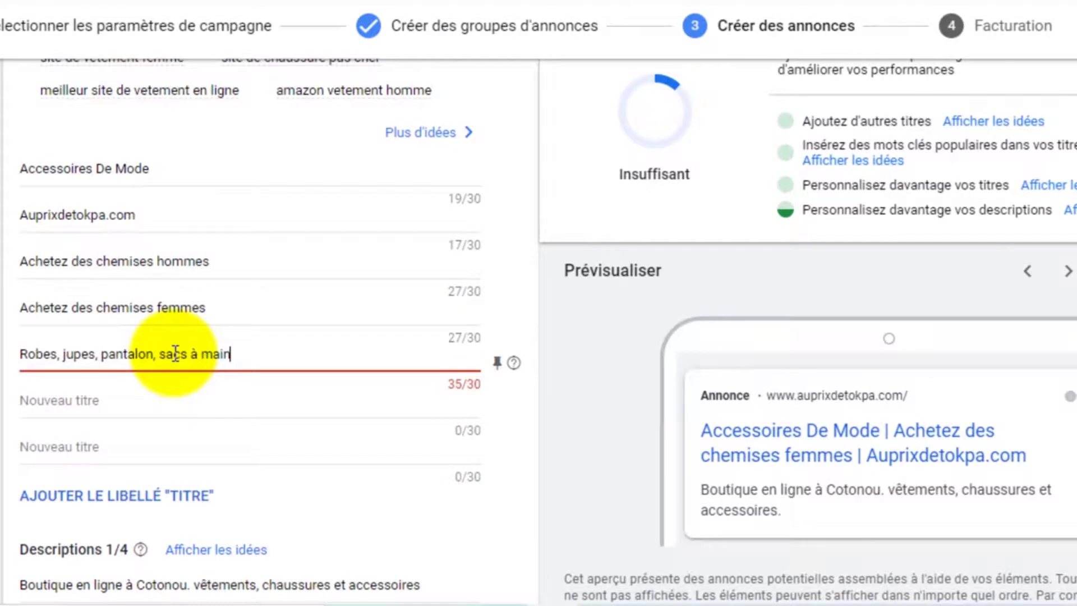
pyautogui.press('BackSpace')
pyautogui.press('BackSpace')
pyautogui.press('BackSpace')
pyautogui.press('BackSpace')
pyautogui.press('BackSpace')
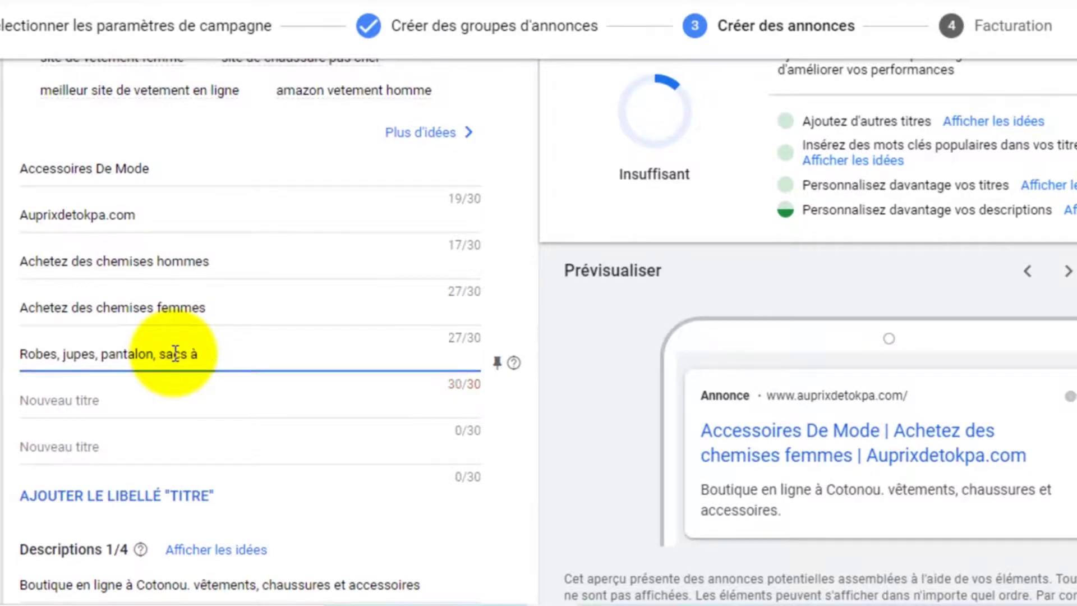
pyautogui.press('BackSpace')
pyautogui.press('BackSpace')
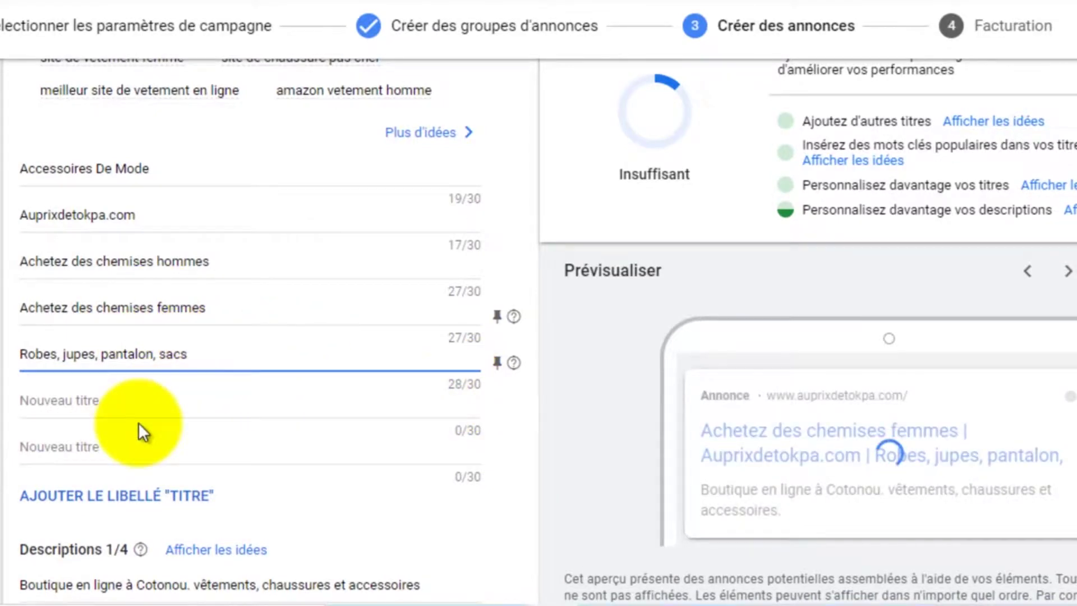
# Add a delivery headline 'Livraison gratuite à Cotonou' within the character limit
pyautogui.click(116, 403)
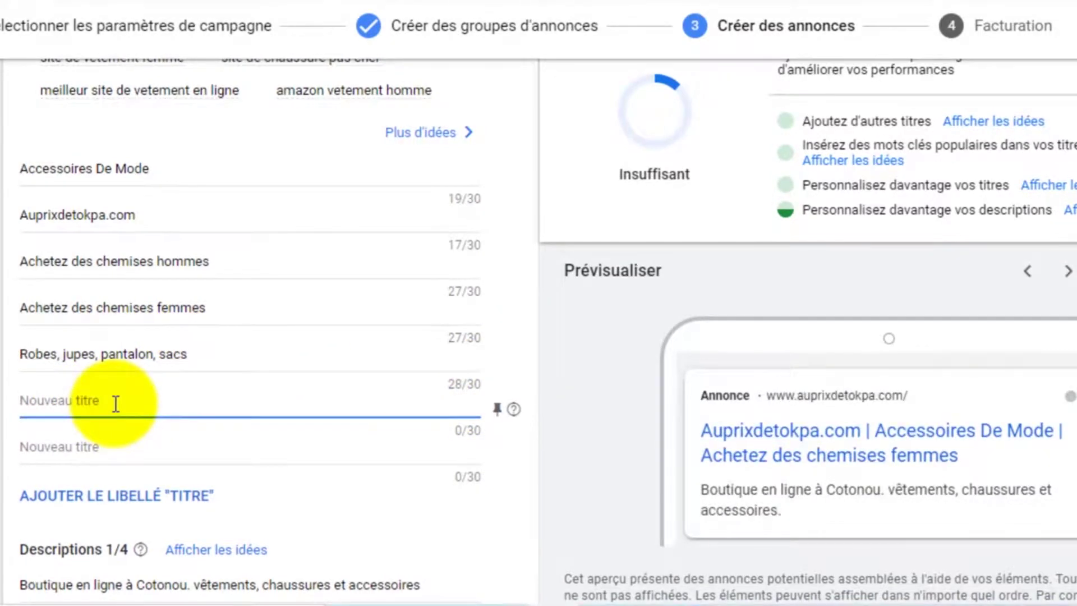
pyautogui.scroll(-2, 115, 404)
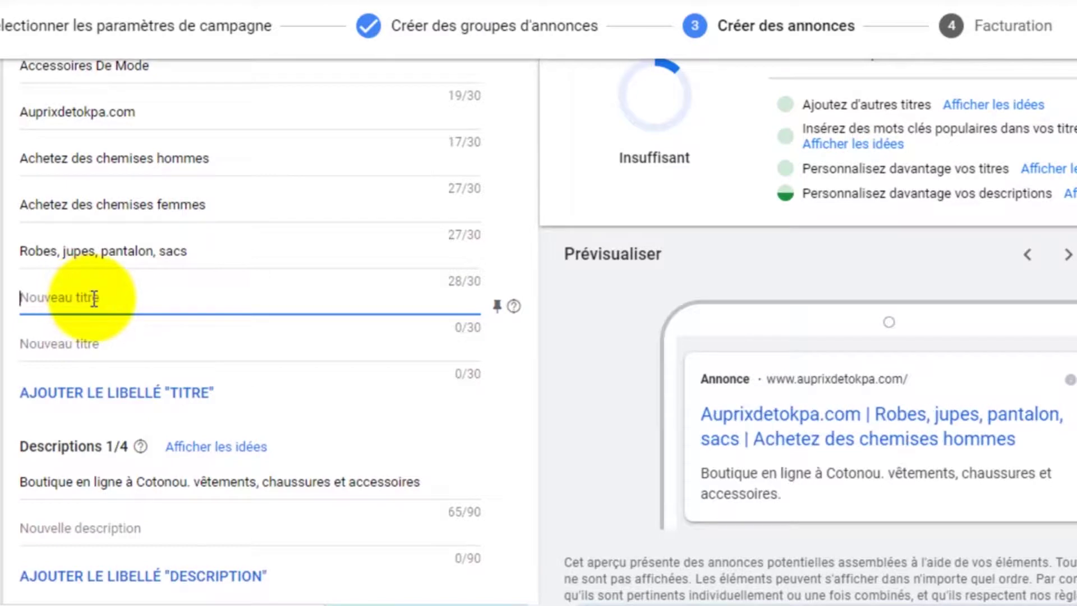
pyautogui.write('Livraison gratuite')
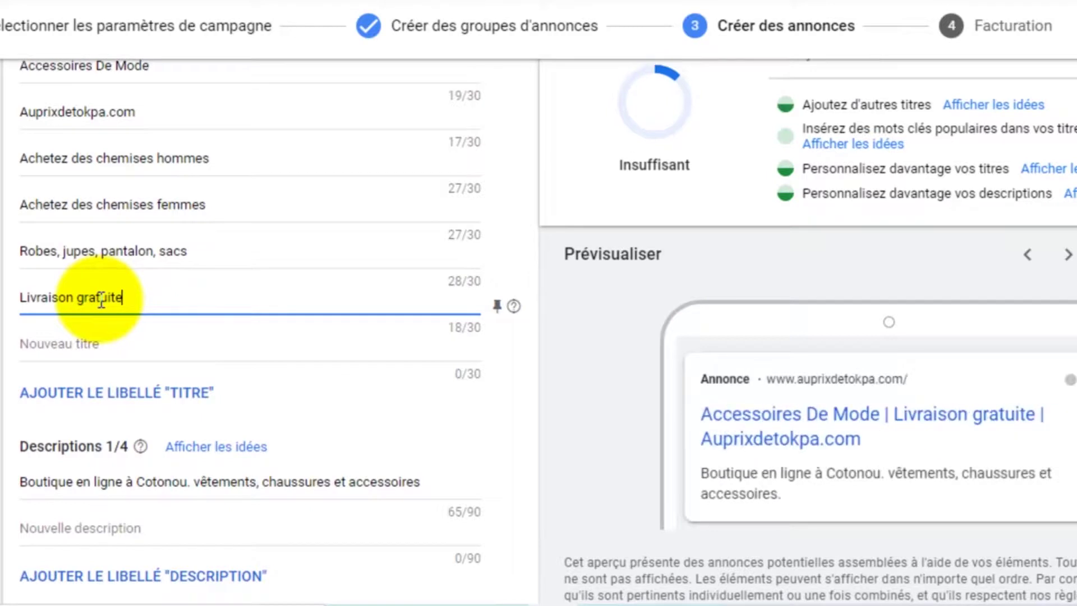
pyautogui.write('à Cotonou et')
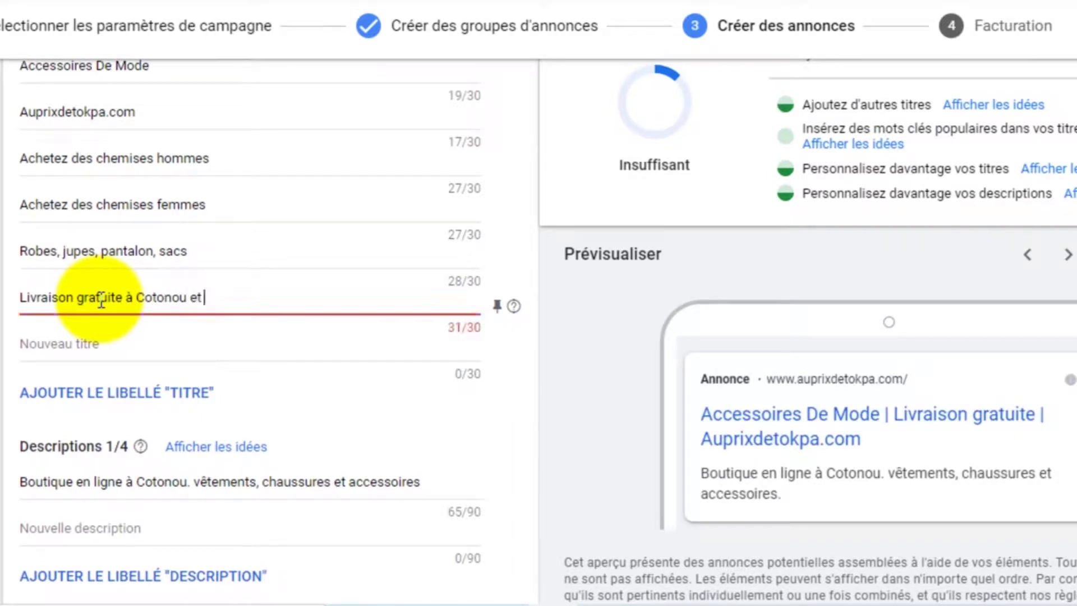
pyautogui.press('BackSpace')
pyautogui.press('BackSpace')
pyautogui.press('BackSpace')
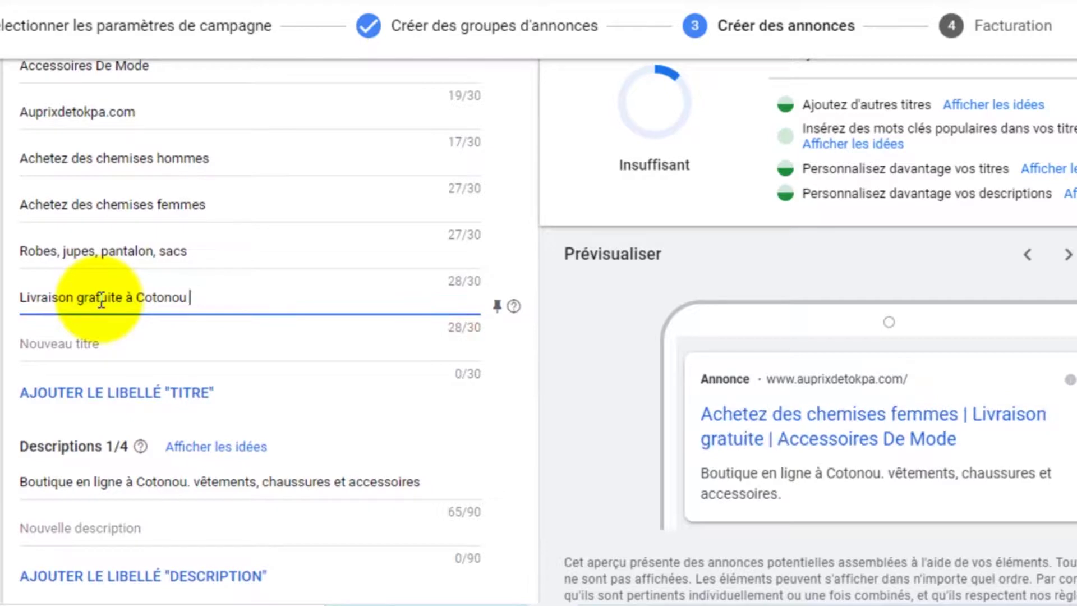
pyautogui.click(97, 349)
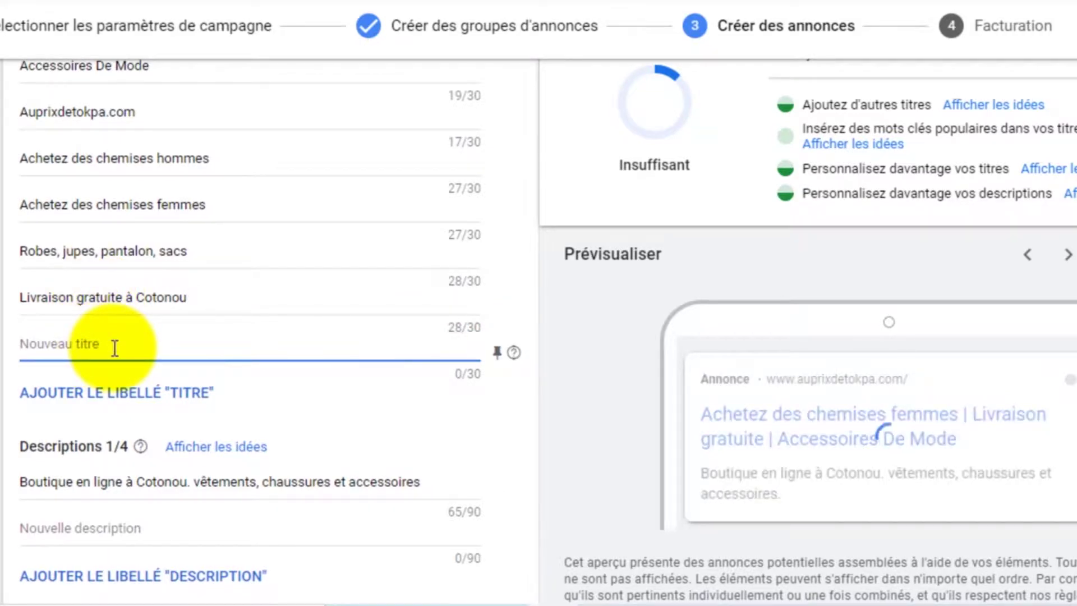
pyautogui.write('Pa')
pyautogui.press('BackSpace')
pyautogui.press('BackSpace')
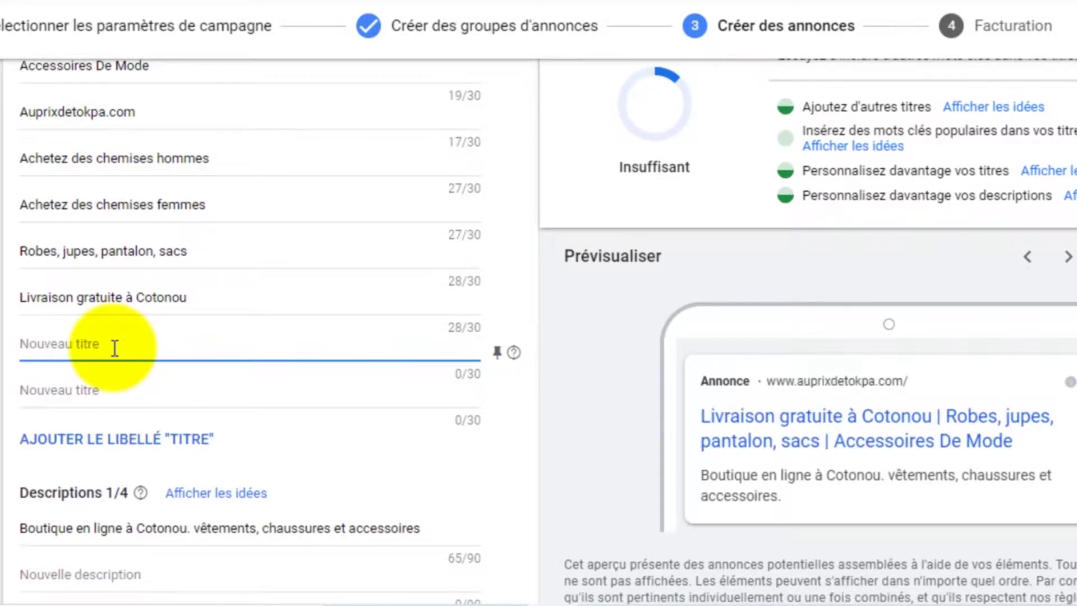
pyautogui.scroll(2, 115, 347)
pyautogui.scroll(-2, 180, 402)
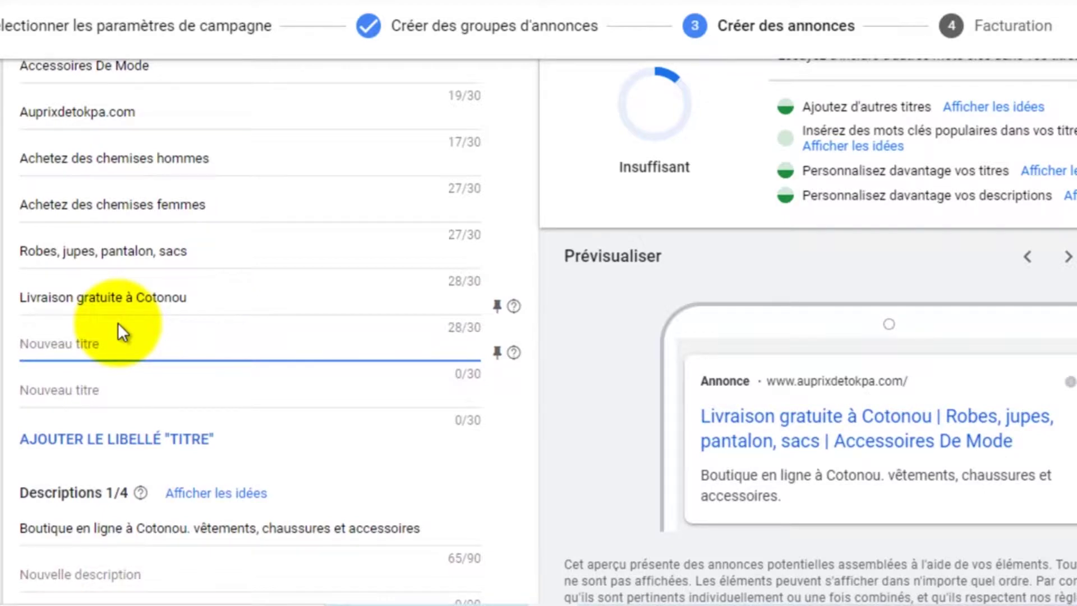
# Rewrite the delivery headline as 'Livraison partout au Bénin'
pyautogui.tripleClick(147, 302)
pyautogui.press('BackSpace')
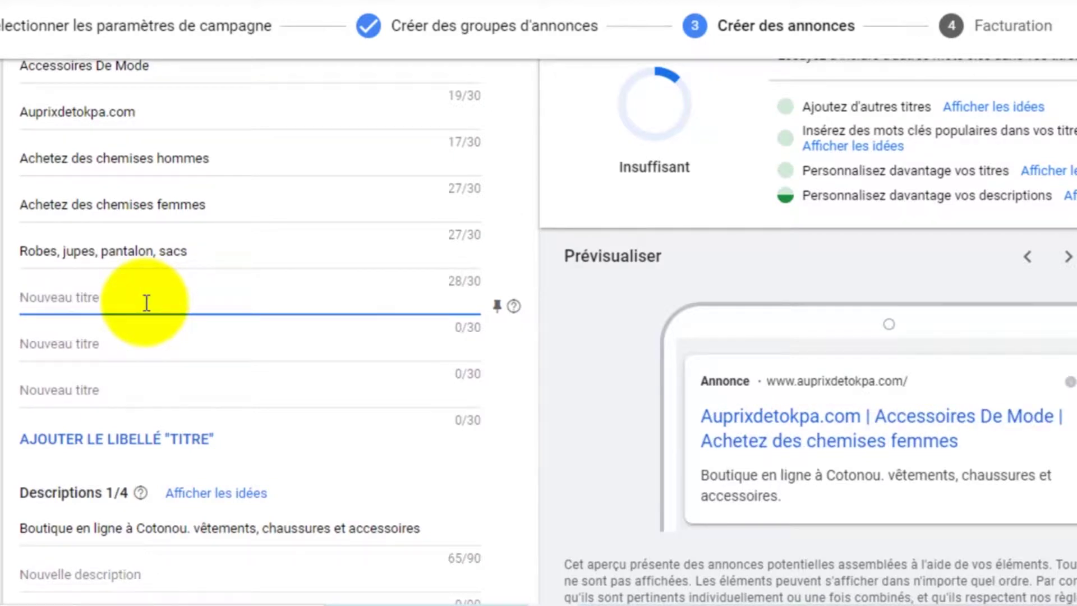
pyautogui.write('Liv')
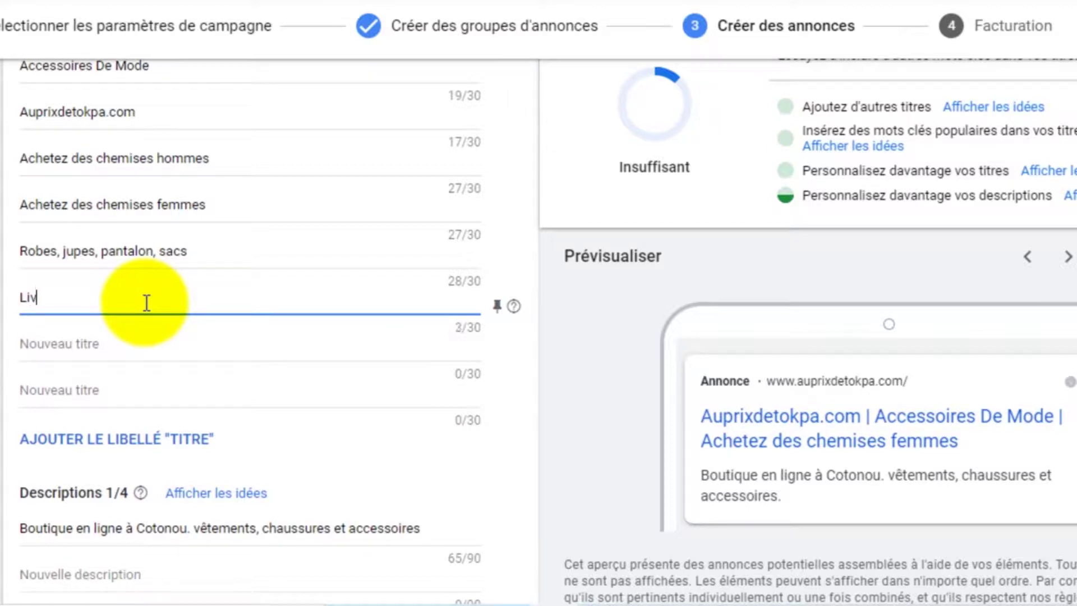
pyautogui.write('raison ')
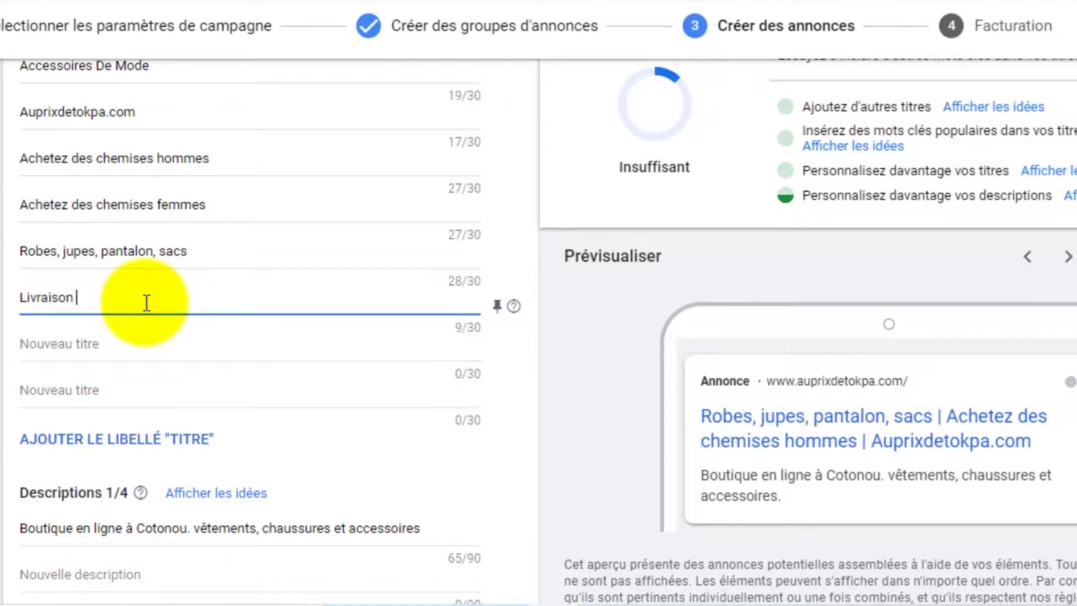
pyautogui.write('dans toutes les villes')
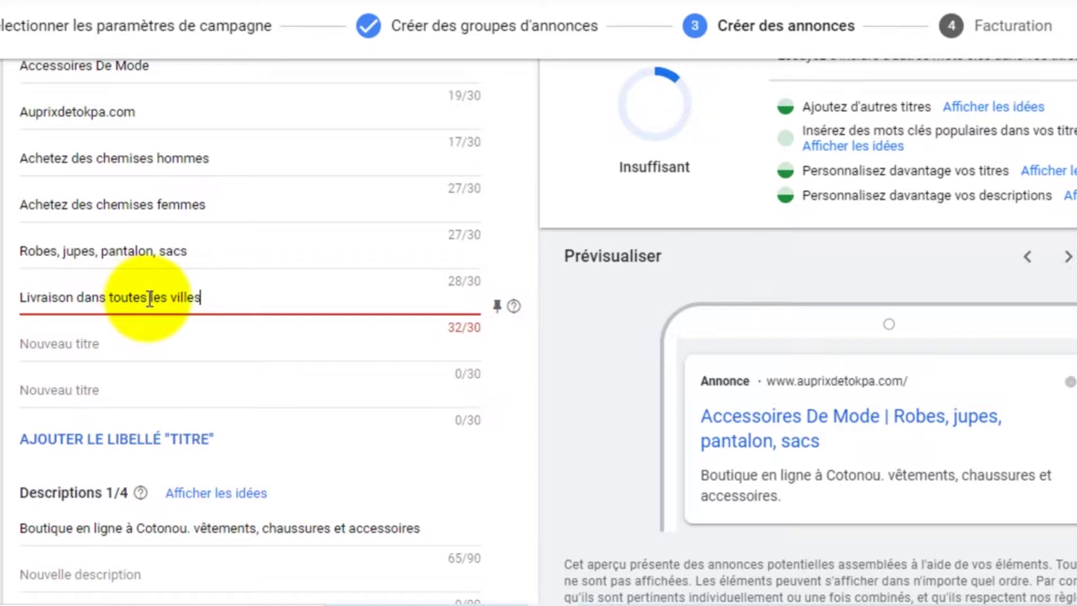
pyautogui.moveTo(150, 298); pyautogui.dragTo(111, 298)
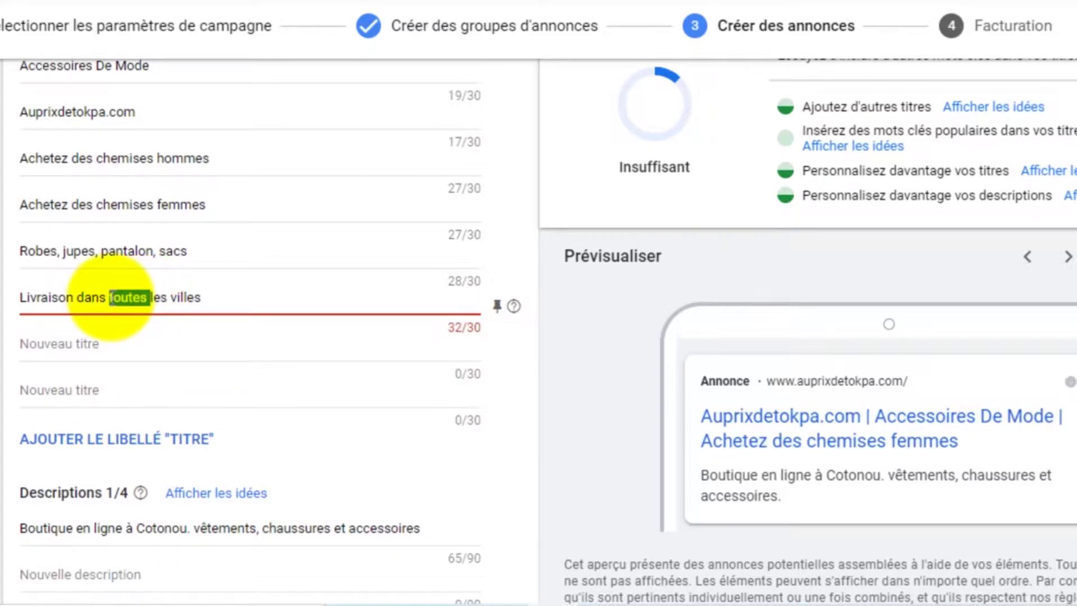
pyautogui.click(110, 297)
pyautogui.moveTo(108, 296); pyautogui.dragTo(224, 296)
pyautogui.write('partout')
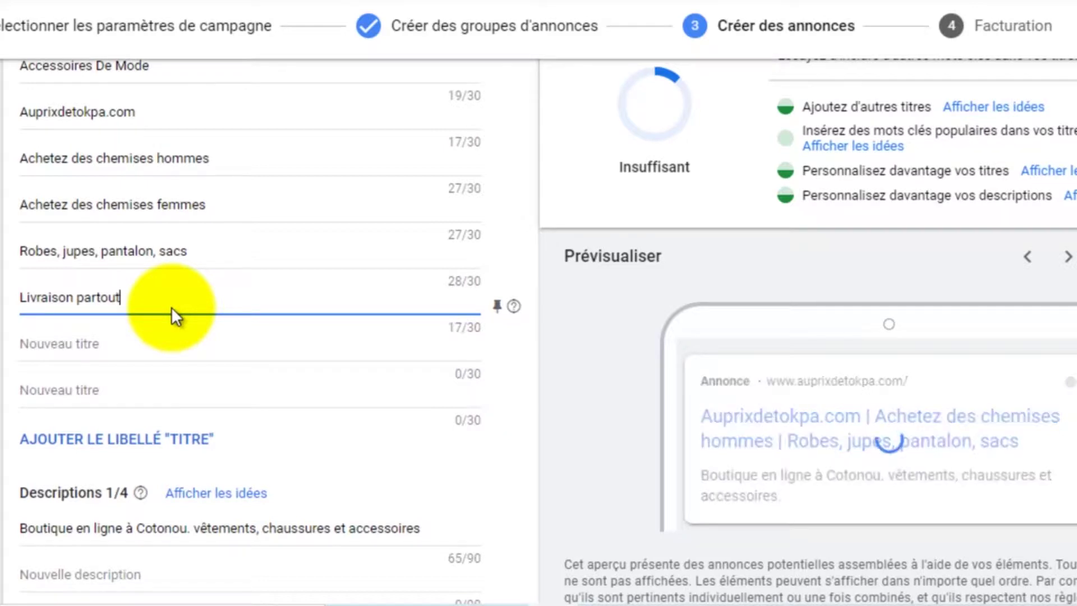
pyautogui.write(' au Bénin')
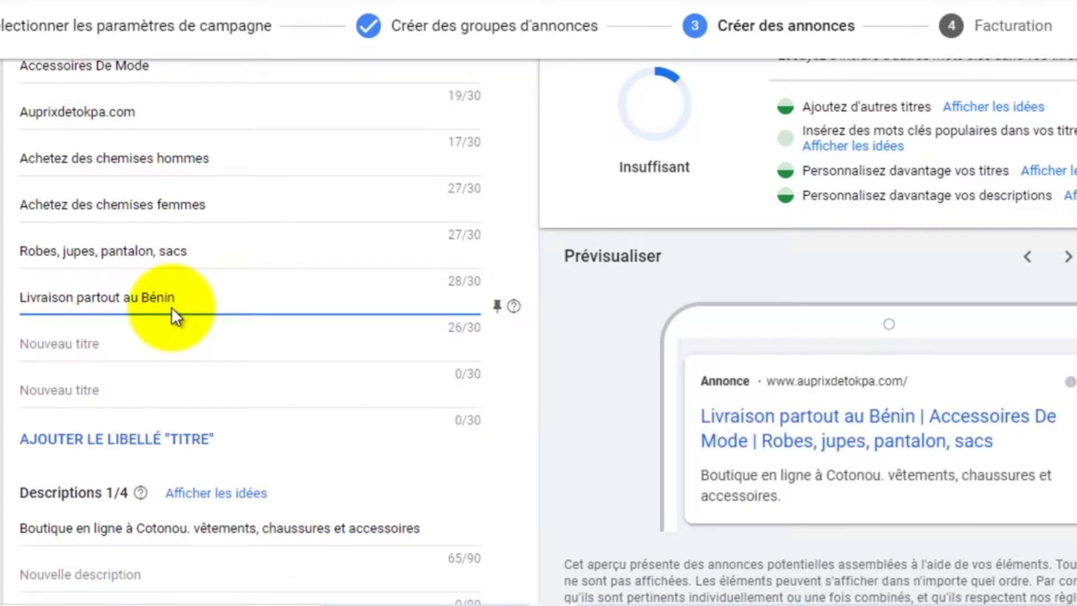
# Pluralise 'pantalon' to 'pantalons' in the clothing headline
pyautogui.click(152, 250)
pyautogui.write('s')
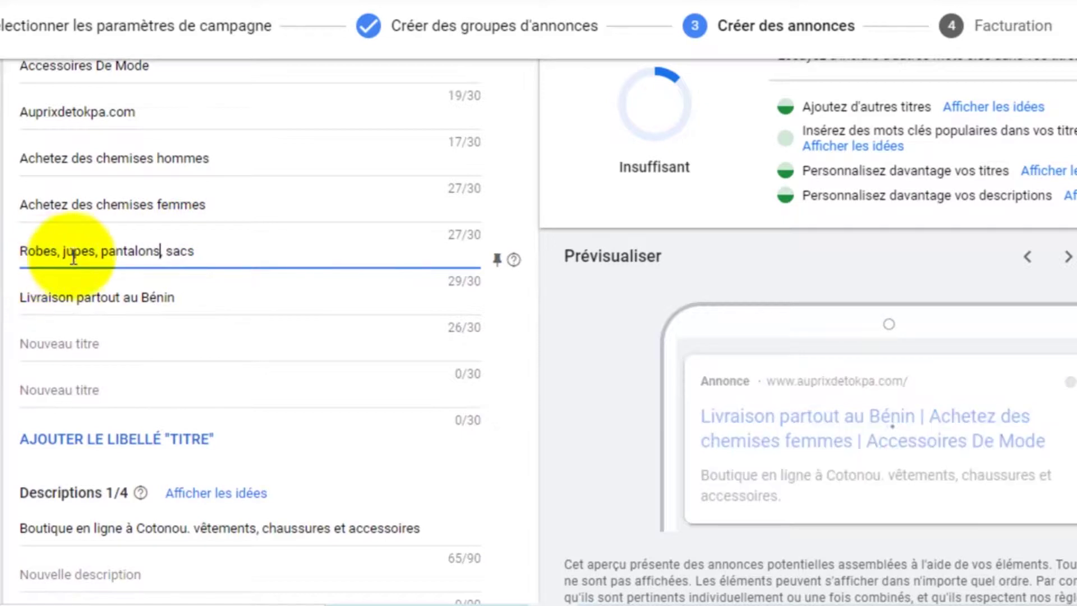
pyautogui.write(',')
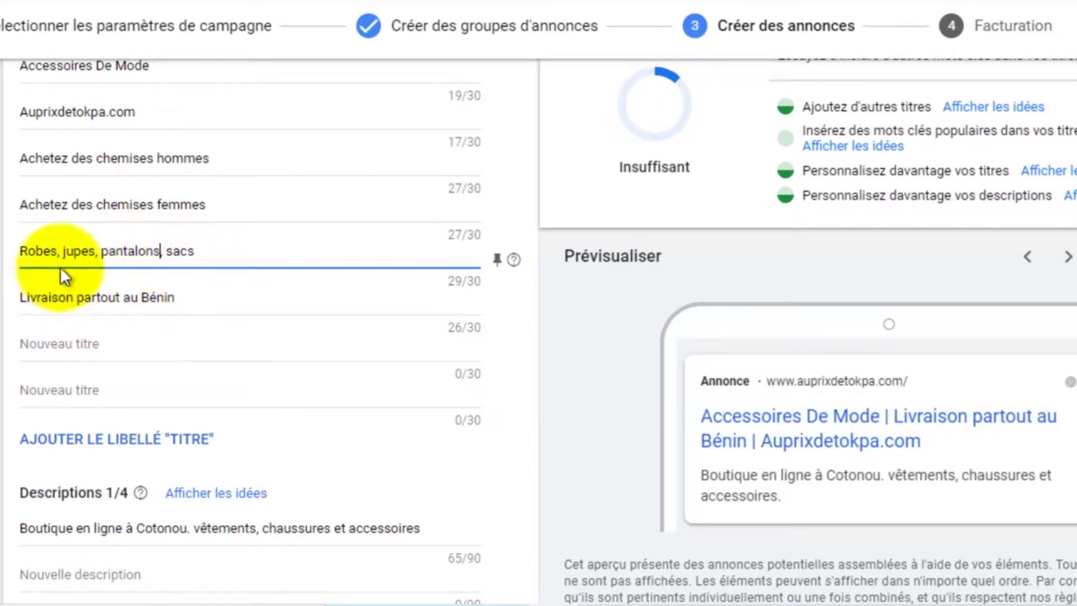
pyautogui.click(63, 251)
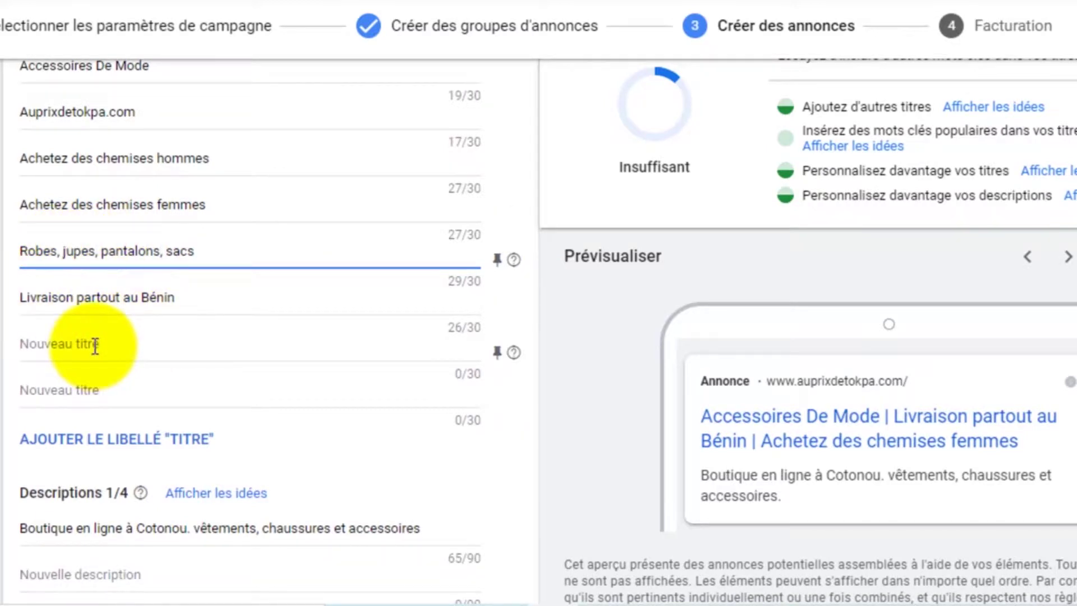
# Append 'de mode' to the first description so it ends 'accessoires de mode' (73/90)
pyautogui.scroll(-2, 199, 342)
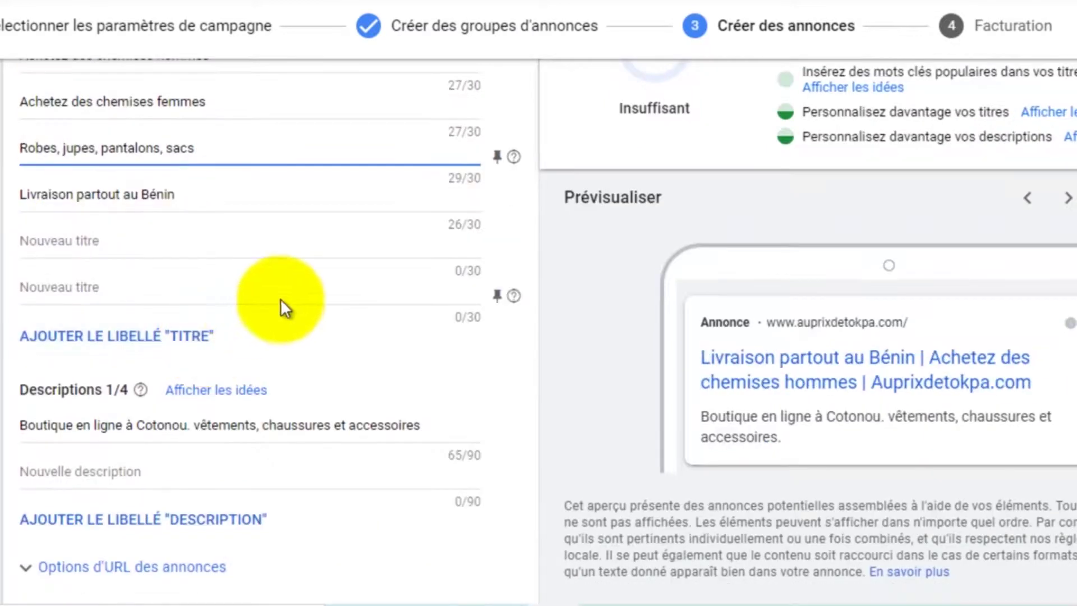
pyautogui.scroll(2, 221, 244)
pyautogui.scroll(2, 109, 190)
pyautogui.scroll(-6, 116, 196)
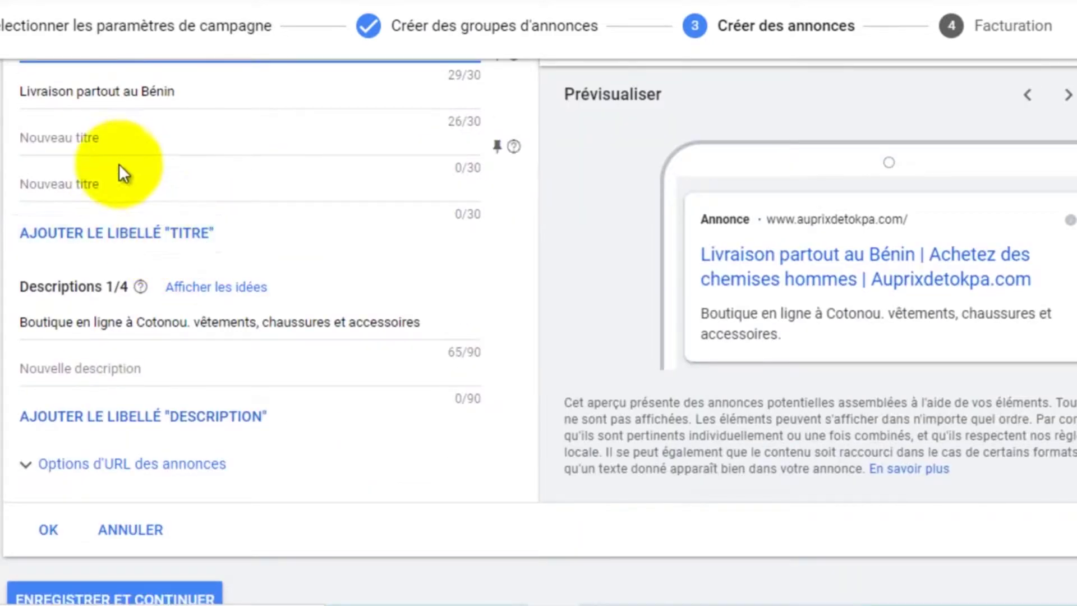
pyautogui.scroll(-2, 123, 196)
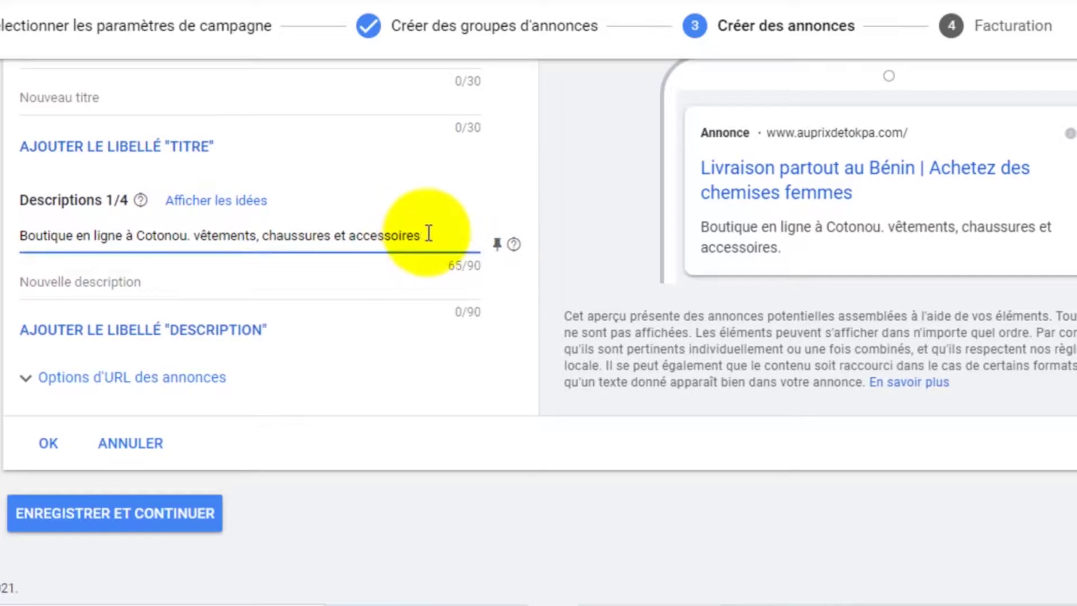
pyautogui.write('de mode')
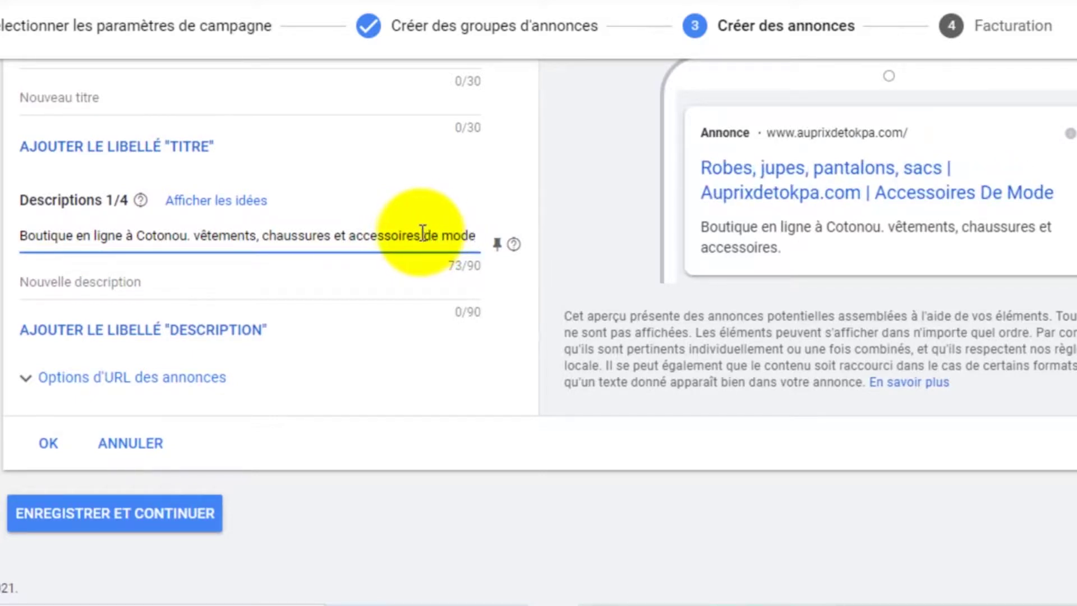
pyautogui.click(115, 287)
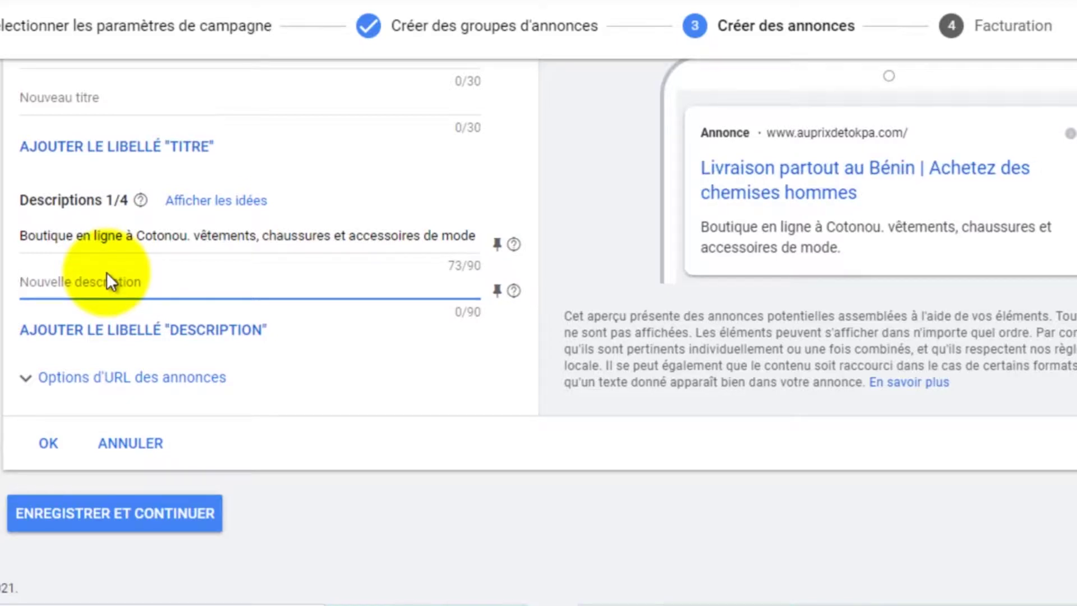
# Type the second description 'Grand magasin de vêtements de mode en ligne', correcting typos
pyautogui.write('Gran')
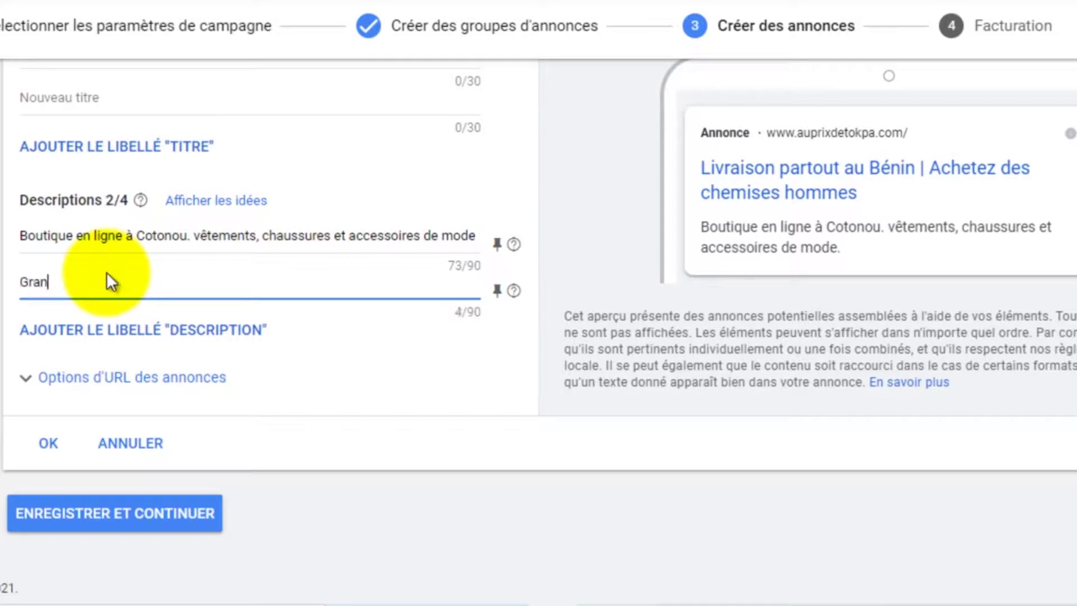
pyautogui.write('d')
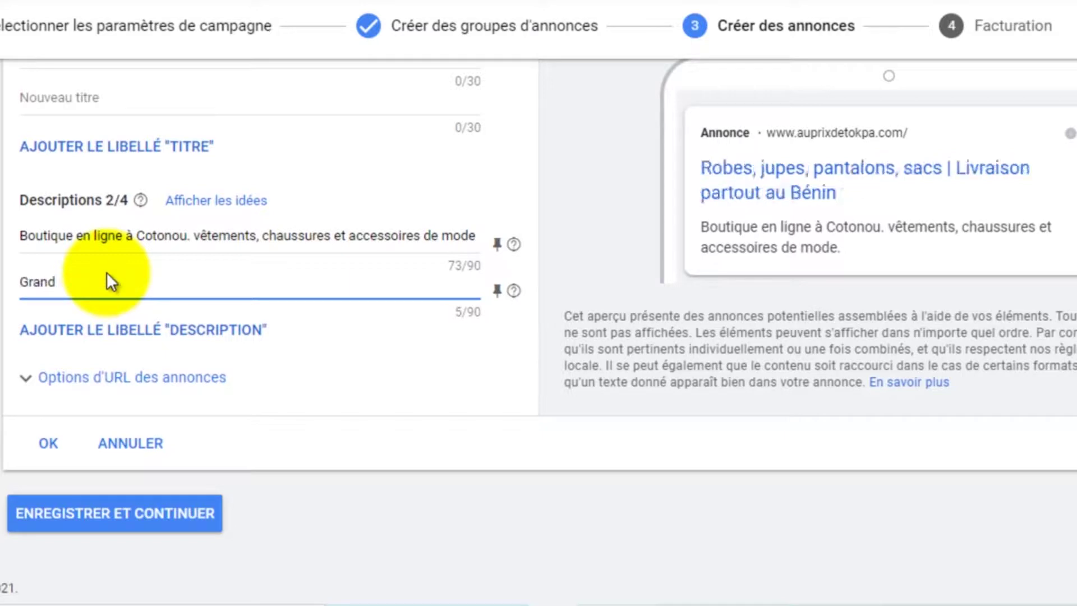
pyautogui.write(' magasin de')
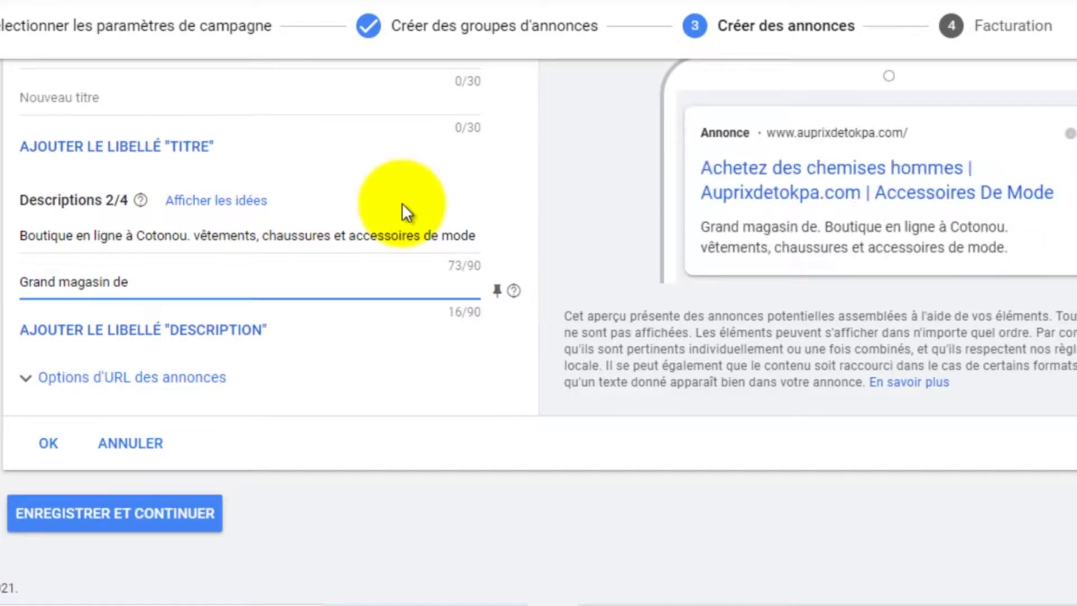
pyautogui.write('vêtements')
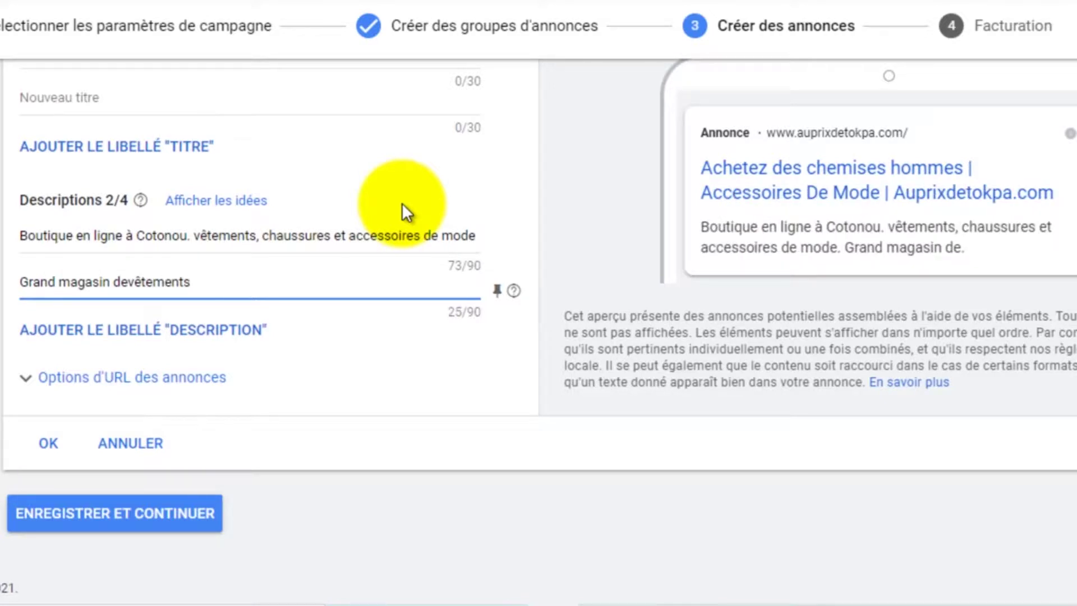
pyautogui.click(128, 279)
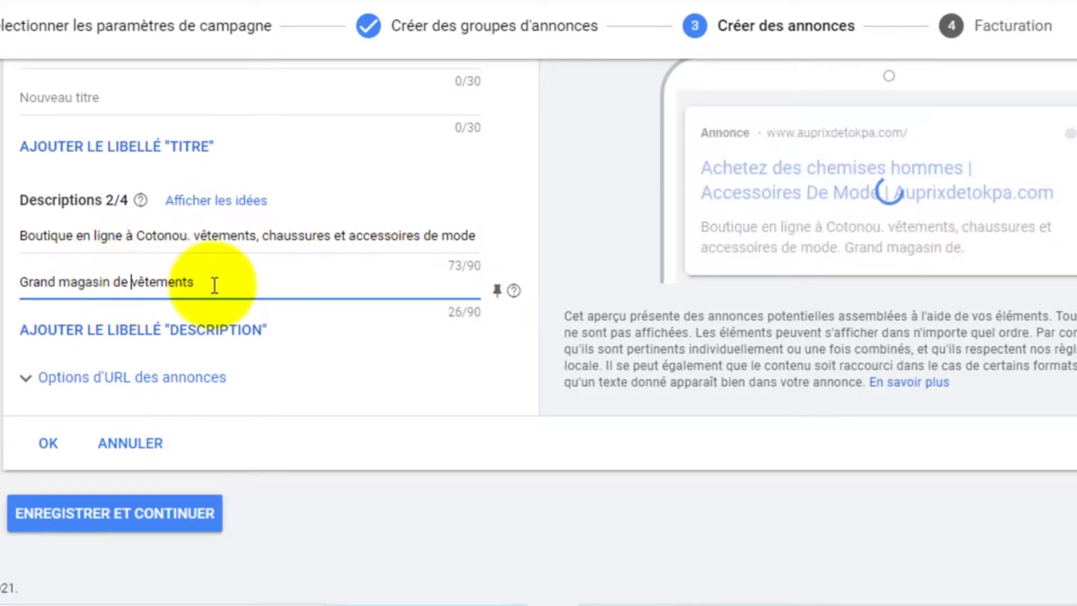
pyautogui.click(211, 283)
pyautogui.write('de mobe')
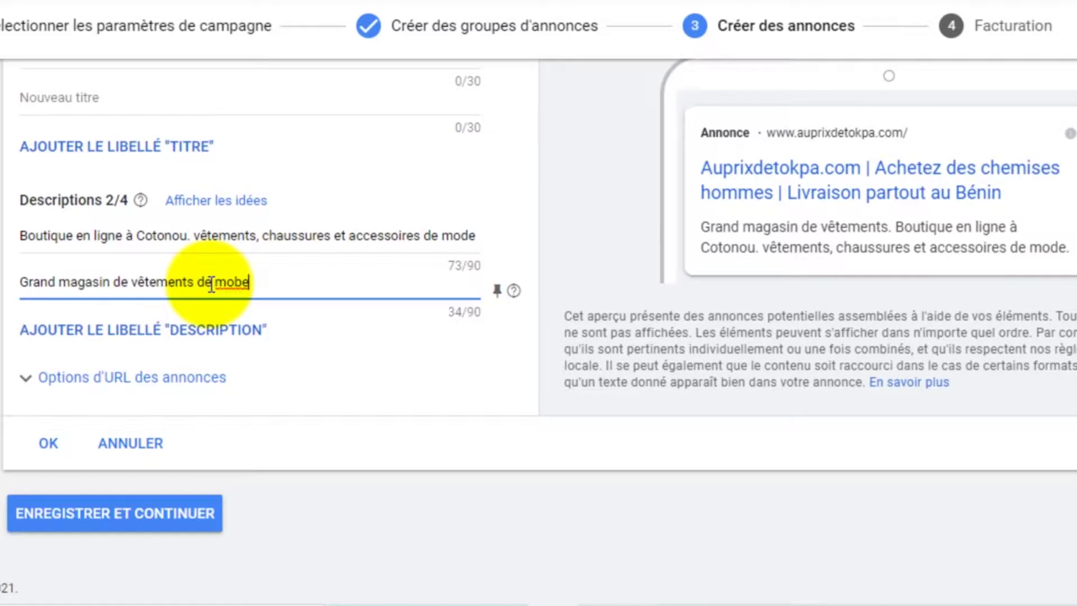
pyautogui.press('BackSpace')
pyautogui.press('BackSpace')
pyautogui.write('de')
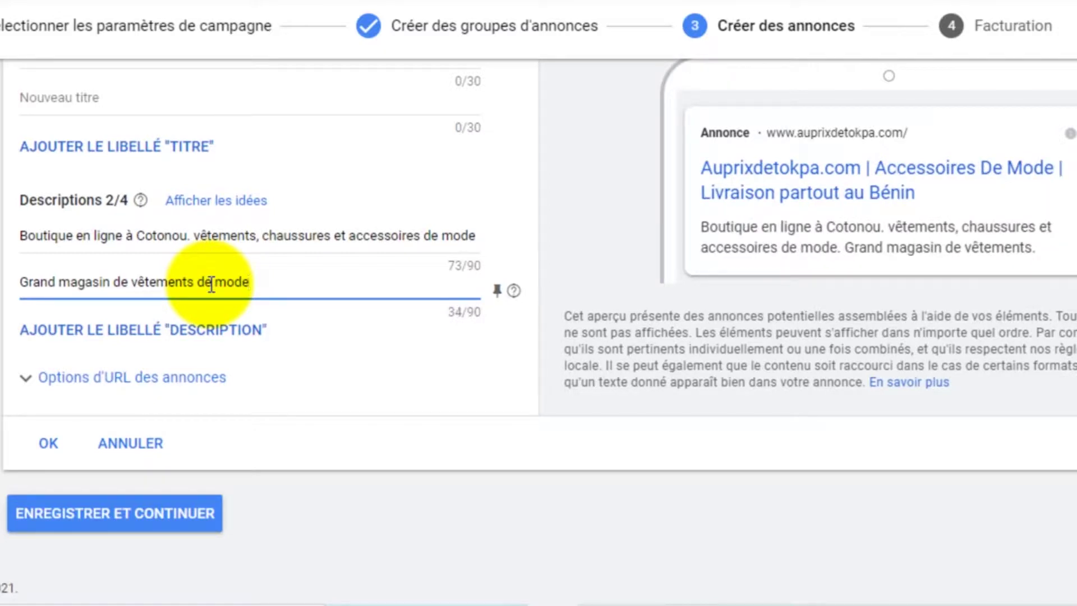
pyautogui.write(' en li')
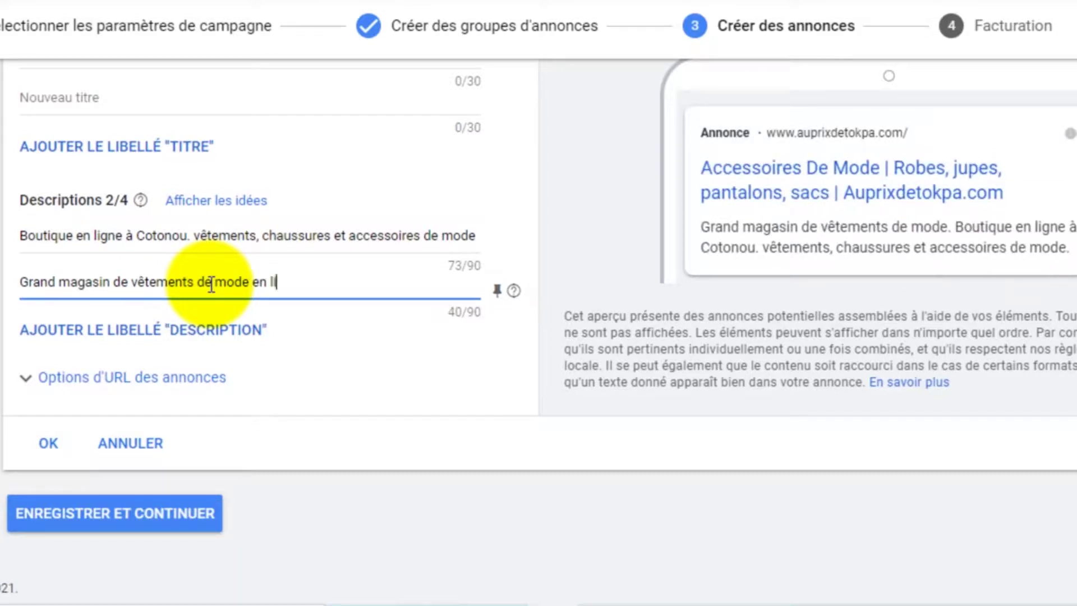
pyautogui.write('gne')
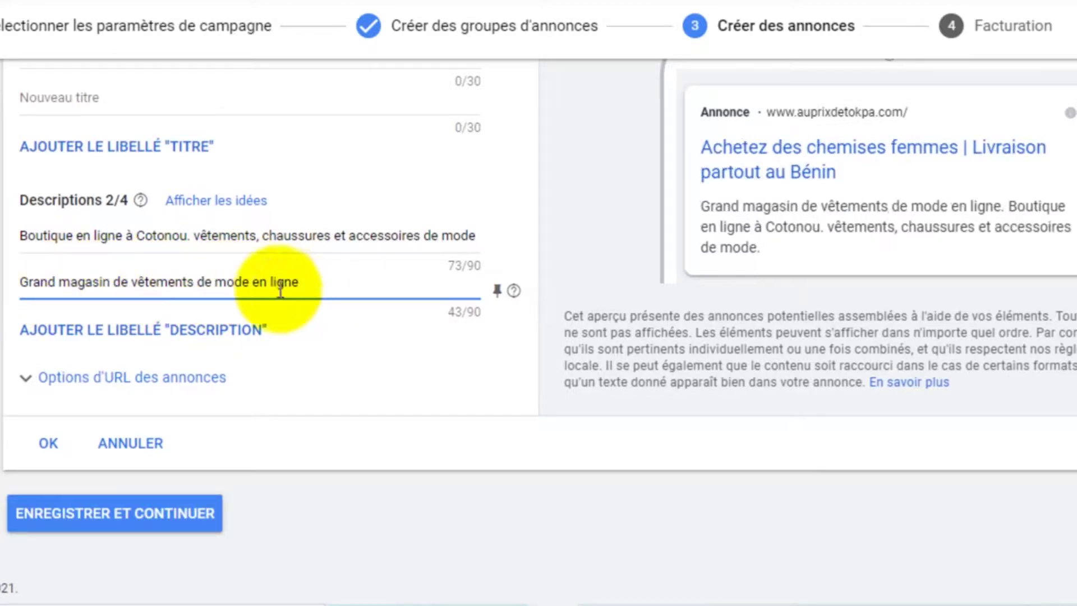
# Move 'en ligne' from the end of the description to just after 'magasin'
pyautogui.moveTo(253, 282); pyautogui.dragTo(301, 283)
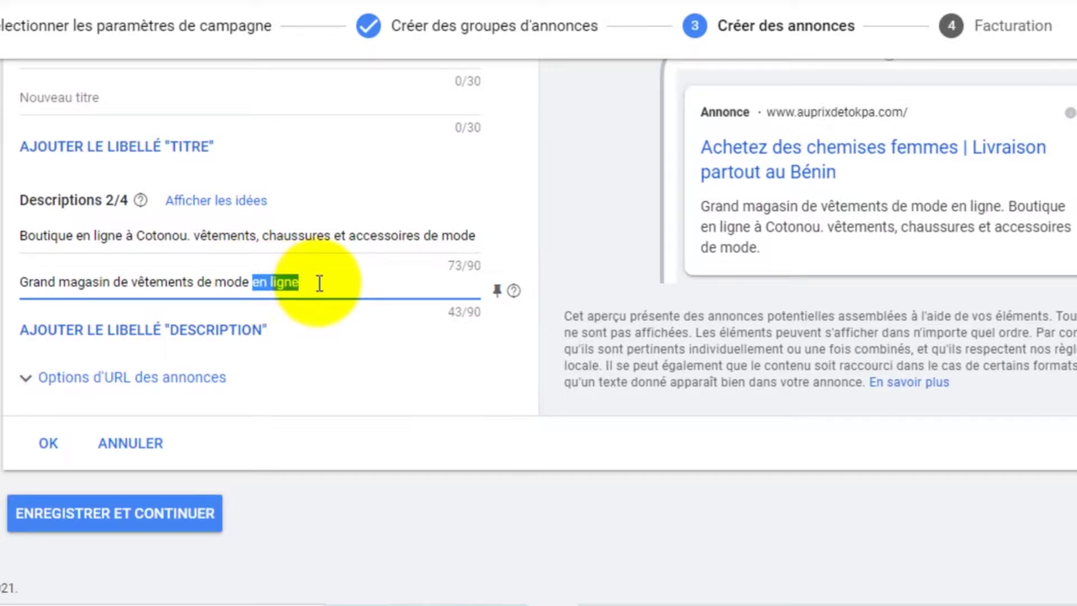
pyautogui.press('BackSpace')
pyautogui.press('BackSpace')
pyautogui.click(110, 281)
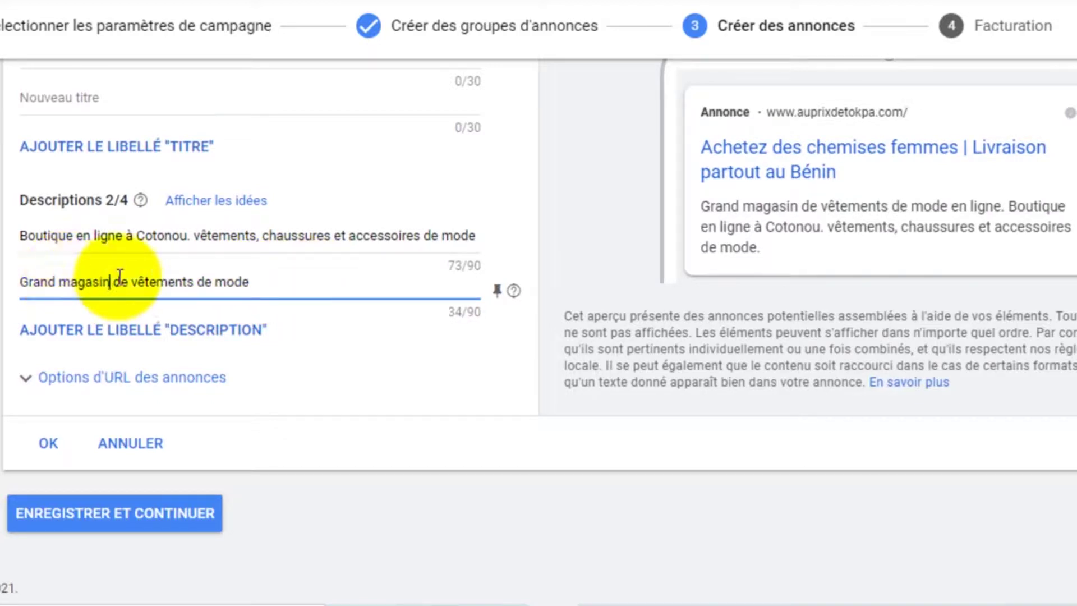
pyautogui.write('en ligne')
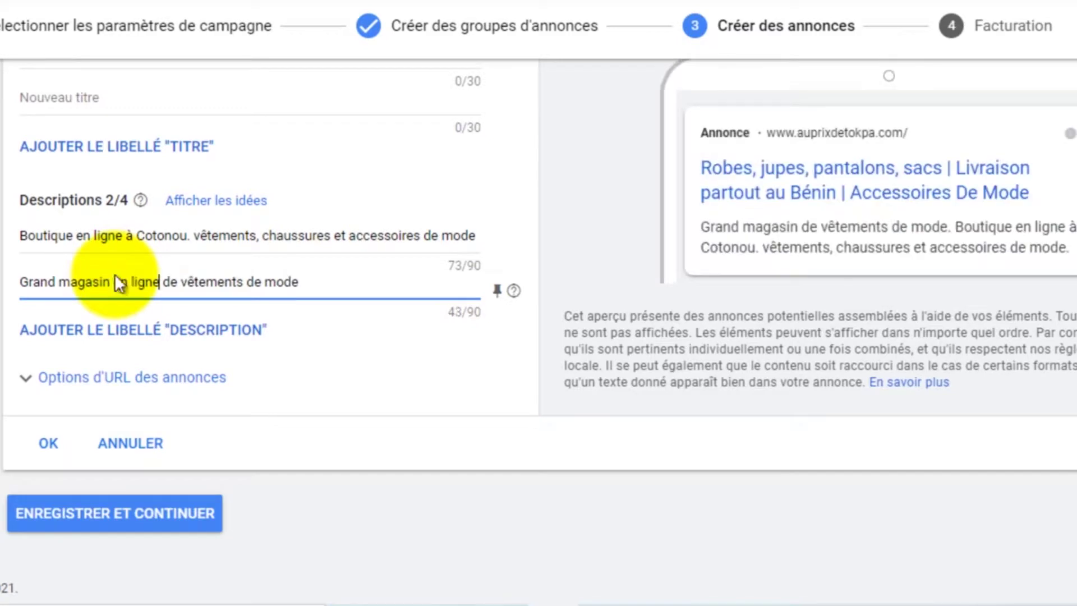
# Finish the description with '. Achetez et nous vous livrons vos commandes', fitting it within 90 characters
pyautogui.click(318, 279)
pyautogui.write('. Ache')
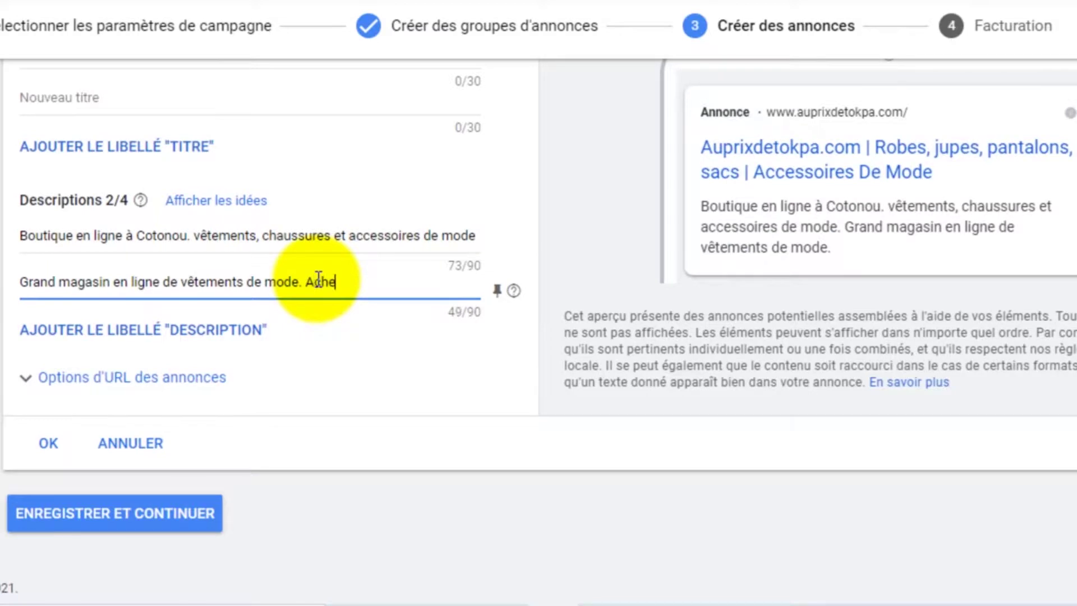
pyautogui.write('tez et nous vous livrons')
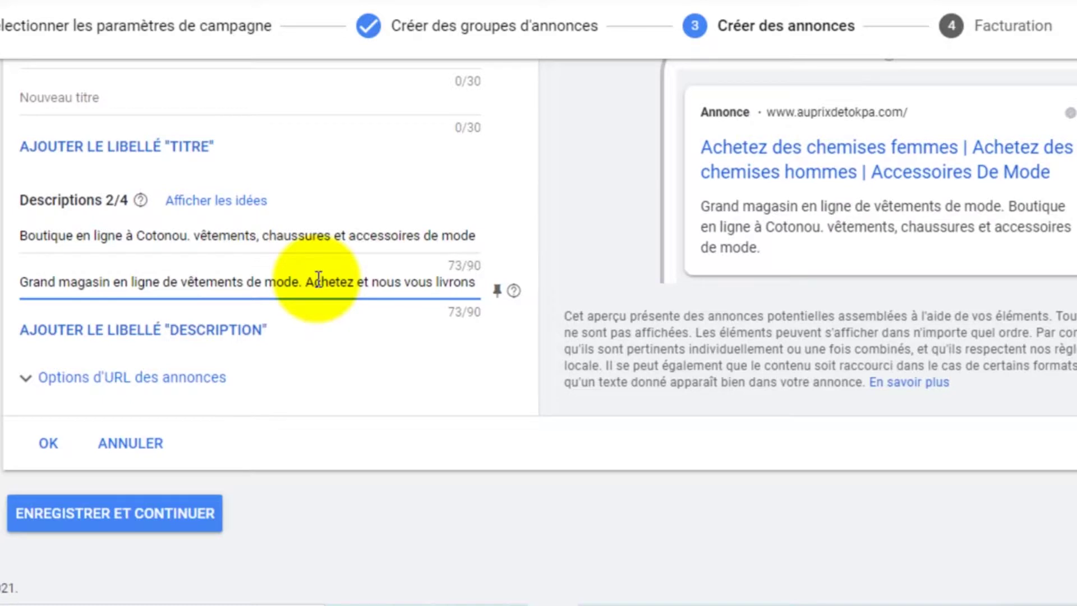
pyautogui.write('v')
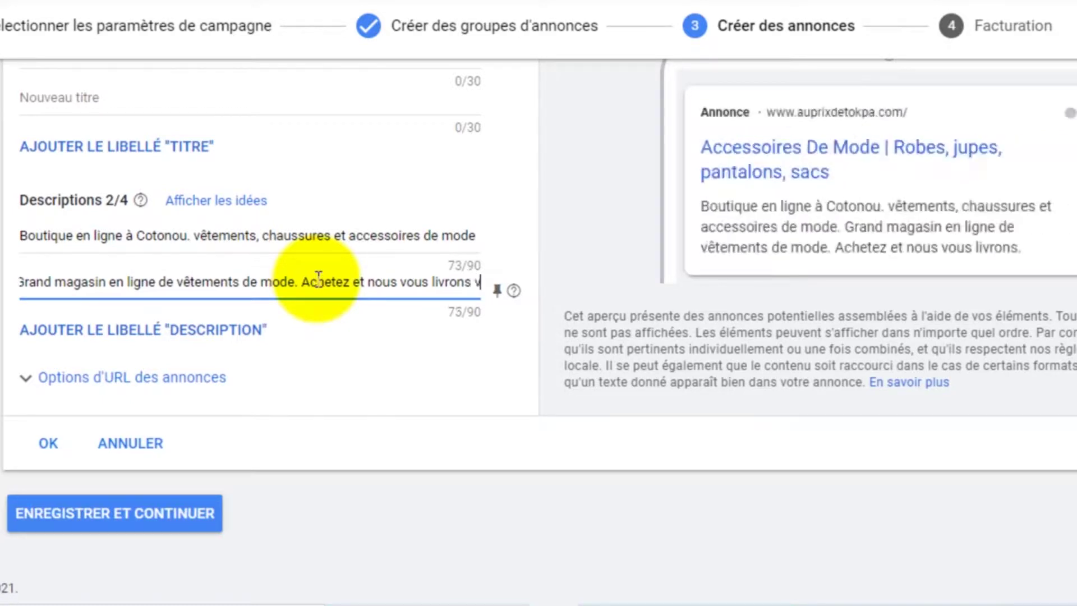
pyautogui.write('os chemises et')
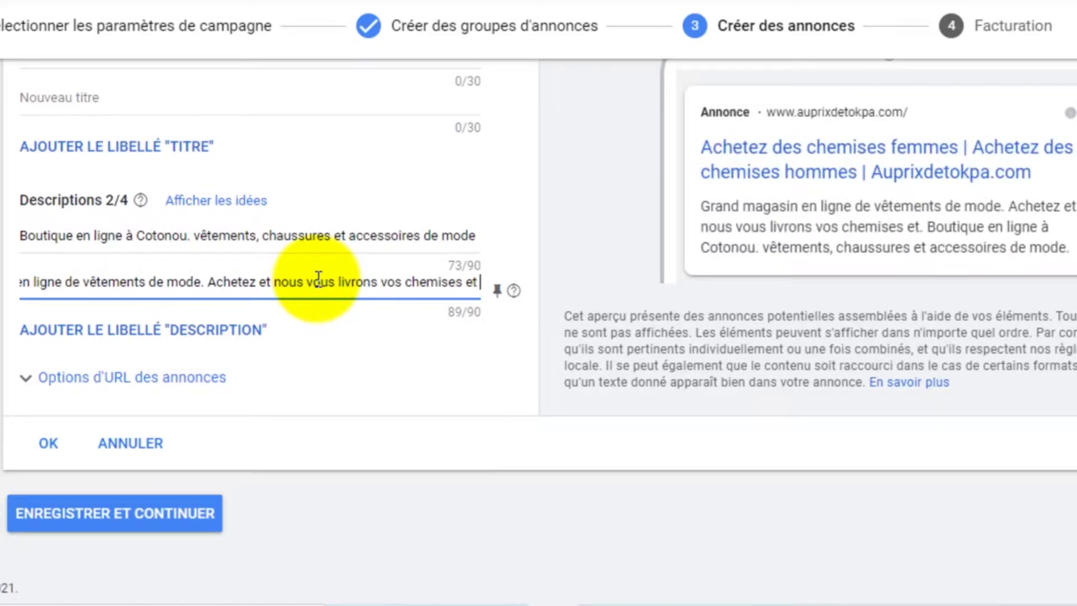
pyautogui.press('BackSpace')
pyautogui.press('BackSpace')
pyautogui.write('chaussure')
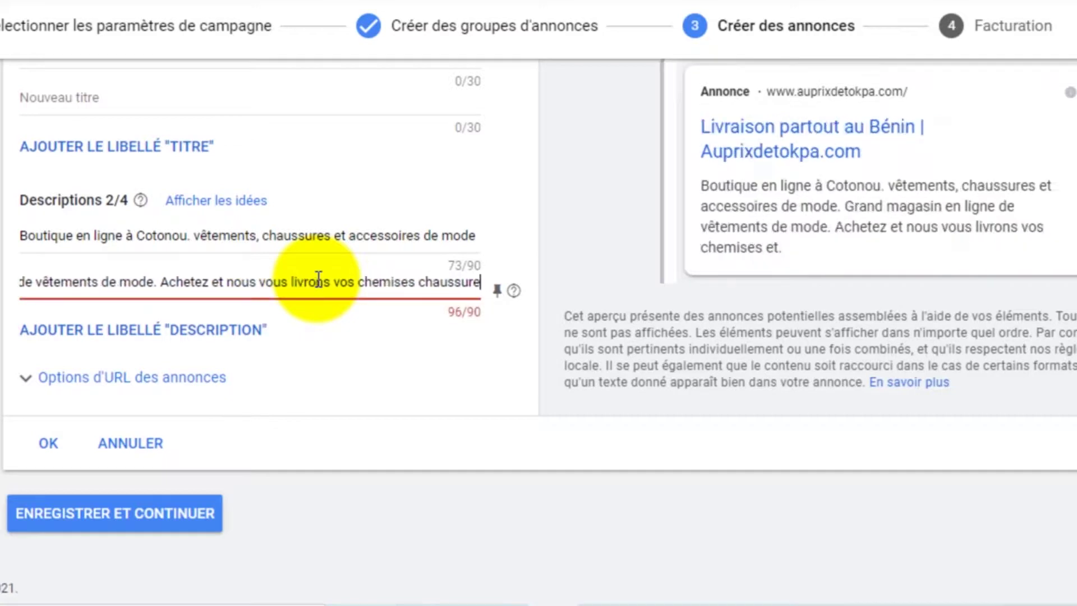
pyautogui.press('BackSpace')
pyautogui.press('BackSpace')
pyautogui.press('BackSpace')
pyautogui.press('BackSpace')
pyautogui.press('BackSpace')
pyautogui.press('BackSpace')
pyautogui.press('BackSpace')
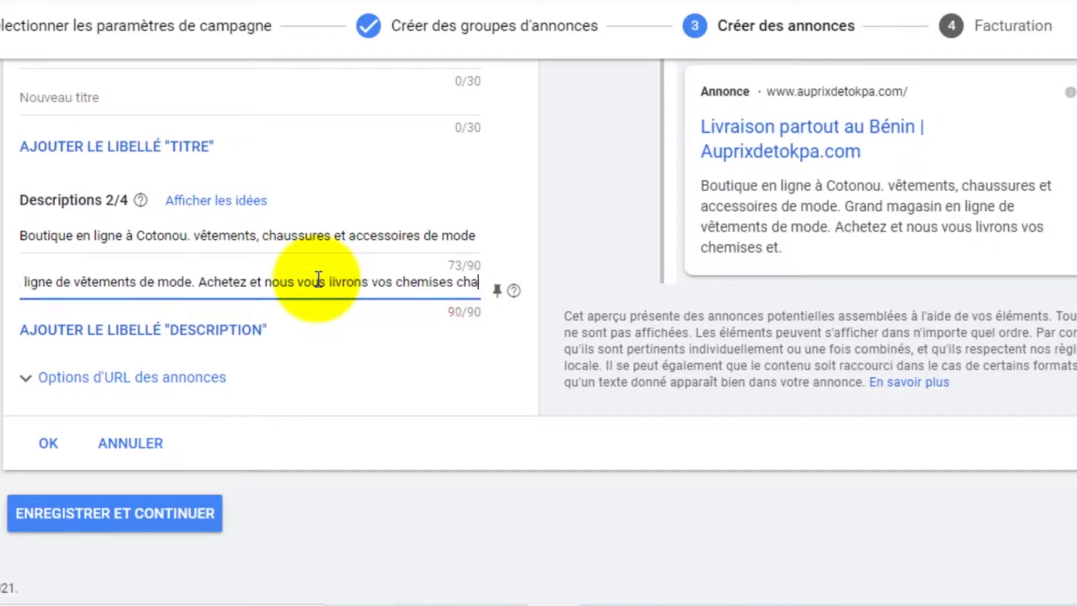
pyautogui.press('BackSpace')
pyautogui.press('BackSpace')
pyautogui.press('BackSpace')
pyautogui.press('BackSpace')
pyautogui.press('BackSpace')
pyautogui.press('BackSpace')
pyautogui.press('BackSpace')
pyautogui.press('BackSpace')
pyautogui.press('BackSpace')
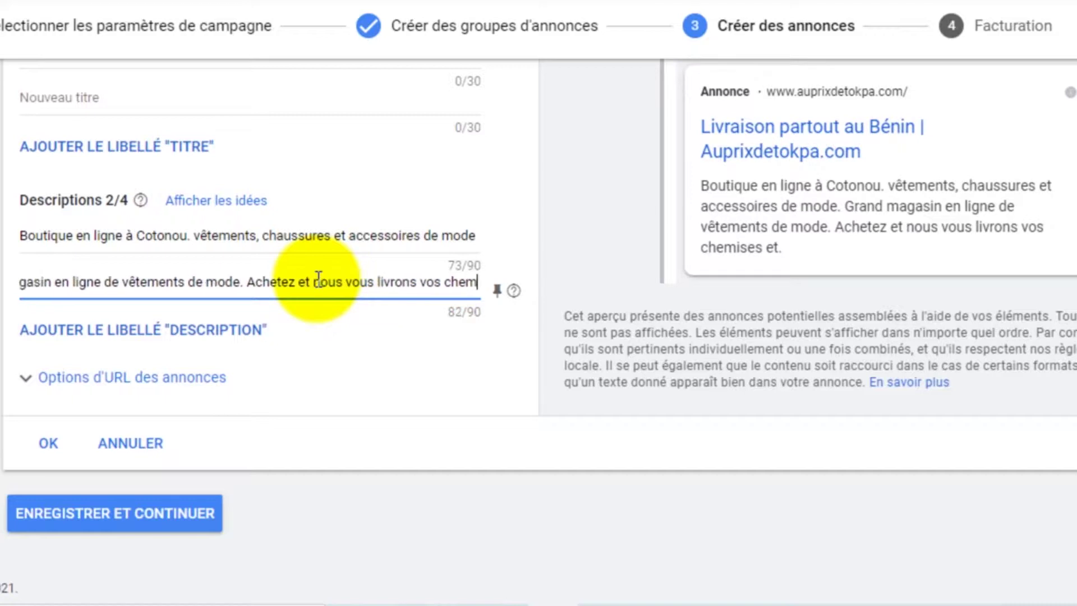
pyautogui.press('BackSpace')
pyautogui.press('BackSpace')
pyautogui.press('BackSpace')
pyautogui.press('BackSpace')
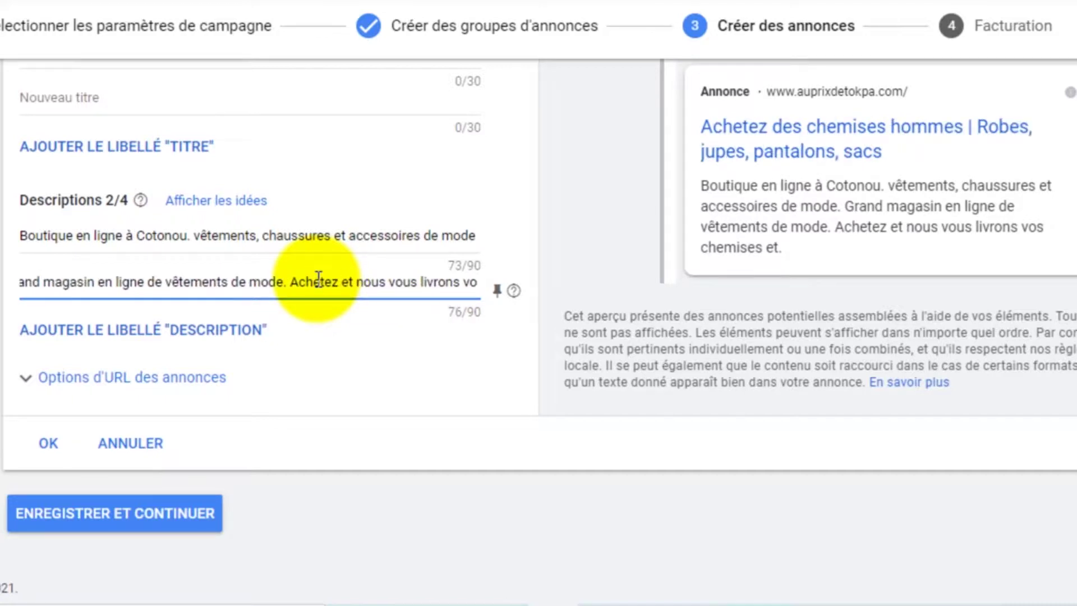
pyautogui.write('s commandes')
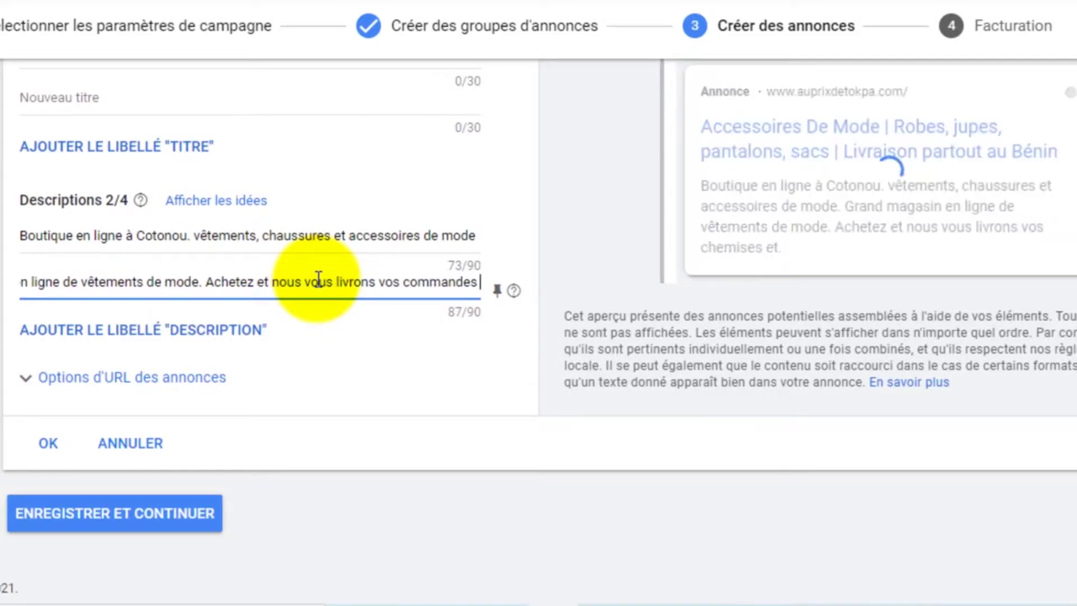
pyautogui.write(' partout')
pyautogui.press('BackSpace')
pyautogui.press('BackSpace')
pyautogui.press('BackSpace')
pyautogui.press('BackSpace')
pyautogui.press('BackSpace')
pyautogui.press('BackSpace')
pyautogui.press('BackSpace')
pyautogui.press('BackSpace')
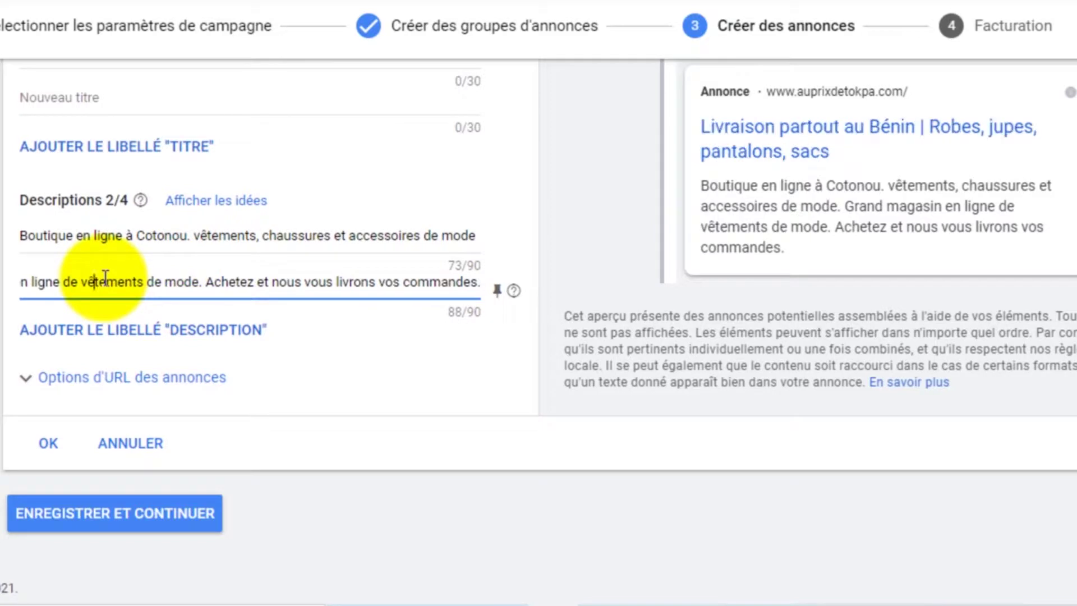
# Add 'au Bénin' after 'mode' and change the opening 'Grand m' to 'M'
pyautogui.press('Left')
pyautogui.press('Left')
pyautogui.press('Left')
pyautogui.press('Left')
pyautogui.press('Left')
pyautogui.press('Left')
pyautogui.press('Left')
pyautogui.press('Left')
pyautogui.press('Left')
pyautogui.press('Left')
pyautogui.press('Left')
pyautogui.press('Left')
pyautogui.press('Left')
pyautogui.press('Left')
pyautogui.press('Left')
pyautogui.press('Left')
pyautogui.press('Left')
pyautogui.press('Left')
pyautogui.press('Left')
pyautogui.press('Left')
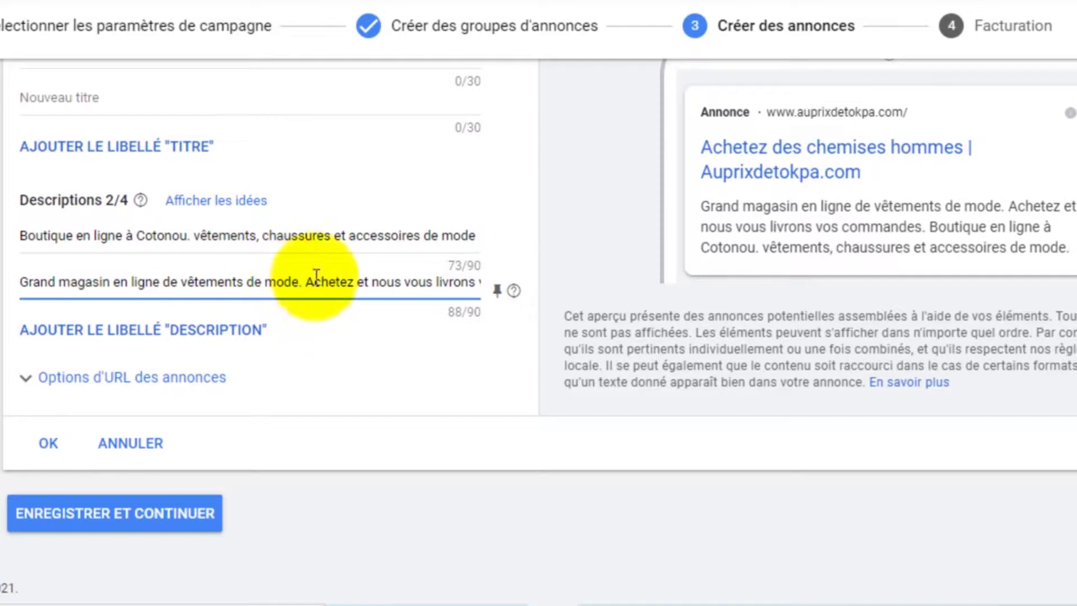
pyautogui.write('à')
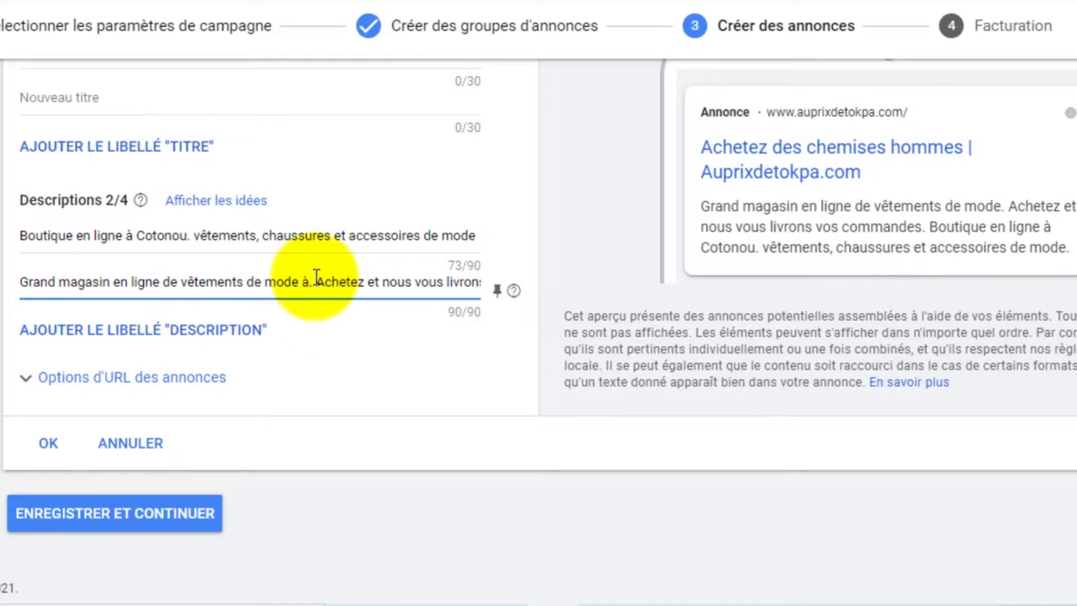
pyautogui.press('BackSpace')
pyautogui.write('au Béni')
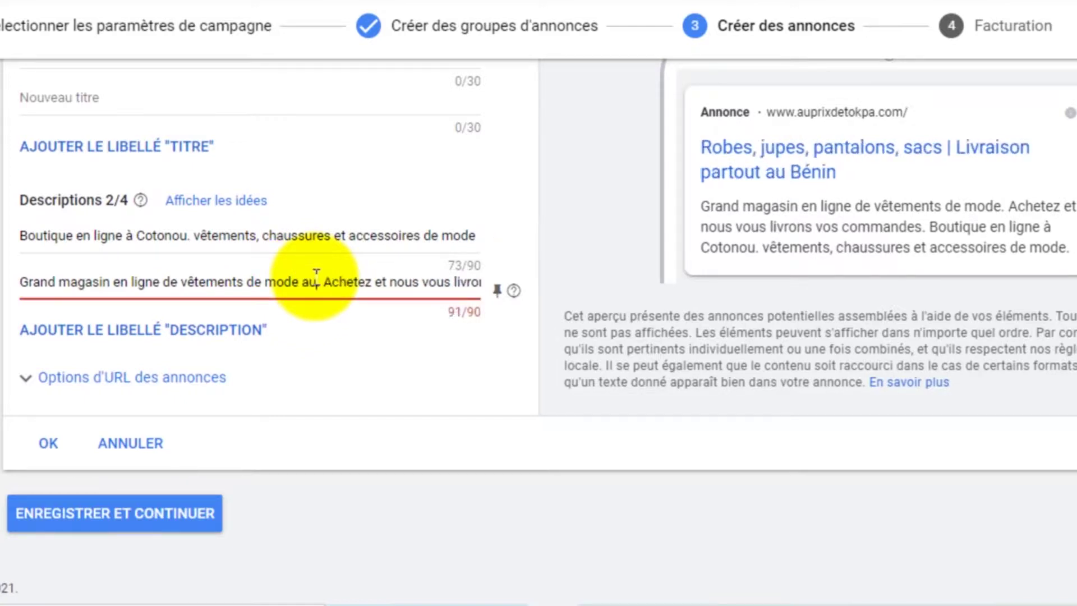
pyautogui.write('n')
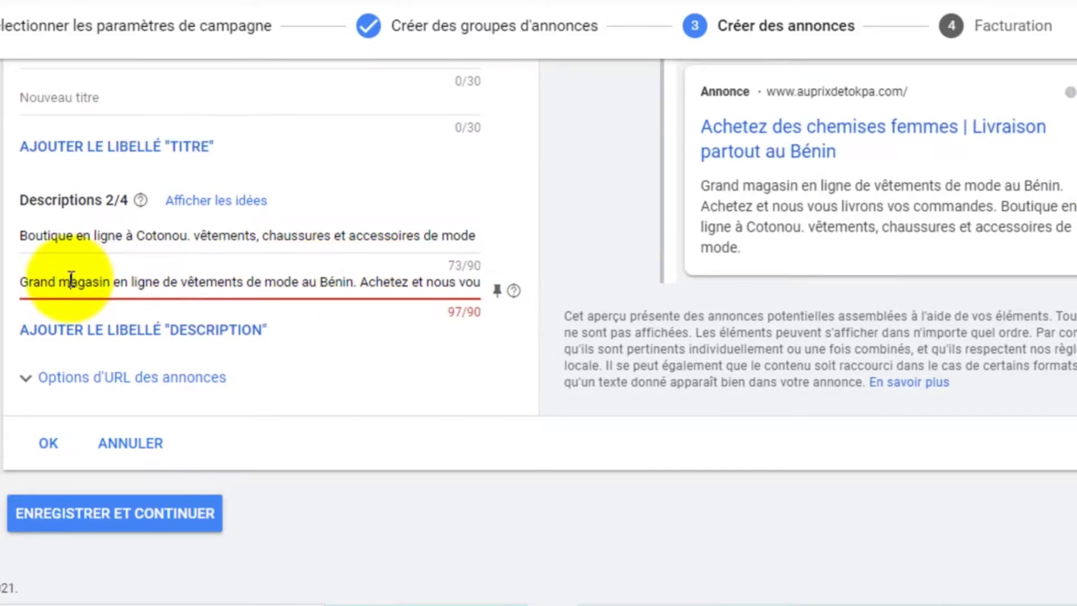
pyautogui.moveTo(69, 281); pyautogui.dragTo(18, 277)
pyautogui.write('M')
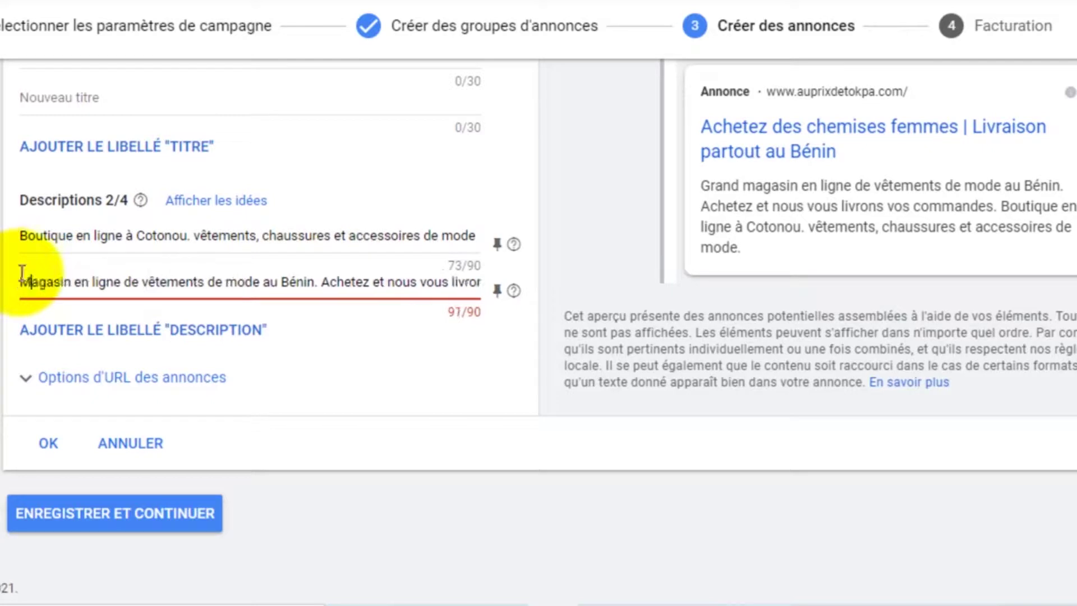
# Delete the word 'vous' so the description drops to 86/90
pyautogui.click(148, 281)
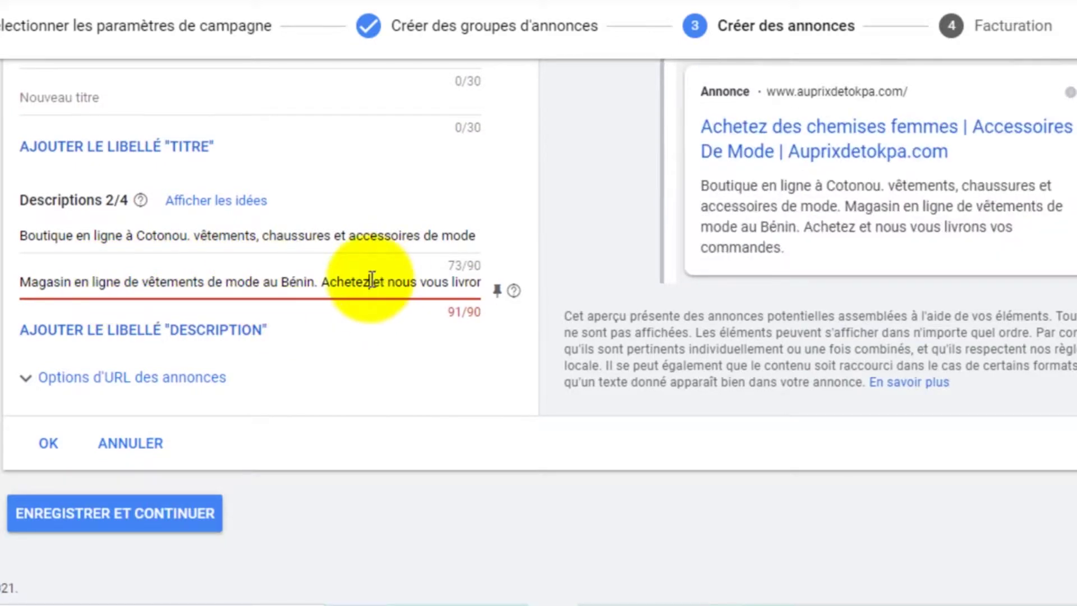
pyautogui.press('Right')
pyautogui.press('Right')
pyautogui.press('Right')
pyautogui.press('Right')
pyautogui.press('Right')
pyautogui.press('Right')
pyautogui.press('Right')
pyautogui.press('Right')
pyautogui.press('Right')
pyautogui.press('Right')
pyautogui.press('Right')
pyautogui.press('Right')
pyautogui.press('Right')
pyautogui.press('Right')
pyautogui.press('Right')
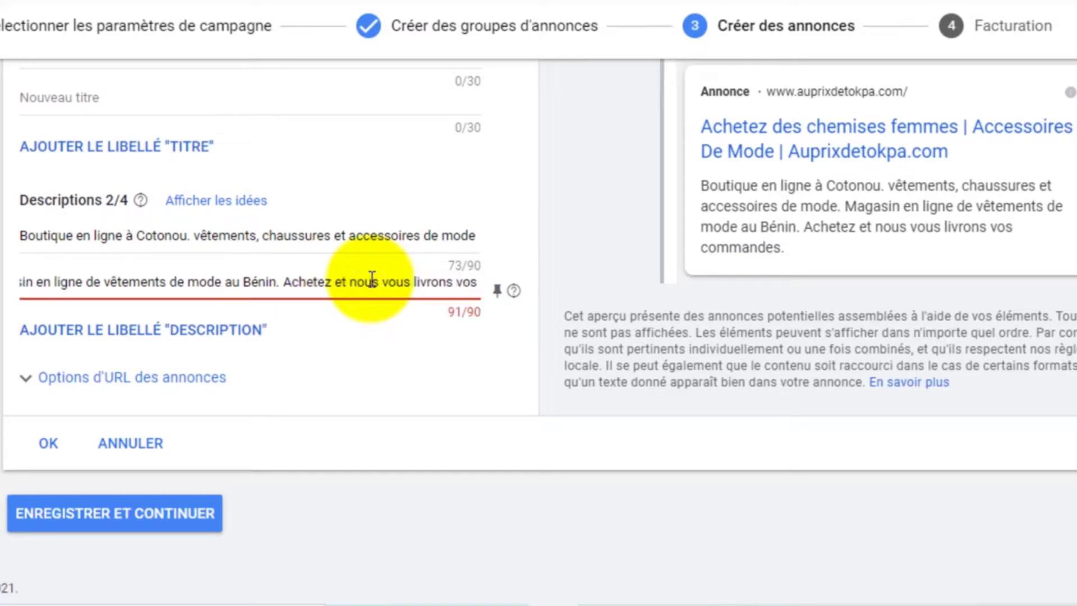
pyautogui.press('Right')
pyautogui.press('Right')
pyautogui.press('Right')
pyautogui.press('Right')
pyautogui.press('Right')
pyautogui.press('Right')
pyautogui.press('Right')
pyautogui.press('Right')
pyautogui.press('Right')
pyautogui.press('Right')
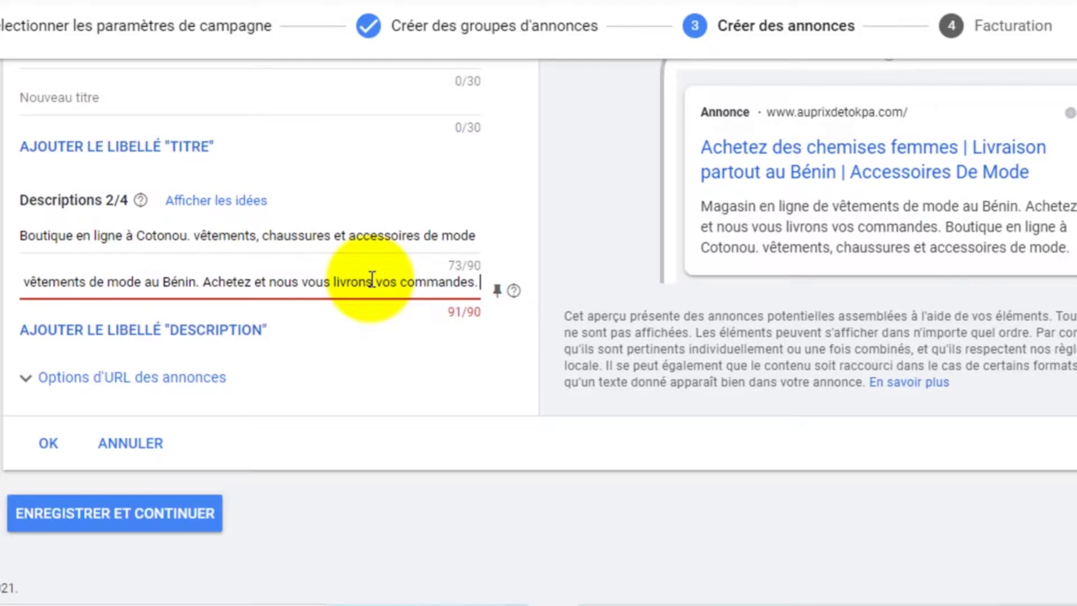
pyautogui.doubleClick(323, 282)
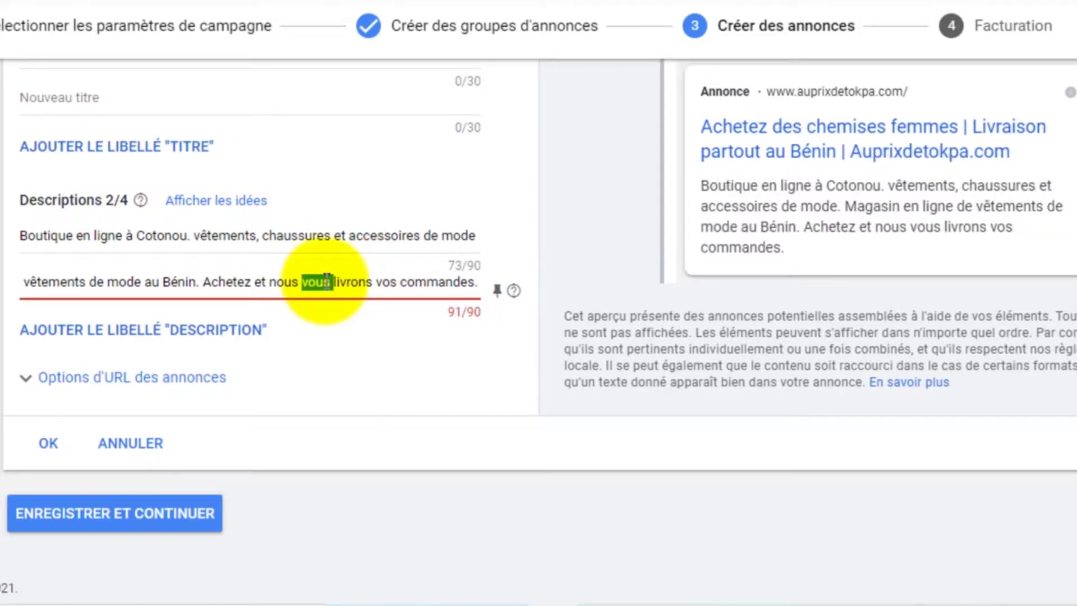
pyautogui.press('BackSpace')
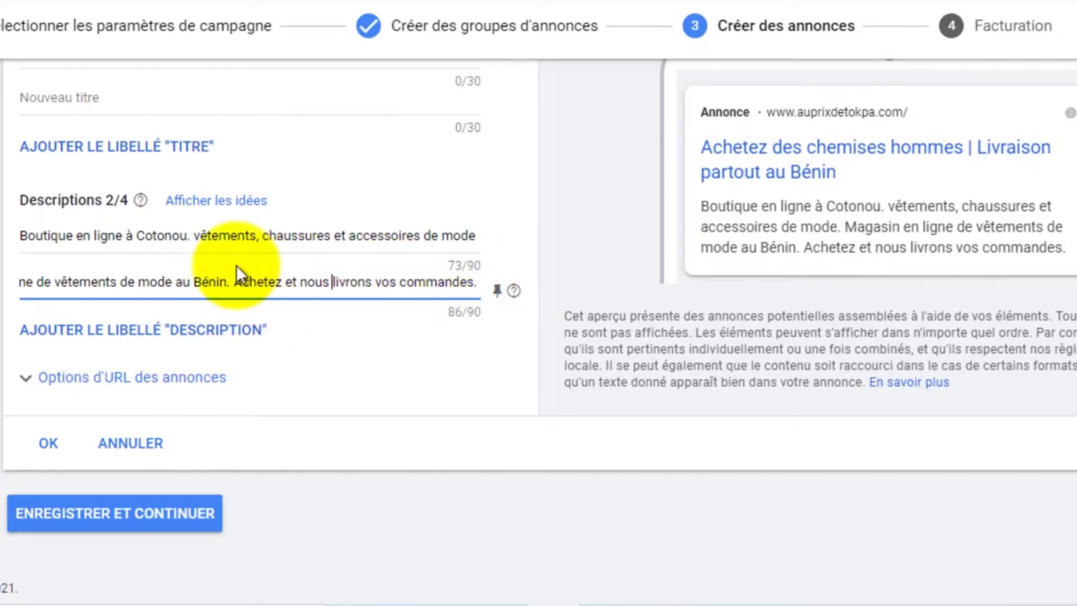
pyautogui.scroll(5, 265, 280)
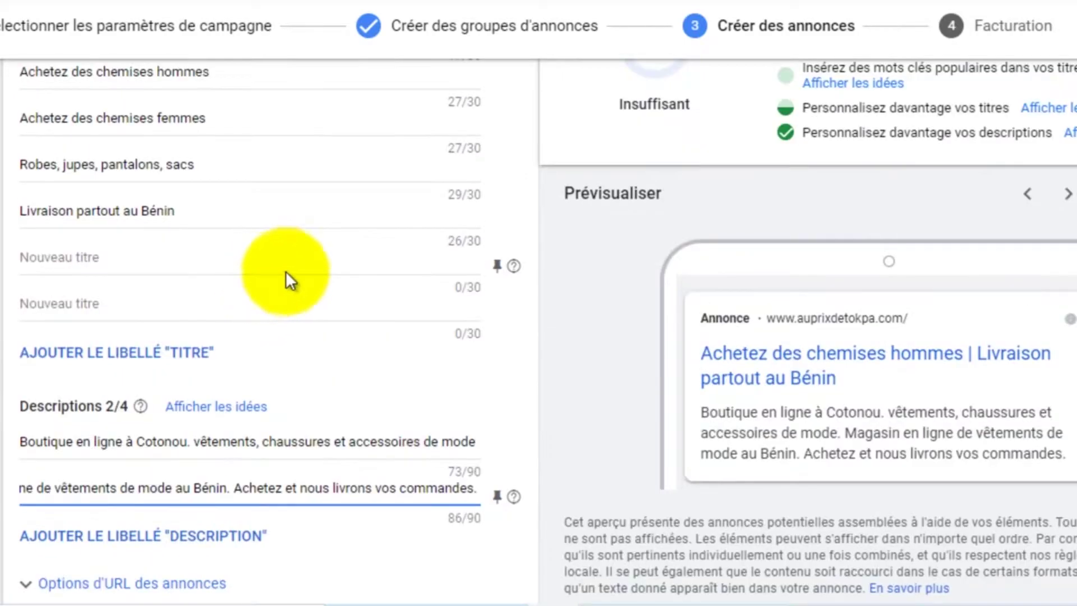
pyautogui.scroll(4, 893, 193)
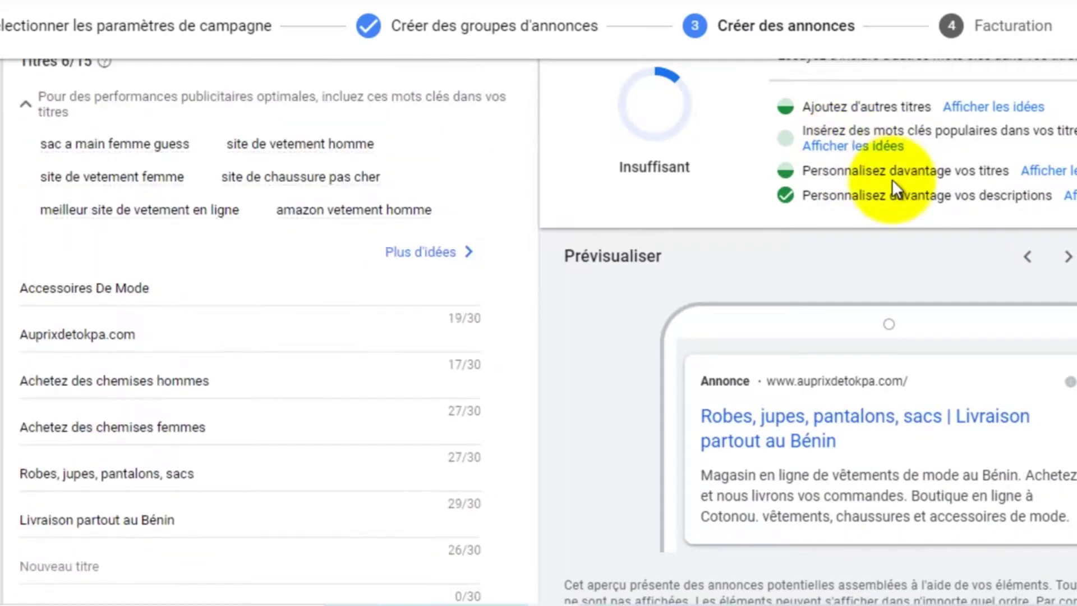
pyautogui.scroll(-2, 1036, 241)
pyautogui.scroll(5, 1037, 241)
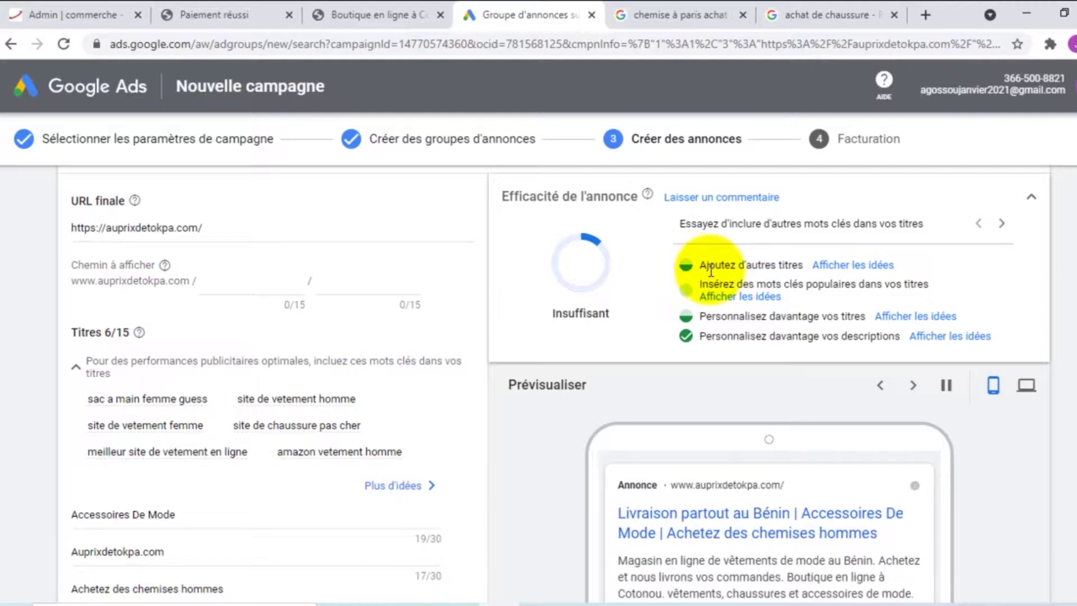
pyautogui.click(736, 297)
pyautogui.scroll(-2, 697, 415)
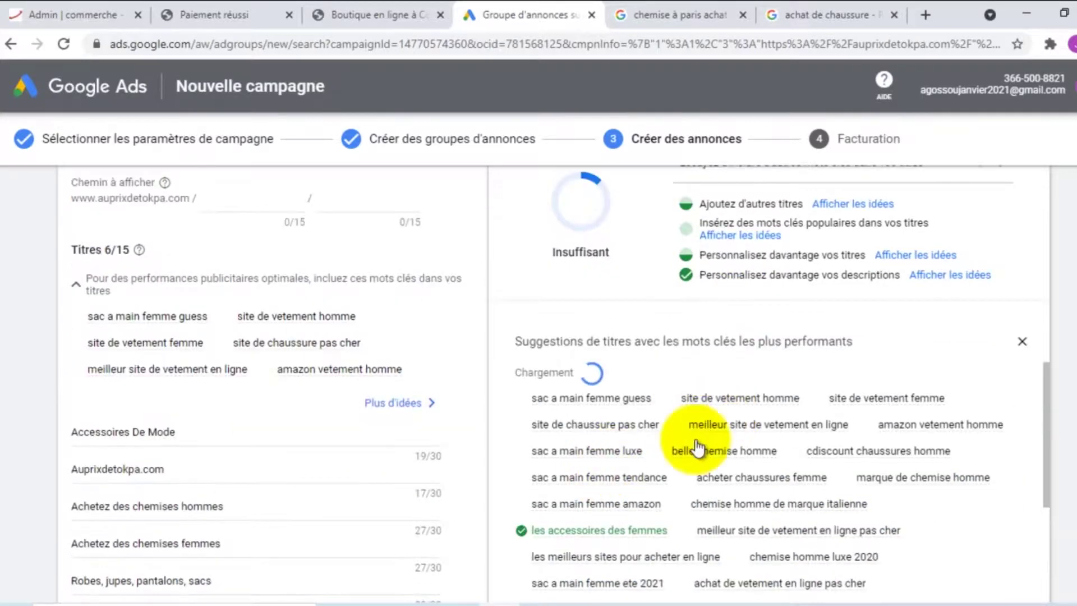
pyautogui.scroll(-3, 673, 533)
pyautogui.scroll(-2, 687, 496)
pyautogui.scroll(4, 687, 496)
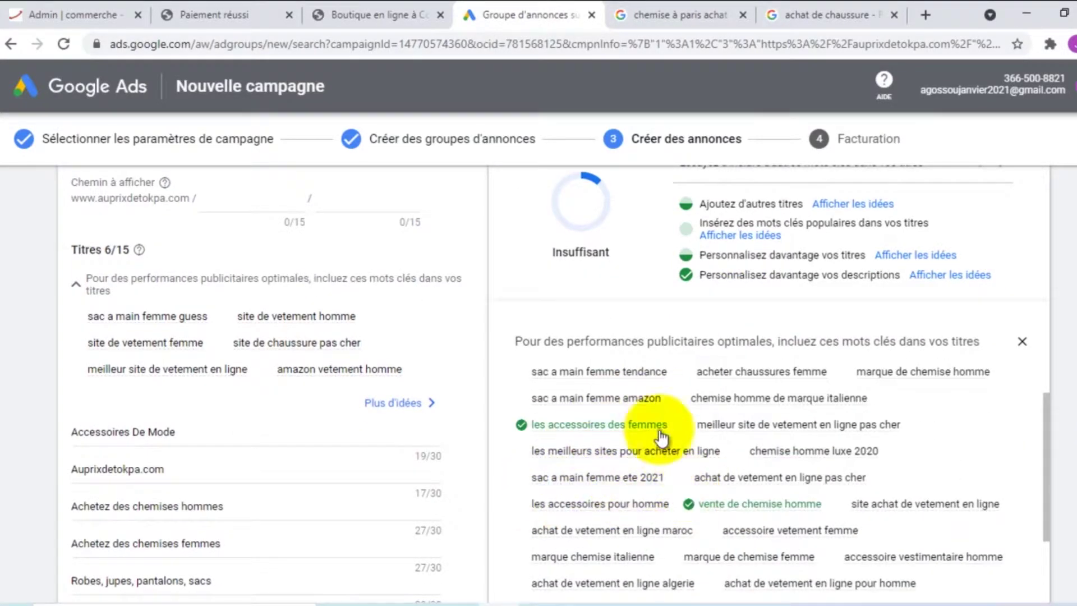
pyautogui.scroll(-5, 240, 386)
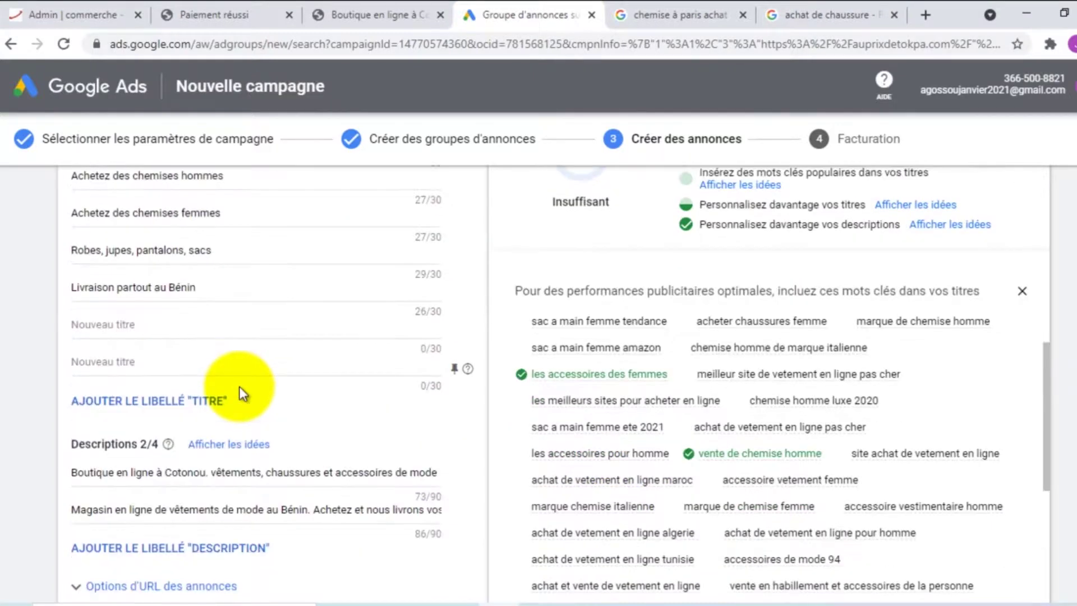
pyautogui.scroll(3, 243, 379)
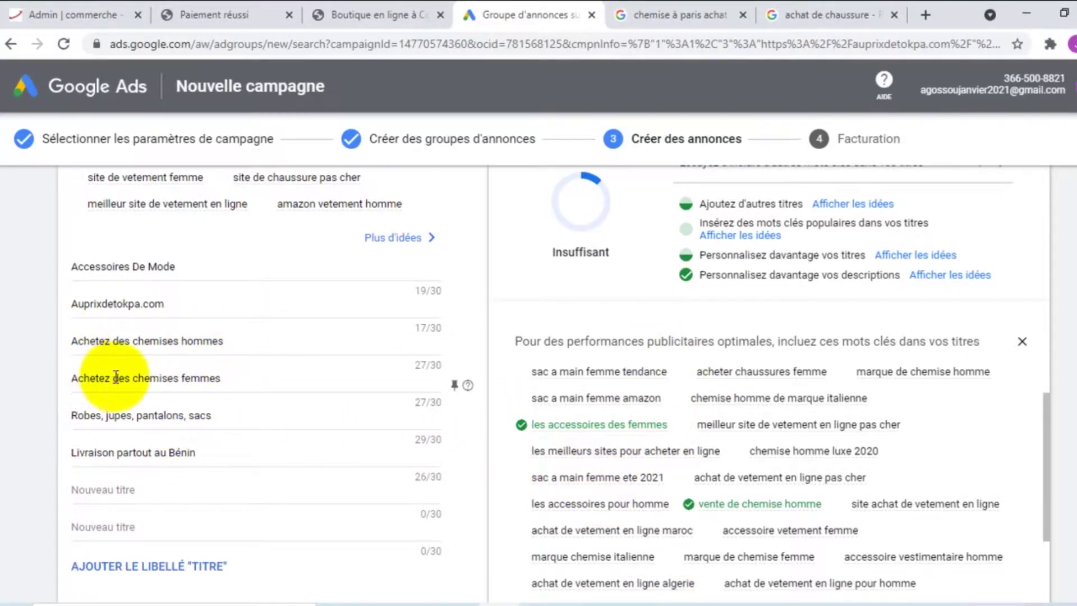
pyautogui.scroll(-3, 107, 348)
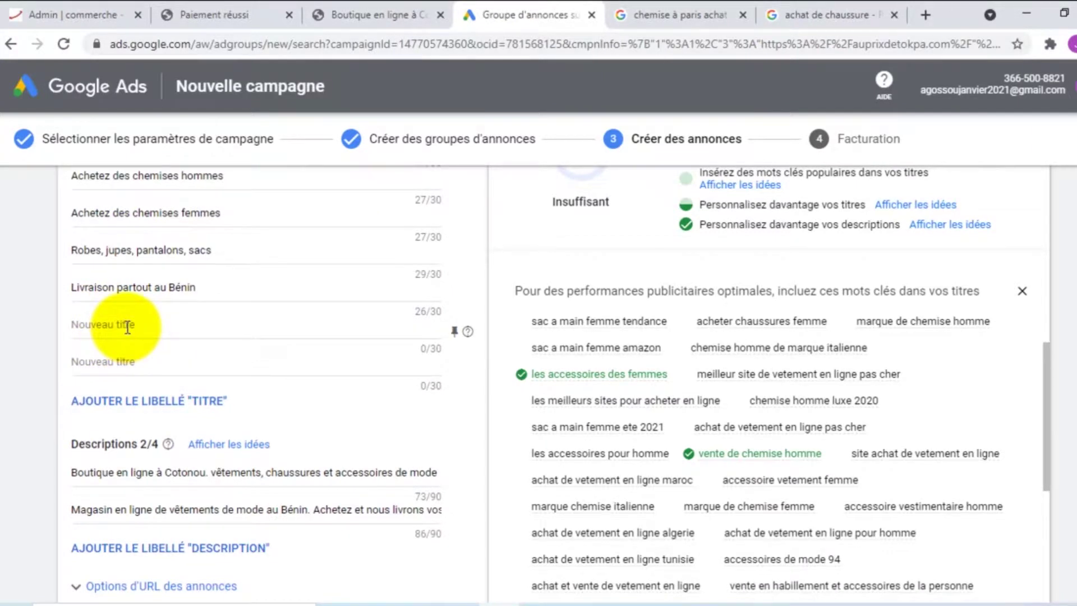
pyautogui.click(128, 326)
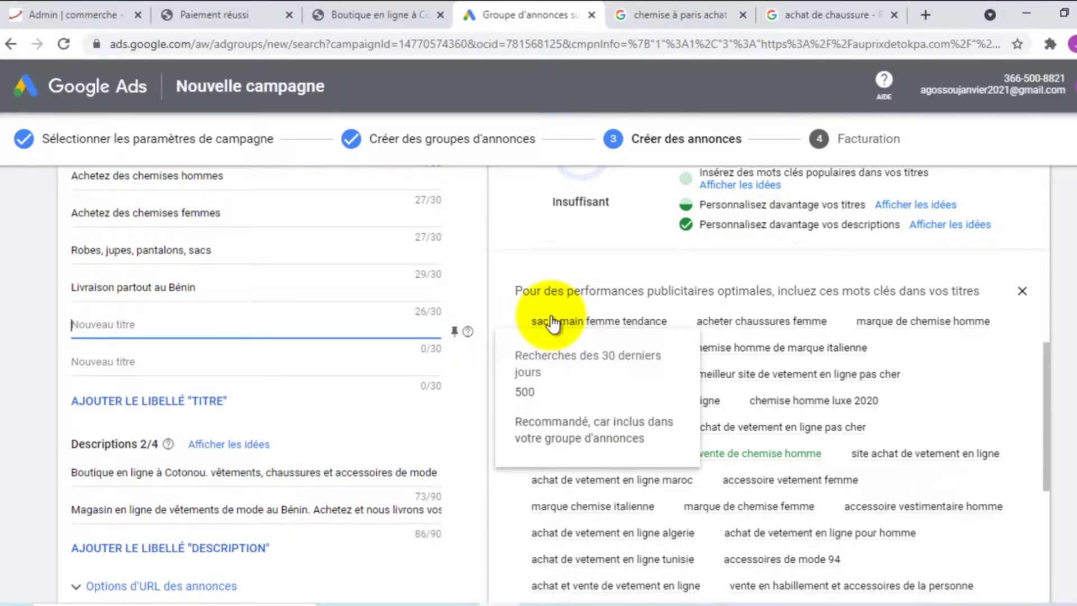
pyautogui.click(553, 322)
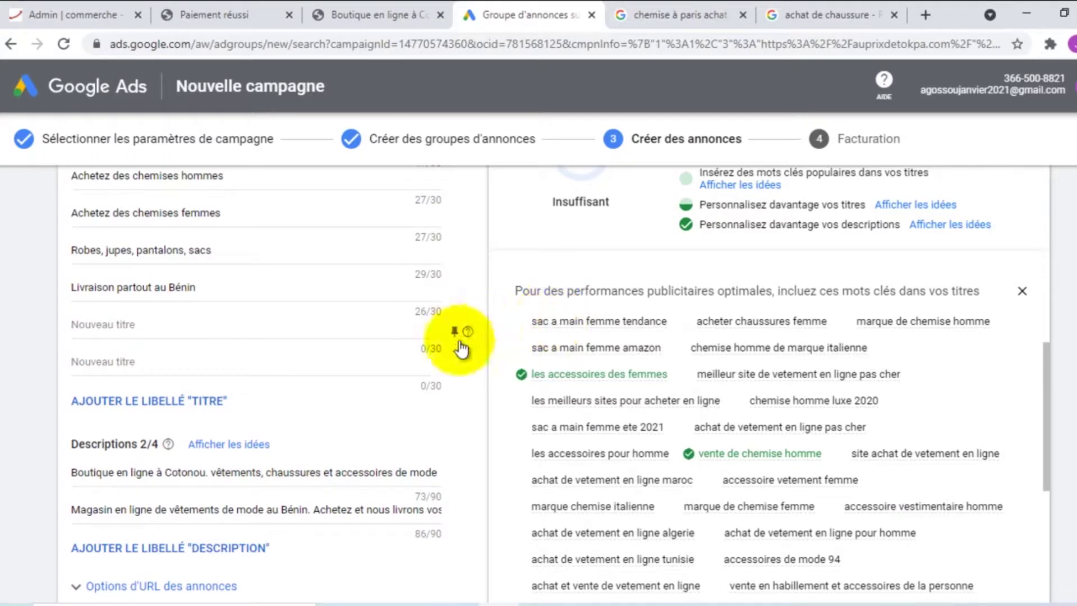
pyautogui.moveTo(555, 325); pyautogui.dragTo(374, 340)
pyautogui.click(357, 330)
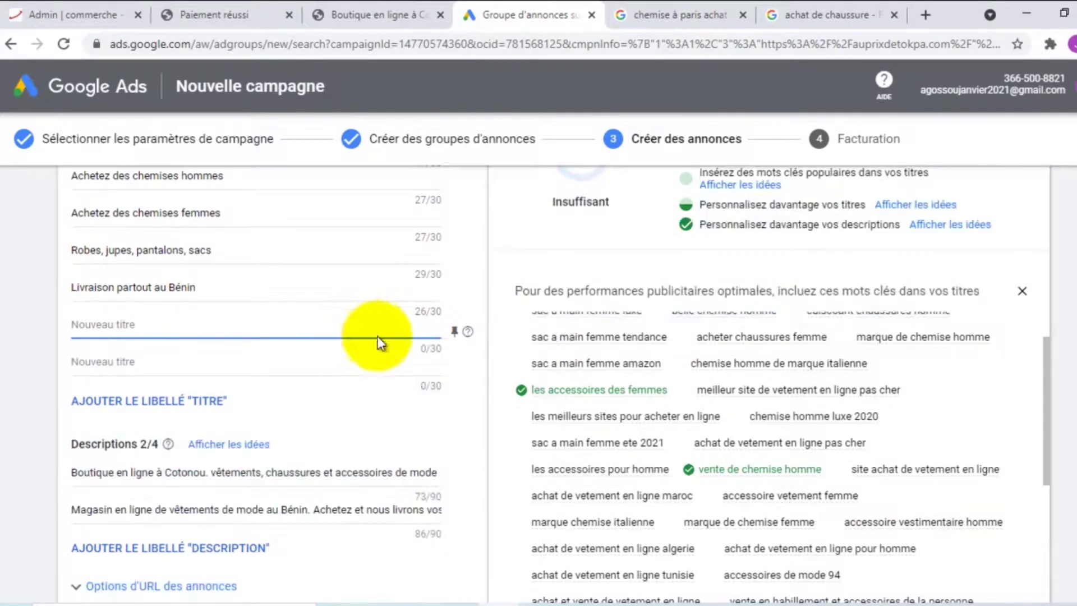
pyautogui.scroll(2, 573, 401)
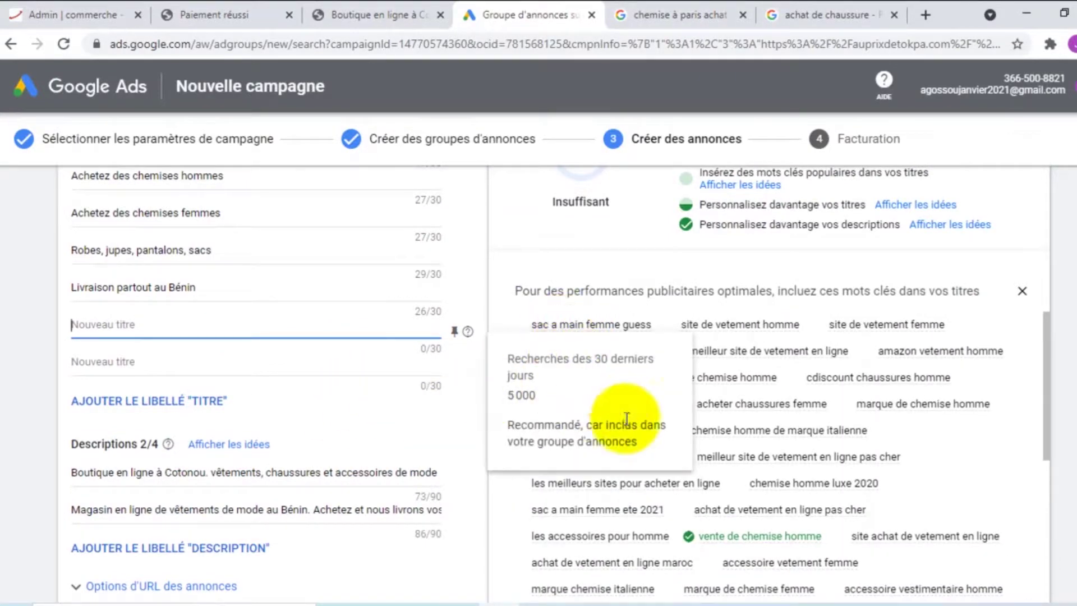
pyautogui.scroll(-2, 483, 440)
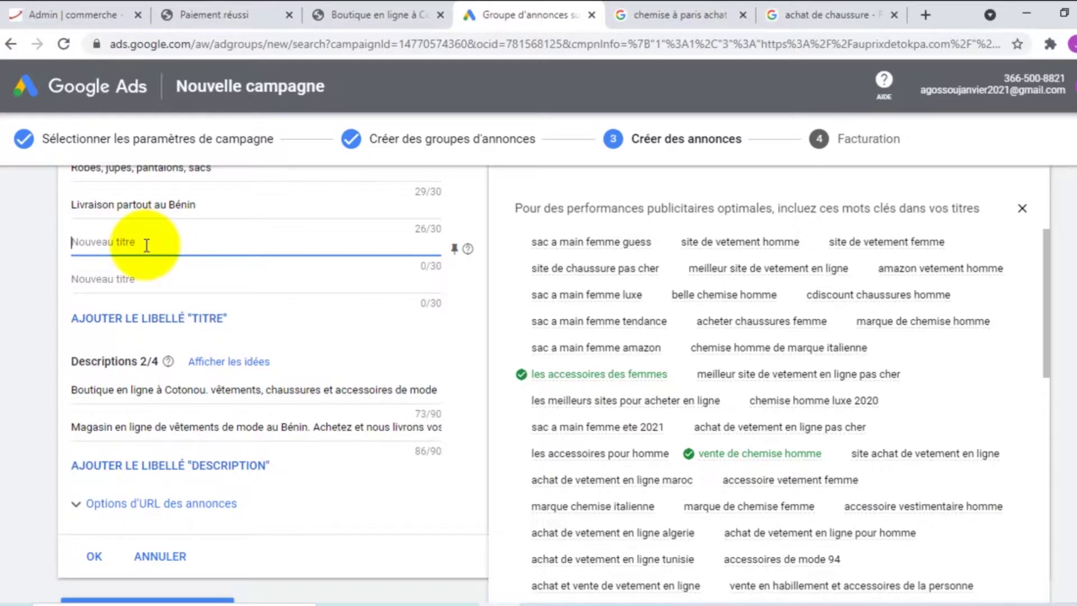
# Add the headline 'Sac à main femme et homme'
pyautogui.write('Sac à main femme et homme')
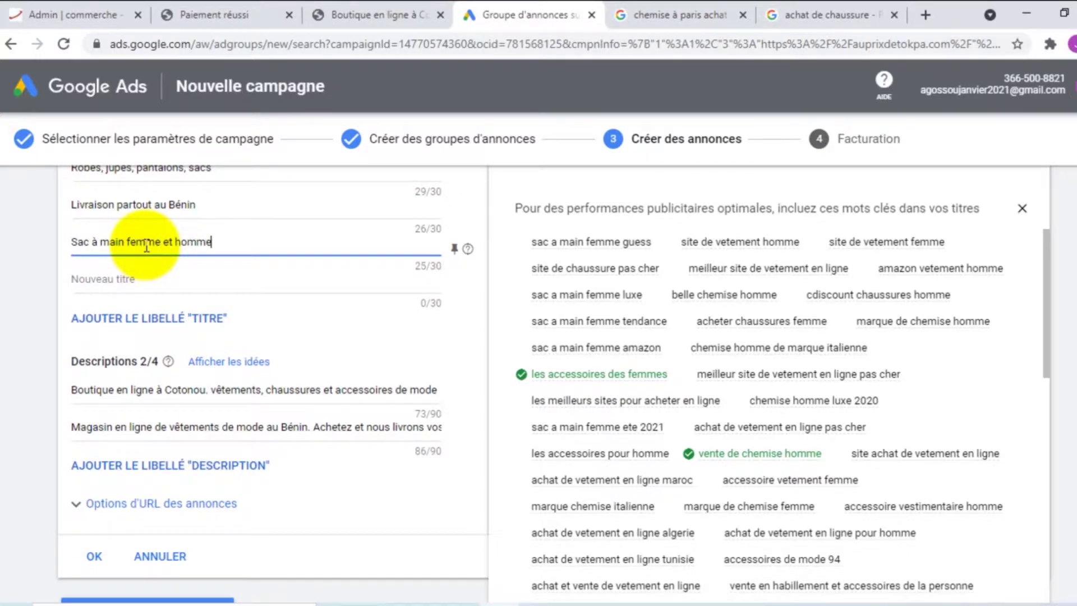
# Add the headline 'Site de vente en ligne Bénin', trimmed to fit the limit
pyautogui.click(147, 281)
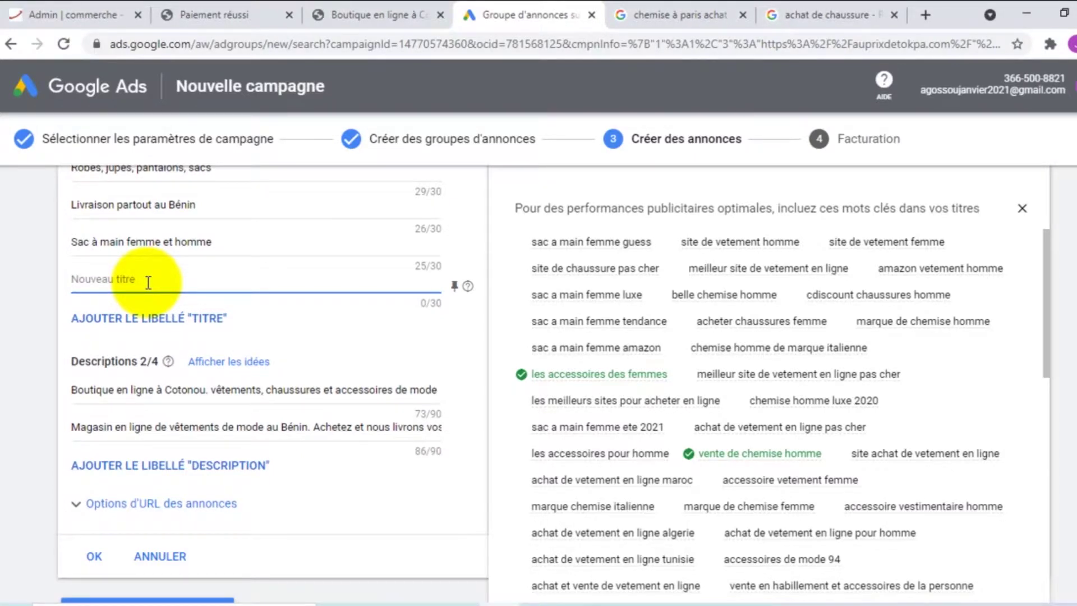
pyautogui.write('Site de vente')
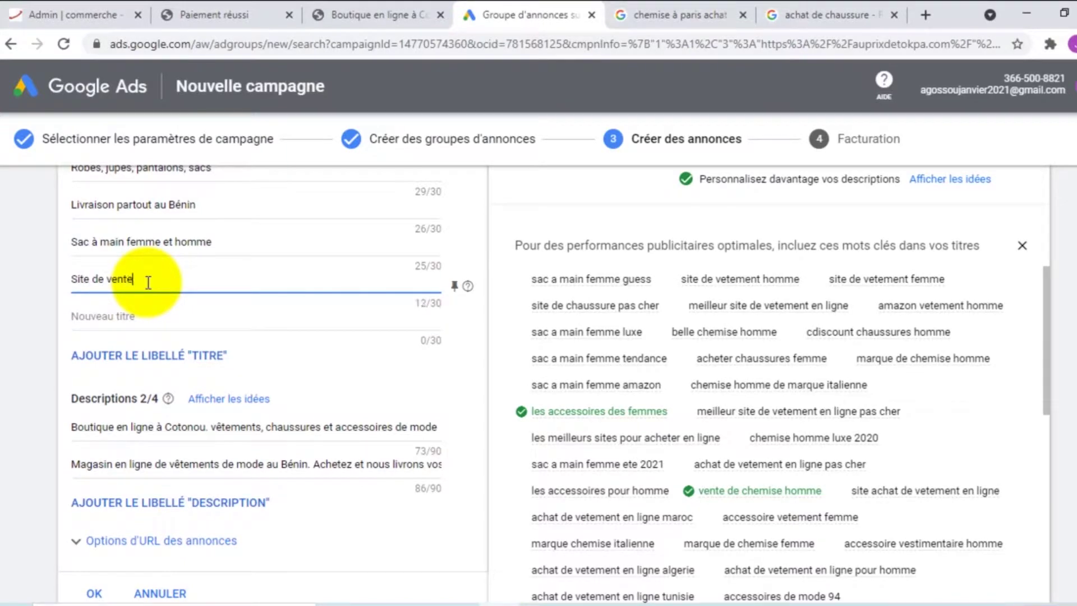
pyautogui.write(' en lign')
pyautogui.write('e')
pyautogui.write(' au Bénin')
pyautogui.press('BackSpace')
pyautogui.press('BackSpace')
pyautogui.press('BackSpace')
pyautogui.press('BackSpace')
pyautogui.press('BackSpace')
pyautogui.press('BackSpace')
pyautogui.press('BackSpace')
pyautogui.press('BackSpace')
pyautogui.press('BackSpace')
pyautogui.write('Ben')
pyautogui.press('BackSpace')
pyautogui.write('énin')
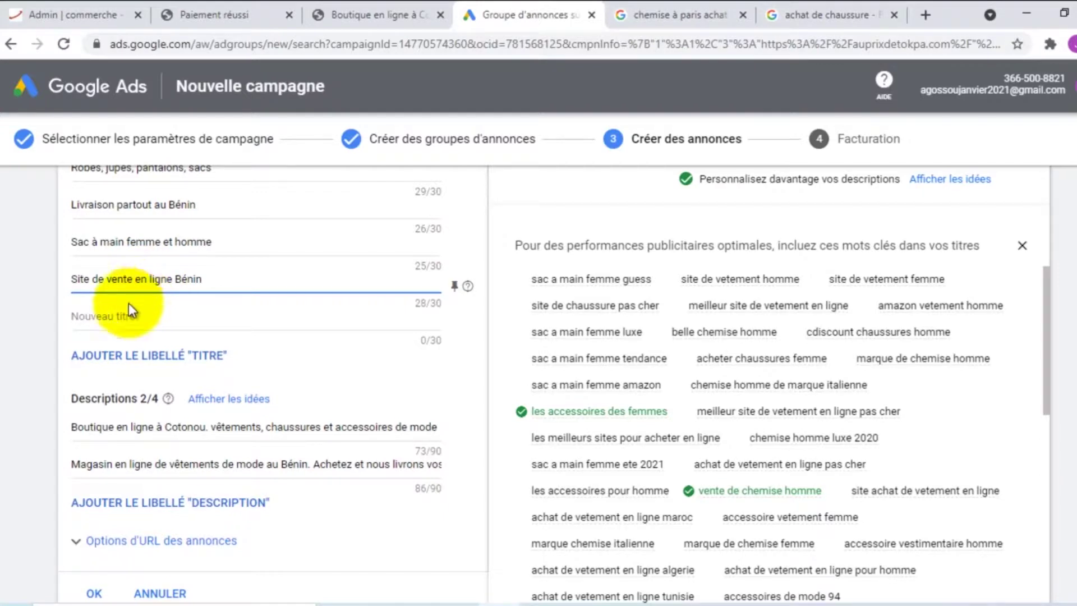
pyautogui.click(133, 317)
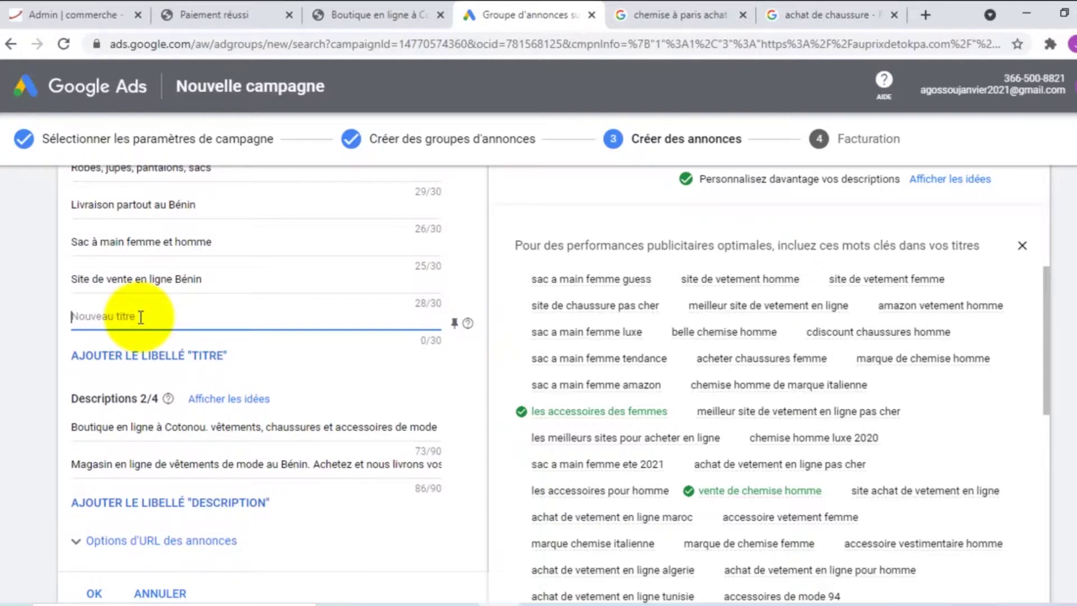
# Type a new headline 'Achetez des vêtements pas chers'
pyautogui.write('A')
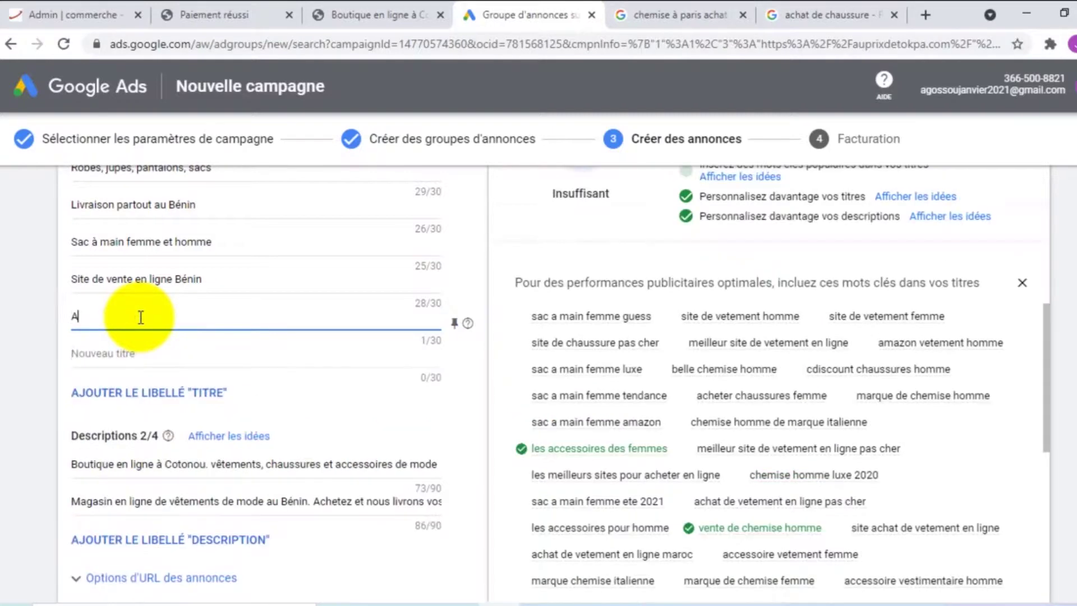
pyautogui.write('chetez des vêtement de')
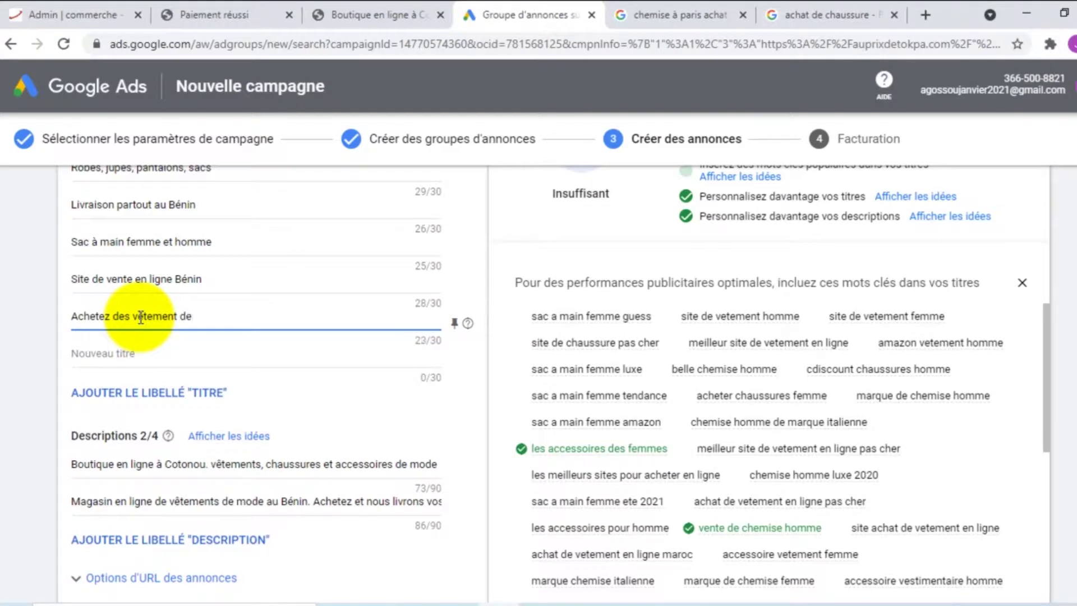
pyautogui.write(' grande')
pyautogui.press('BackSpace')
pyautogui.press('BackSpace')
pyautogui.press('BackSpace')
pyautogui.press('BackSpace')
pyautogui.press('BackSpace')
pyautogui.press('BackSpace')
pyautogui.press('BackSpace')
pyautogui.press('BackSpace')
pyautogui.press('BackSpace')
pyautogui.press('BackSpace')
pyautogui.write('s pa')
pyautogui.write('s ')
pyautogui.write('ch')
pyautogui.write('e')
pyautogui.write('è')
pyautogui.write('rs')
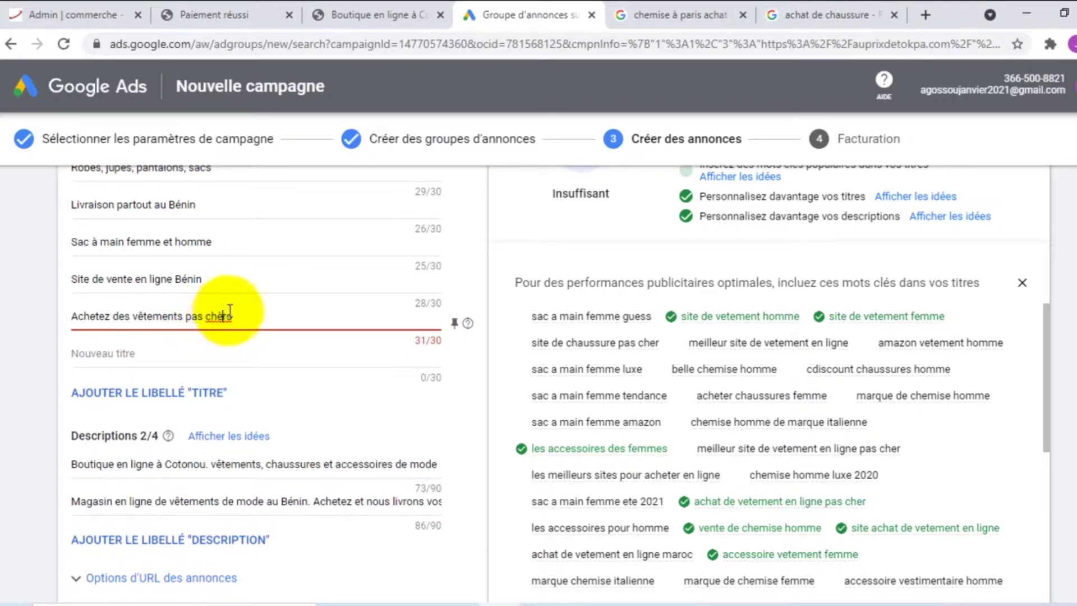
pyautogui.click(230, 311)
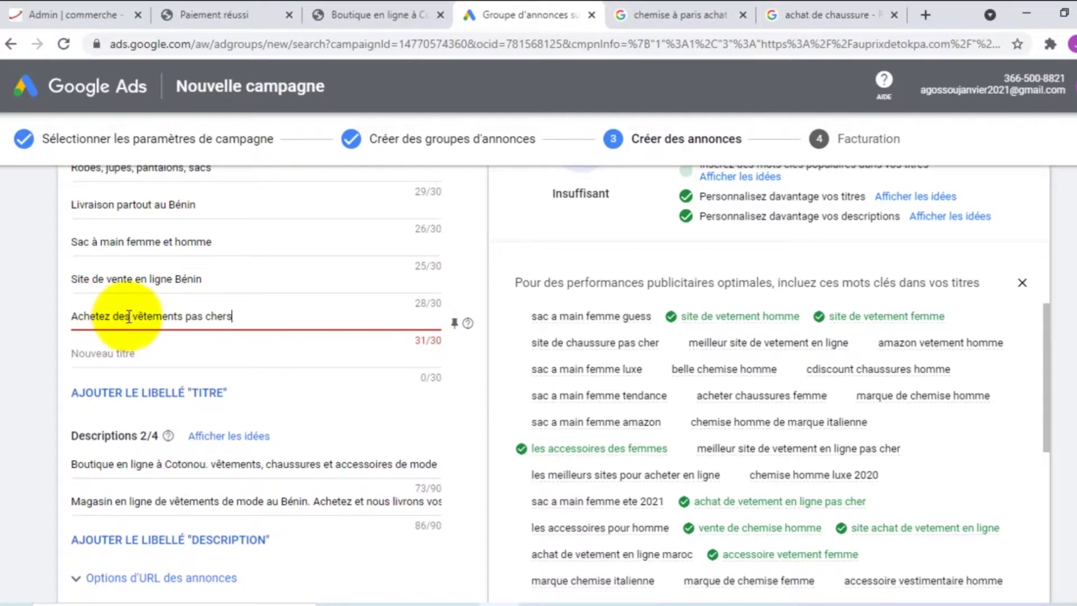
# Replace the opening 'Achetez des' with 'Vente de' so the headline fits 30 characters
pyautogui.moveTo(129, 316); pyautogui.dragTo(72, 316)
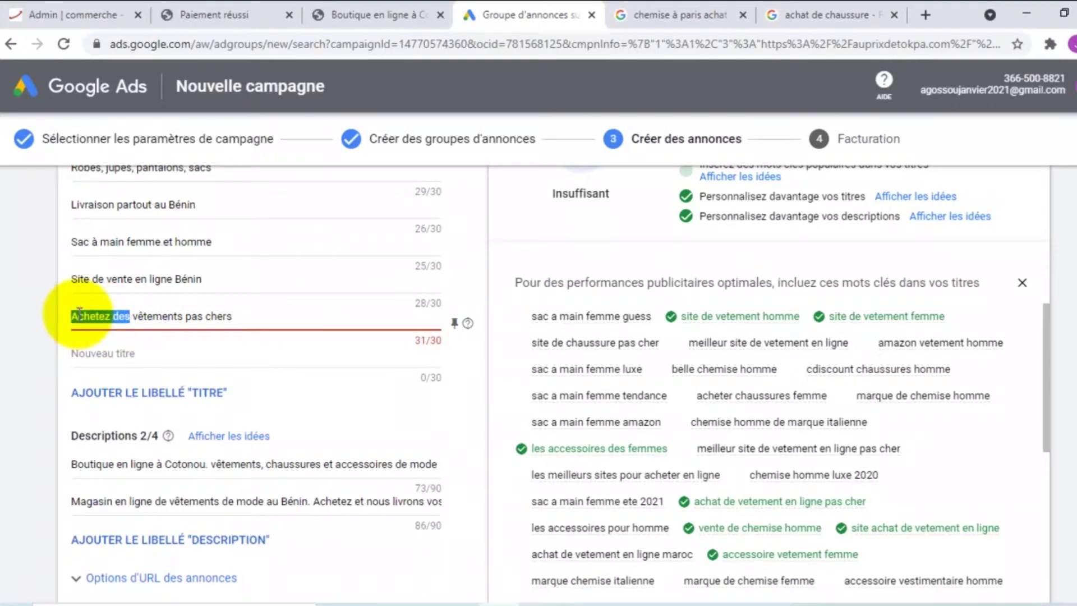
pyautogui.write('A')
pyautogui.press('BackSpace')
pyautogui.write('vENTE')
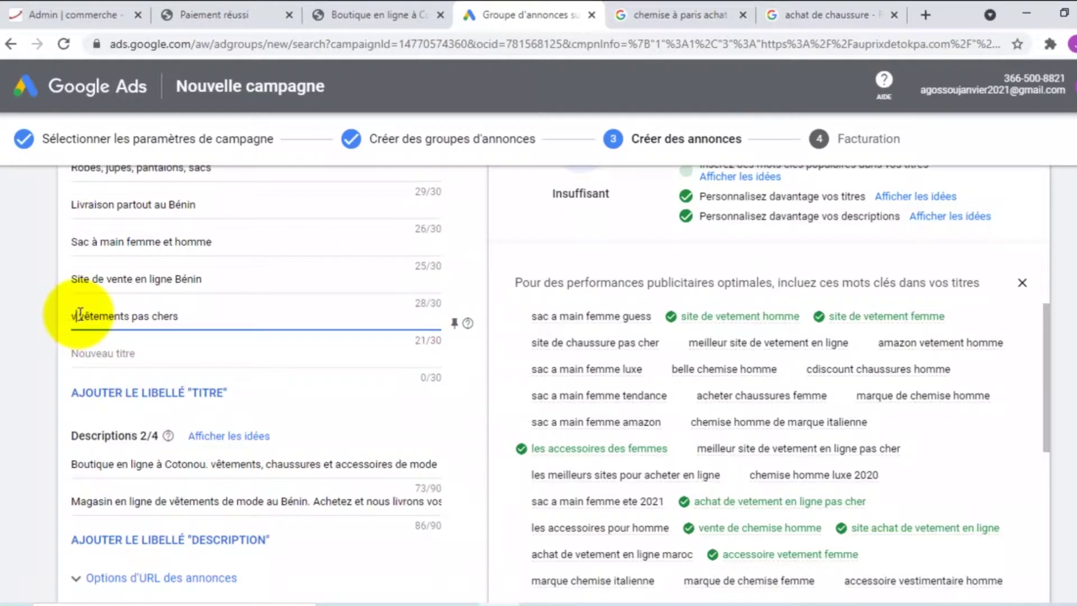
pyautogui.press('BackSpace')
pyautogui.press('BackSpace')
pyautogui.press('BackSpace')
pyautogui.press('BackSpace')
pyautogui.press('BackSpace')
pyautogui.press('BackSpace')
pyautogui.write('Vente ')
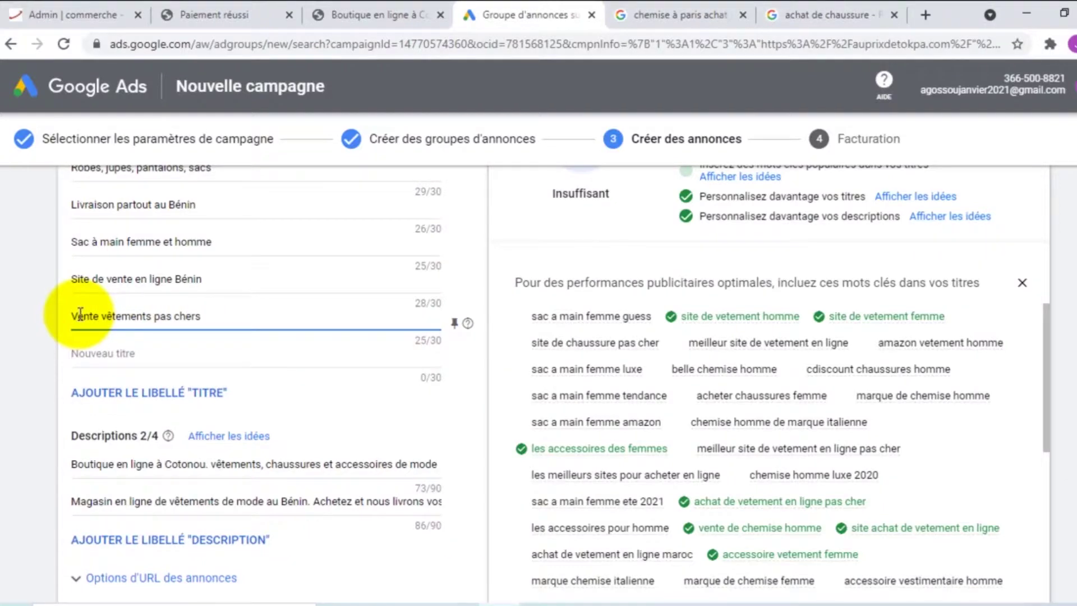
pyautogui.write(' de')
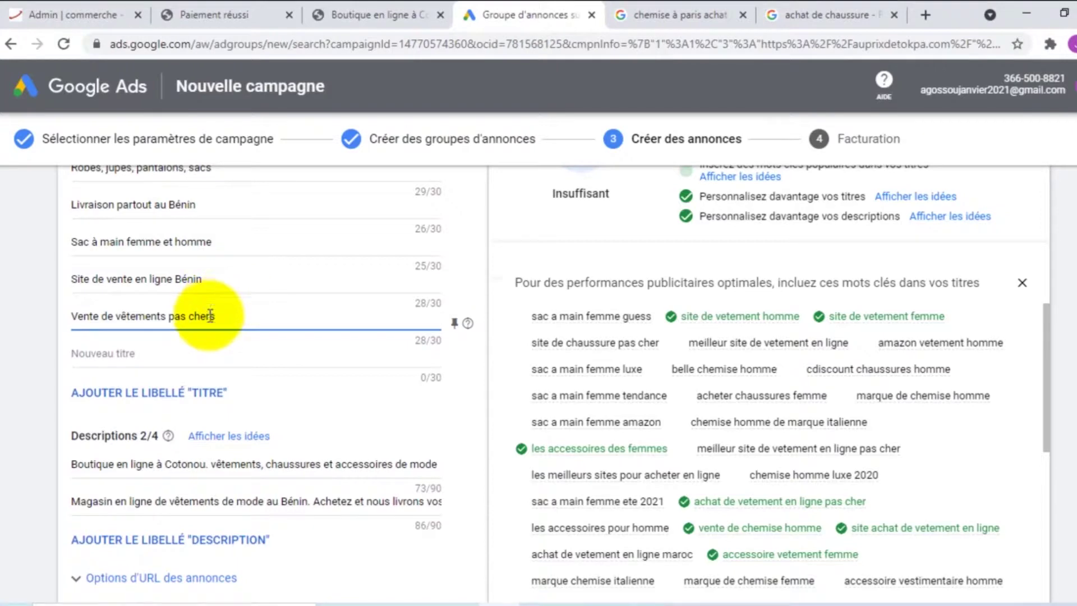
pyautogui.scroll(3, 602, 341)
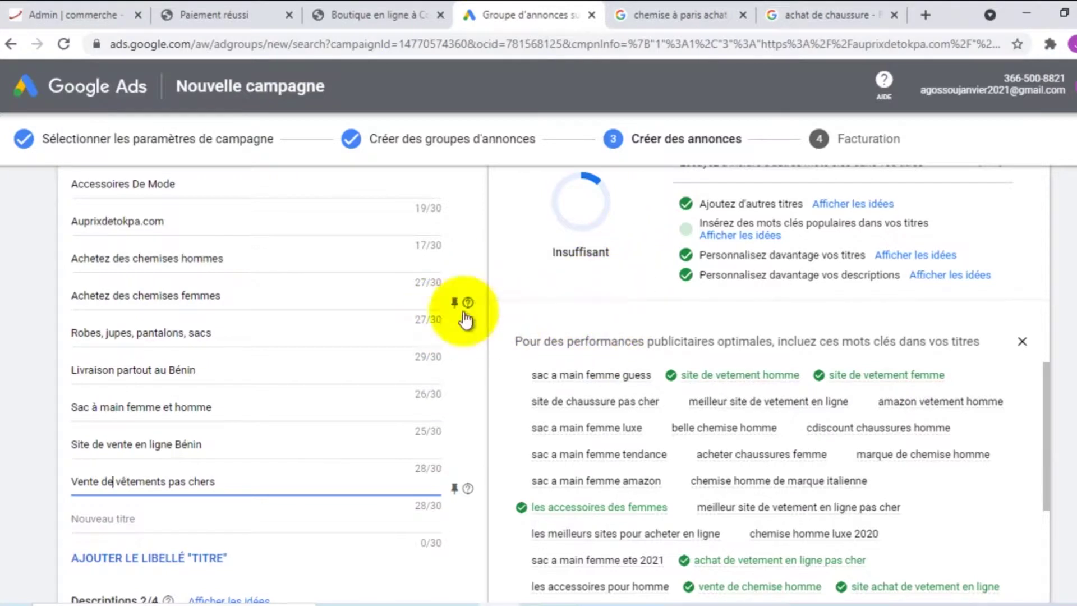
pyautogui.scroll(-1, 301, 281)
pyautogui.scroll(1, 449, 292)
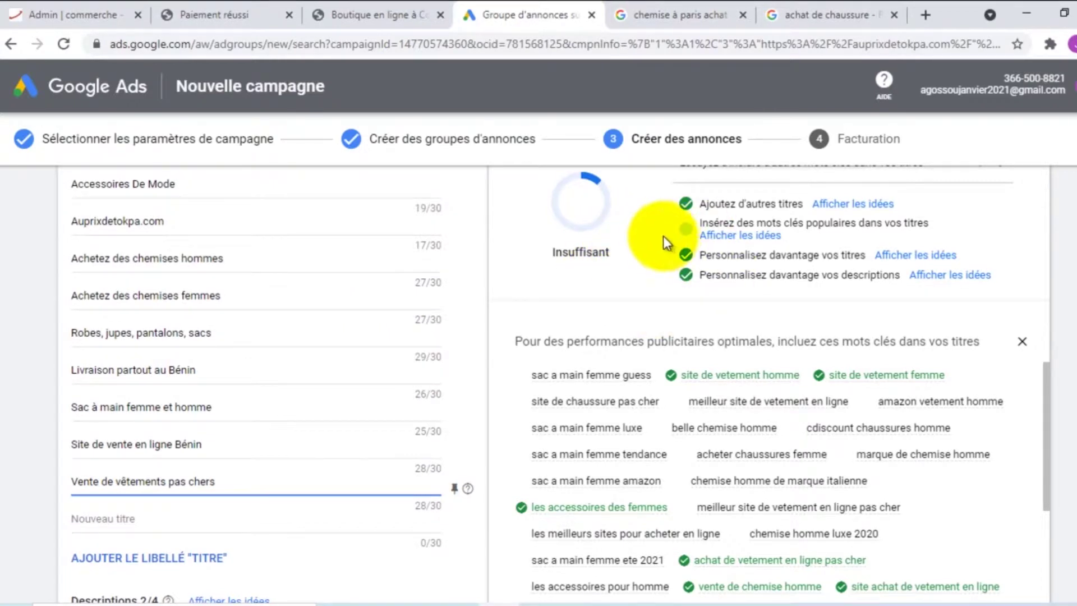
pyautogui.scroll(3, 661, 231)
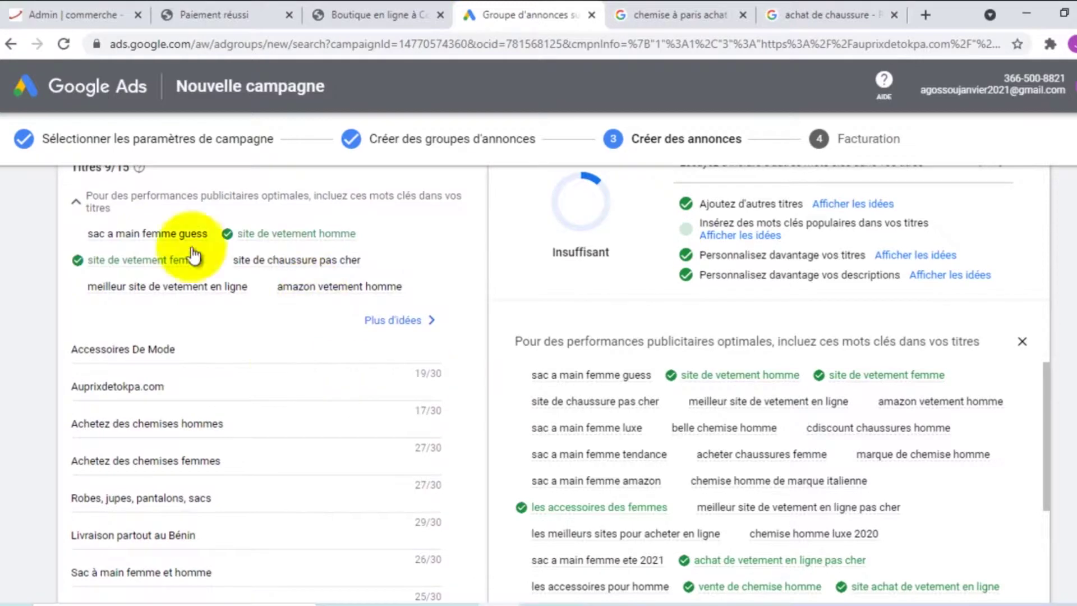
pyautogui.scroll(4, 255, 311)
pyautogui.scroll(-6, 252, 312)
pyautogui.scroll(-15, 729, 397)
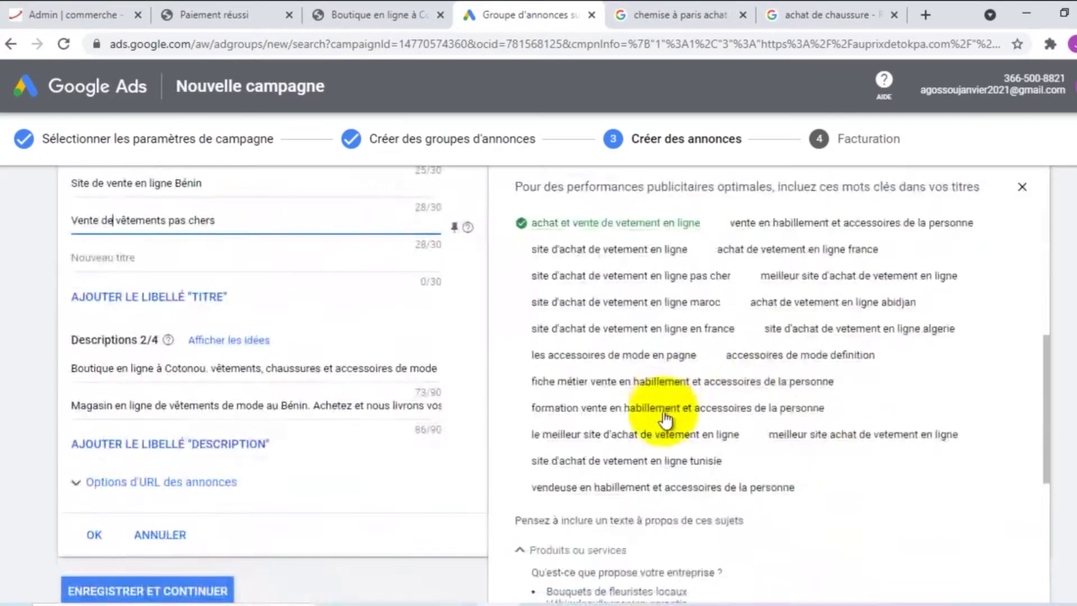
pyautogui.scroll(3, 605, 413)
pyautogui.scroll(-2, 628, 423)
pyautogui.scroll(-3, 617, 404)
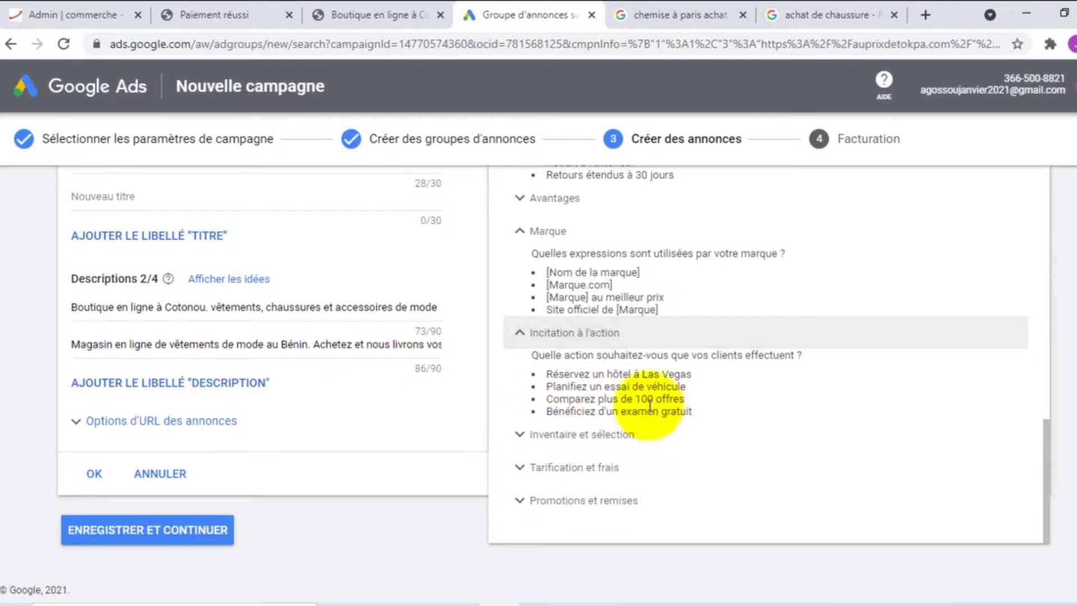
pyautogui.scroll(4, 652, 410)
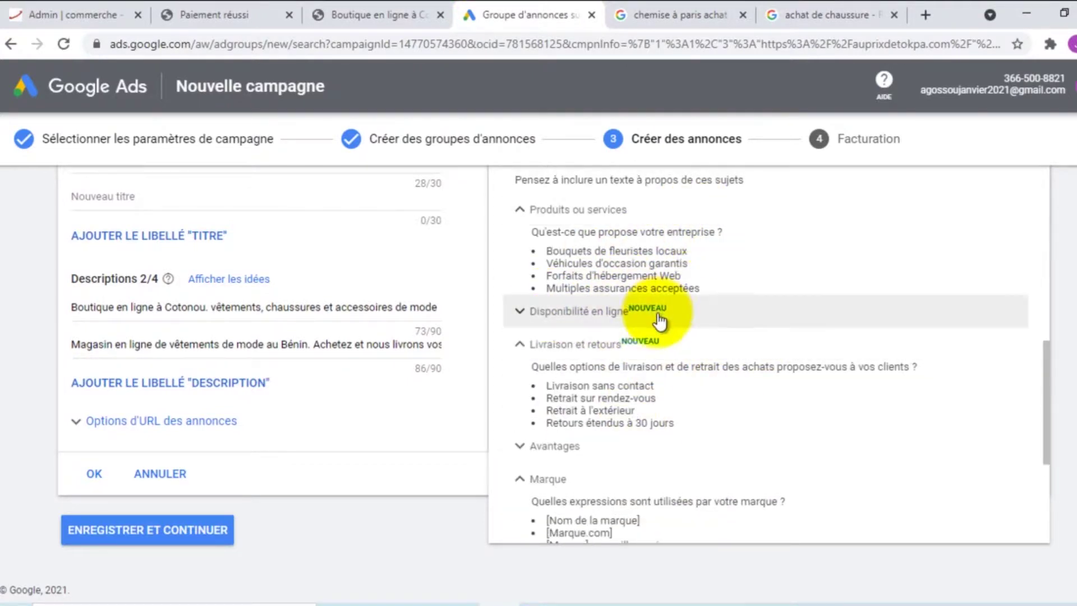
pyautogui.scroll(4, 659, 319)
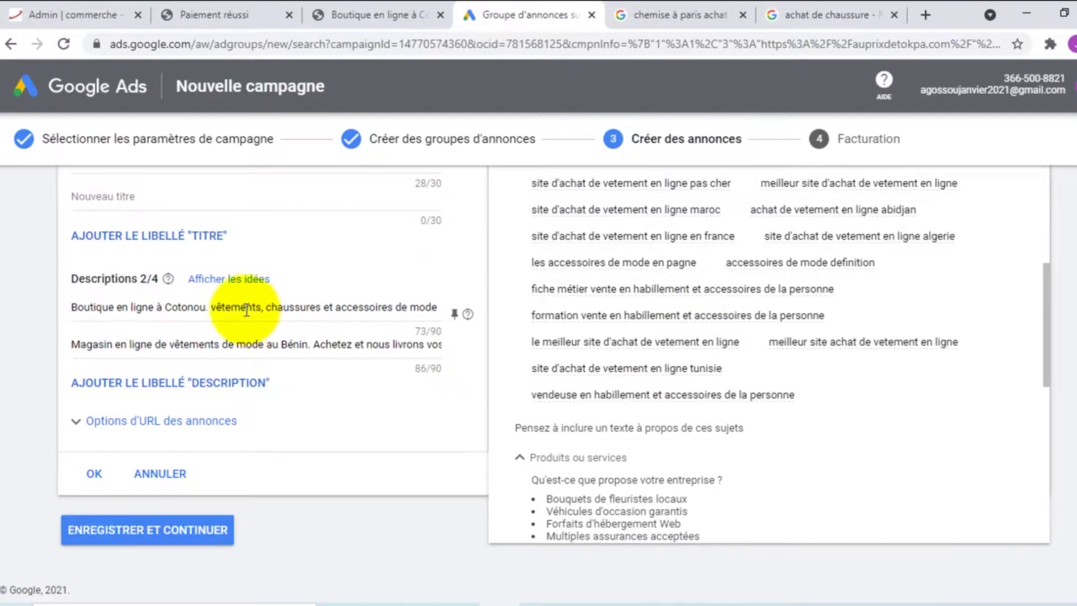
pyautogui.scroll(7, 224, 305)
pyautogui.scroll(-5, 259, 286)
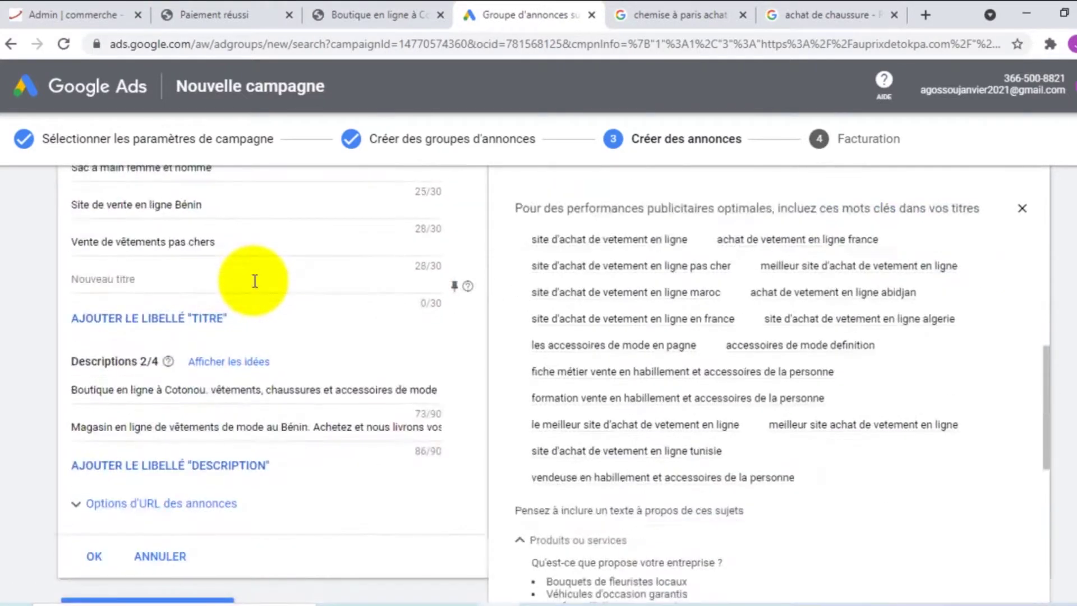
pyautogui.scroll(7, 254, 280)
pyautogui.scroll(-3, 180, 294)
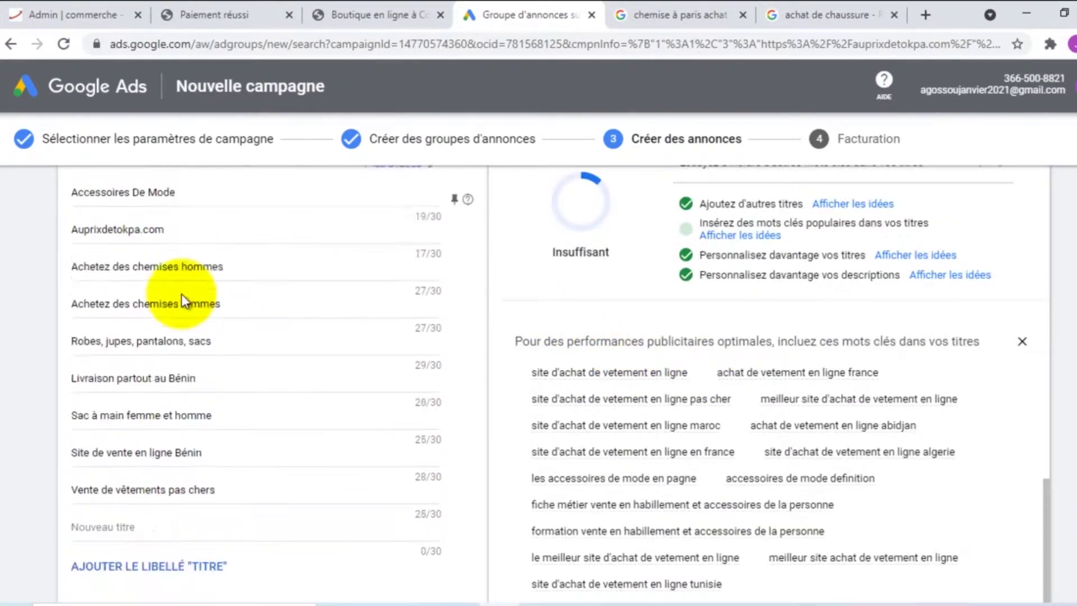
pyautogui.scroll(-5, 181, 294)
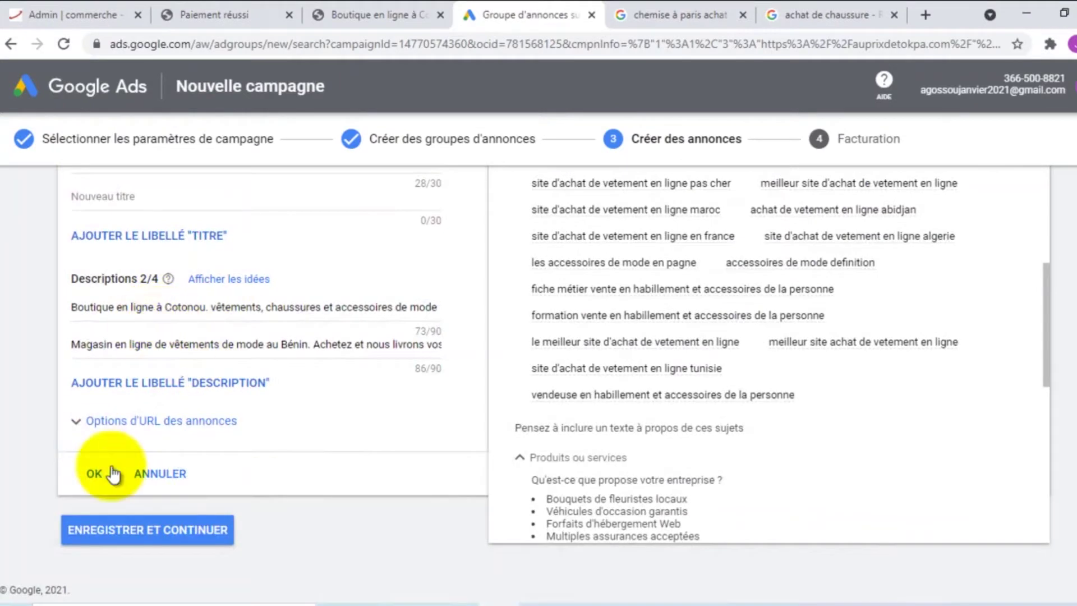
# Save the ad and continue to billing, down to the account type and payment fields
pyautogui.click(141, 530)
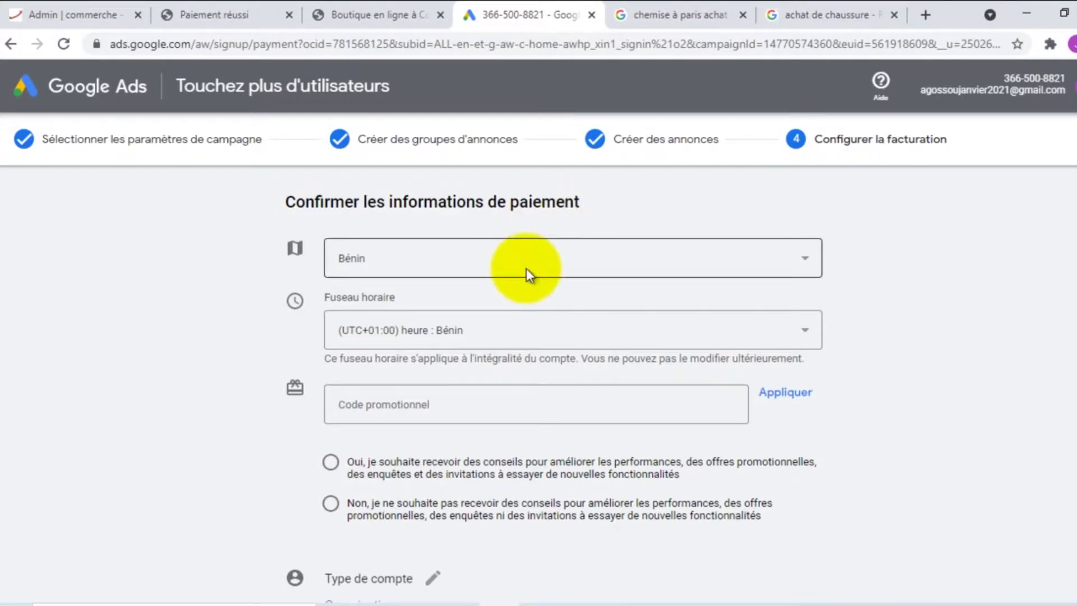
pyautogui.scroll(-4, 525, 272)
pyautogui.scroll(-3, 527, 272)
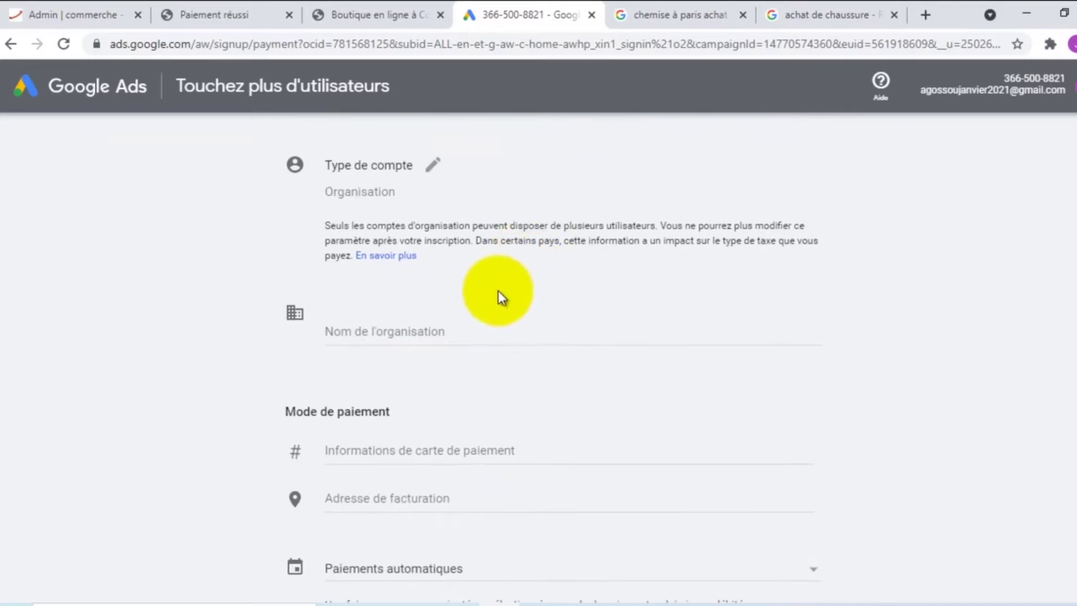
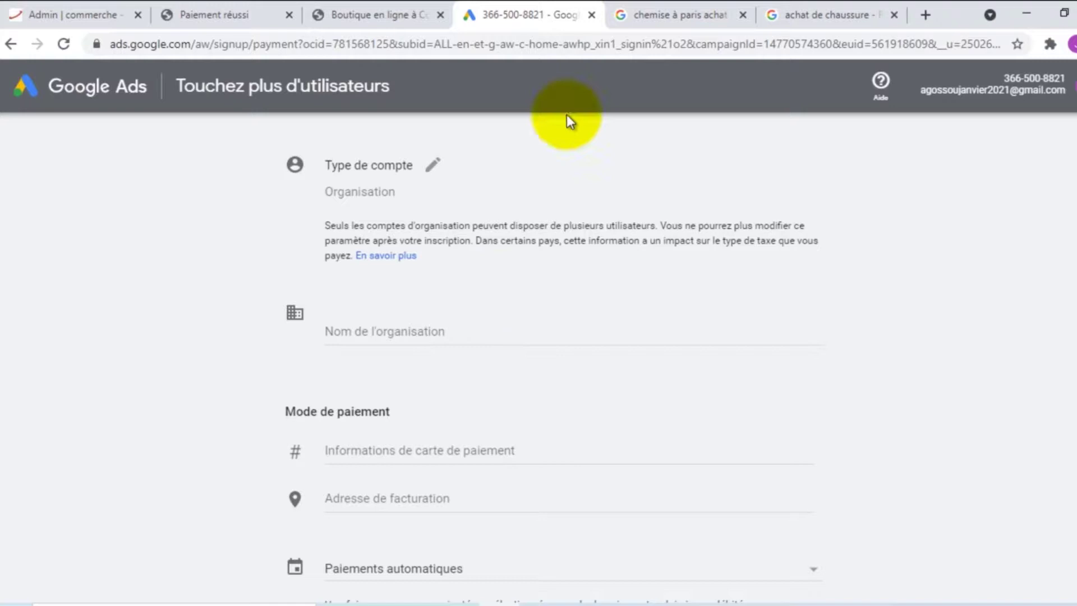
# Choose 'Oui' to receive performance tips, promotional offers, surveys and feature invitations
pyautogui.scroll(4, 322, 268)
pyautogui.scroll(3, 329, 275)
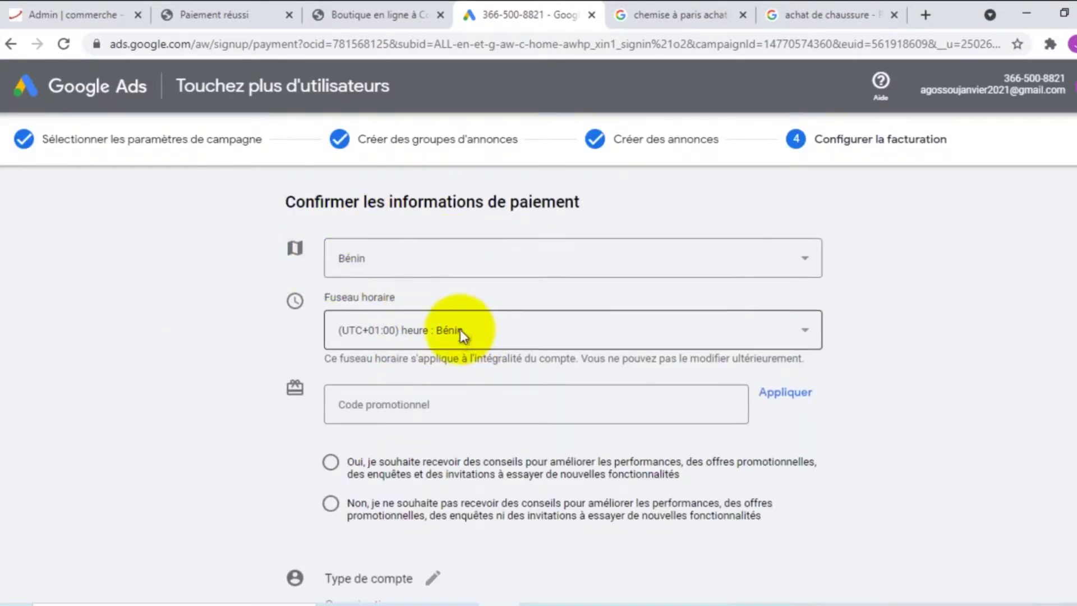
pyautogui.scroll(-2, 465, 335)
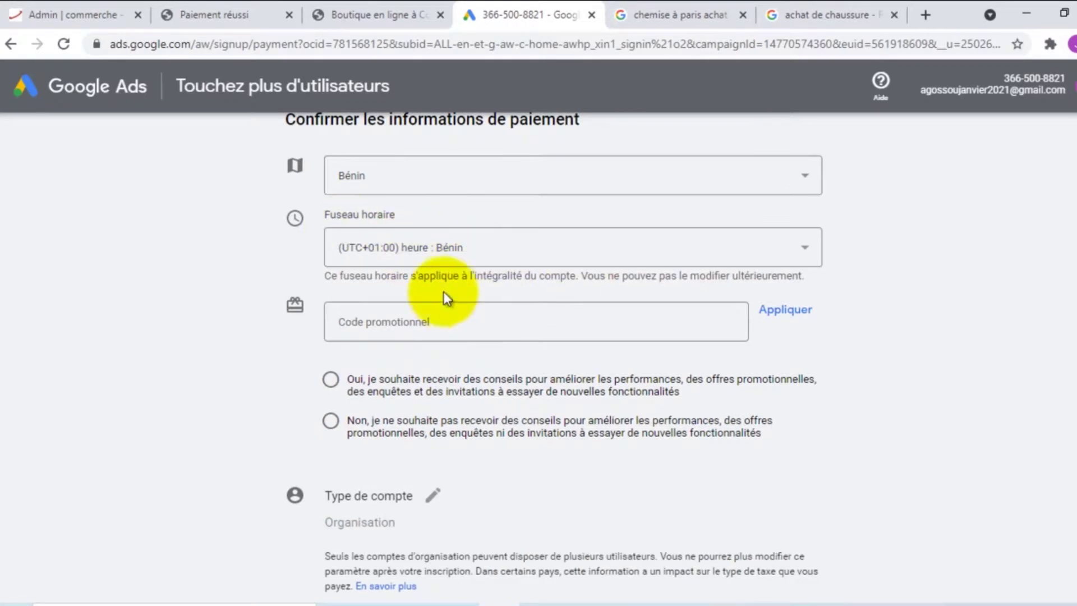
pyautogui.scroll(-2, 416, 269)
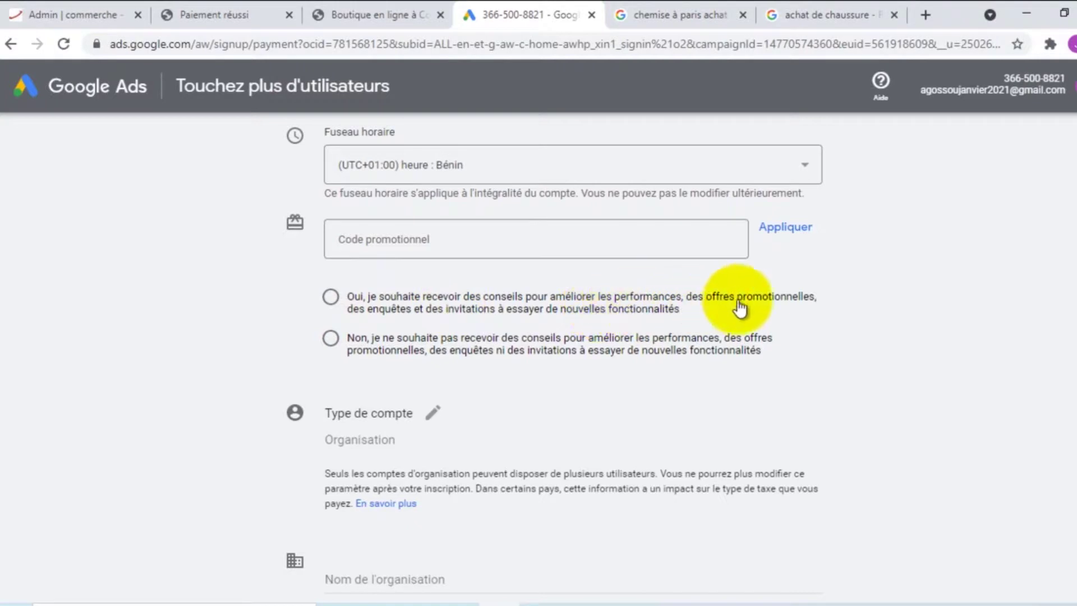
pyautogui.click(330, 297)
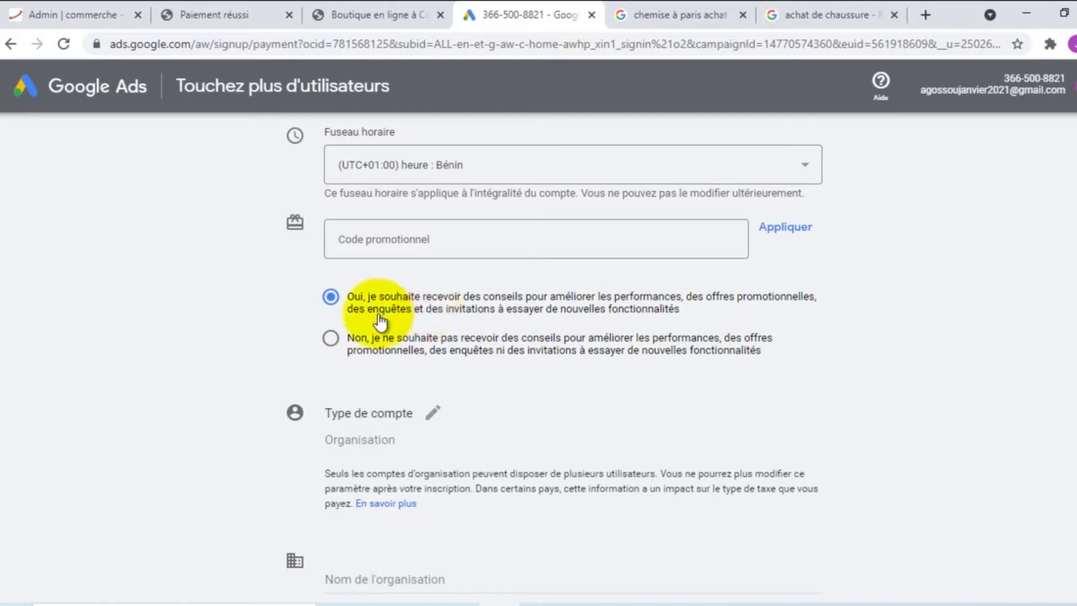
# Make the account type editable and keep Organisation selected in its dropdown
pyautogui.scroll(-2, 377, 317)
pyautogui.scroll(-2, 436, 308)
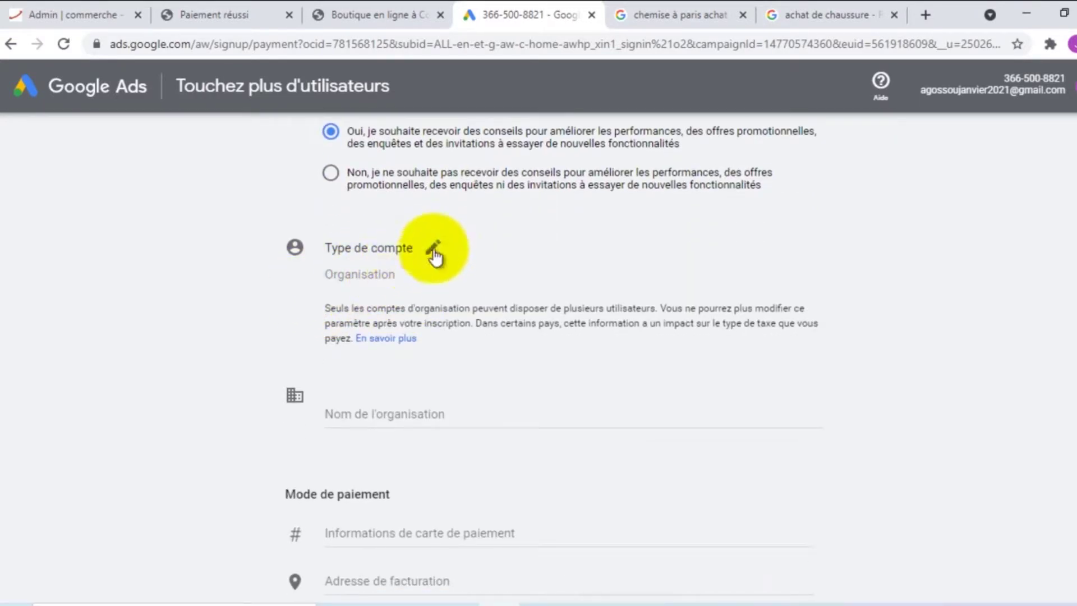
pyautogui.click(433, 248)
pyautogui.click(381, 279)
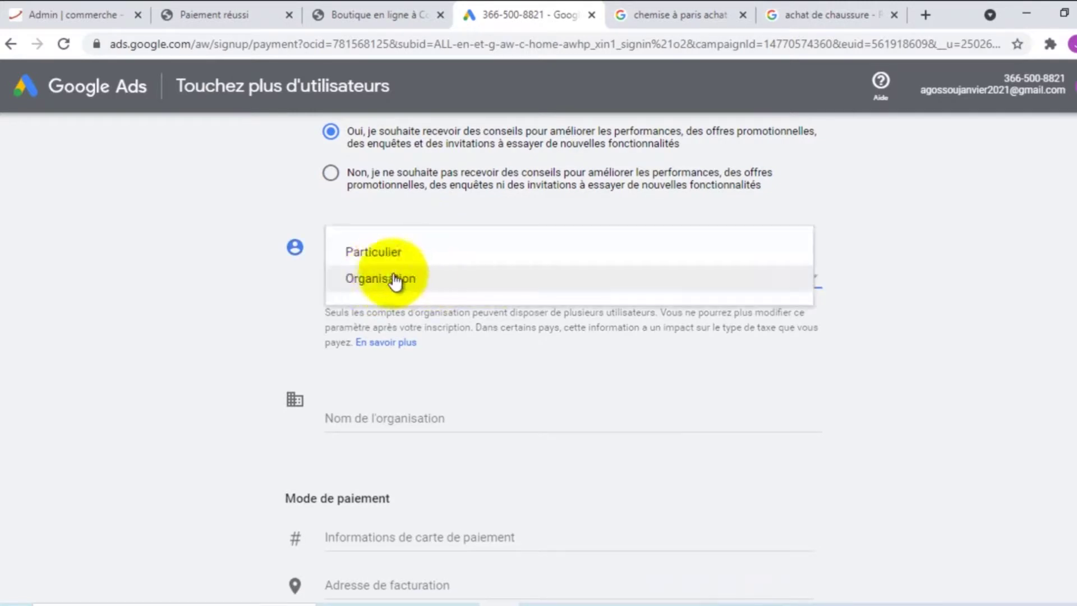
pyautogui.click(379, 281)
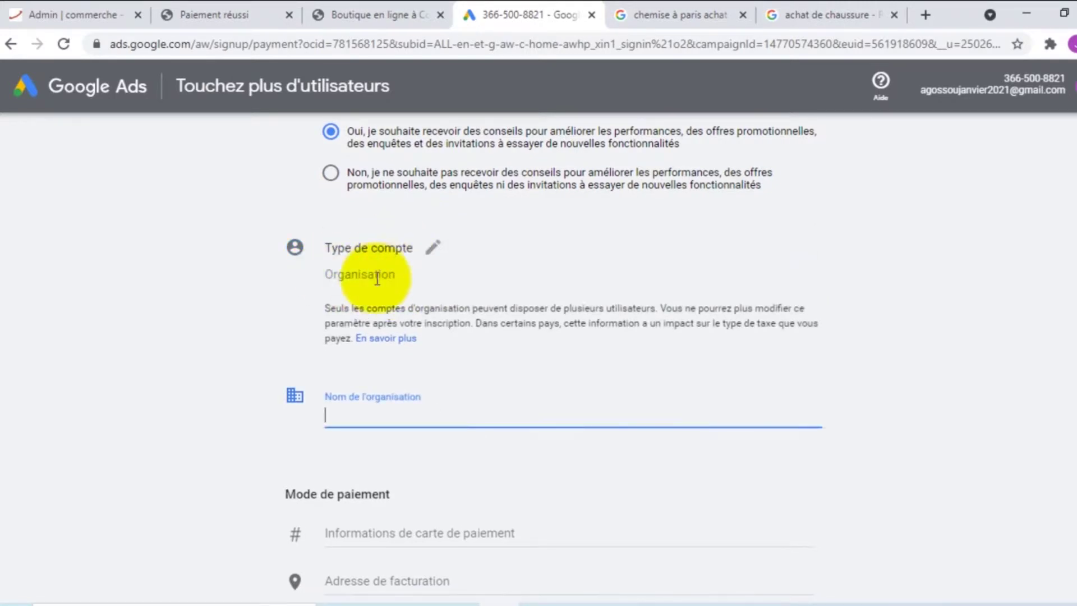
pyautogui.click(365, 276)
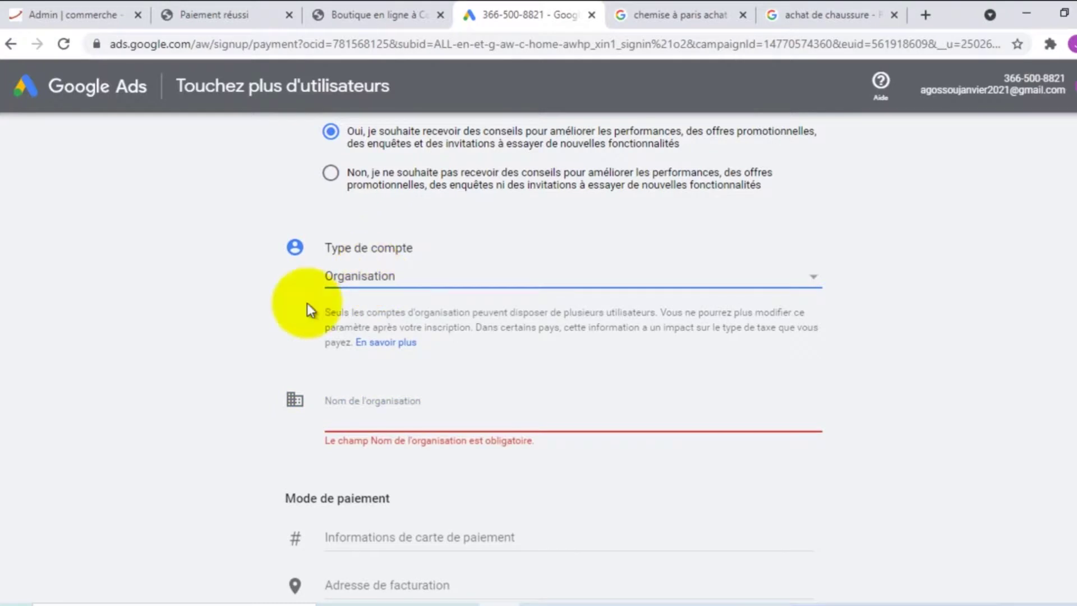
pyautogui.scroll(-2, 307, 307)
pyautogui.click(251, 269)
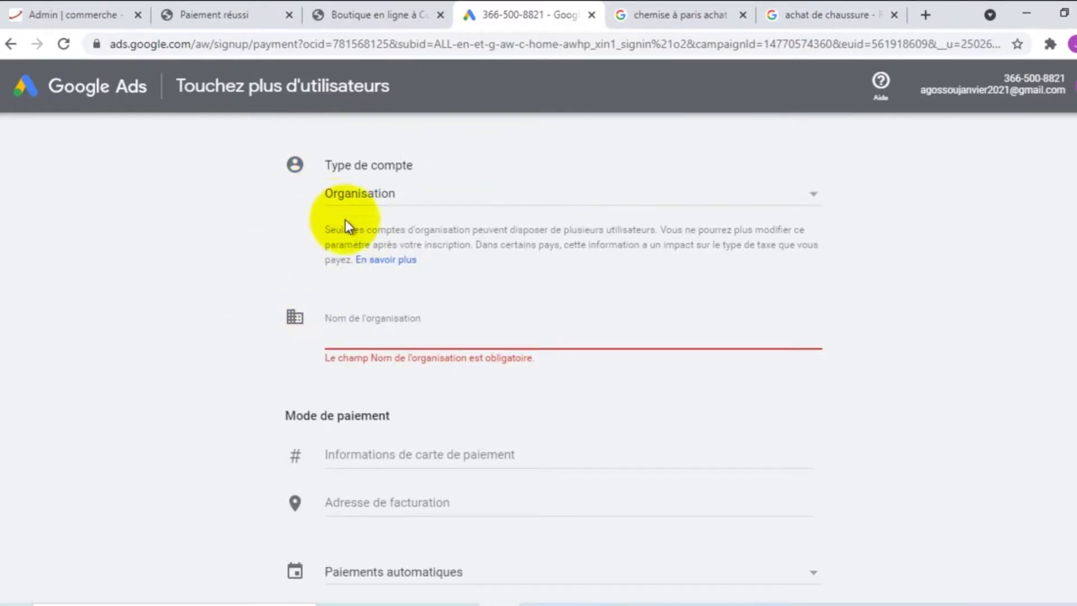
# Try Particulier as the account type, then switch it back to Organisation
pyautogui.click(362, 192)
pyautogui.click(372, 171)
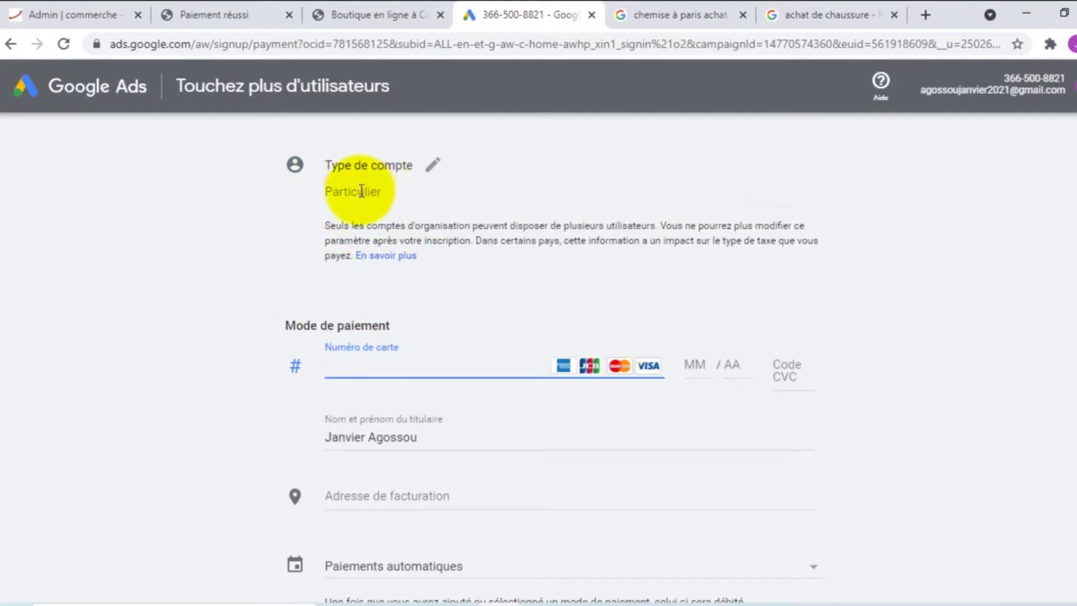
pyautogui.click(396, 169)
pyautogui.click(359, 199)
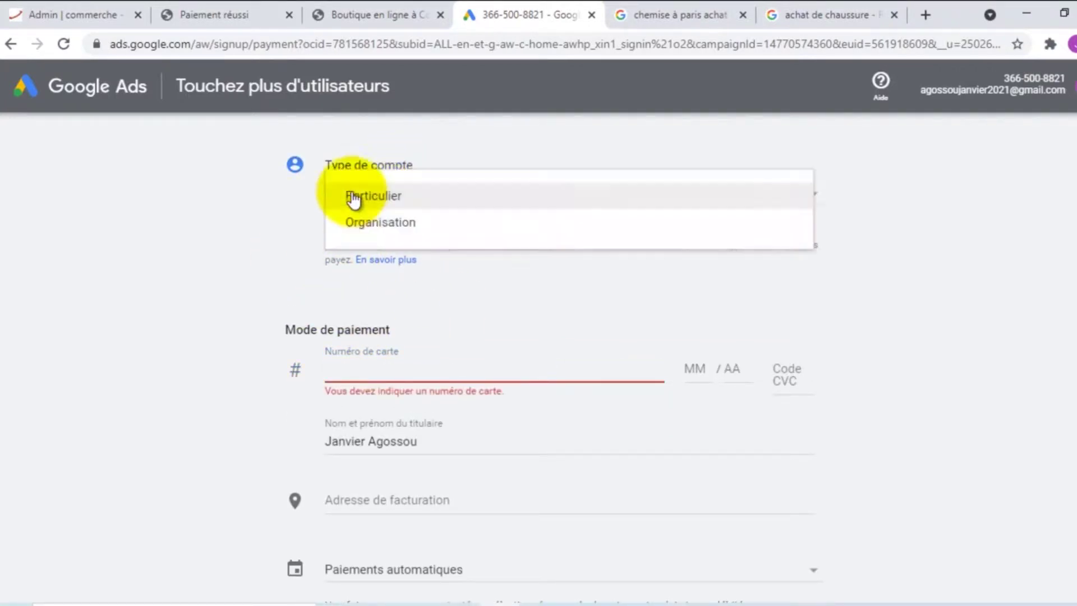
pyautogui.click(385, 221)
pyautogui.scroll(-1, 269, 245)
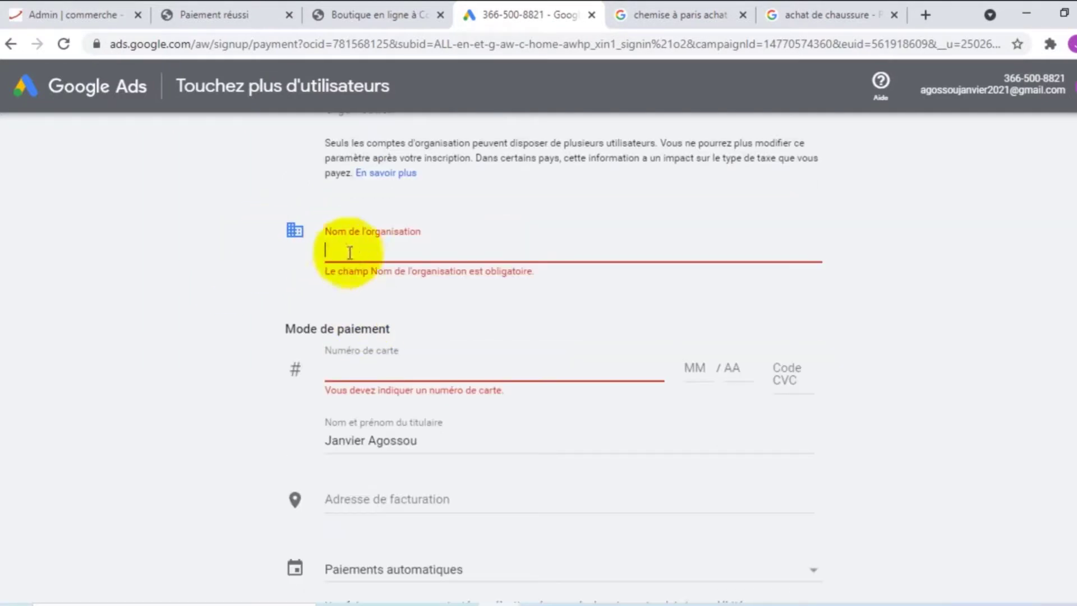
pyautogui.scroll(1, 357, 257)
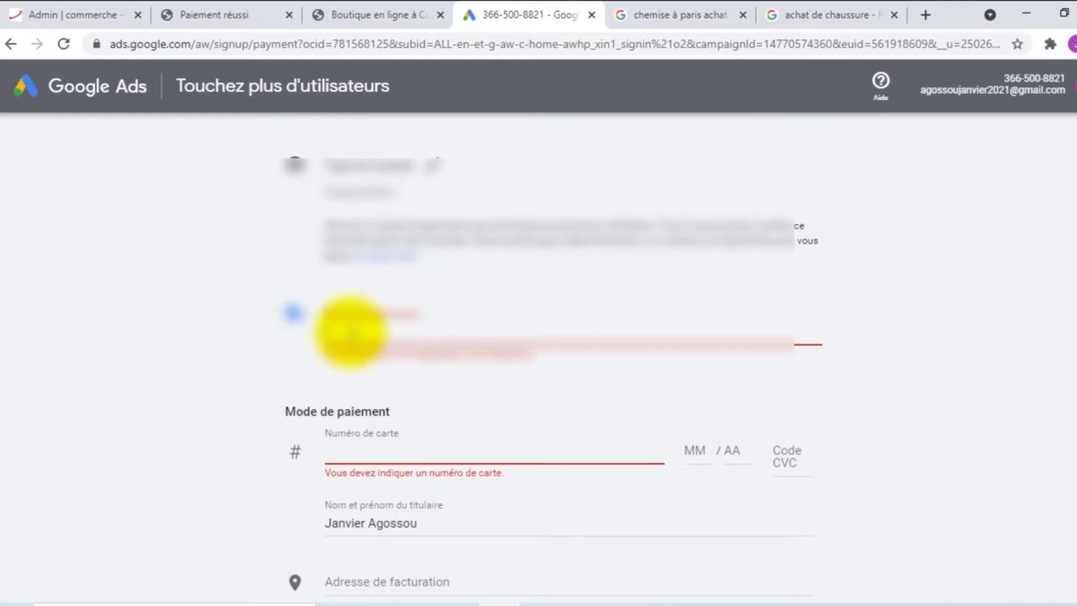
# Fill the organisation name from a saved suggestion with 'boutique', then go to the card number field
pyautogui.scroll(-2, 351, 334)
pyautogui.click(363, 255)
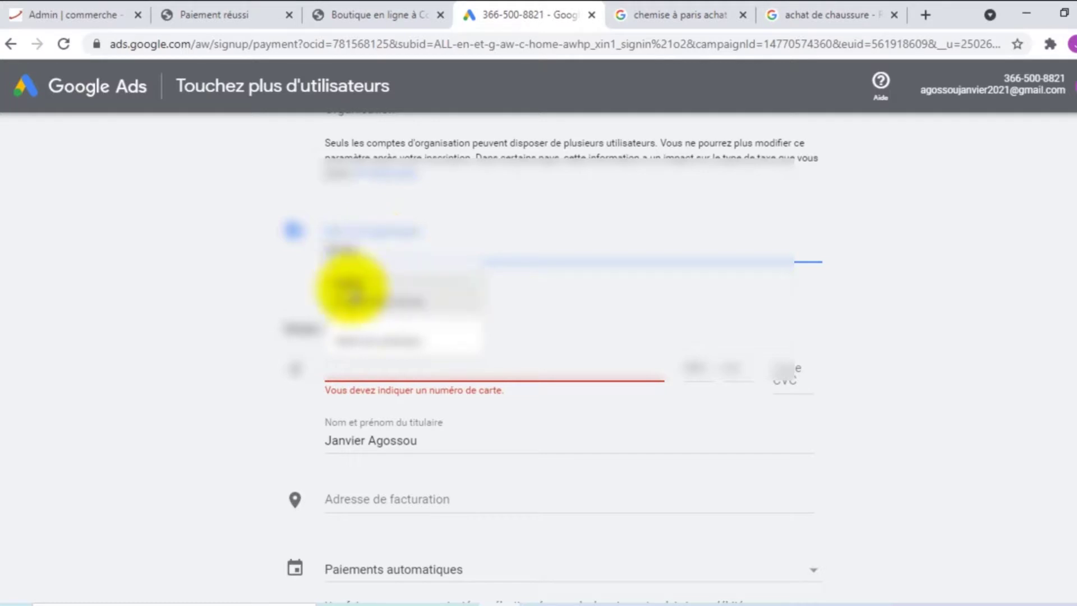
pyautogui.click(350, 289)
pyautogui.scroll(-2, 373, 259)
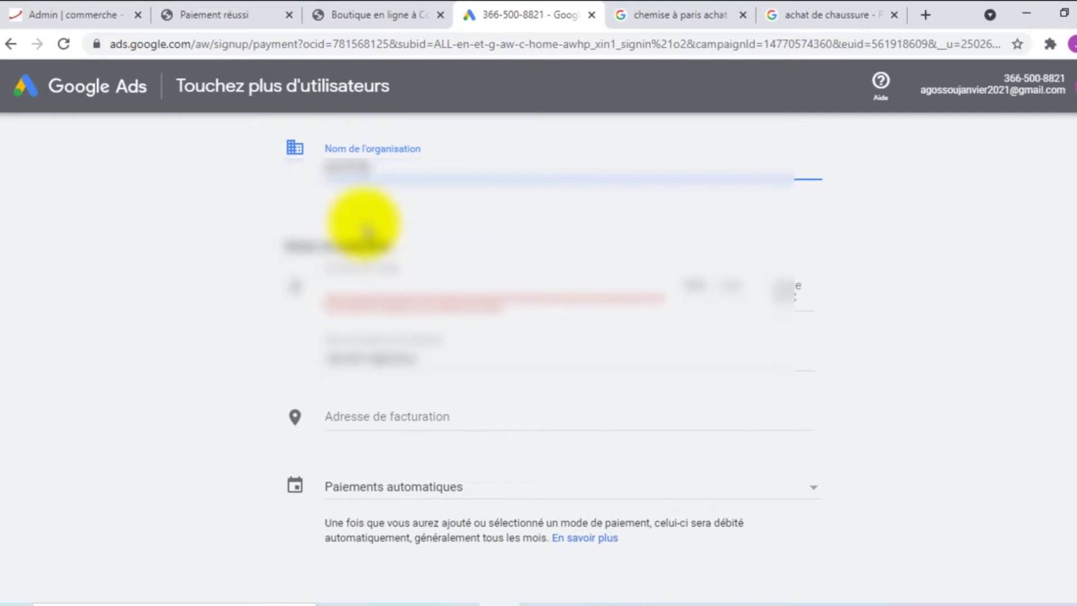
pyautogui.write('boutique')
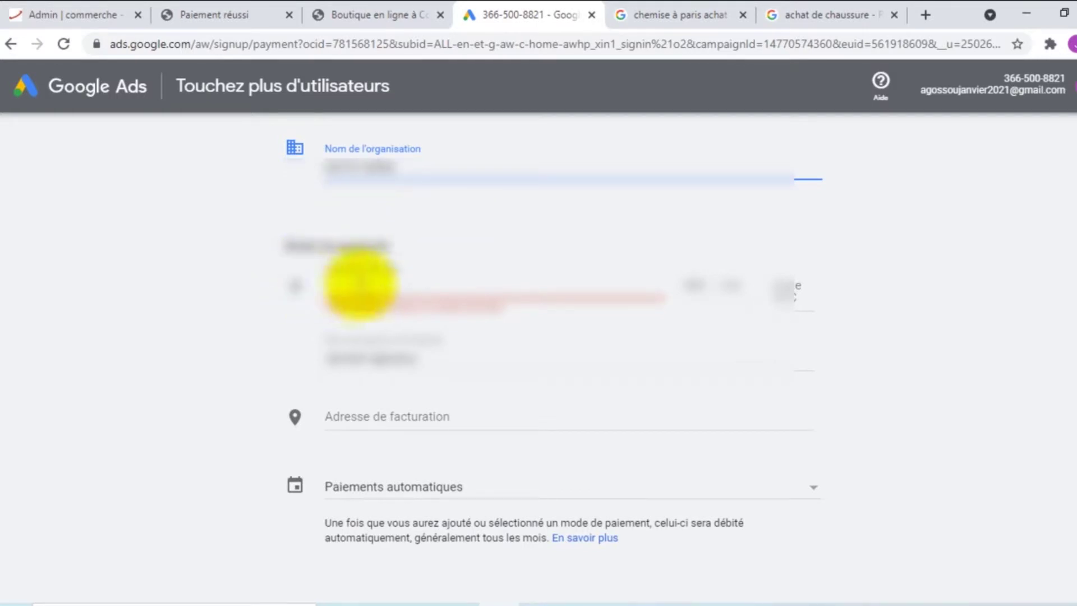
pyautogui.click(350, 259)
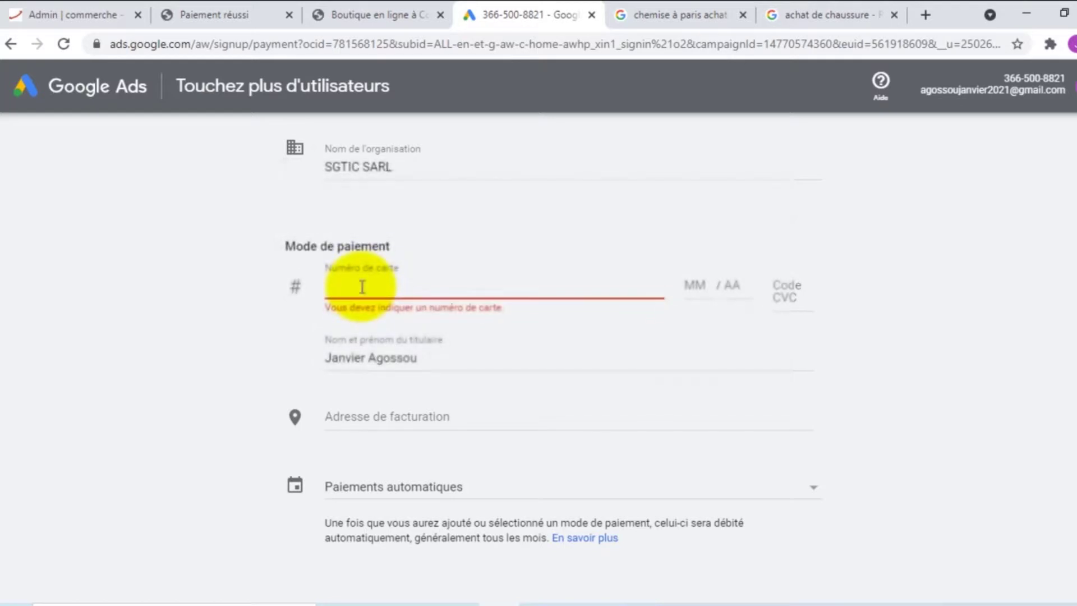
pyautogui.click(361, 287)
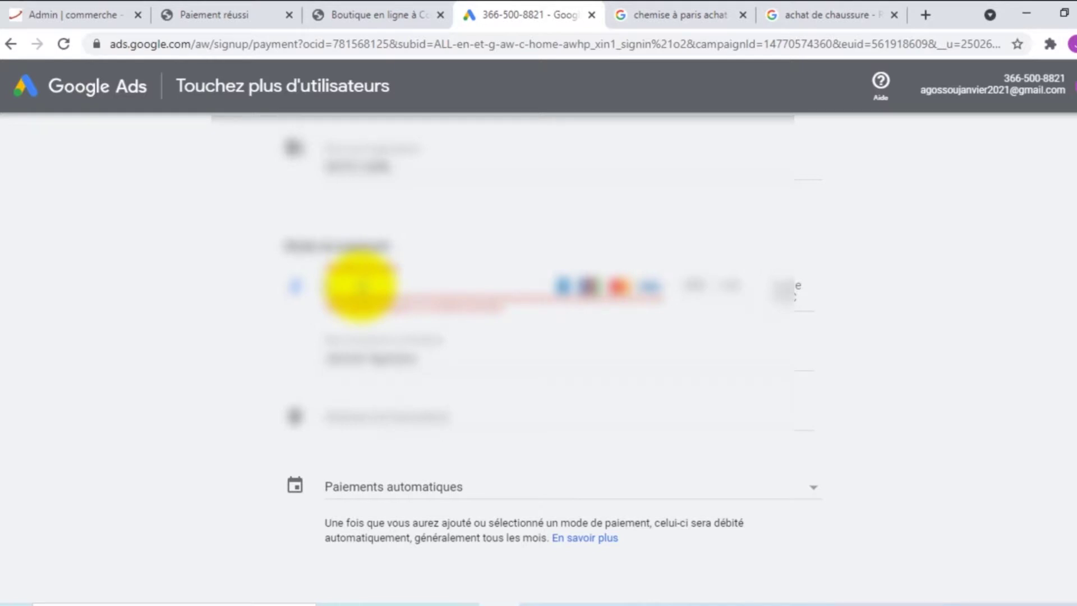
# Enter the card number, the MM/AA expiry date and the CVC security code
pyautogui.write('5')
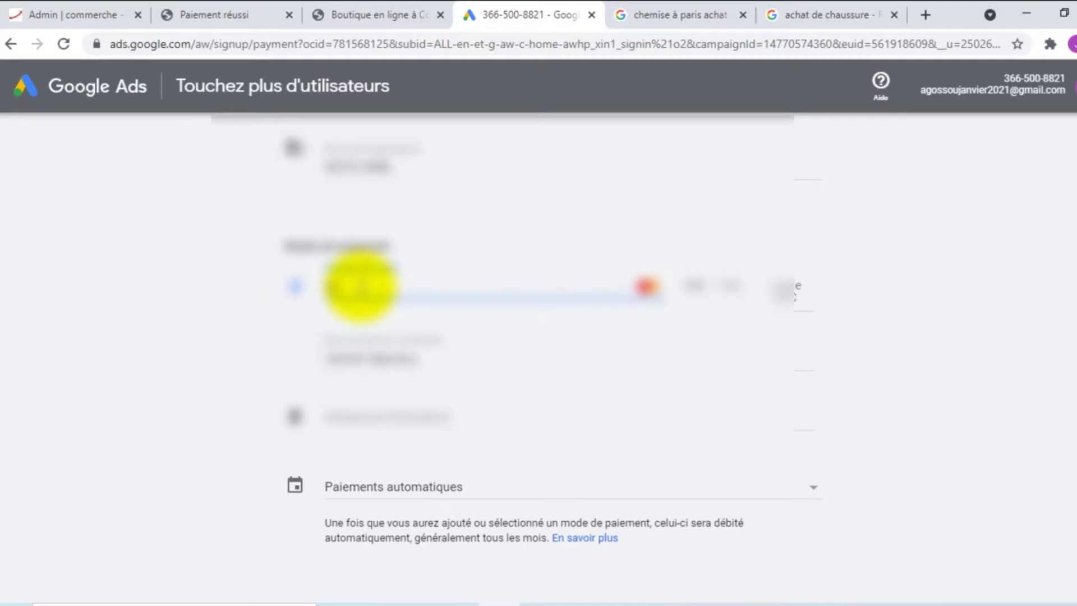
pyautogui.write('00000000000')
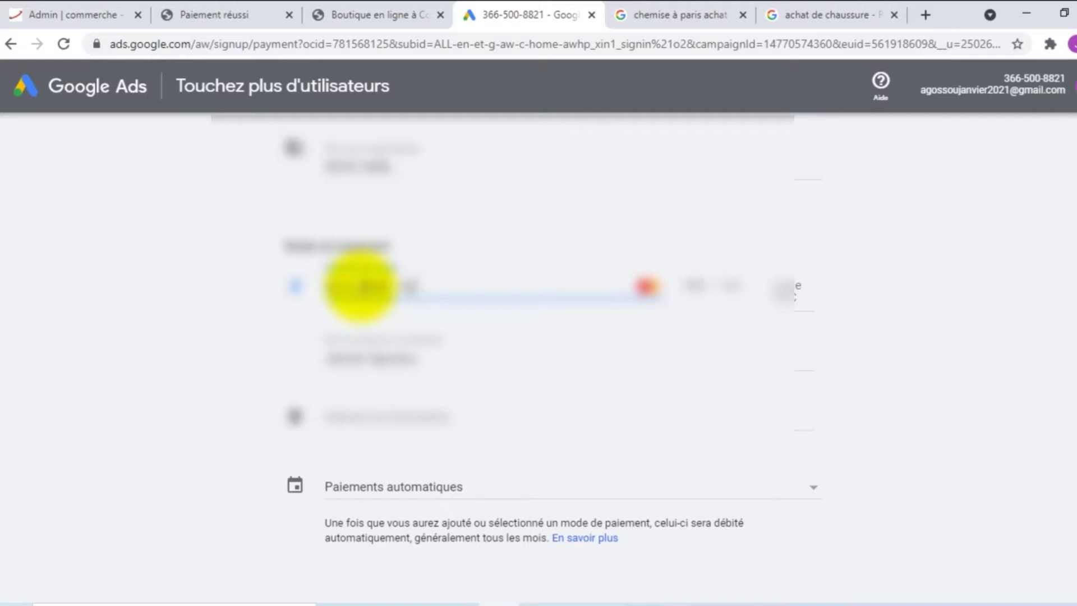
pyautogui.write('000000000')
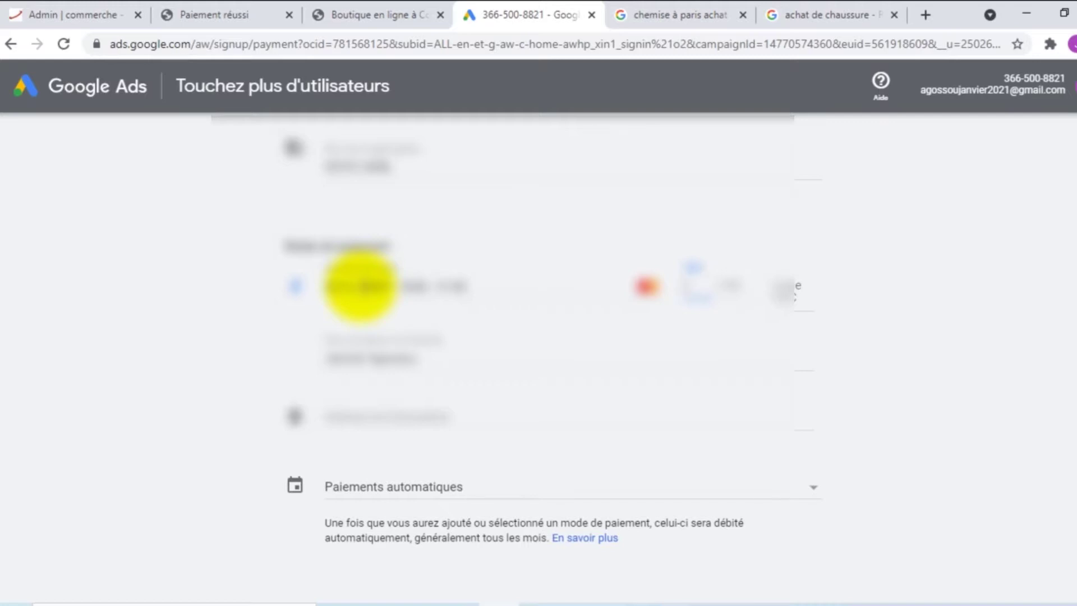
pyautogui.write('•••')
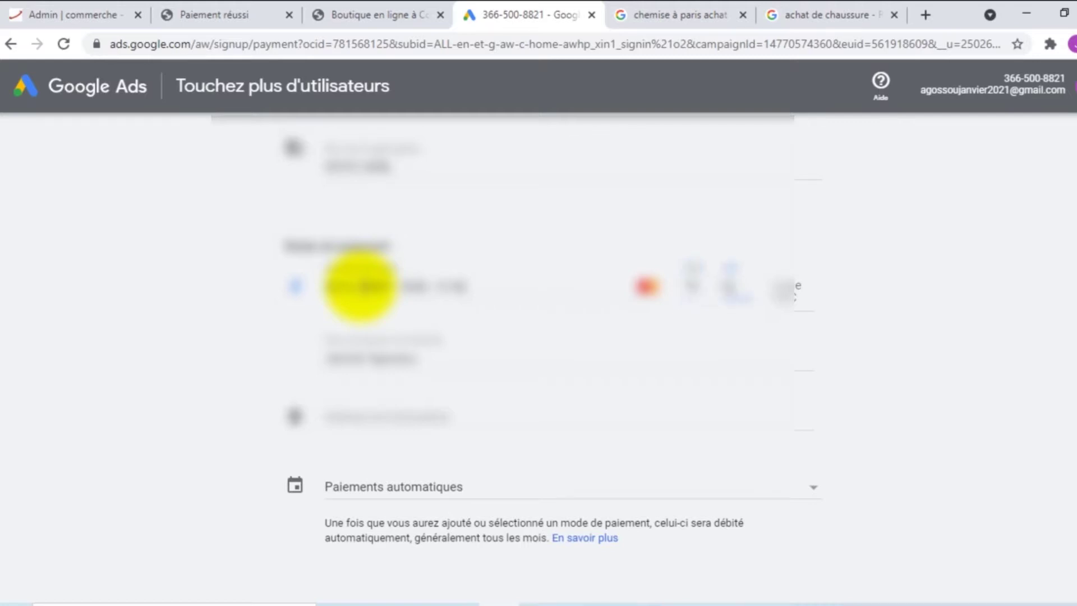
pyautogui.write('•')
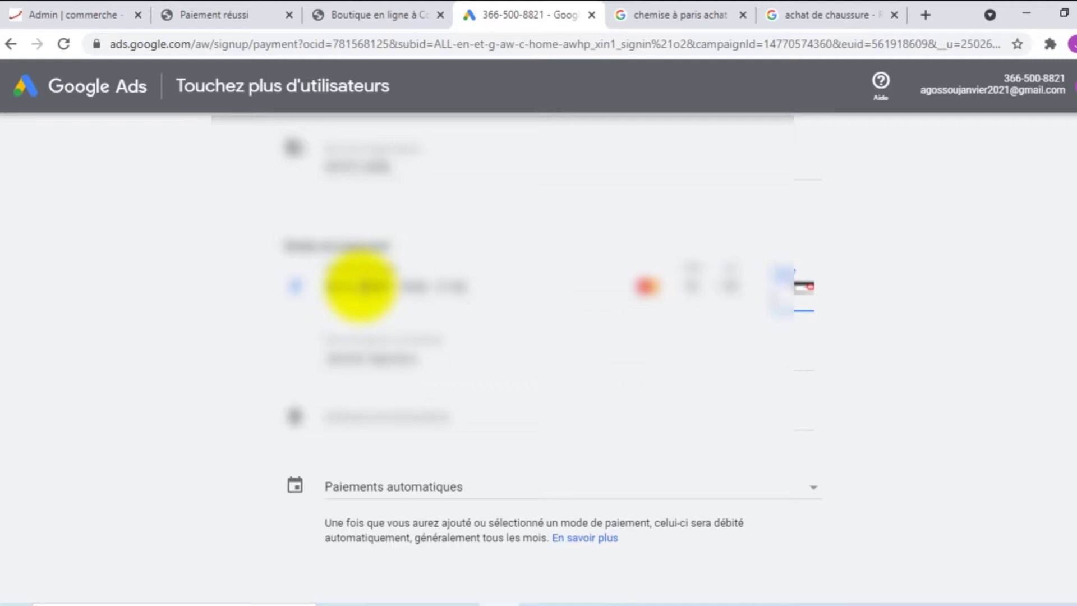
pyautogui.write('***')
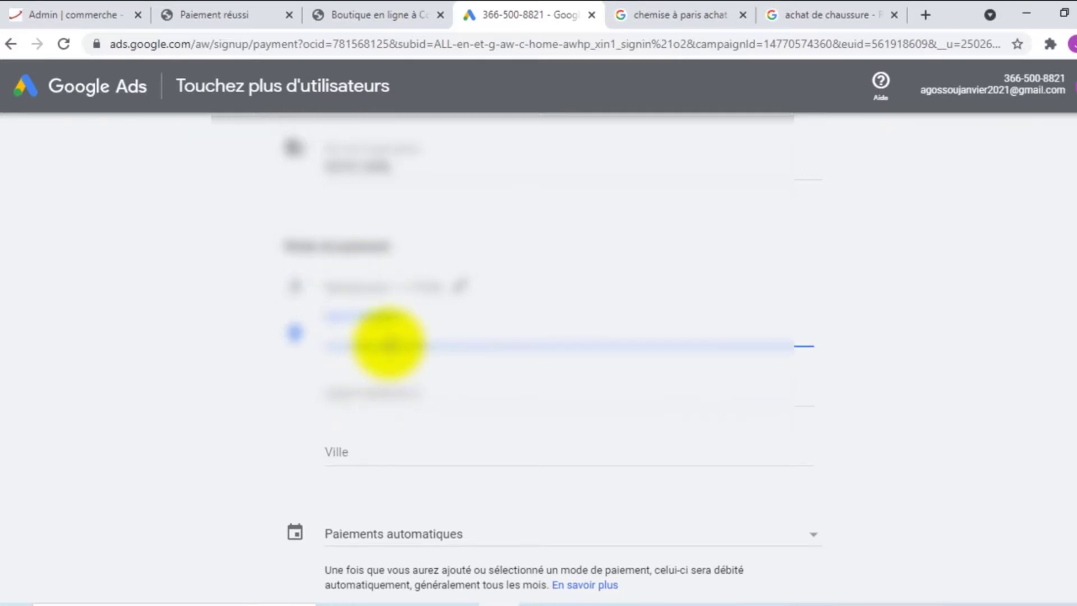
# Replace the cardholder name on the payment details with the correct full name
pyautogui.scroll(-4, 389, 344)
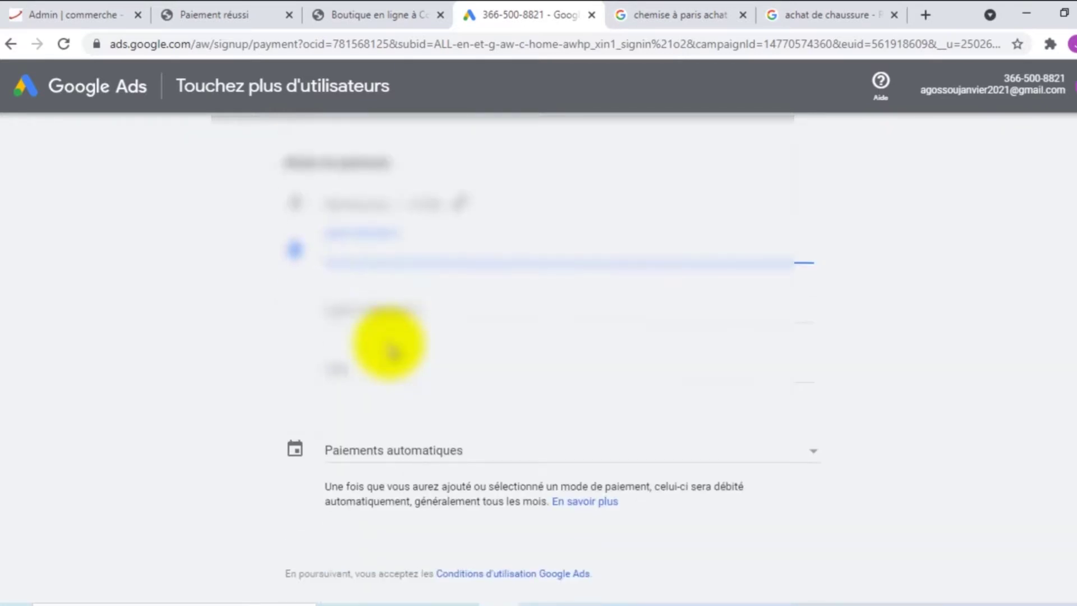
pyautogui.scroll(6, 390, 344)
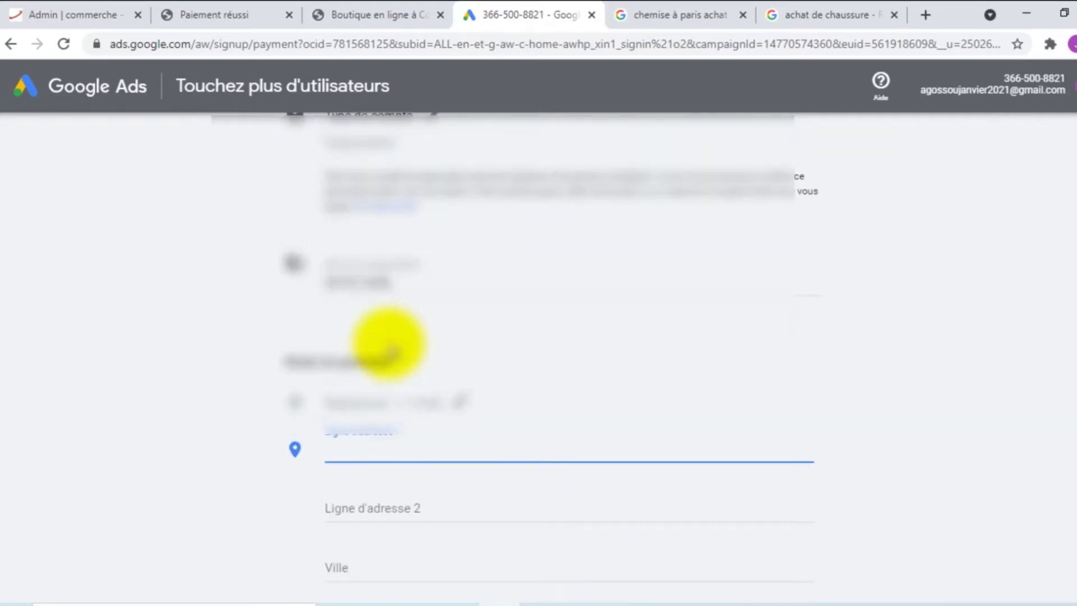
pyautogui.click(355, 409)
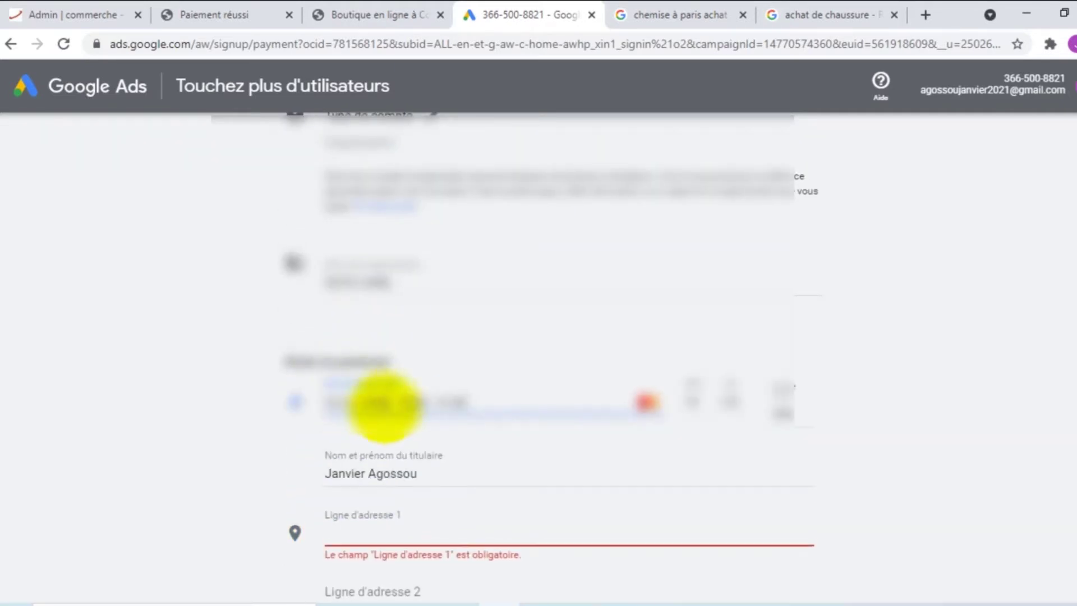
pyautogui.scroll(-1, 401, 467)
pyautogui.scroll(-1, 401, 466)
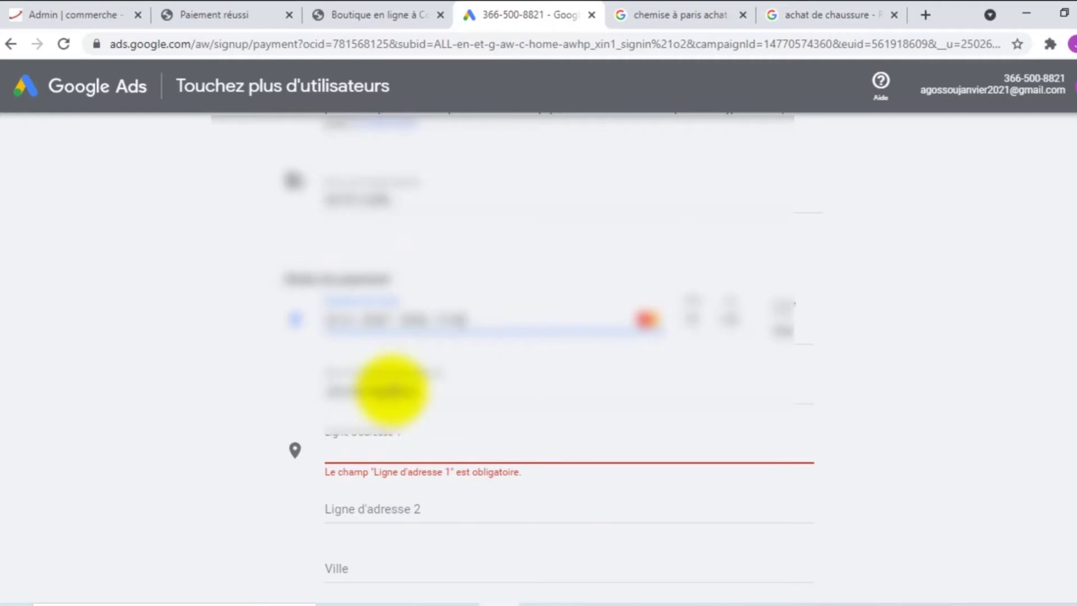
pyautogui.doubleClick(392, 389)
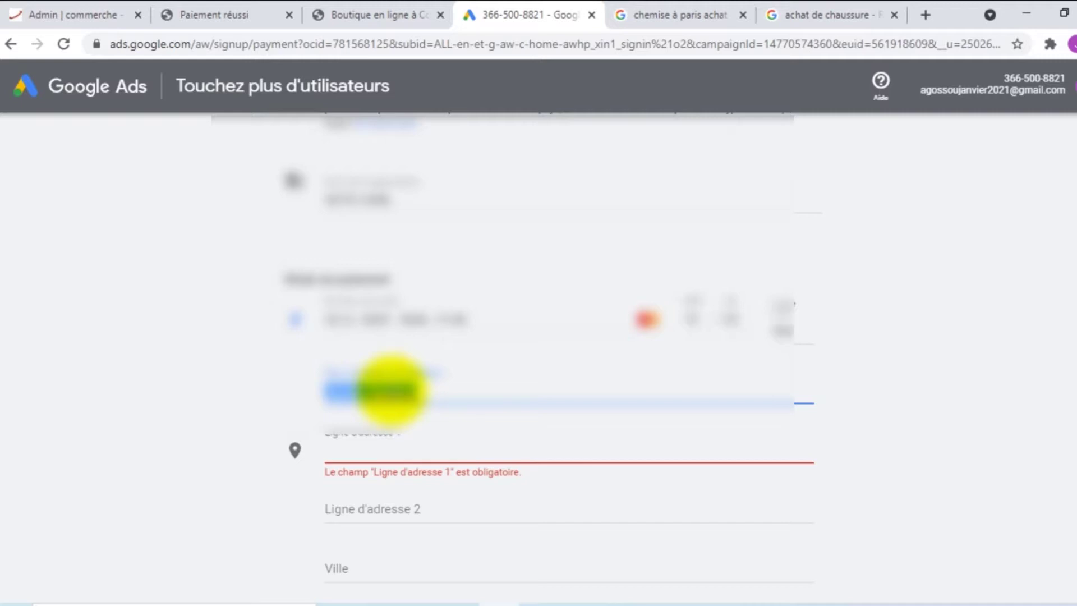
pyautogui.write('[unreadable][unreadable]')
pyautogui.press('BackSpace')
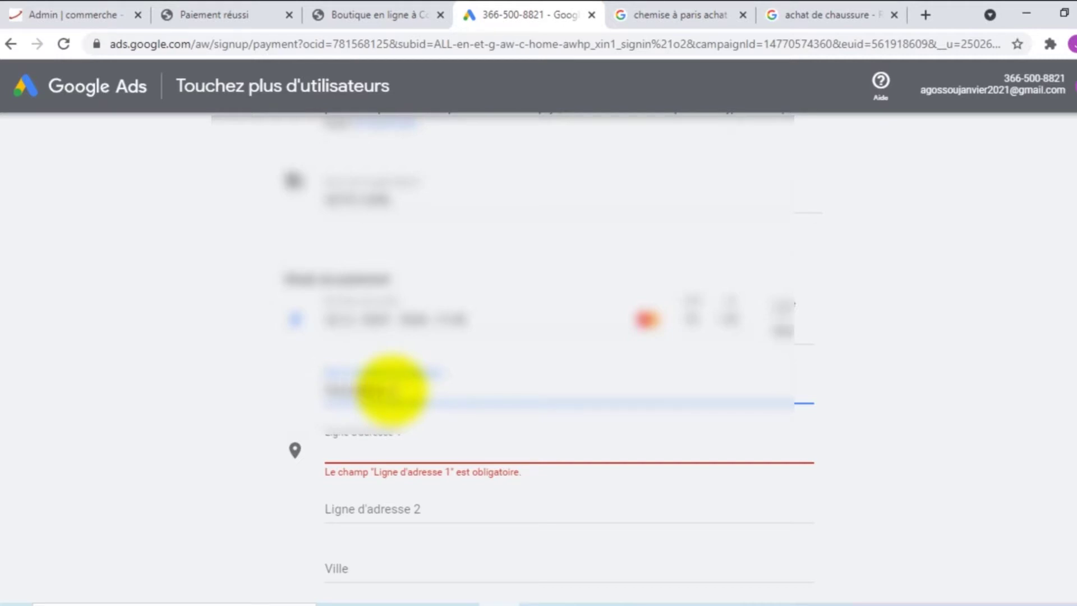
pyautogui.write('[unreadable][unreadable][unreadable][unreadable][unreadable]')
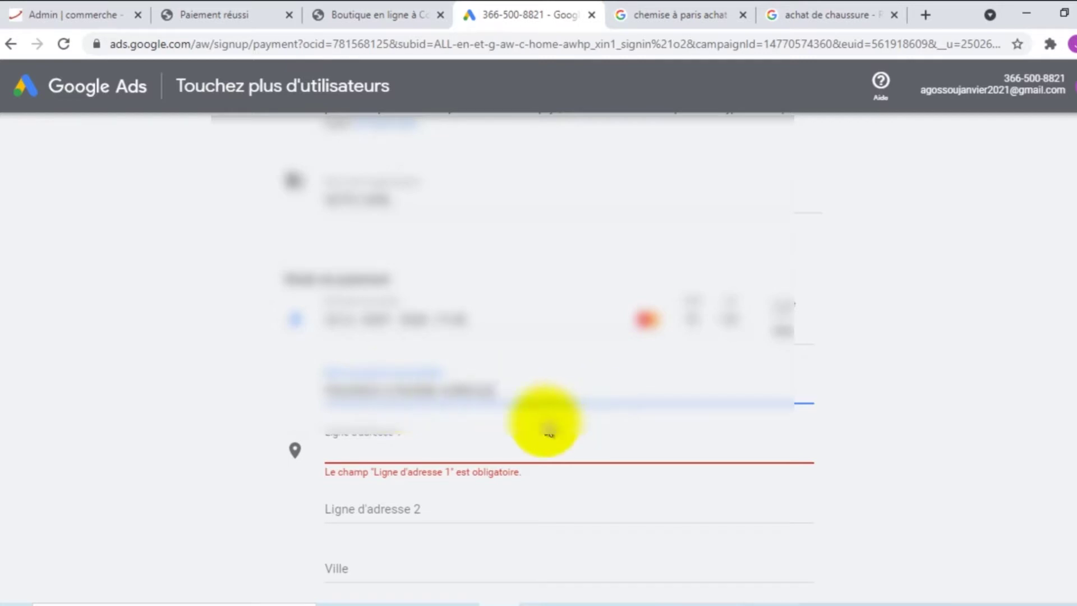
# Fill in the first address line and the billing city, dismissing the suggestions
pyautogui.click(410, 457)
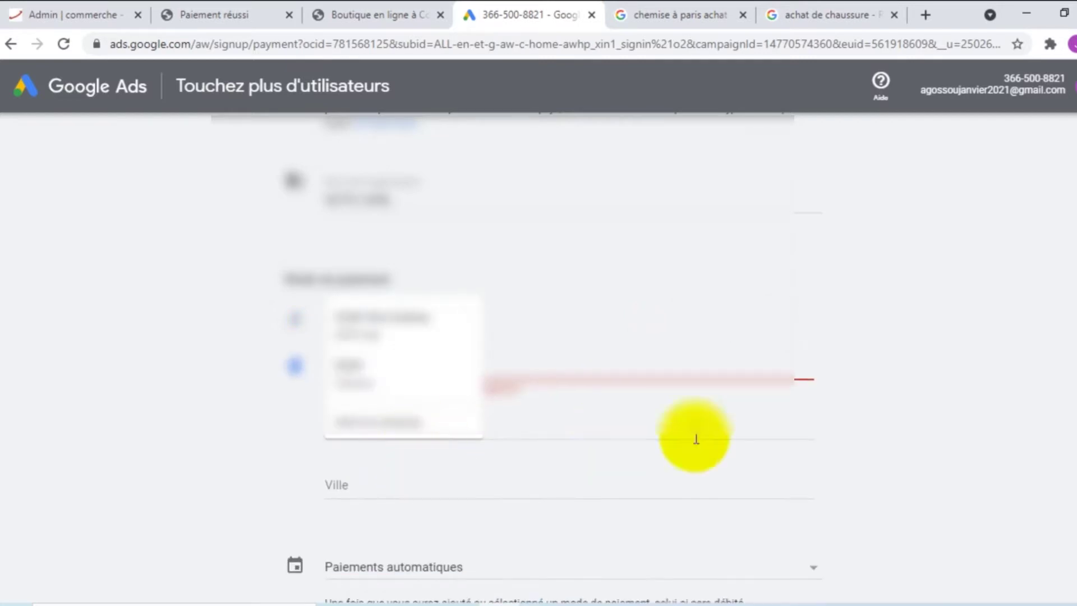
pyautogui.click(530, 329)
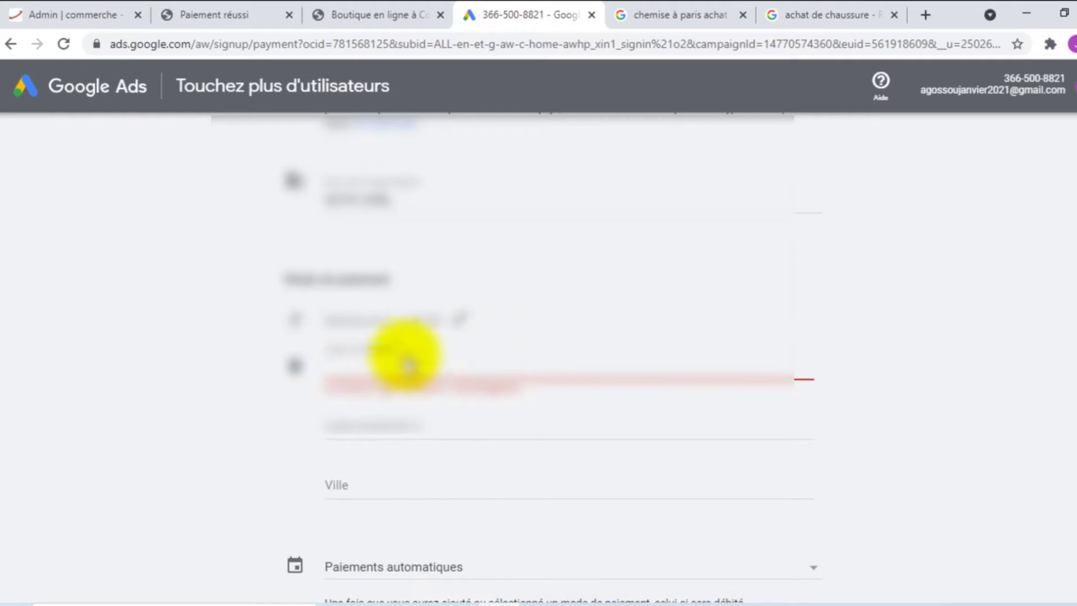
pyautogui.click(386, 315)
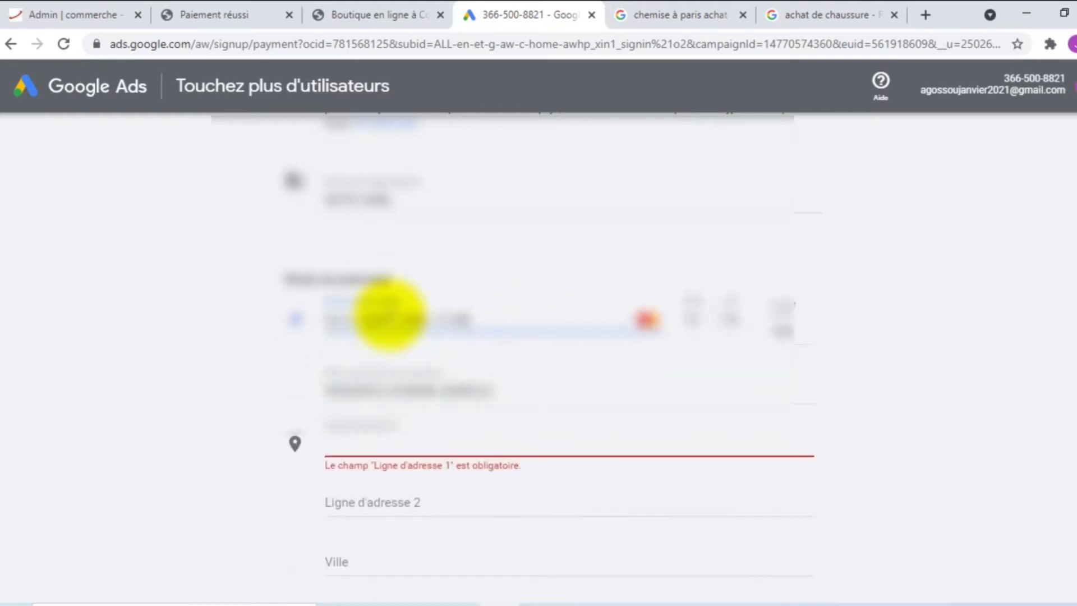
pyautogui.click(391, 449)
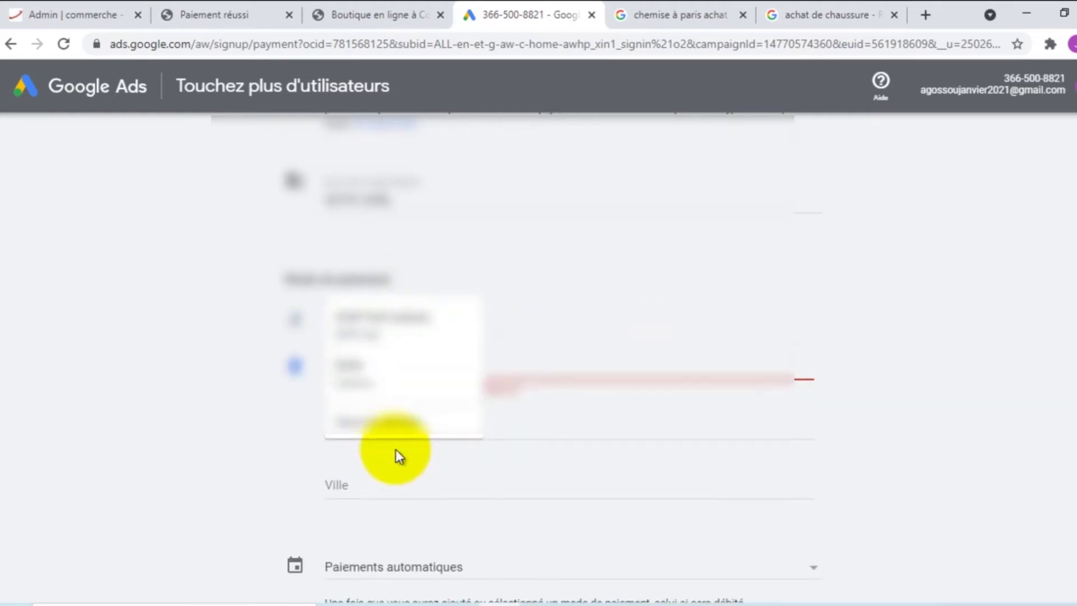
pyautogui.click(195, 415)
pyautogui.click(359, 375)
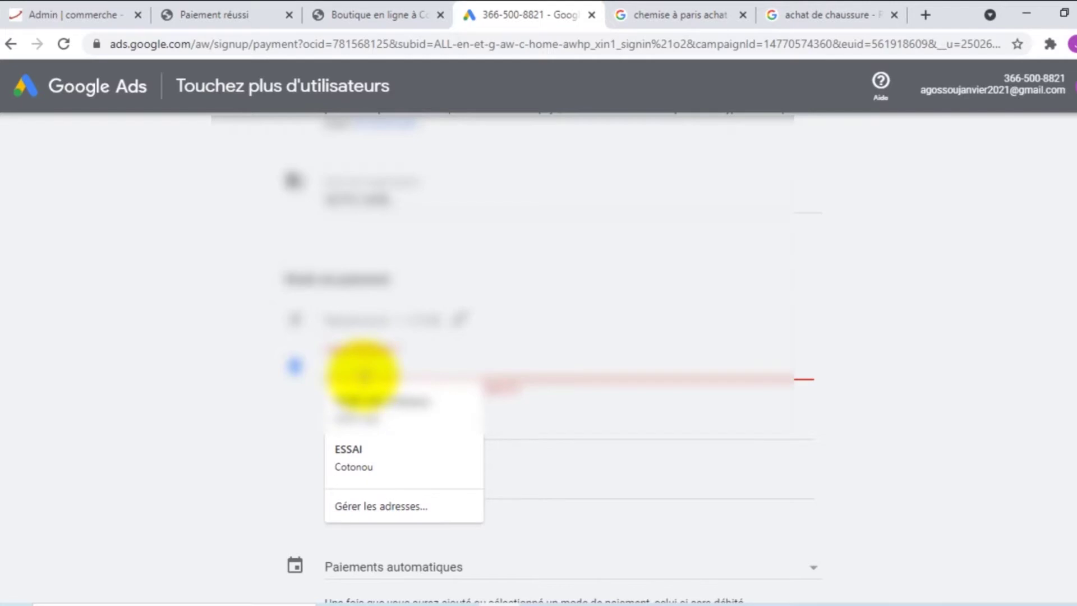
pyautogui.write('Cotonou benin')
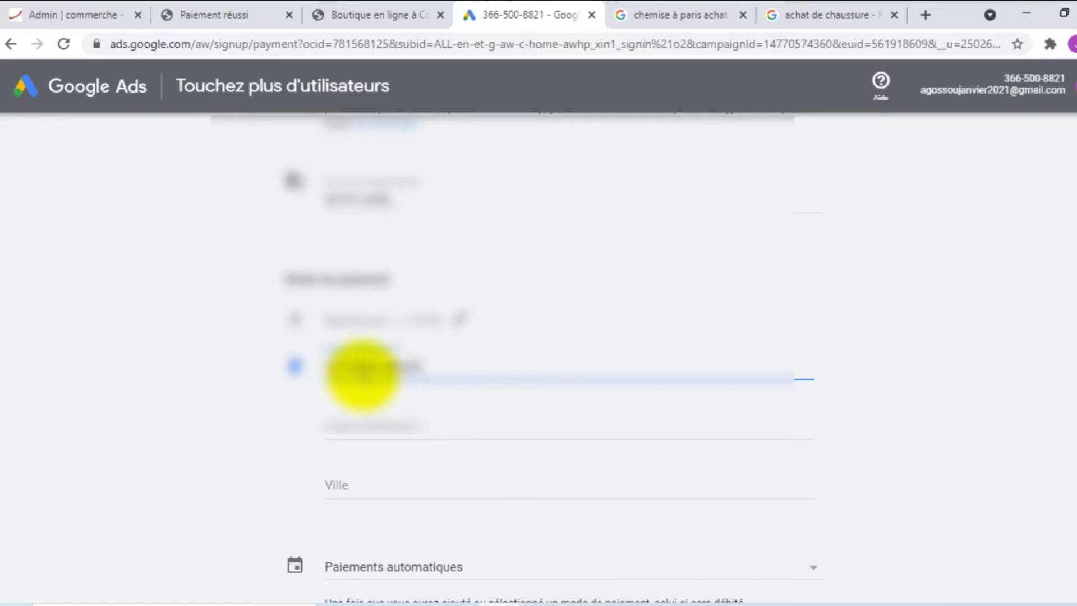
pyautogui.click(348, 477)
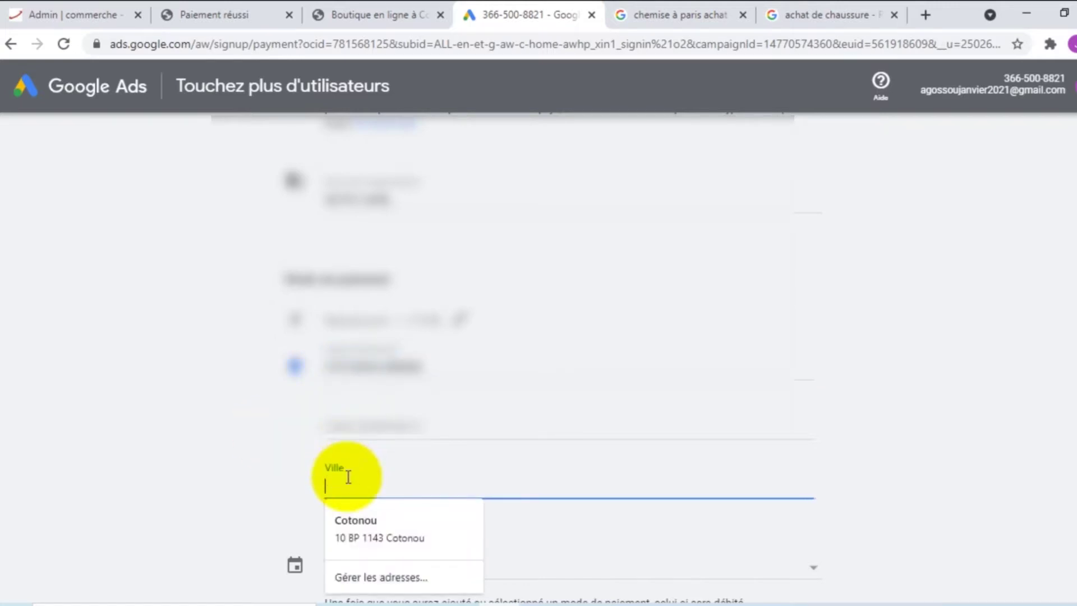
pyautogui.write('COTONOU')
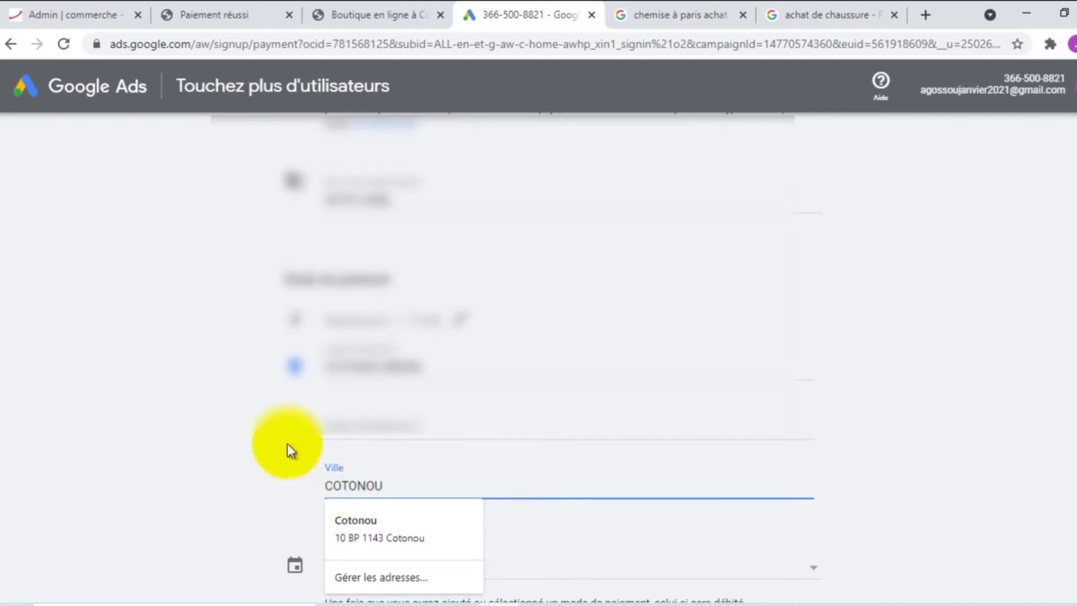
pyautogui.click(268, 442)
pyautogui.scroll(-3, 269, 442)
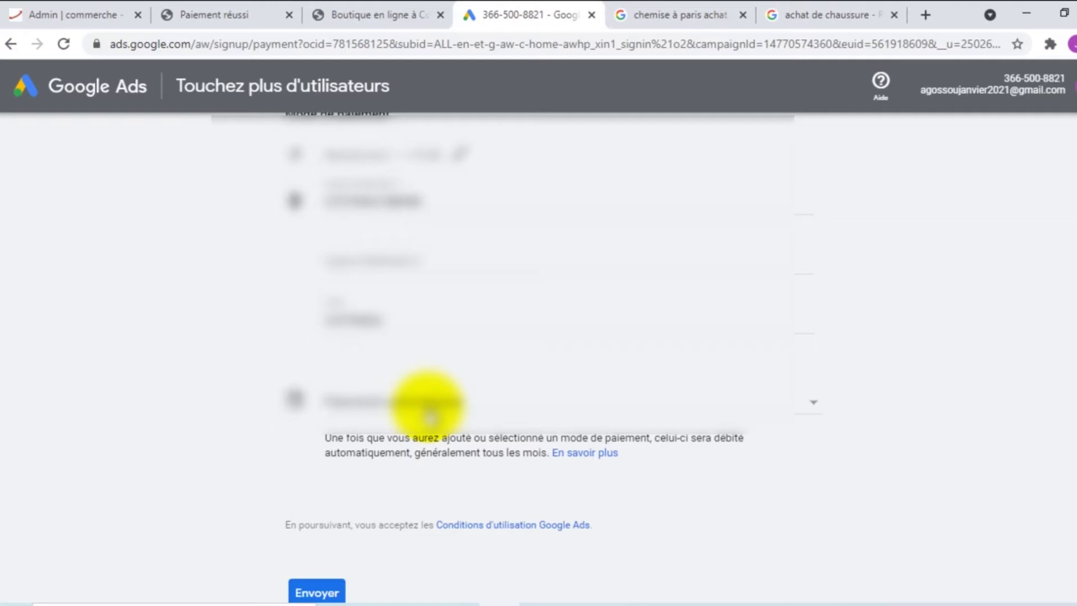
pyautogui.scroll(-2, 395, 407)
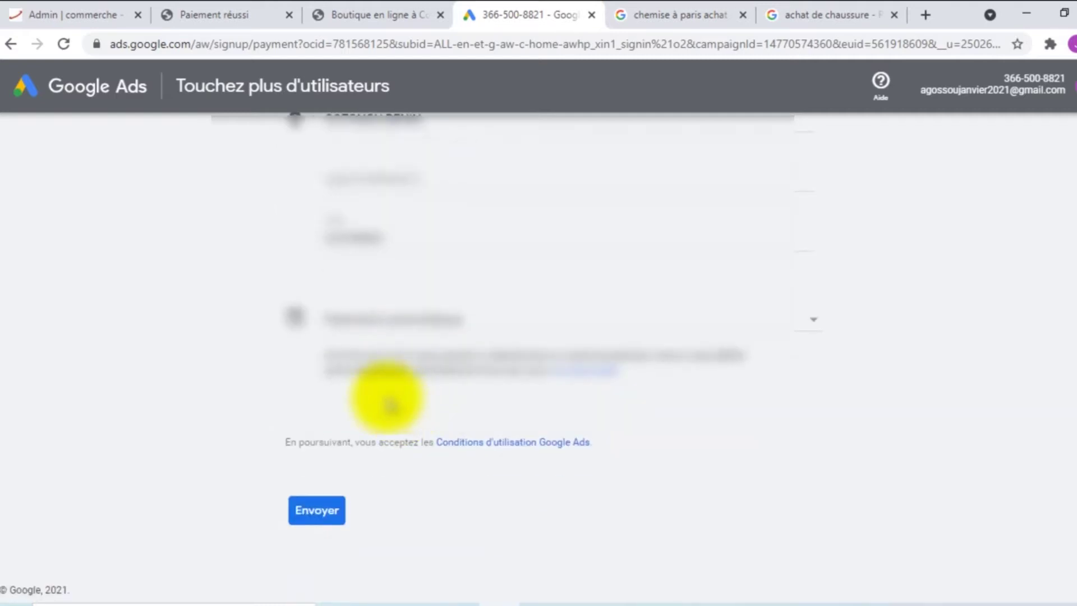
# Submit the billing details, decline saving the card, and go explore the new campaign
pyautogui.click(316, 512)
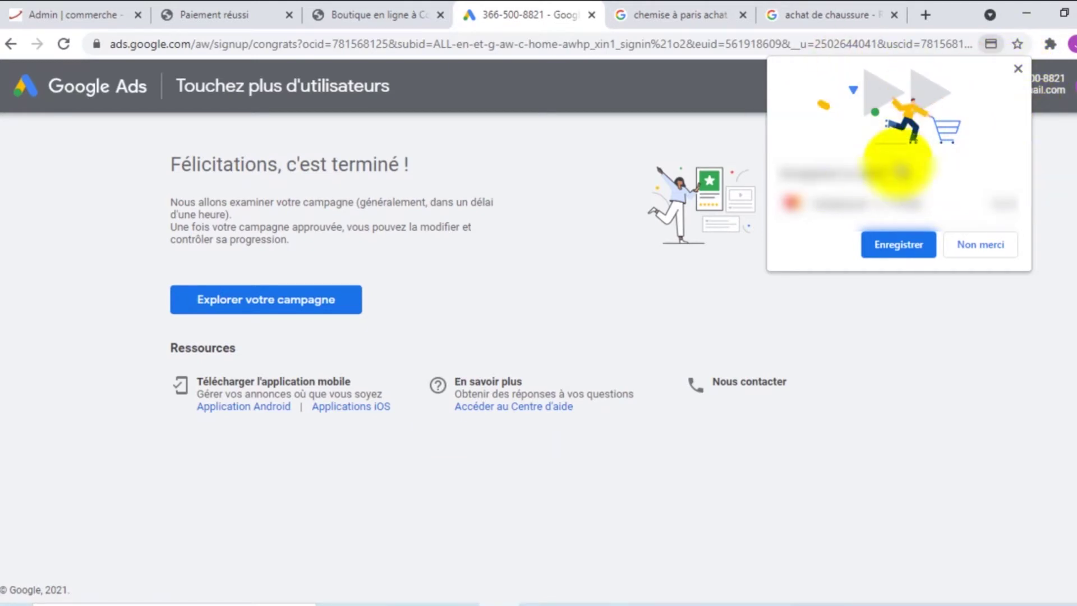
pyautogui.click(1017, 70)
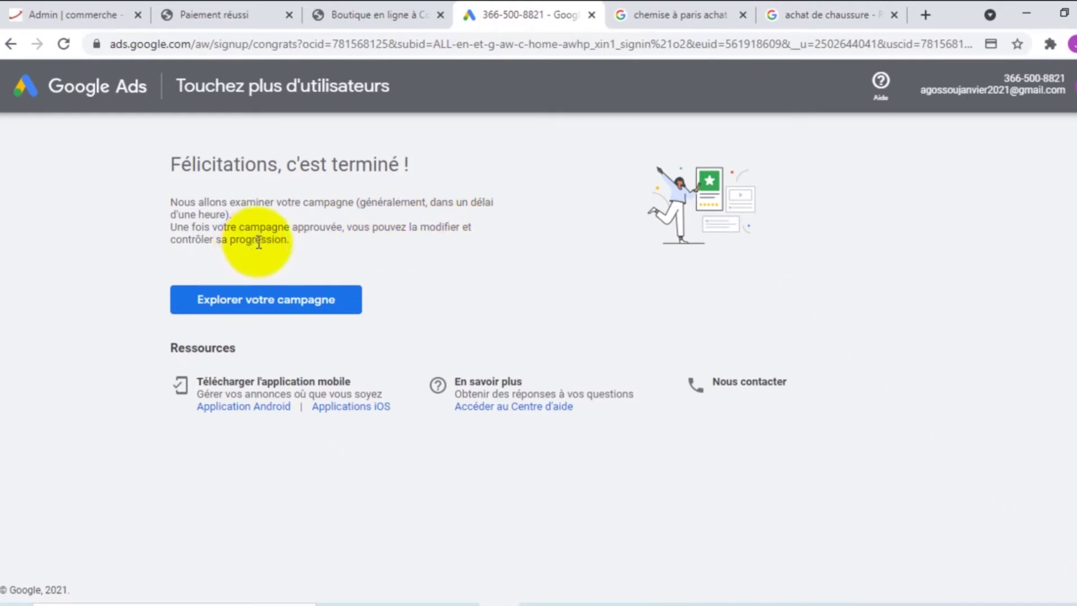
pyautogui.click(280, 306)
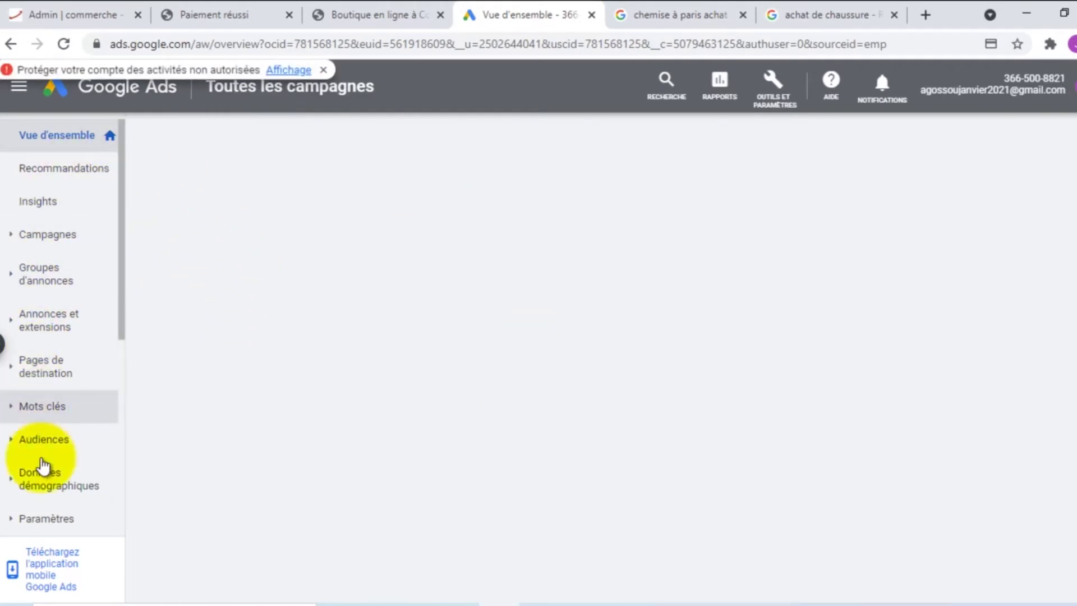
# Open the Campagnes list showing the new Search campaign at 3,00 $US/jour
pyautogui.click(60, 171)
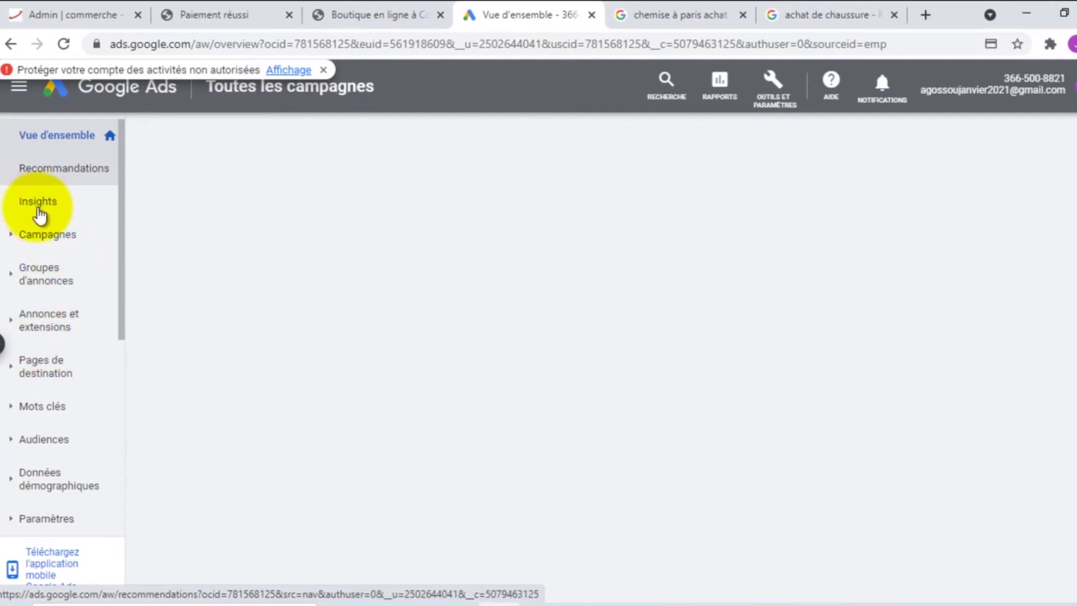
pyautogui.click(47, 234)
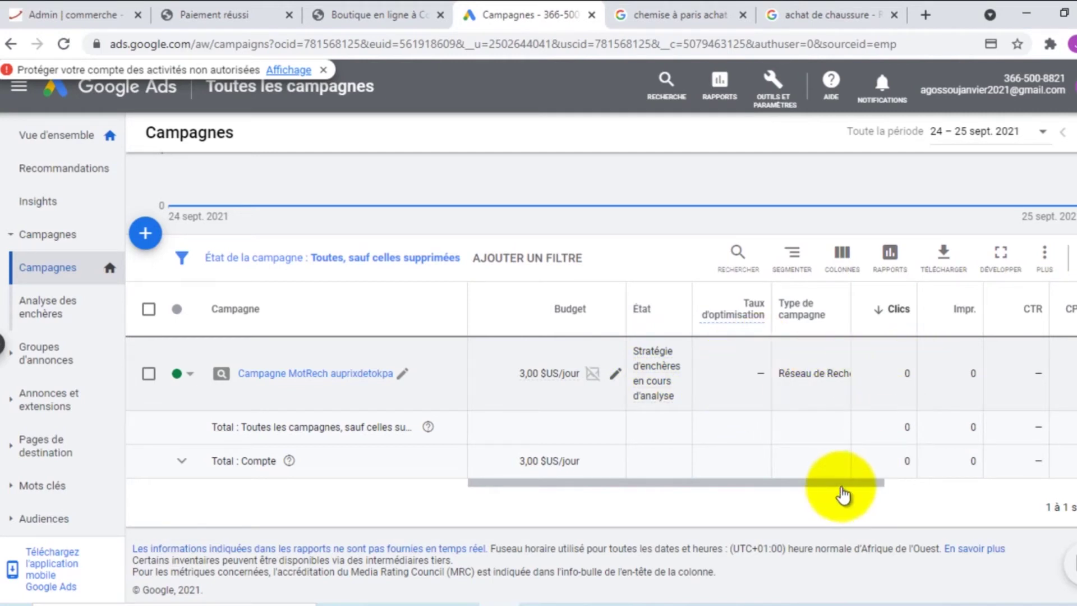
# Reload the campaigns table, scroll across its clicks, impressions, cost and conversions columns, then open the campaign dropdown
pyautogui.moveTo(870, 485)
pyautogui.mouseDown()
pyautogui.moveTo(998, 483)
pyautogui.moveTo(750, 486)
pyautogui.moveTo(985, 486)
pyautogui.moveTo(795, 482)
pyautogui.mouseUp()
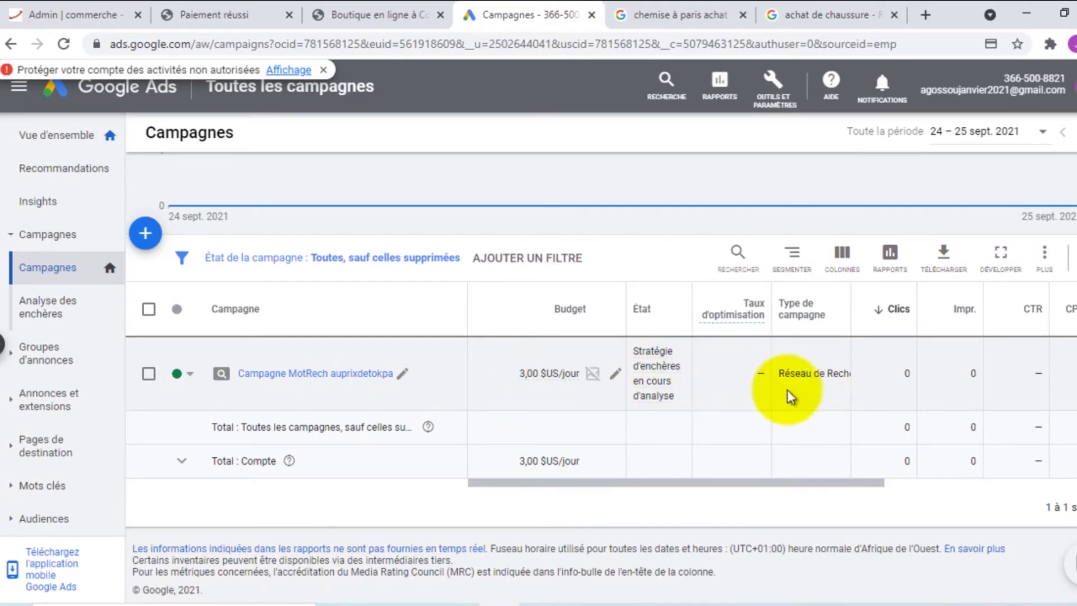
pyautogui.moveTo(652, 360)
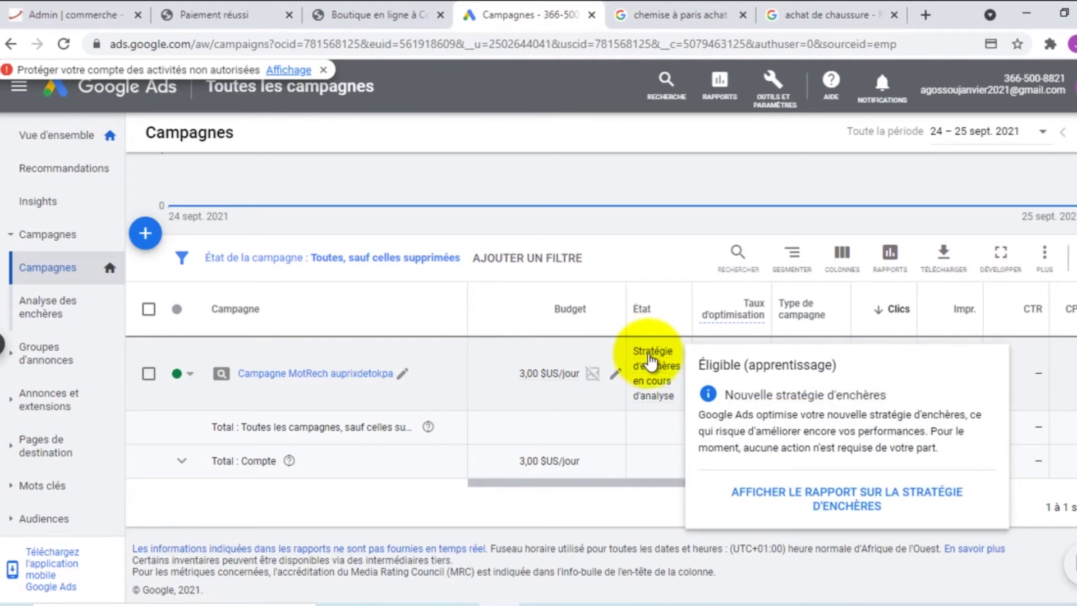
pyautogui.click(64, 45)
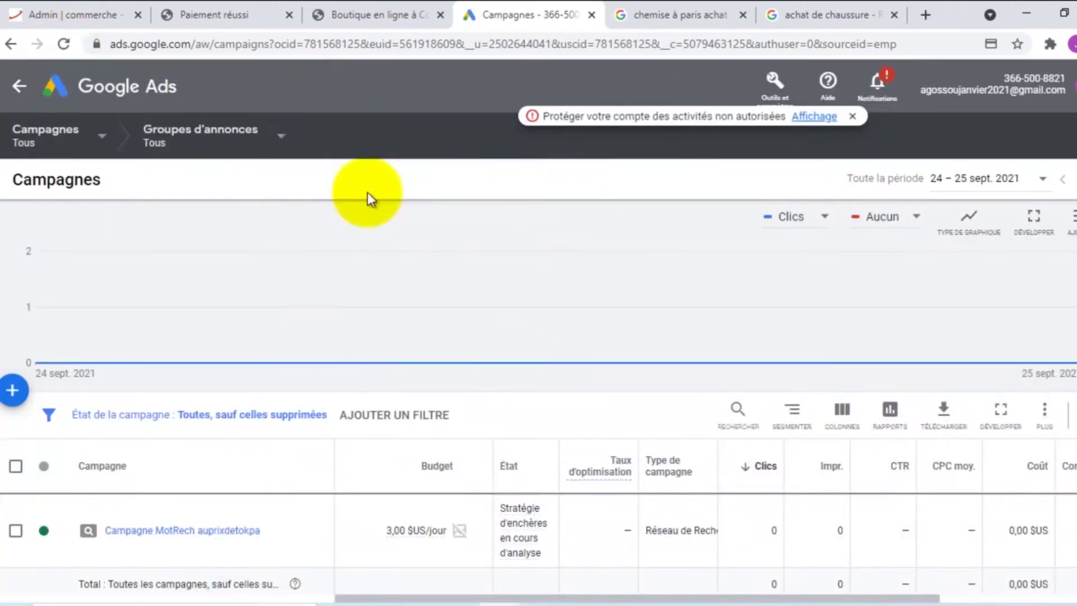
pyautogui.moveTo(904, 291)
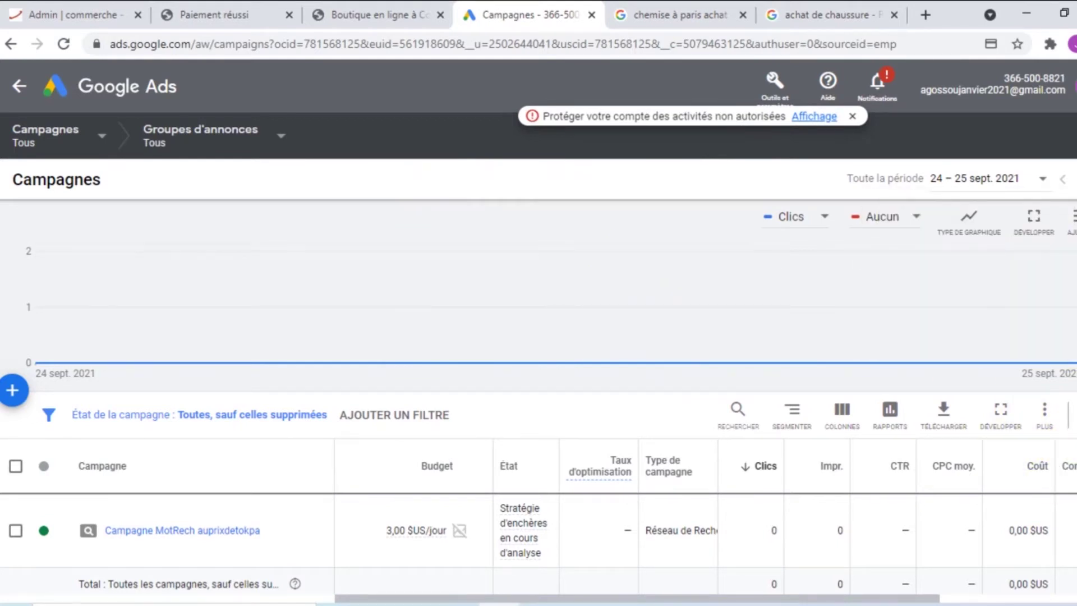
pyautogui.scroll(-1, 538, 448)
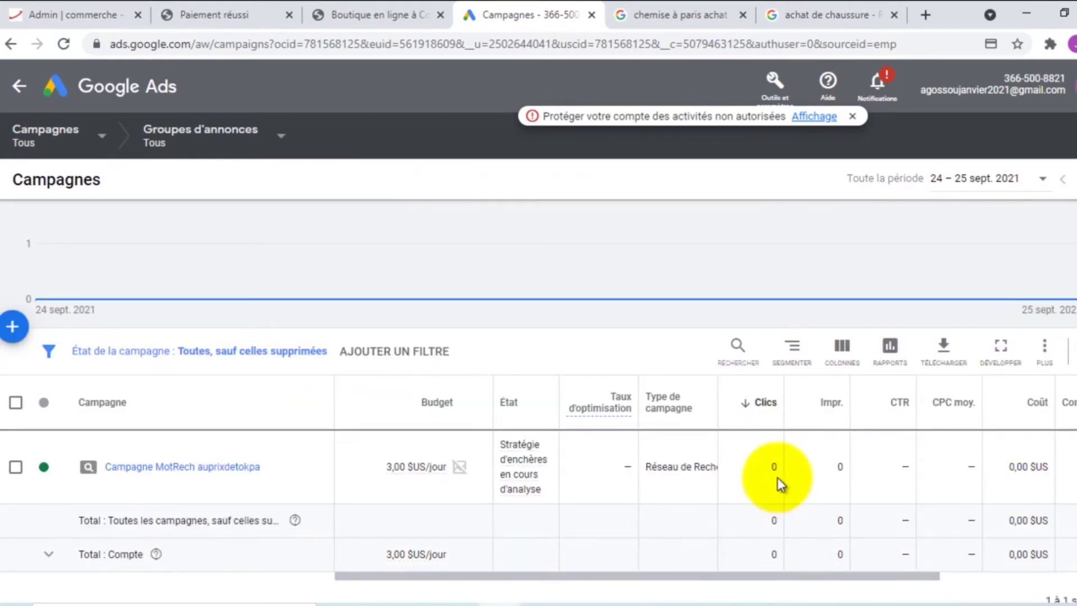
pyautogui.scroll(-1, 776, 483)
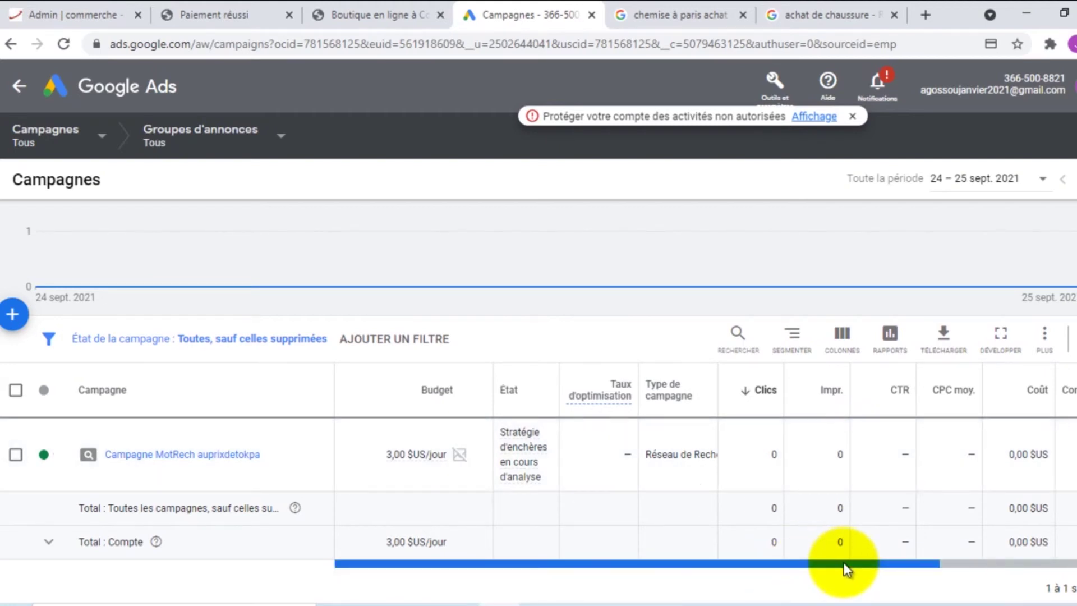
pyautogui.moveTo(846, 562); pyautogui.dragTo(897, 564)
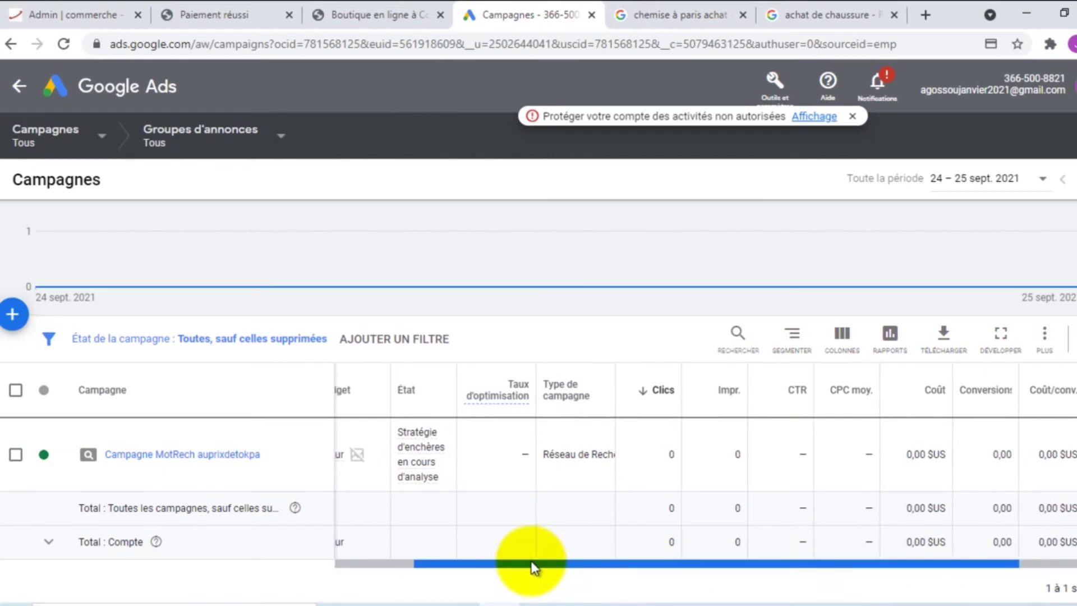
pyautogui.moveTo(534, 567); pyautogui.dragTo(459, 567)
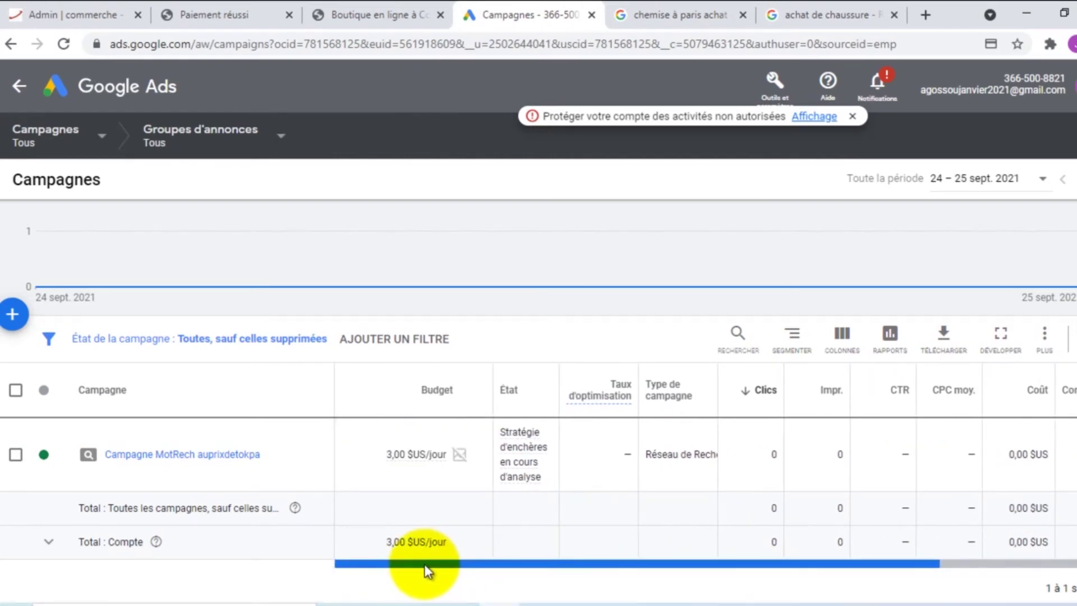
pyautogui.click(54, 134)
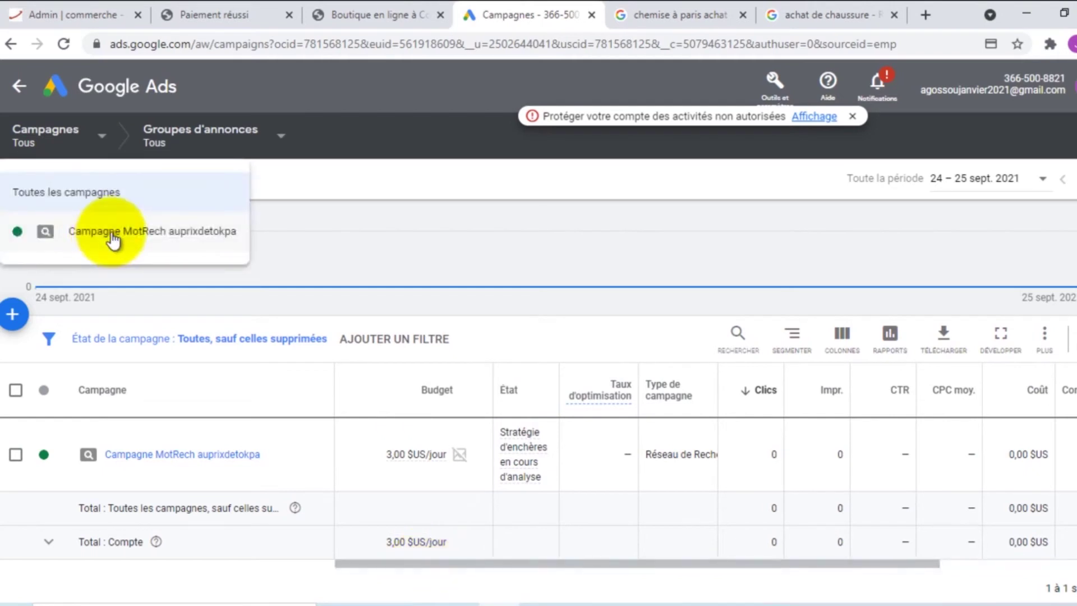
# Open Campagne MotRech auprixdetokpa and scroll through its ad group, keywords, ad and target zone cards
pyautogui.click(111, 236)
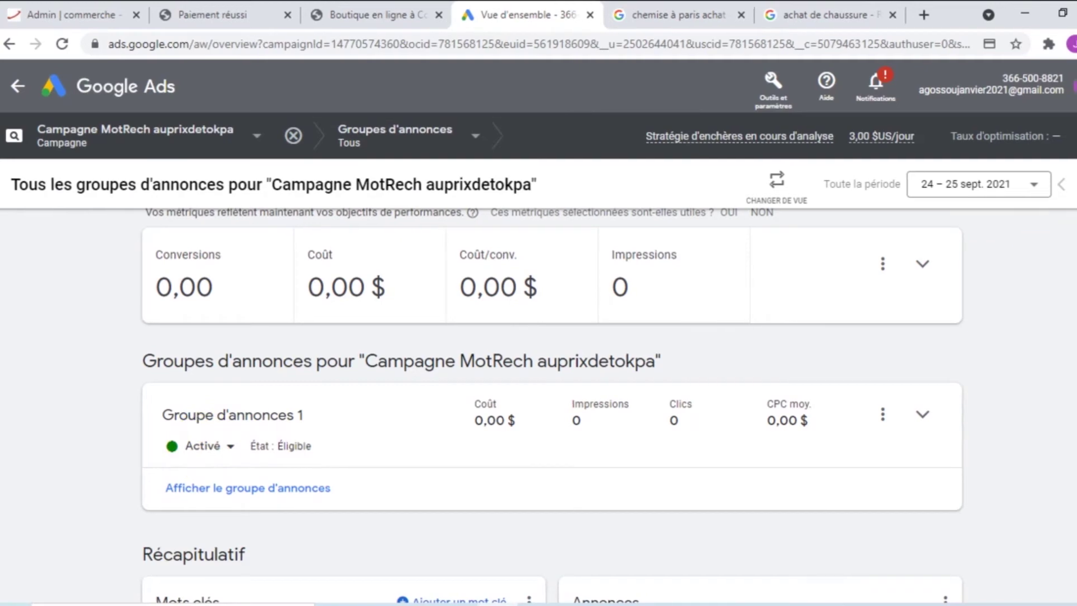
pyautogui.scroll(-3, 1065, 291)
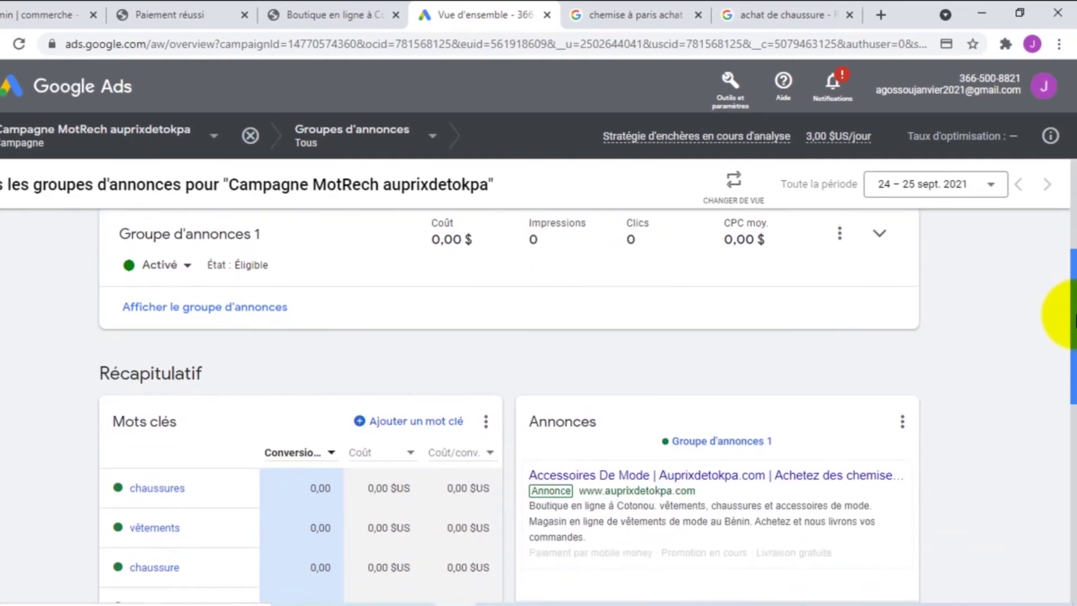
pyautogui.moveTo(1073, 321)
pyautogui.mouseDown()
pyautogui.moveTo(1072, 340)
pyautogui.moveTo(1069, 212)
pyautogui.mouseUp()
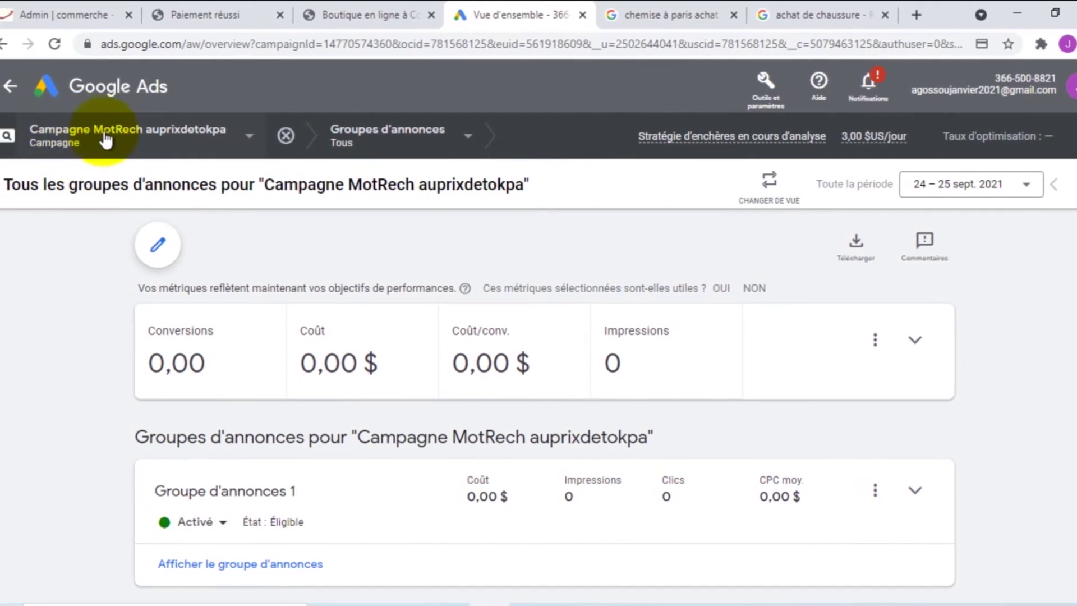
pyautogui.click(193, 131)
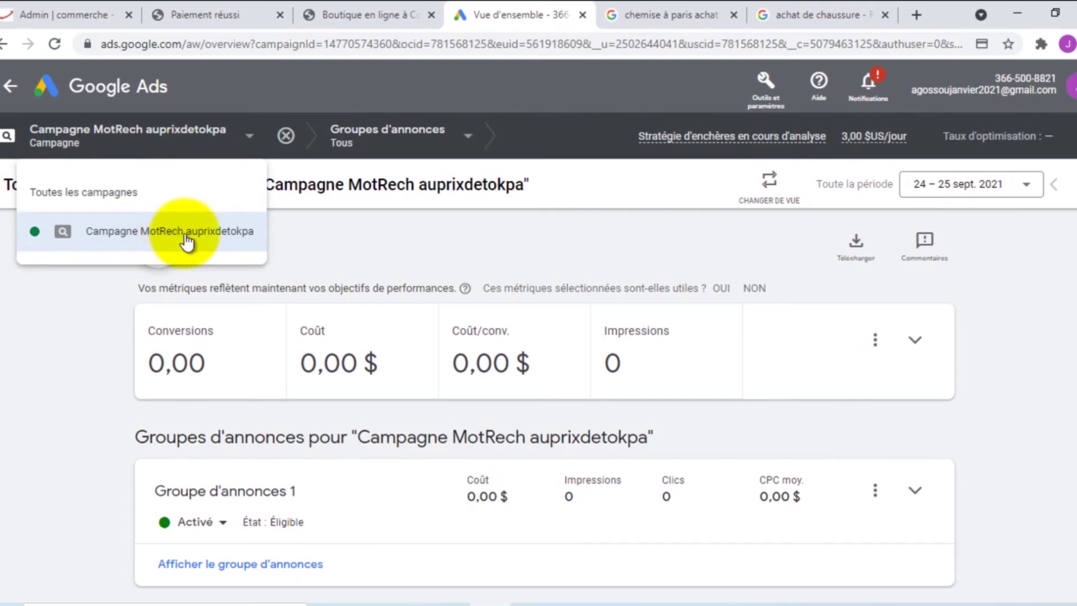
pyautogui.click(358, 257)
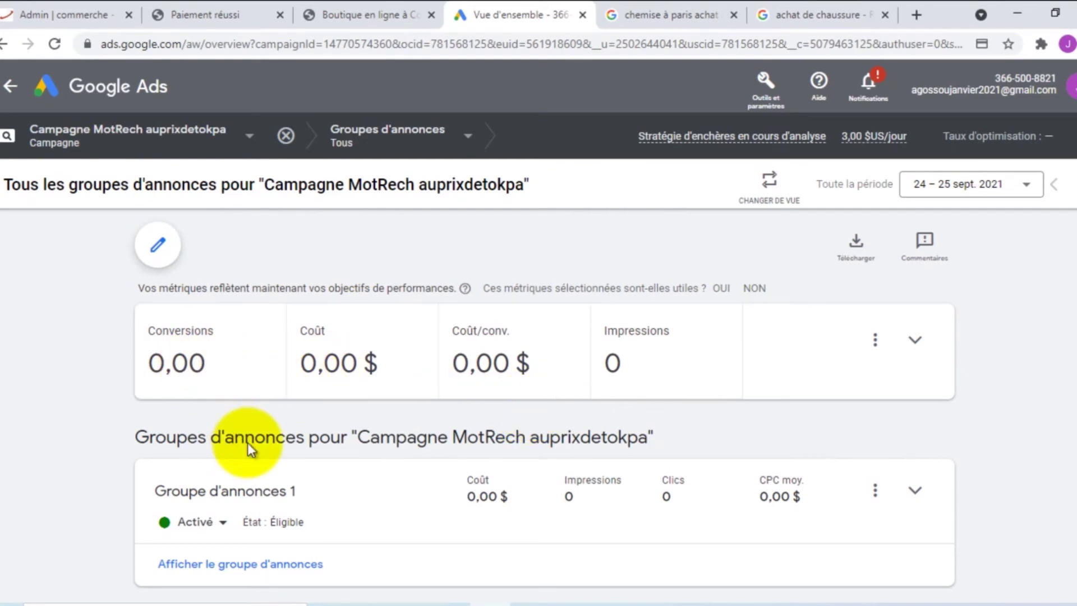
pyautogui.scroll(-3, 247, 442)
pyautogui.scroll(-2, 479, 449)
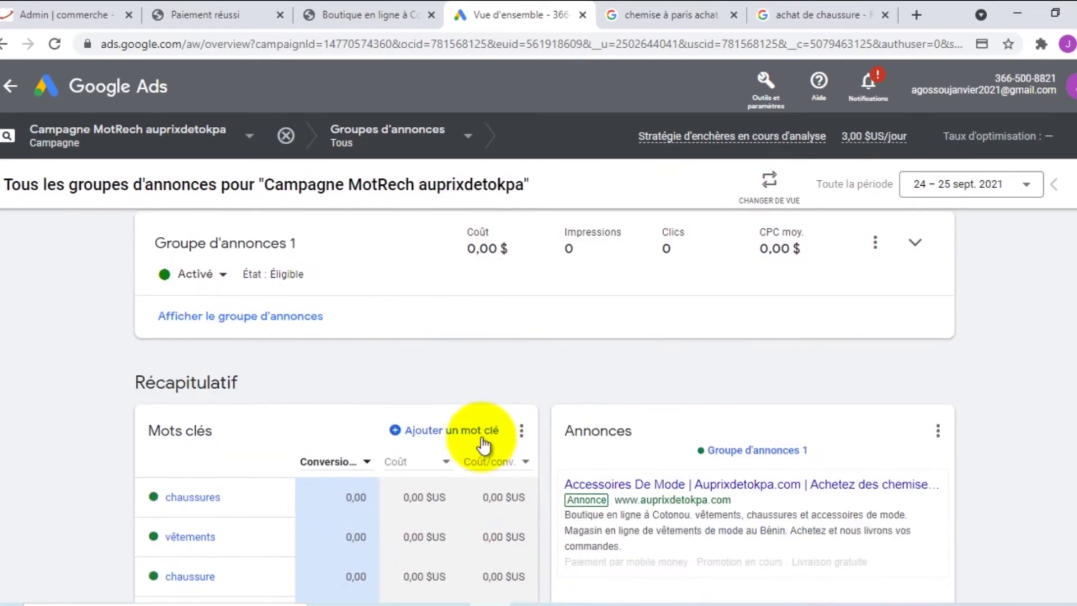
pyautogui.moveTo(738, 510)
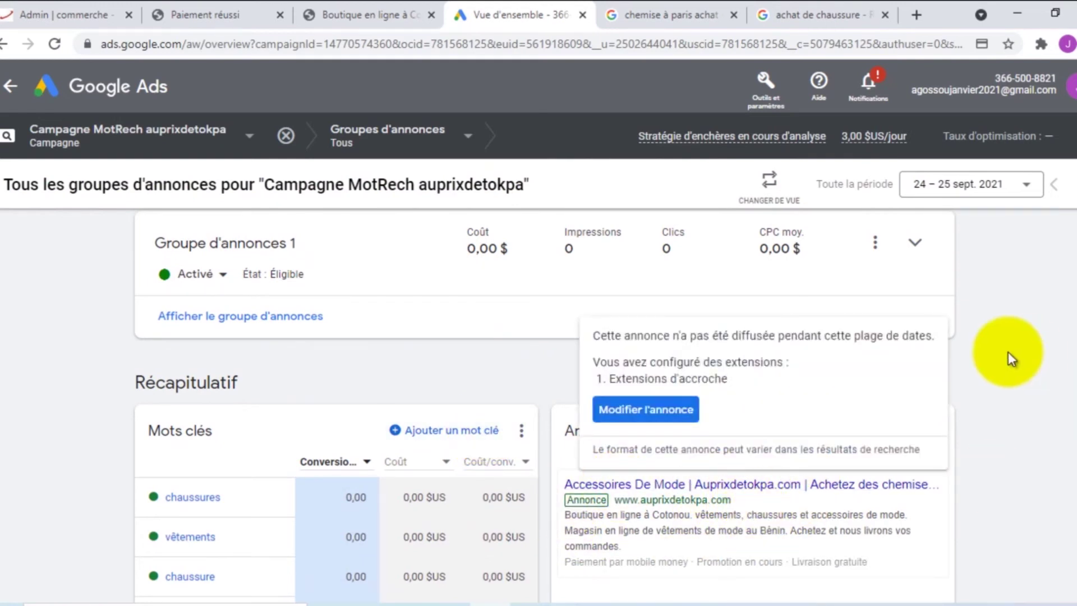
pyautogui.scroll(3, 564, 294)
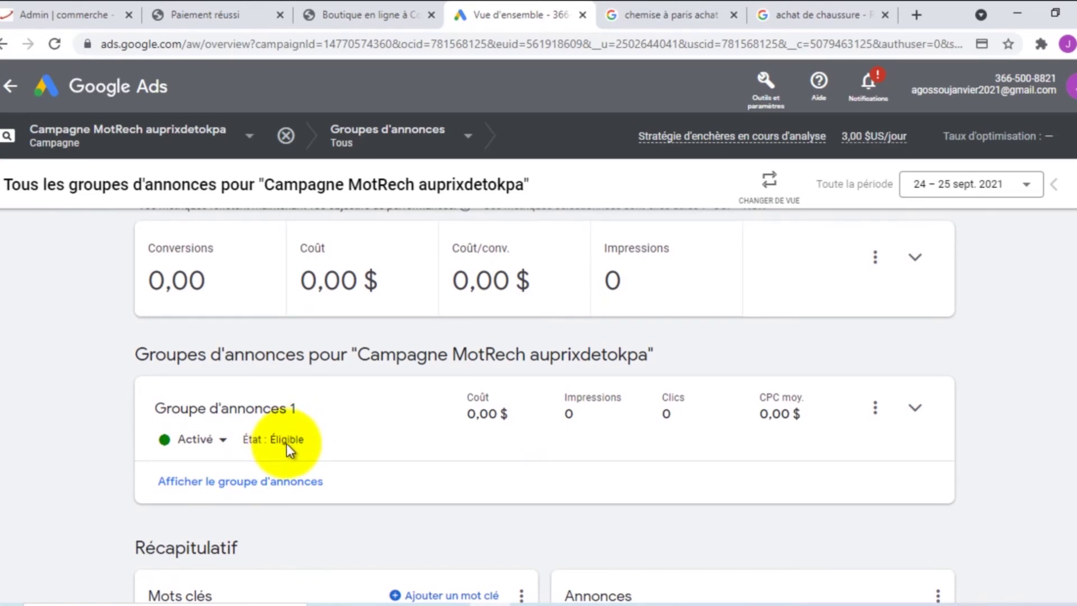
pyautogui.scroll(-4, 402, 435)
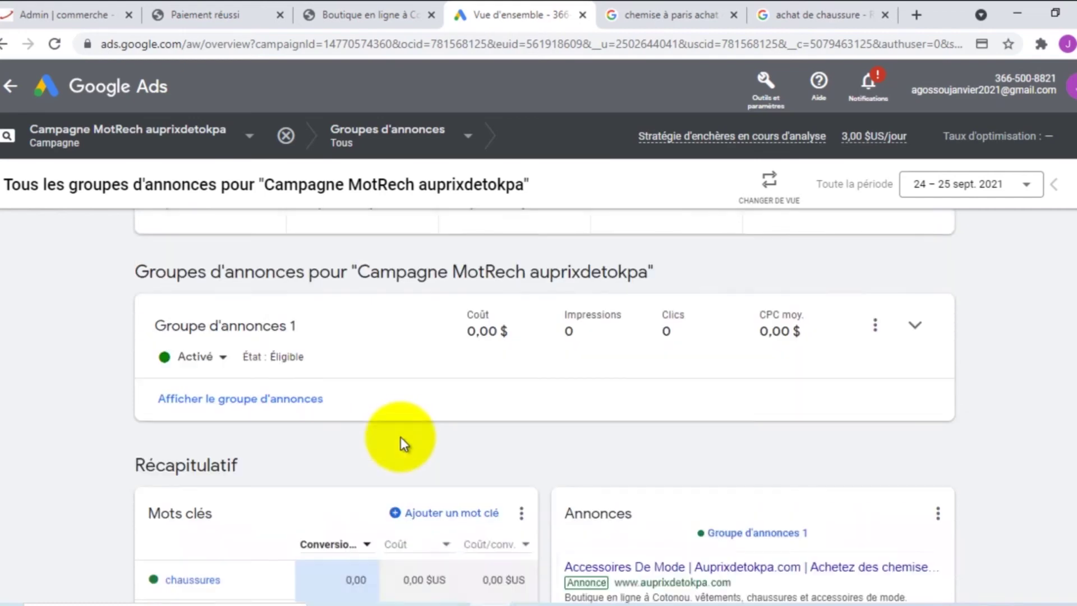
pyautogui.scroll(-5, 409, 427)
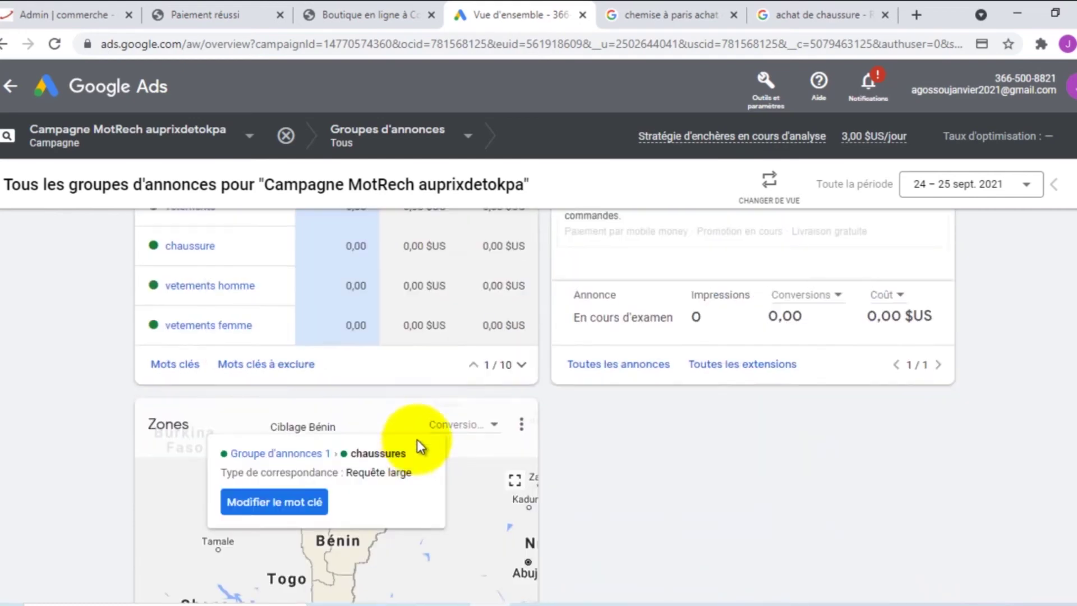
pyautogui.scroll(-3, 769, 453)
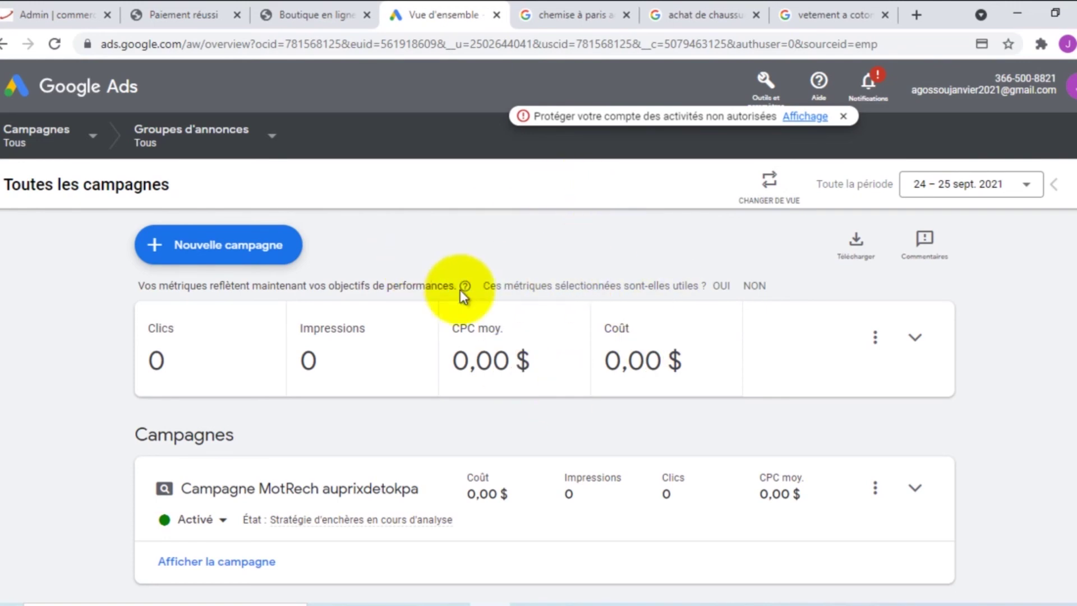
# Switch to the detailed Vue d'ensemble dashboard and scroll through its cards
pyautogui.scroll(-5, 483, 287)
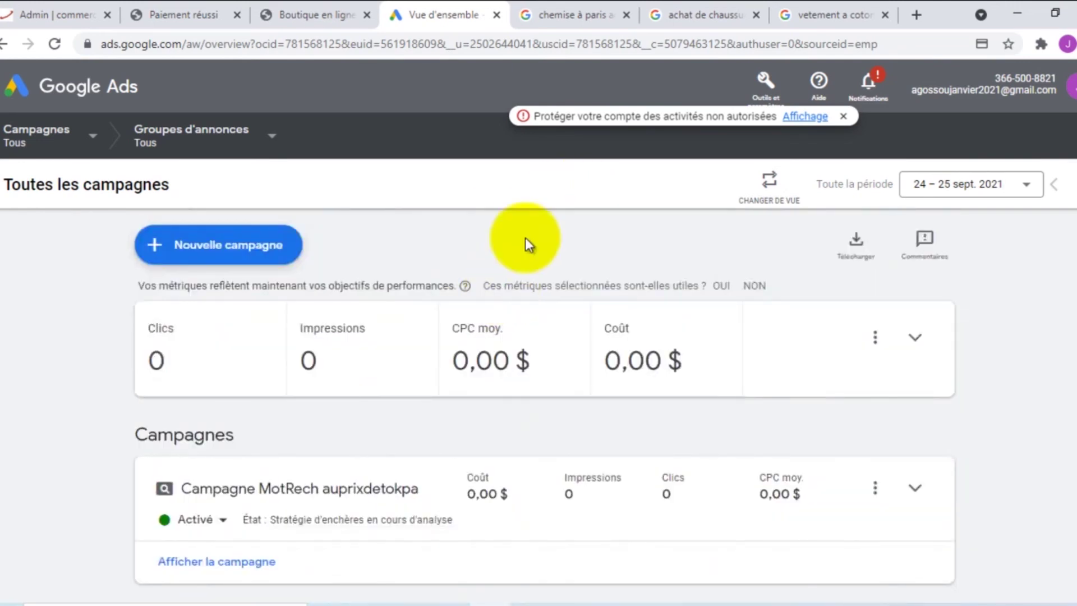
pyautogui.click(770, 181)
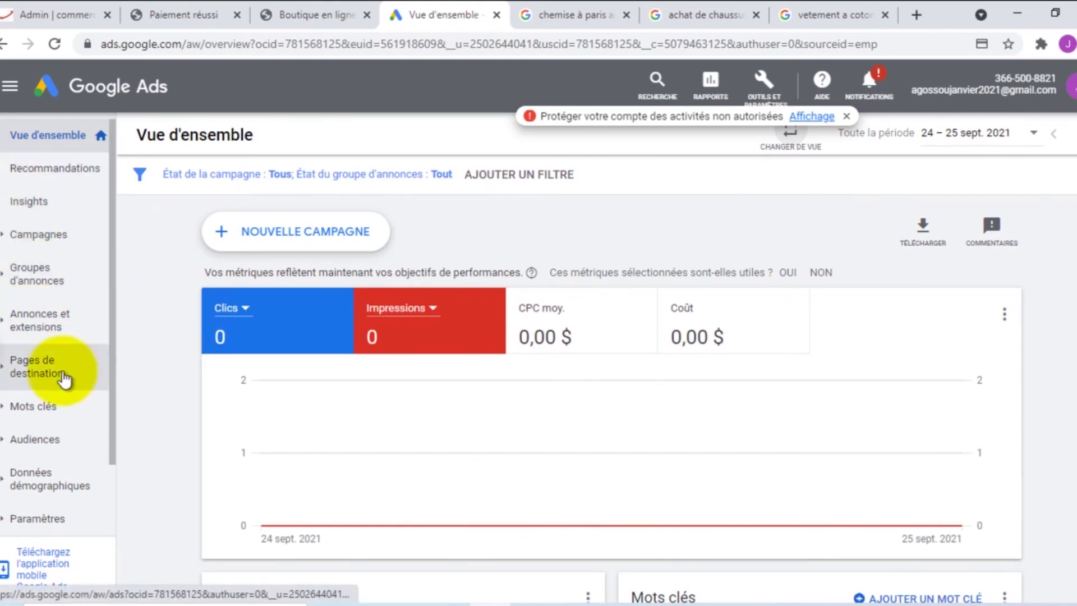
pyautogui.scroll(-5, 568, 392)
pyautogui.scroll(-6, 553, 391)
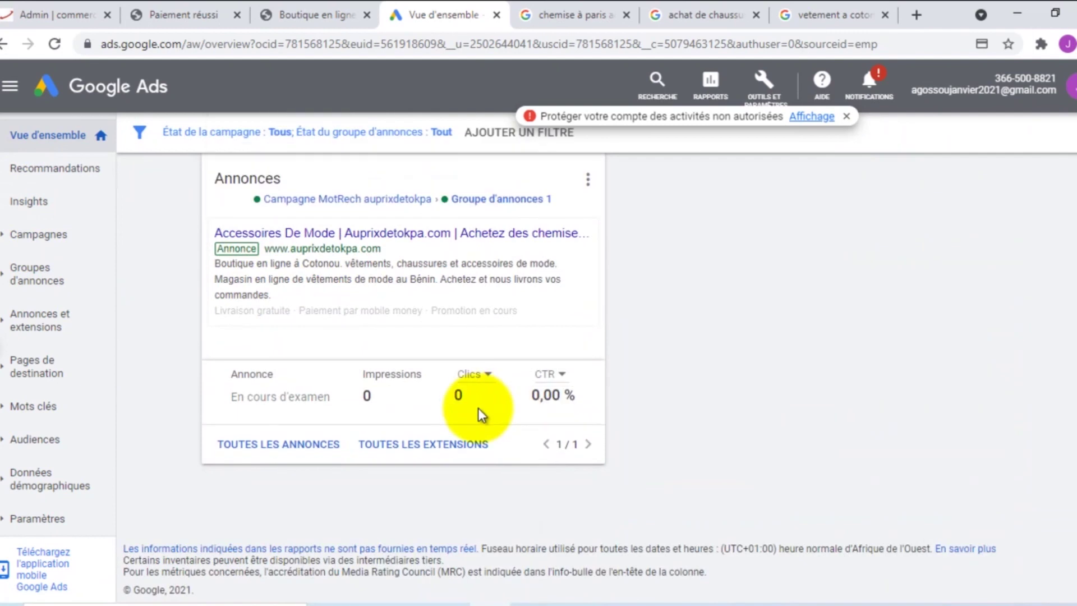
pyautogui.scroll(8, 375, 396)
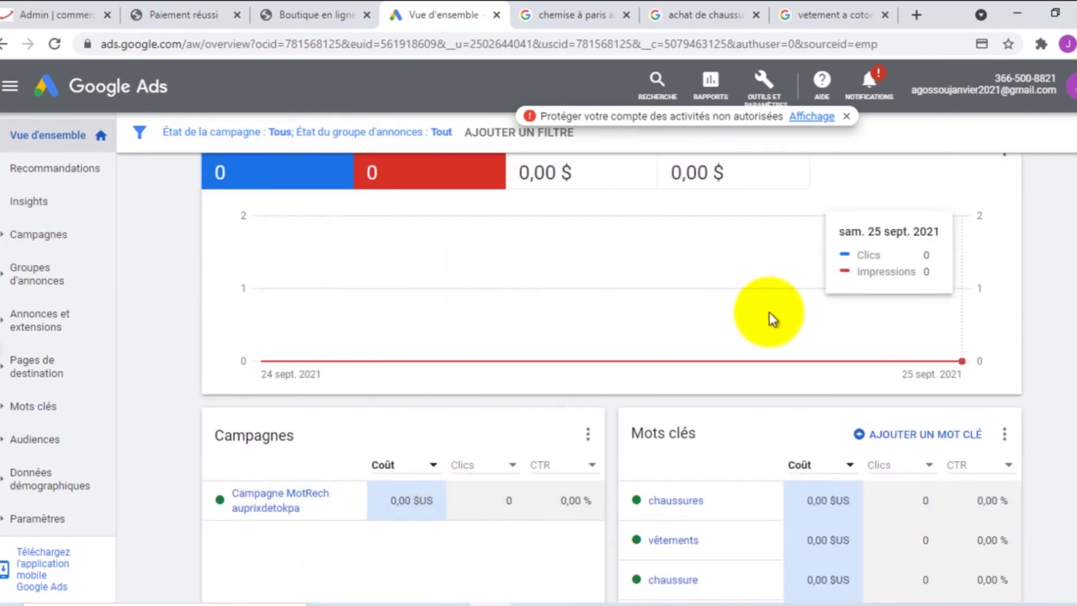
pyautogui.scroll(3, 697, 305)
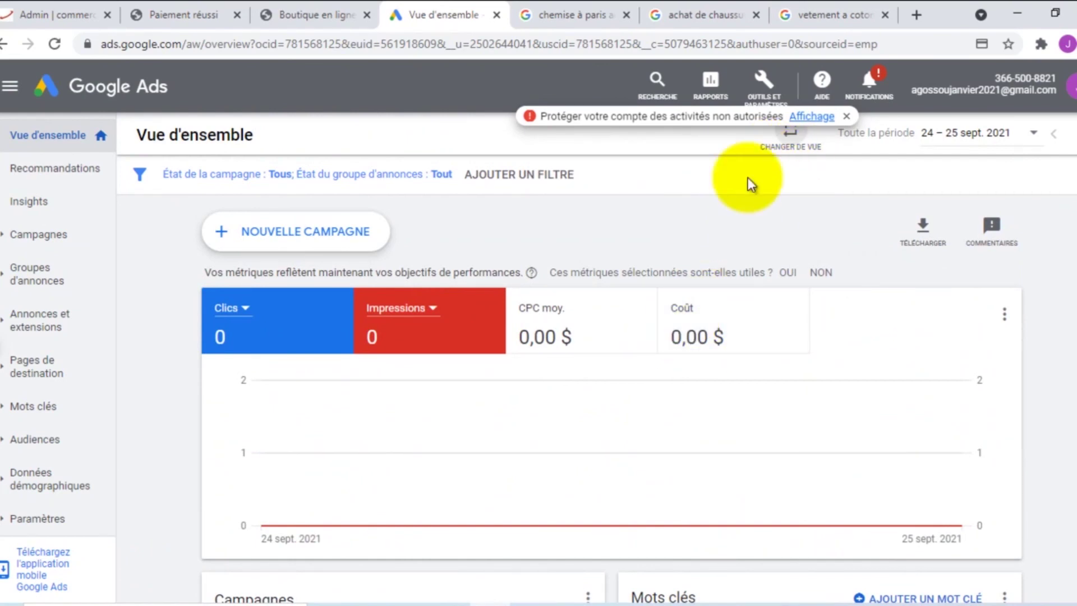
# Toggle to the simple view and back, reviewing the five keywords and the 'Accessoires De Mode | Auprixdetokpa.com' ad
pyautogui.click(791, 135)
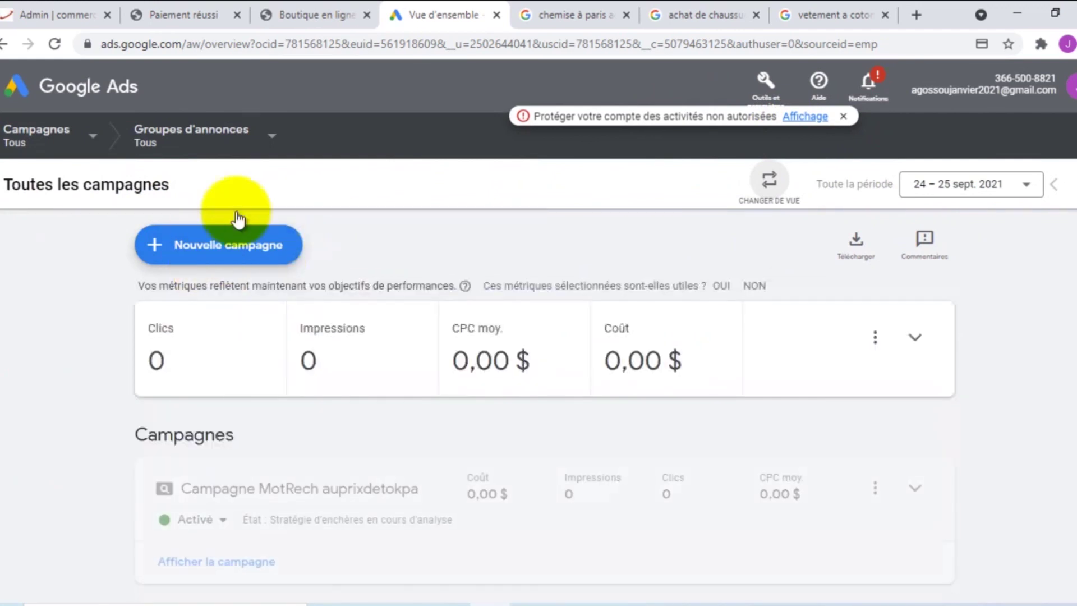
pyautogui.scroll(-2, 729, 360)
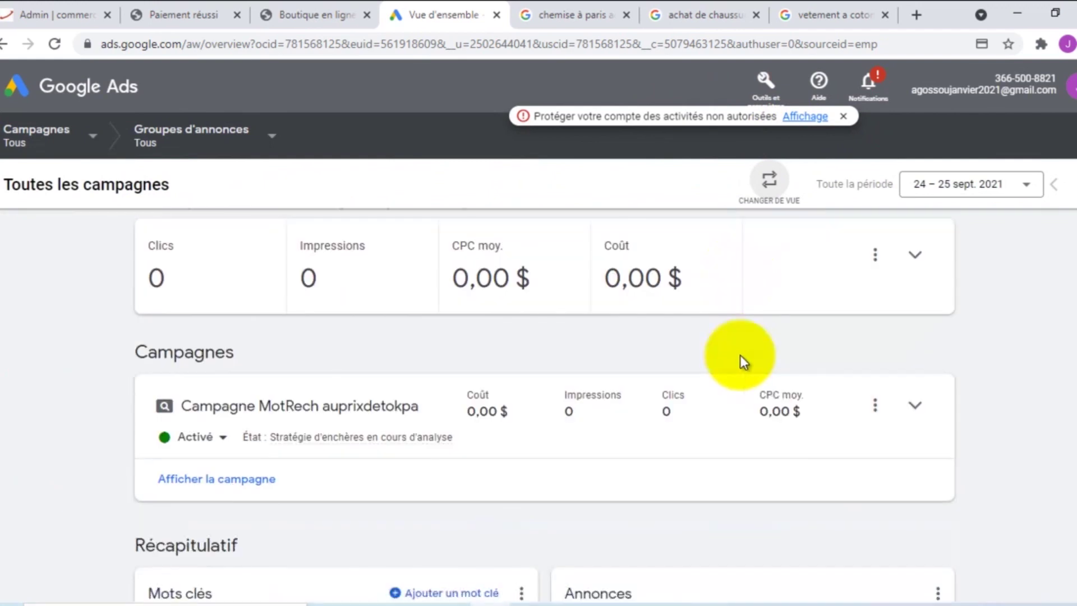
pyautogui.click(770, 180)
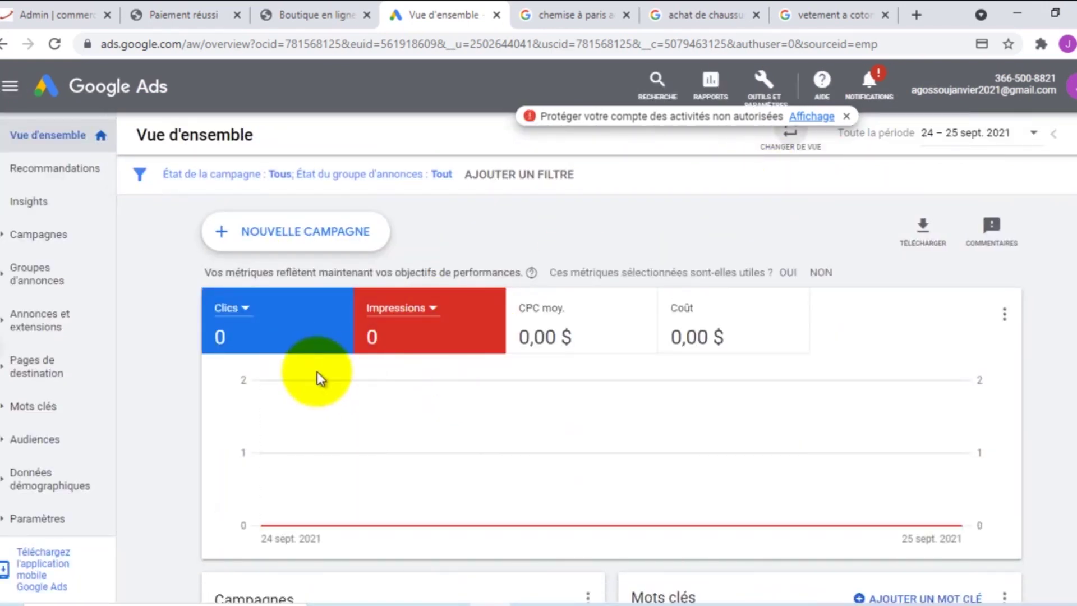
pyautogui.scroll(-3, 317, 371)
pyautogui.scroll(-1, 355, 426)
pyautogui.scroll(1, 354, 433)
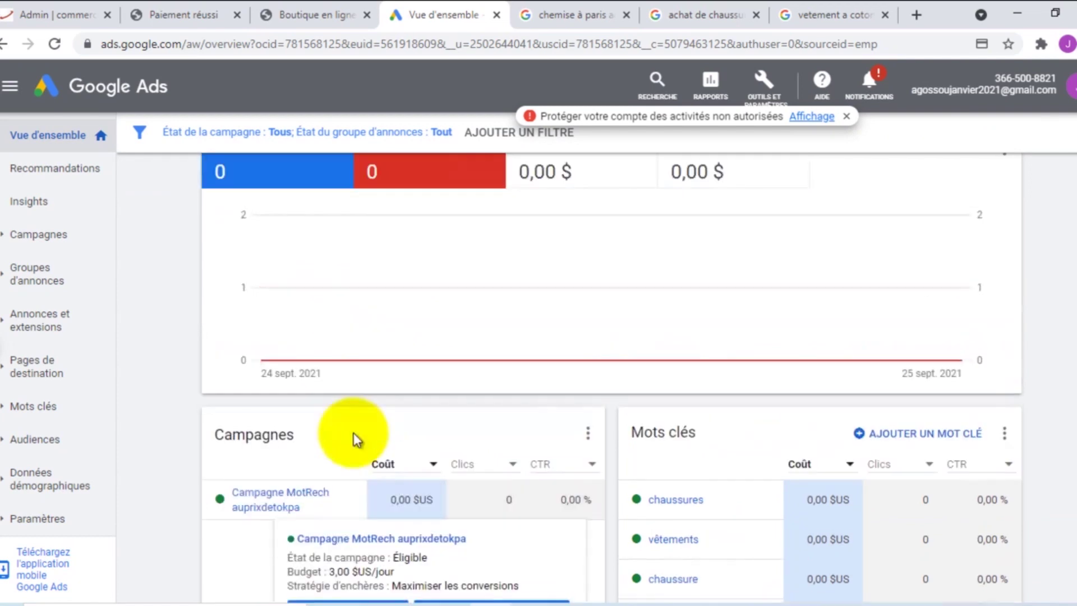
pyautogui.scroll(-3, 351, 433)
pyautogui.scroll(-3, 346, 431)
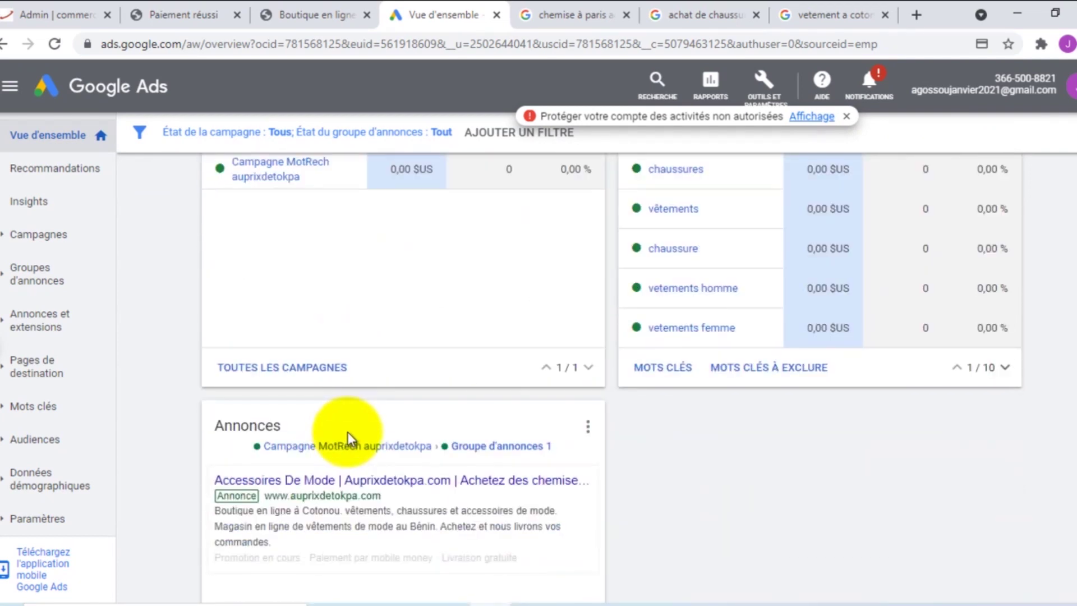